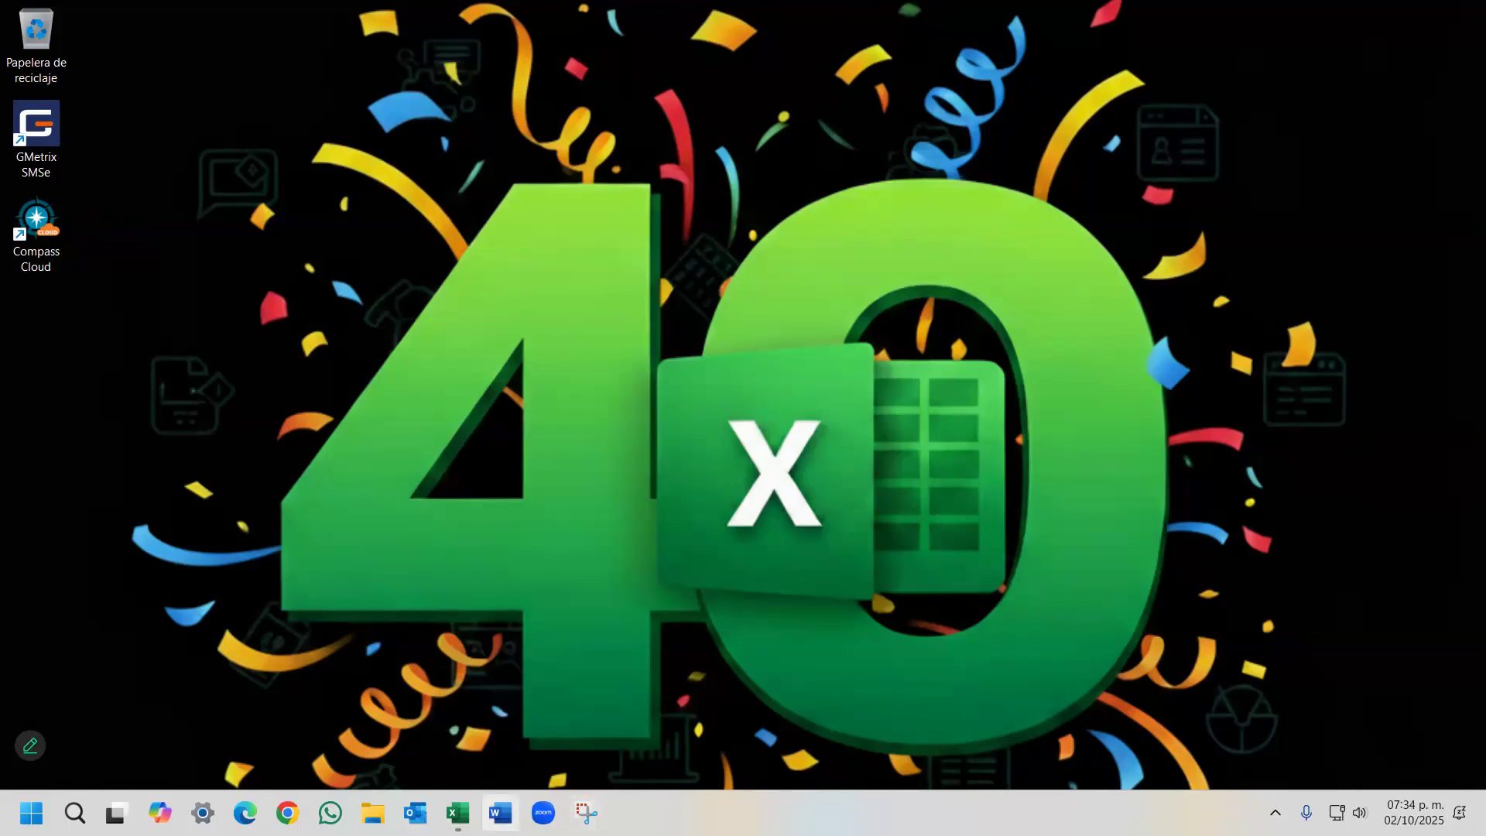
# Switch to the Funciones.xlsx workbook in Excel and display the formula settings in the Excel options.
pyautogui.click(457, 812)
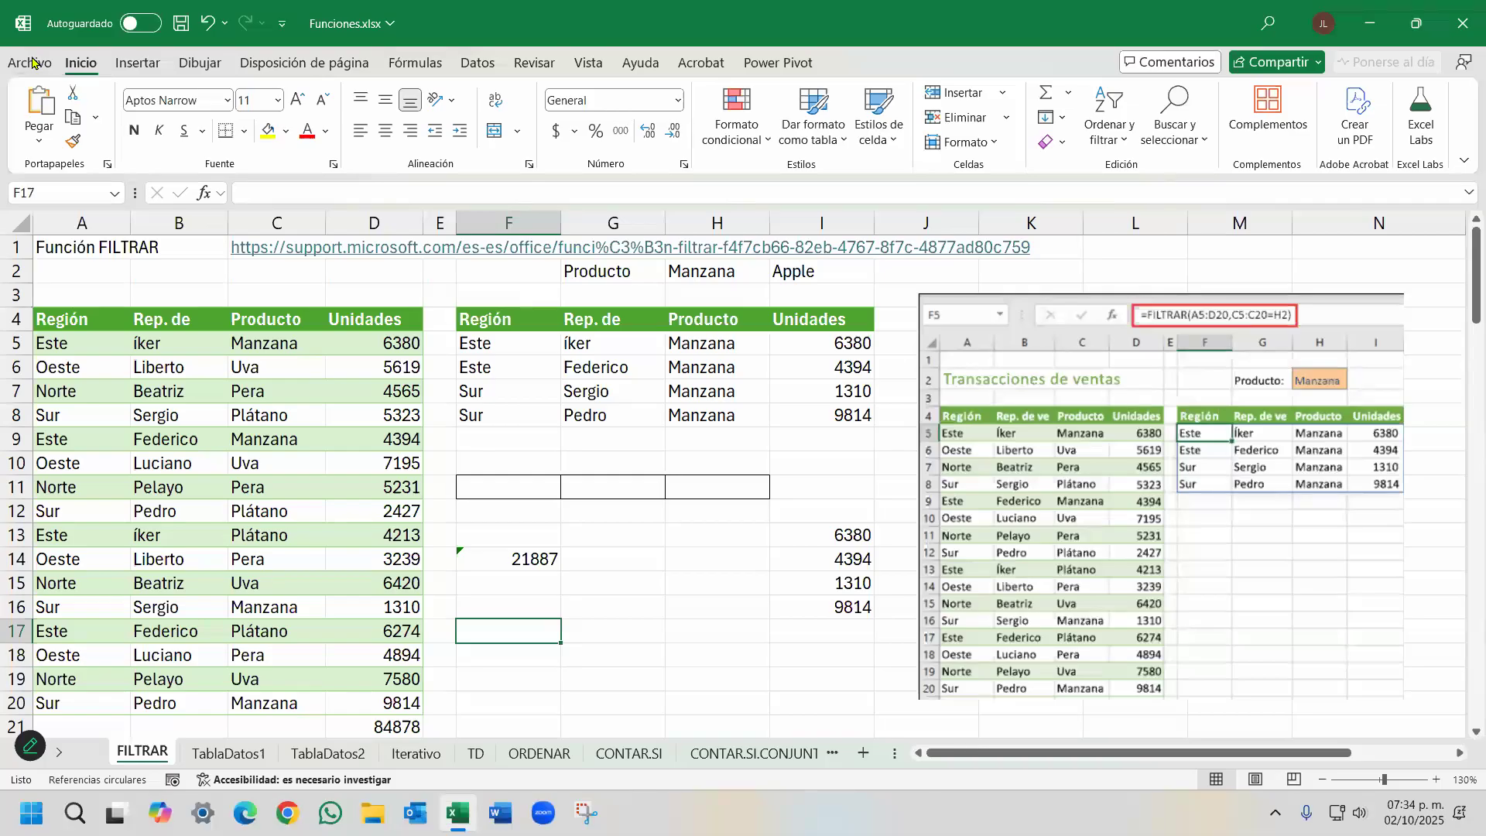
pyautogui.click(32, 62)
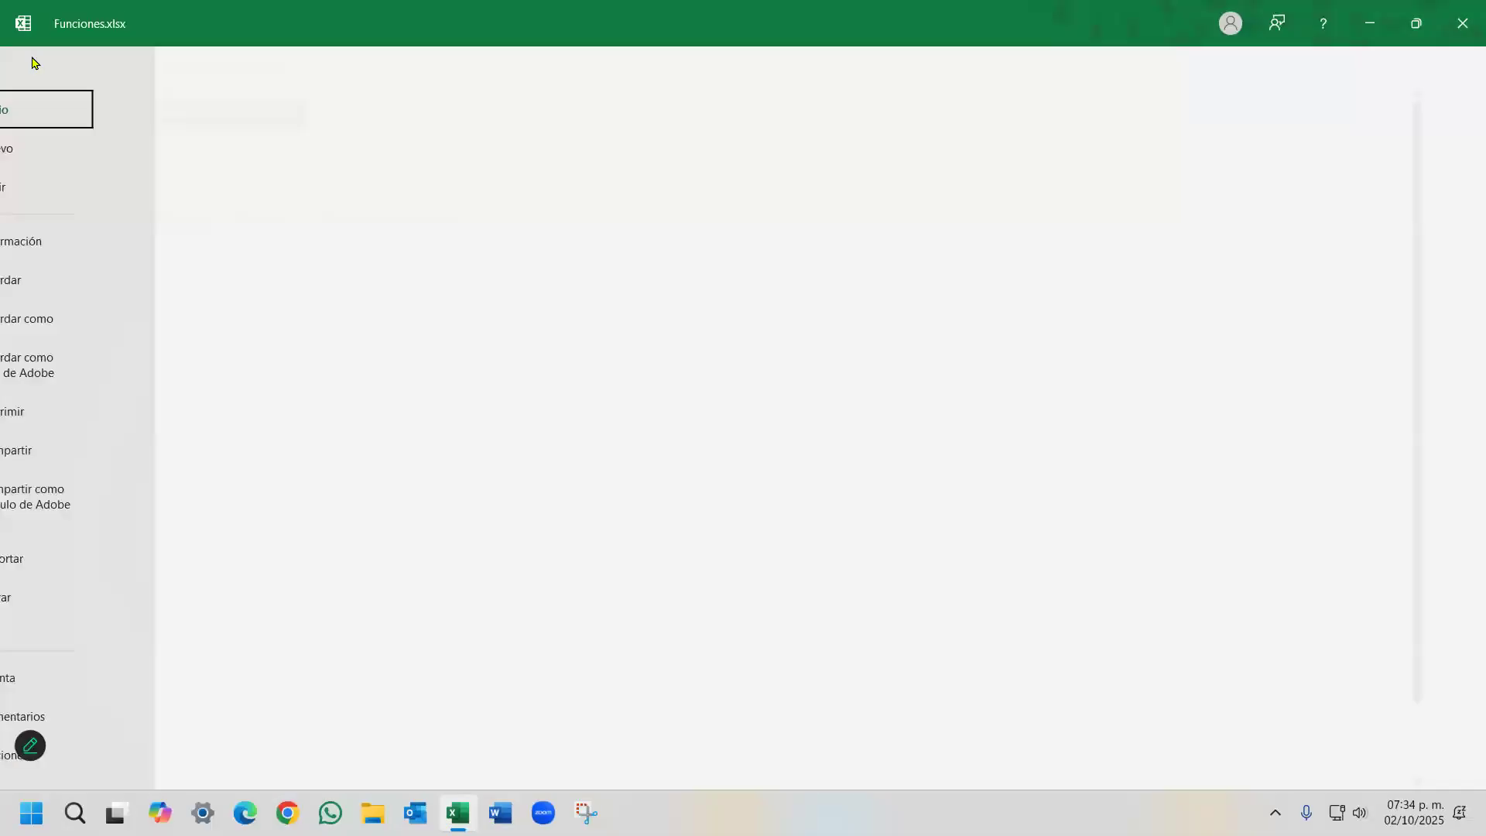
pyautogui.click(65, 754)
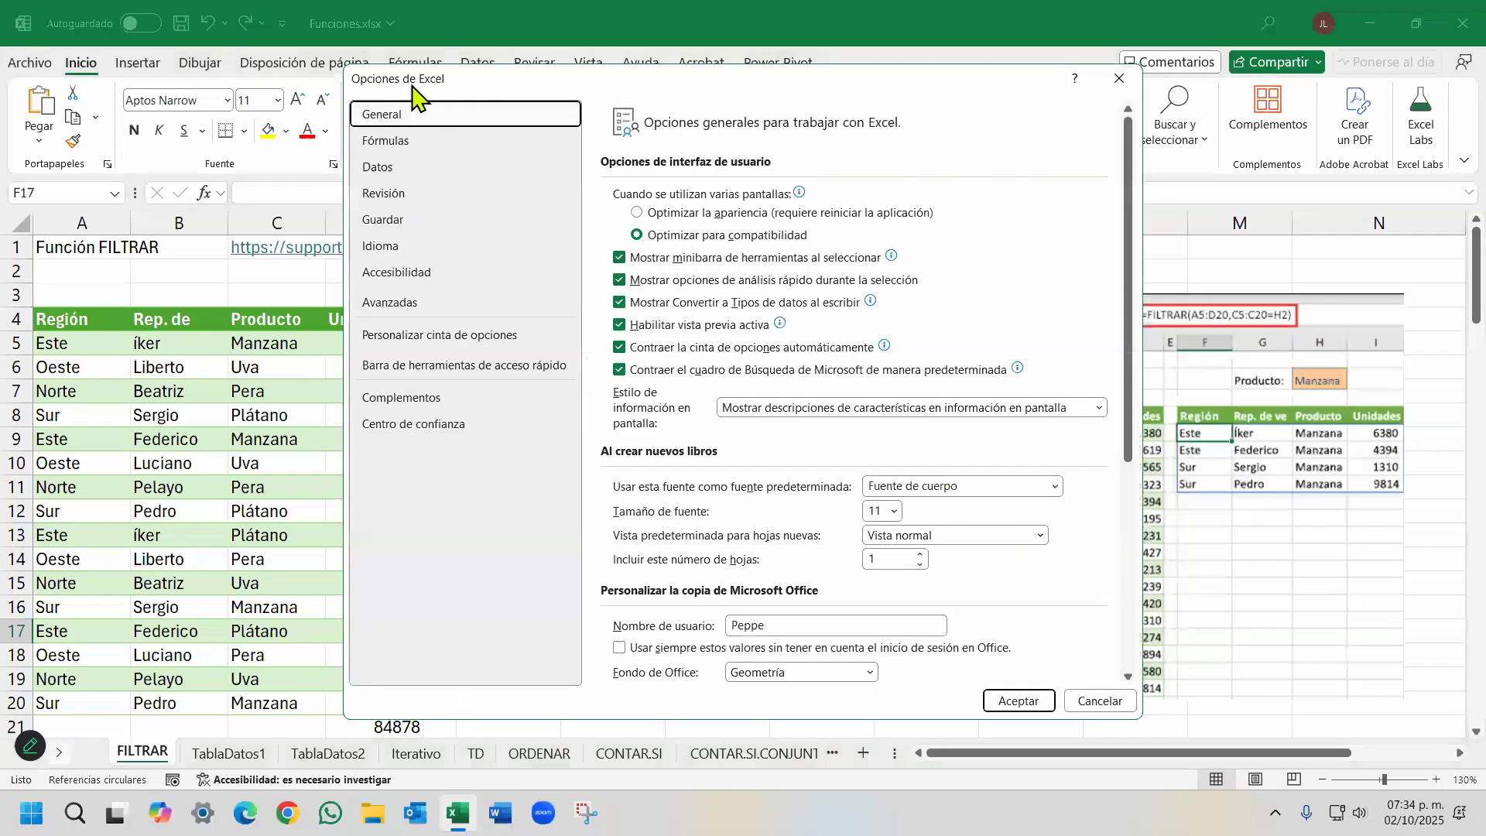
pyautogui.click(454, 149)
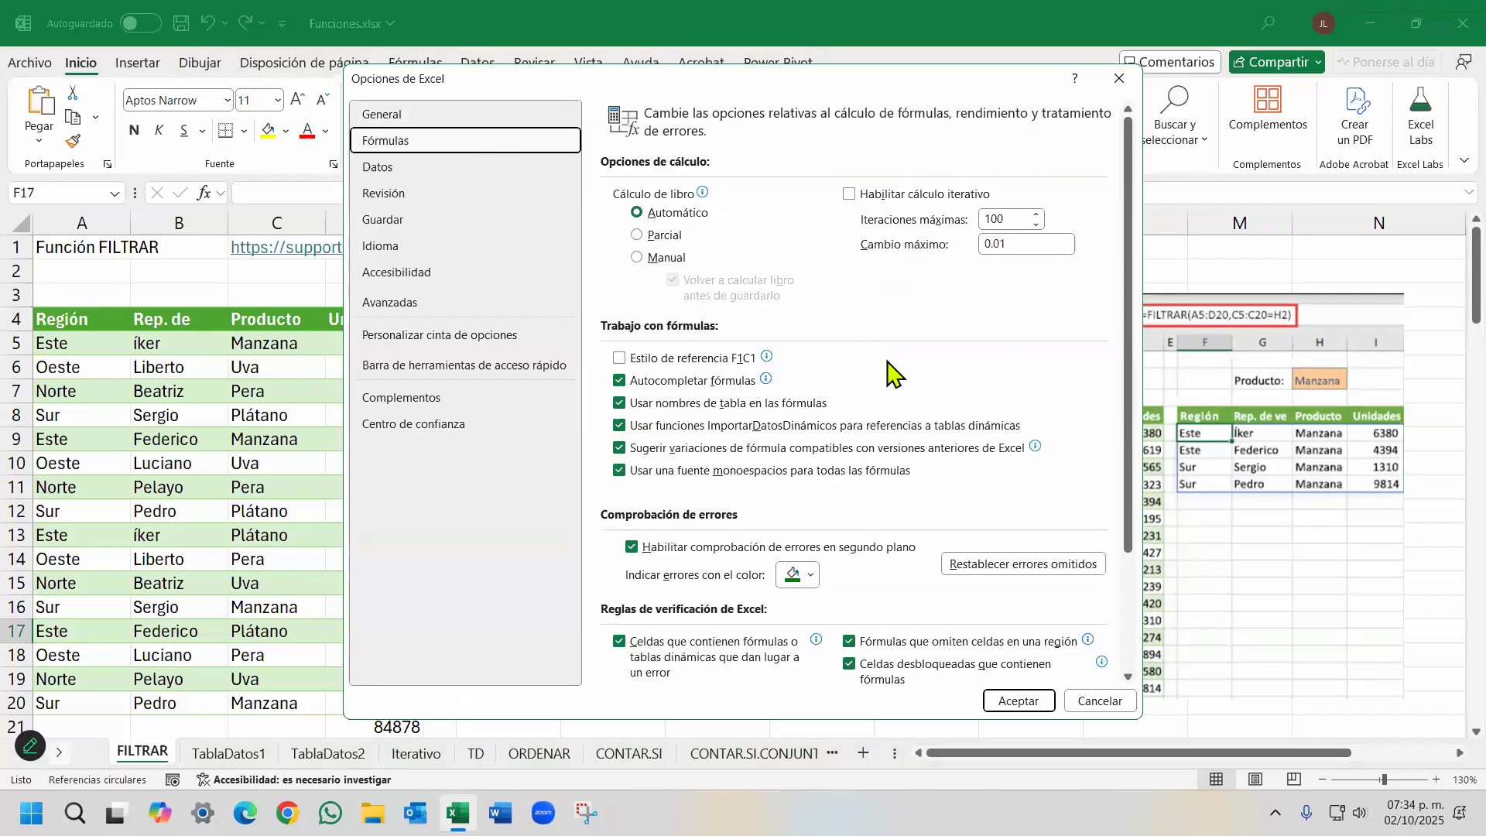
# Examine the workbook calculation modes and the other formula settings in the Excel options.
pyautogui.scroll(-3, 924, 424)
pyautogui.scroll(3, 929, 426)
pyautogui.scroll(-2, 929, 425)
pyautogui.scroll(2, 936, 425)
pyautogui.moveTo(762, 195)
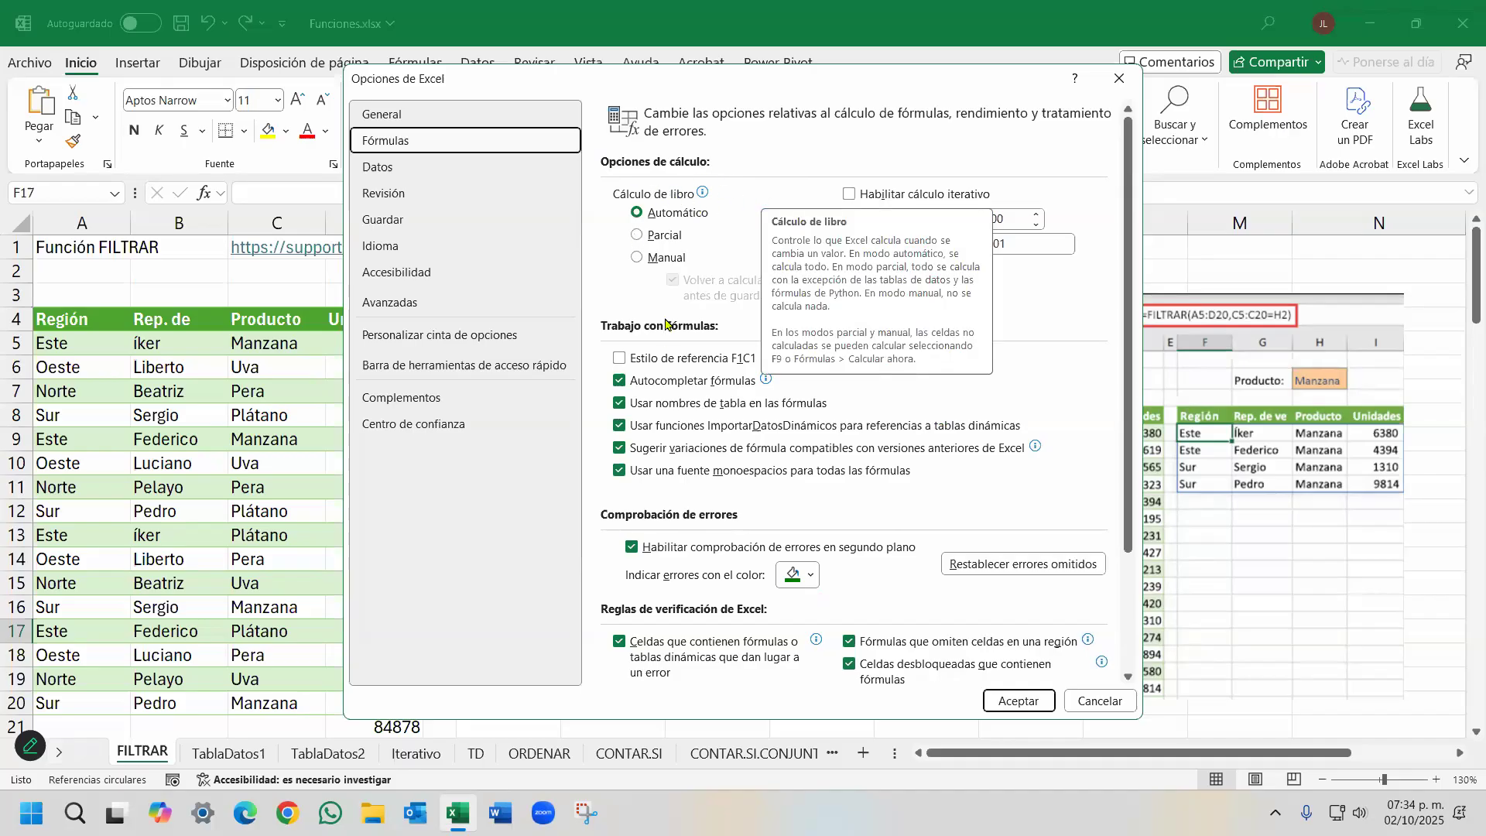
pyautogui.moveTo(657, 199)
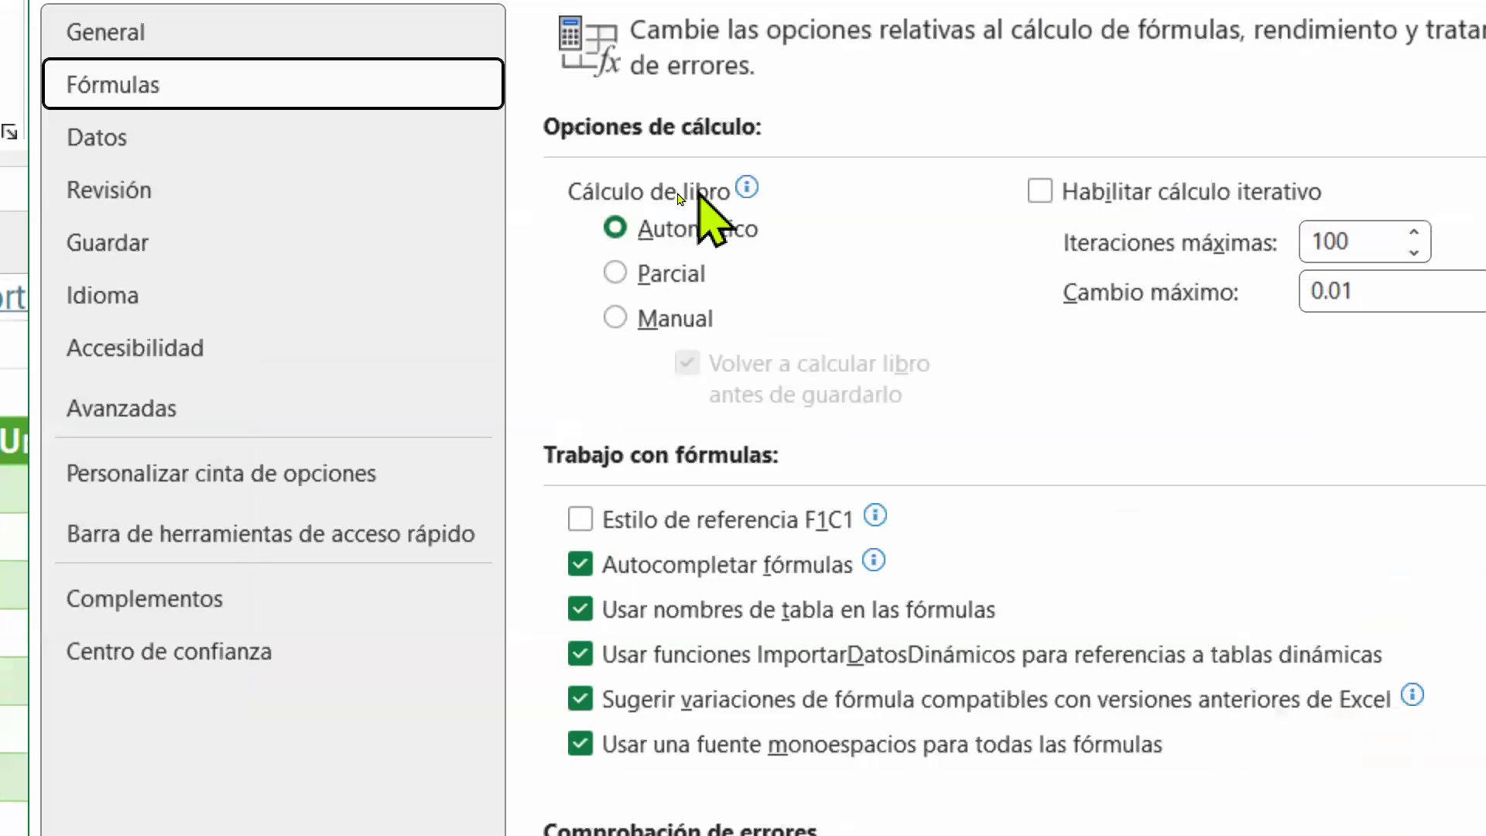
pyautogui.moveTo(679, 198)
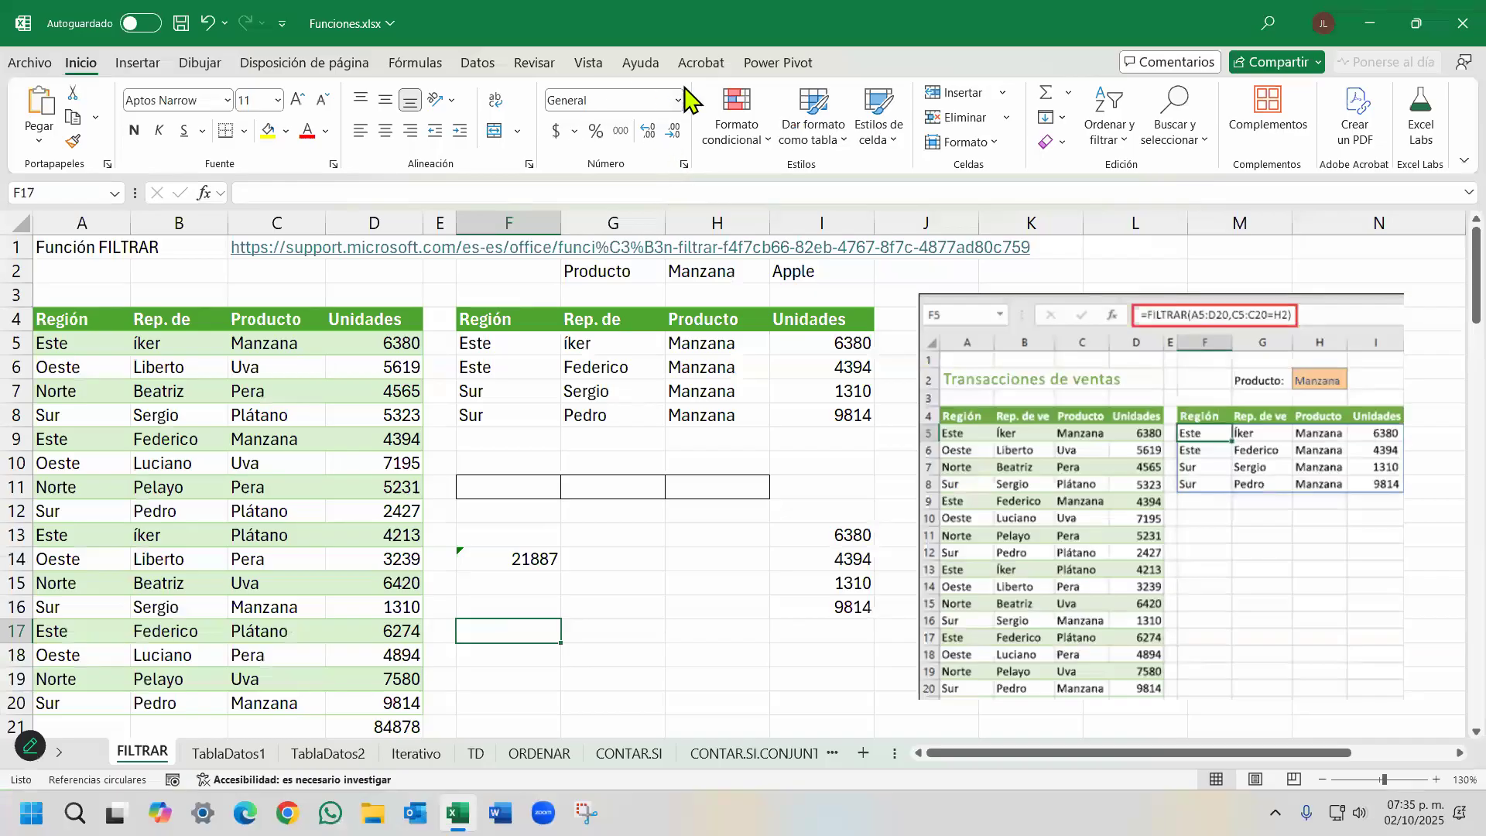
# Recalculate the whole workbook on demand and review the Automatic calculation mode in the Excel formula options.
pyautogui.click(418, 64)
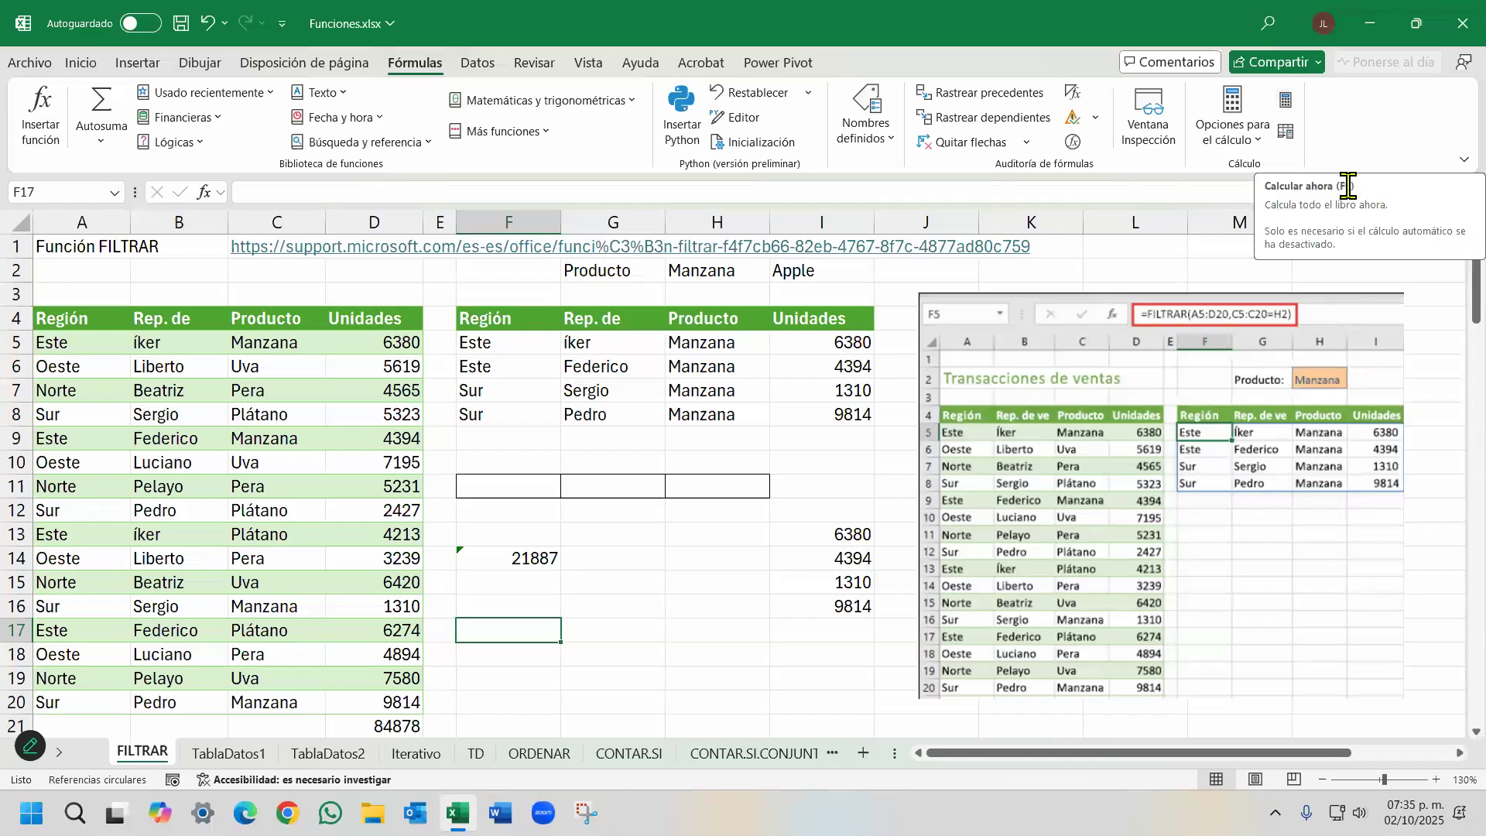
pyautogui.click(1285, 101)
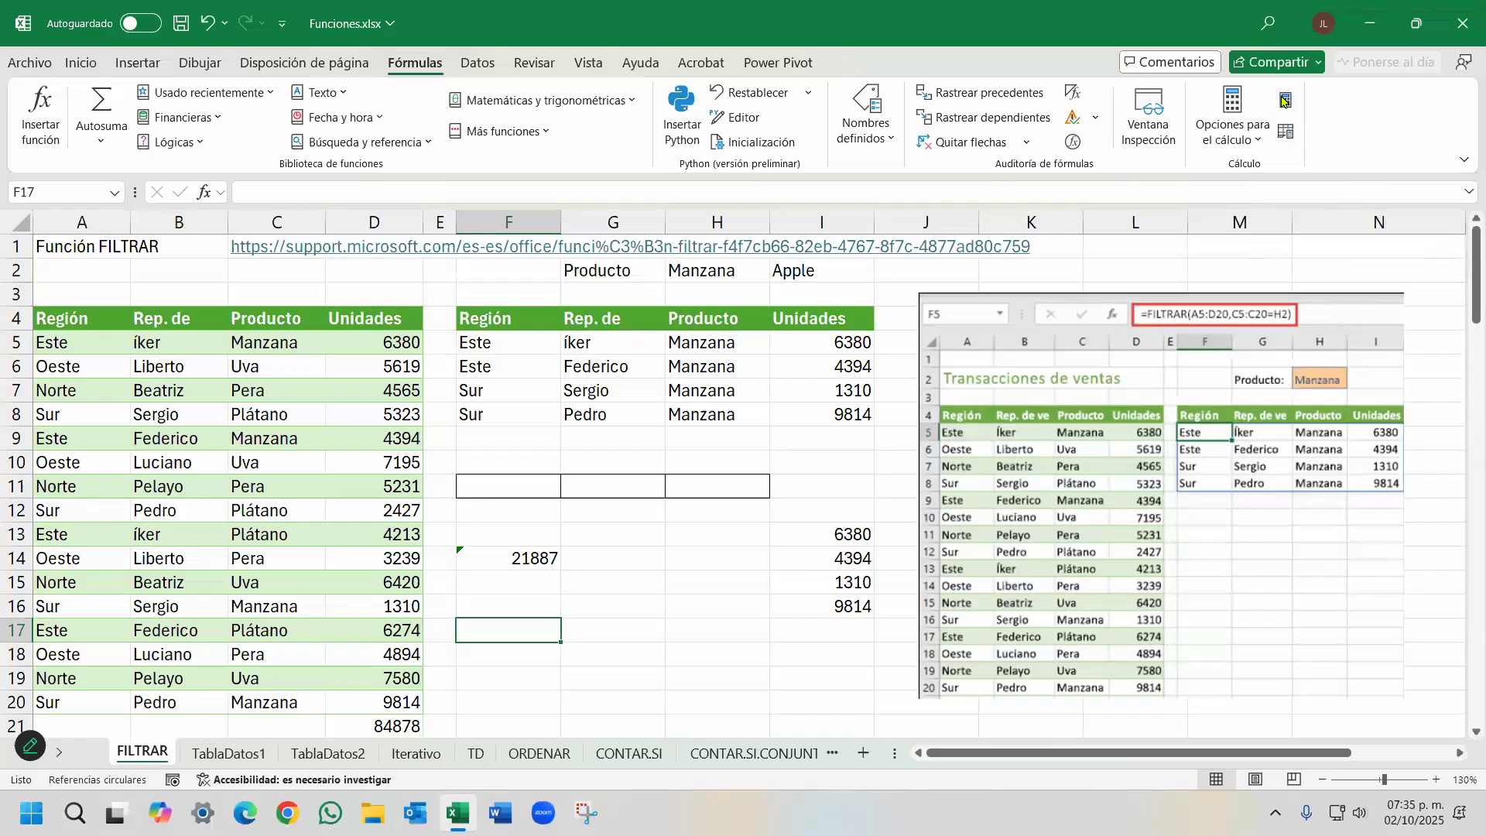
pyautogui.click(29, 62)
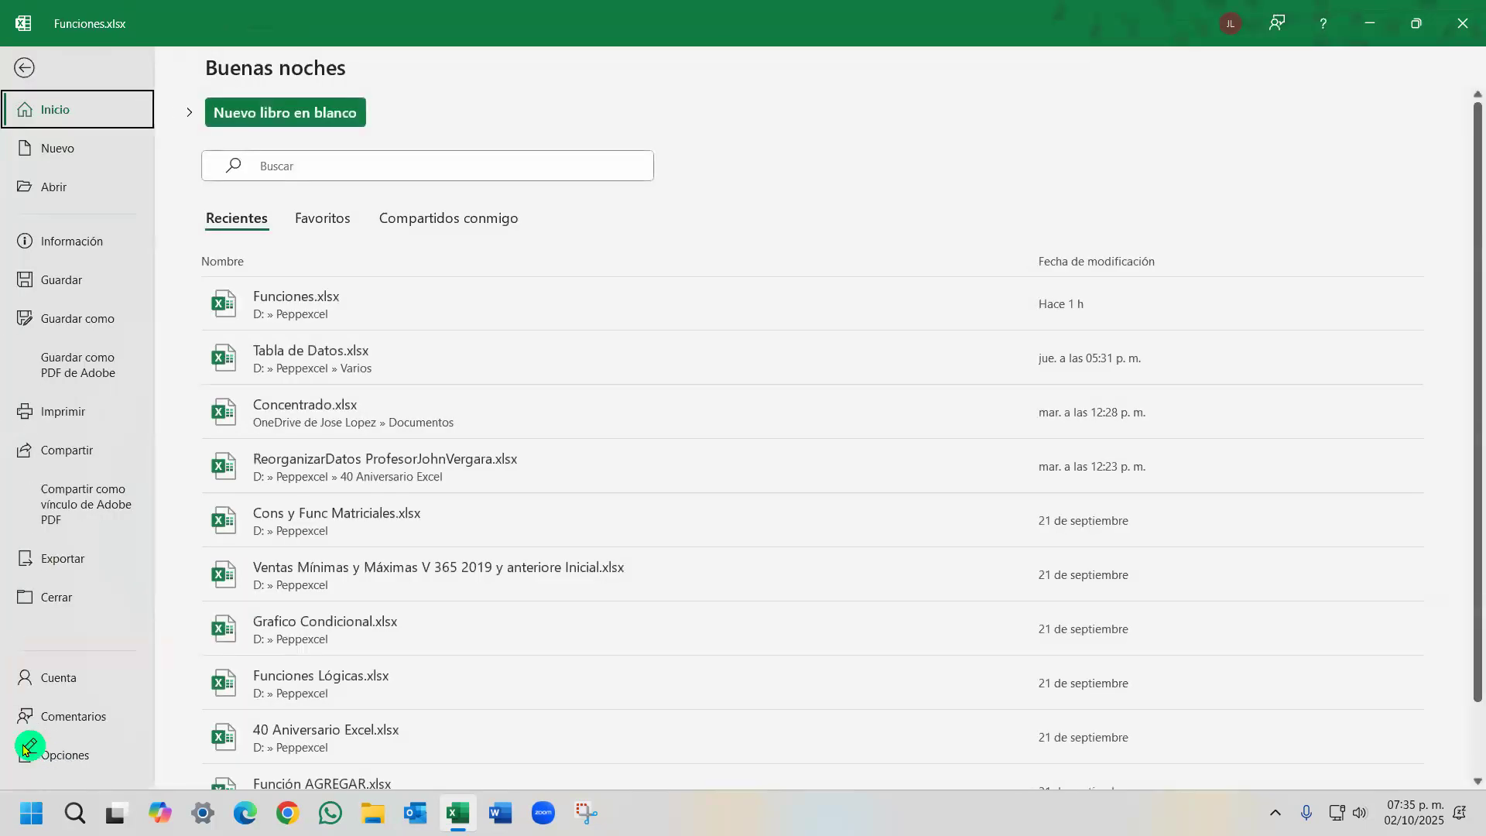
pyautogui.moveTo(48, 744); pyautogui.dragTo(1439, 743)
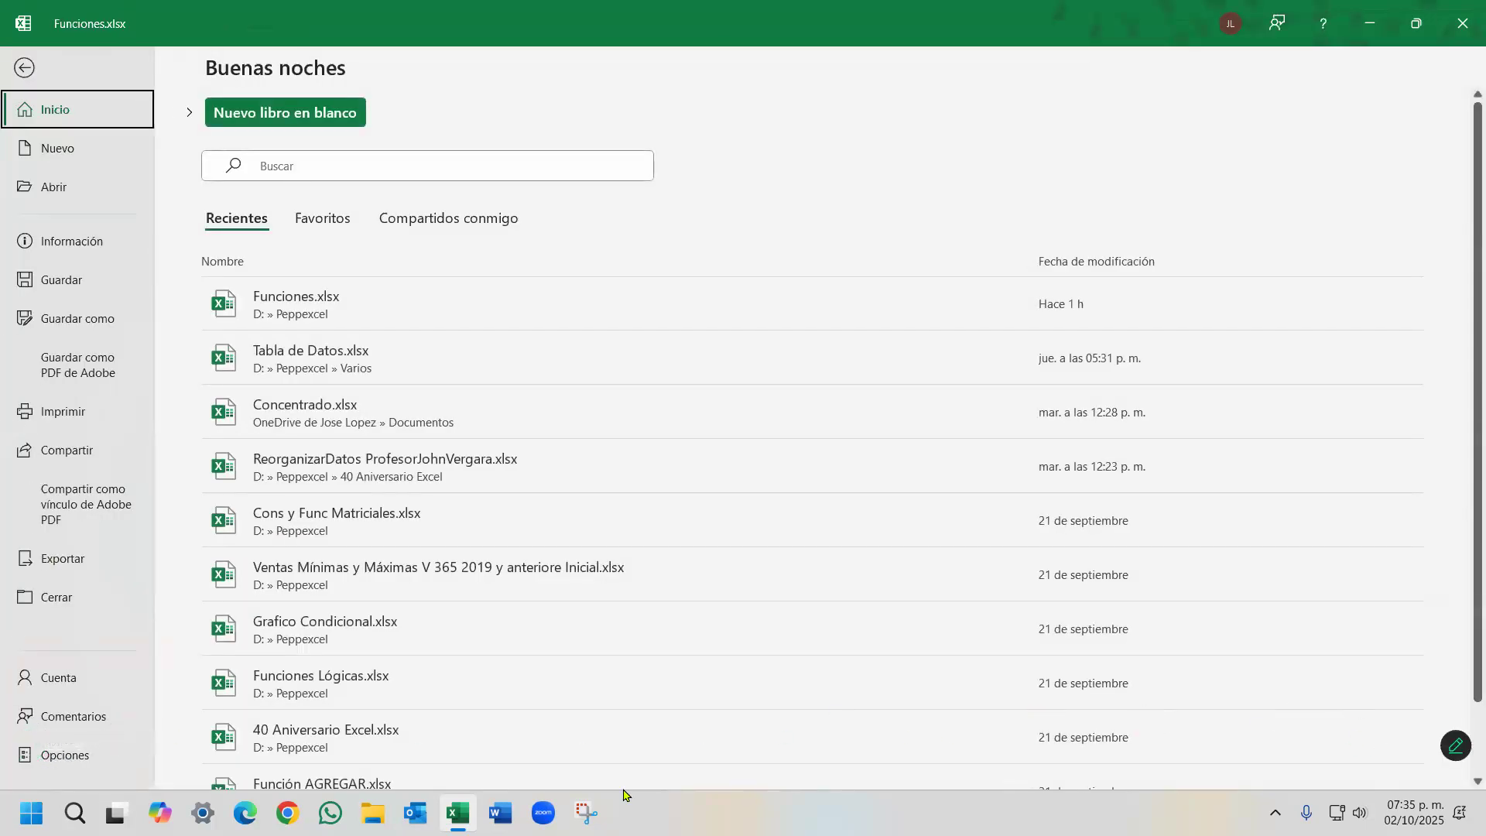
pyautogui.click(72, 753)
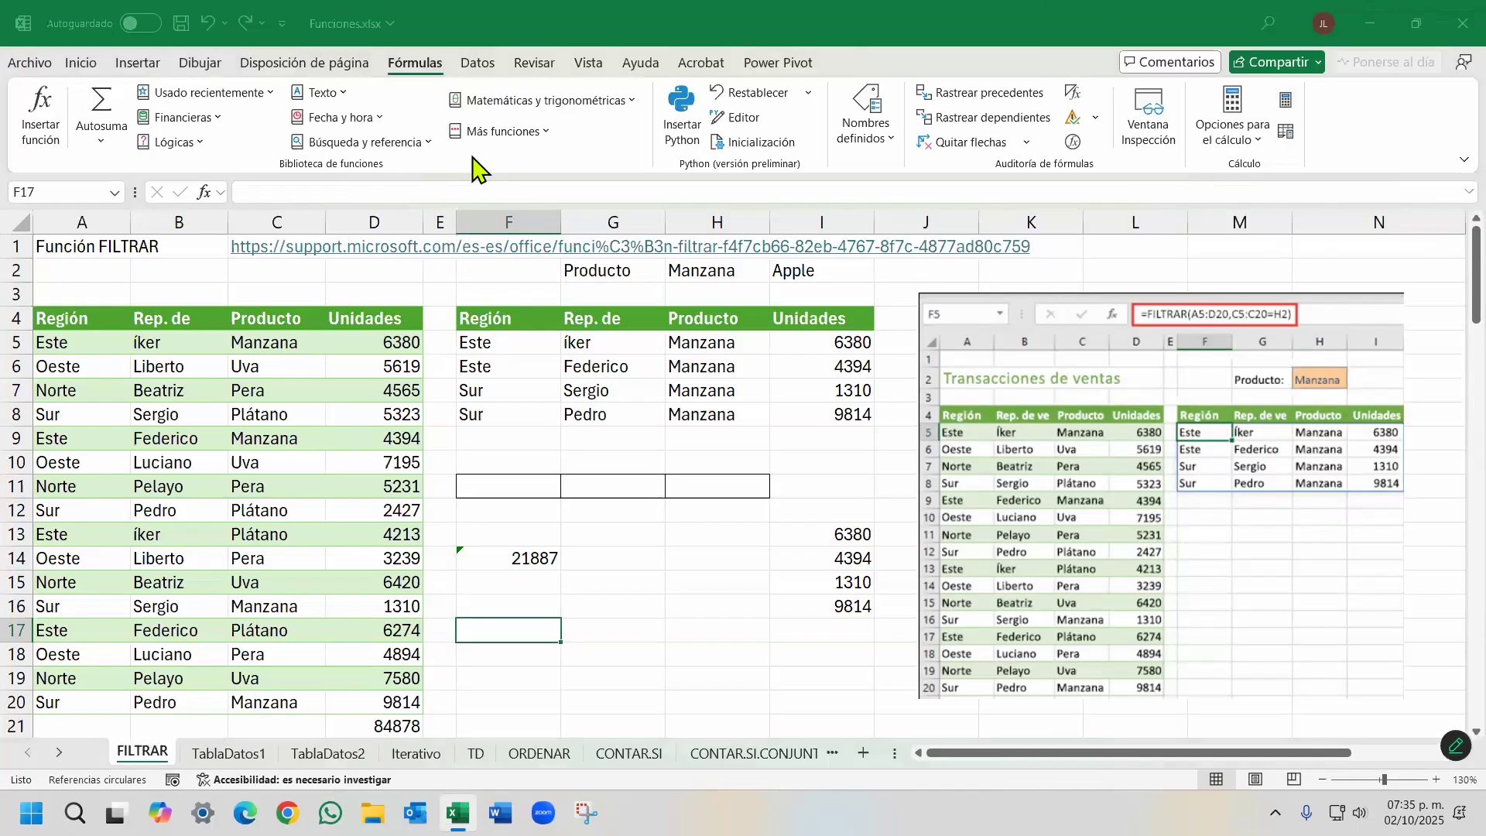
pyautogui.click(432, 142)
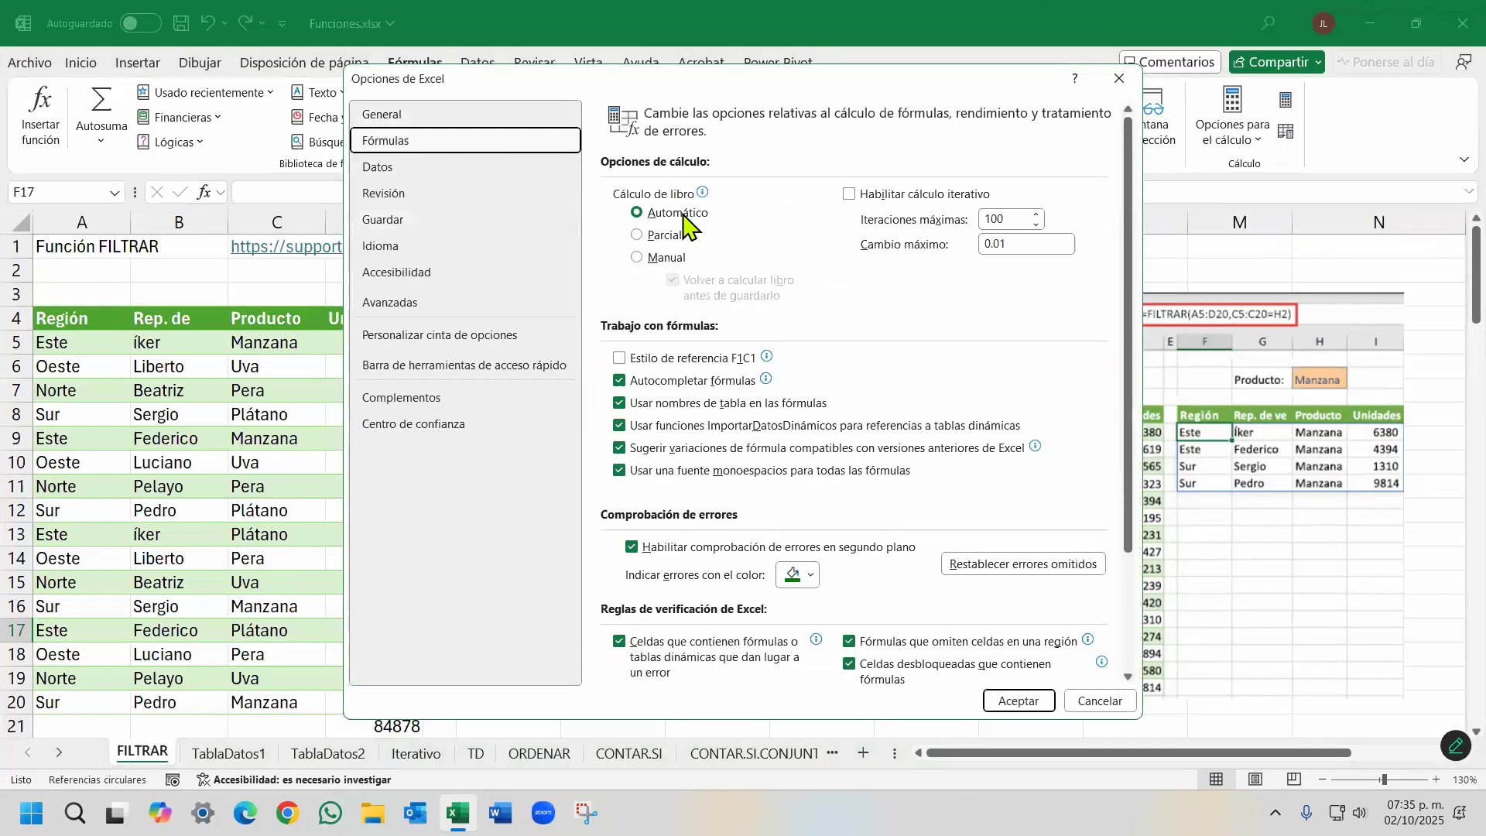
pyautogui.moveTo(683, 224)
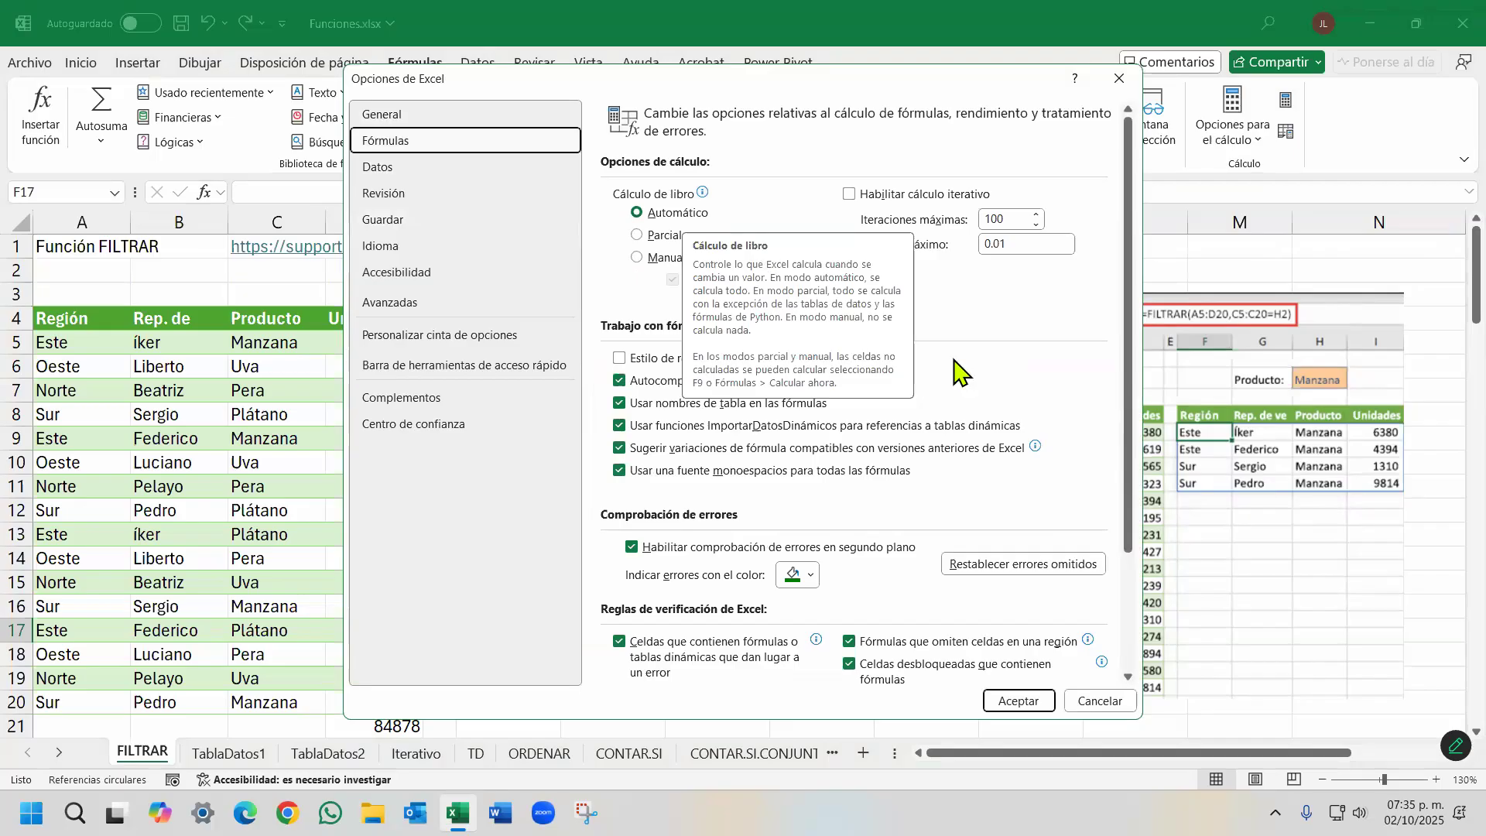
pyautogui.press('Escape')
# Inspect the formula in F14 of the FILTRAR sheet and the formula in G3 of the TablaDatos1 sheet.
pyautogui.click(543, 557)
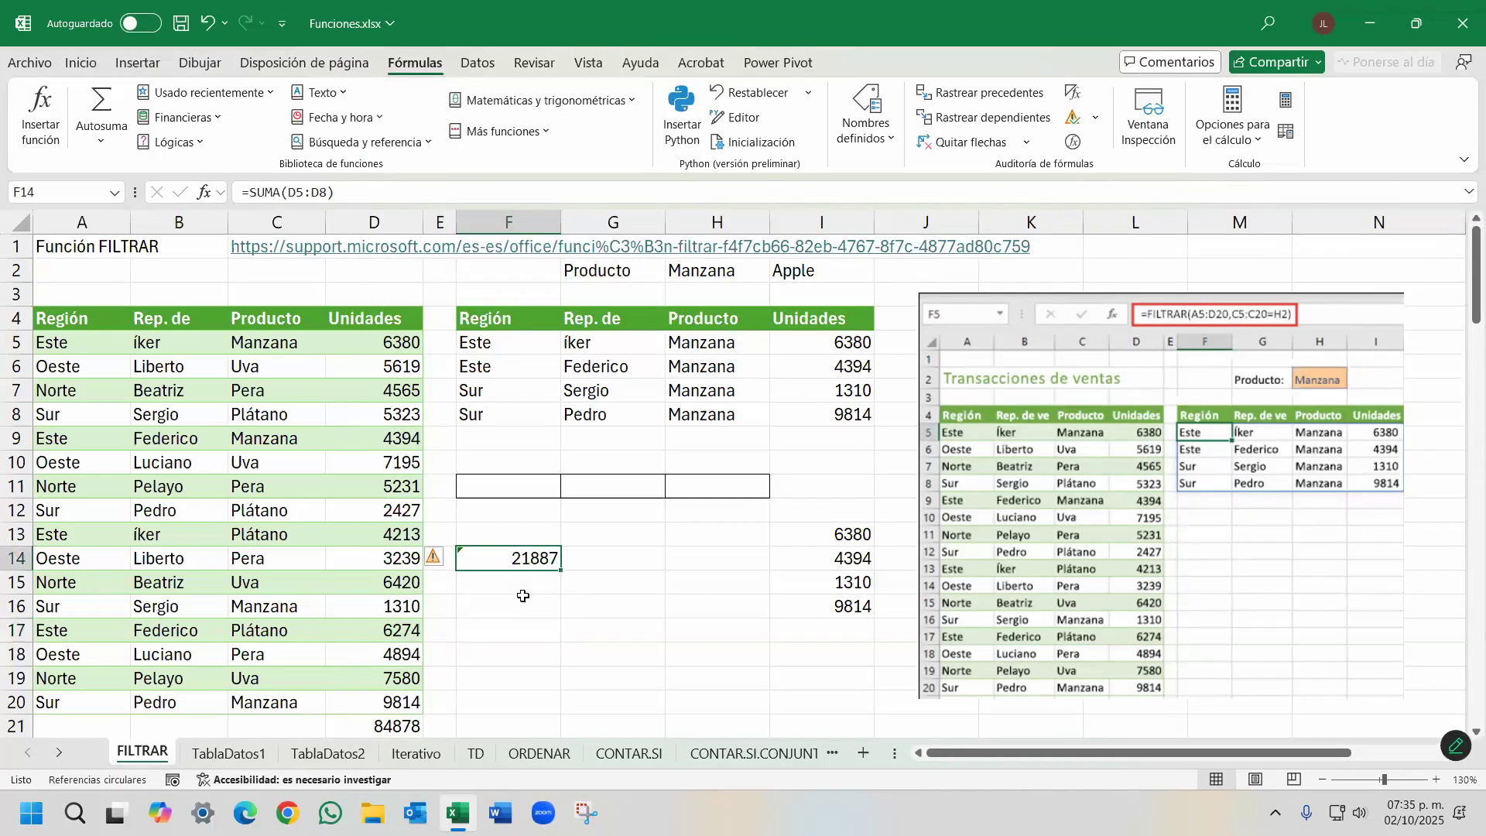
pyautogui.click(531, 611)
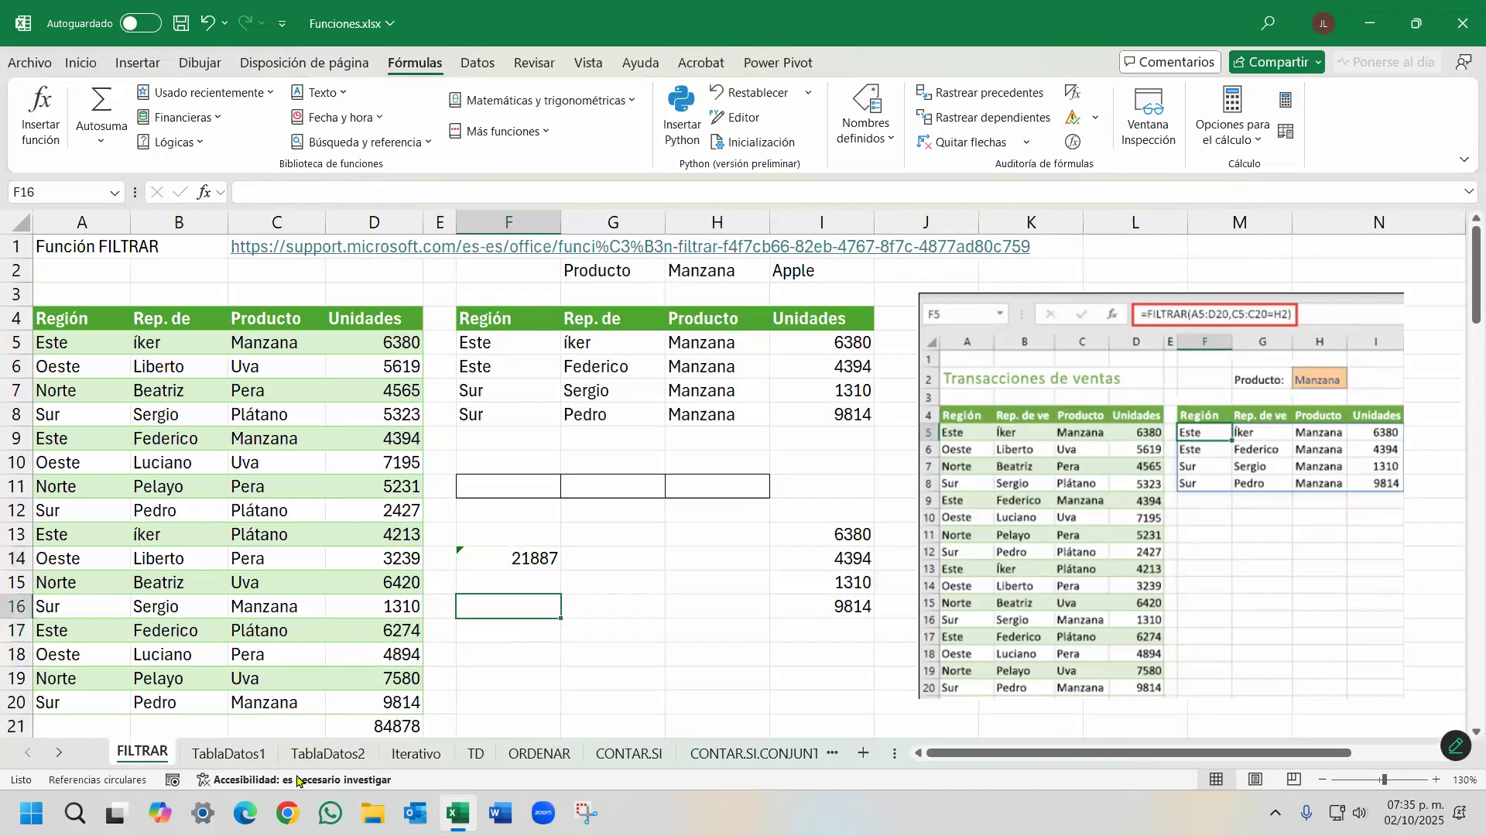
pyautogui.click(246, 755)
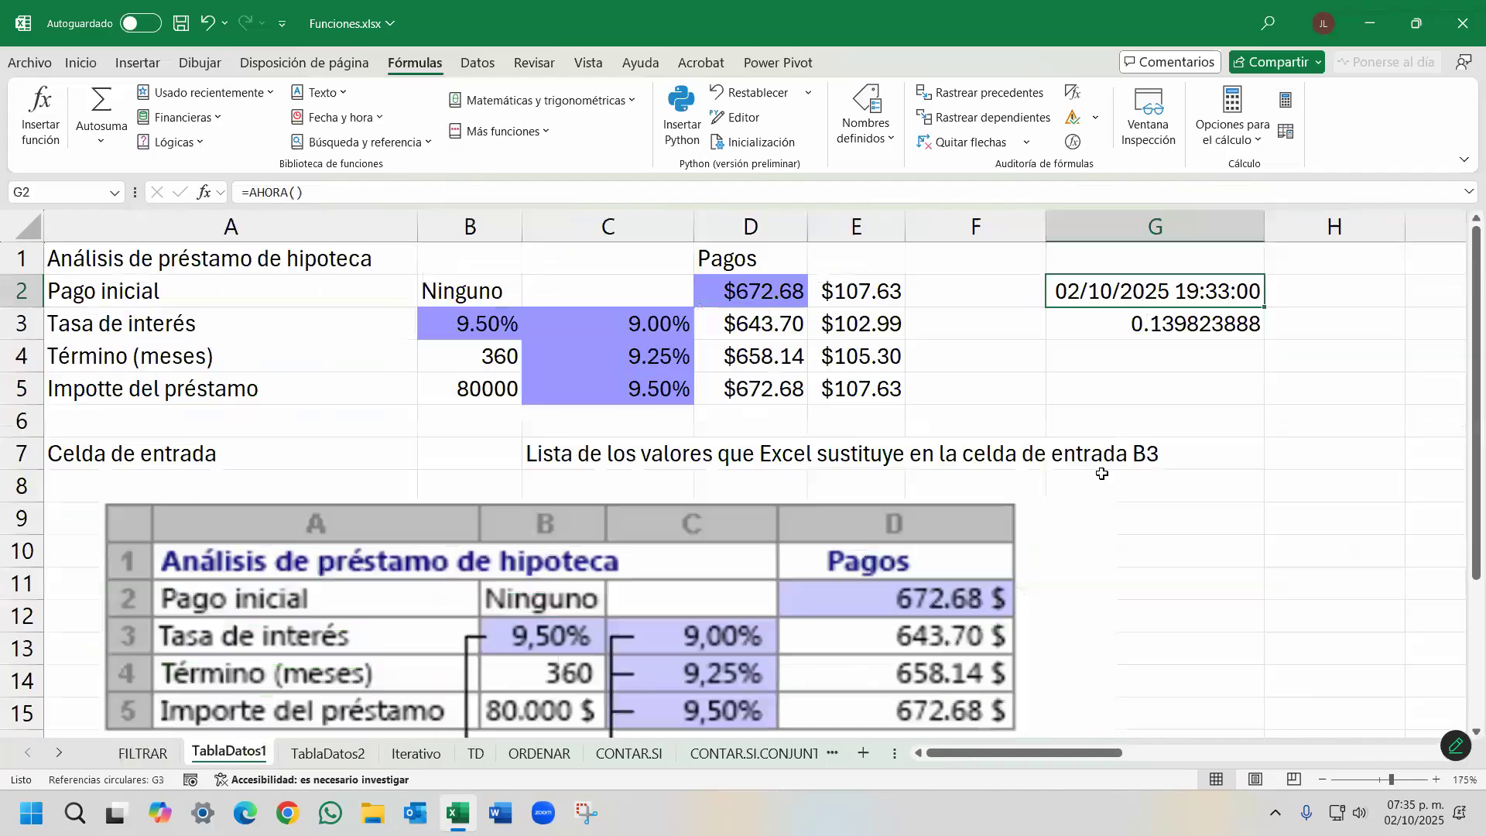
pyautogui.click(1182, 333)
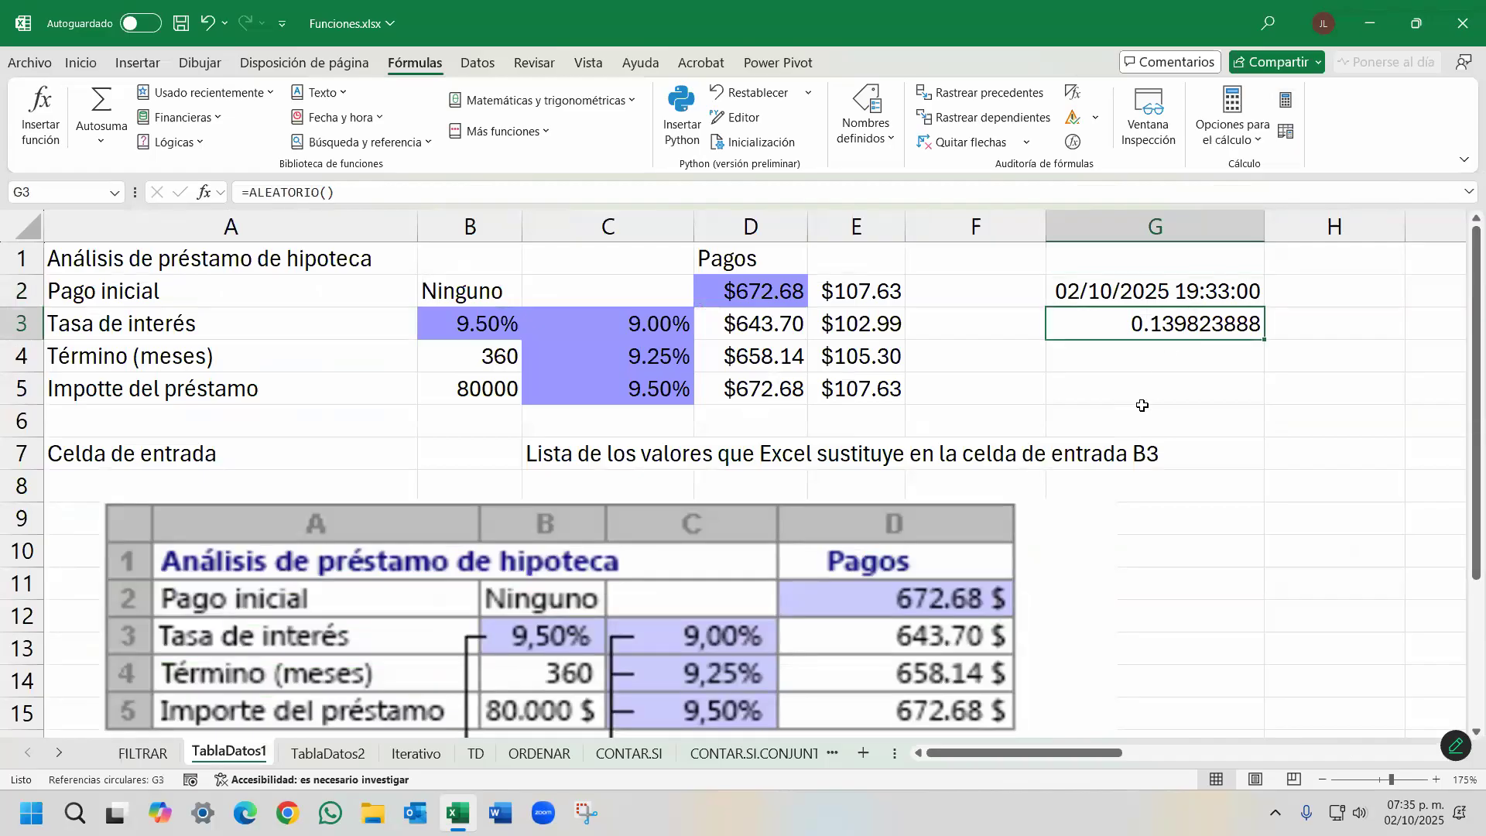
# Enter a first name in G4 and a surname in G5 of the TablaDatos1 sheet.
pyautogui.press('Down')
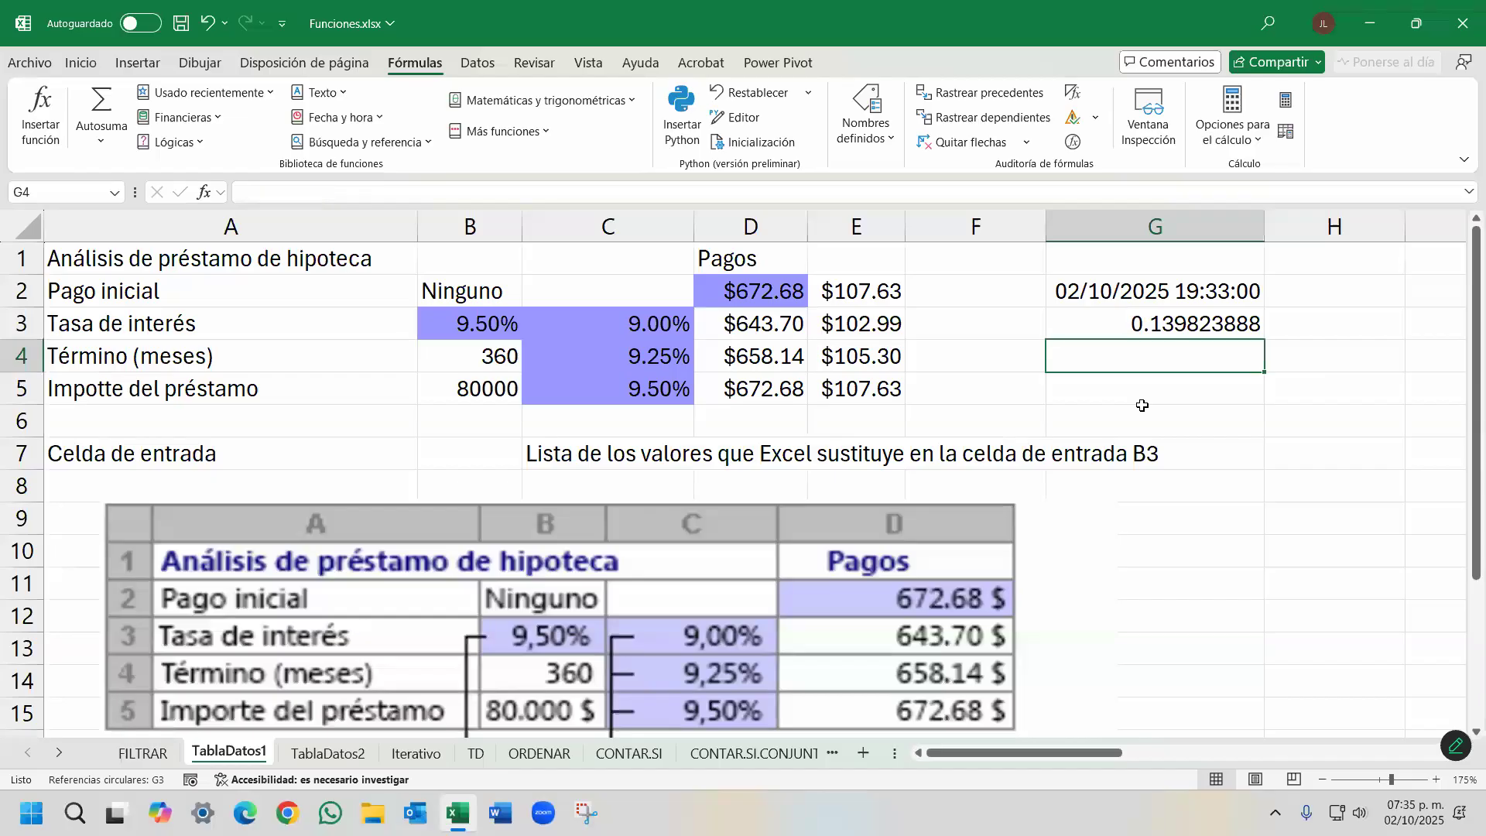
pyautogui.write('Peppe')
pyautogui.press('Return')
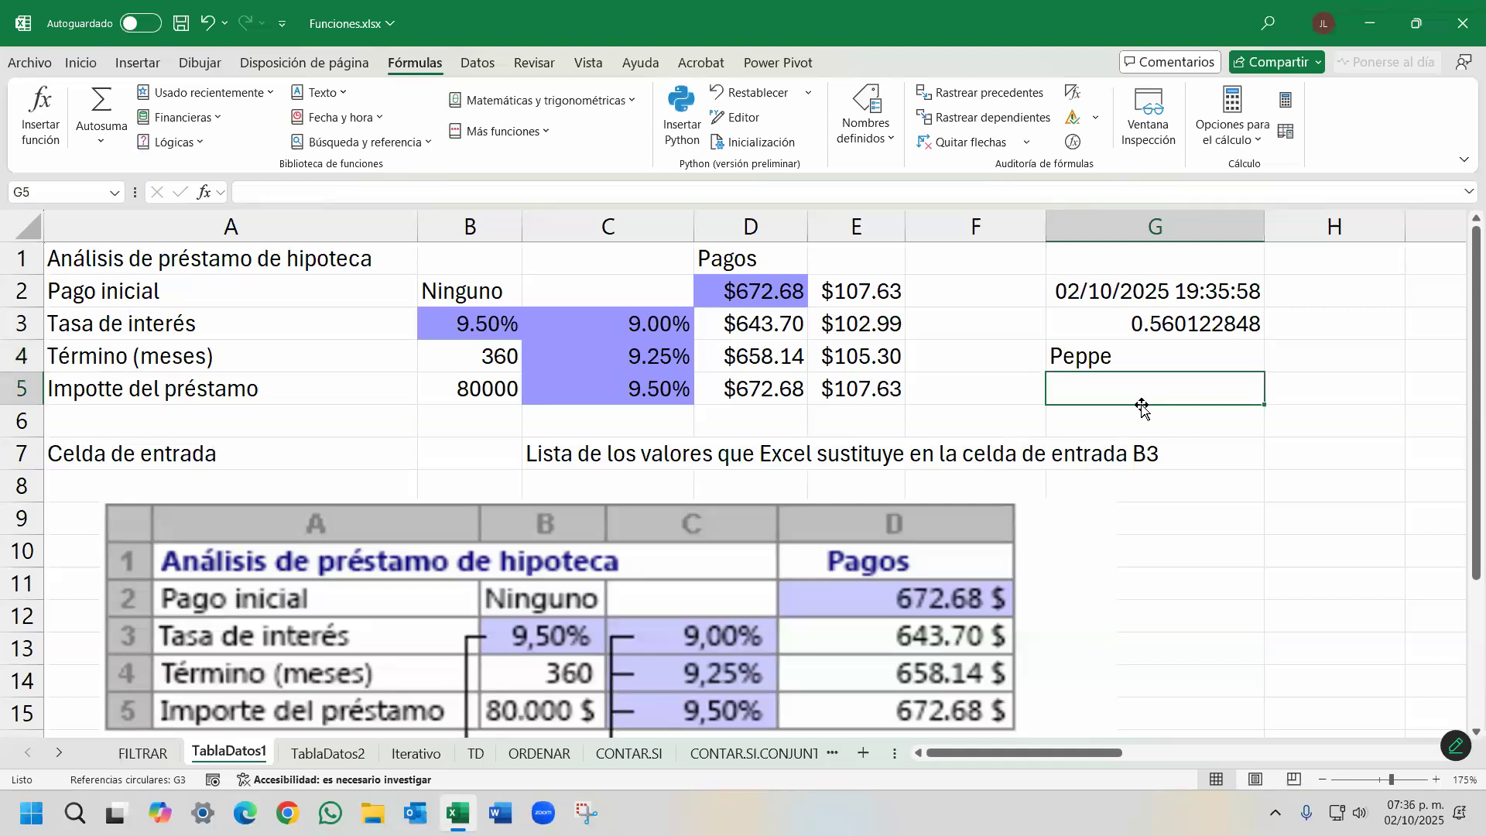
pyautogui.write('López')
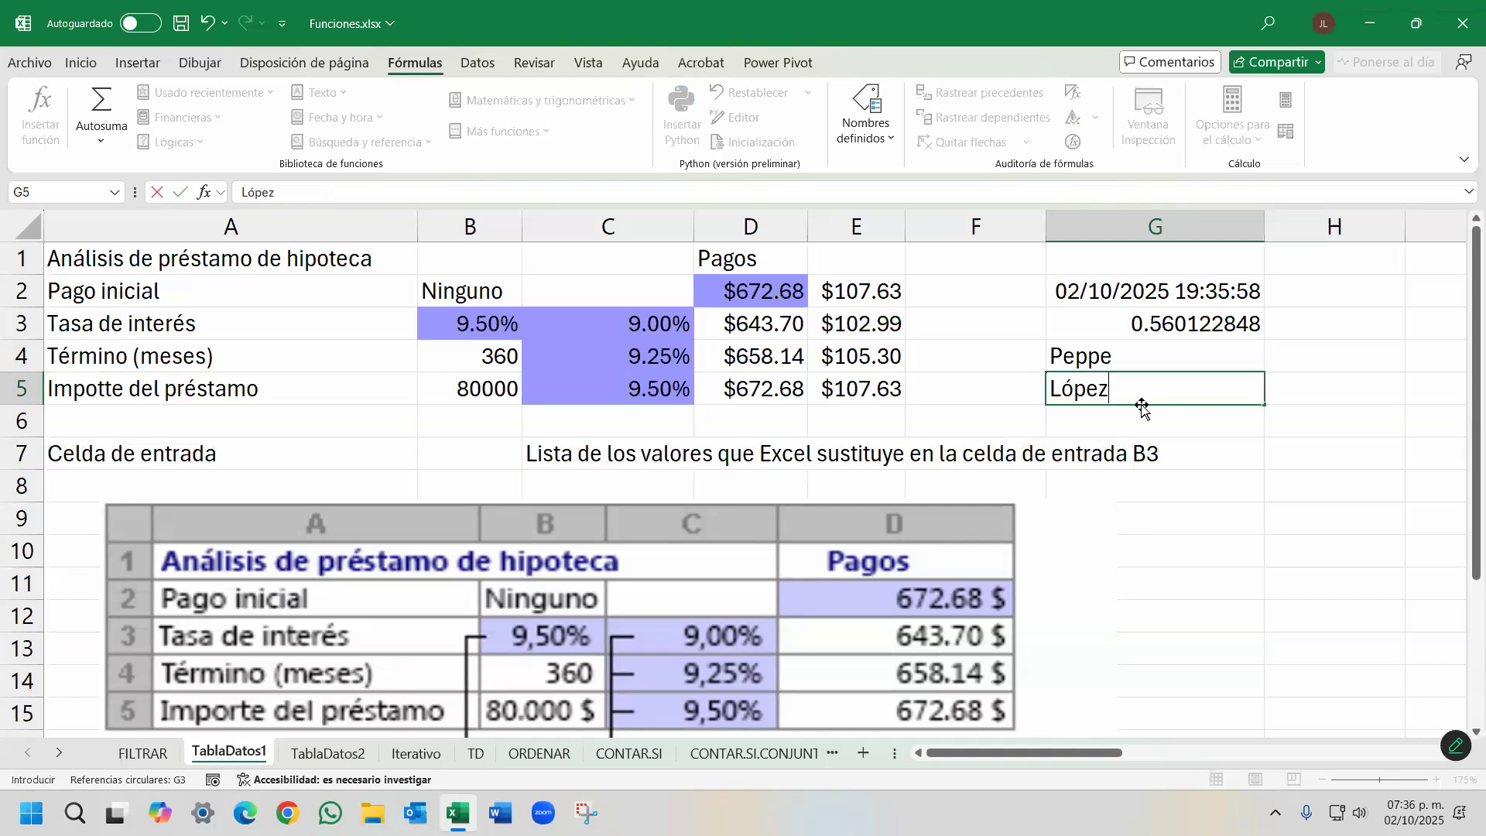
pyautogui.press('Return')
pyautogui.press('Up')
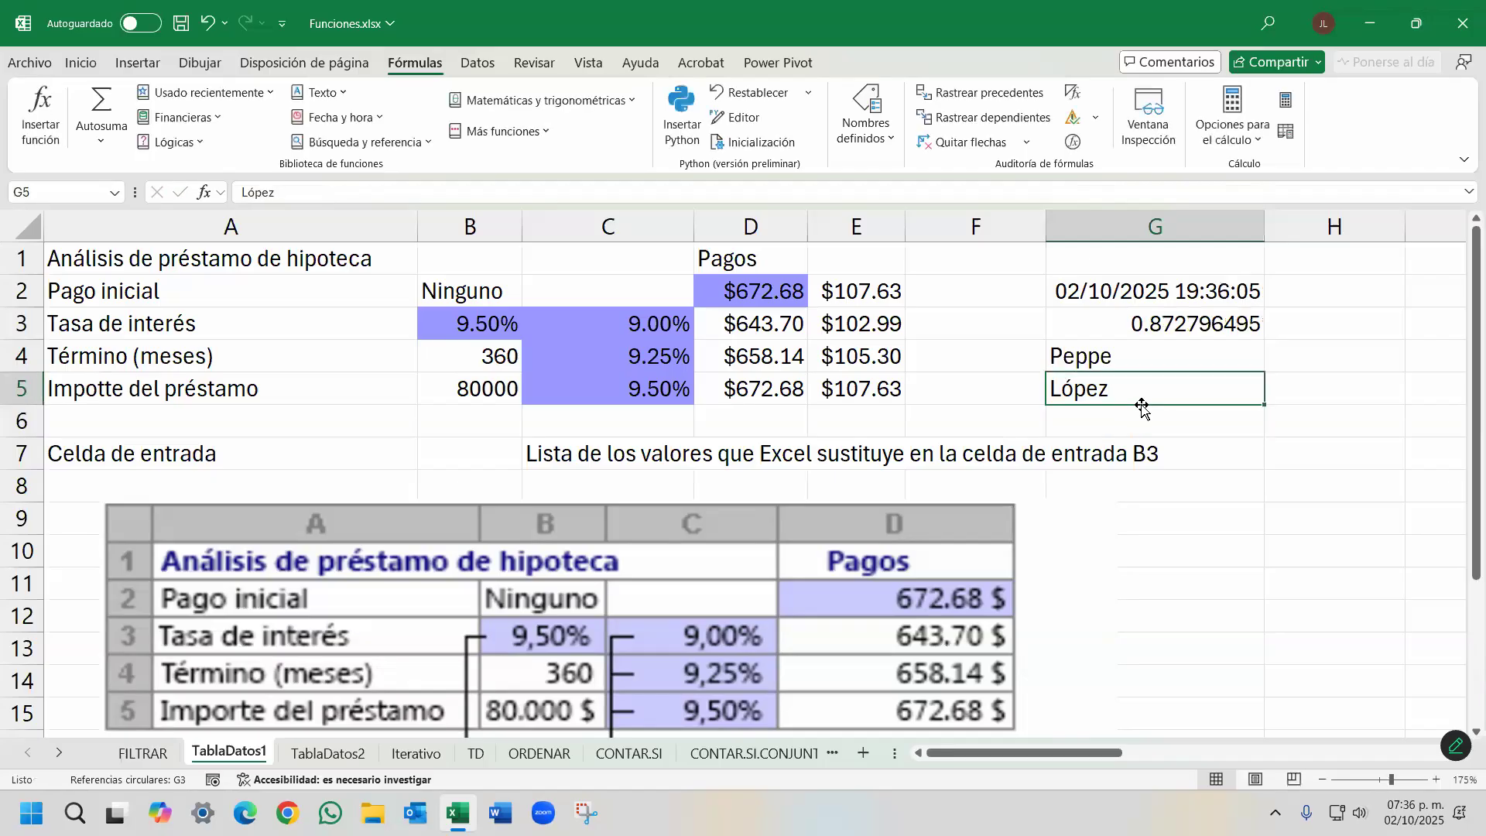
# Recalculate the workbook repeatedly to refresh the AHORA and ALEATORIO formulas in G2 and G3.
pyautogui.press('F9')
pyautogui.press('F9')
pyautogui.press('F9')
pyautogui.press('F9')
pyautogui.press('F9')
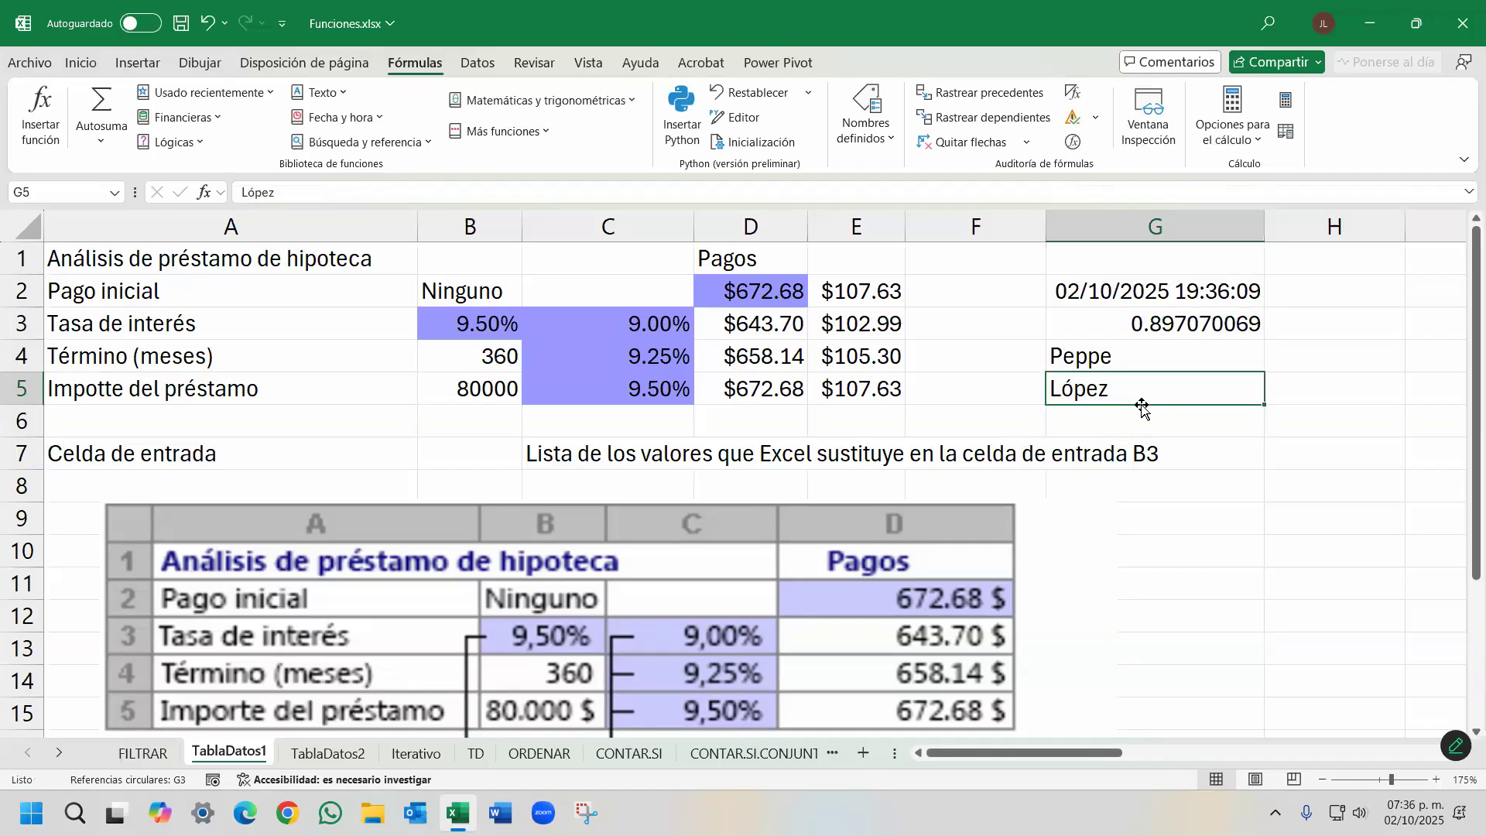
pyautogui.press('F9')
pyautogui.press('F9')
pyautogui.press('F9')
pyautogui.press('F9')
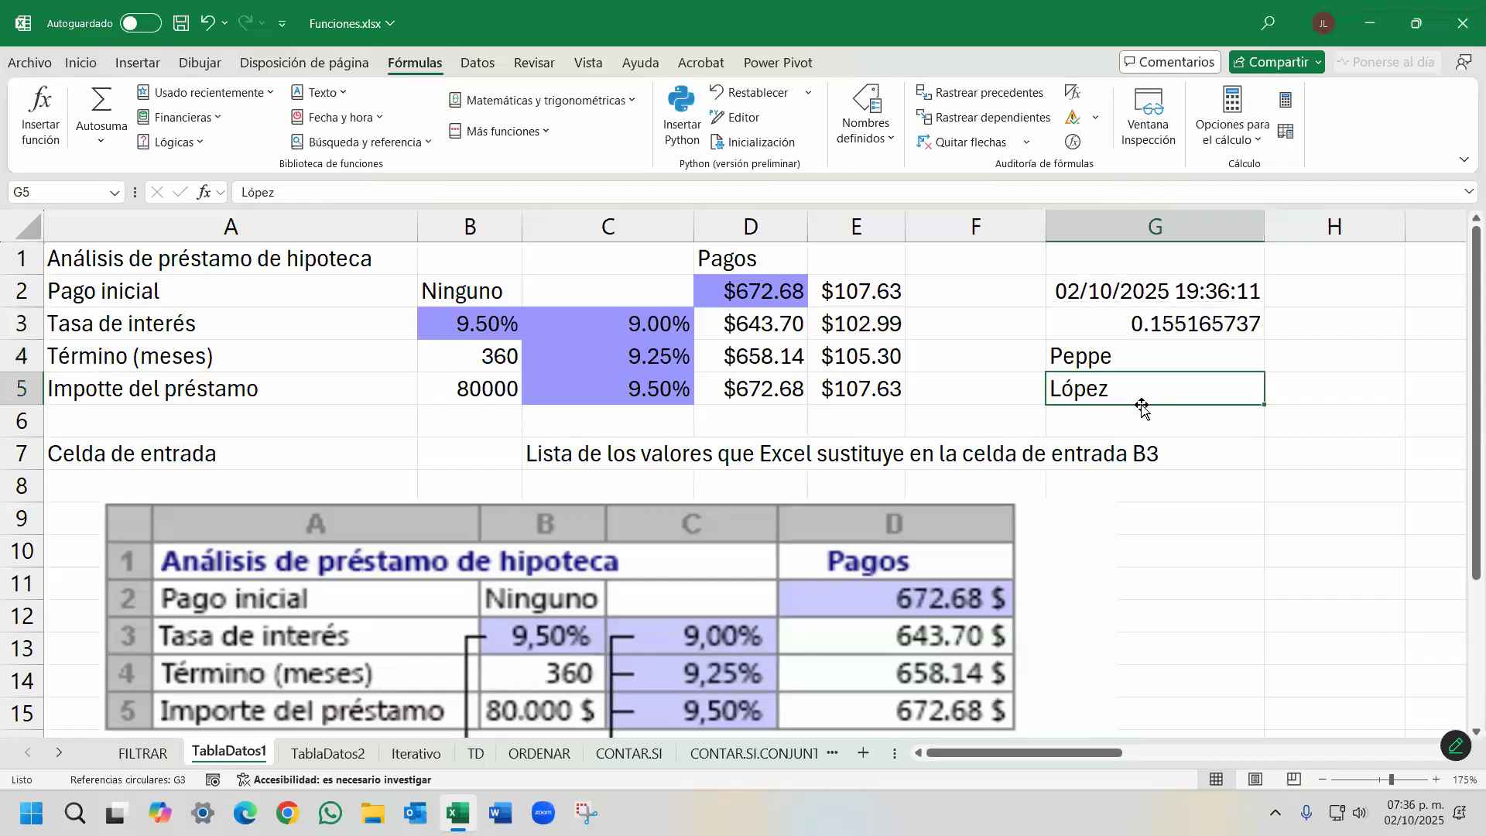
pyautogui.press('F9')
pyautogui.press('F9')
pyautogui.press('F9')
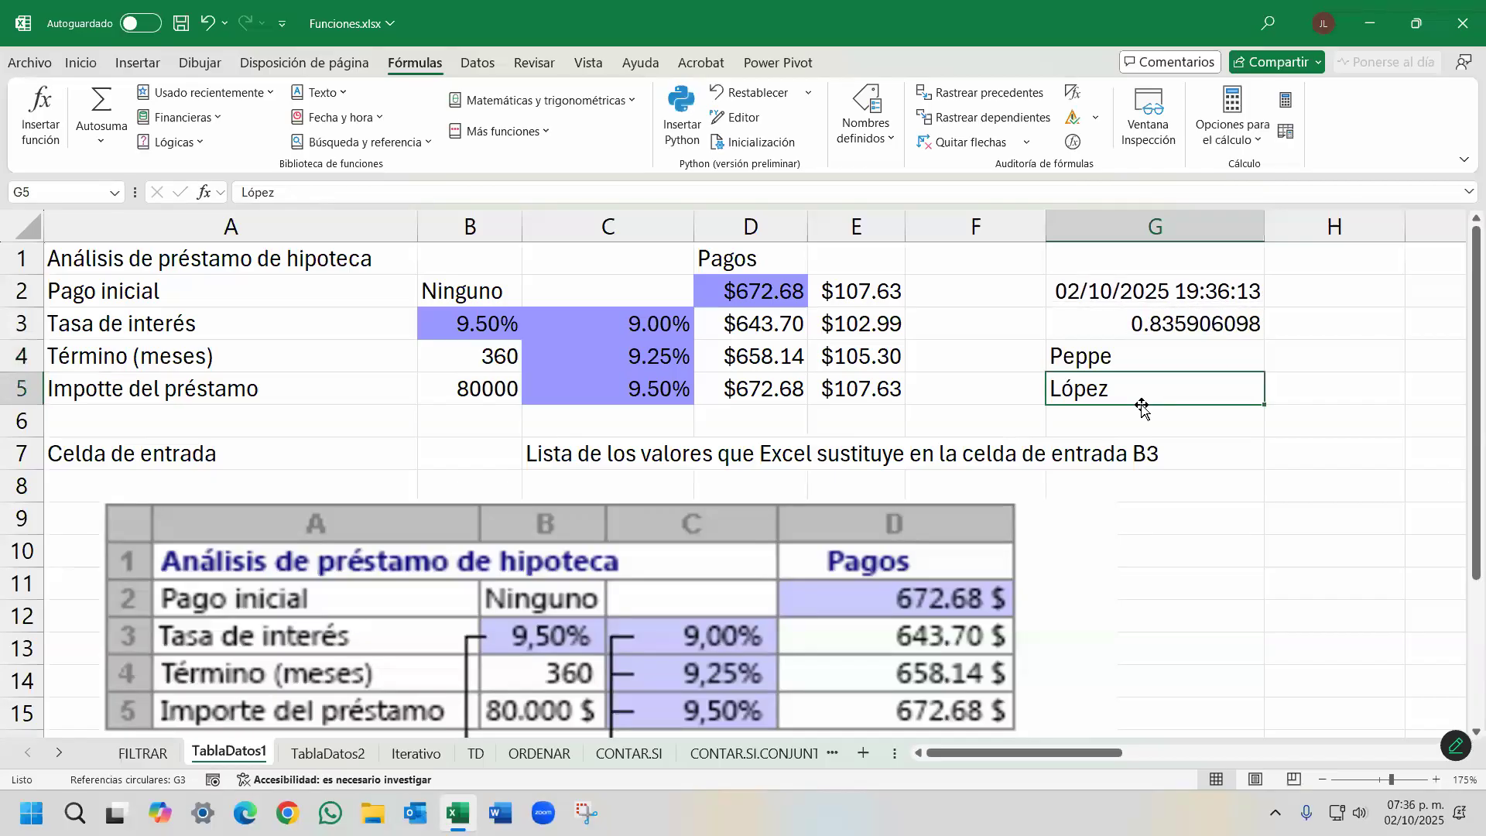
# Clear the names from cells G4:G5.
pyautogui.press('Up')
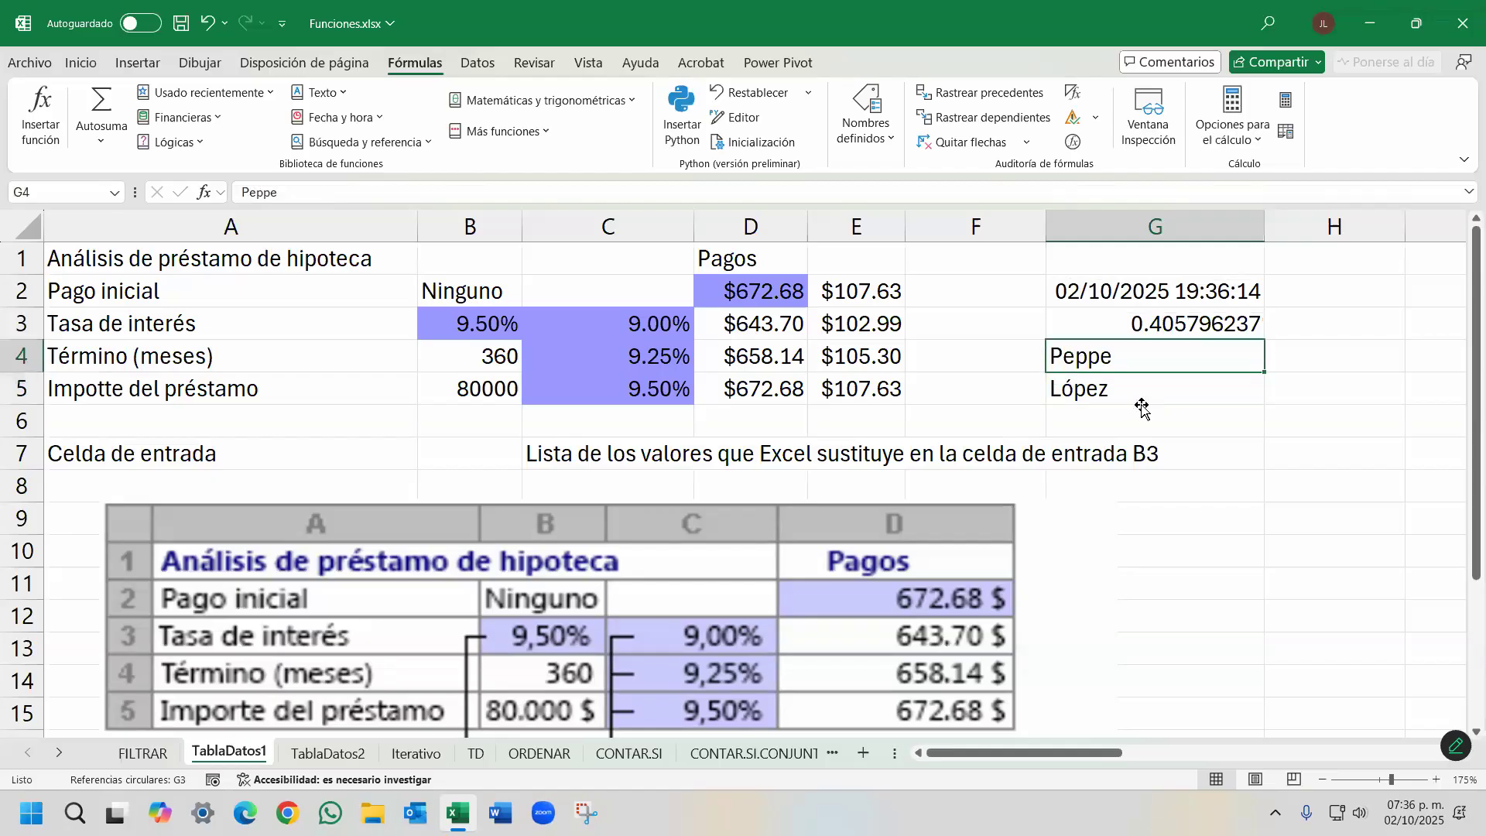
pyautogui.hotkey('shift', 'Down')
pyautogui.press('Delete')
pyautogui.hotkey('shift', 'Up')
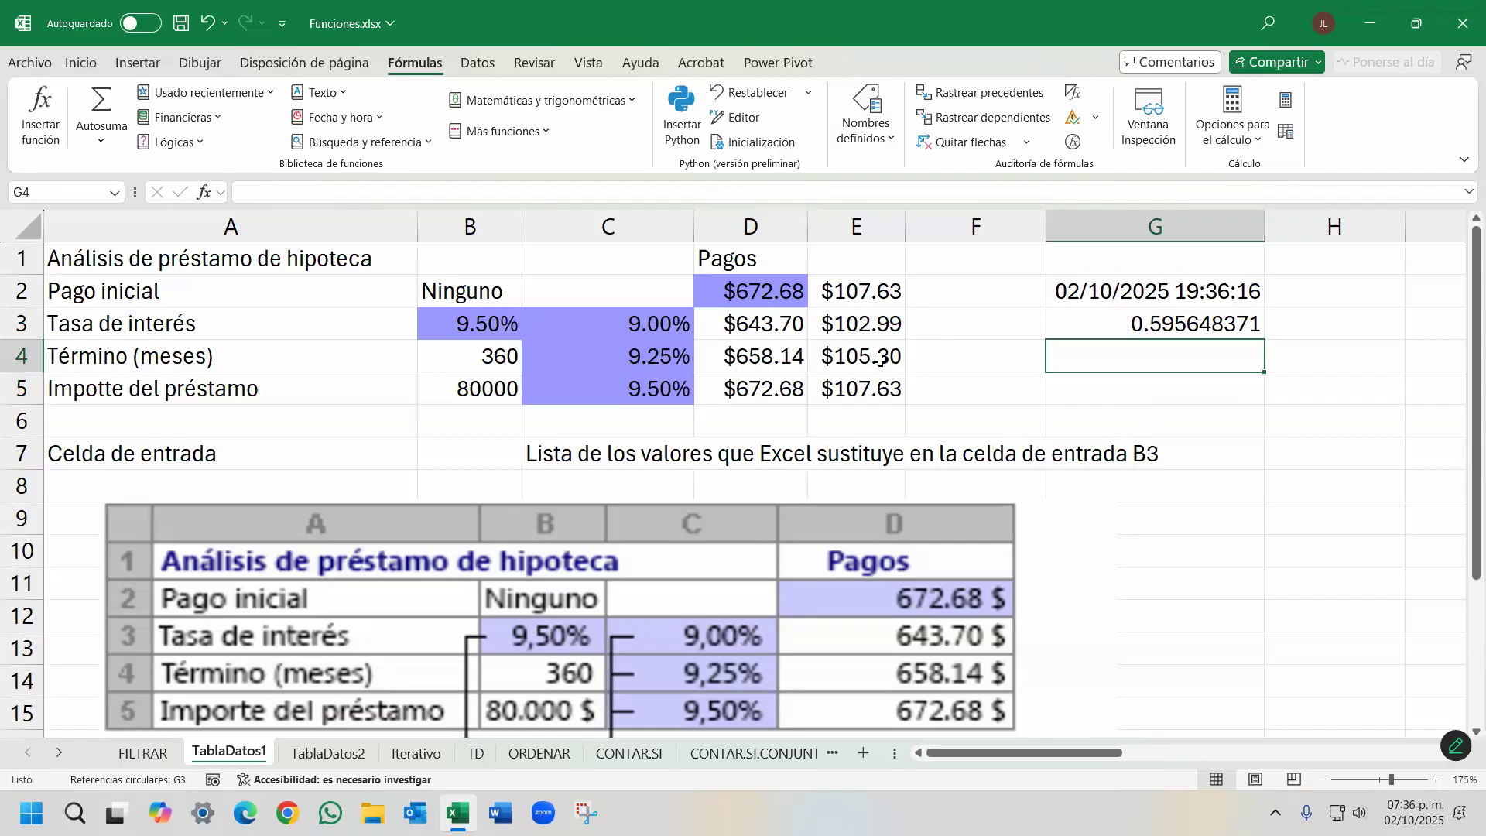
# Inspect the TABLA array formula in the data table range D3:E5.
pyautogui.click(762, 324)
pyautogui.moveTo(763, 325); pyautogui.dragTo(840, 389)
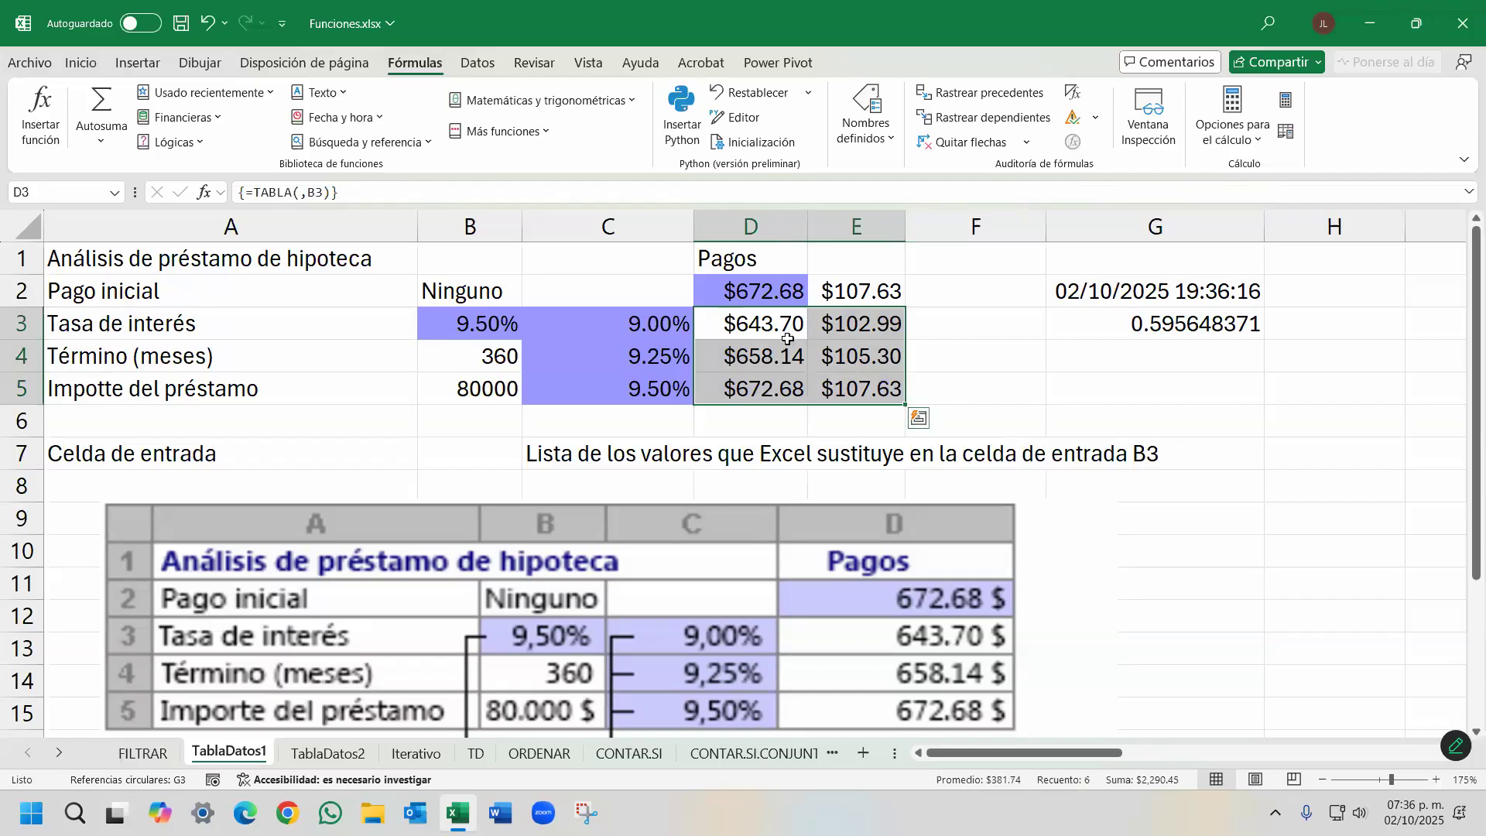
pyautogui.click(764, 320)
pyautogui.moveTo(817, 345); pyautogui.dragTo(840, 381)
# Enter the test text asda in cell G5 to trigger an automatic recalculation.
pyautogui.click(1131, 388)
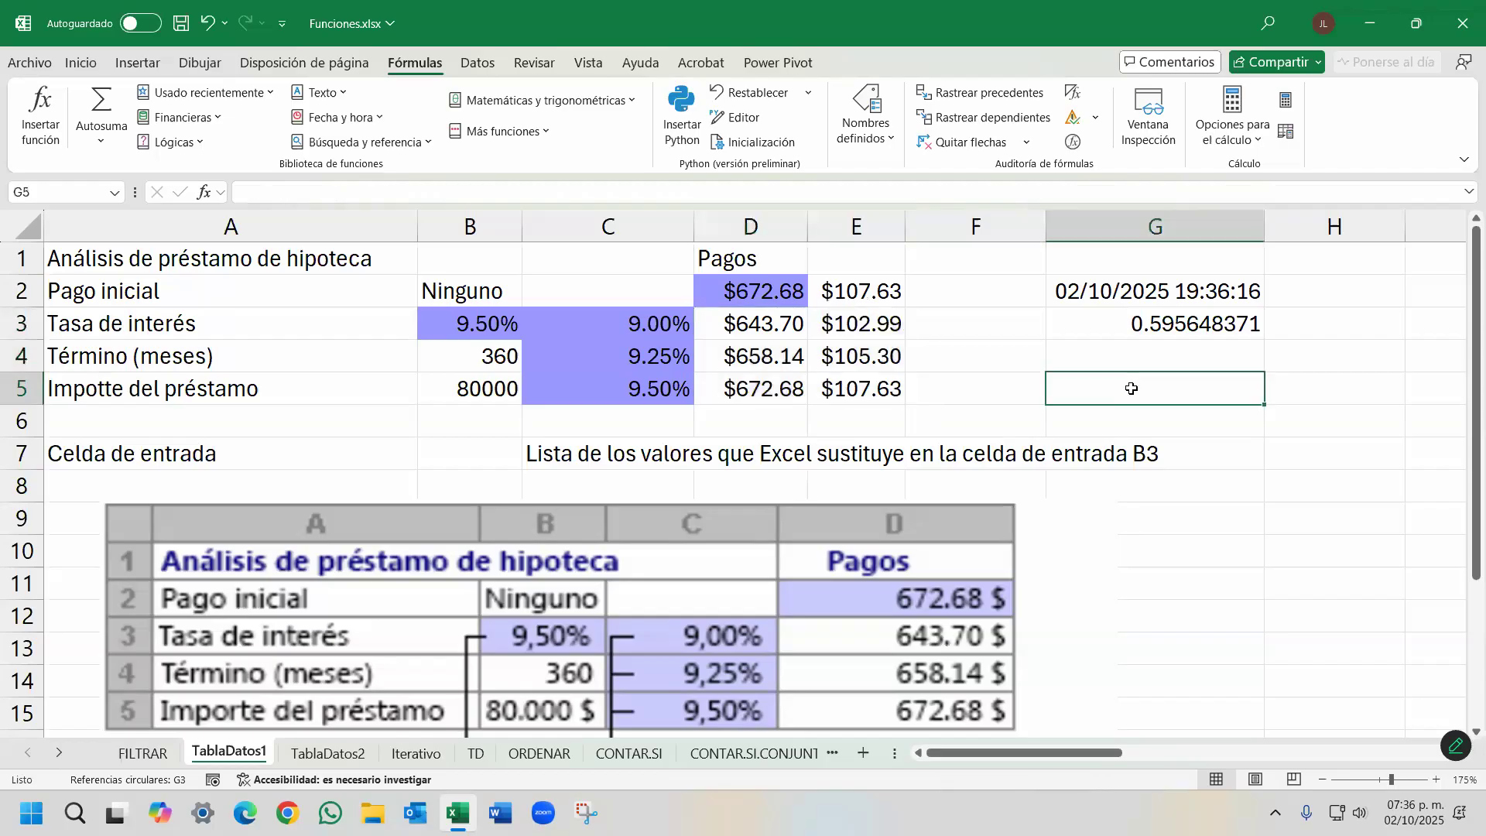
pyautogui.write('asda')
pyautogui.press('Return')
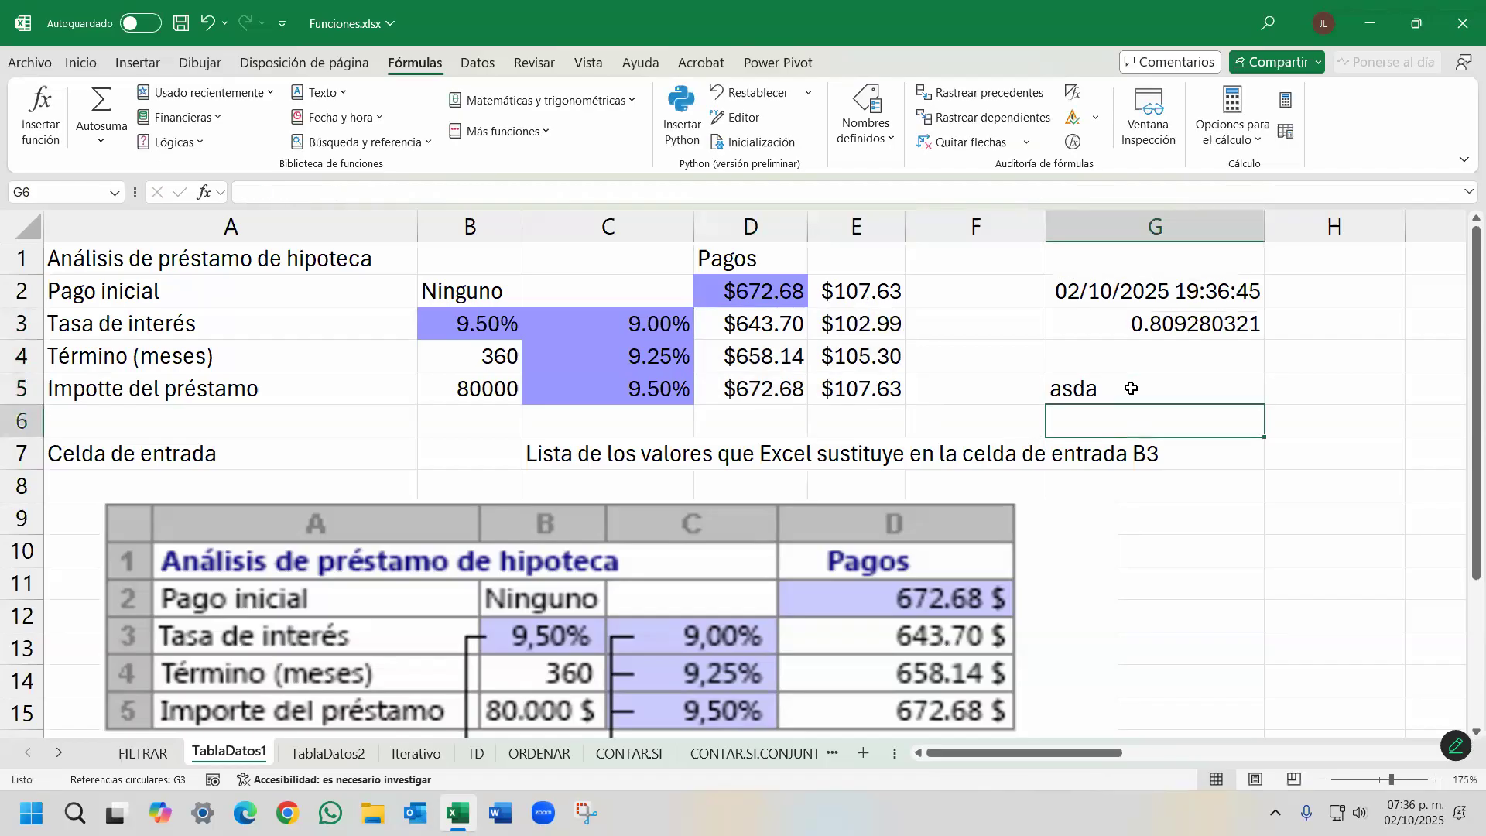
pyautogui.click(1131, 388)
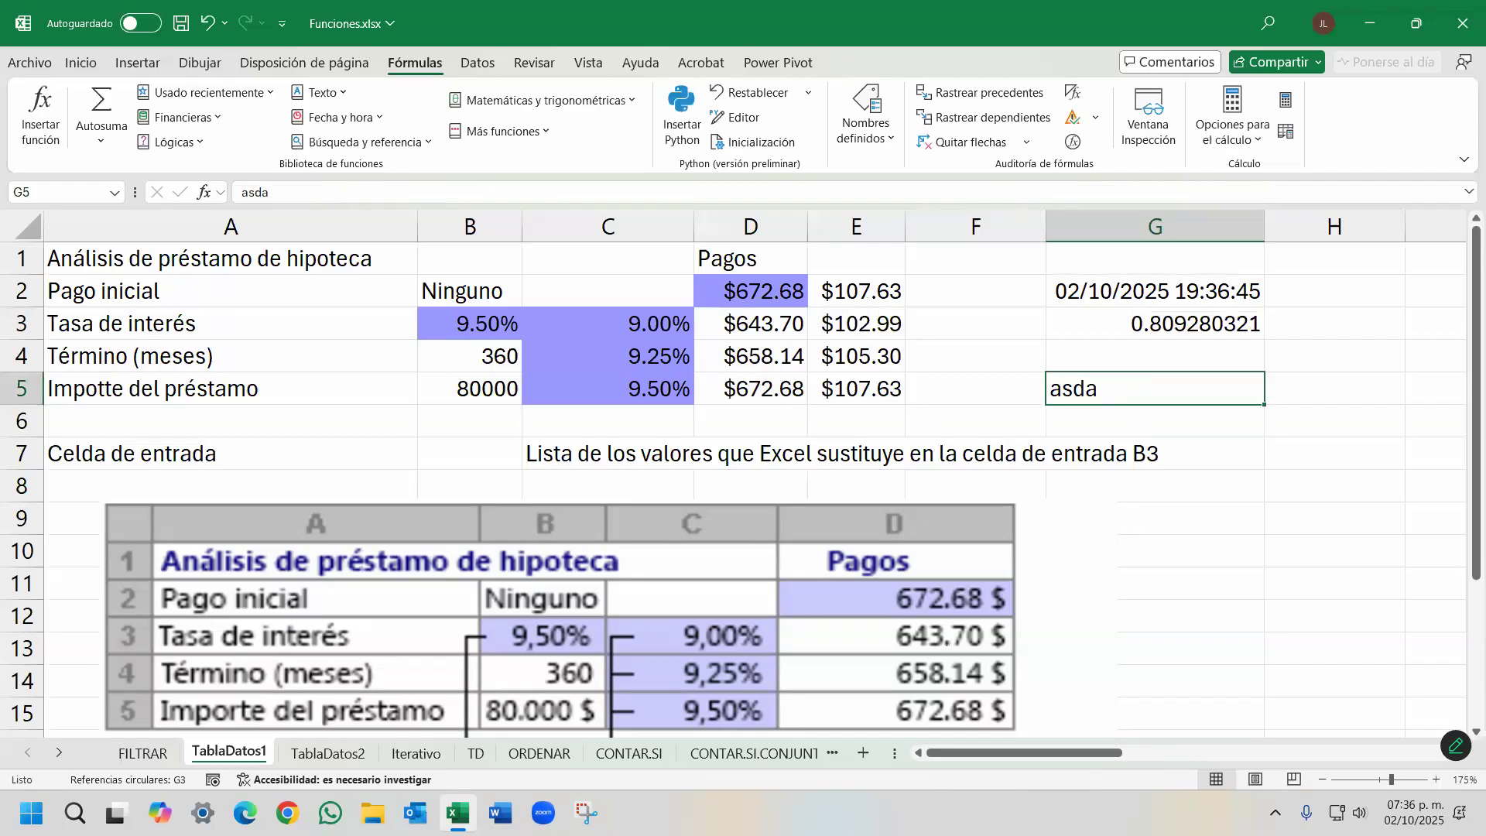
# Mark G2 and G3 with red arrows and frame D3:E5 with a red rectangle, and remove the annotations.
pyautogui.moveTo(1261, 293); pyautogui.dragTo(1286, 272)
pyautogui.moveTo(1264, 326); pyautogui.dragTo(1305, 310)
pyautogui.moveTo(691, 307)
pyautogui.mouseDown()
pyautogui.moveTo(691, 350)
pyautogui.moveTo(693, 307)
pyautogui.mouseUp()
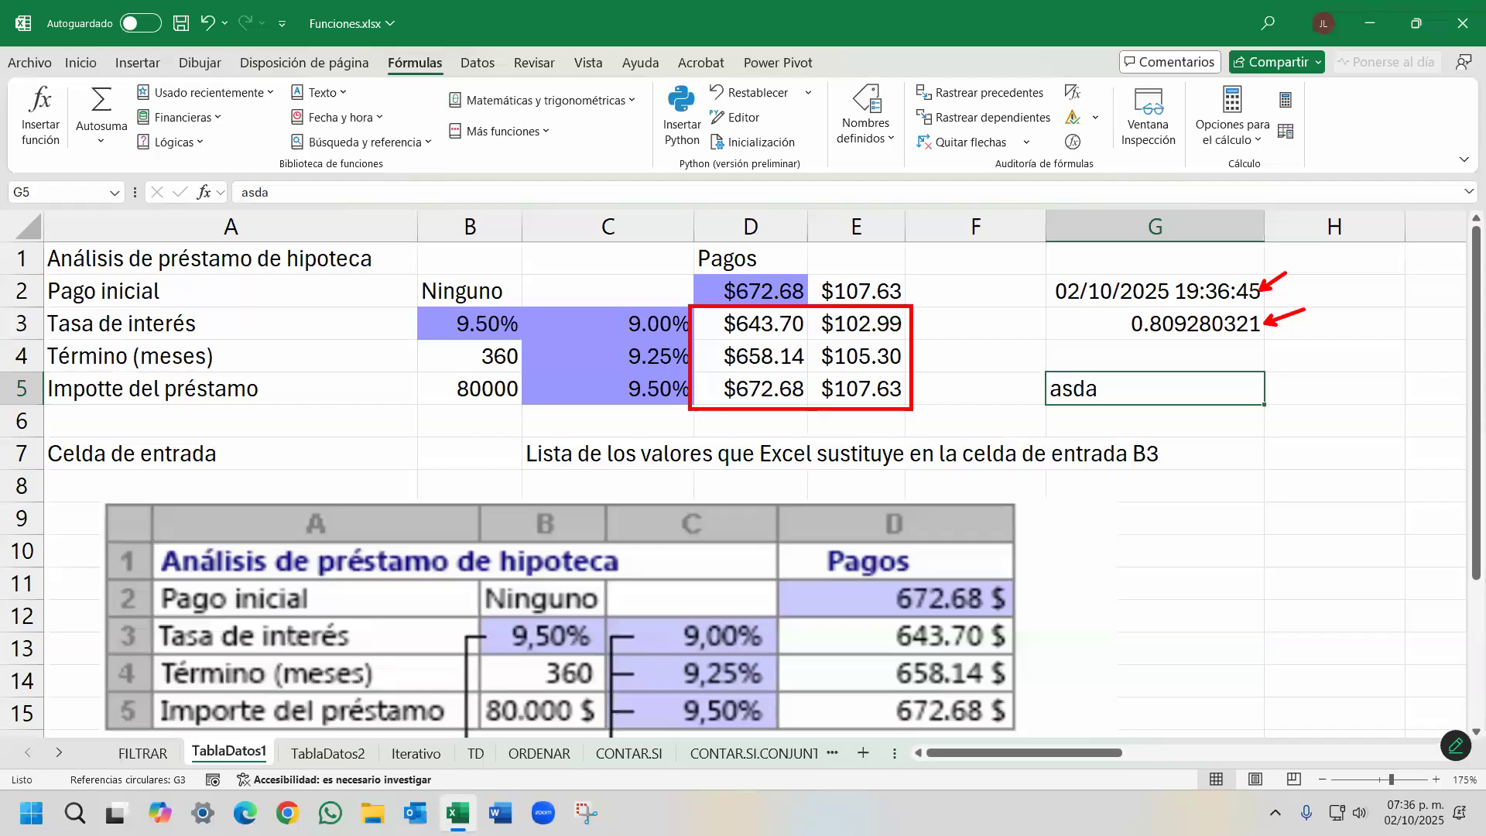
pyautogui.press('Escape')
# Clear the test text from cell G5 and select G4.
pyautogui.press('Delete')
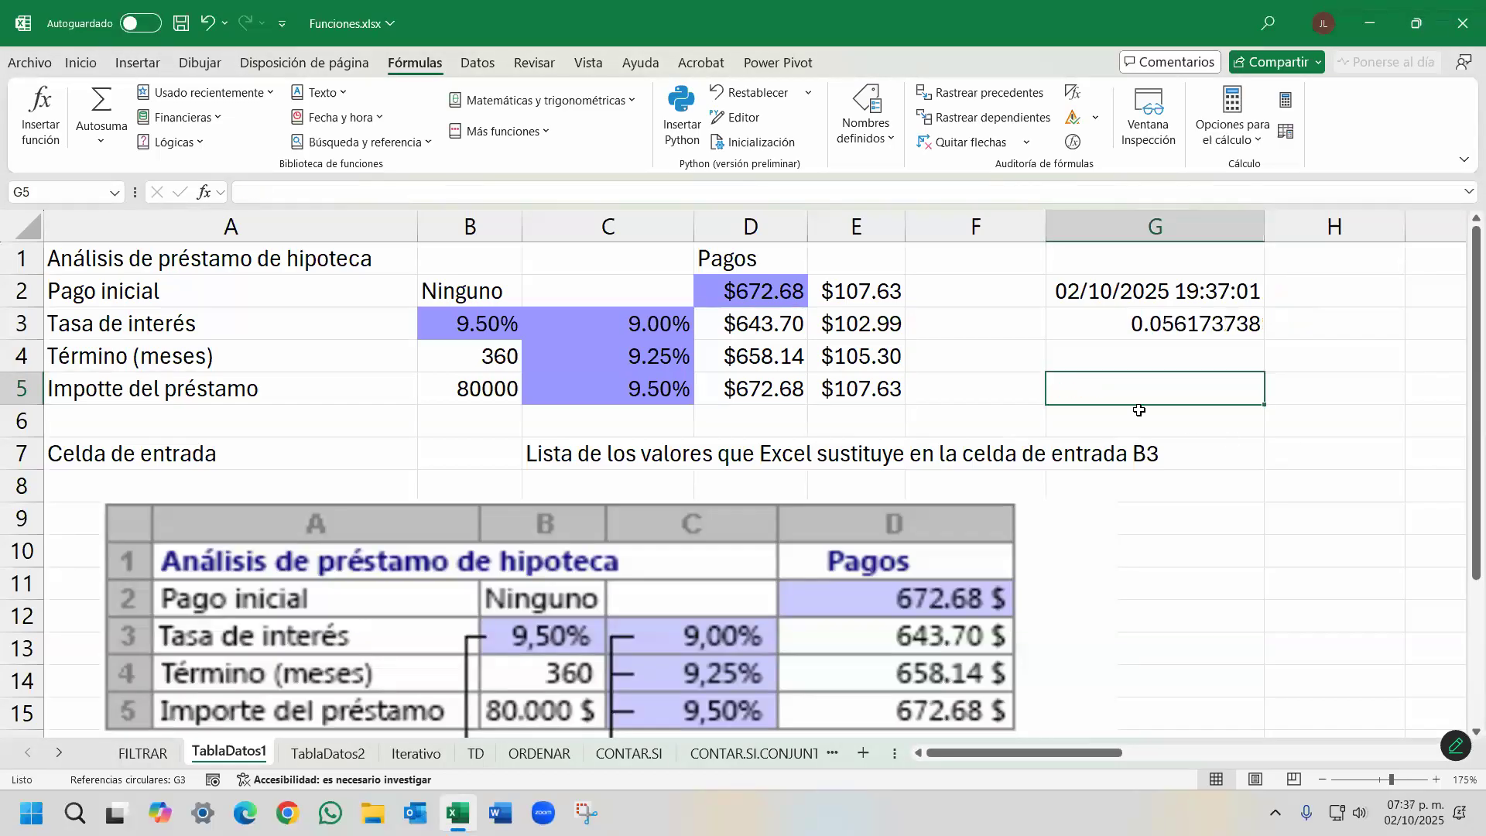
pyautogui.press('Up')
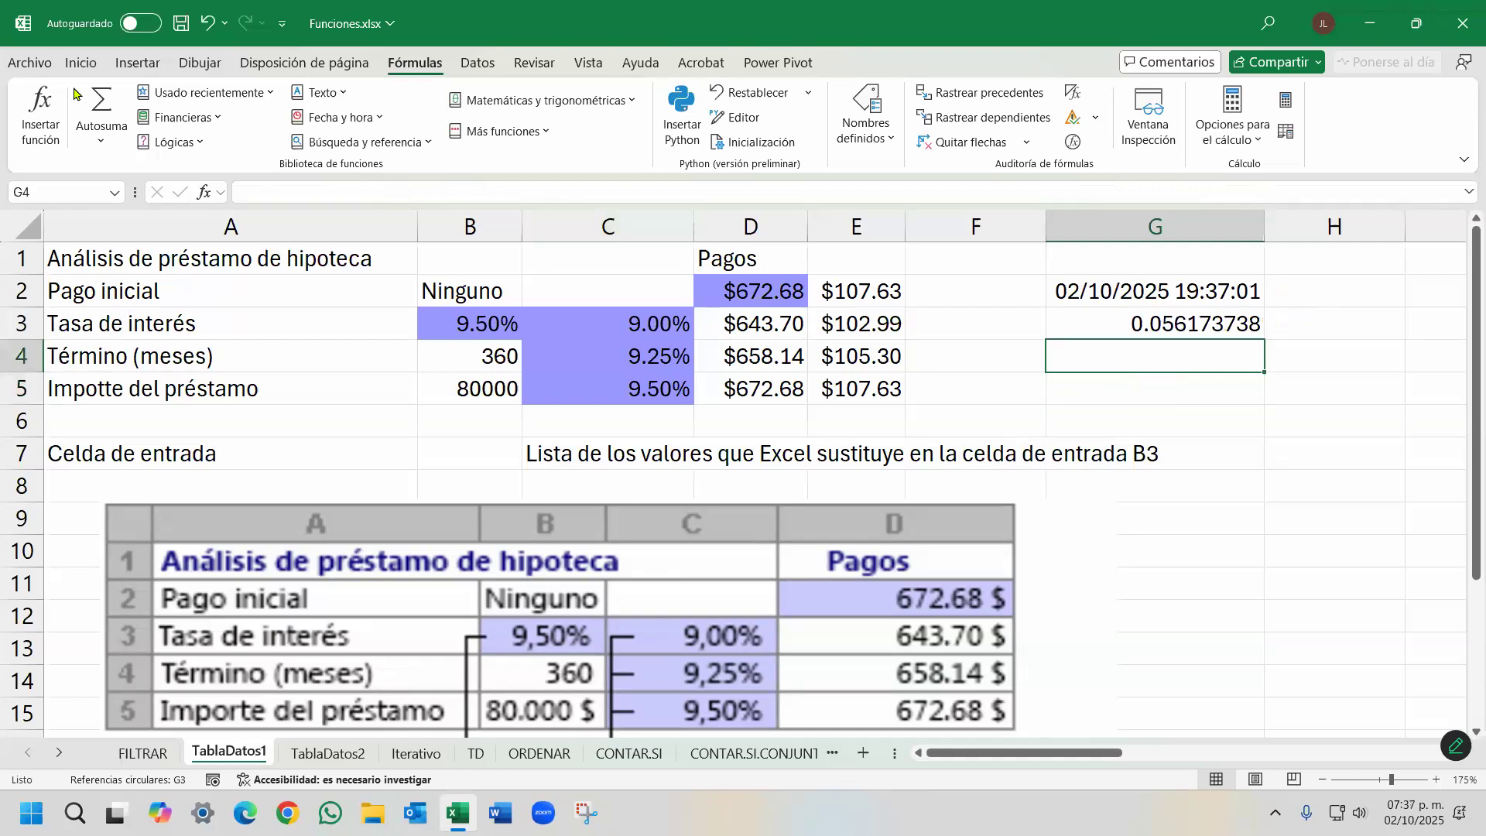
# Set the workbook calculation mode to Parcial in the formula options and accept the change.
pyautogui.click(28, 63)
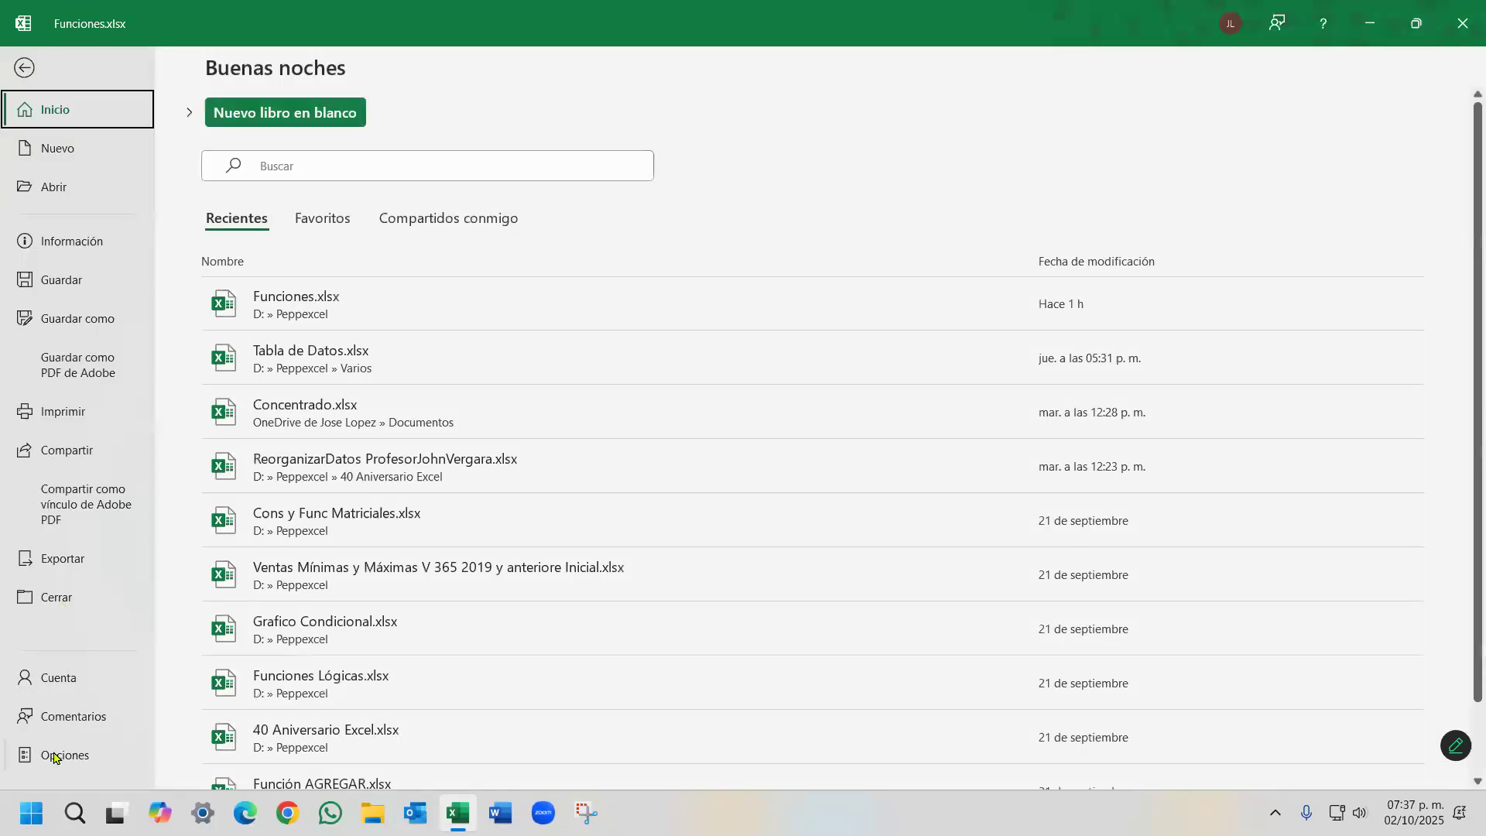
pyautogui.click(50, 752)
pyautogui.click(490, 144)
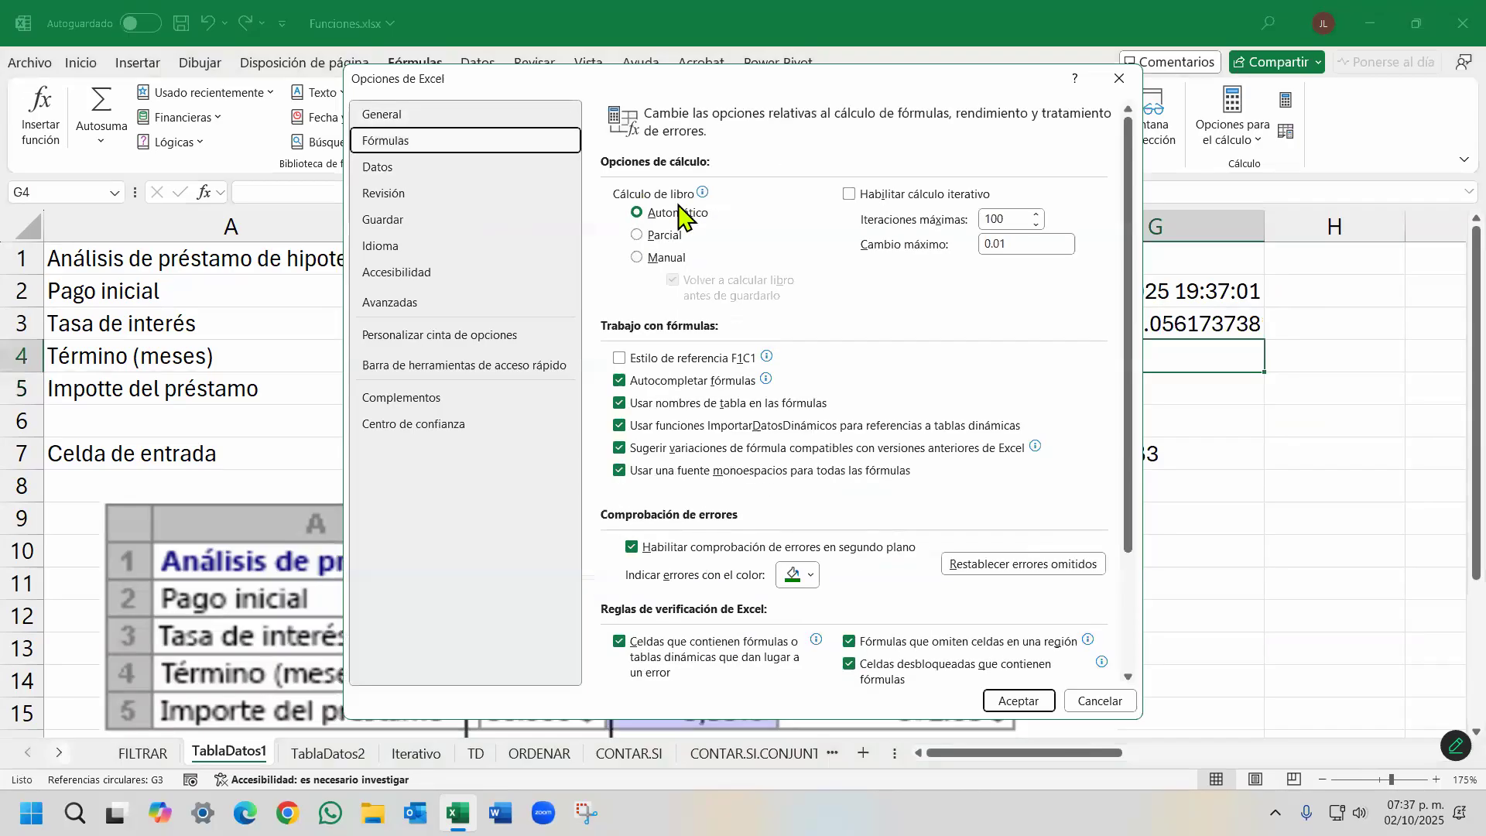
pyautogui.click(664, 237)
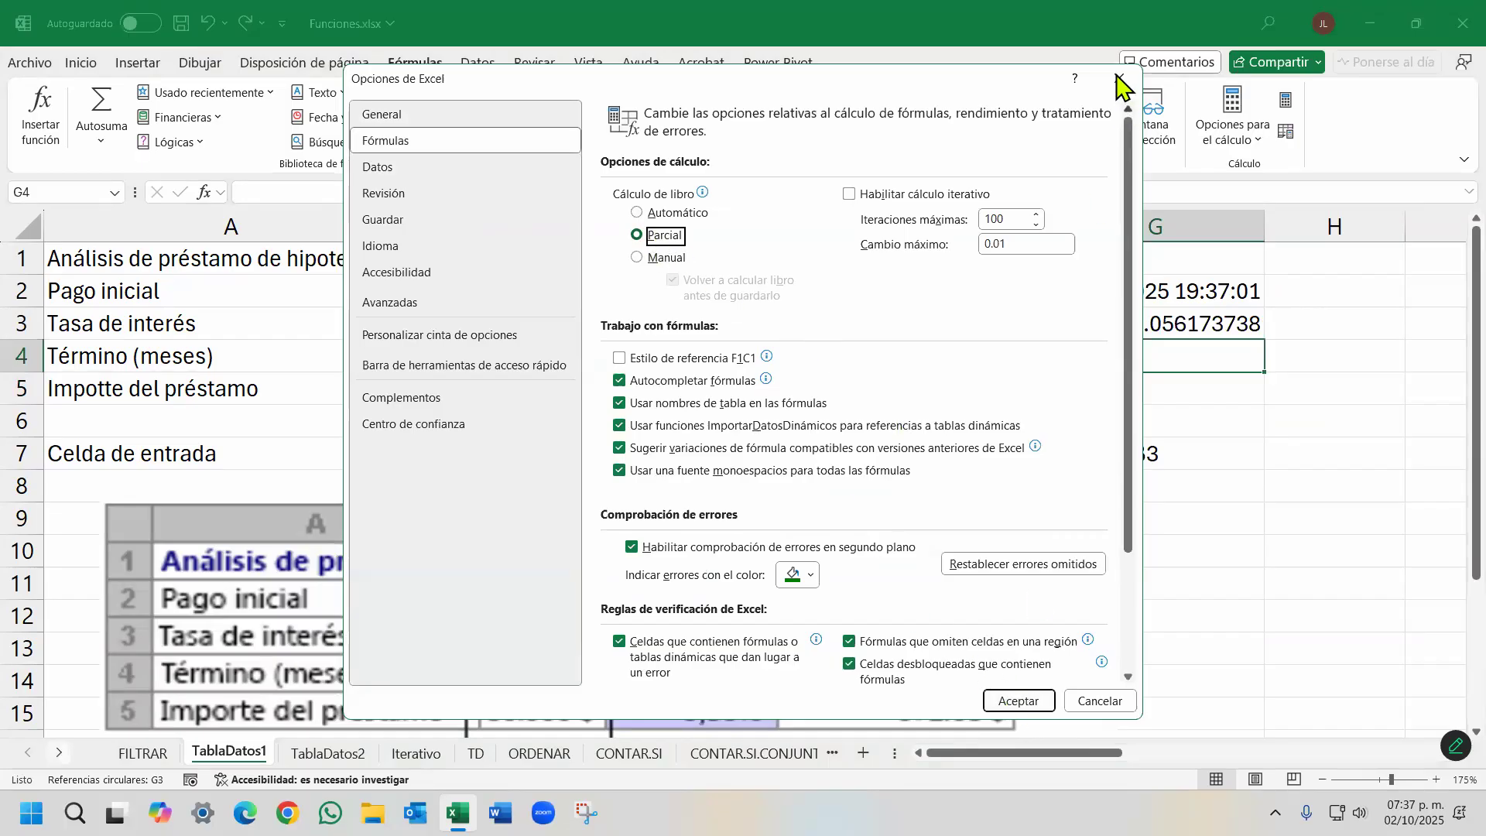
pyautogui.click(1017, 700)
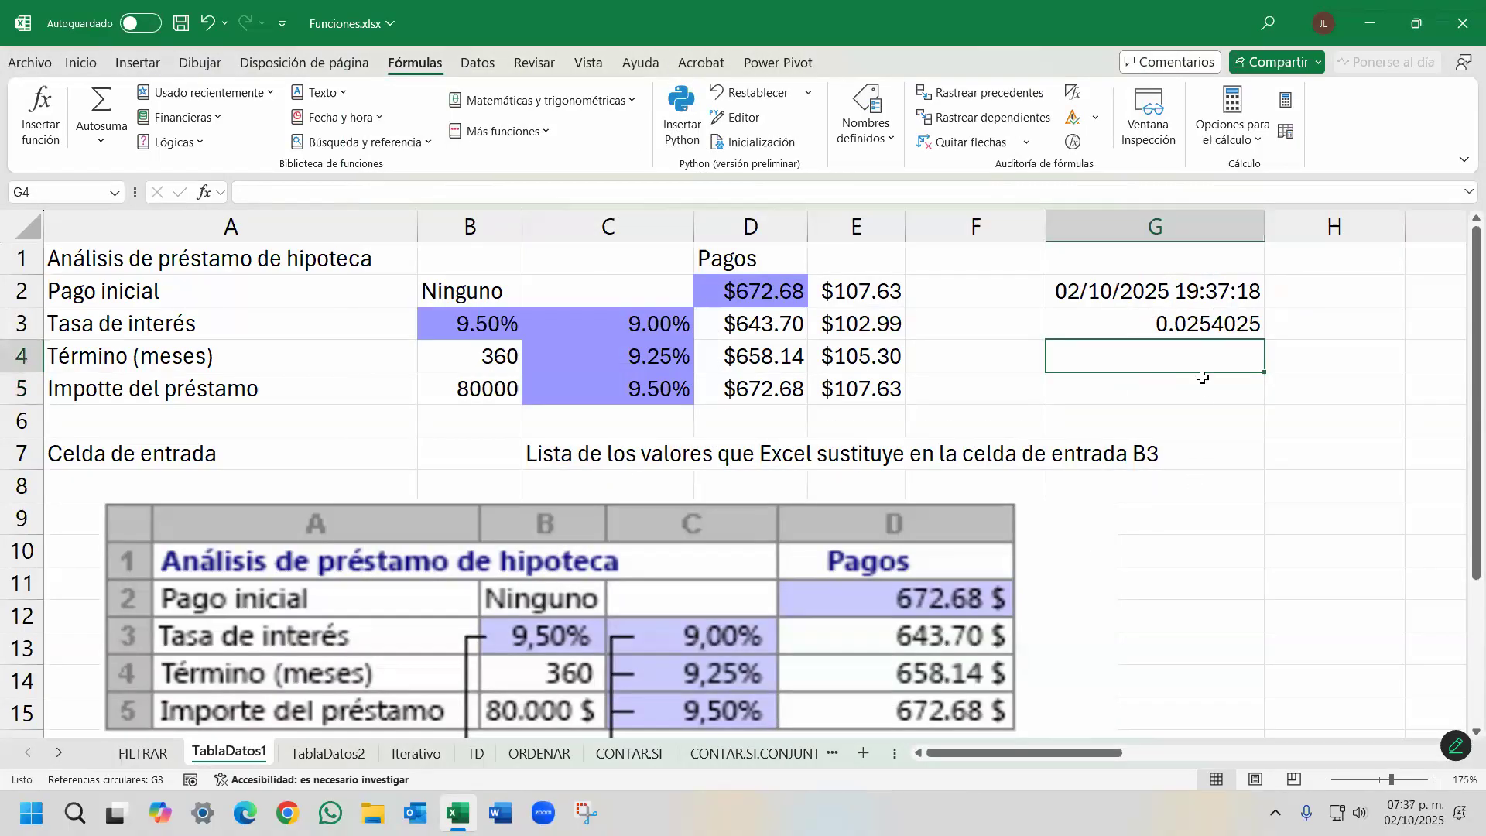
# Enter the test texts fd, dsf and sadf in cells G4, G5 and G6.
pyautogui.write('fd')
pyautogui.press('Return')
pyautogui.write('dsf')
pyautogui.press('Return')
pyautogui.write('sadf')
pyautogui.press('Up')
# Clear the test texts from G4:G6 and select the data table range D3:E5.
pyautogui.press('Up')
pyautogui.hotkey('shift', 'Down')
pyautogui.hotkey('shift', 'Down')
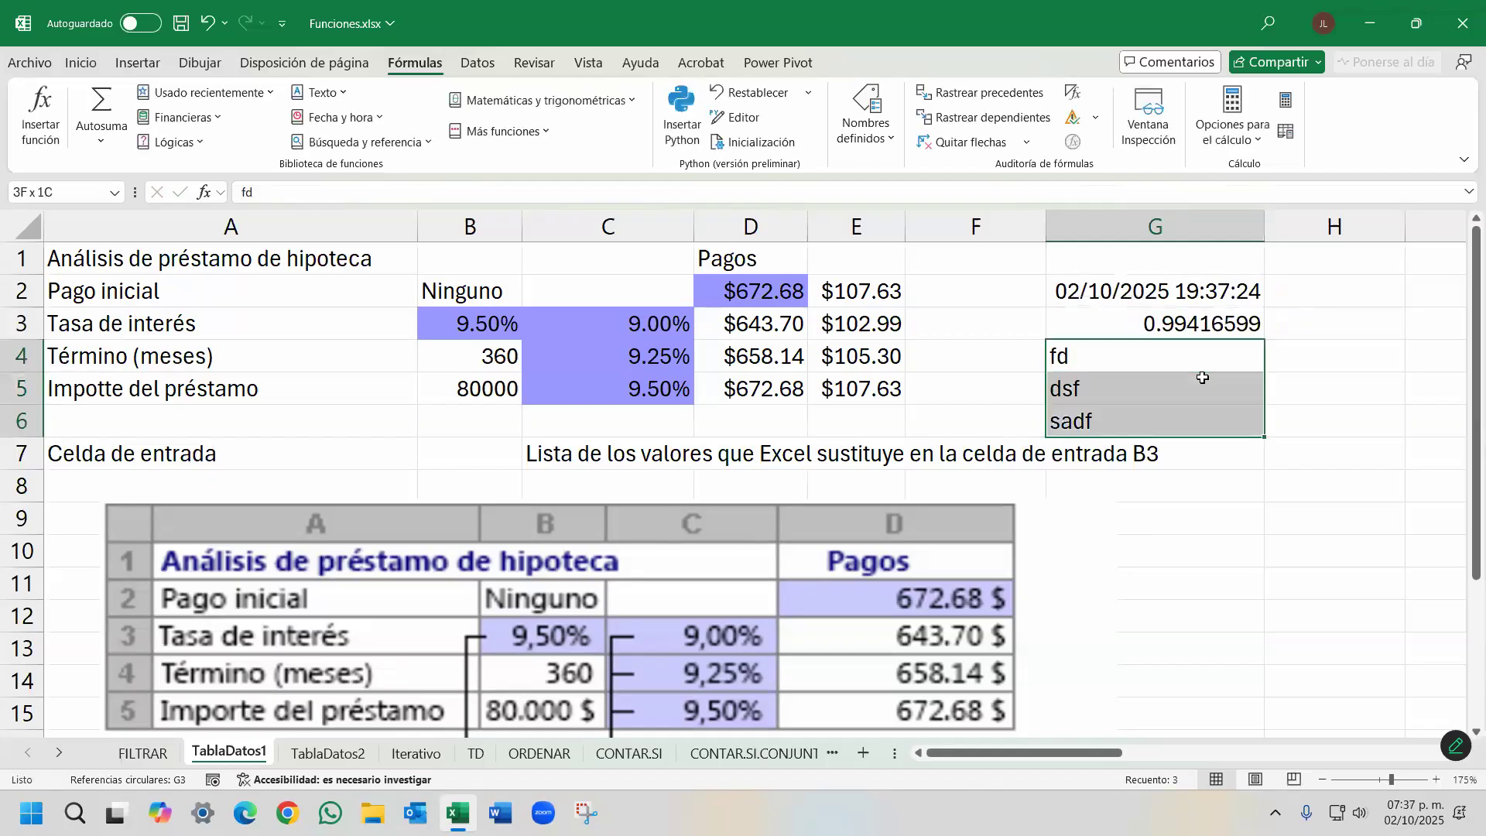
pyautogui.press('Delete')
pyautogui.press('Up')
pyautogui.press('Down')
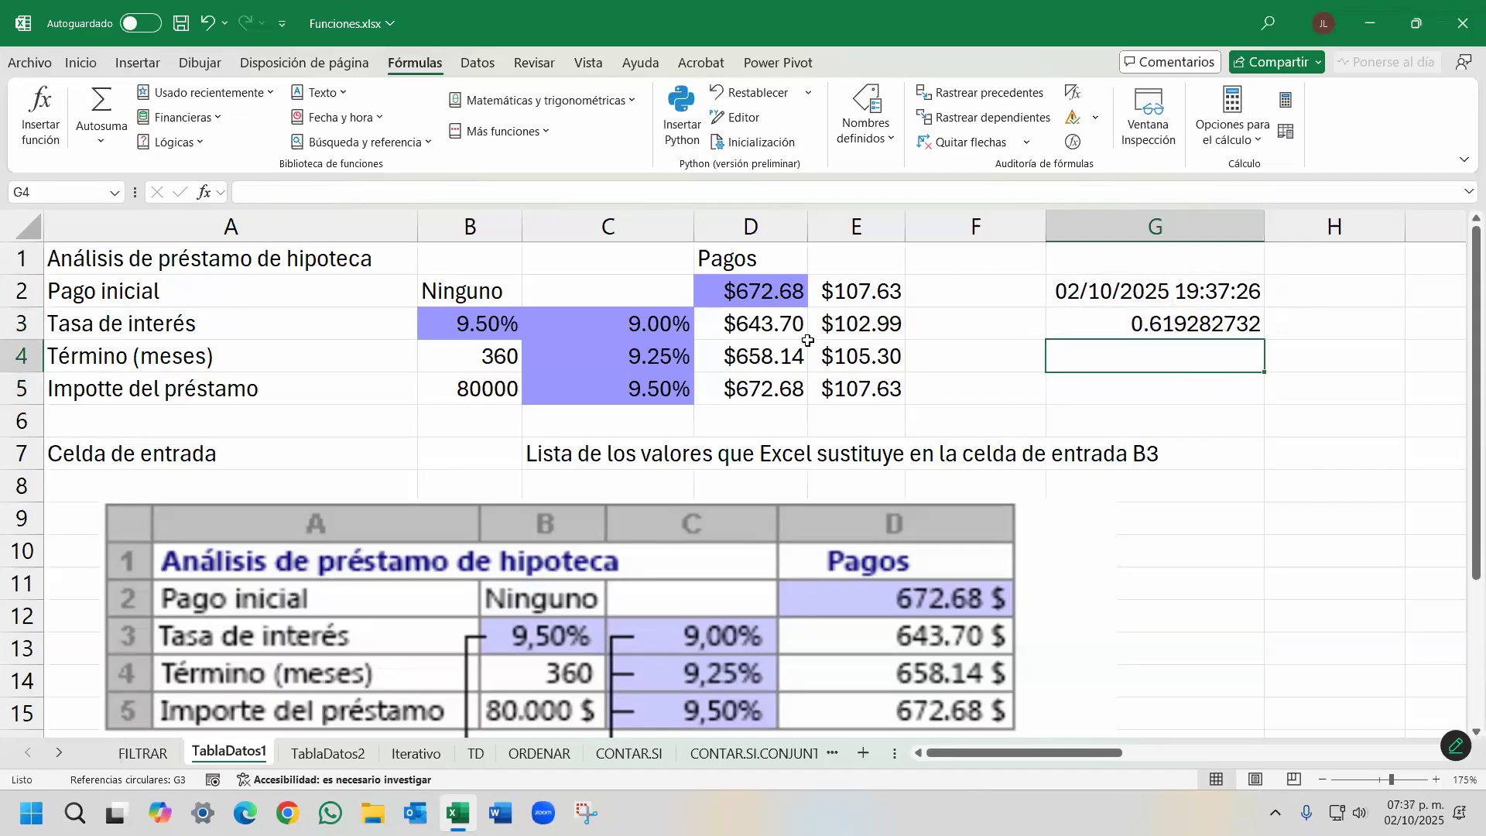
pyautogui.moveTo(742, 324); pyautogui.dragTo(853, 383)
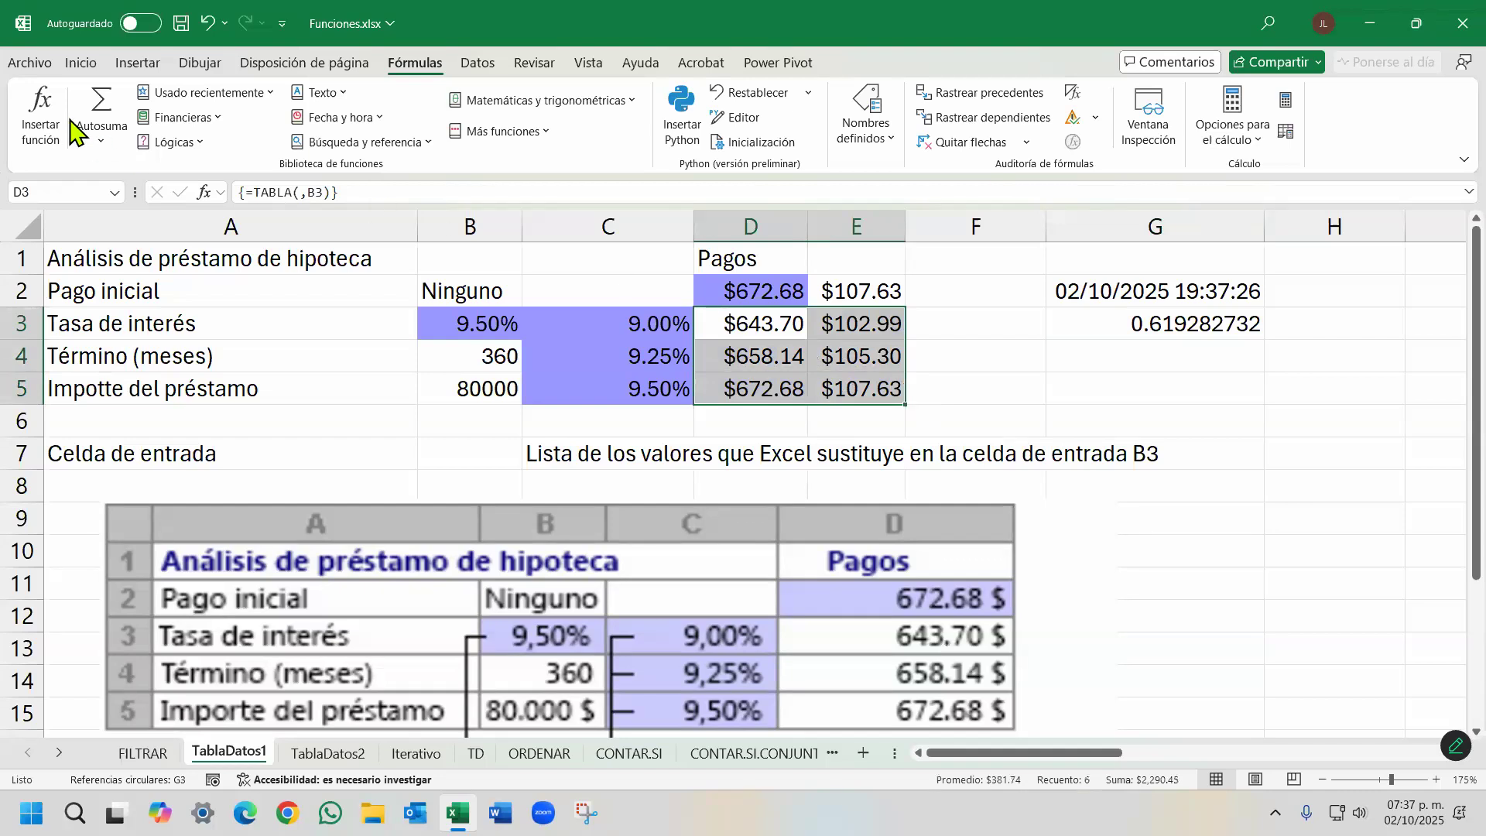
# Choose Manual calculation in the formula options, frame it and its Volver a calcular libro antes de guardarlo option in red, and close the dialog without applying.
pyautogui.click(19, 65)
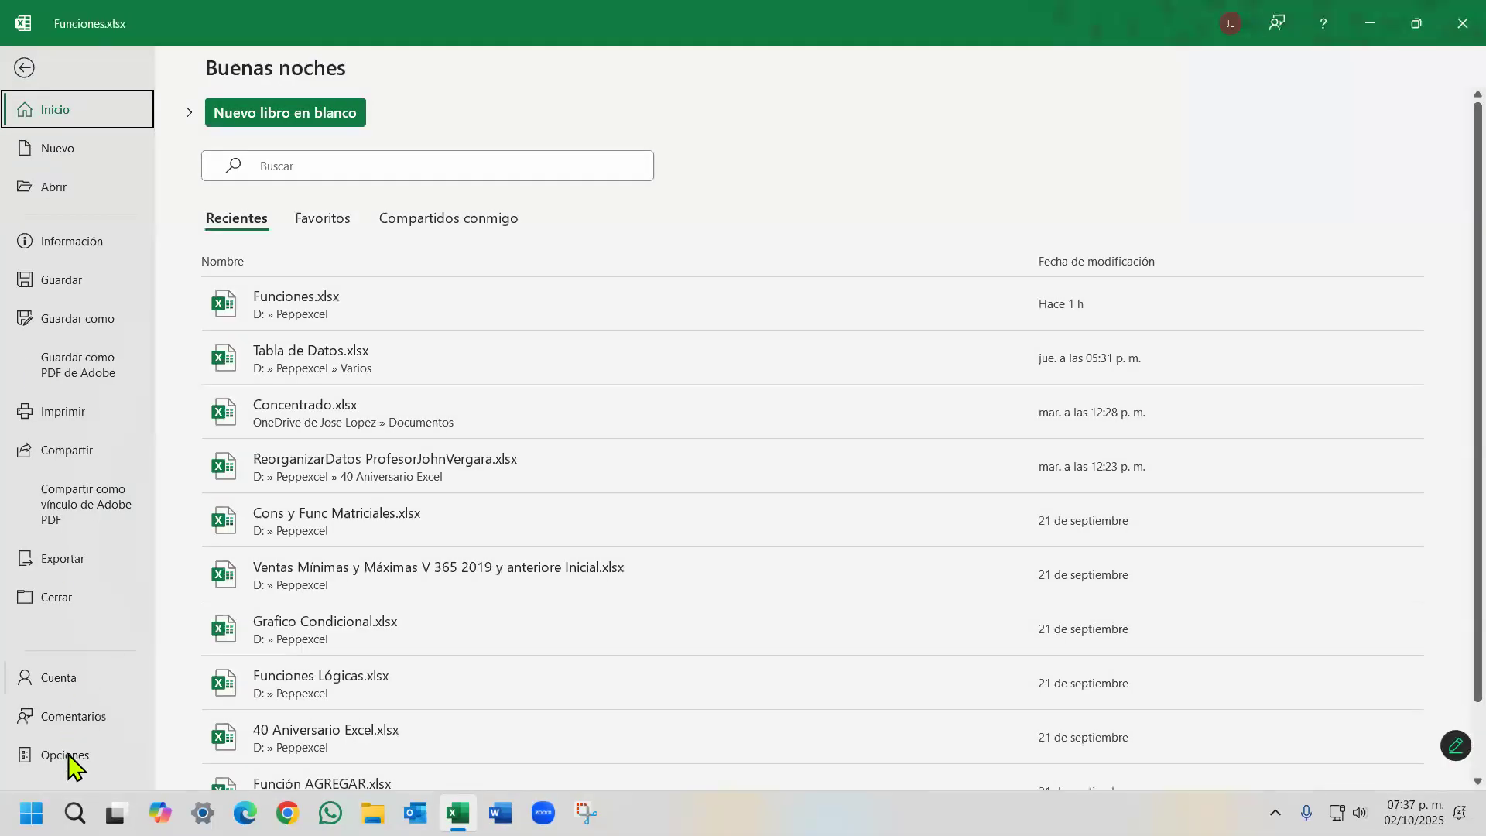
pyautogui.press('Escape')
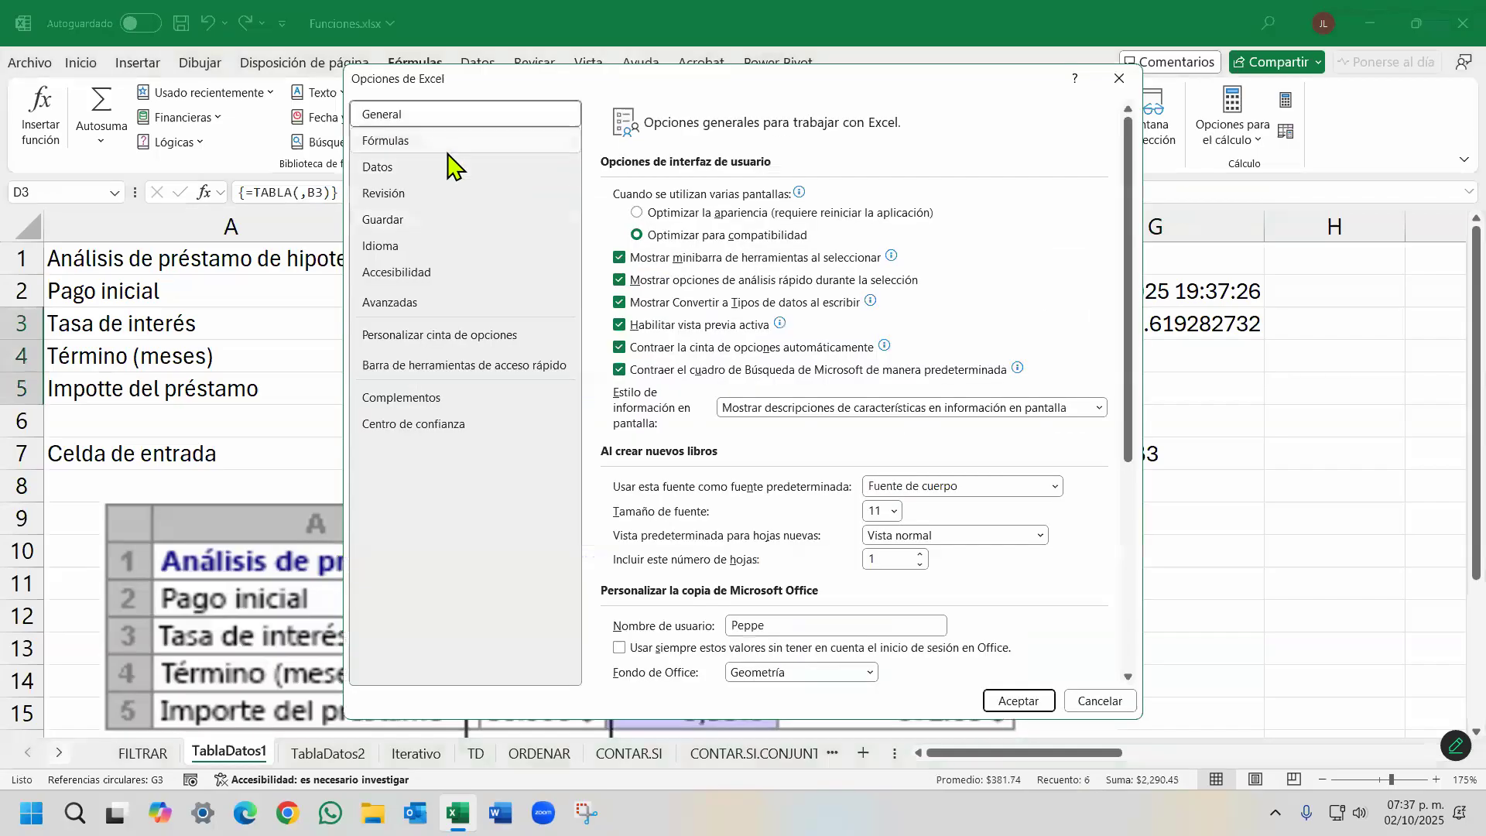
pyautogui.click(449, 141)
pyautogui.click(652, 262)
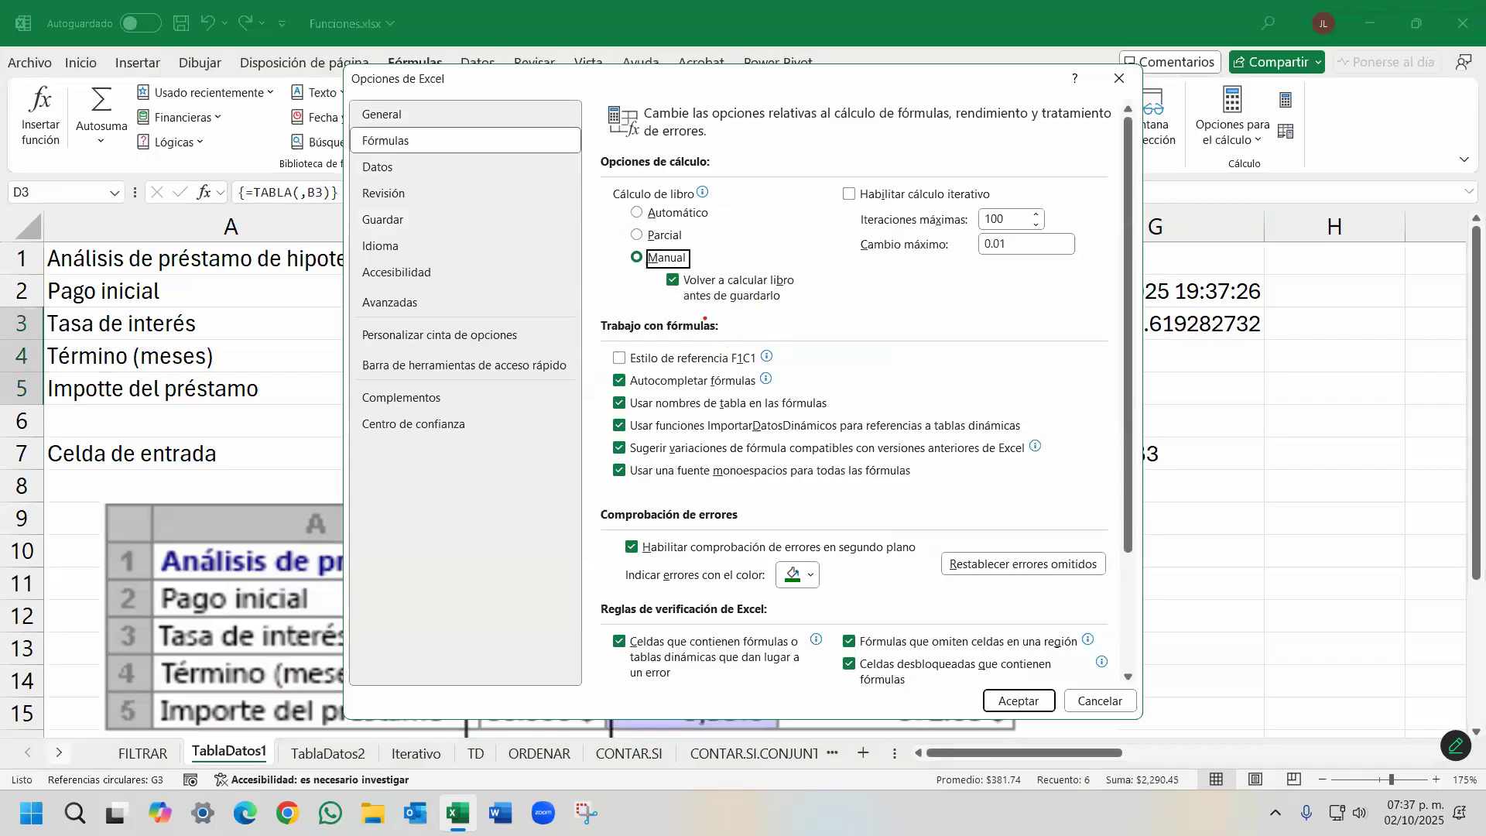
pyautogui.moveTo(618, 245)
pyautogui.mouseDown()
pyautogui.moveTo(626, 282)
pyautogui.moveTo(810, 310)
pyautogui.mouseUp()
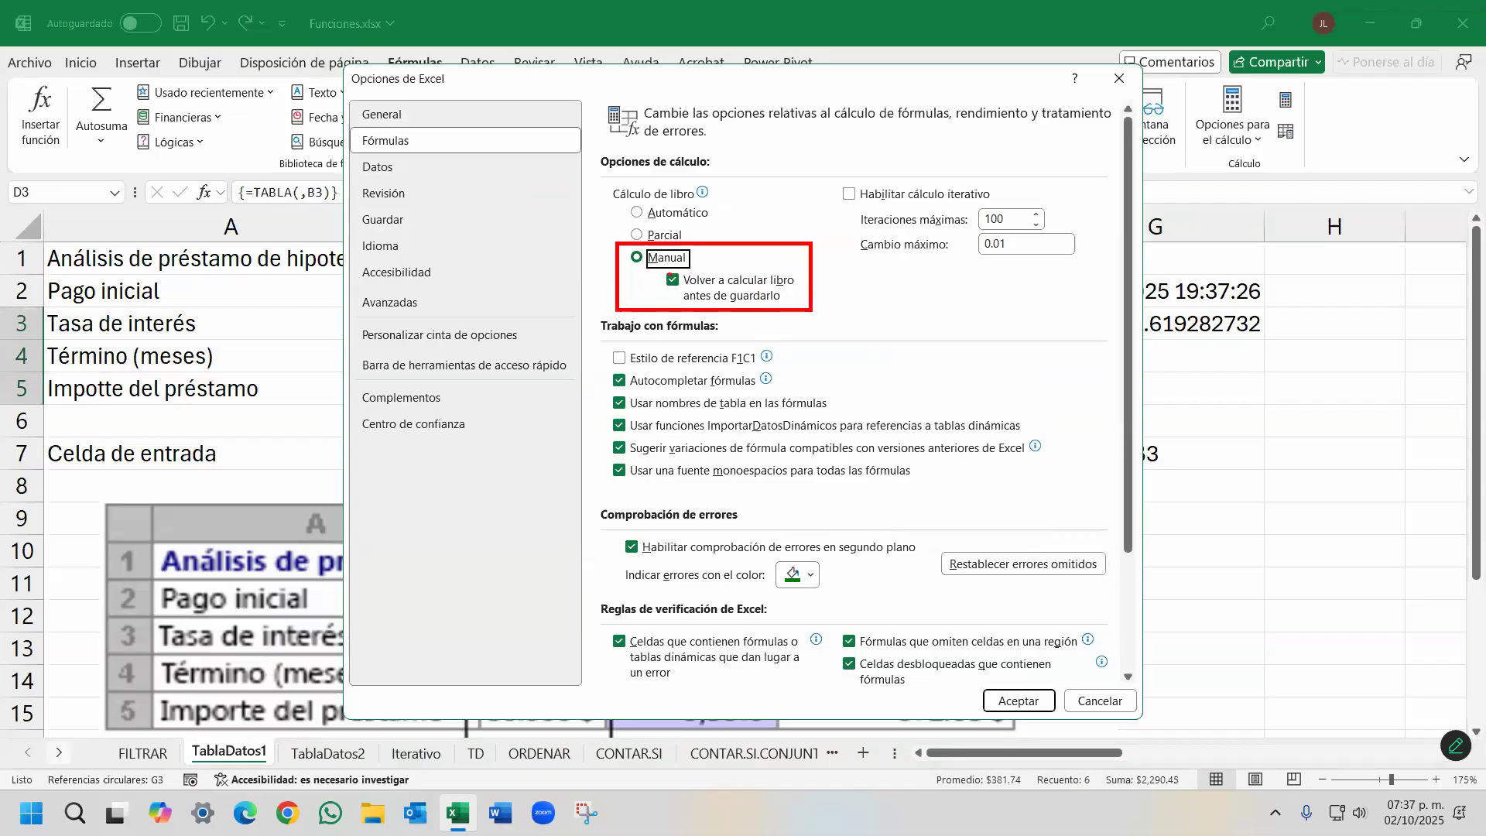
pyautogui.moveTo(660, 269)
pyautogui.mouseDown()
pyautogui.moveTo(673, 294)
pyautogui.moveTo(811, 310)
pyautogui.mouseUp()
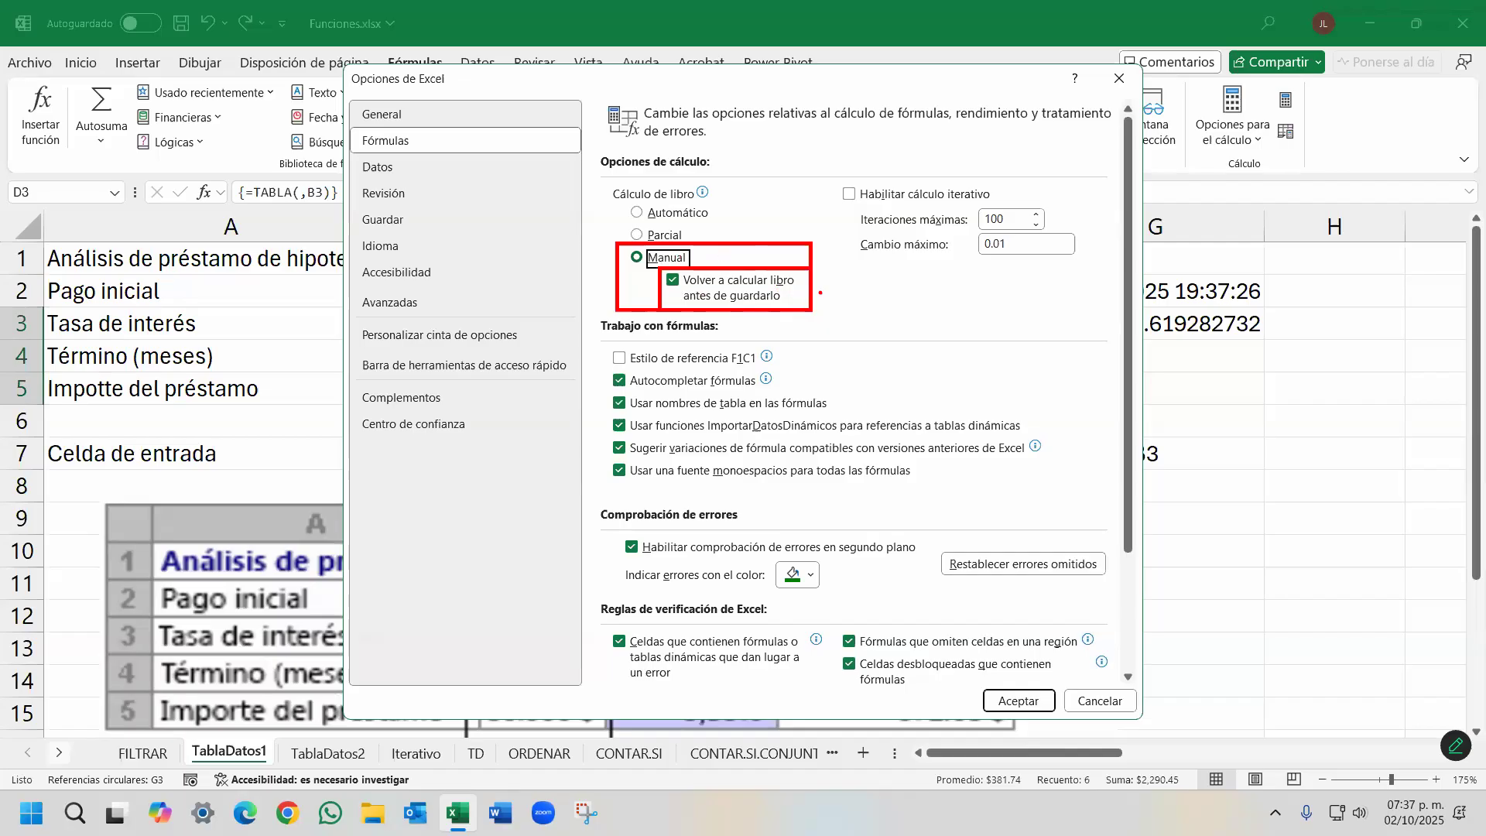
pyautogui.moveTo(819, 293); pyautogui.dragTo(858, 291)
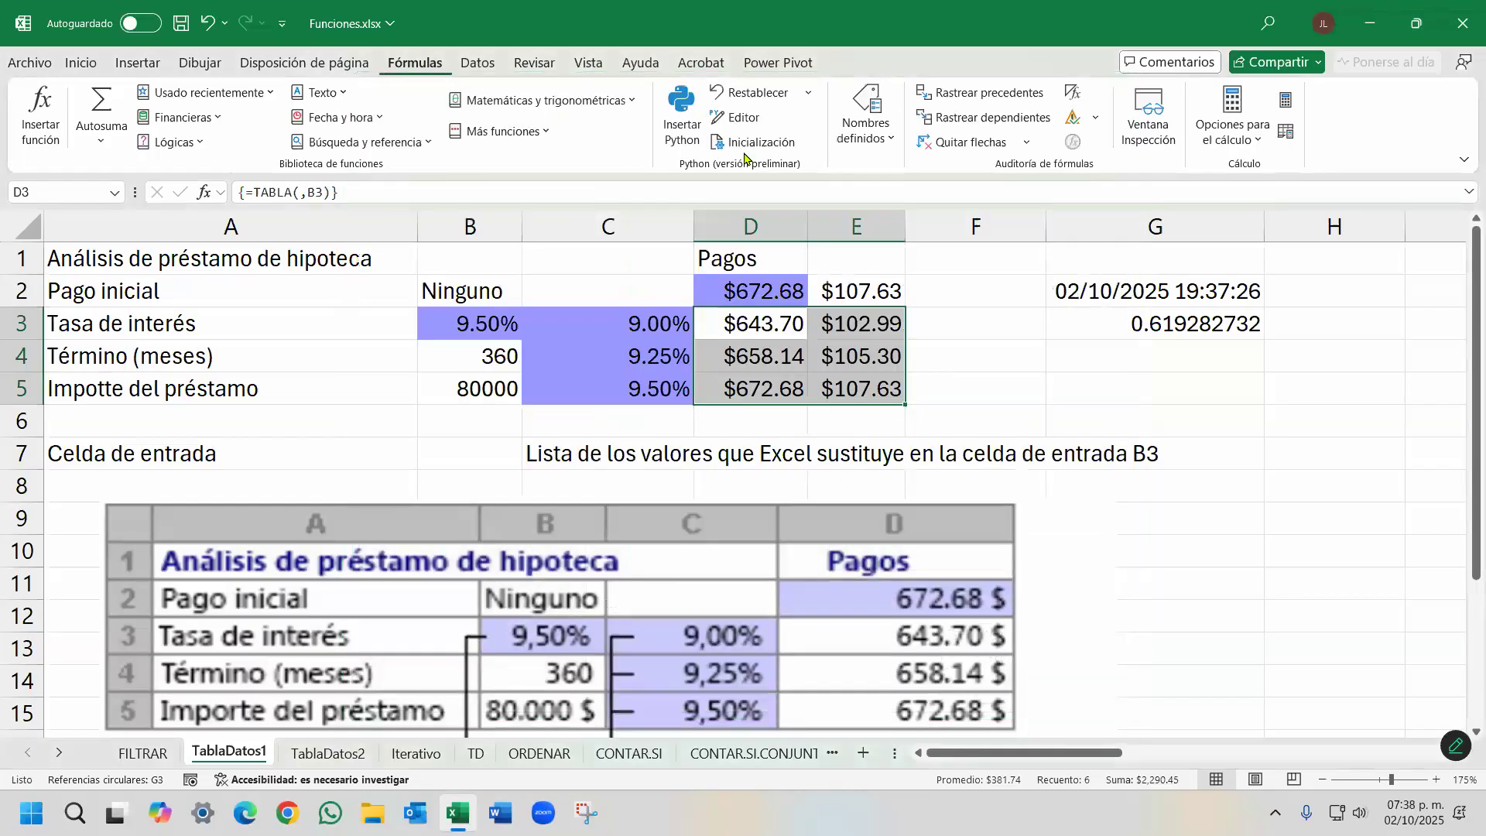
# Set the workbook calculation mode to Manual and check the setting in the formula options.
pyautogui.click(1236, 147)
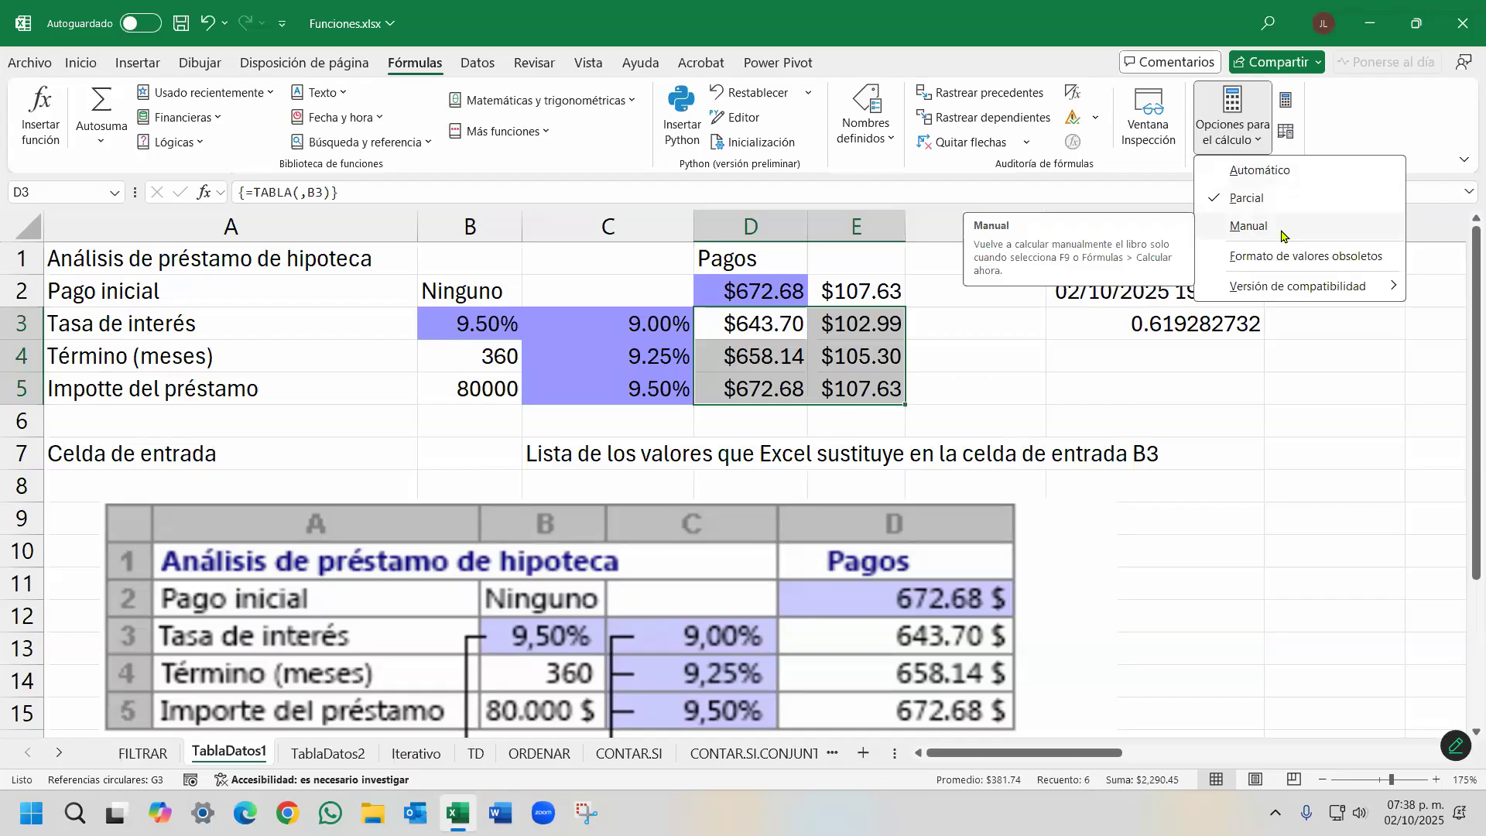
pyautogui.click(1277, 226)
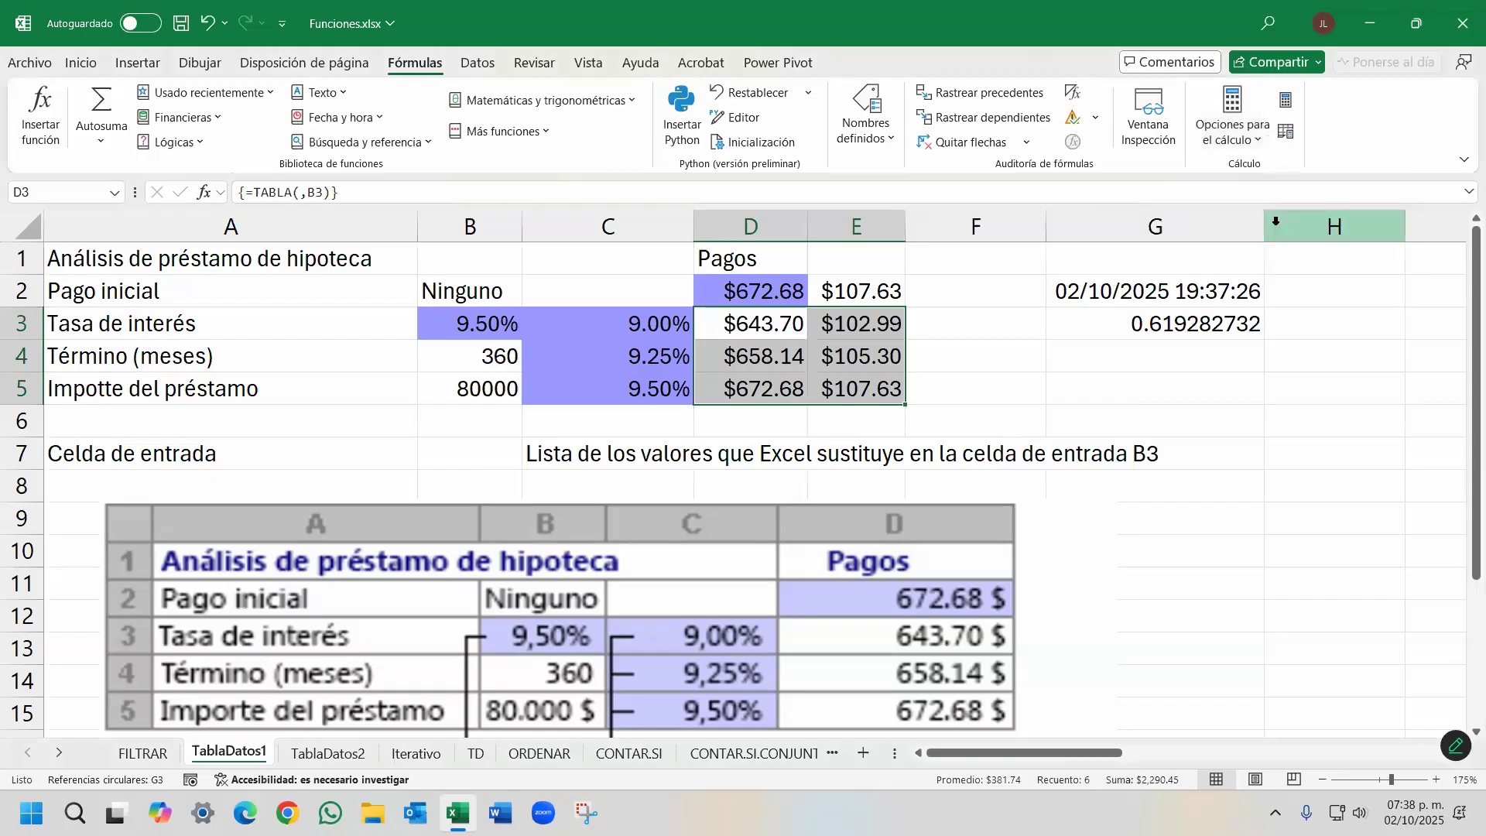
pyautogui.click(35, 63)
pyautogui.press('Escape')
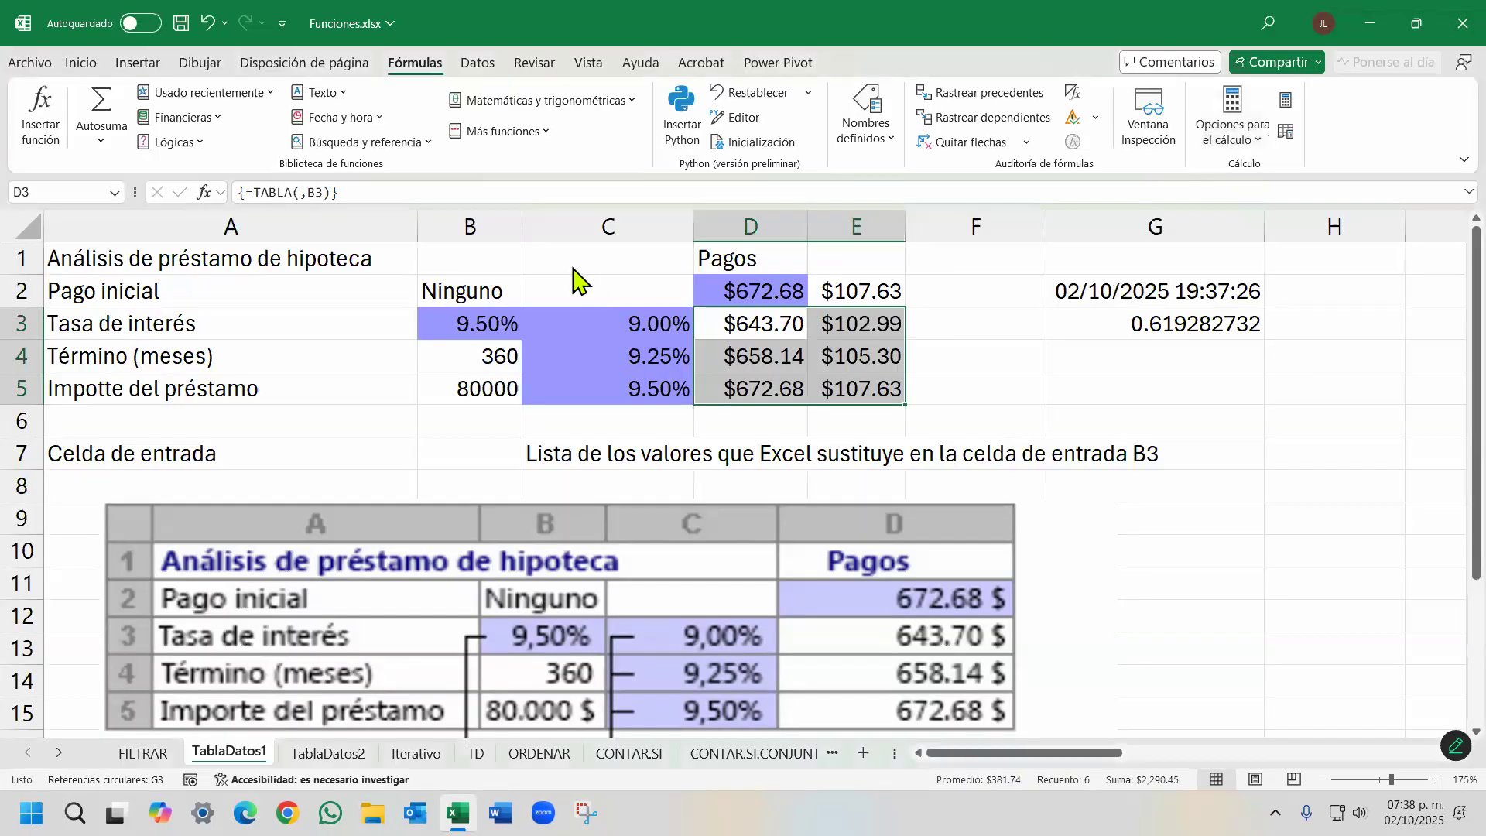
pyautogui.click(422, 142)
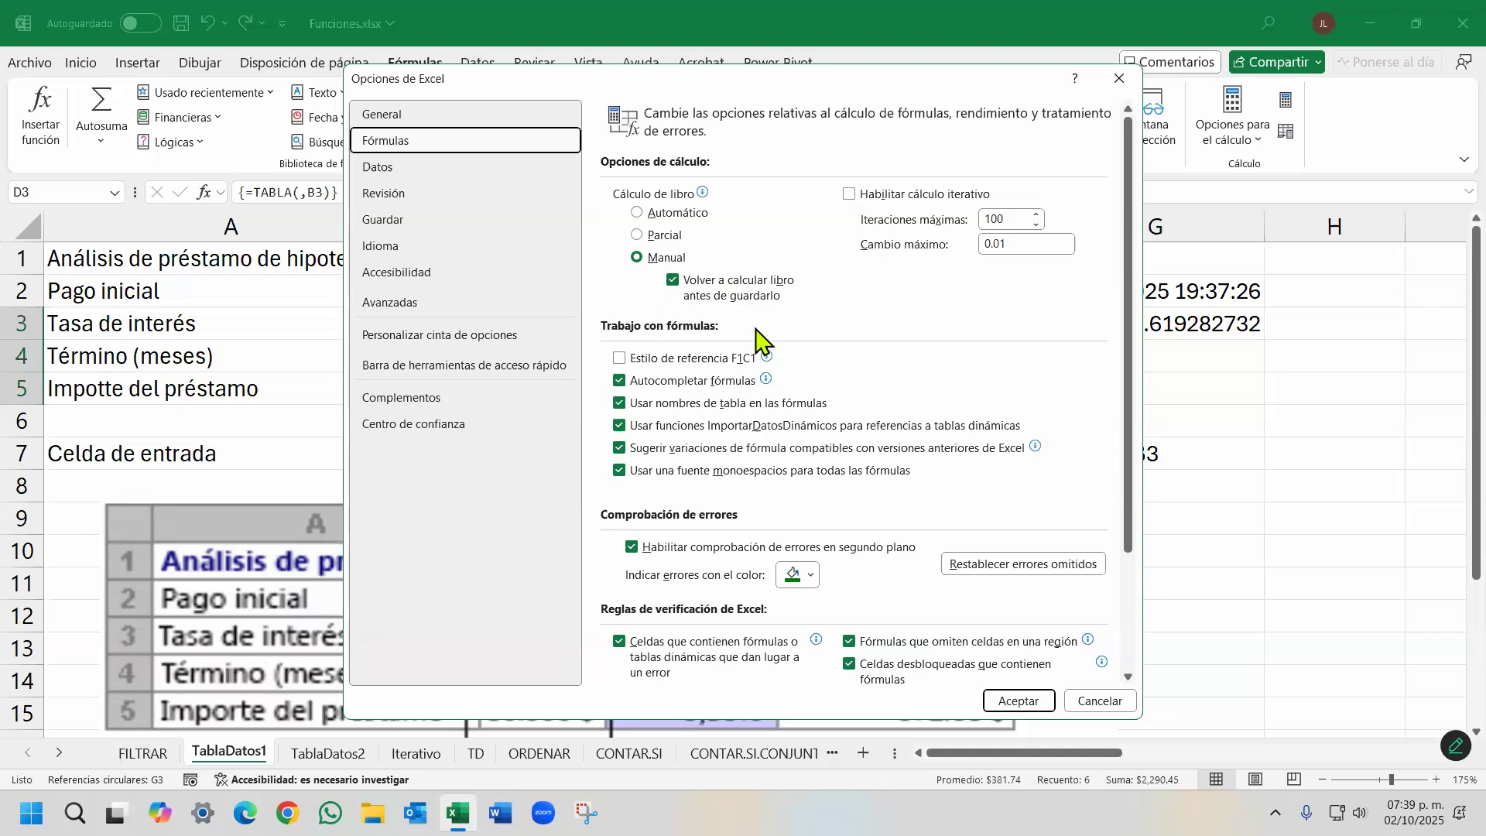
pyautogui.click(1018, 699)
# Enter the test text a in each of the cells G4, G5 and G6.
pyautogui.click(1174, 356)
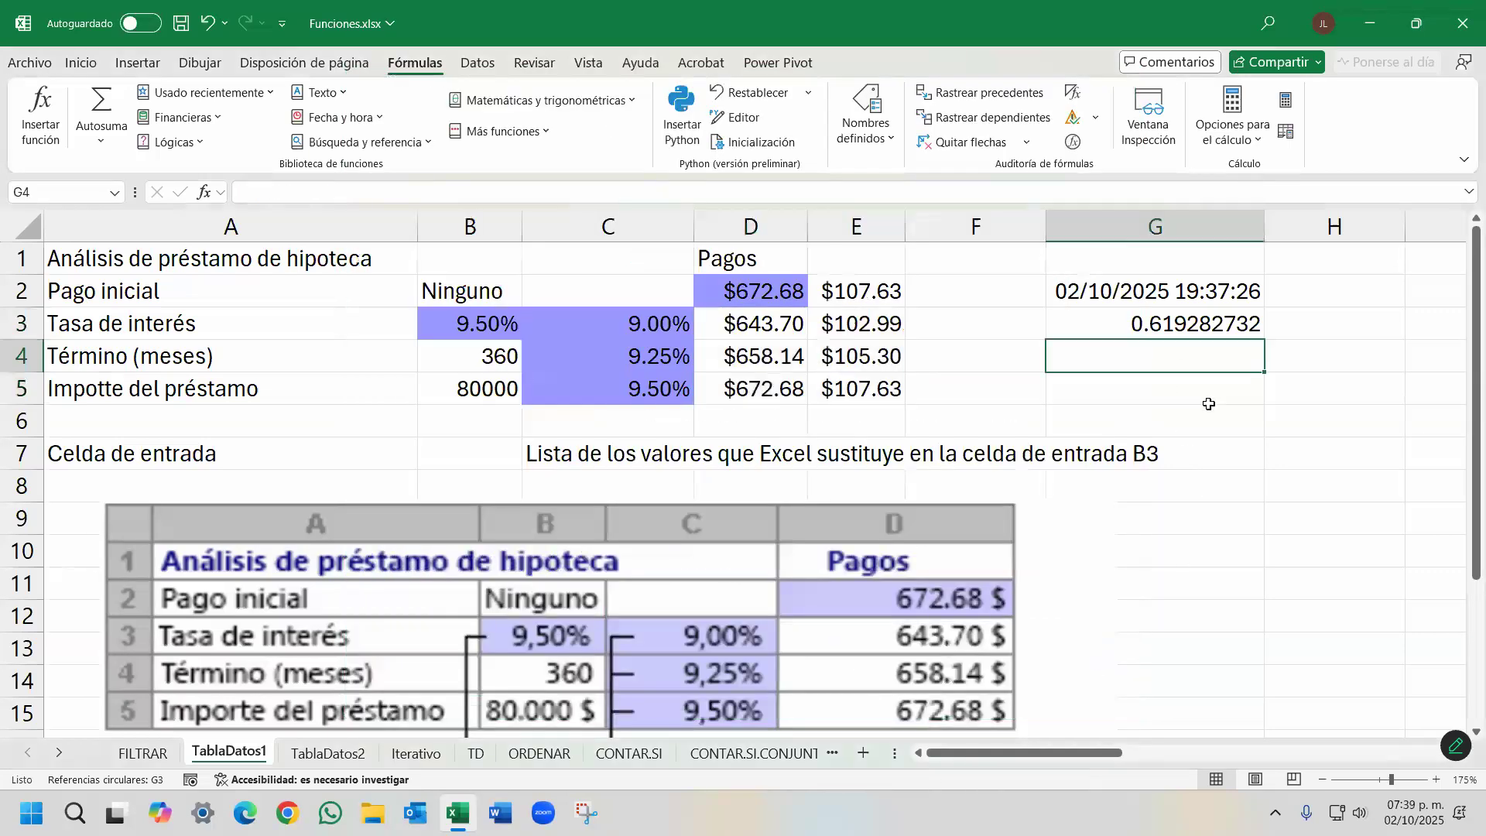
pyautogui.write('a')
pyautogui.press('Return')
pyautogui.write('a')
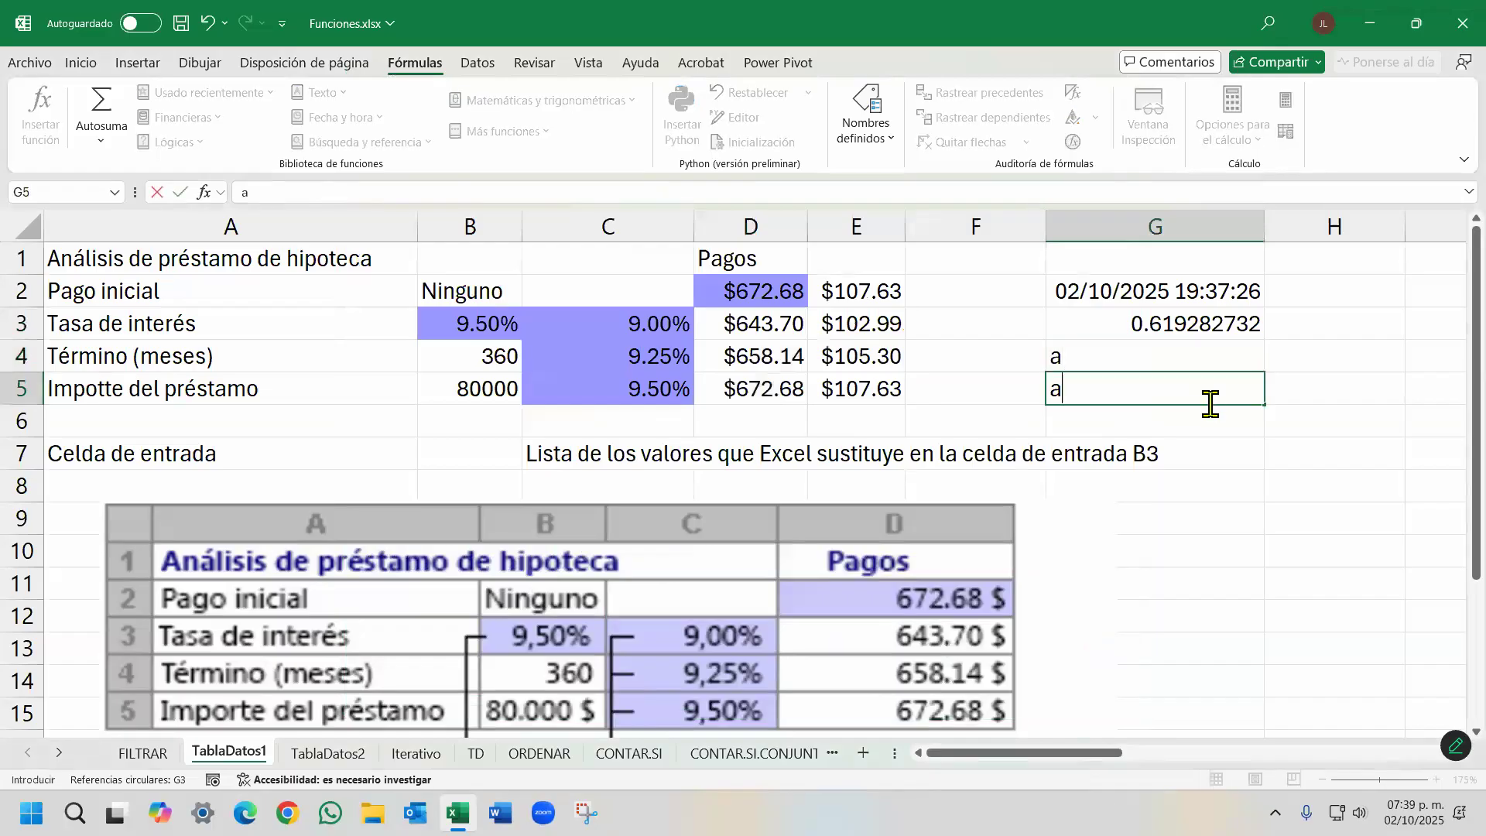
pyautogui.press('Return')
pyautogui.click(1210, 403)
pyautogui.press('Up')
pyautogui.press('Down')
pyautogui.press('Down')
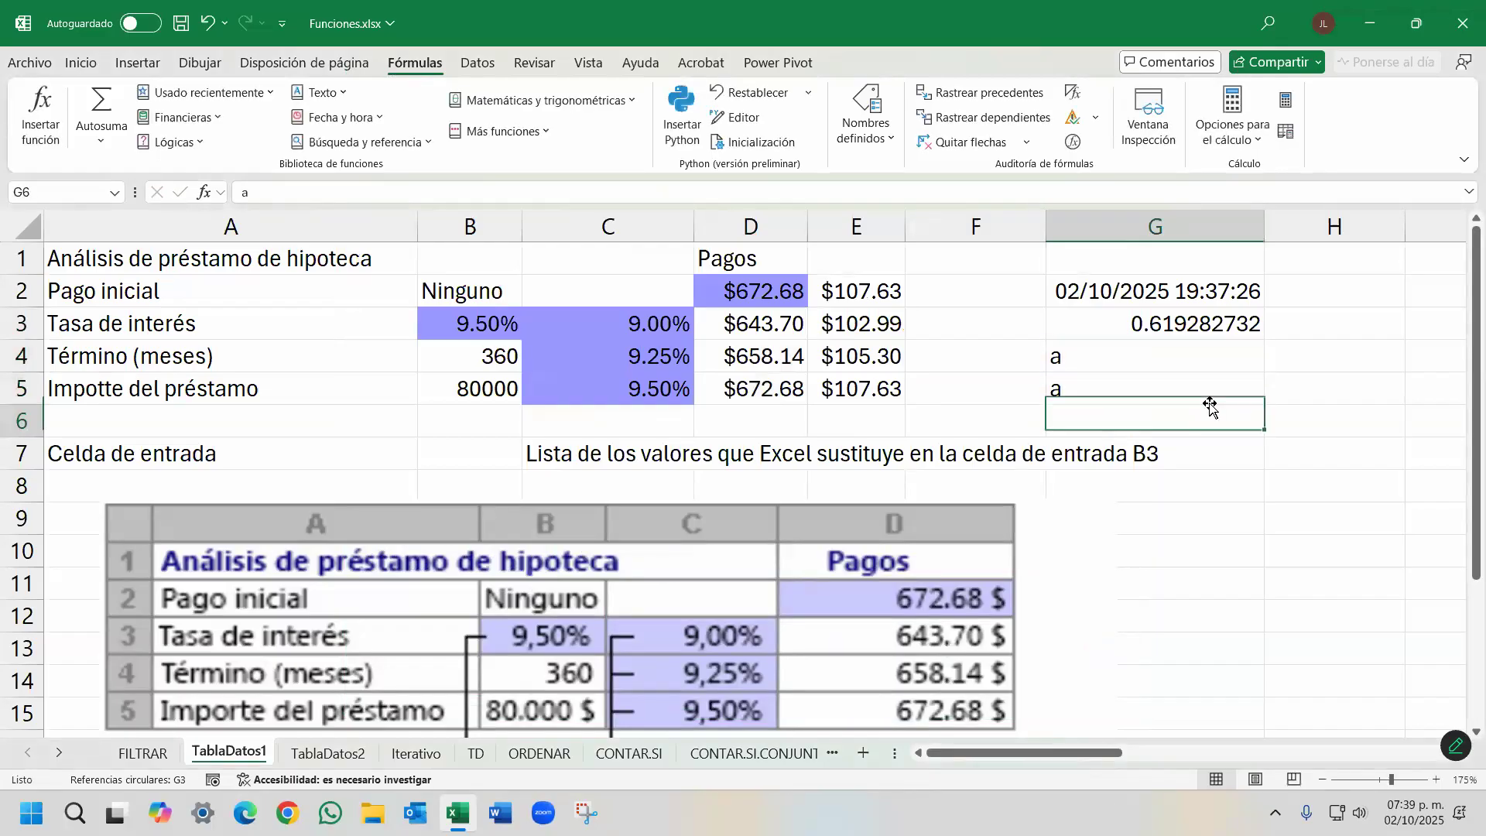
pyautogui.write('a')
pyautogui.press('Up')
# Replace the test text in cells G4, G5 and G6 with b.
pyautogui.press('Up')
pyautogui.write('b')
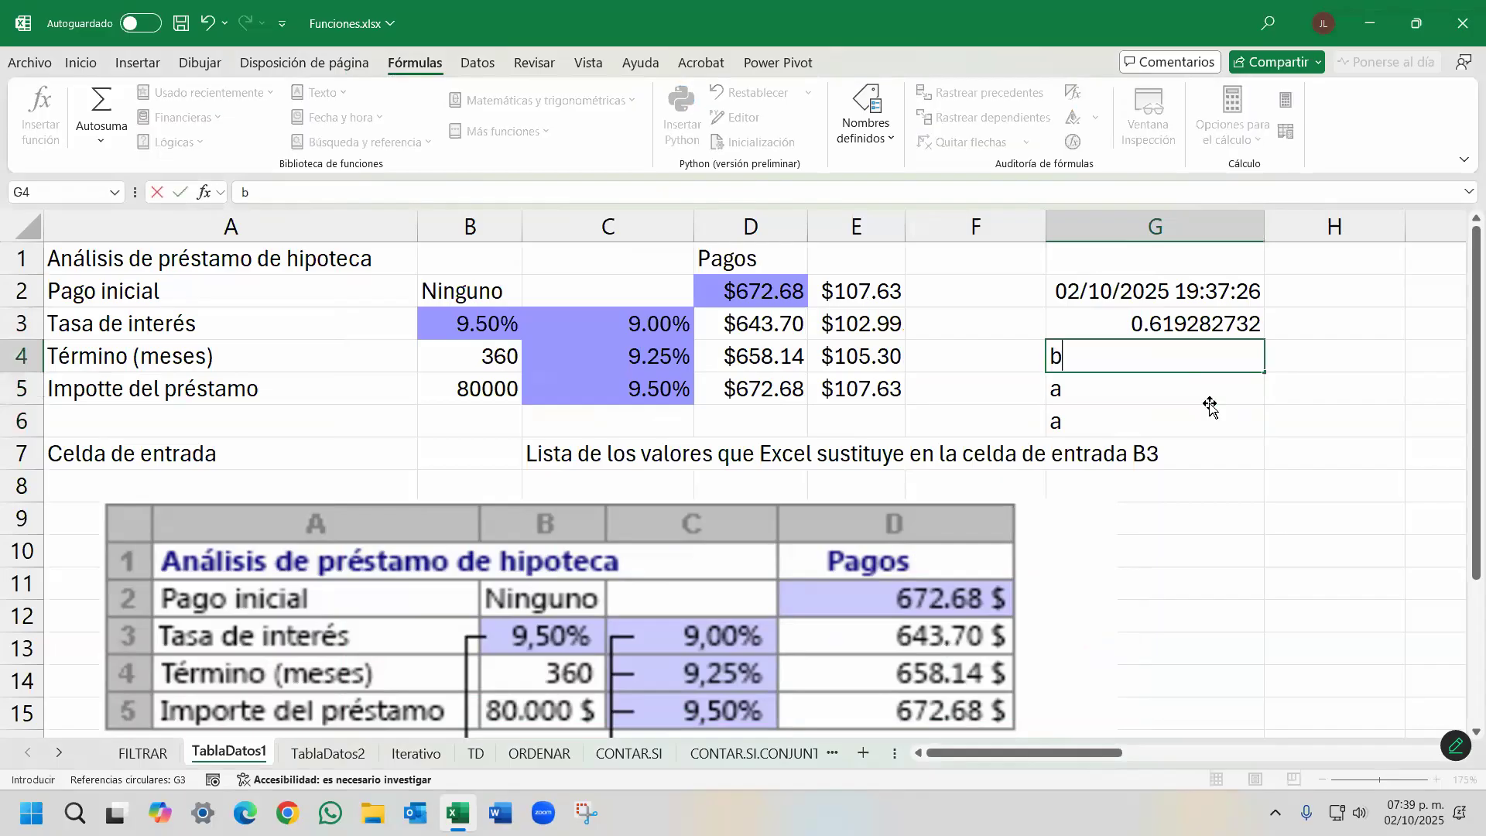
pyautogui.press('Return')
pyautogui.write('b')
pyautogui.press('Return')
pyautogui.write('b')
pyautogui.press('Return')
pyautogui.press('Up')
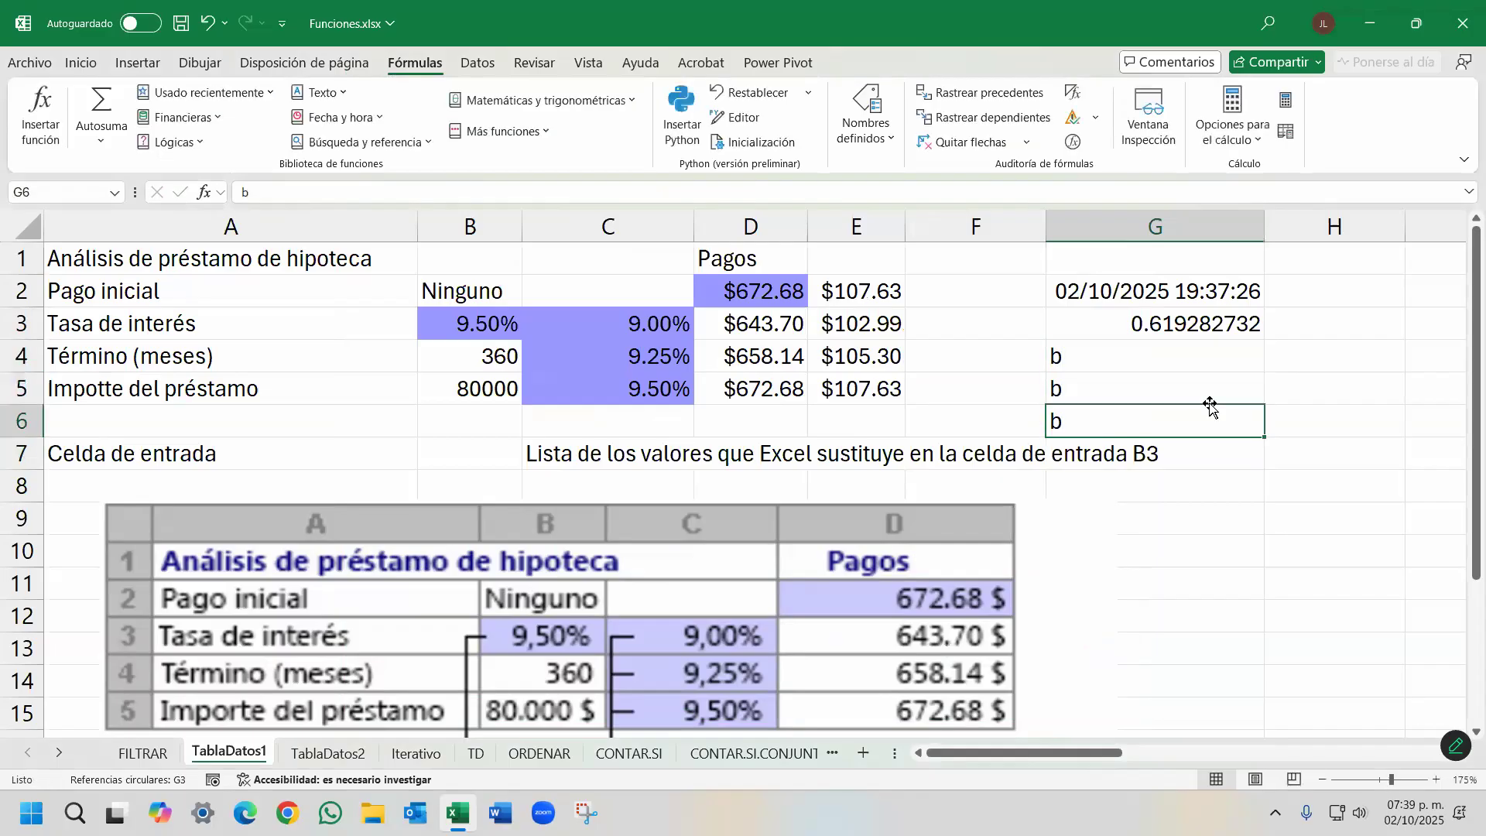
# Recalculate the workbook manually, frame G2:G3 and D3:E5 with red rectangles, and remove the annotations.
pyautogui.press('F9')
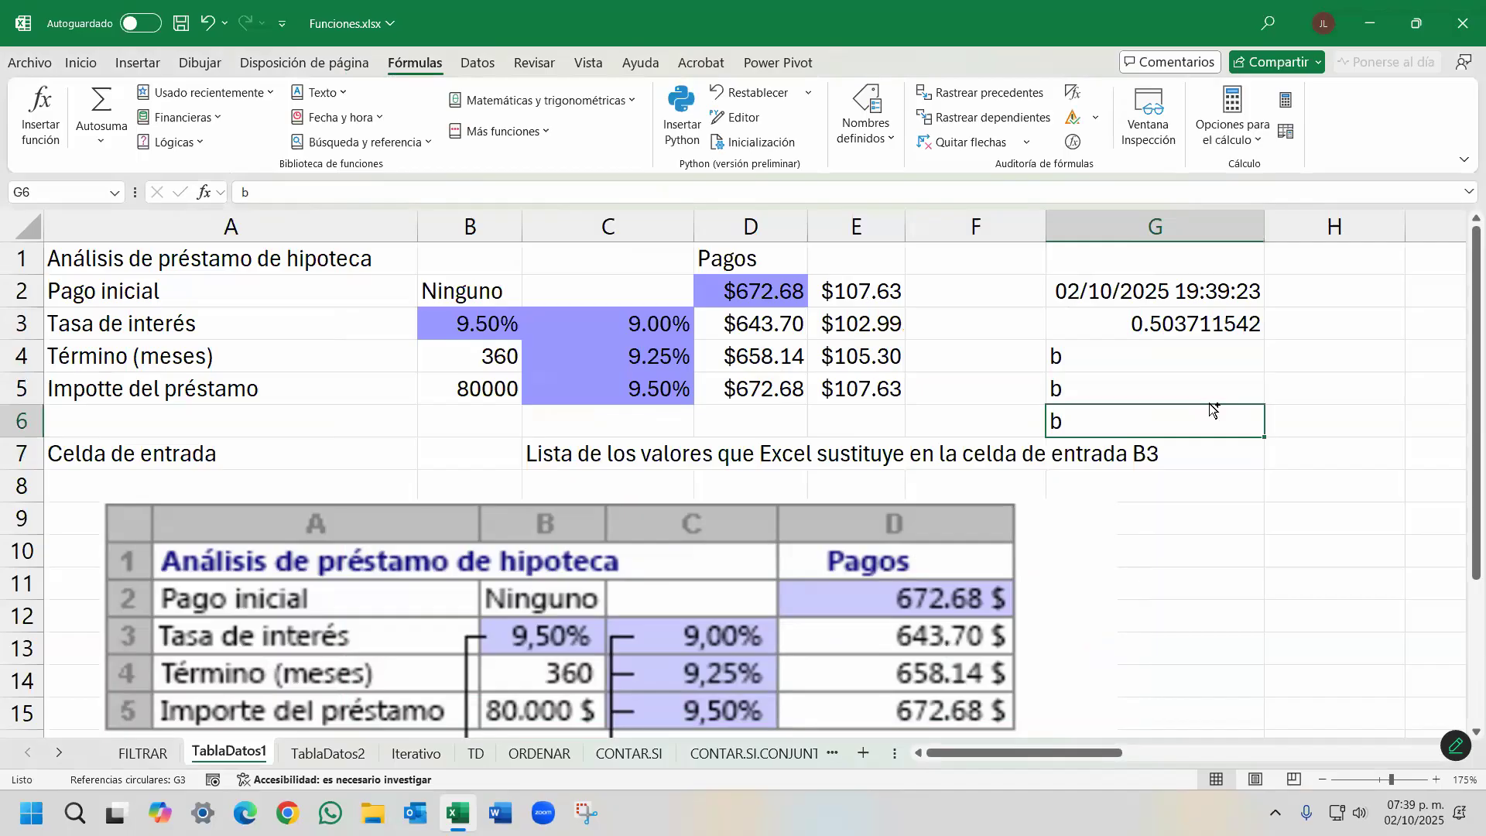
pyautogui.moveTo(1051, 272)
pyautogui.mouseDown()
pyautogui.moveTo(1047, 316)
pyautogui.moveTo(1184, 323)
pyautogui.moveTo(1285, 363)
pyautogui.moveTo(1273, 341)
pyautogui.mouseUp()
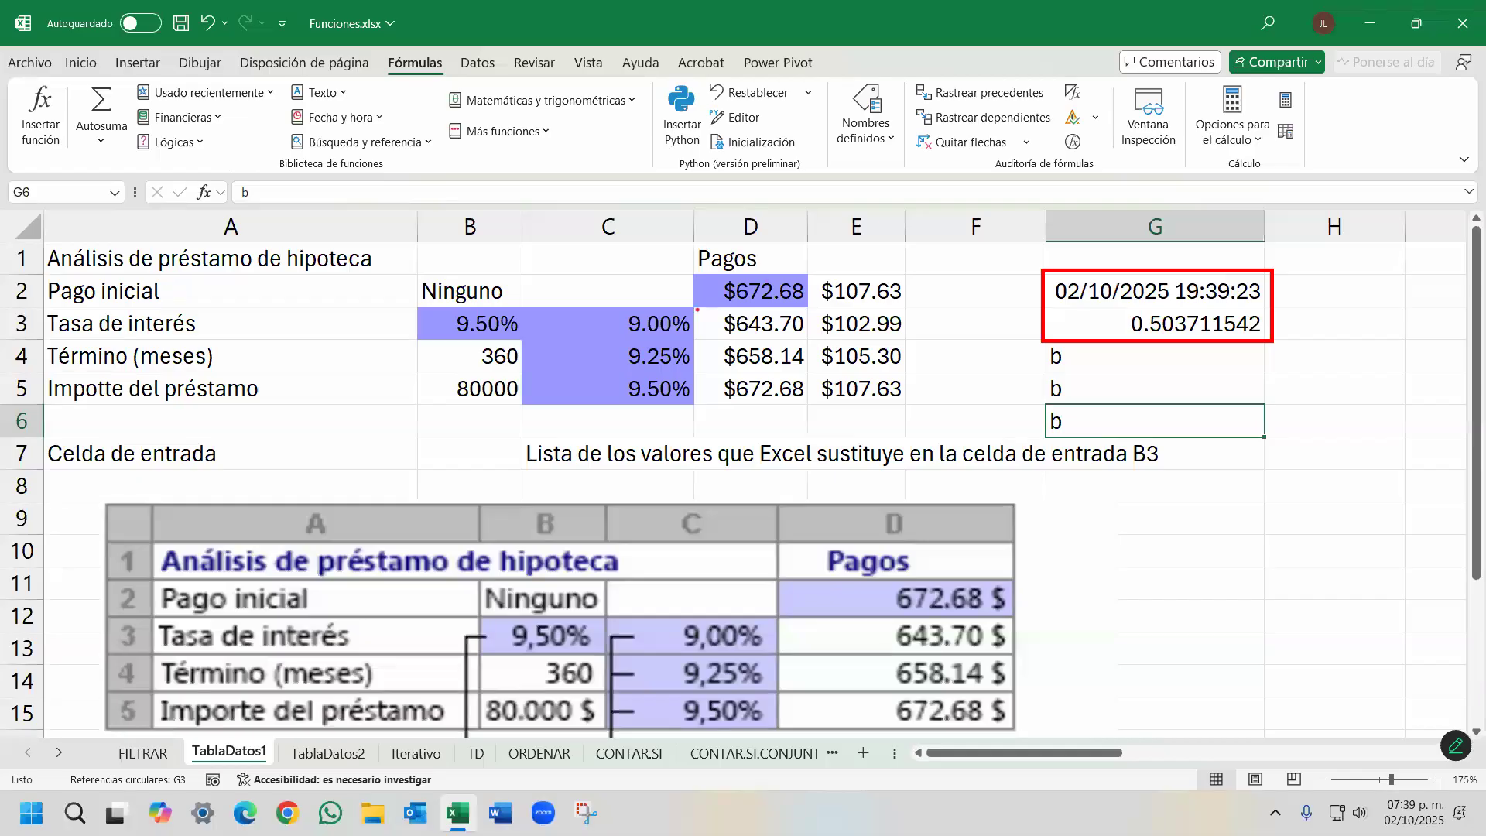
pyautogui.moveTo(697, 309)
pyautogui.mouseDown()
pyautogui.moveTo(866, 411)
pyautogui.moveTo(903, 418)
pyautogui.moveTo(913, 404)
pyautogui.mouseUp()
pyautogui.press('Escape')
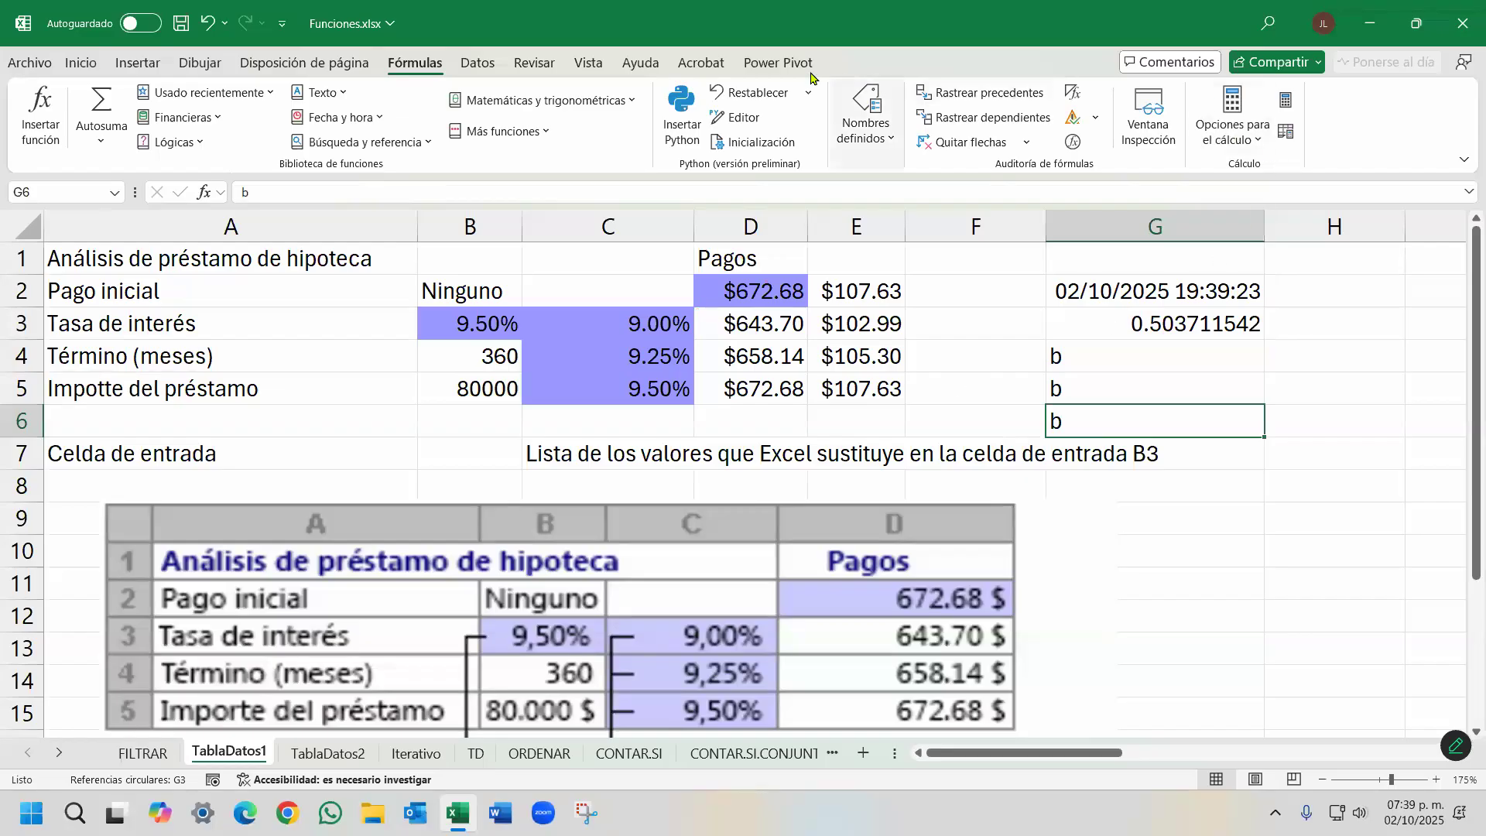
# Set the workbook calculation mode to Automático and replace the test text in cells G4:G6 with c.
pyautogui.click(1228, 101)
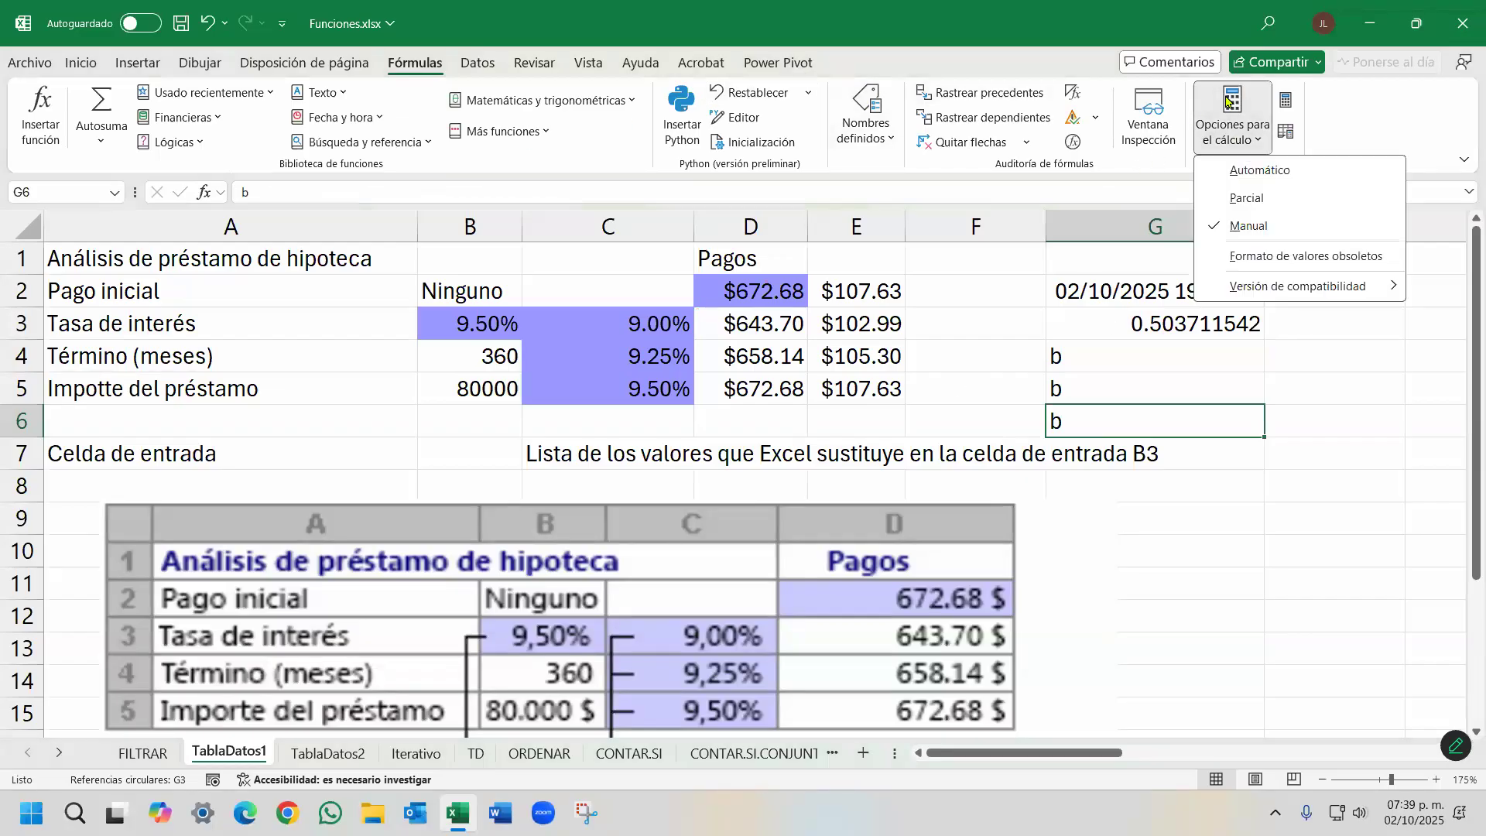
pyautogui.click(1258, 170)
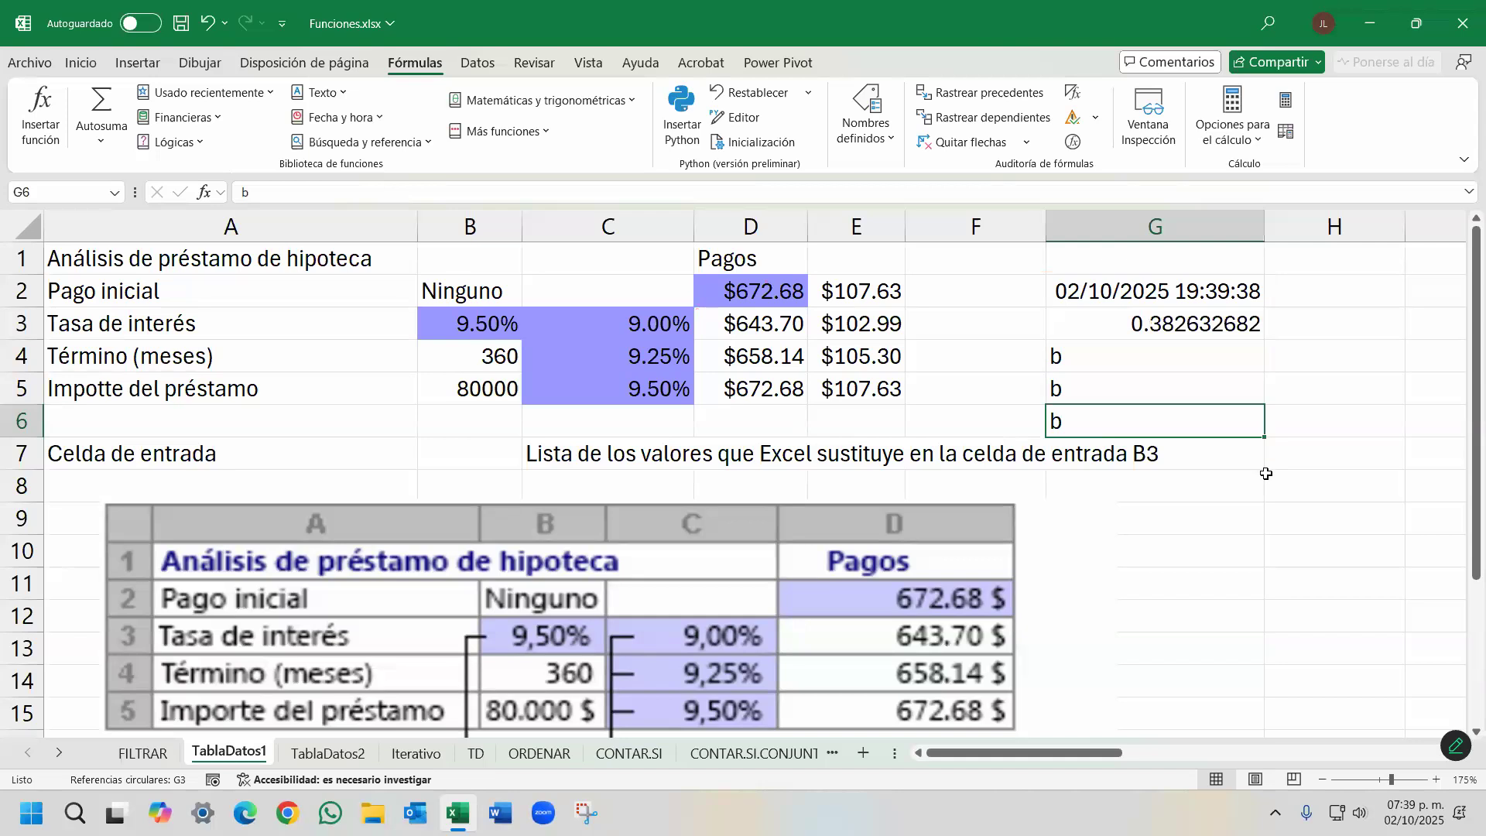
pyautogui.press('Up')
pyautogui.press('Up')
pyautogui.write('c')
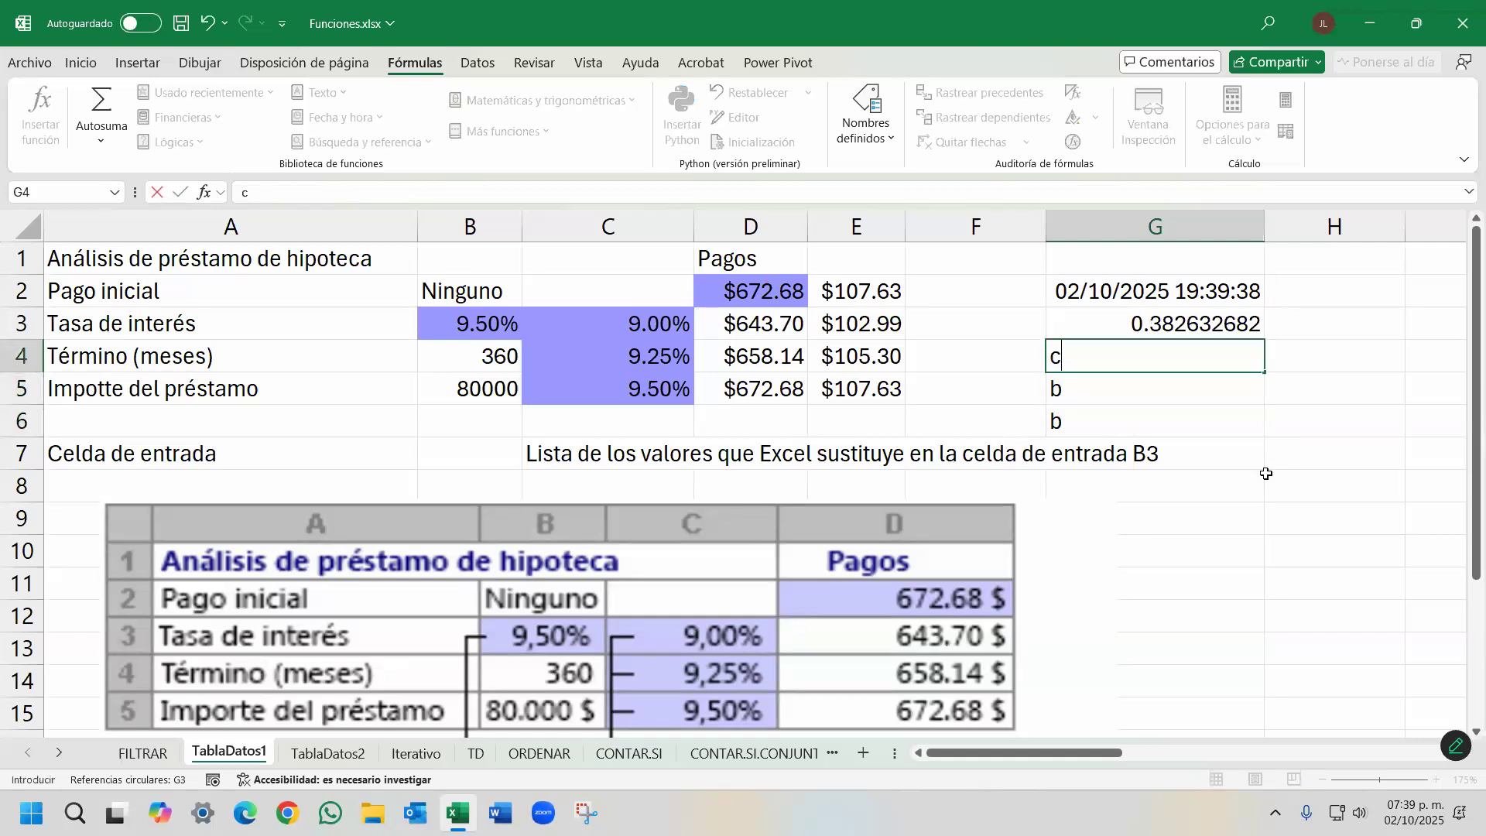
pyautogui.press('Return')
pyautogui.write('c')
pyautogui.press('Return')
pyautogui.write('c')
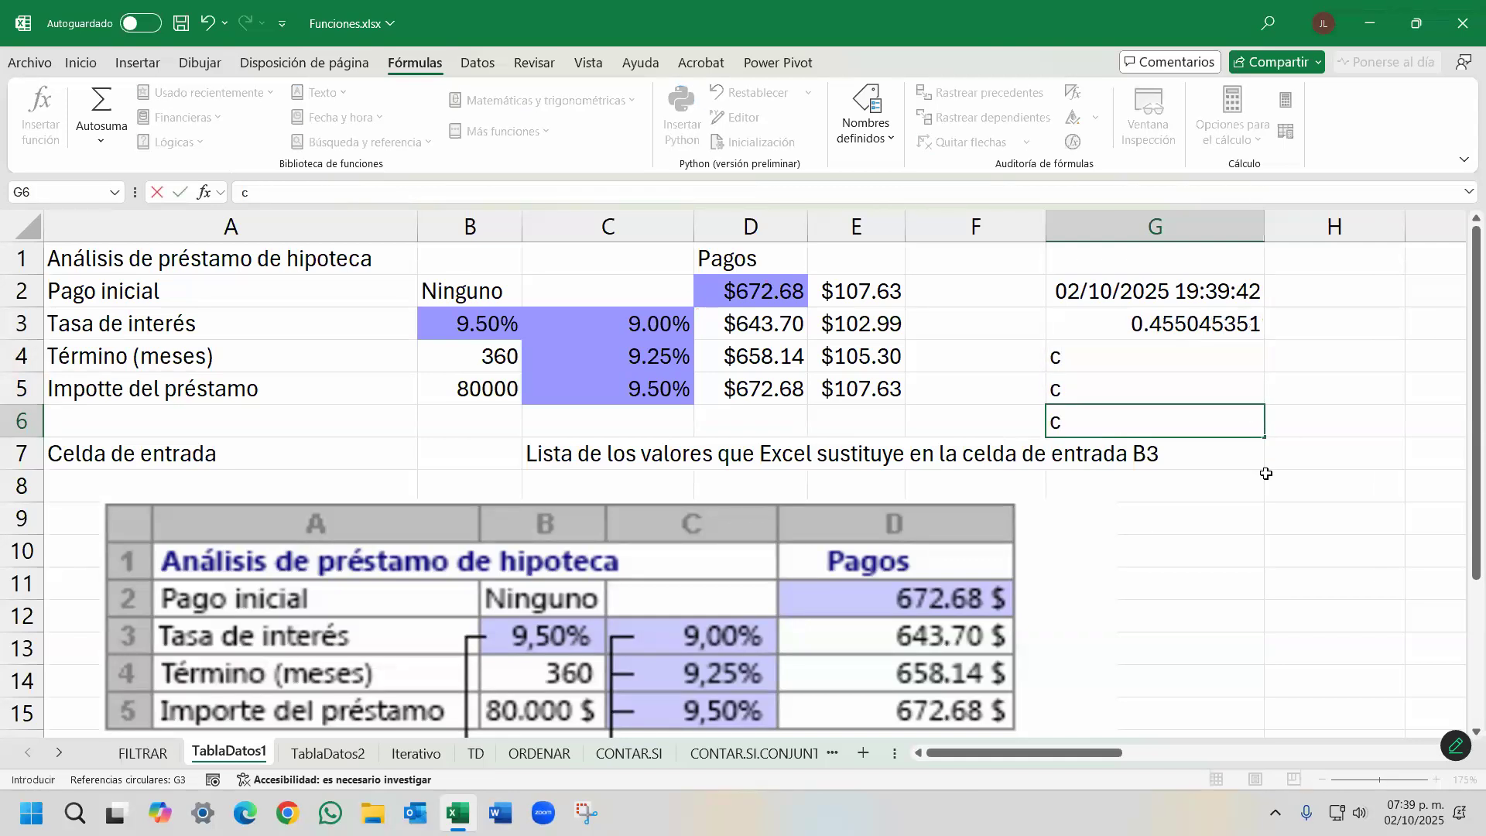
# Select the data table range D3:E5 and review the workbook calculation settings in the formula options without changing them.
pyautogui.moveTo(775, 322); pyautogui.dragTo(869, 373)
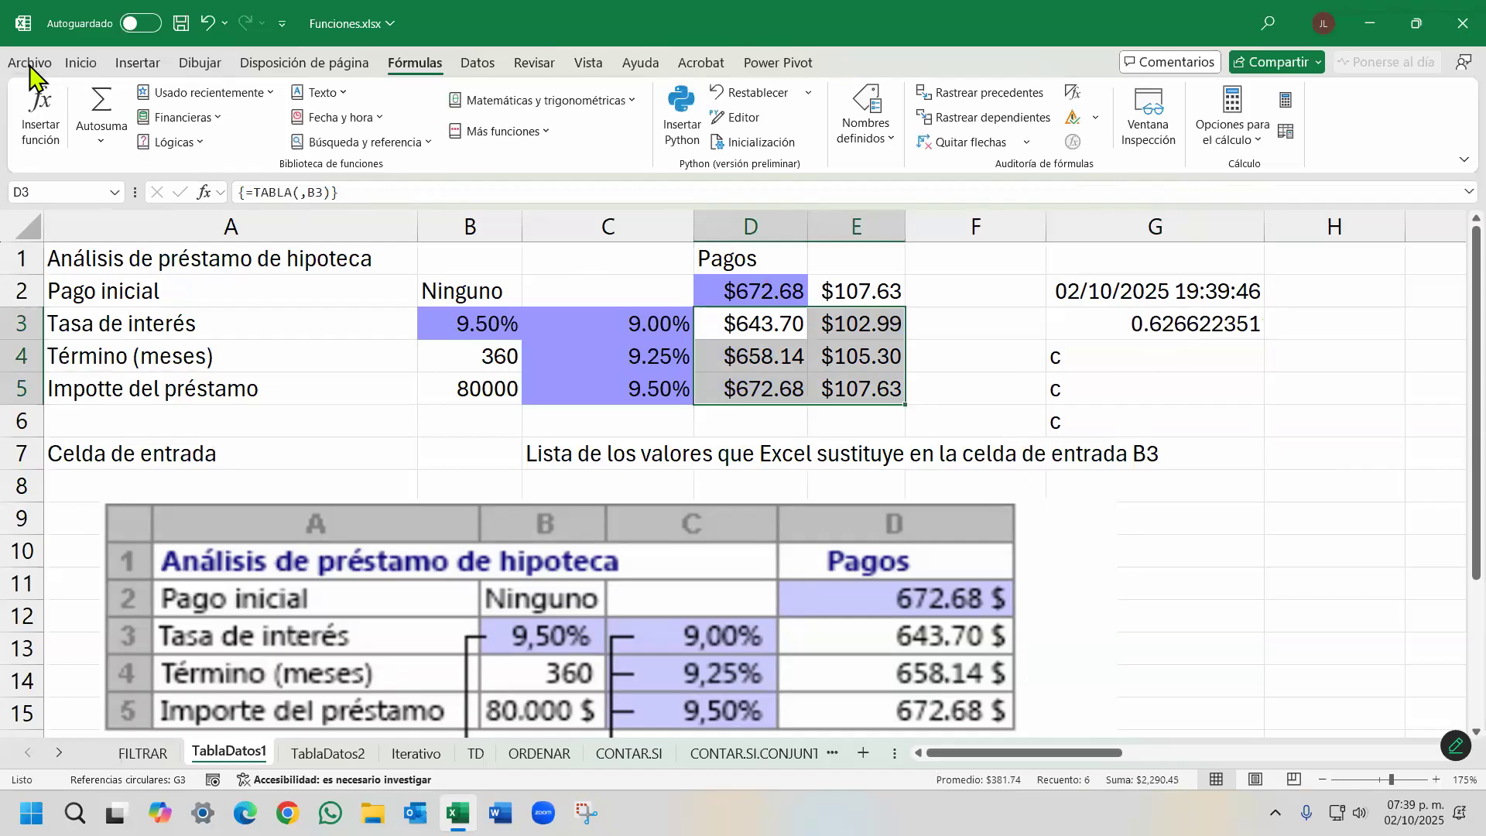
pyautogui.click(30, 65)
pyautogui.click(40, 755)
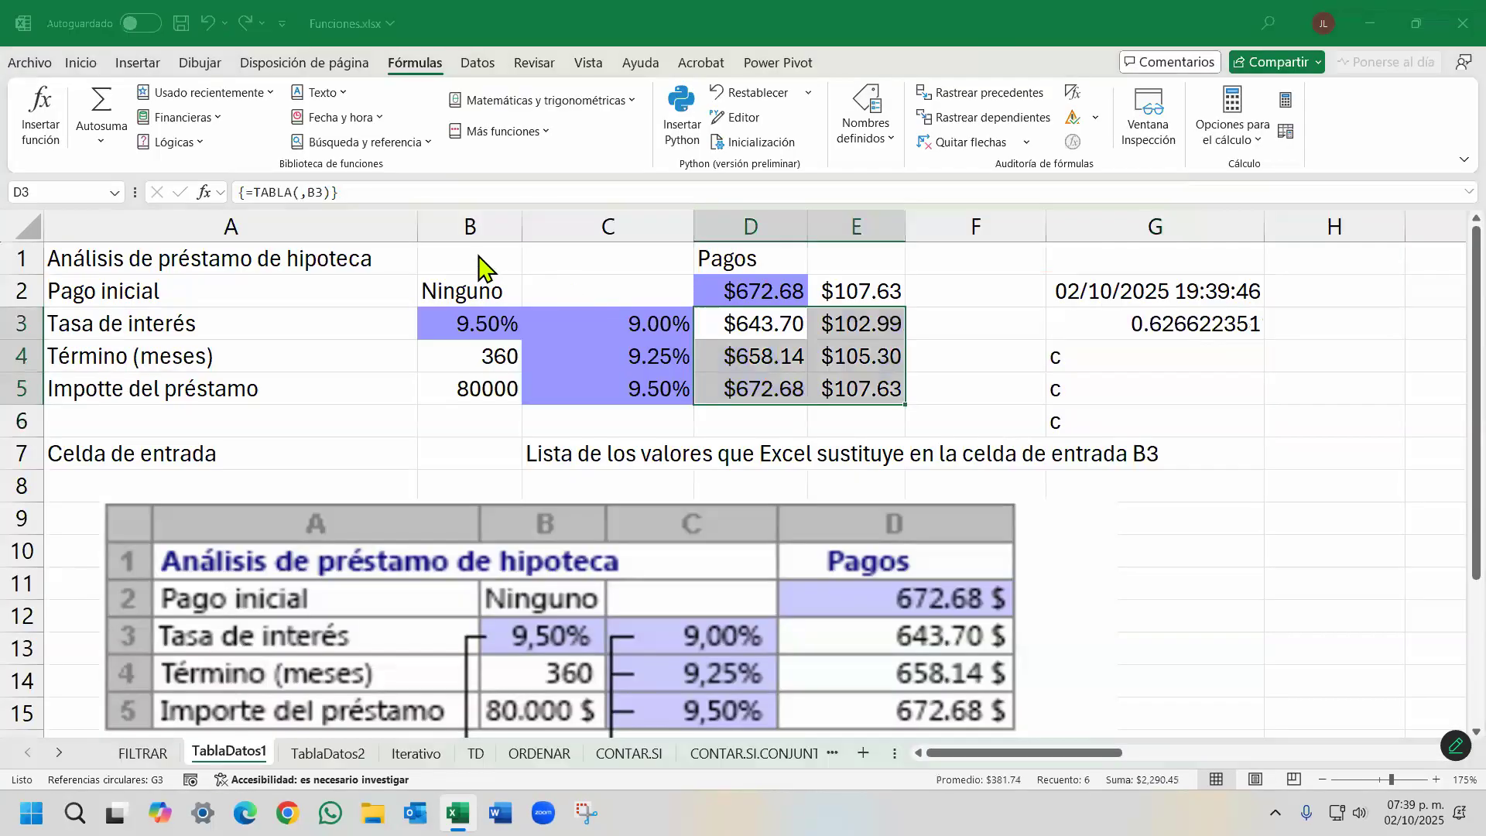
pyautogui.click(417, 141)
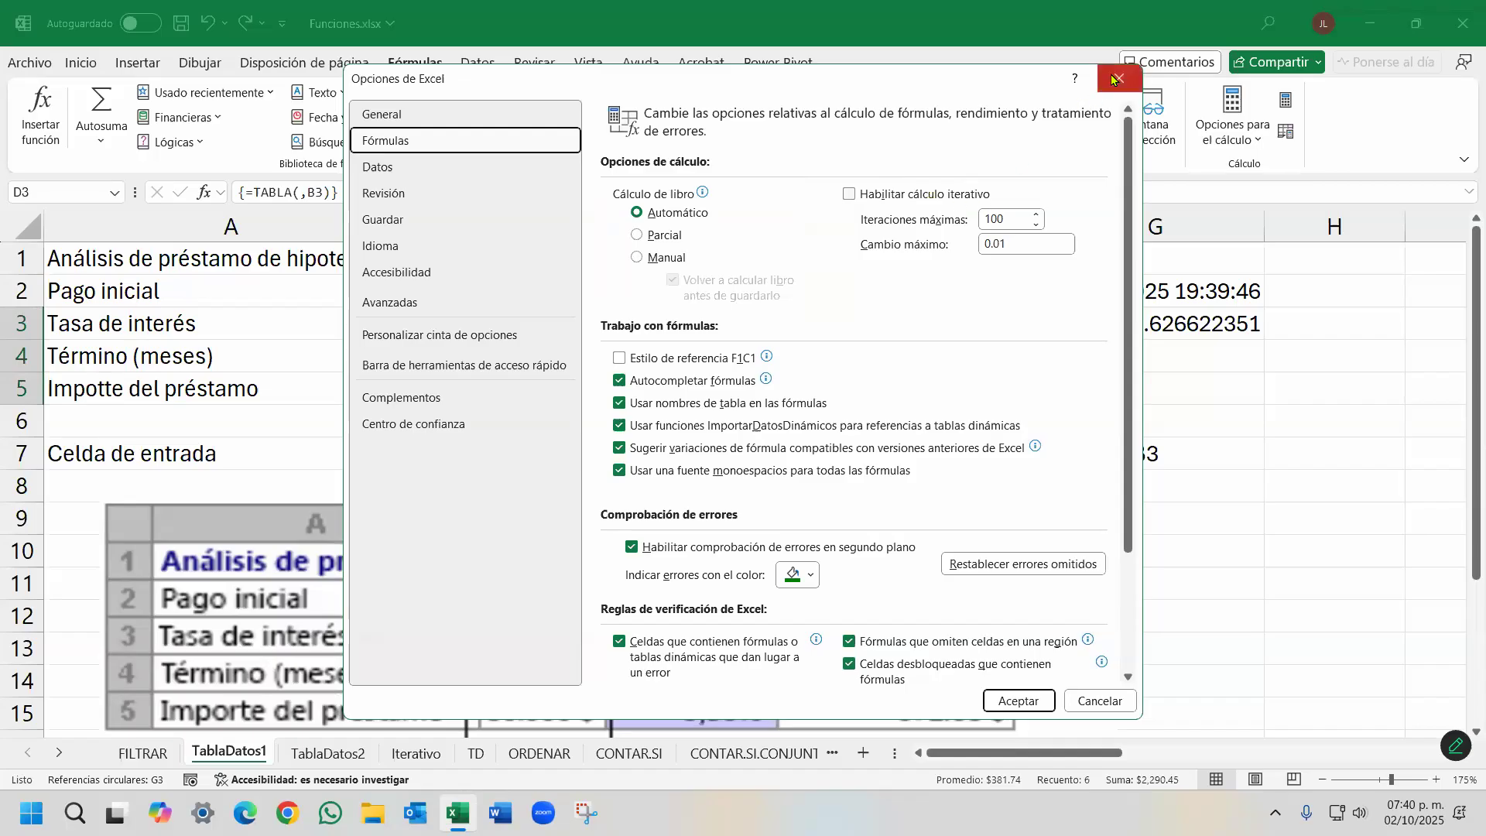
pyautogui.press('Escape')
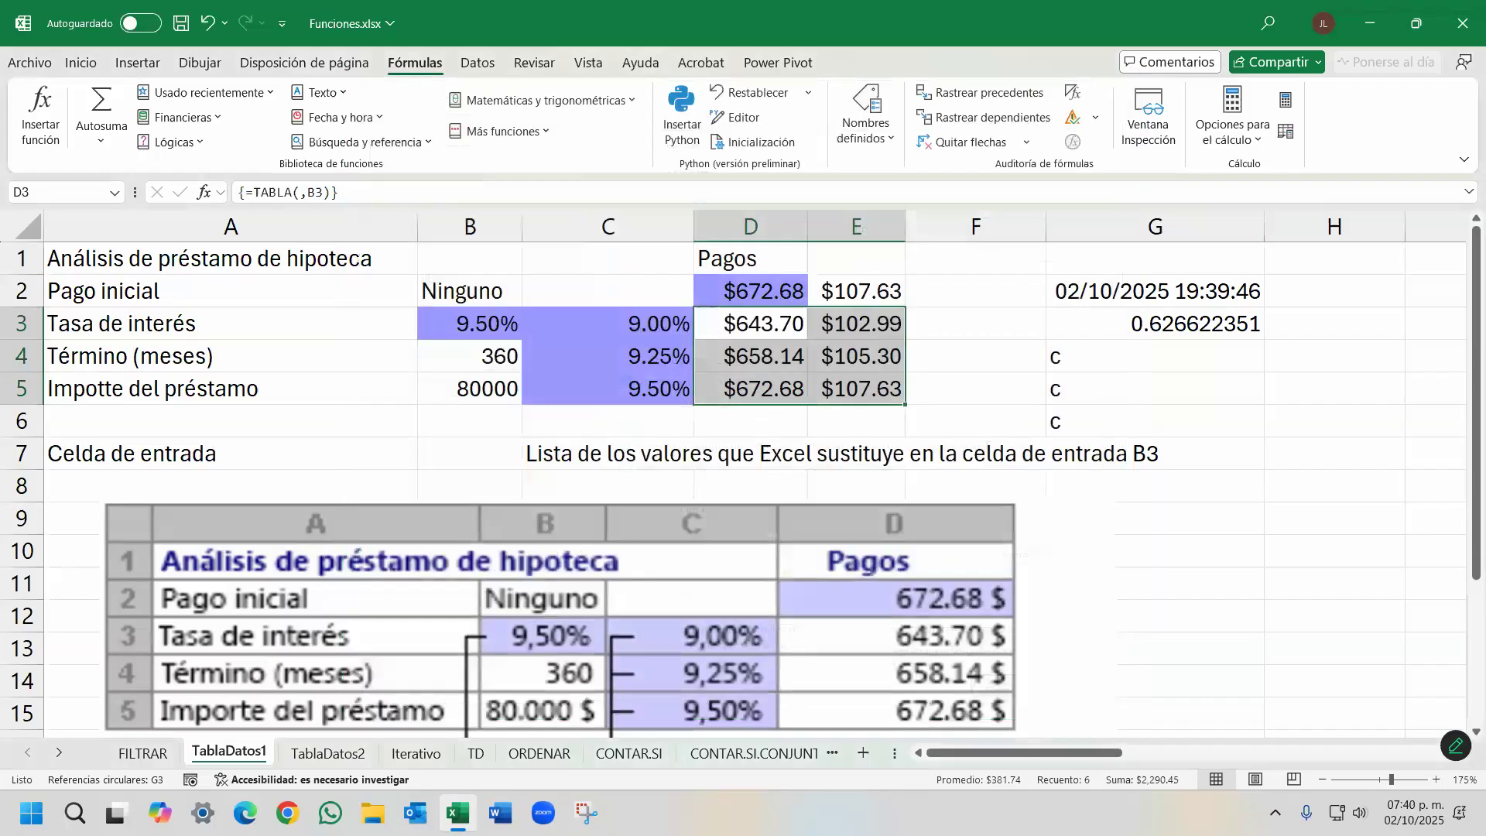
# Go to the Iterativo sheet and move the =SI(A1<100,A1+1,A1) formula image slightly down and to the right.
pyautogui.click(418, 754)
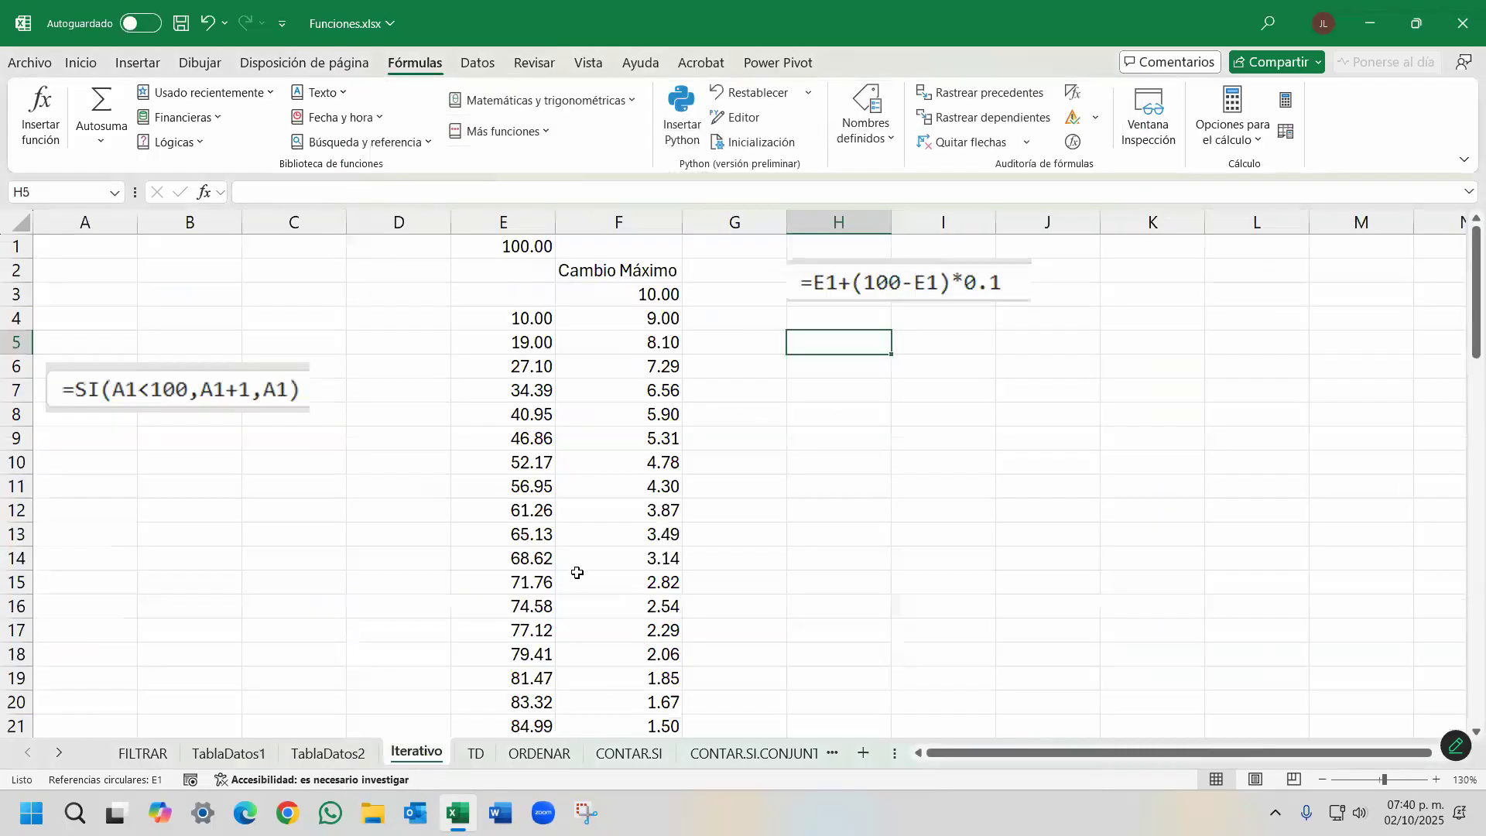
pyautogui.moveTo(246, 391); pyautogui.dragTo(272, 413)
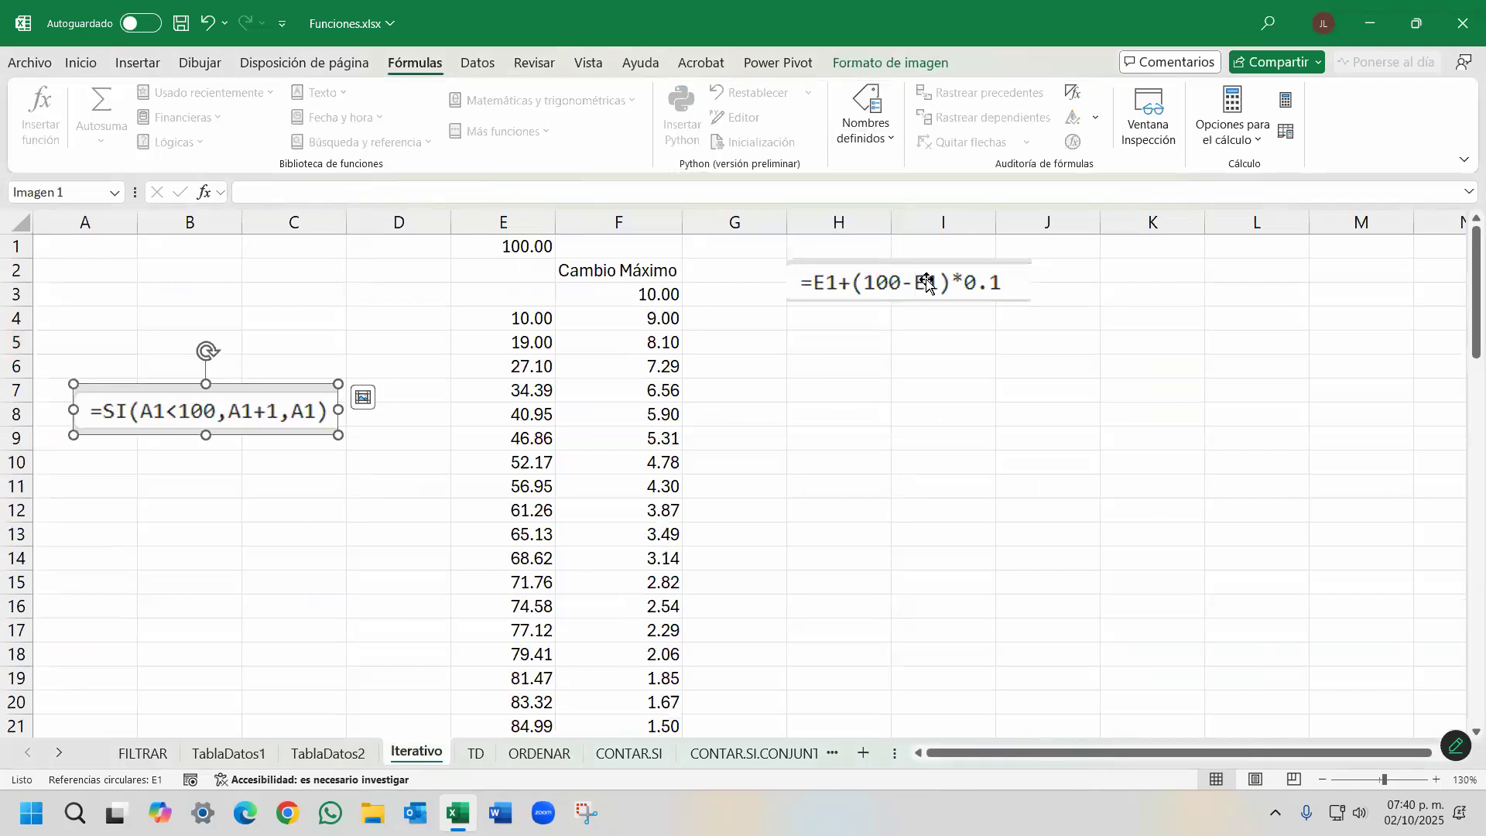
# Move the =E1+(100-E1)*0.1 formula image slightly down and to the right, and review the iterative calculation settings in the formula options.
pyautogui.moveTo(952, 304); pyautogui.dragTo(953, 305)
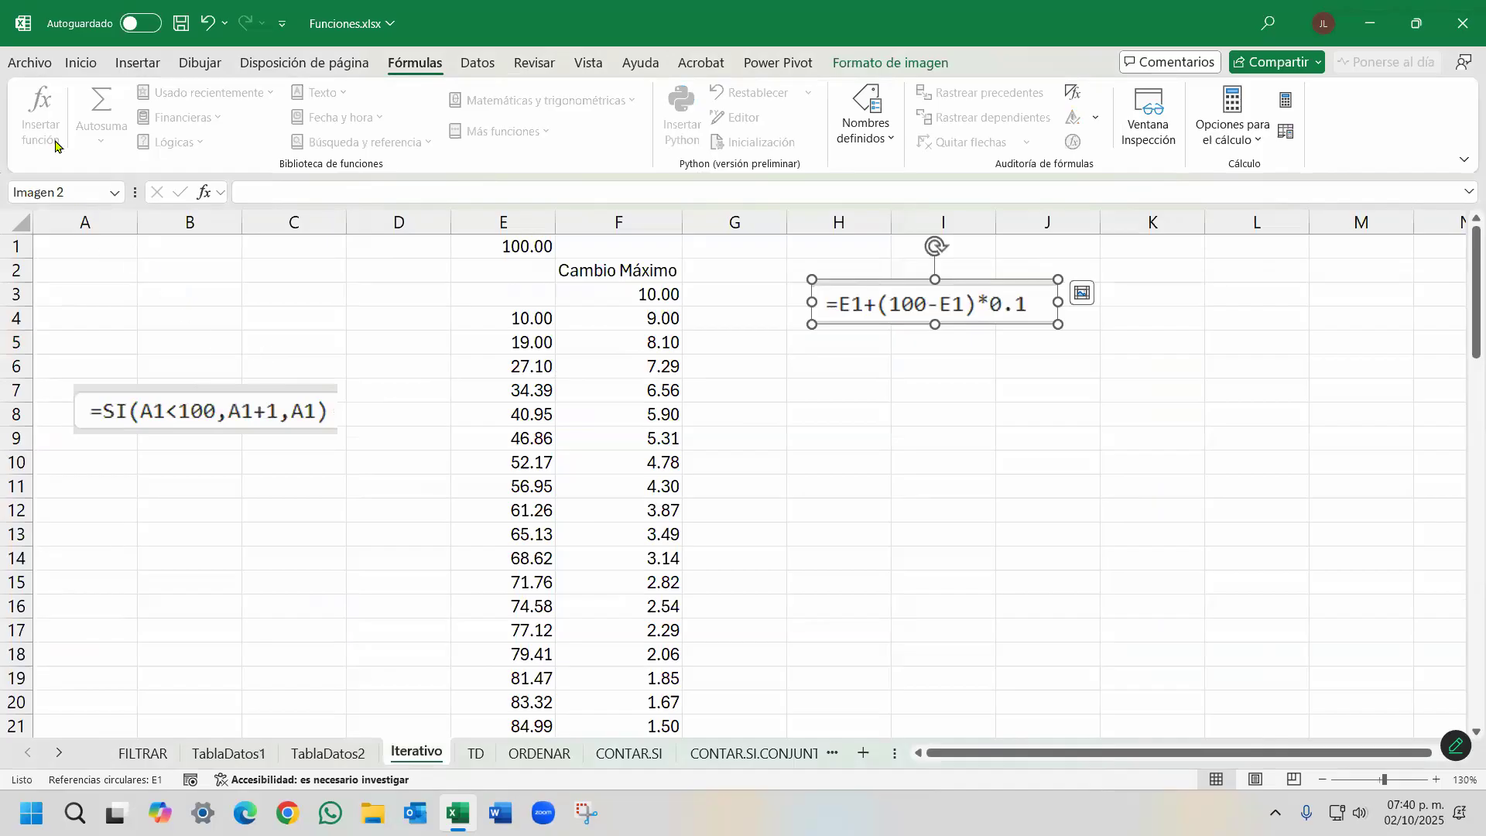
pyautogui.click(30, 62)
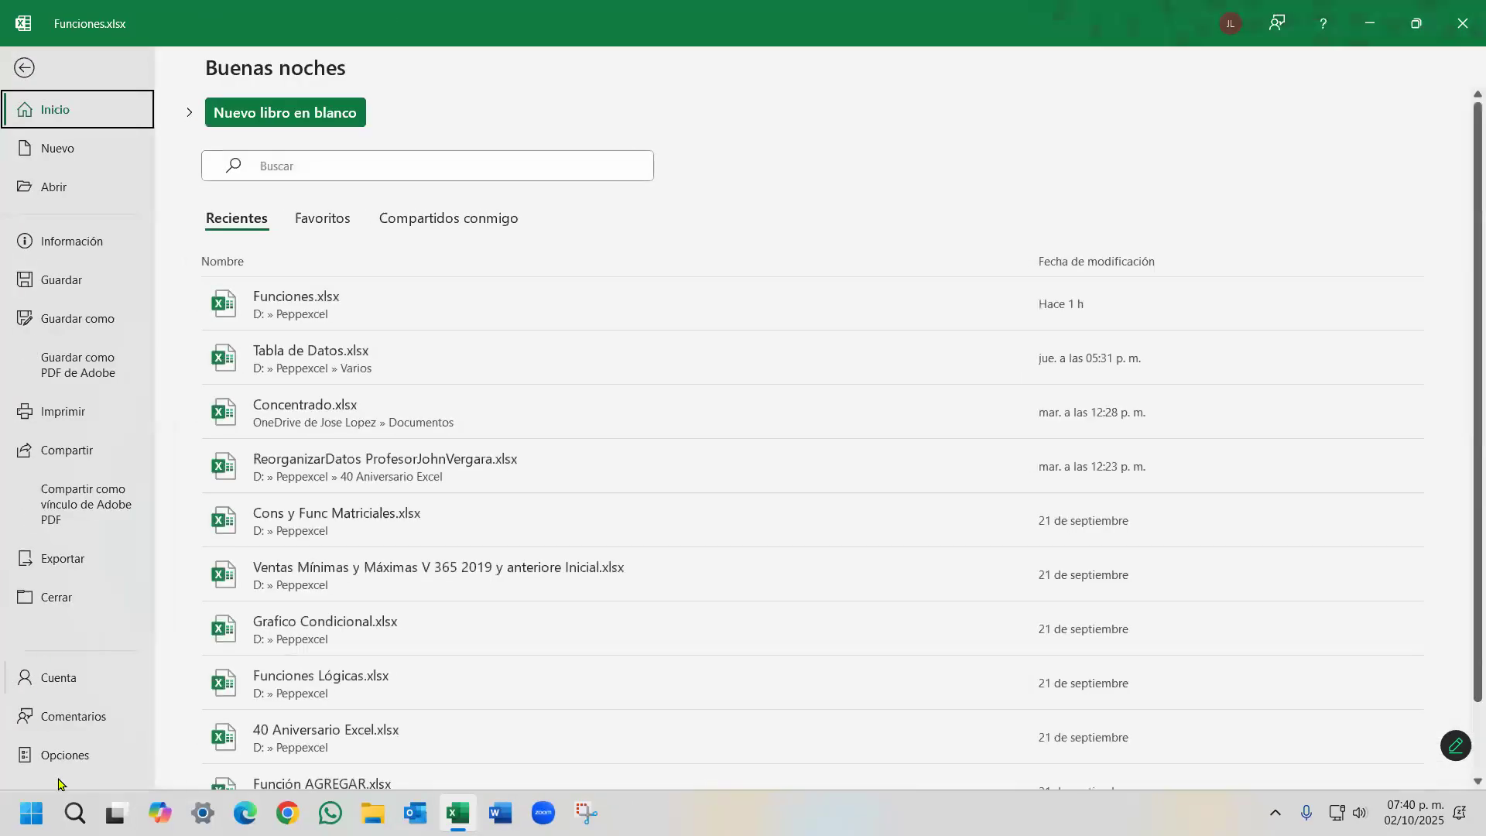
pyautogui.click(65, 754)
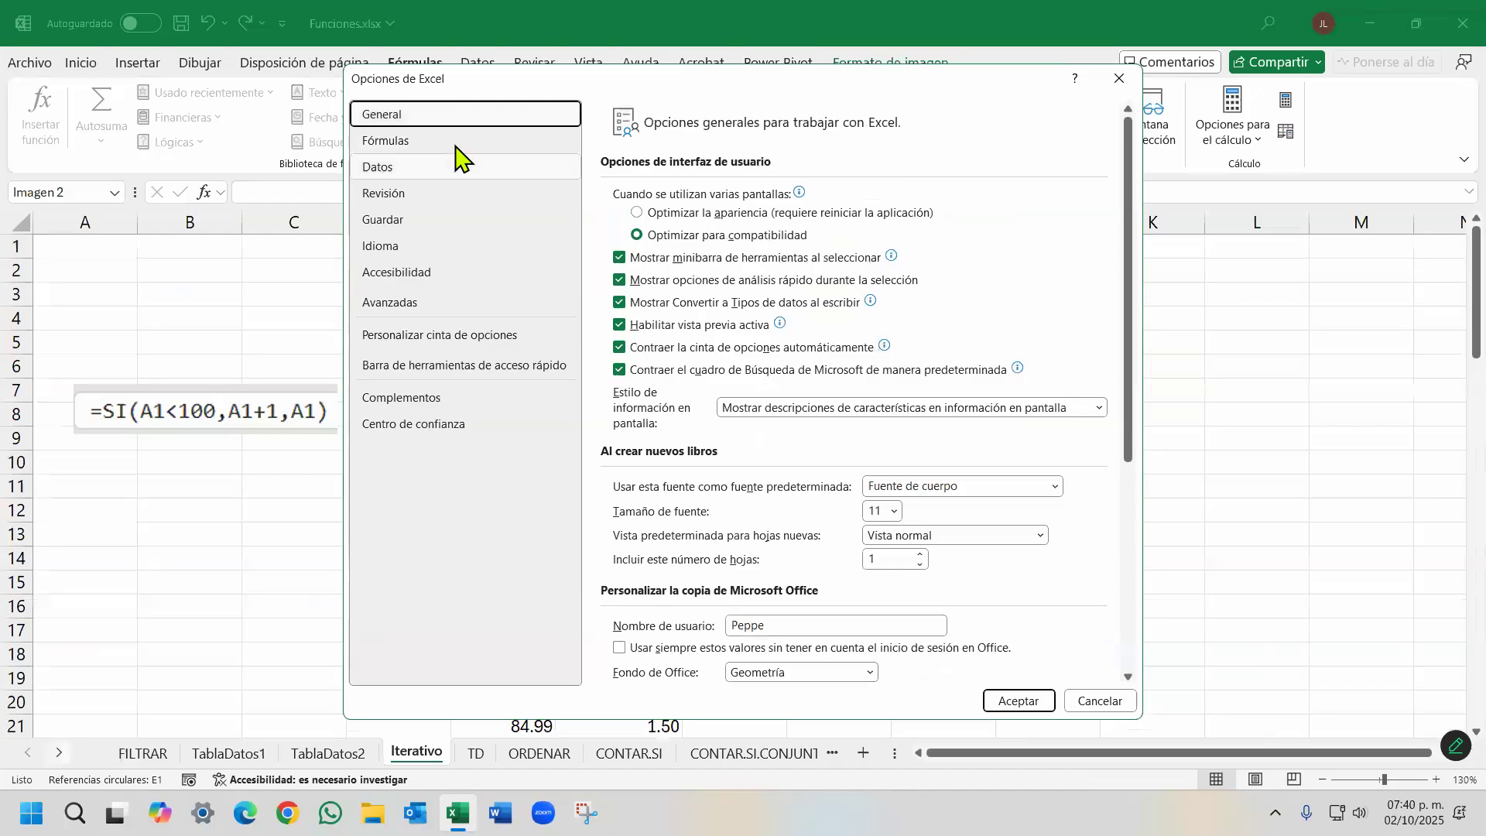
pyautogui.click(460, 142)
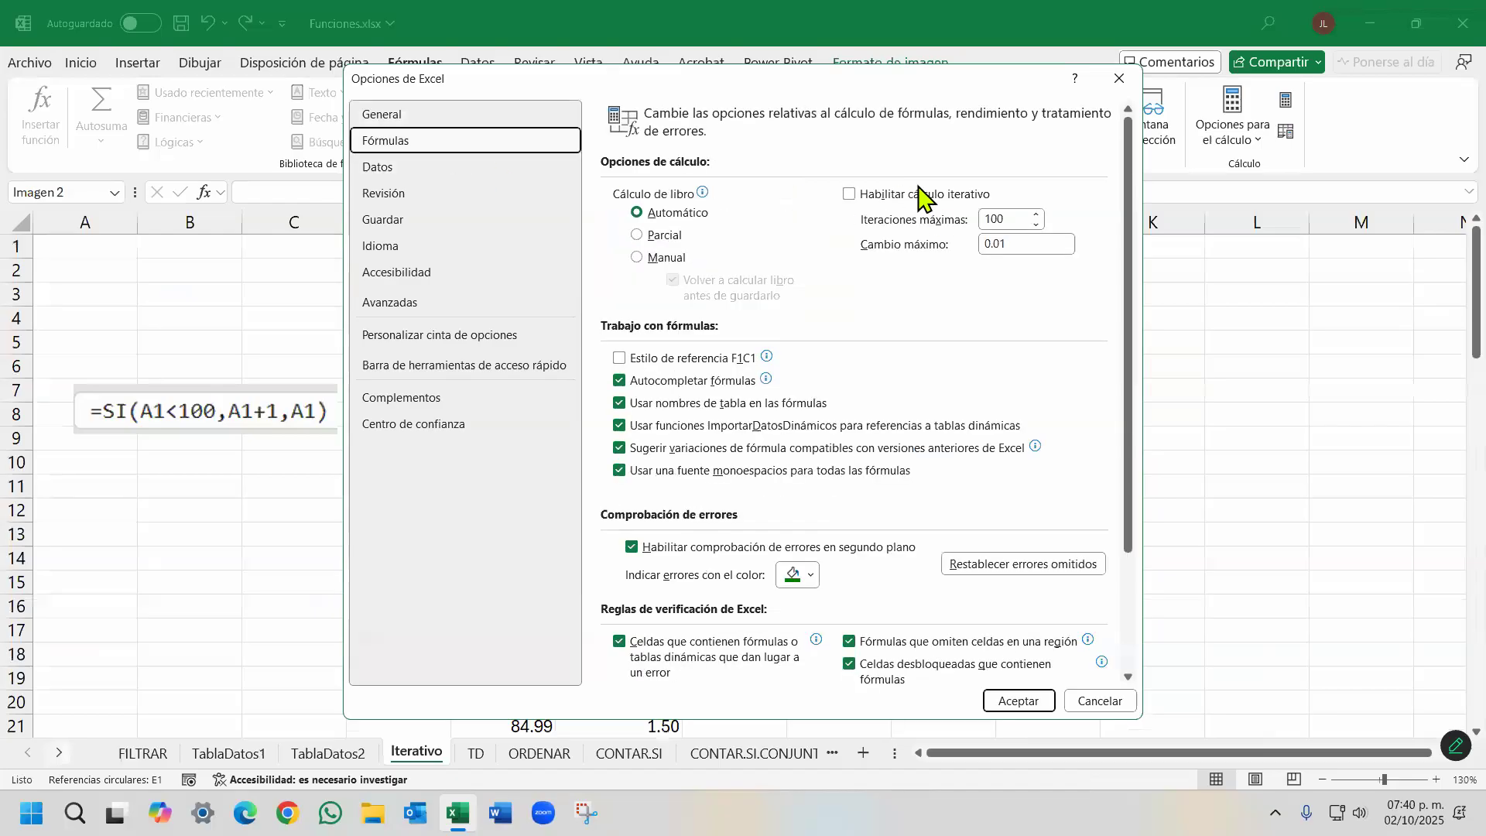
pyautogui.click(1119, 78)
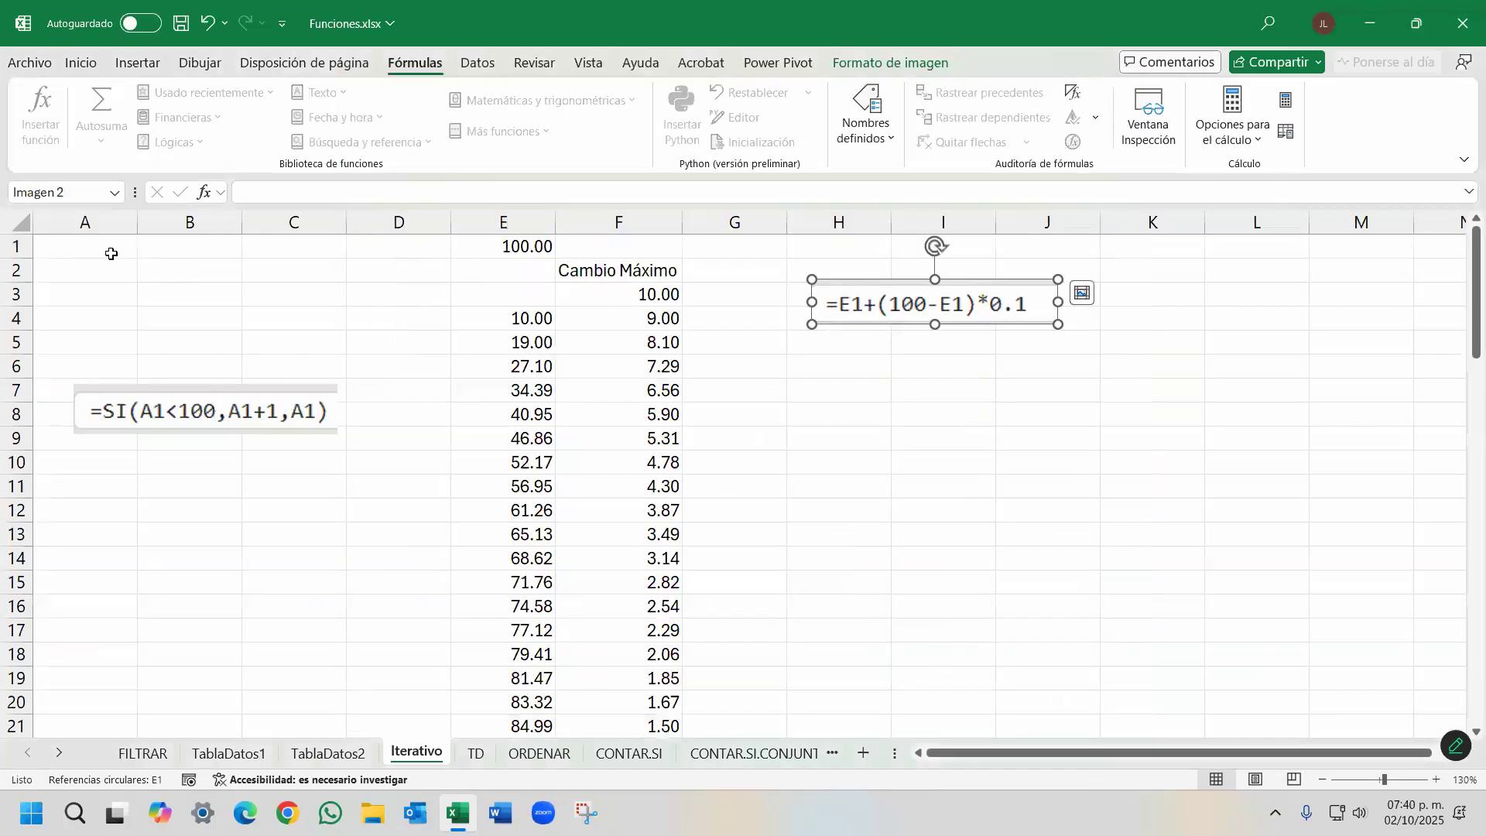
# Enter the circular formula =SI(A1<100,A1+1,A1) in cell A1.
pyautogui.press('Escape')
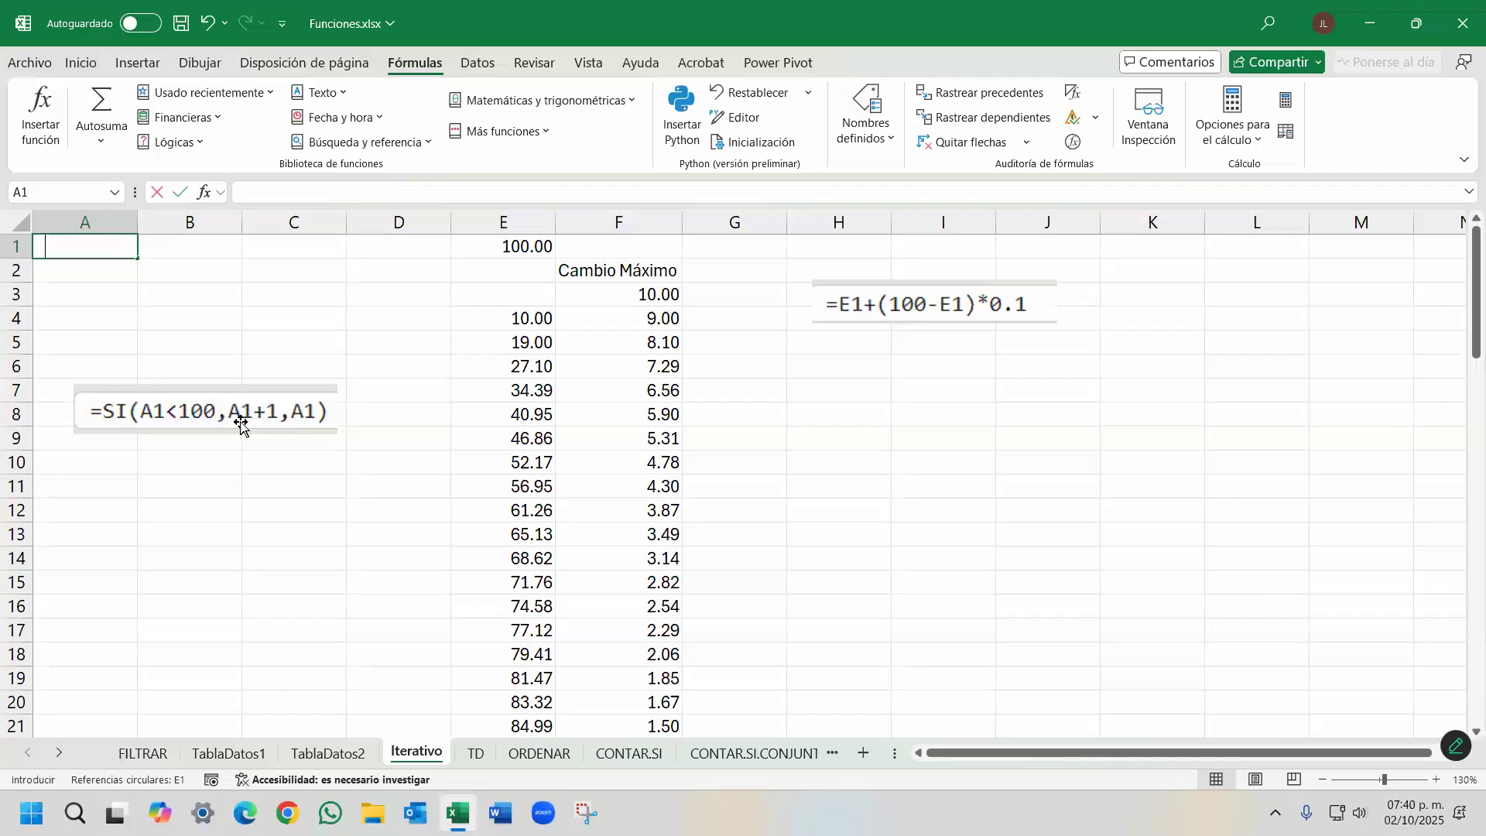
pyautogui.write('=si')
pyautogui.press('Tab')
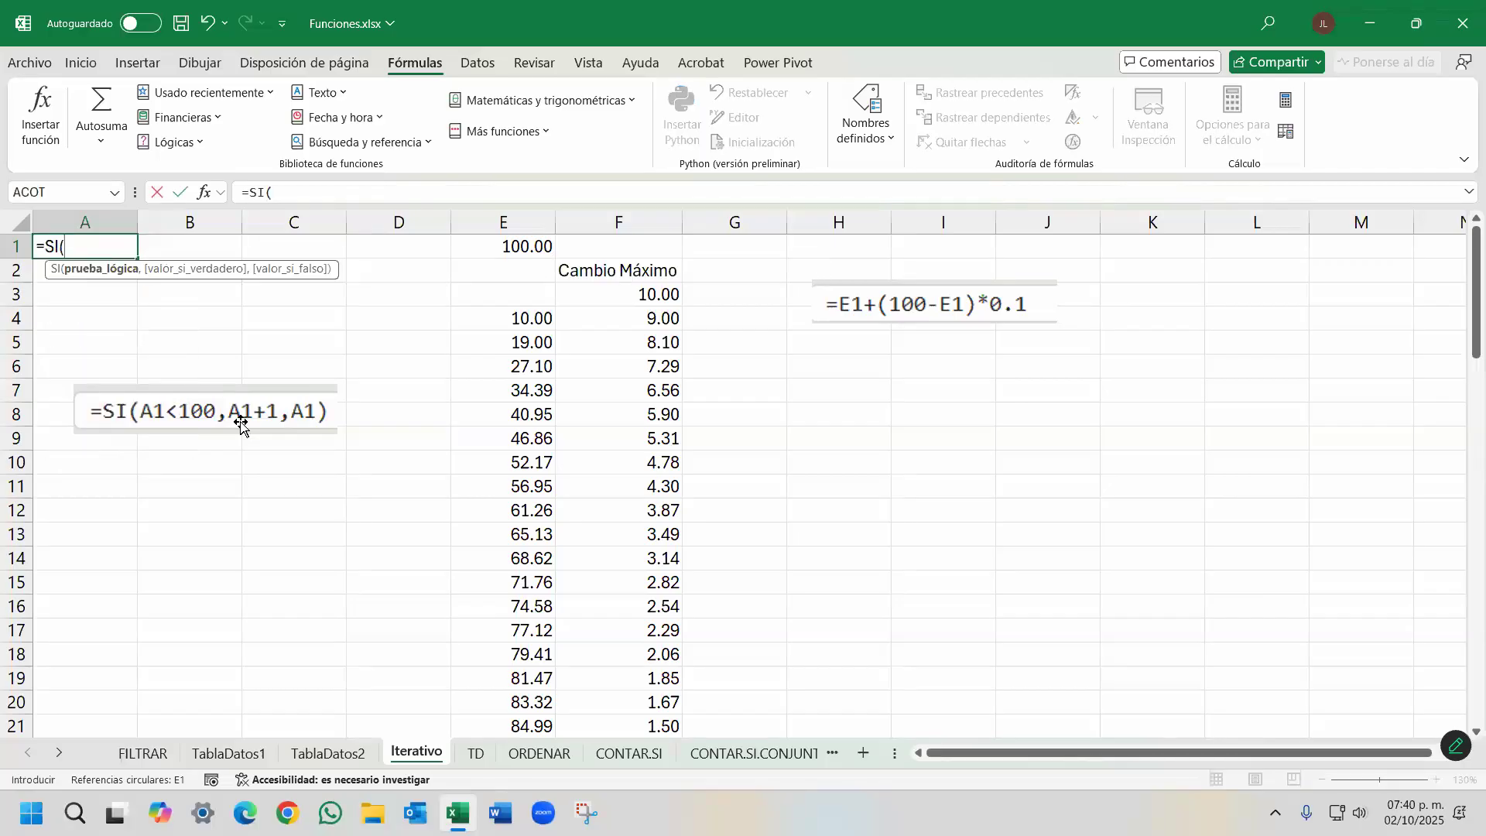
pyautogui.write('A1<100')
pyautogui.write(',')
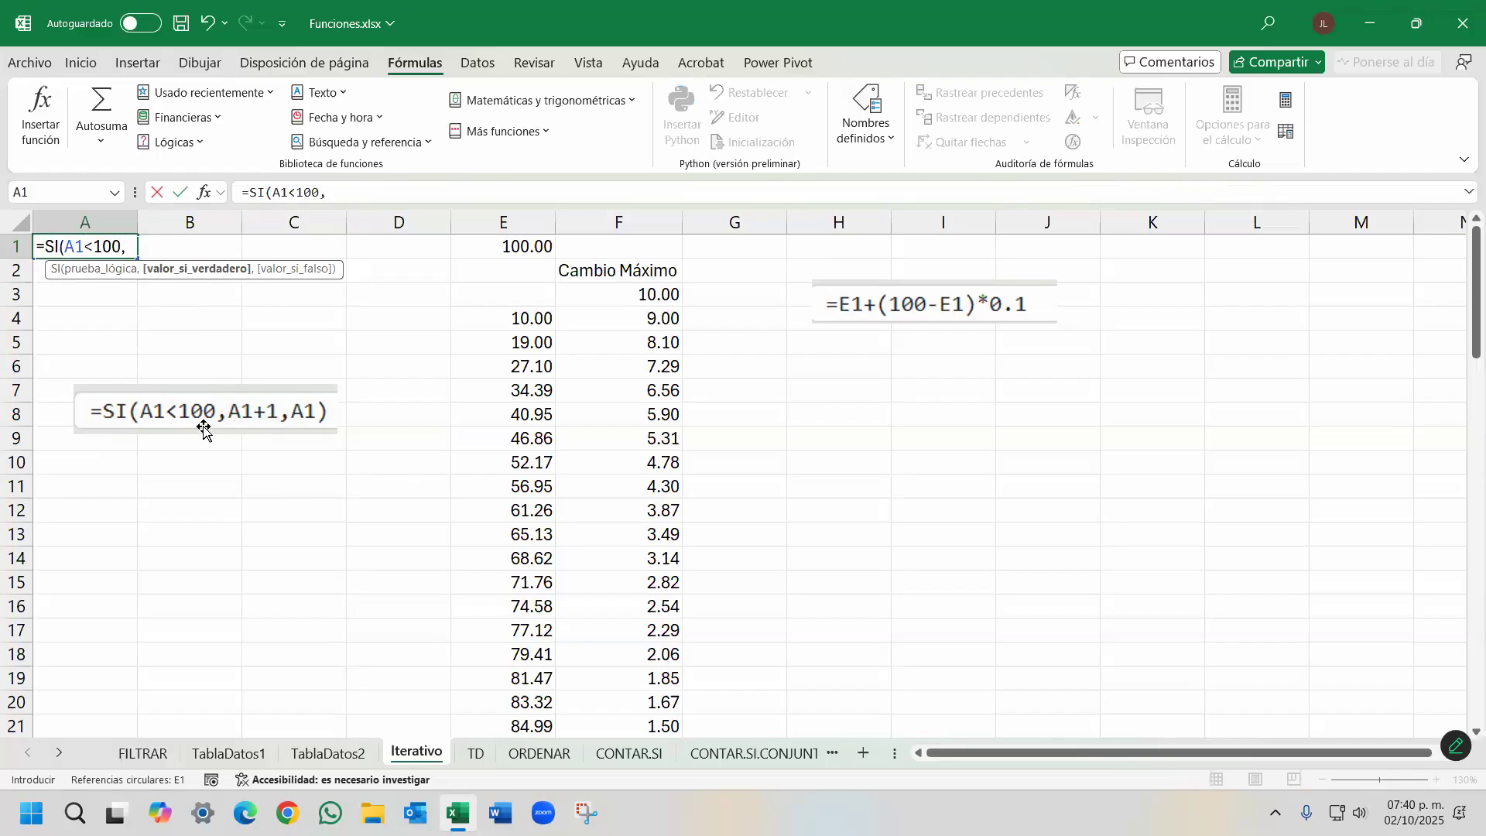
pyautogui.moveTo(64, 245); pyautogui.dragTo(122, 246)
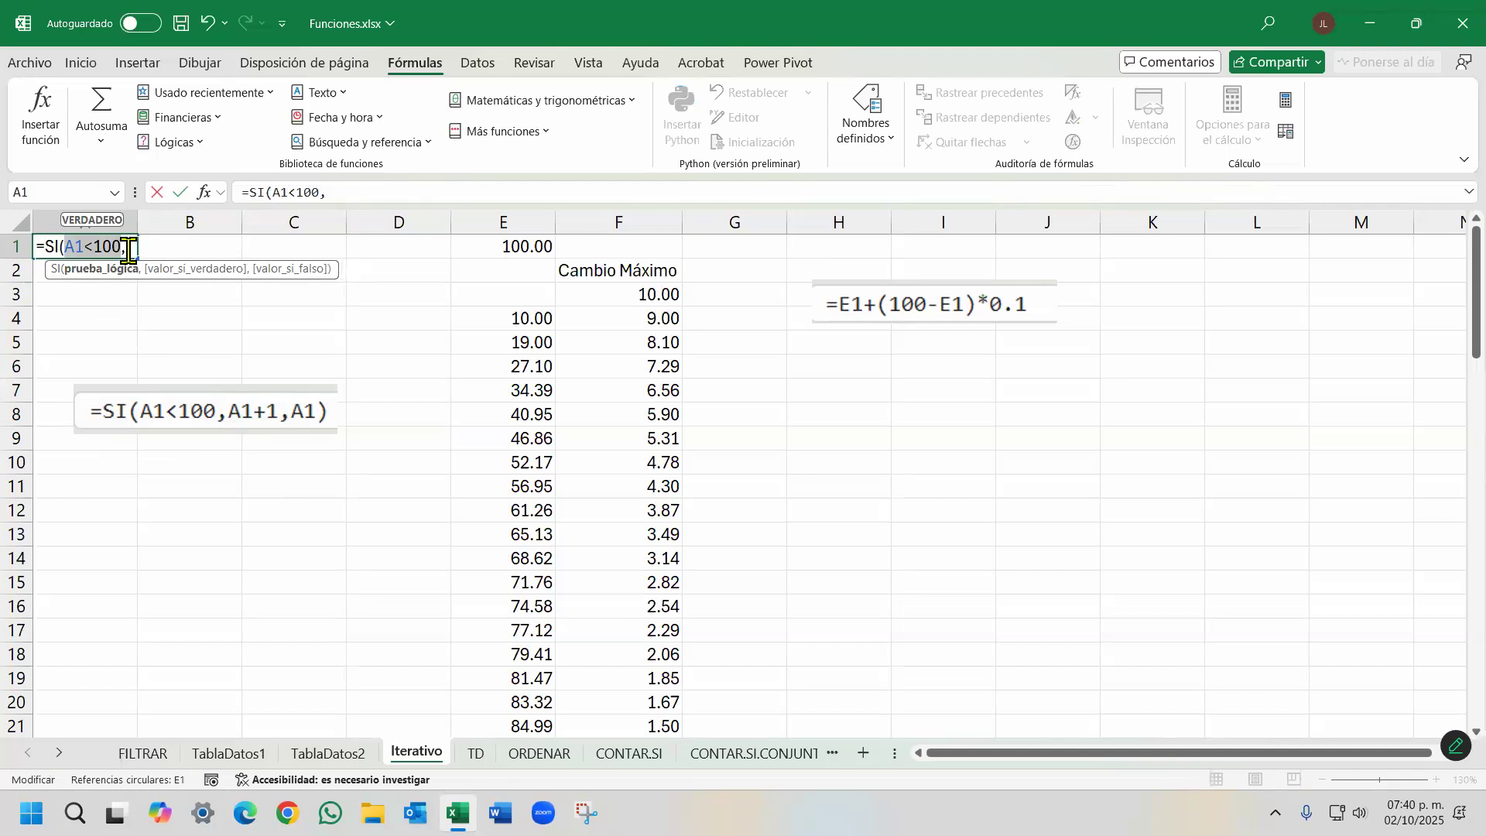
pyautogui.press('End')
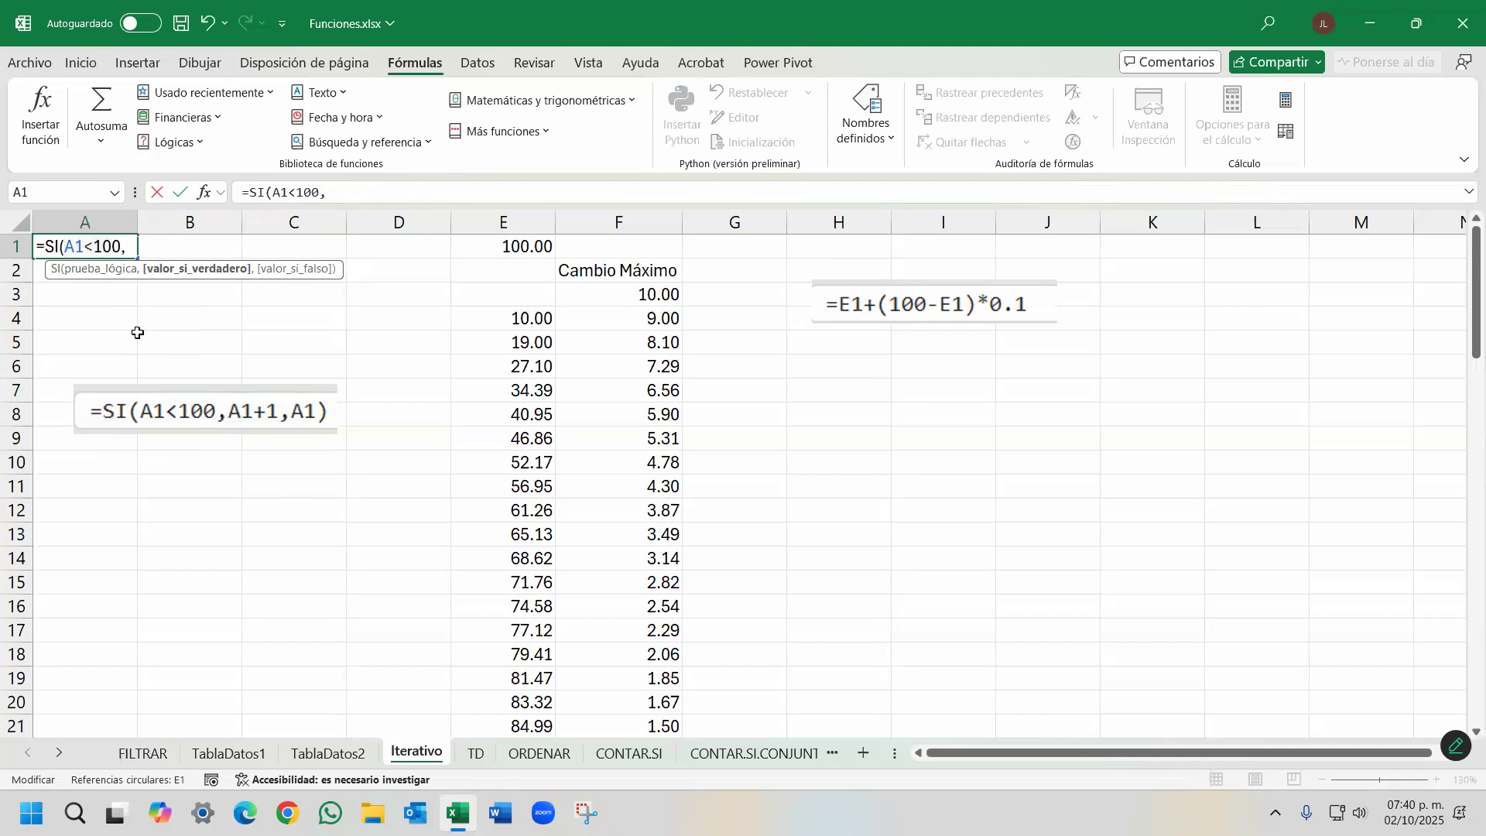
pyautogui.write('A1+1,')
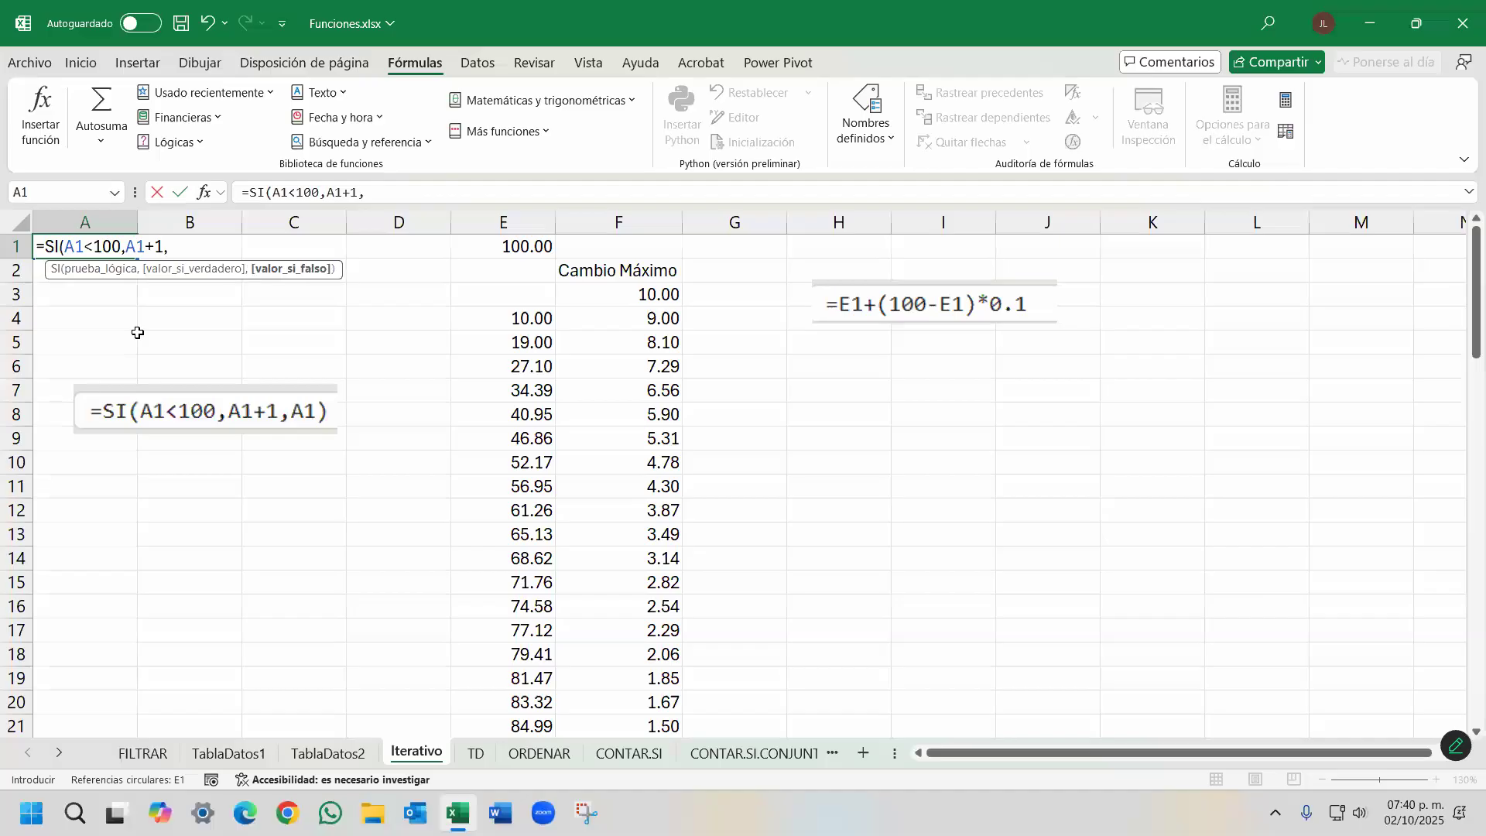
pyautogui.press('Right')
pyautogui.press('Left')
pyautogui.write(')')
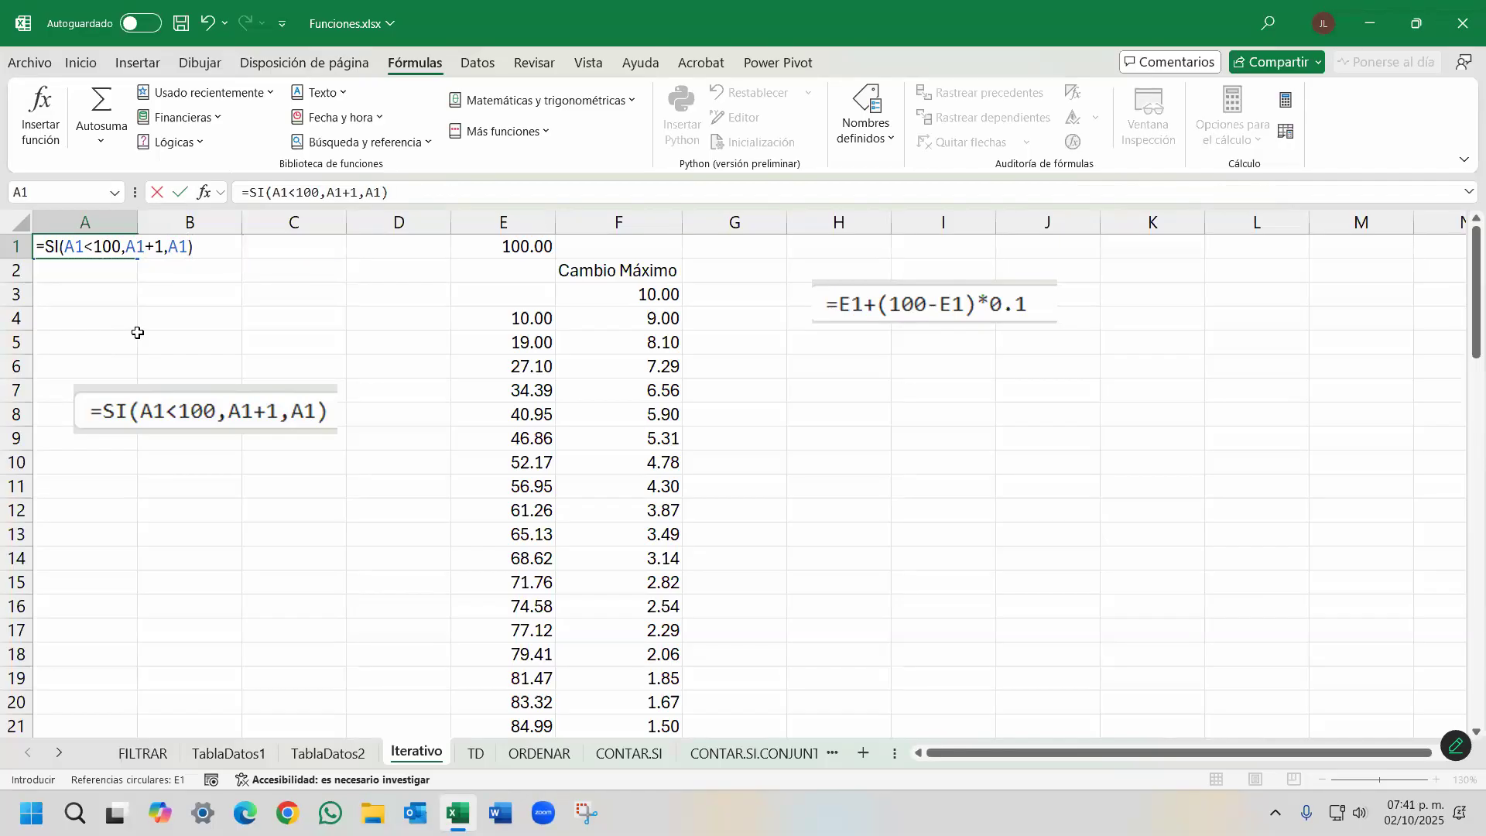
pyautogui.press('Return')
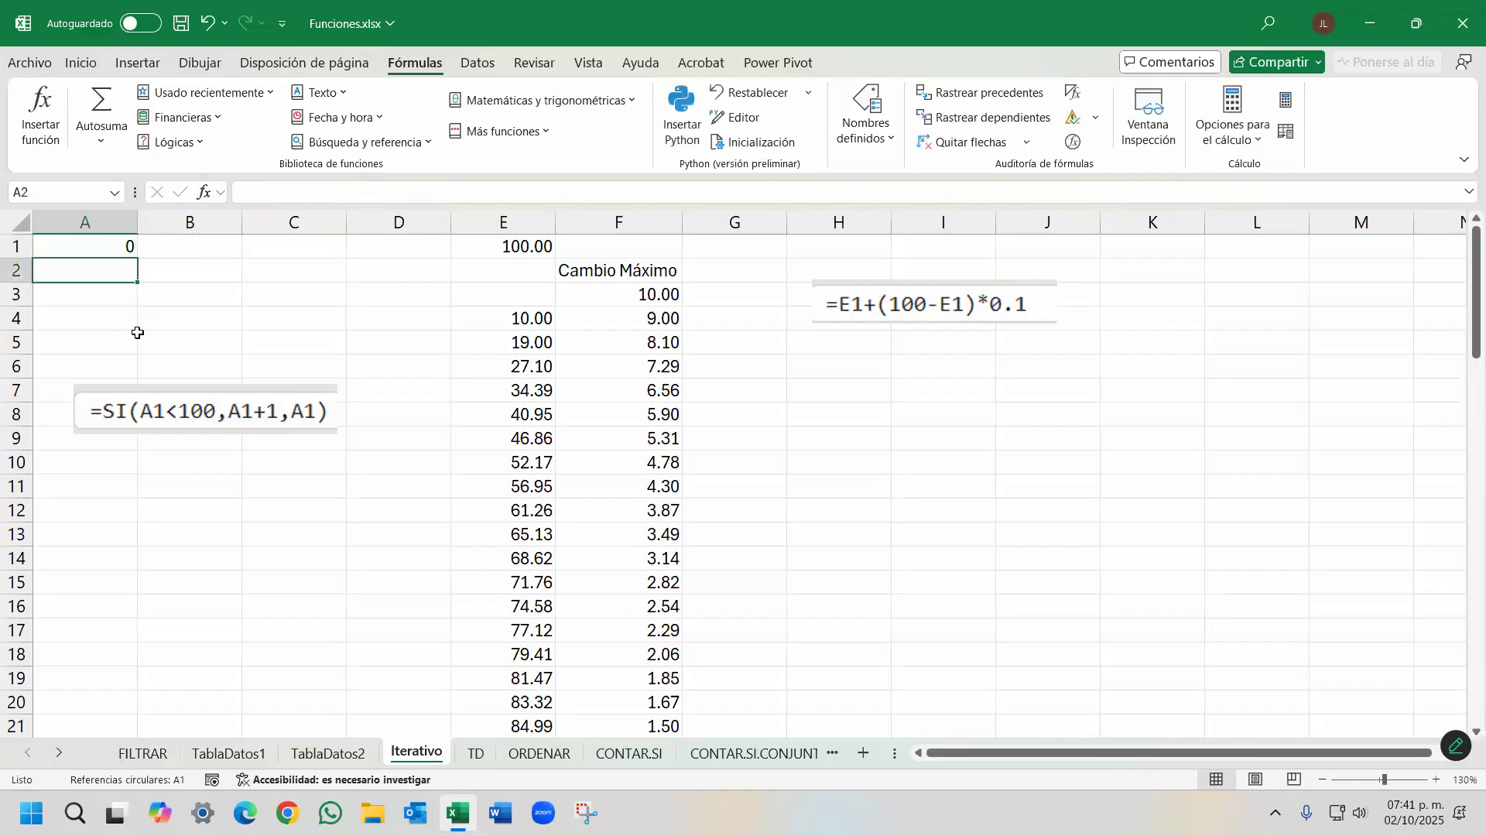
# Examine the workbook calculation mode and iterative calculation setting in the formula options, keeping cell A1 selected.
pyautogui.press('Up')
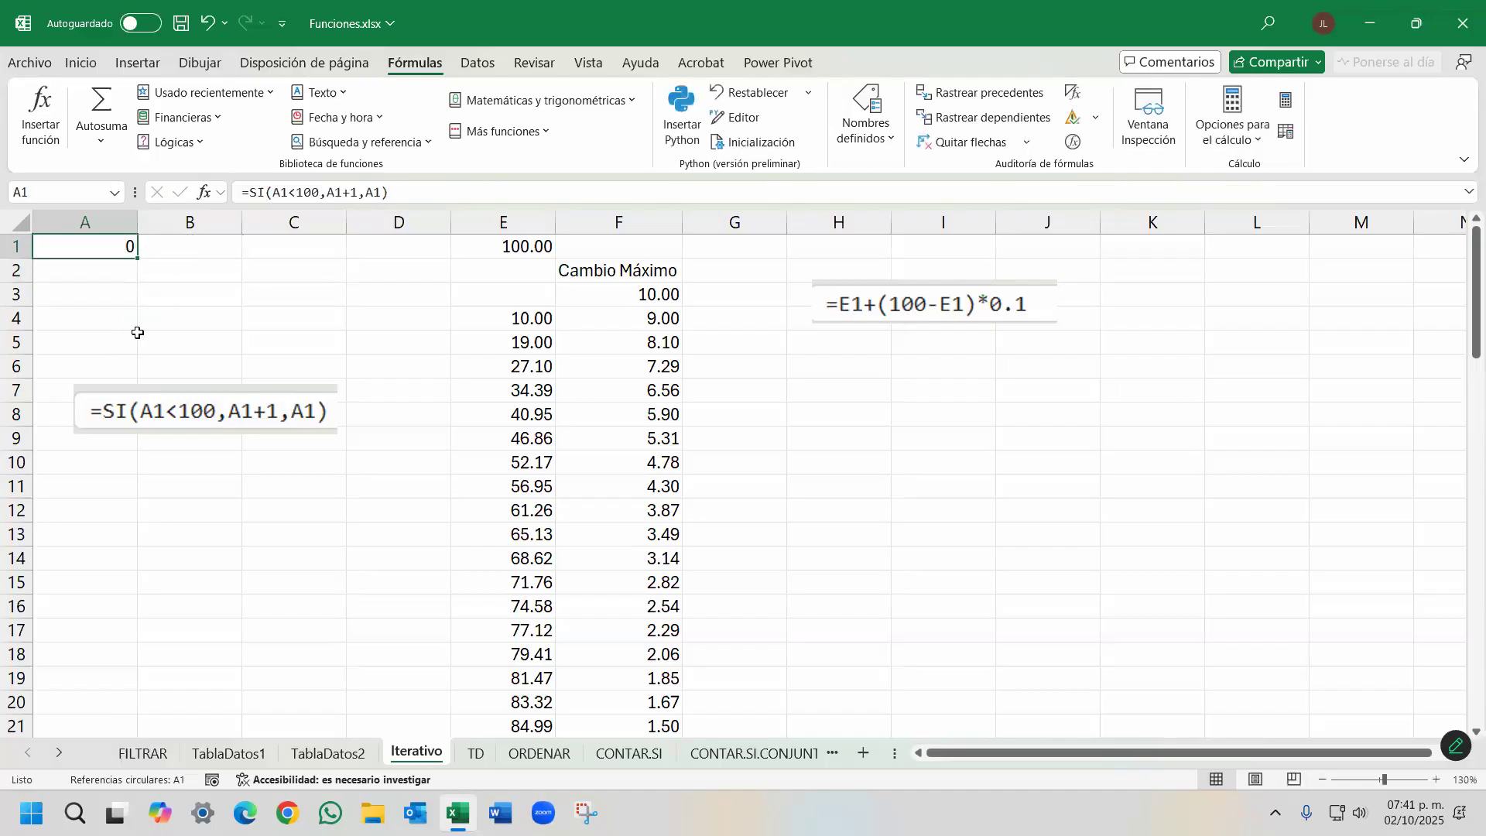
pyautogui.click(1230, 104)
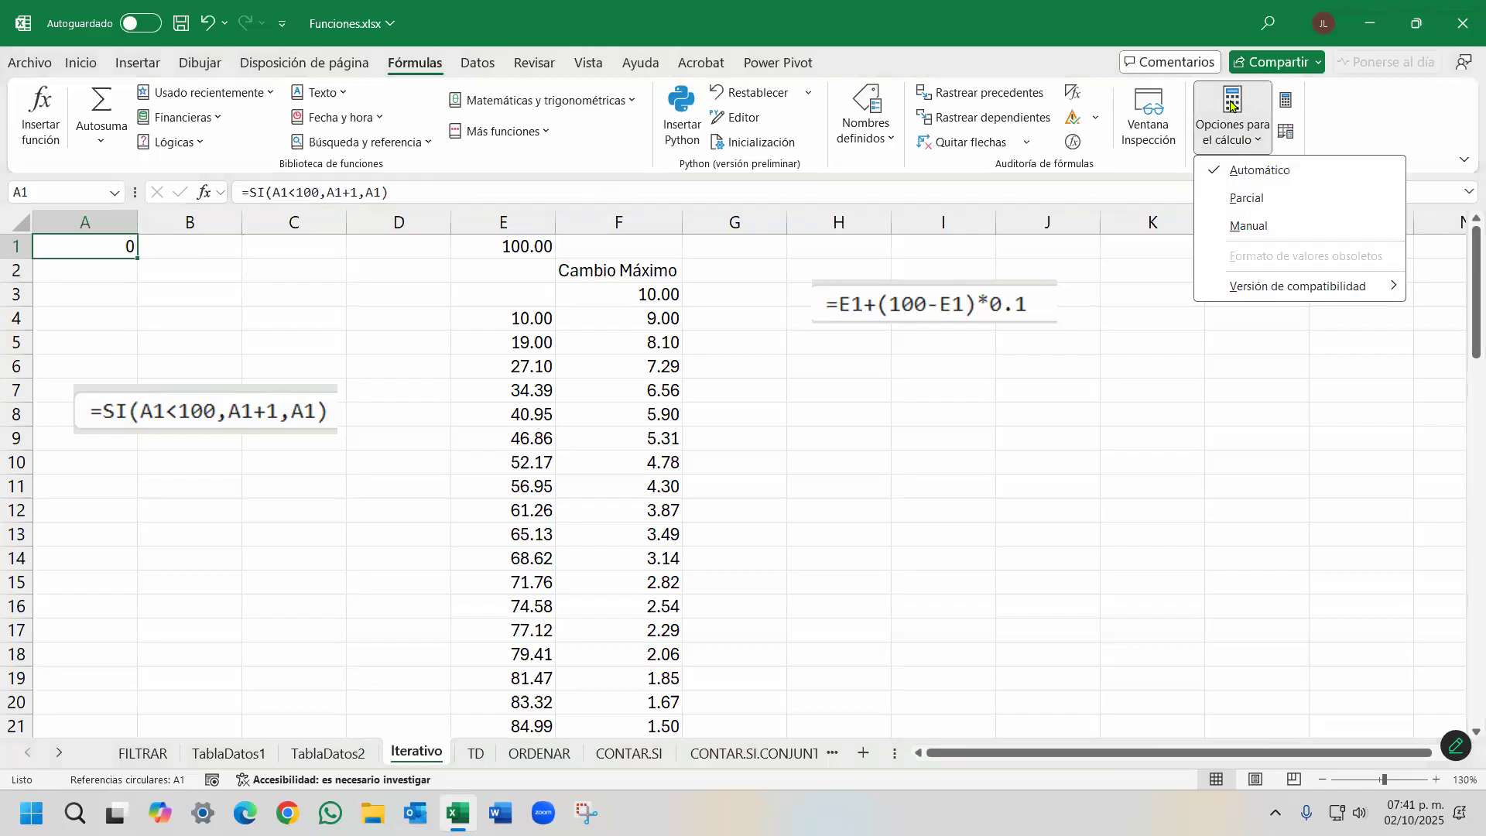
pyautogui.click(36, 68)
pyautogui.click(36, 68)
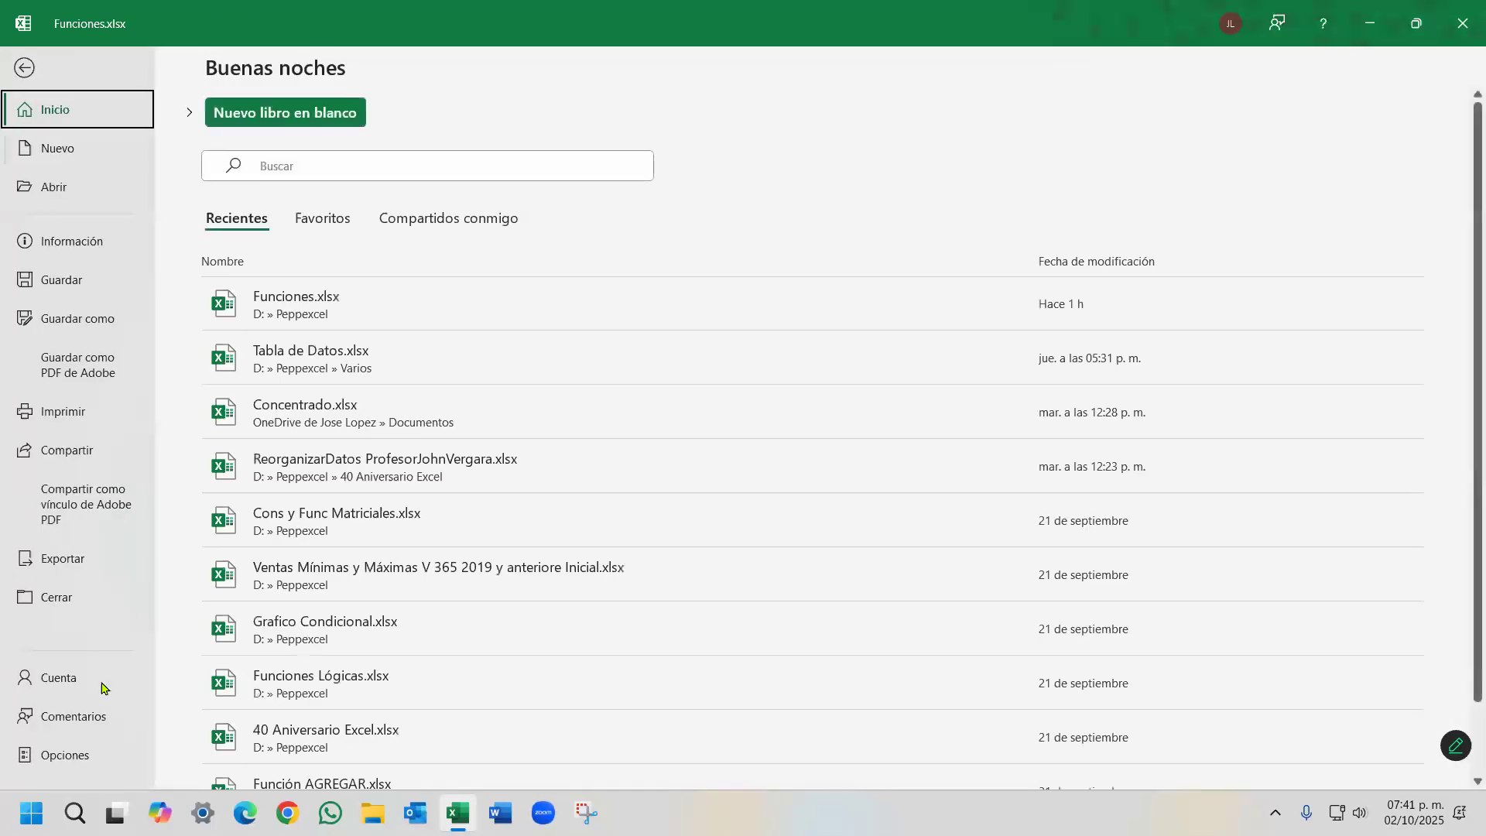
pyautogui.click(72, 754)
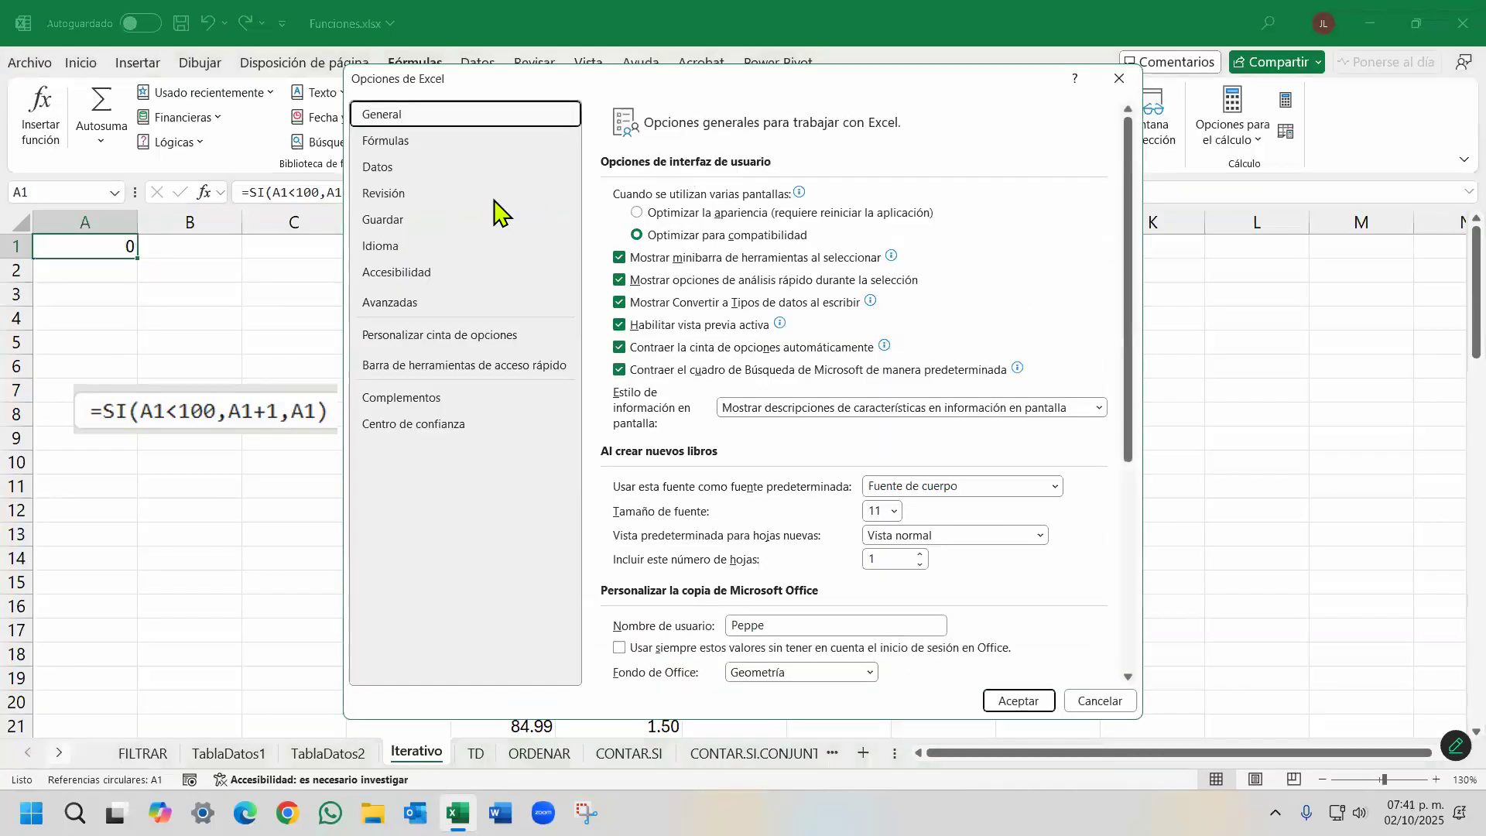
pyautogui.click(410, 141)
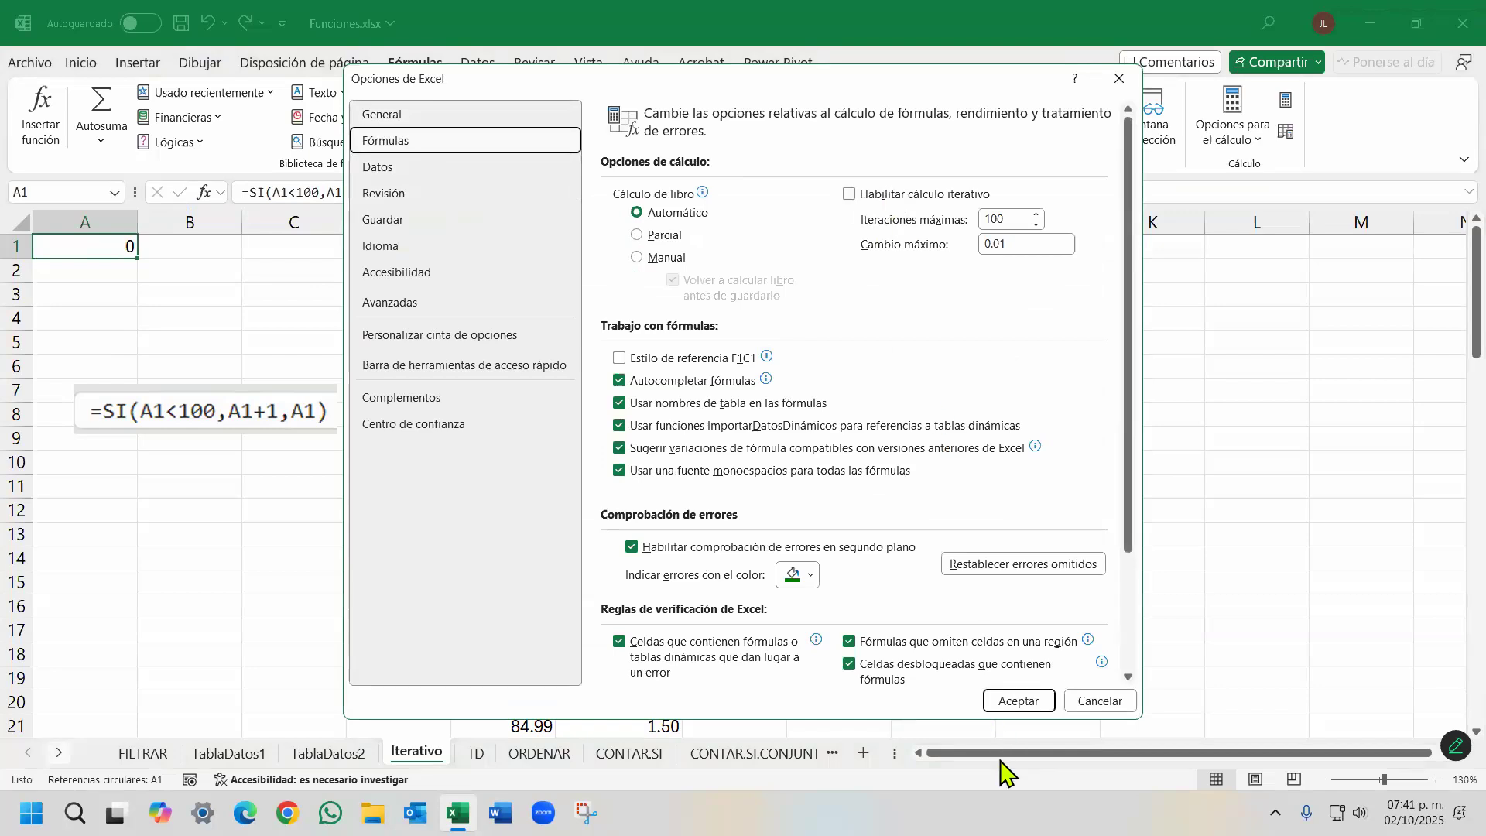
pyautogui.click(1011, 700)
pyautogui.click(109, 273)
pyautogui.click(112, 247)
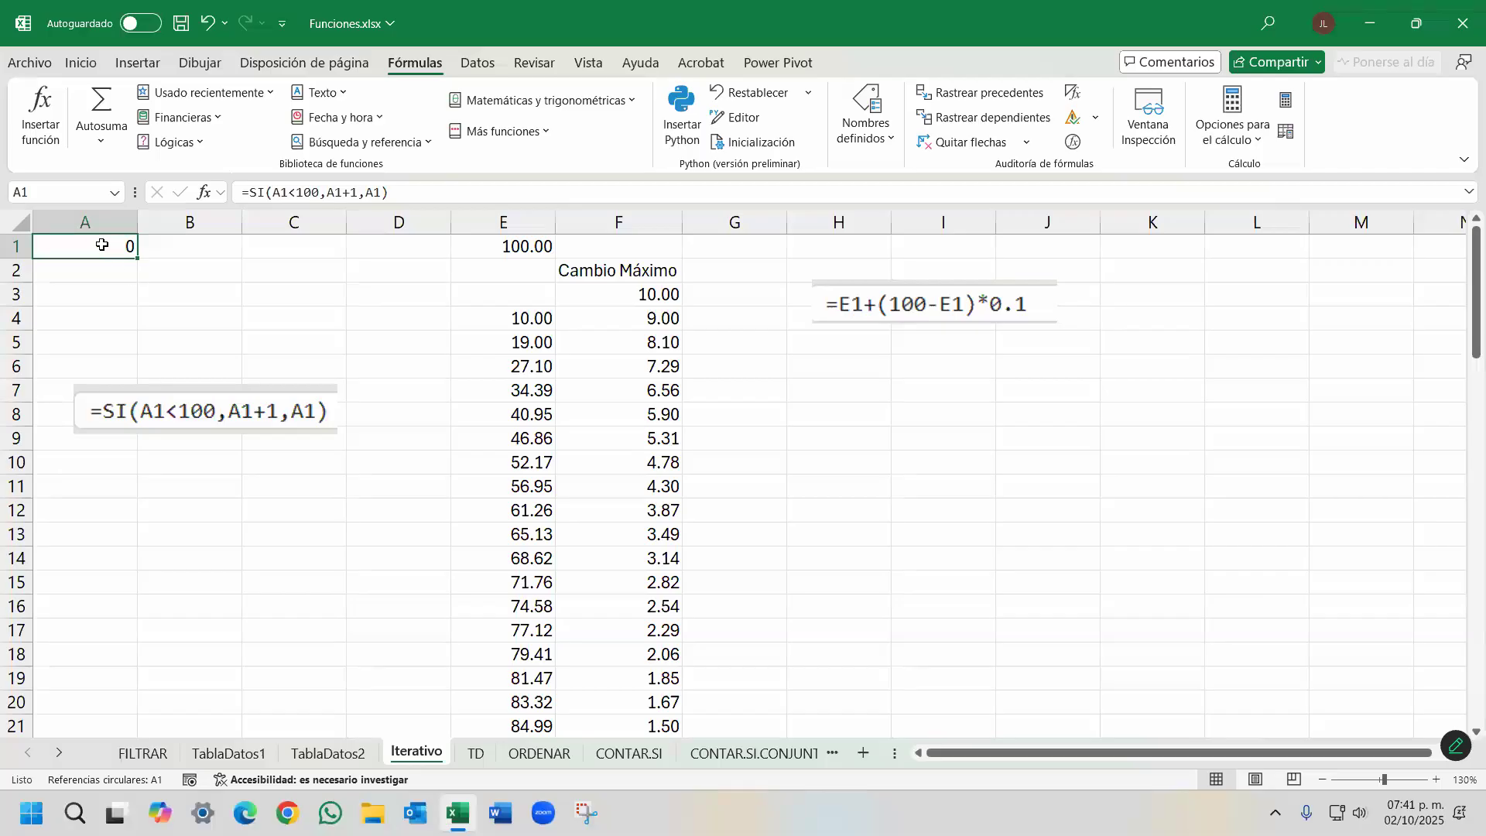
# Enable iterative calculation in the formula options and apply it to the workbook.
pyautogui.click(39, 63)
pyautogui.click(63, 756)
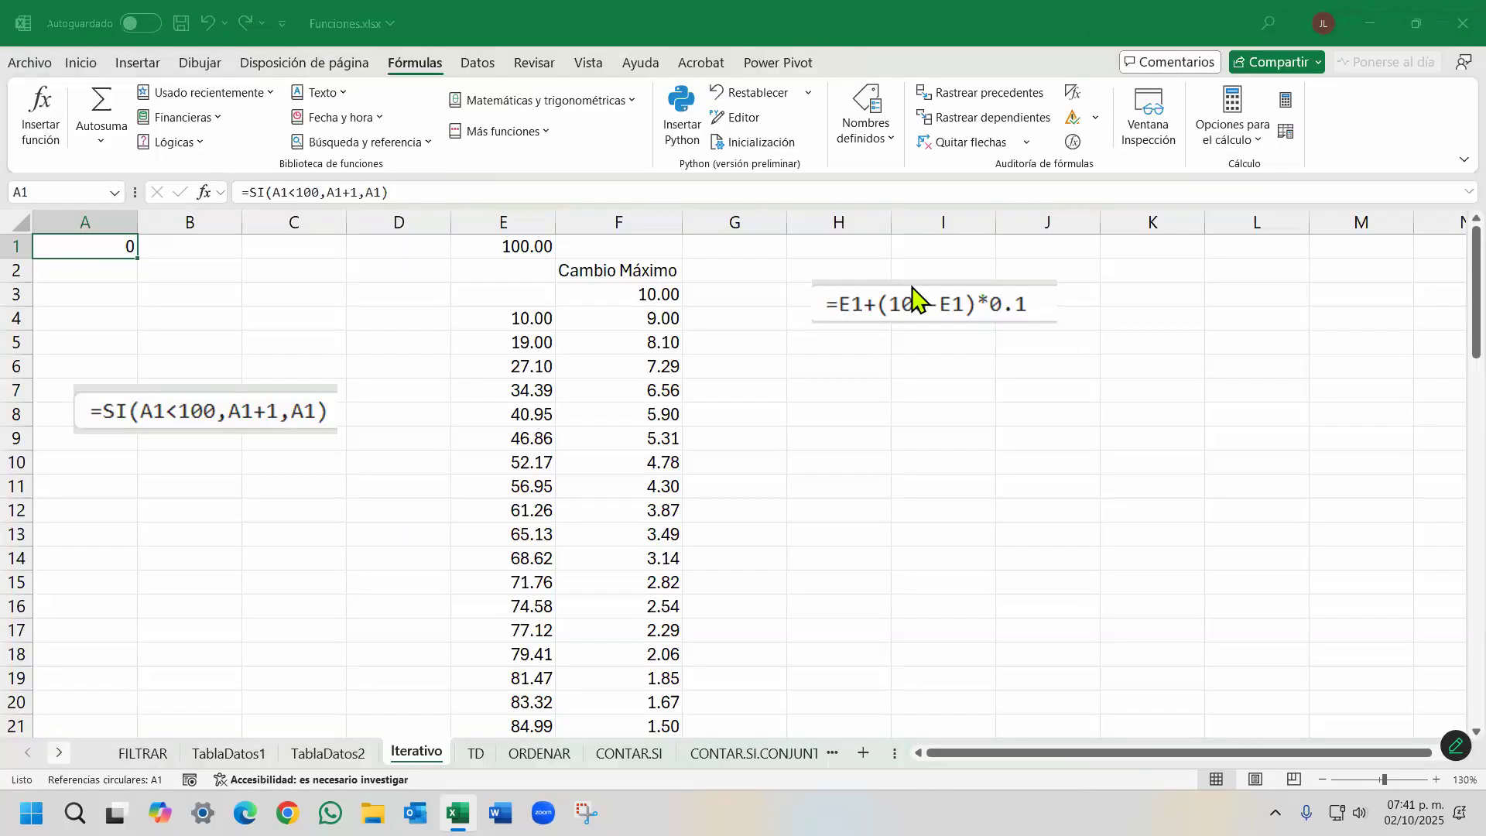
pyautogui.click(445, 142)
pyautogui.click(850, 194)
pyautogui.click(1018, 700)
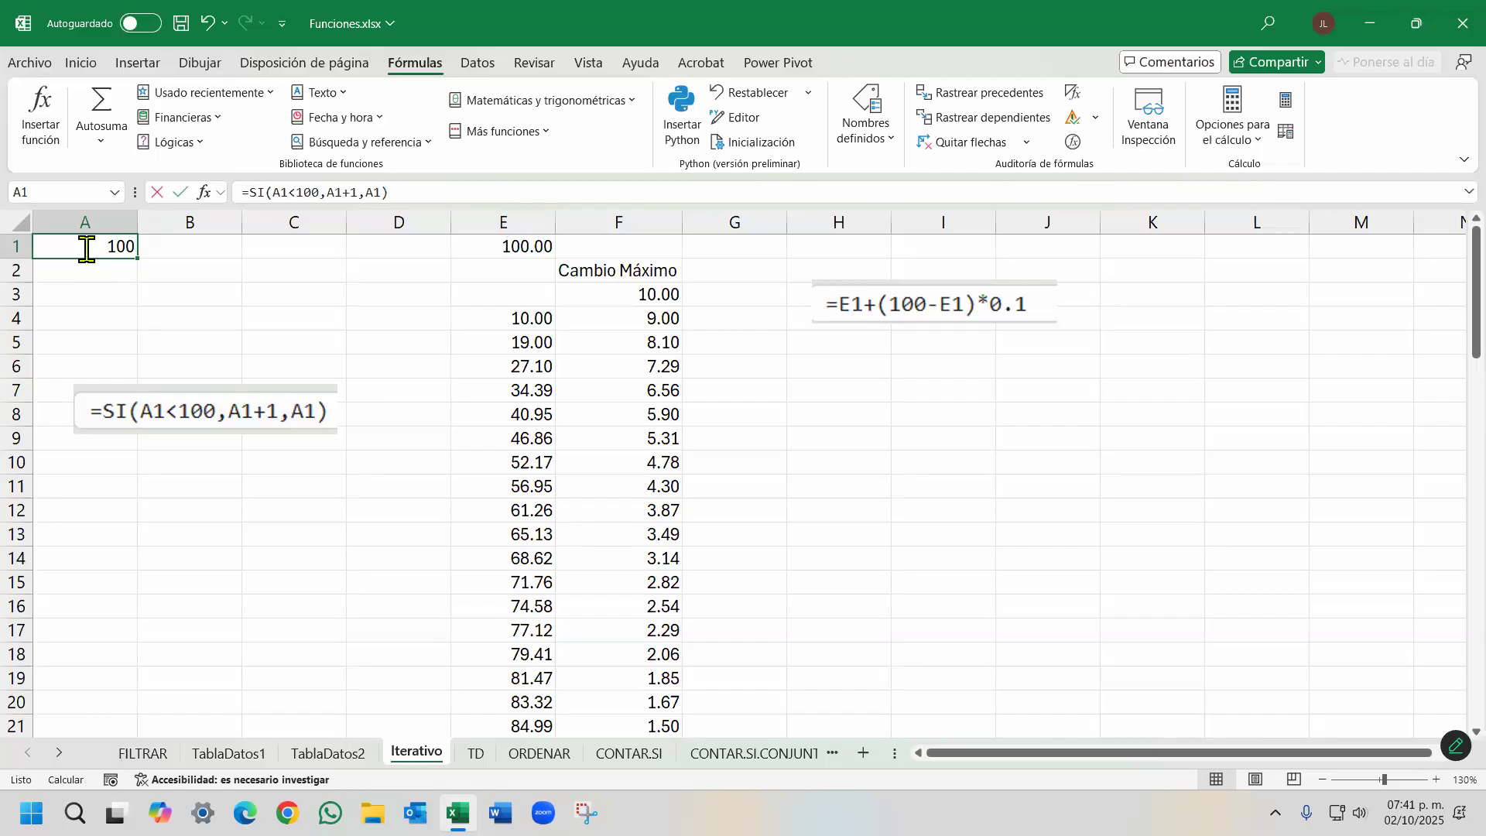
# Inspect the formula in cell A1 in edit mode and commit it again.
pyautogui.doubleClick(84, 247)
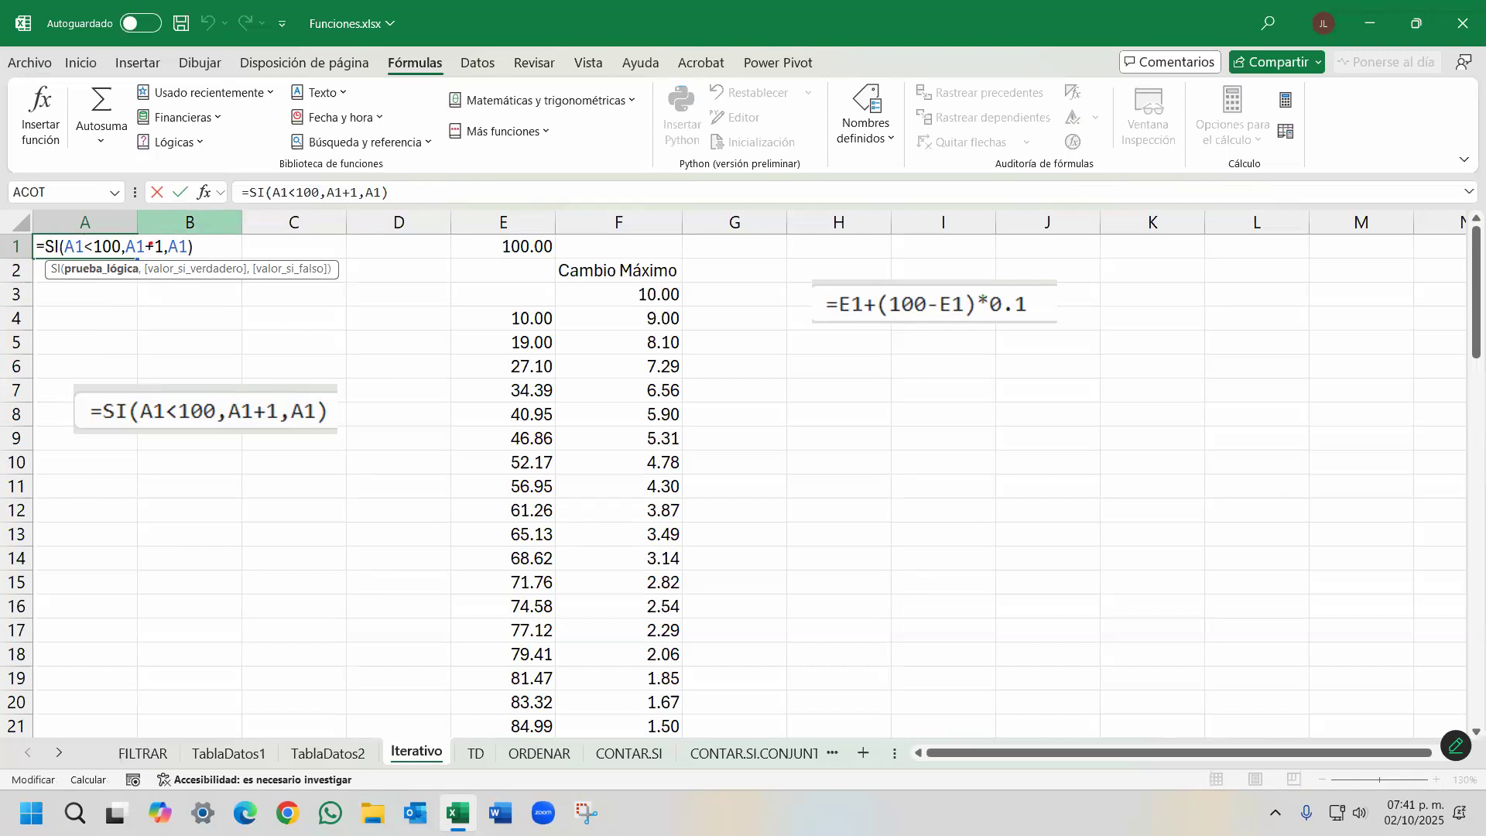
pyautogui.moveTo(170, 206); pyautogui.dragTo(152, 236)
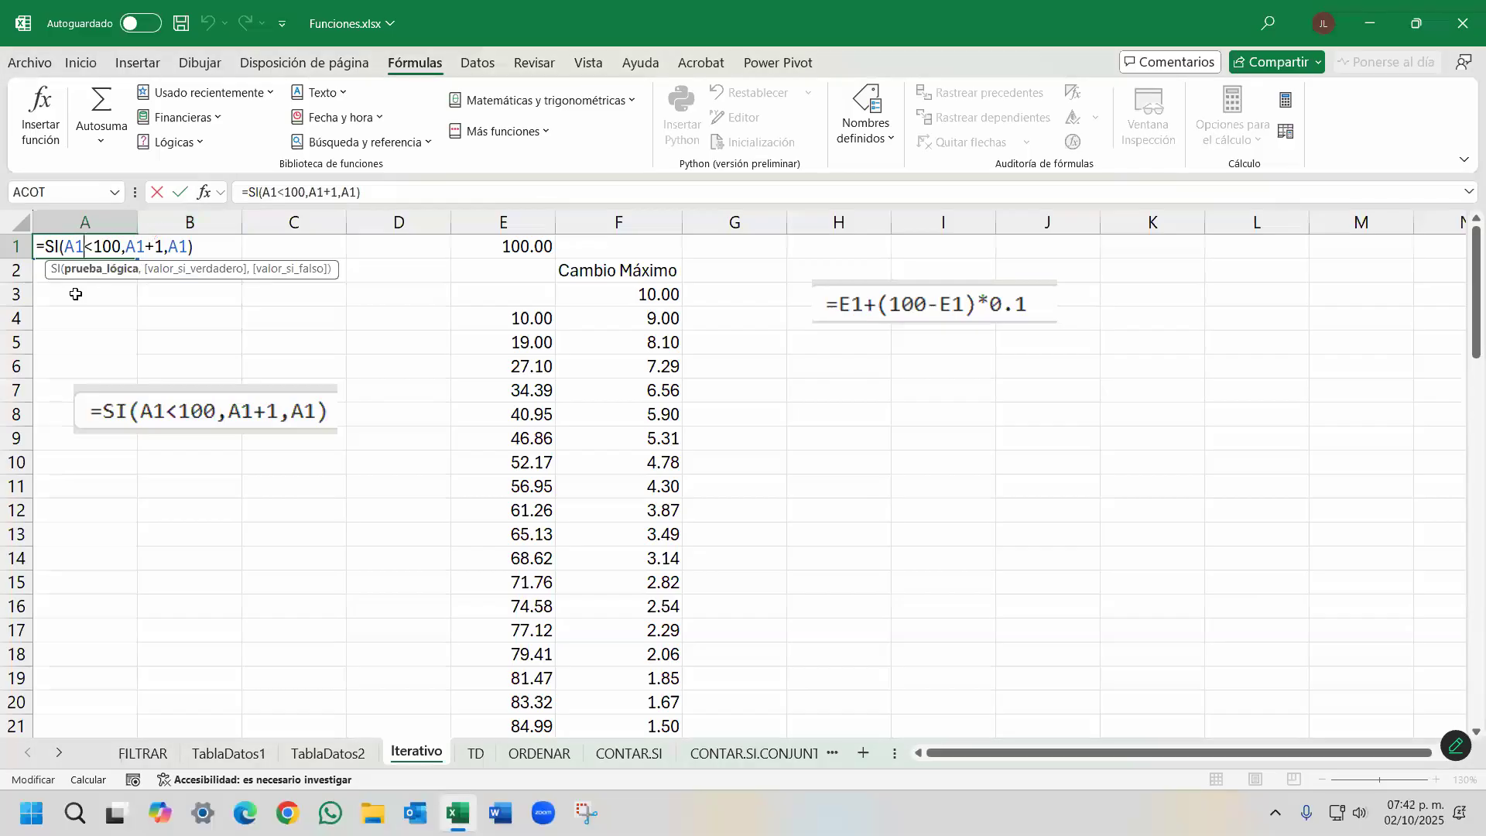
pyautogui.hotkey('ctrl', 'Return')
# Disable iterative calculation in the formula options and acknowledge the circular reference warning.
pyautogui.click(28, 63)
pyautogui.click(65, 755)
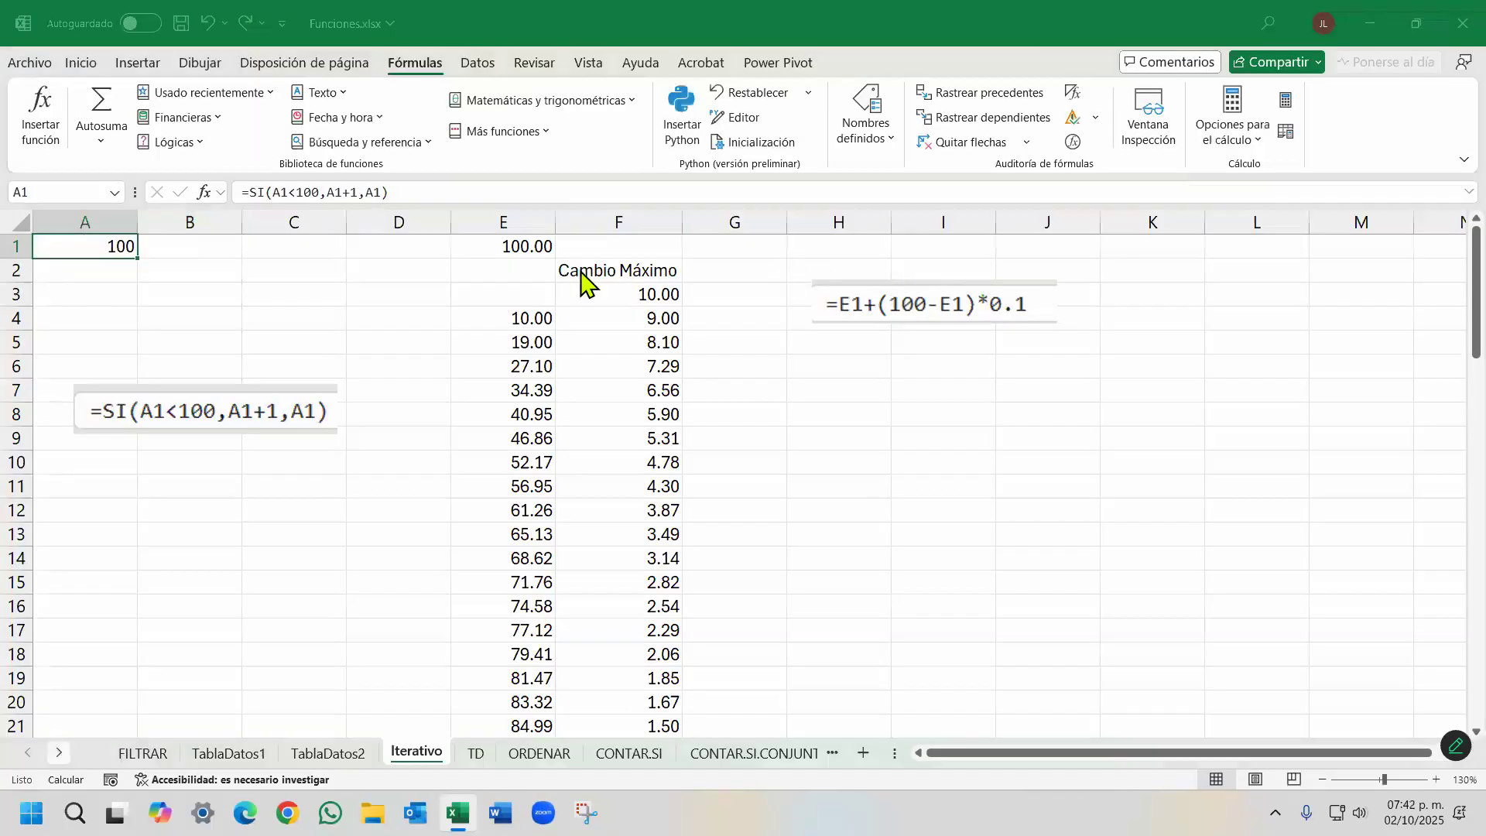
pyautogui.click(443, 142)
pyautogui.click(860, 195)
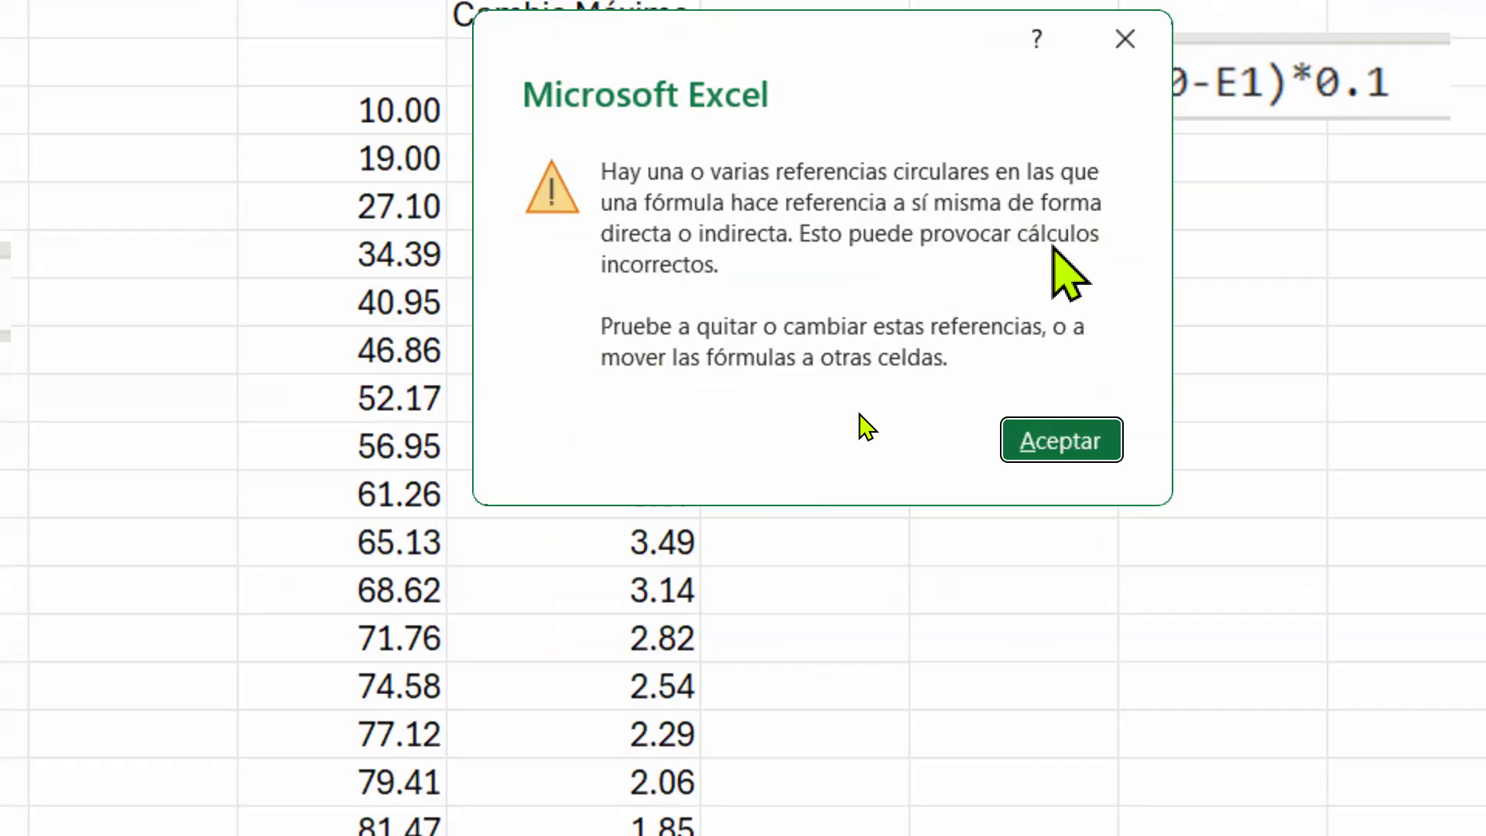
pyautogui.click(1067, 434)
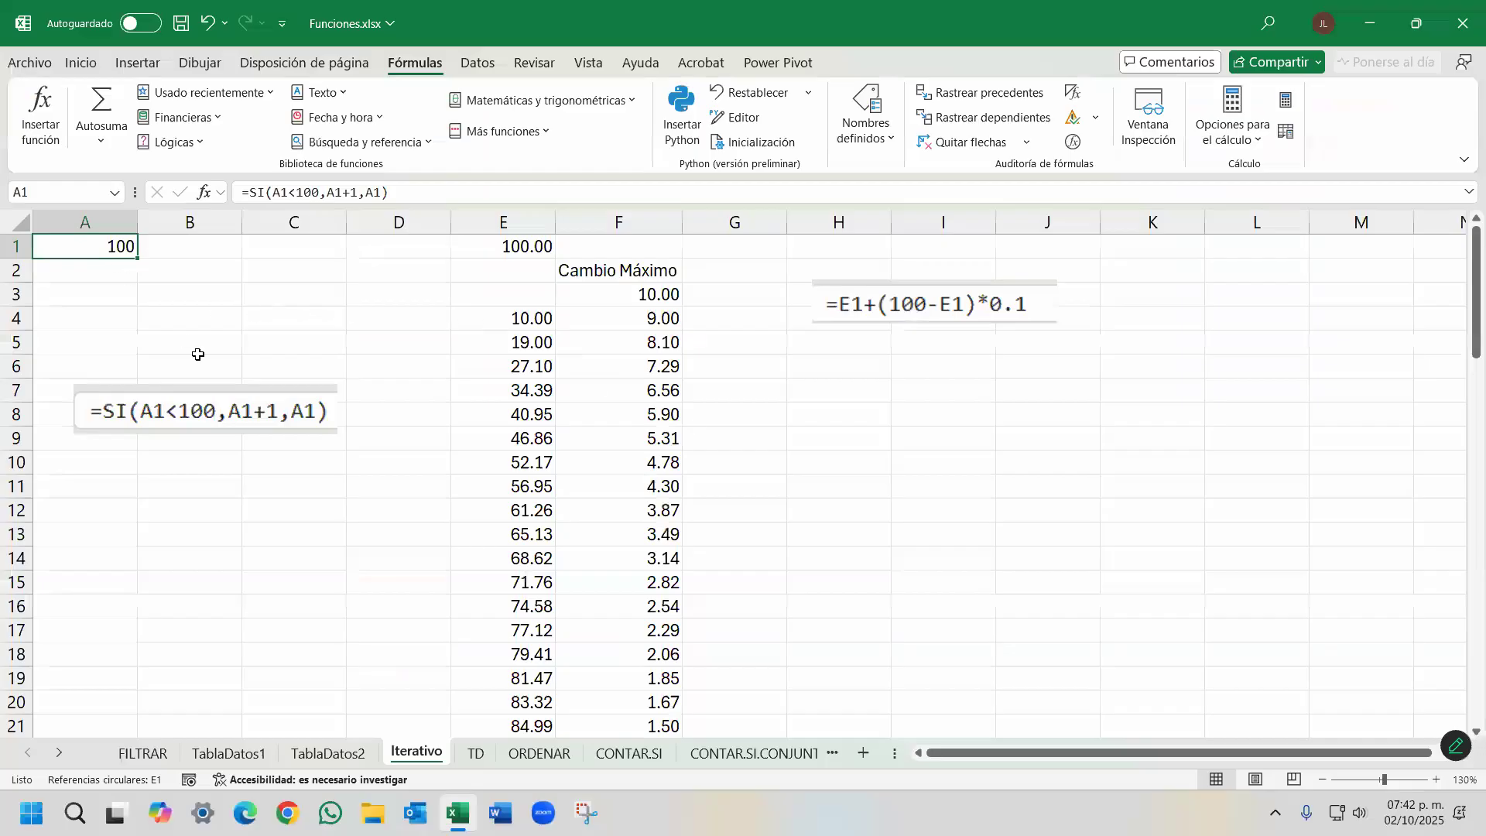
# Preview enabling iterative calculation in the formula options, examine the maximum iterations and maximum change settings, and close without applying.
pyautogui.click(31, 64)
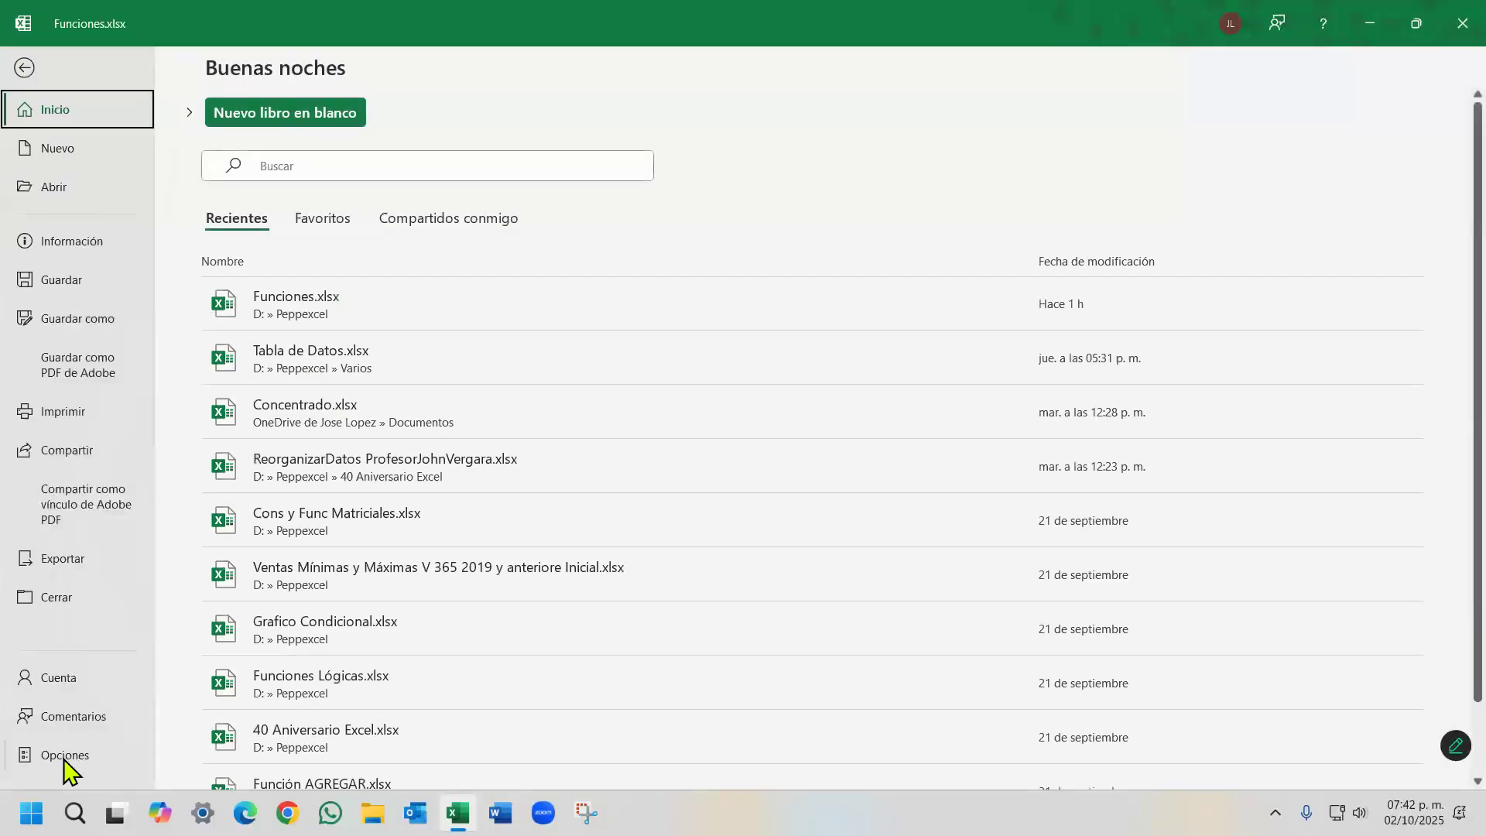
pyautogui.click(19, 754)
pyautogui.click(441, 145)
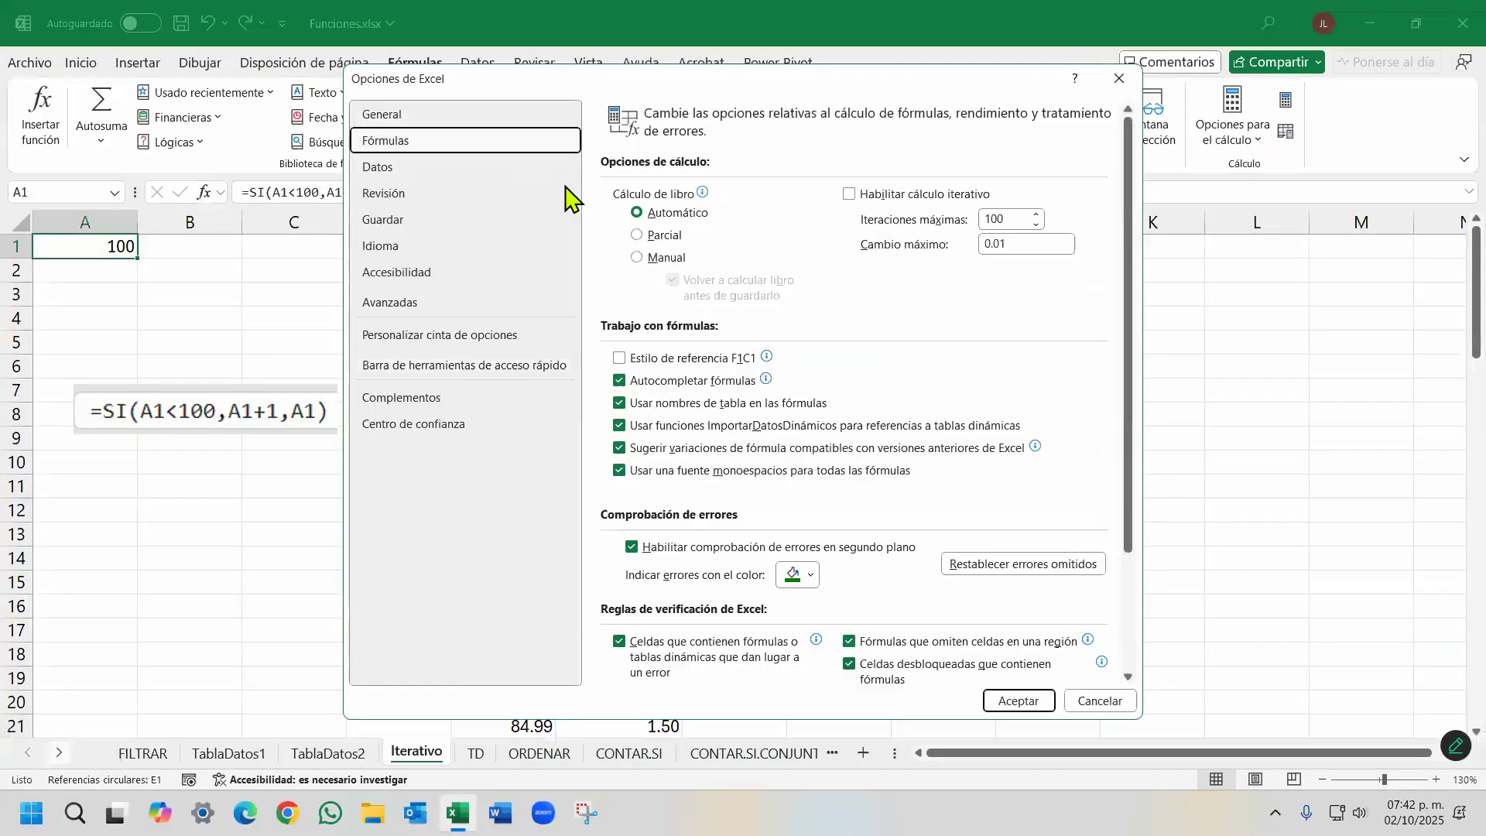
pyautogui.click(848, 194)
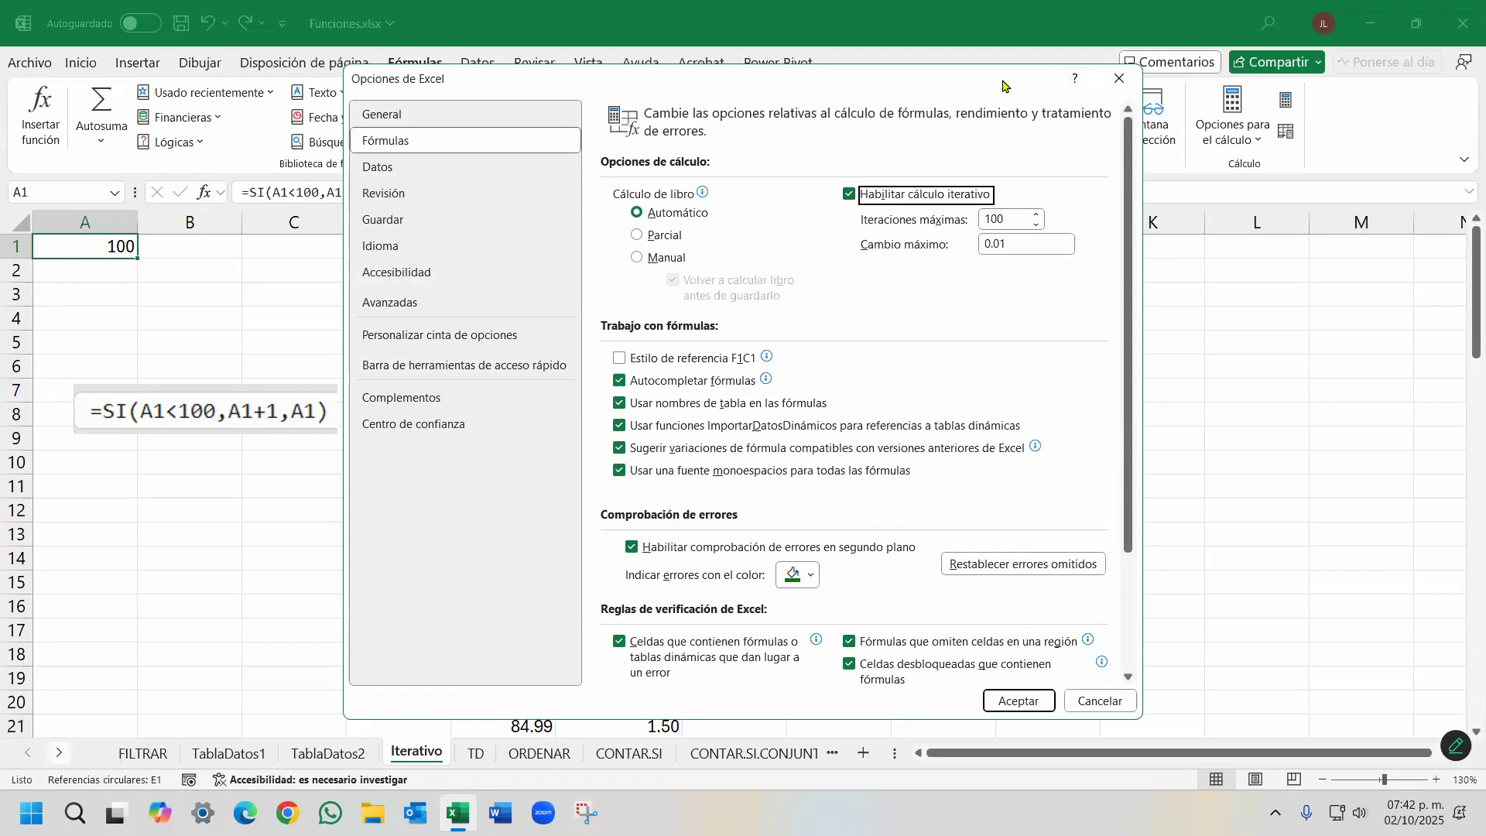
pyautogui.moveTo(1004, 92); pyautogui.dragTo(1094, 96)
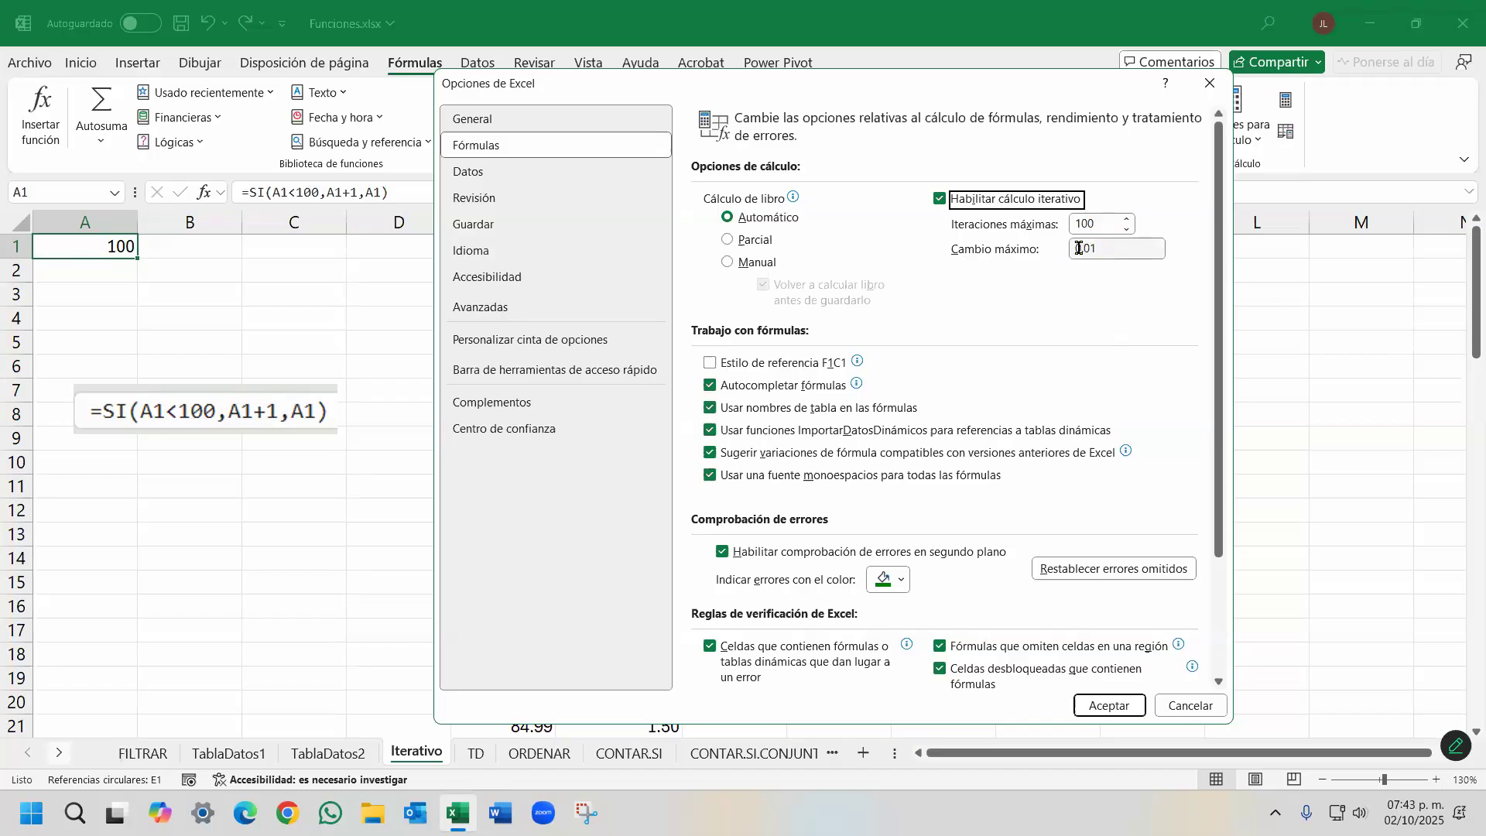
pyautogui.click(1211, 87)
# Clear the formula from cell E1 and check the iterative calculation setting in the formula options.
pyautogui.click(499, 253)
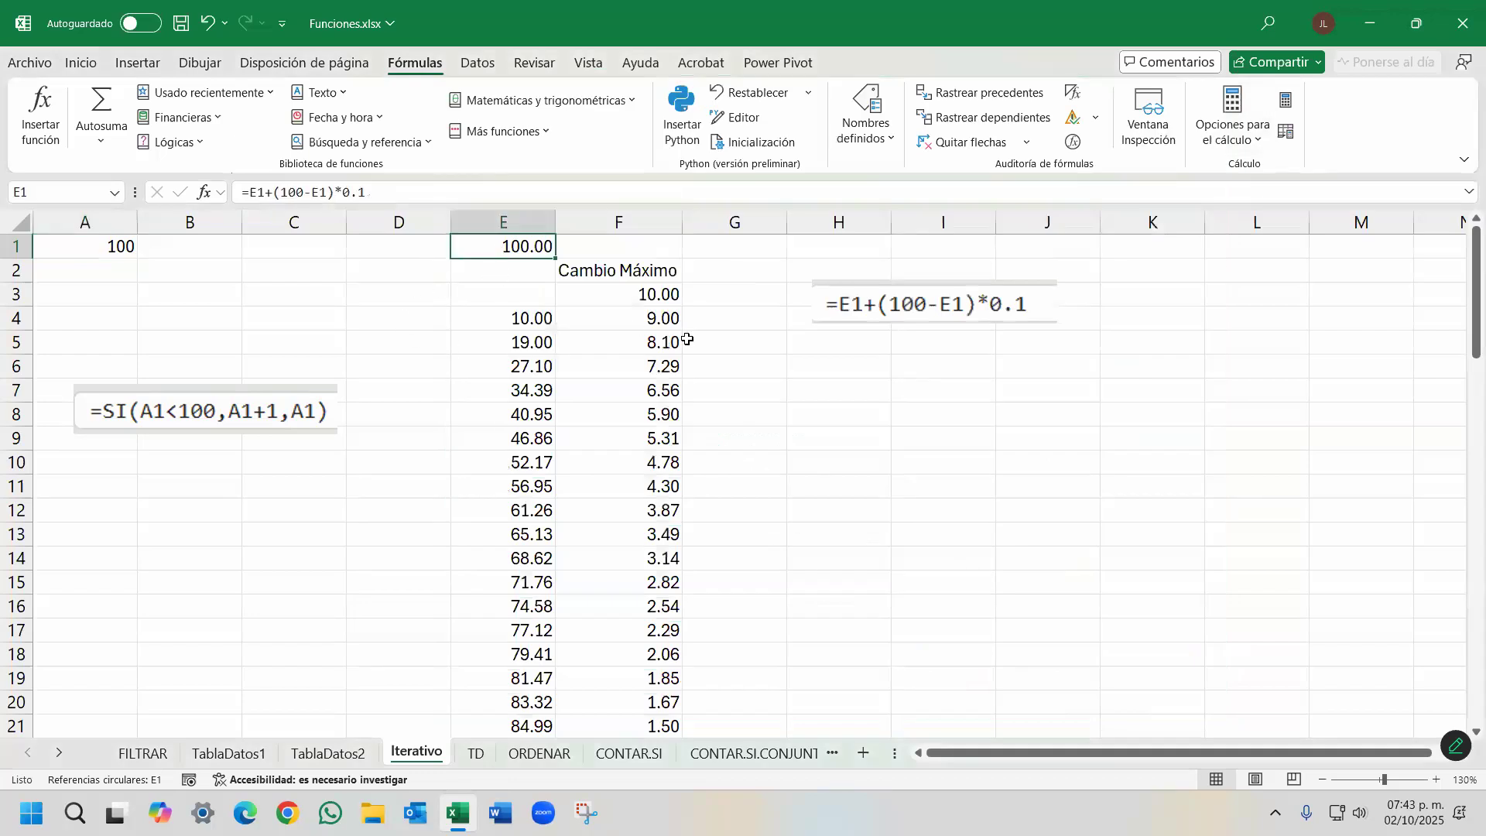
pyautogui.press('Delete')
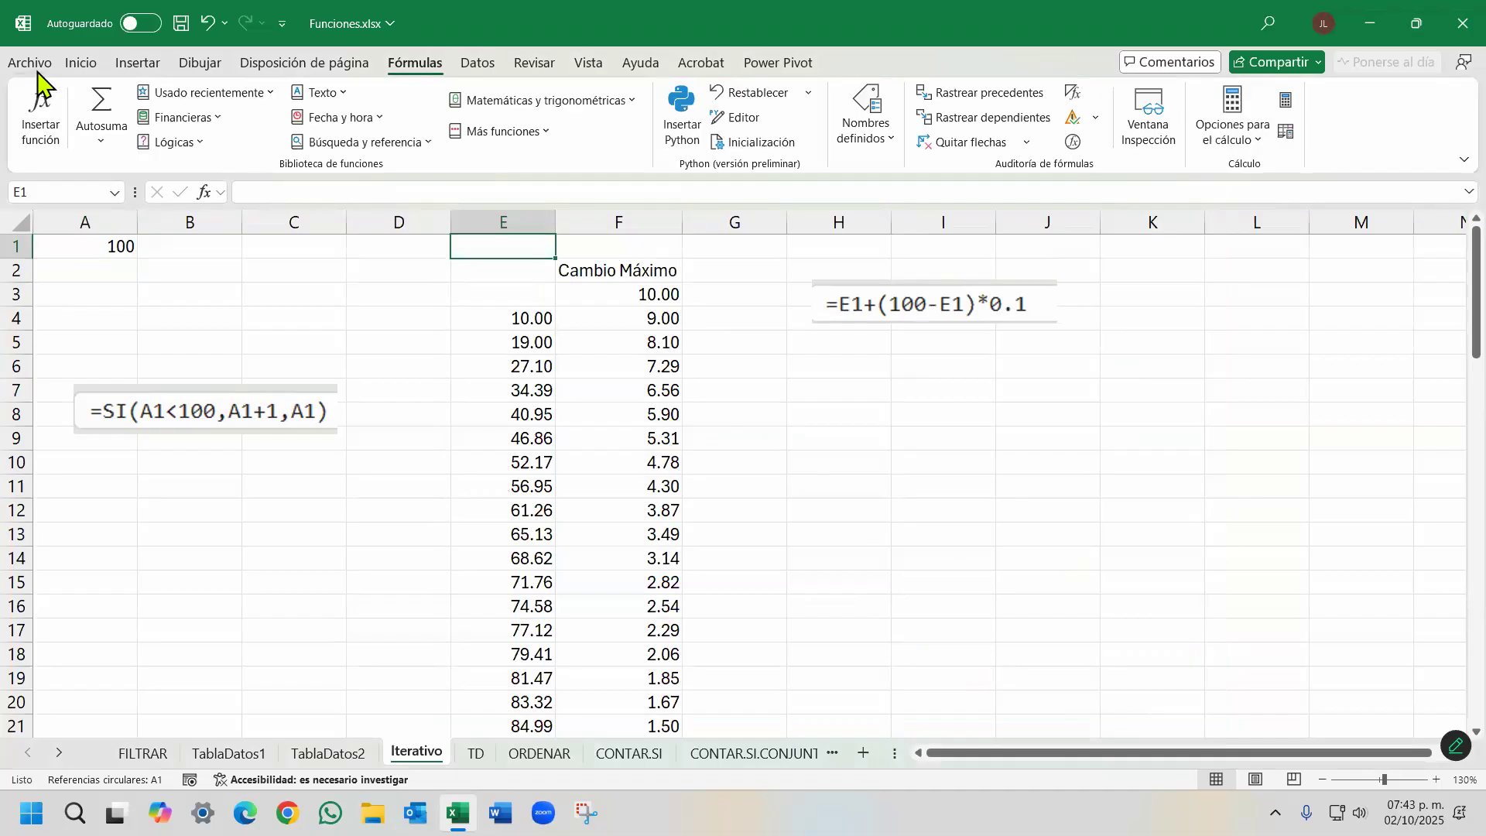
pyautogui.hotkey('alt', 'a')
pyautogui.click(47, 755)
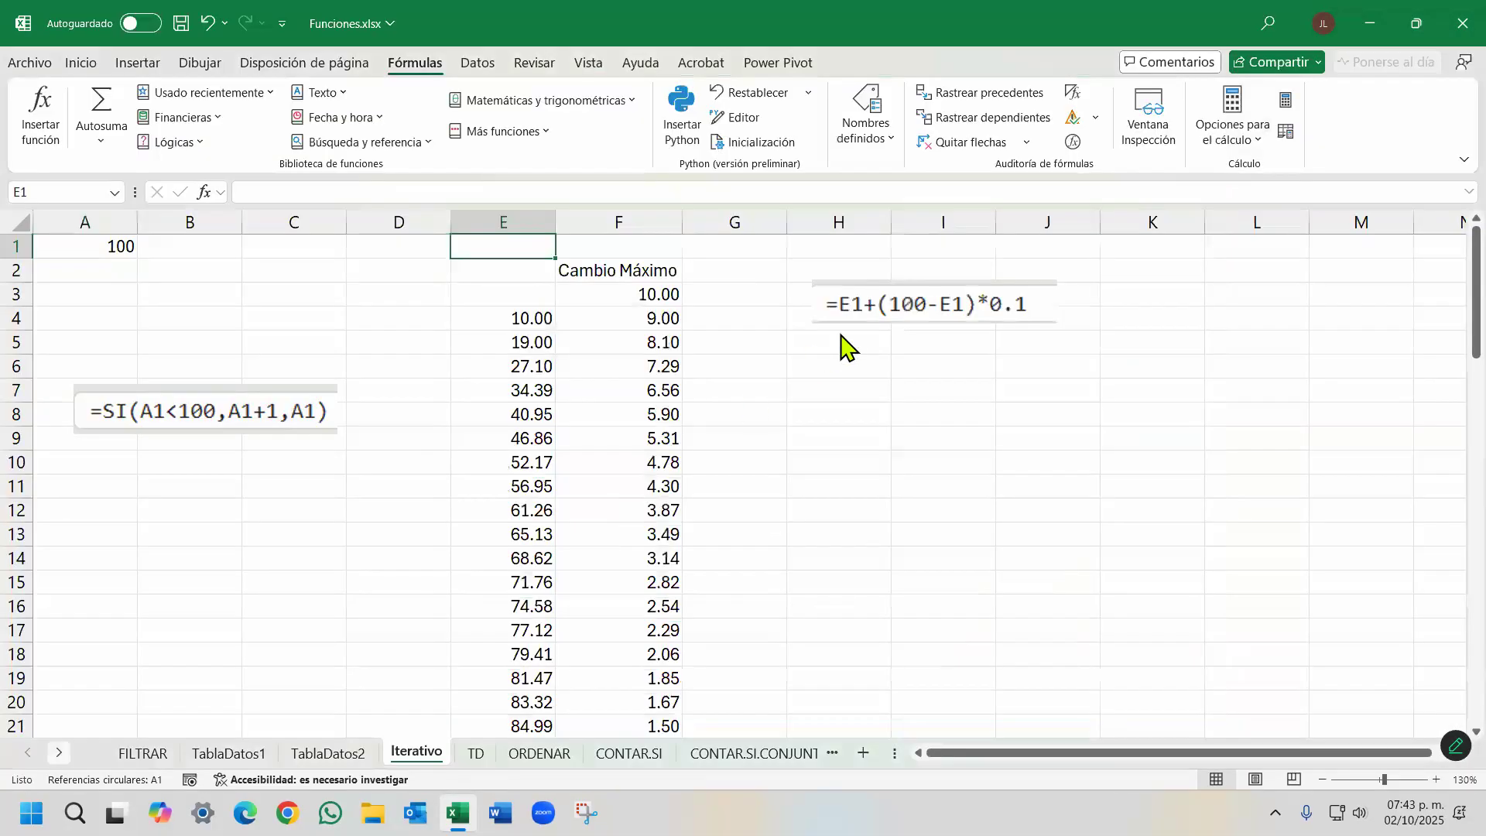
pyautogui.click(433, 143)
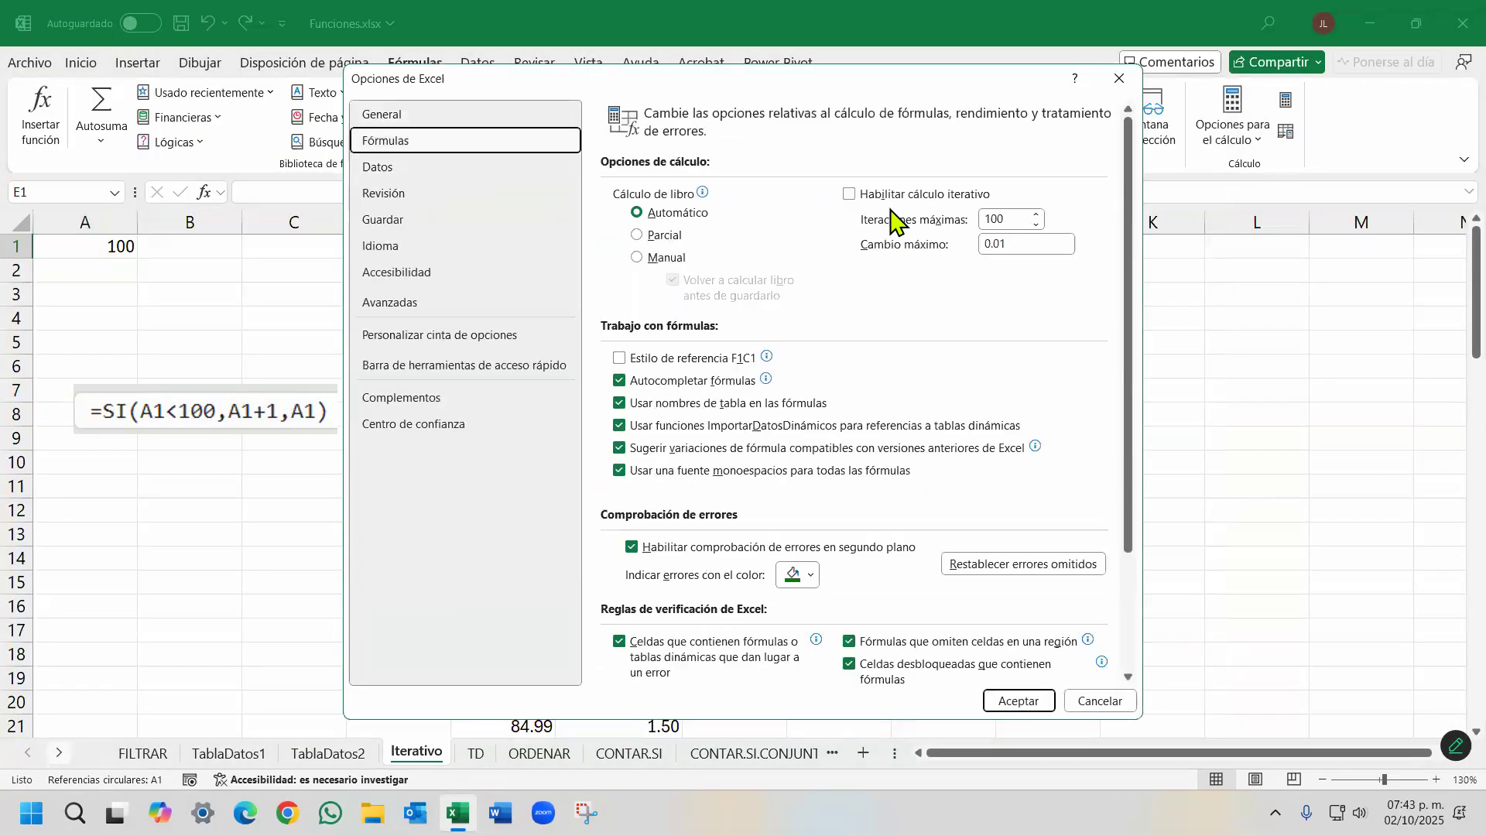
pyautogui.click(1013, 702)
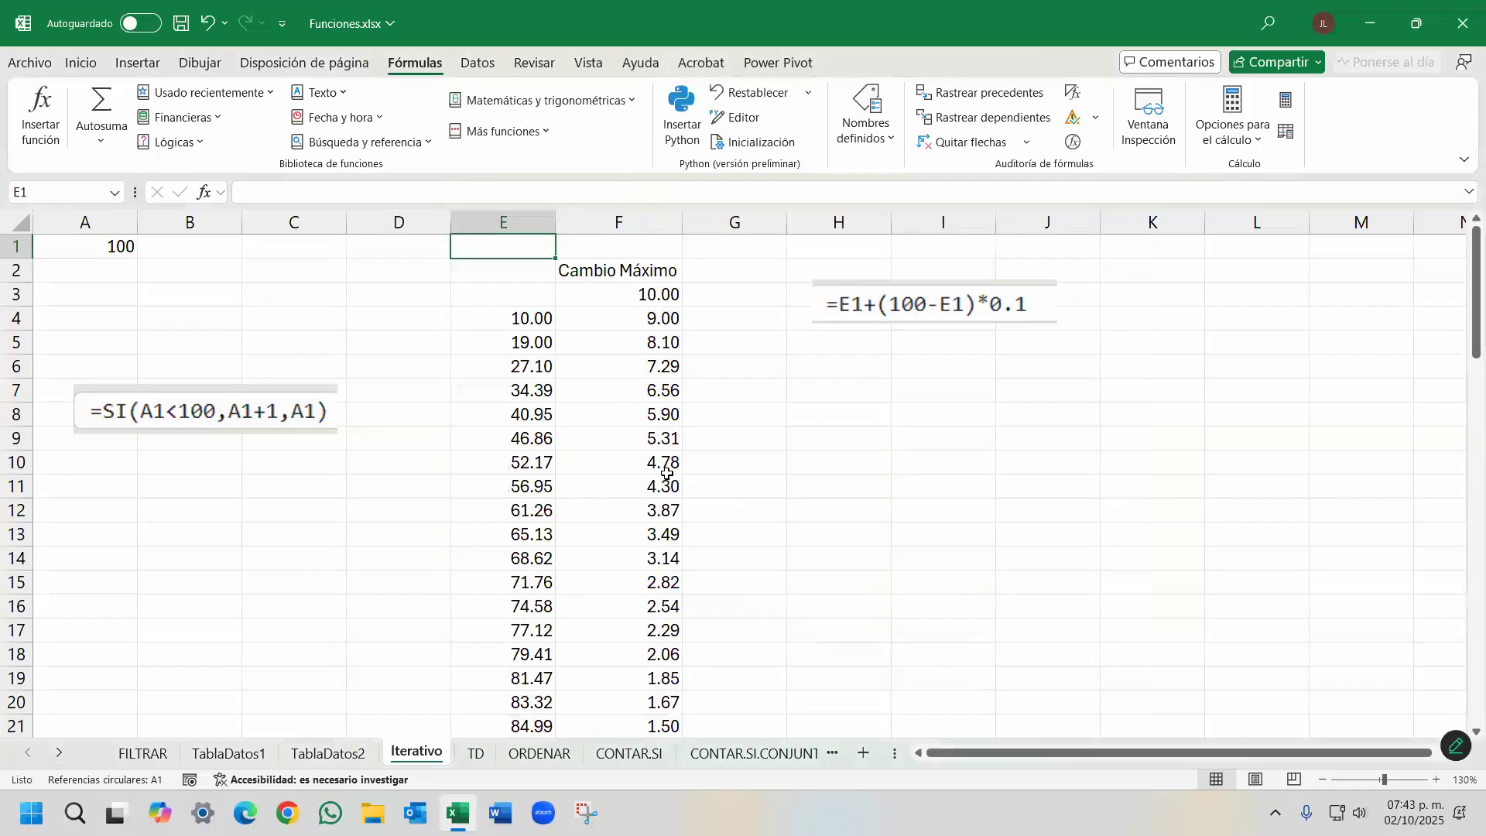
# Enter the circular formula =E1+(100-E1)*0.1 in cell E1.
pyautogui.write('=')
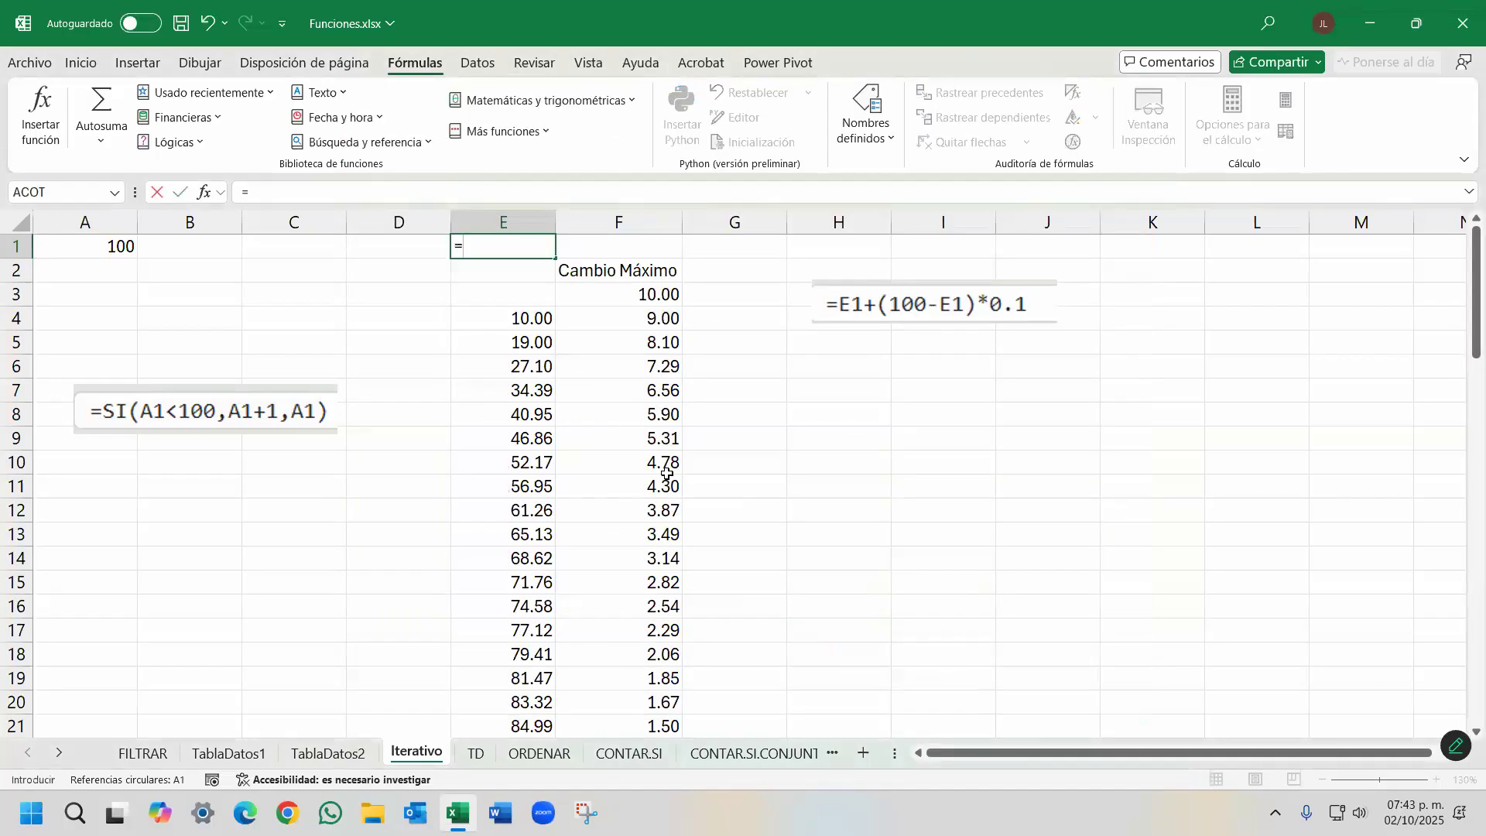
pyautogui.write('E1+(')
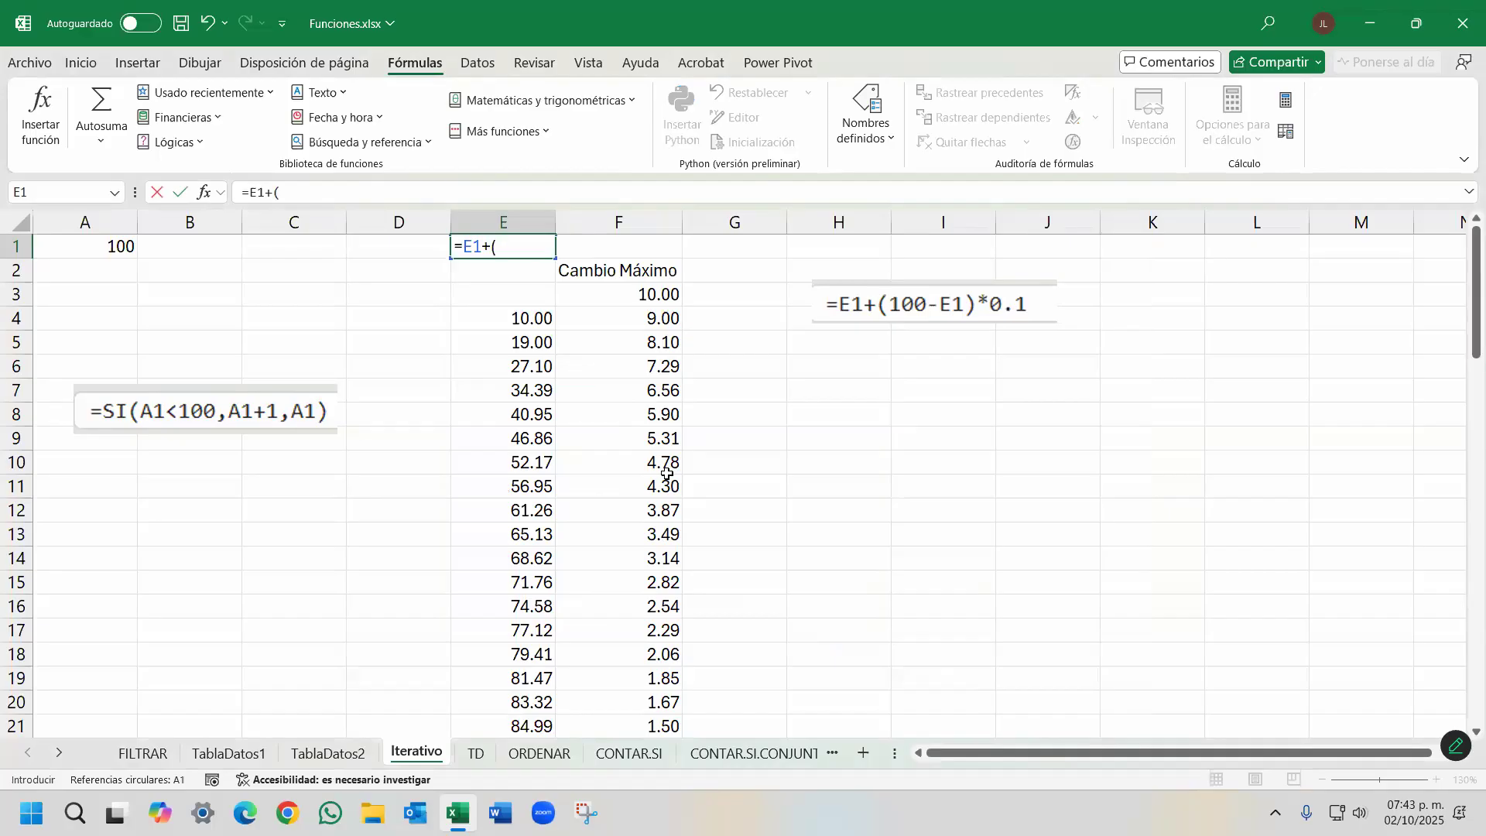
pyautogui.write('100-')
pyautogui.press('Left')
pyautogui.press('Right')
pyautogui.write(')*0.1')
pyautogui.hotkey('ctrl', 'Return')
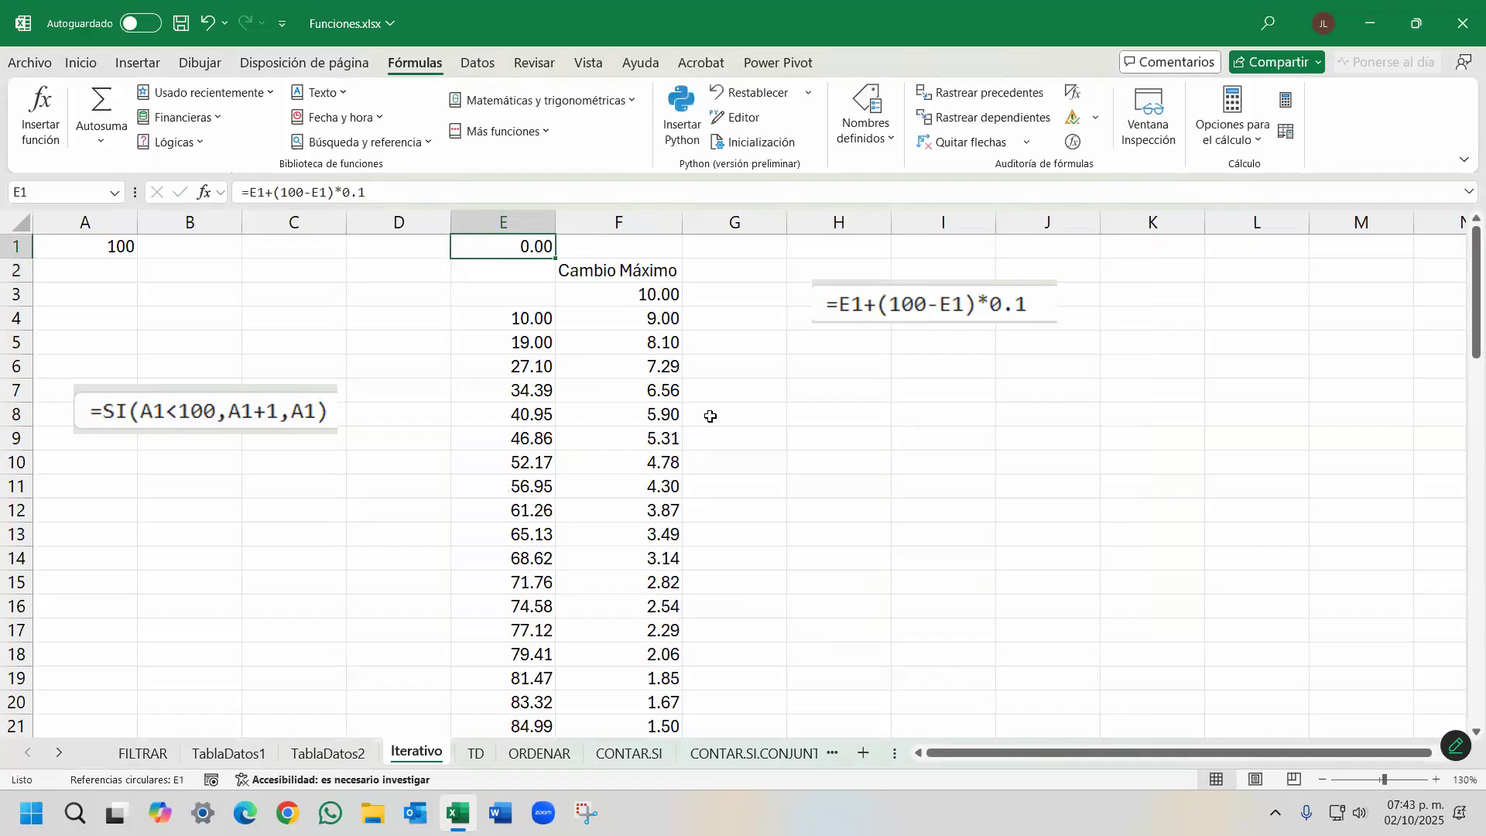
# Enable iterative calculation in the formula options with 100 maximum iterations and a maximum change of 0.01.
pyautogui.click(41, 69)
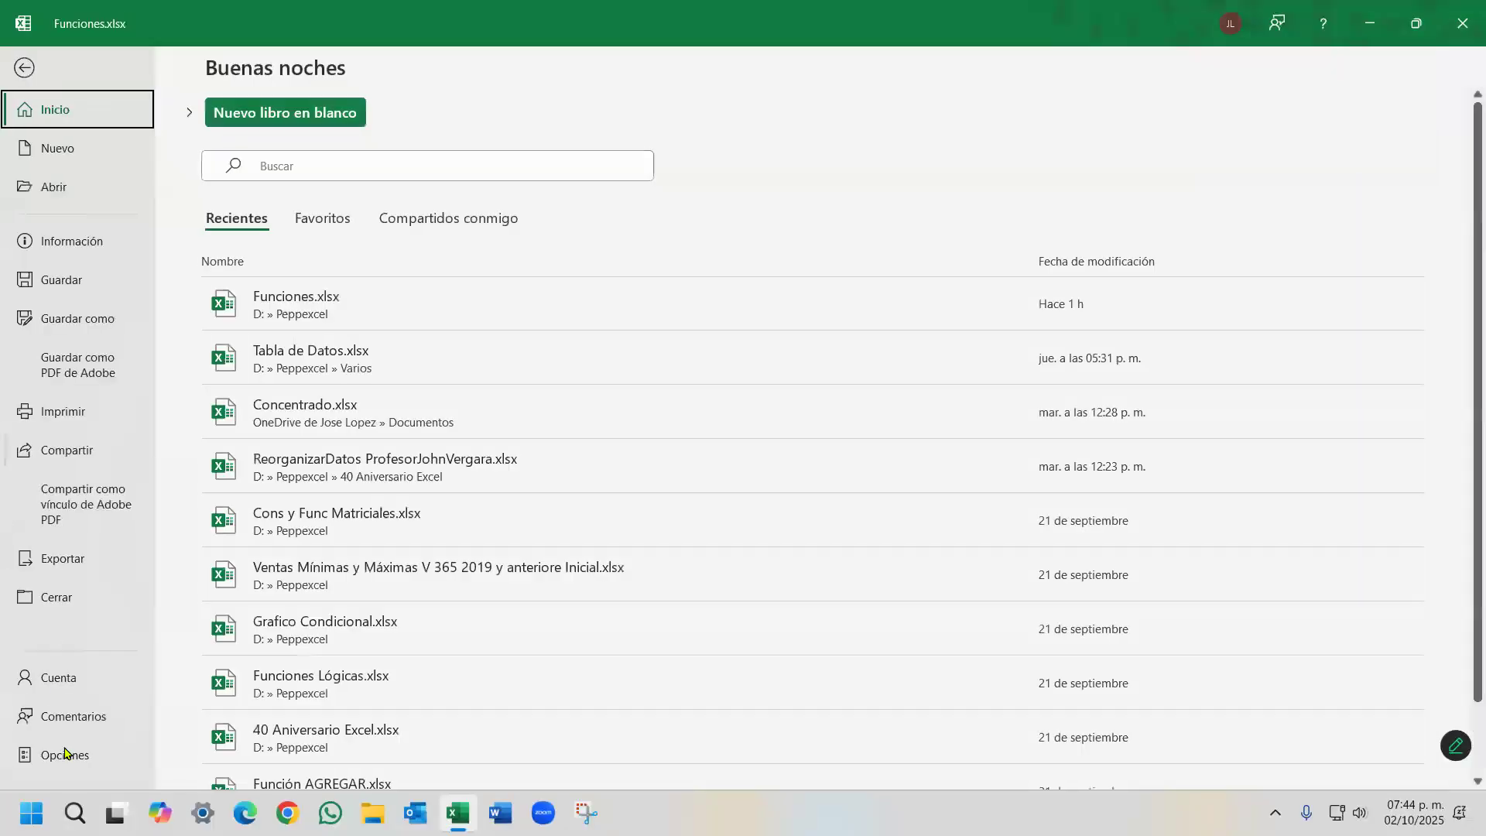
pyautogui.click(60, 755)
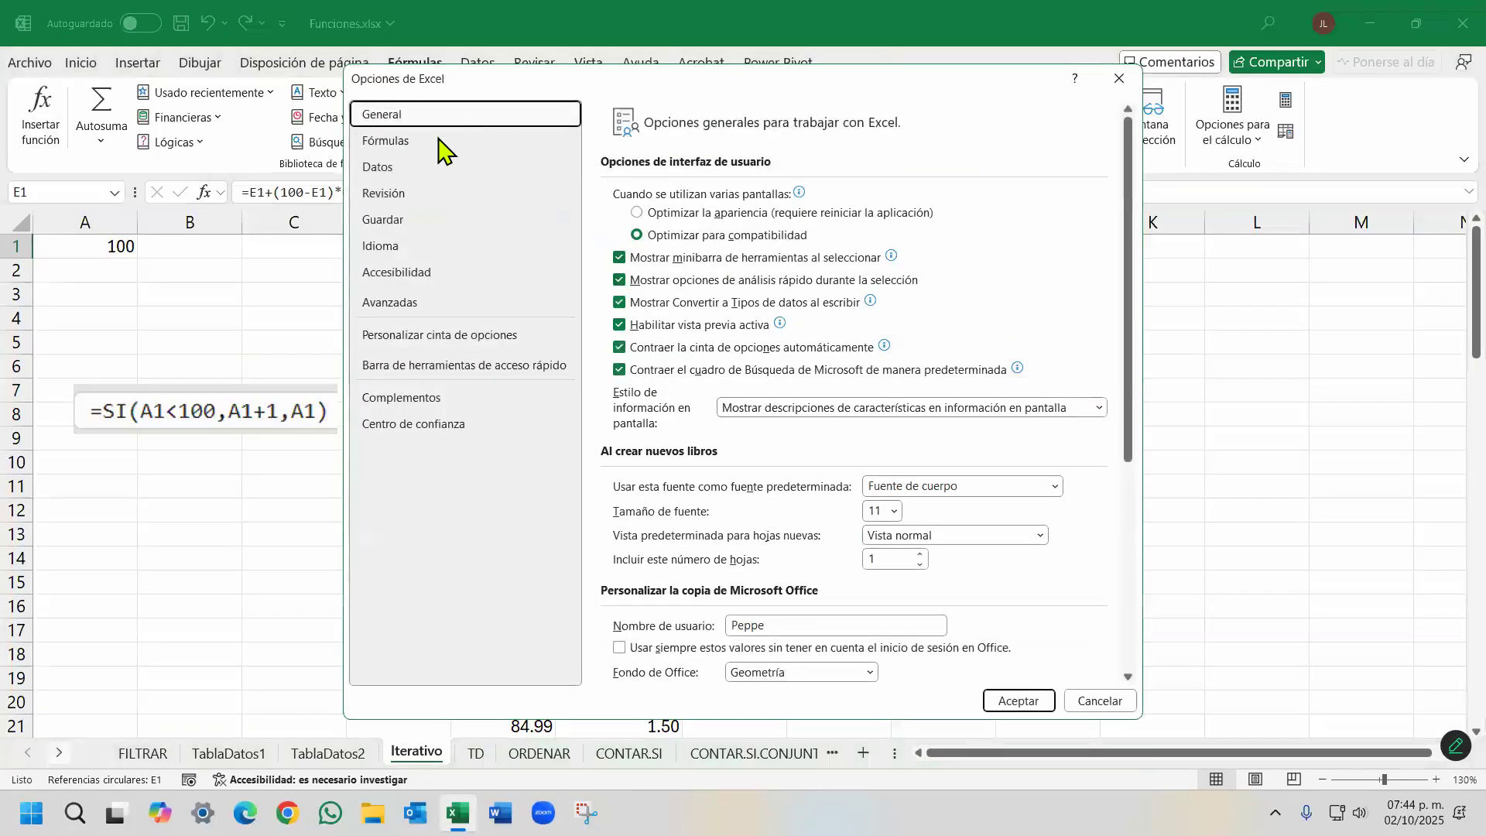
pyautogui.click(439, 147)
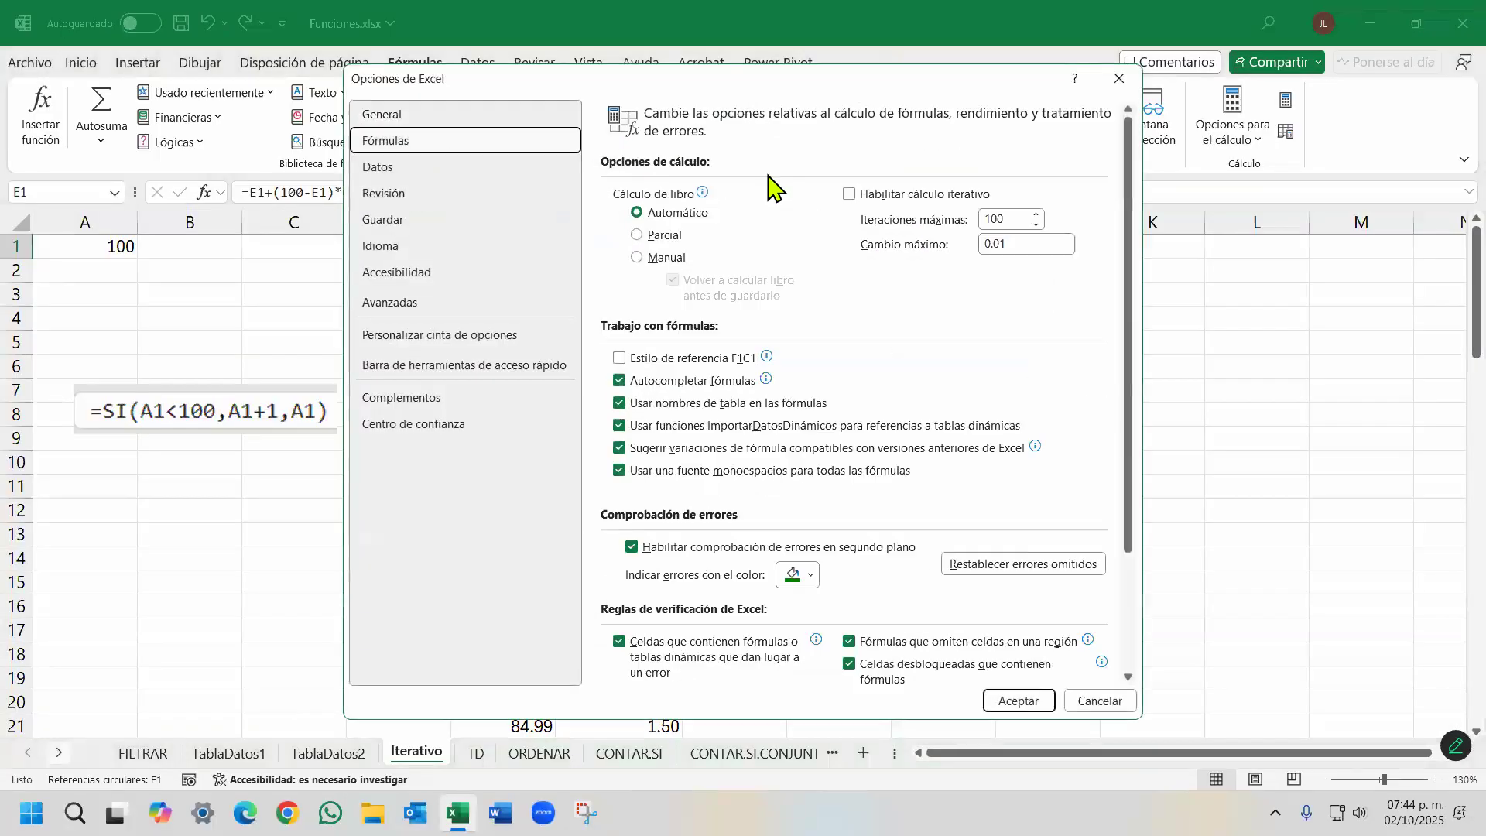
pyautogui.click(1020, 701)
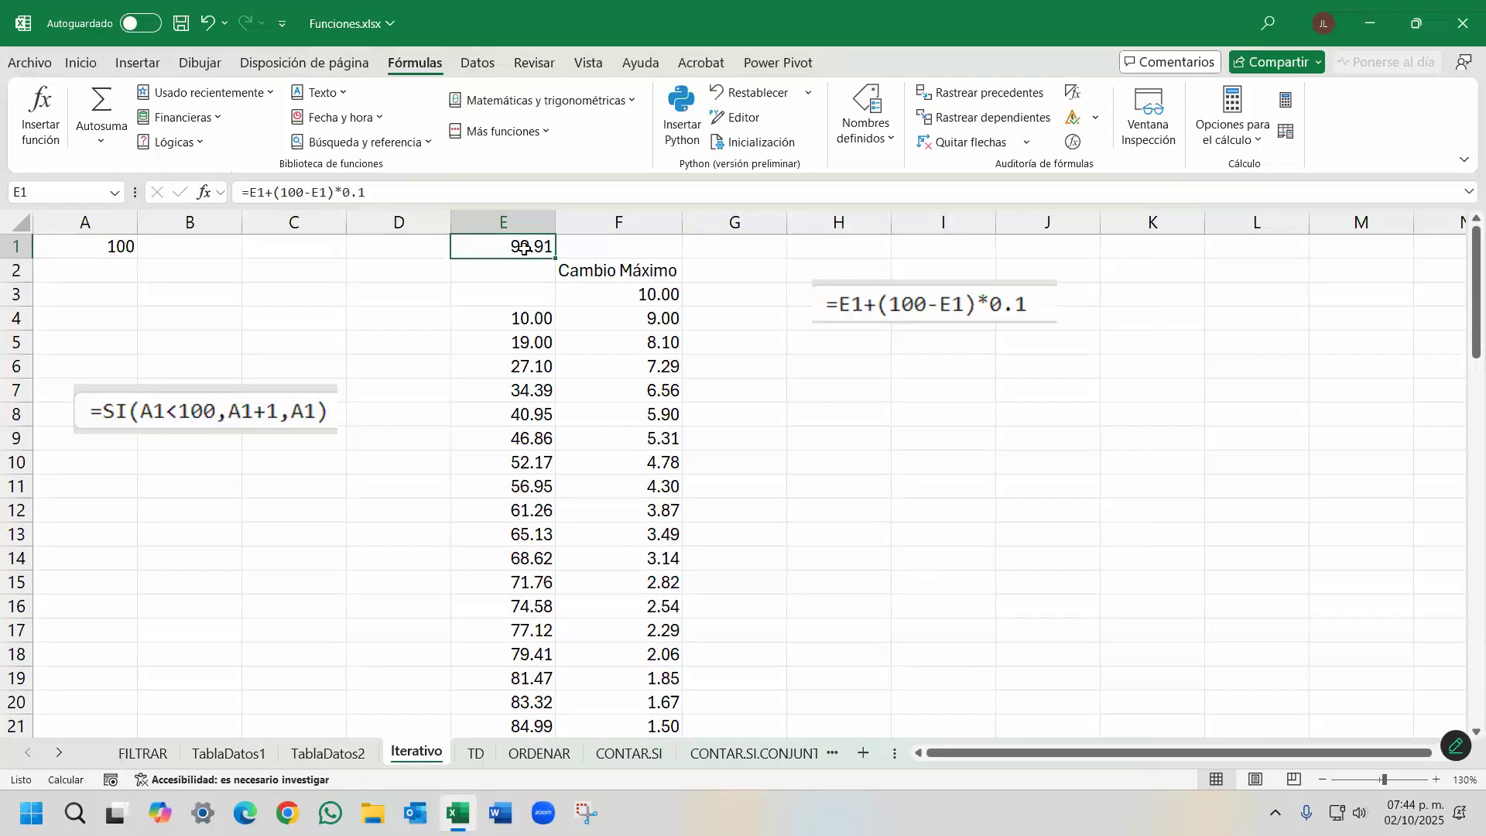
# Disable iterative calculation in the formula options and dismiss the circular reference warning.
pyautogui.click(23, 64)
pyautogui.click(82, 753)
pyautogui.press('Down')
pyautogui.click(850, 196)
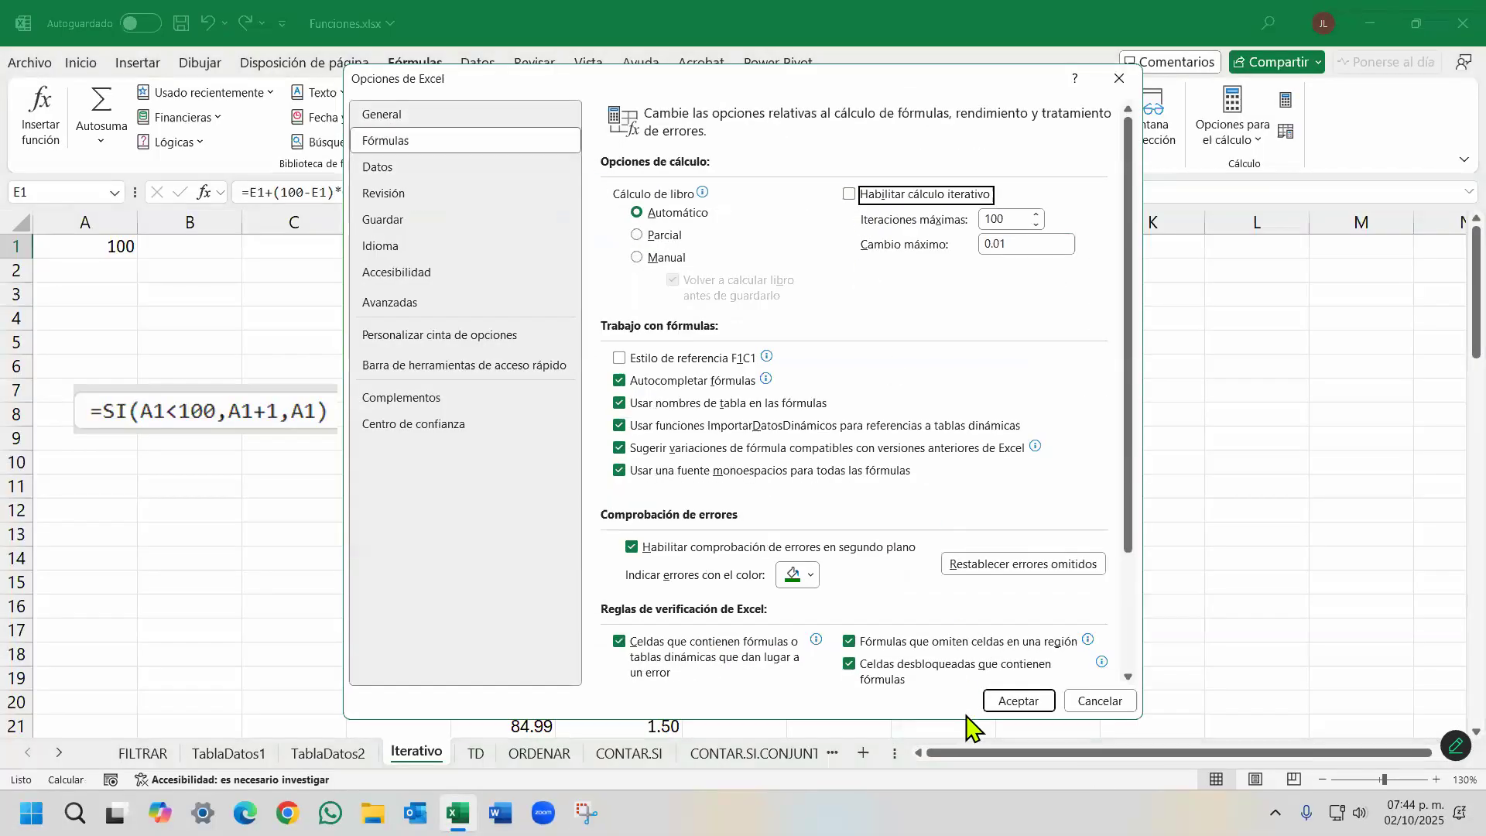
pyautogui.click(1013, 699)
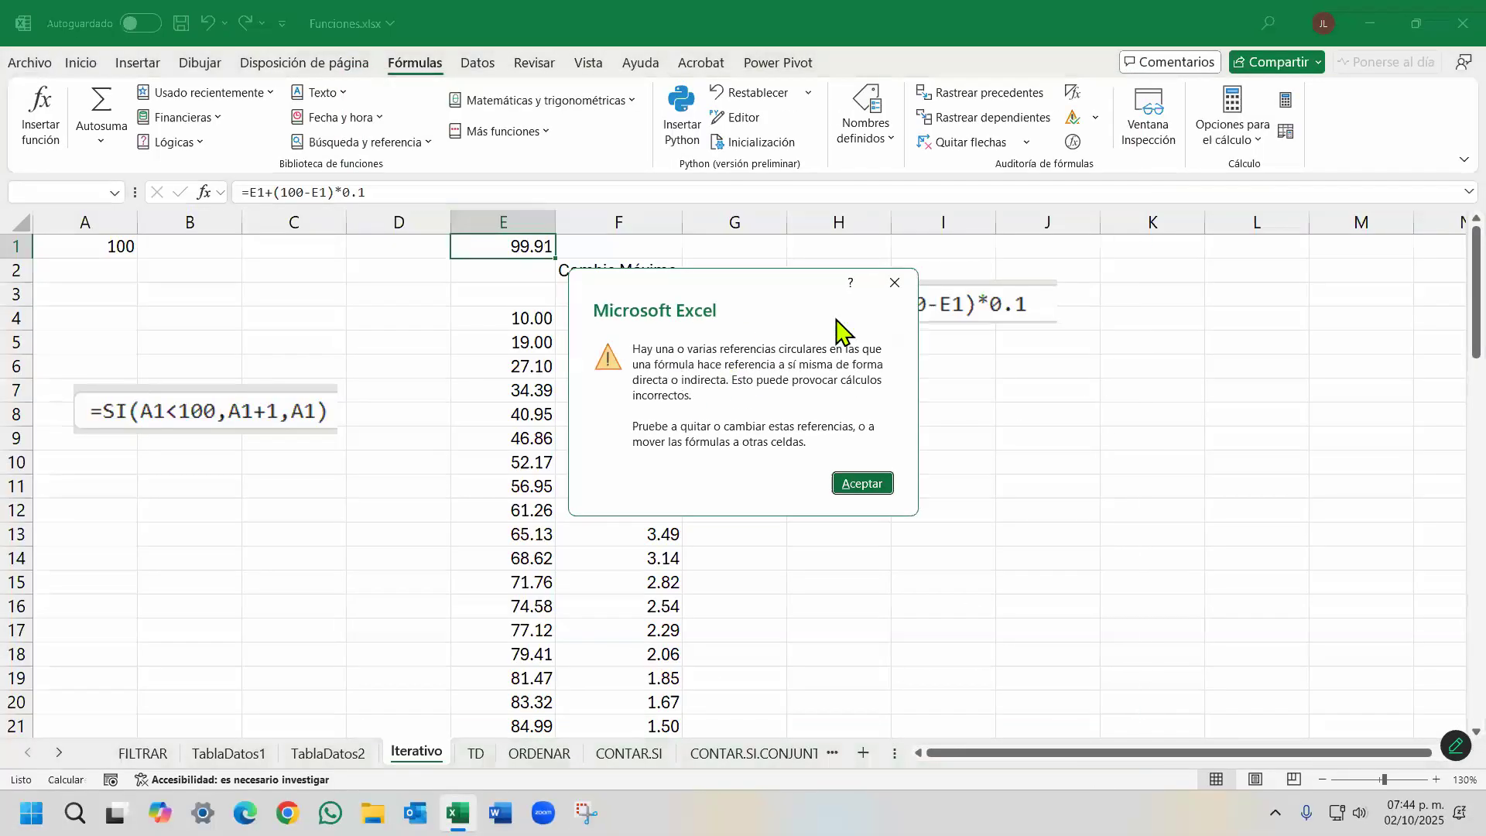
pyautogui.click(895, 285)
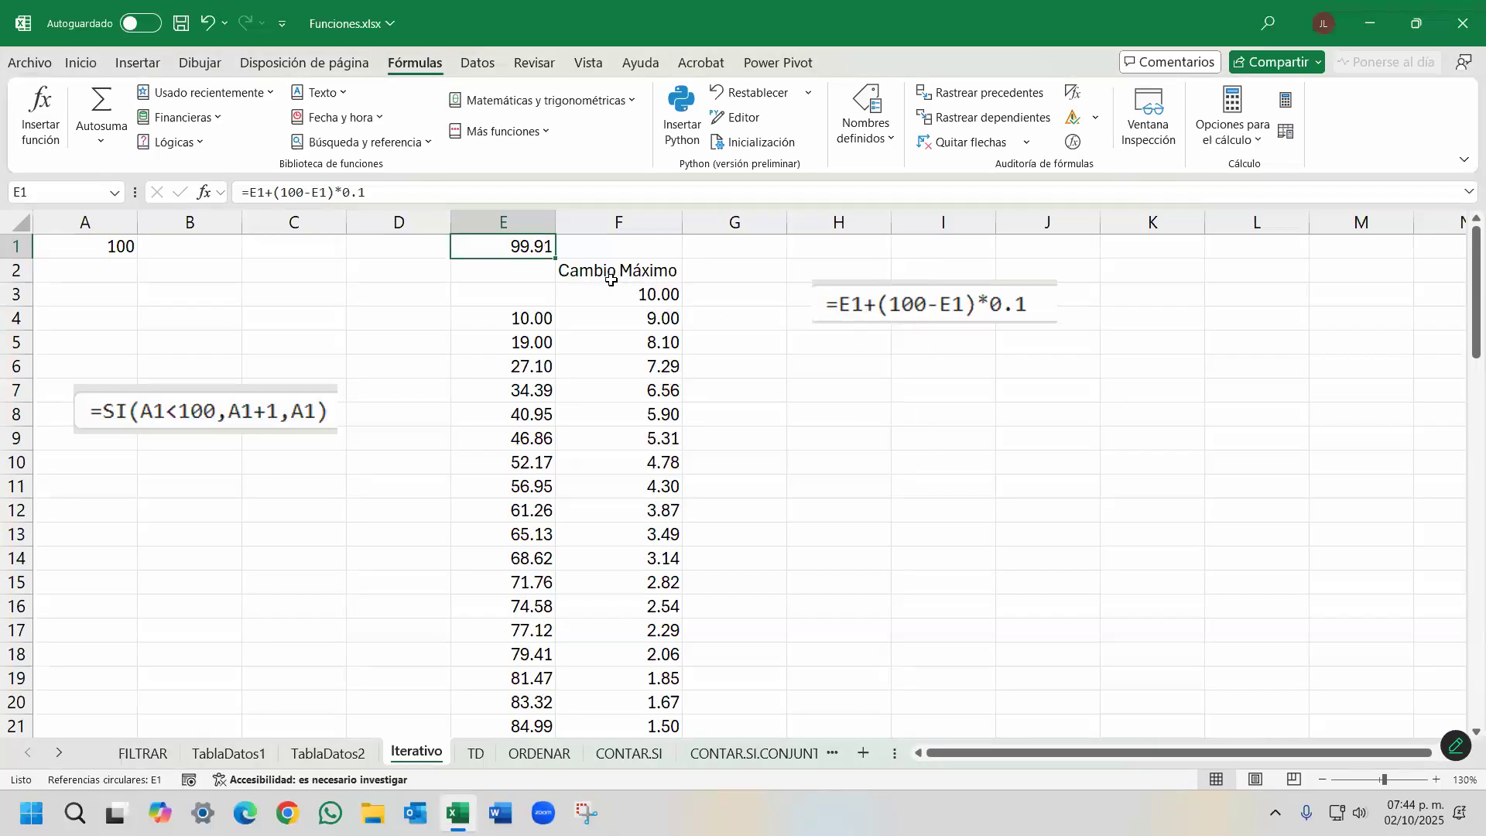
# Enter 0 in cell E3 as the starting value of the iteration table.
pyautogui.click(581, 275)
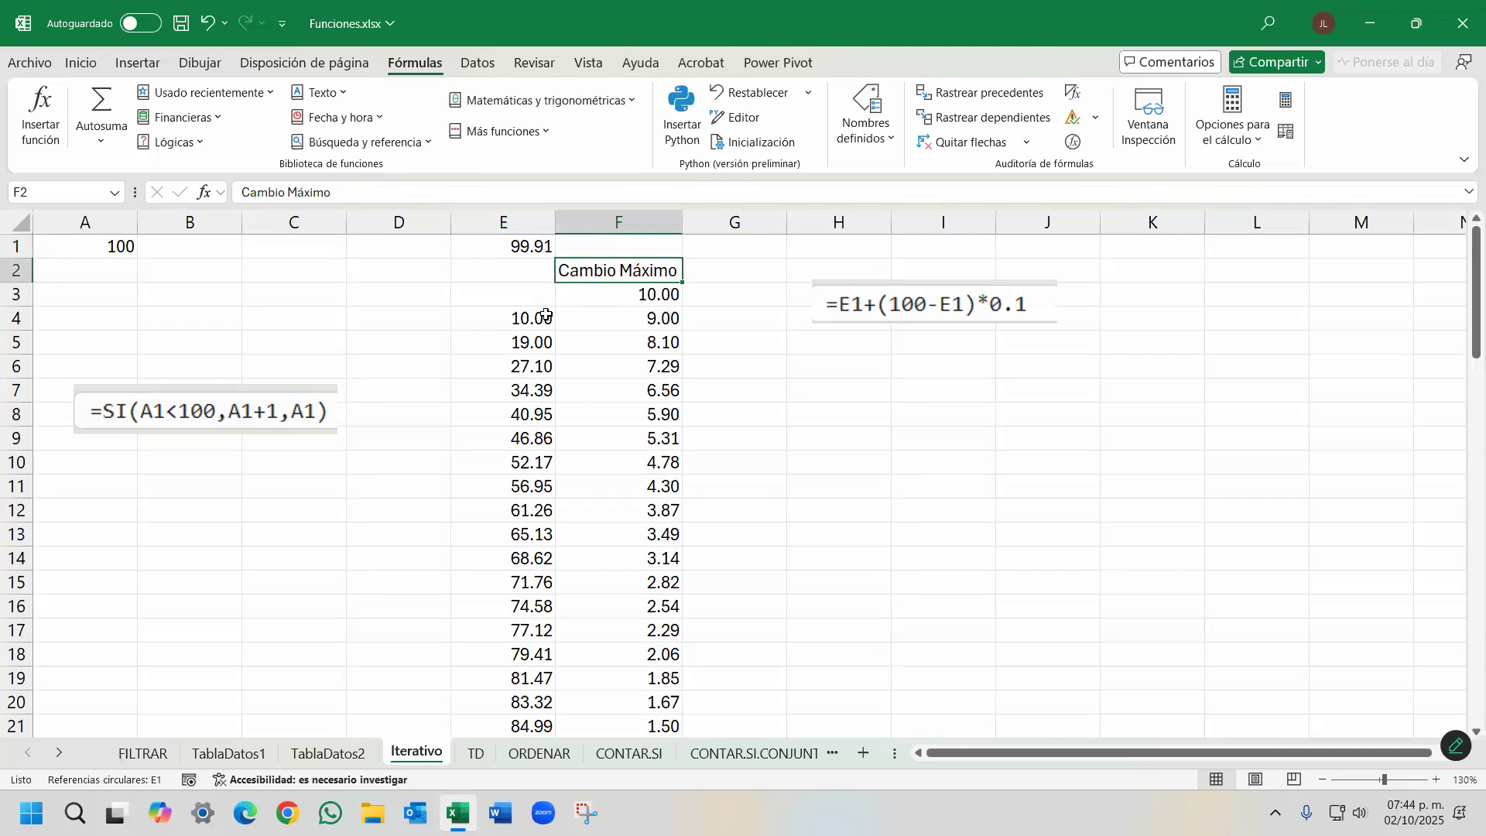
pyautogui.click(526, 247)
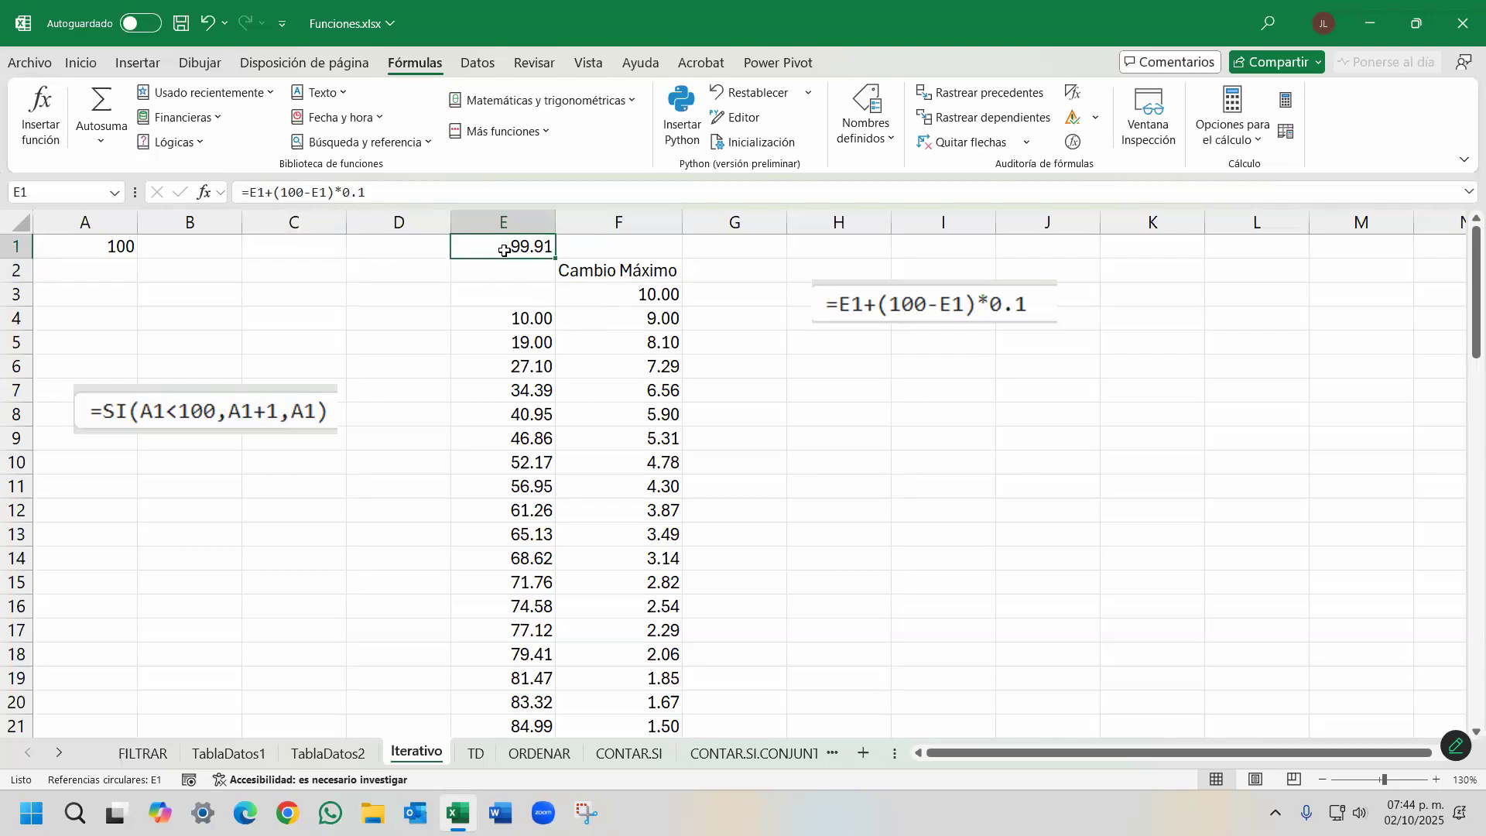
pyautogui.click(514, 299)
pyautogui.write('0')
pyautogui.press('Tab')
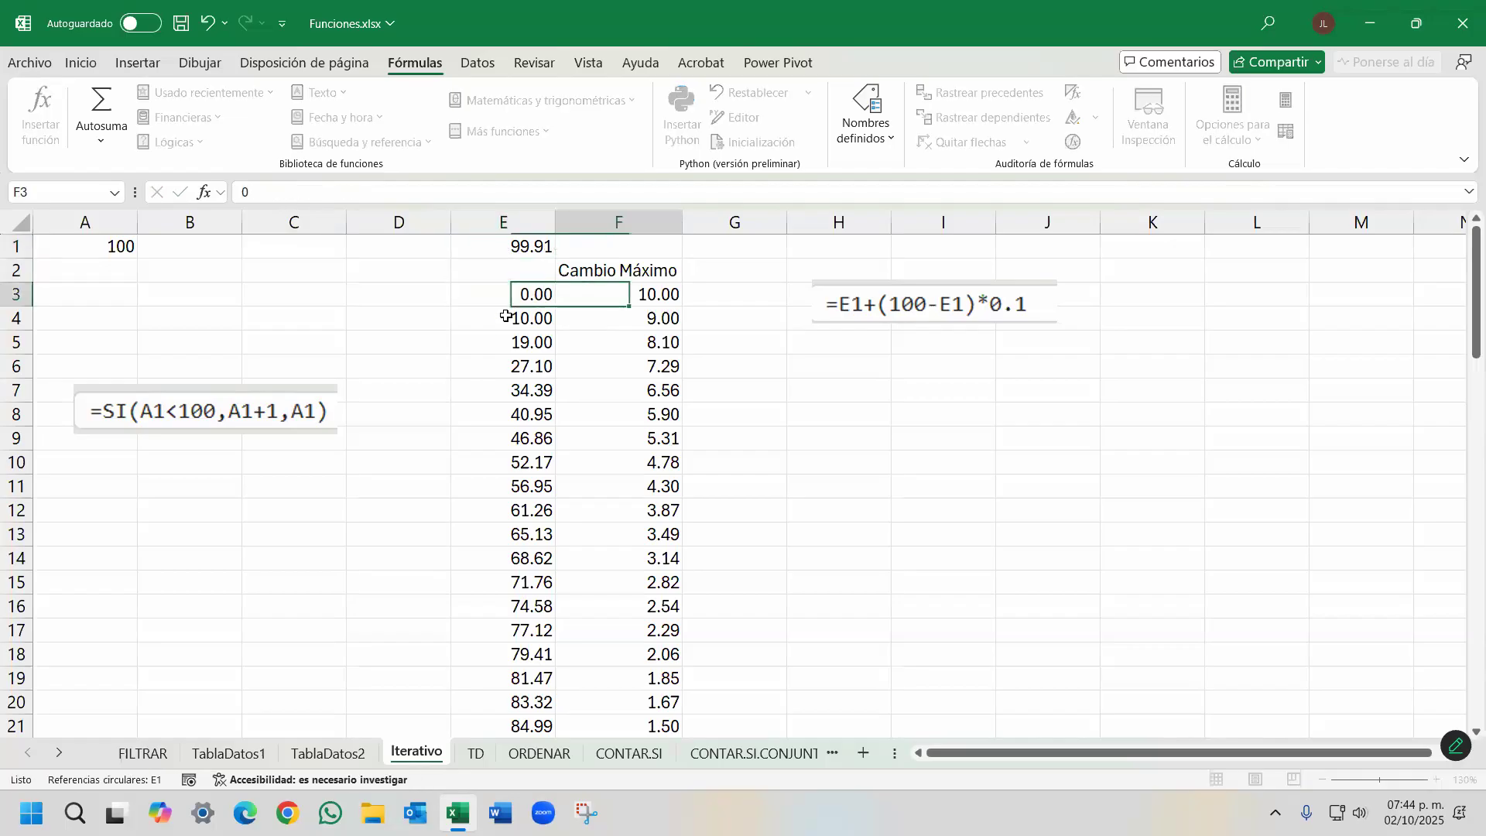
pyautogui.press('Left')
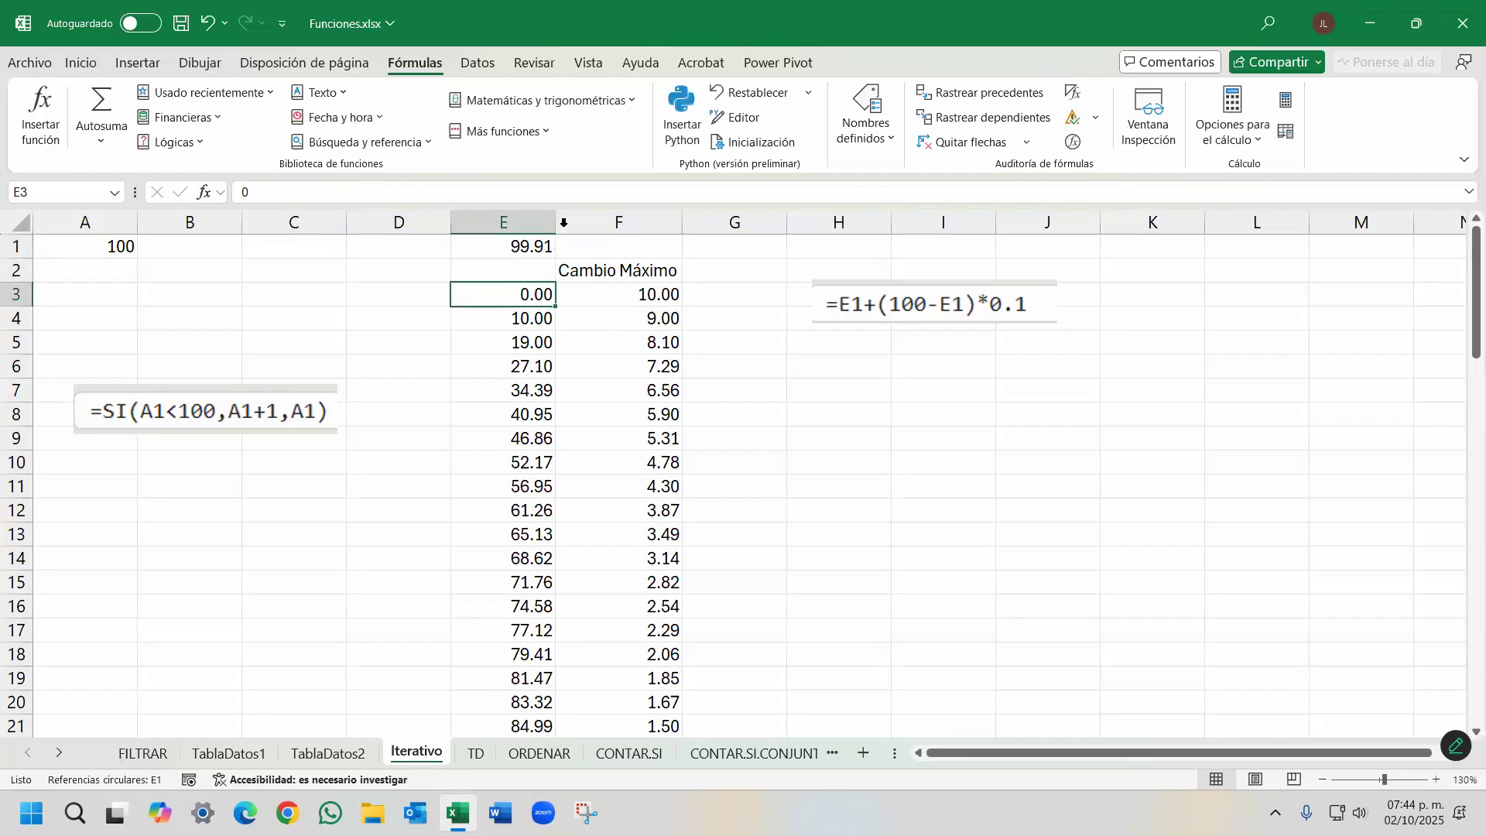
# Examine the formula in F3 in edit mode, highlighting its (100-E3) part, and commit it again.
pyautogui.click(506, 249)
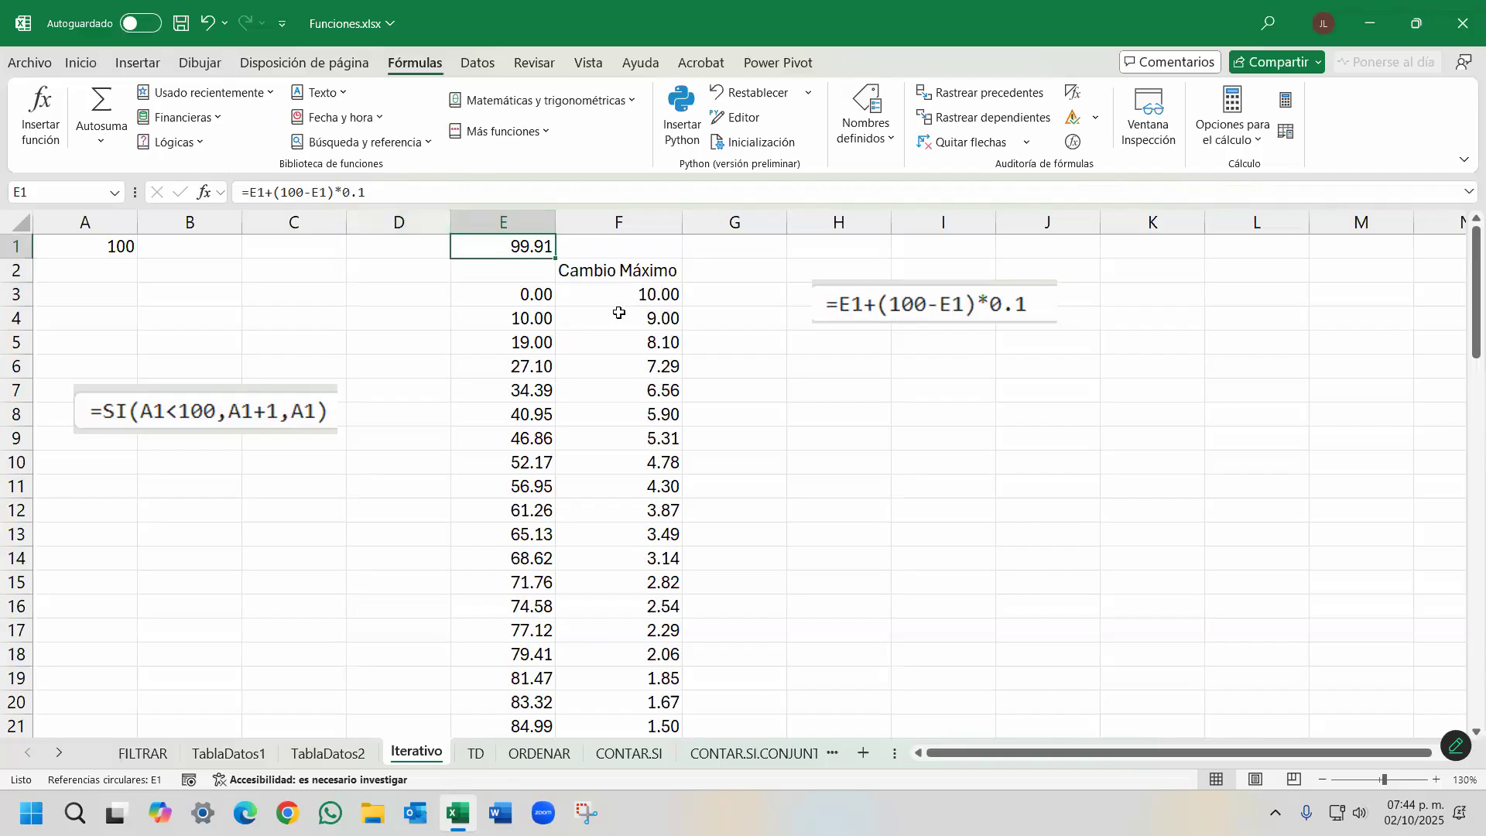
pyautogui.click(539, 293)
pyautogui.click(591, 303)
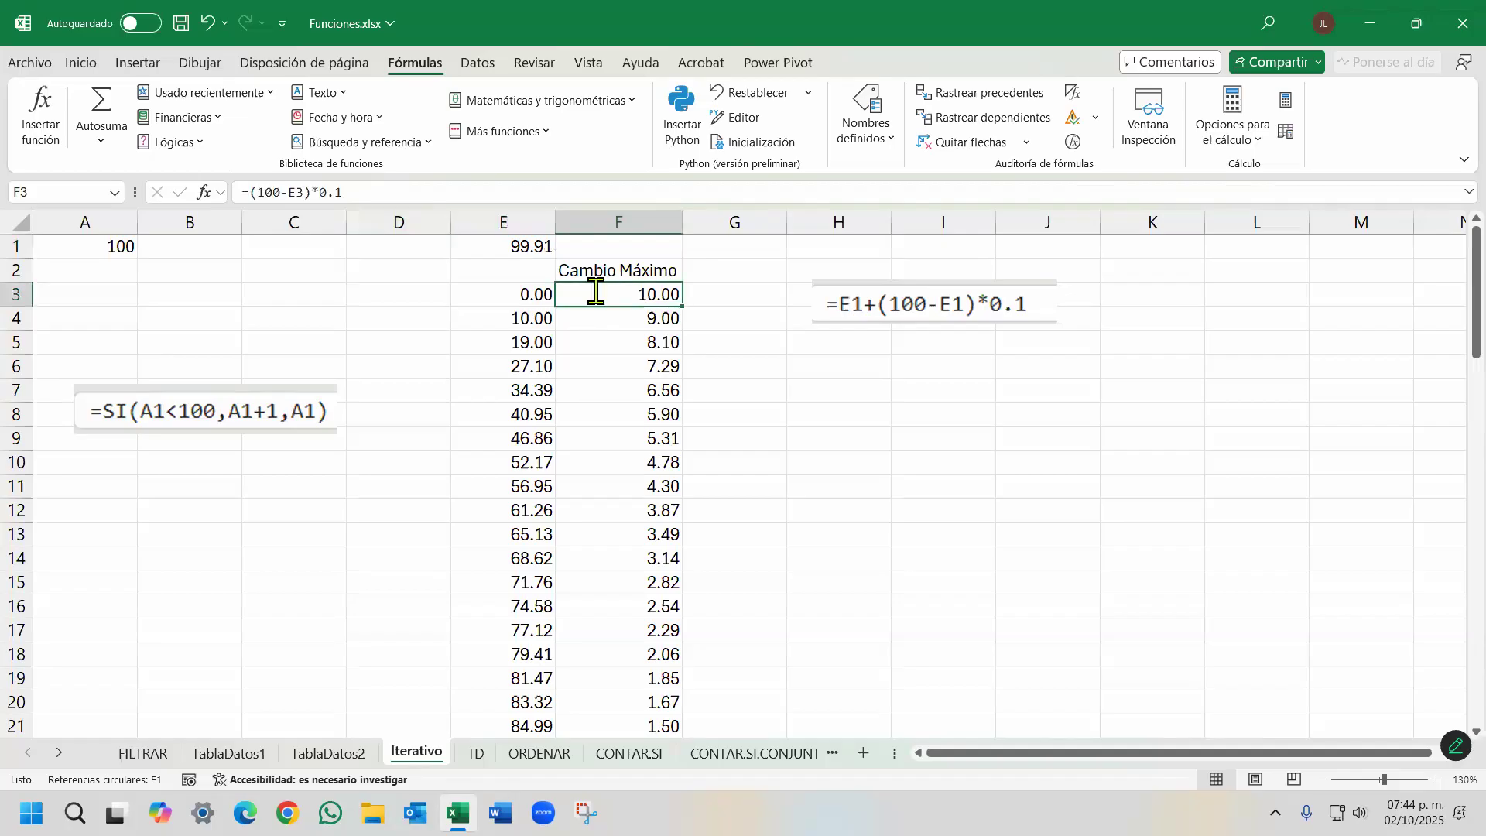
pyautogui.doubleClick(592, 300)
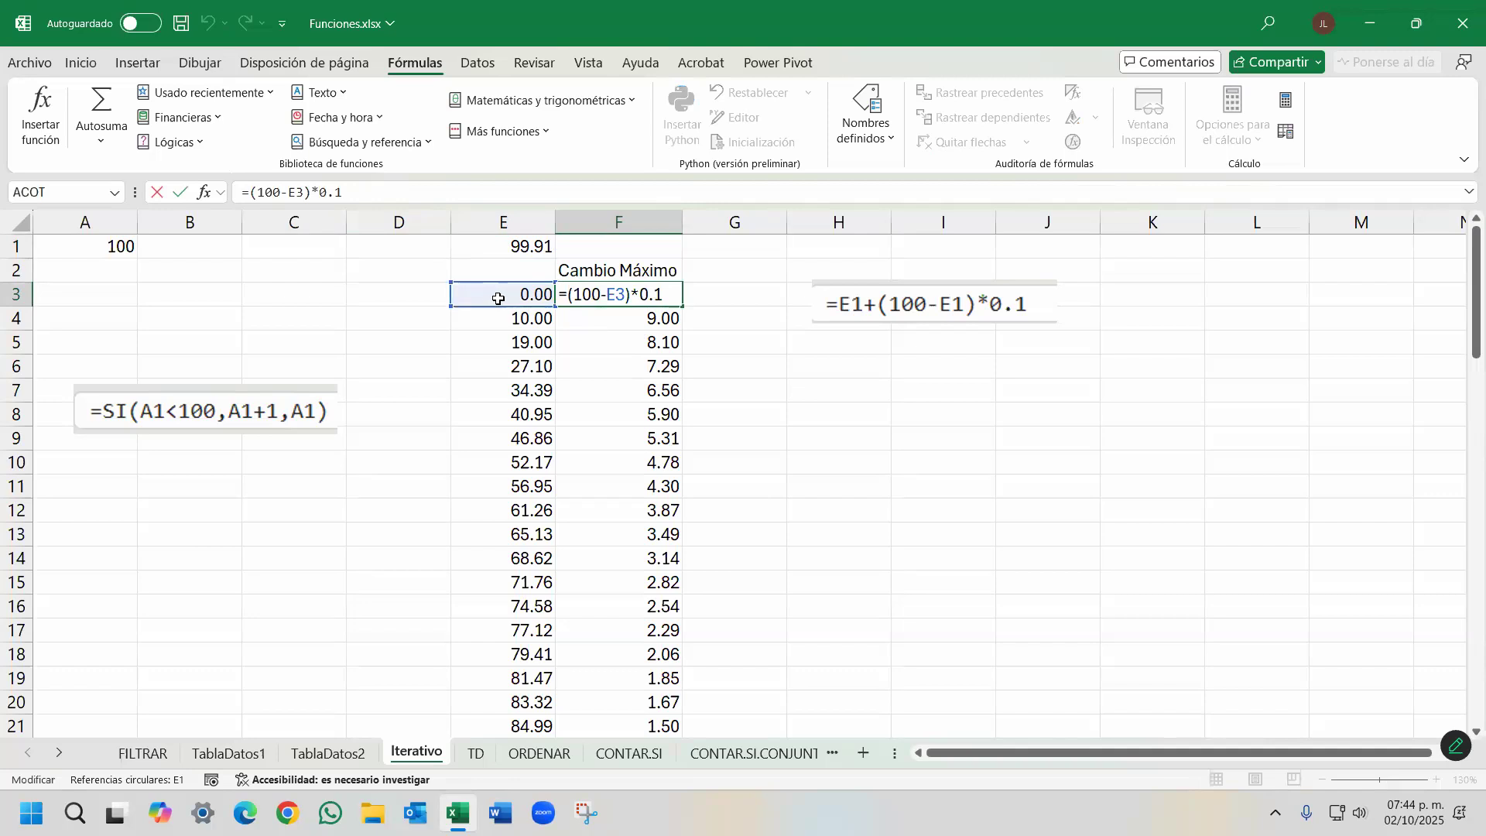
pyautogui.click(571, 294)
pyautogui.moveTo(569, 295); pyautogui.dragTo(630, 295)
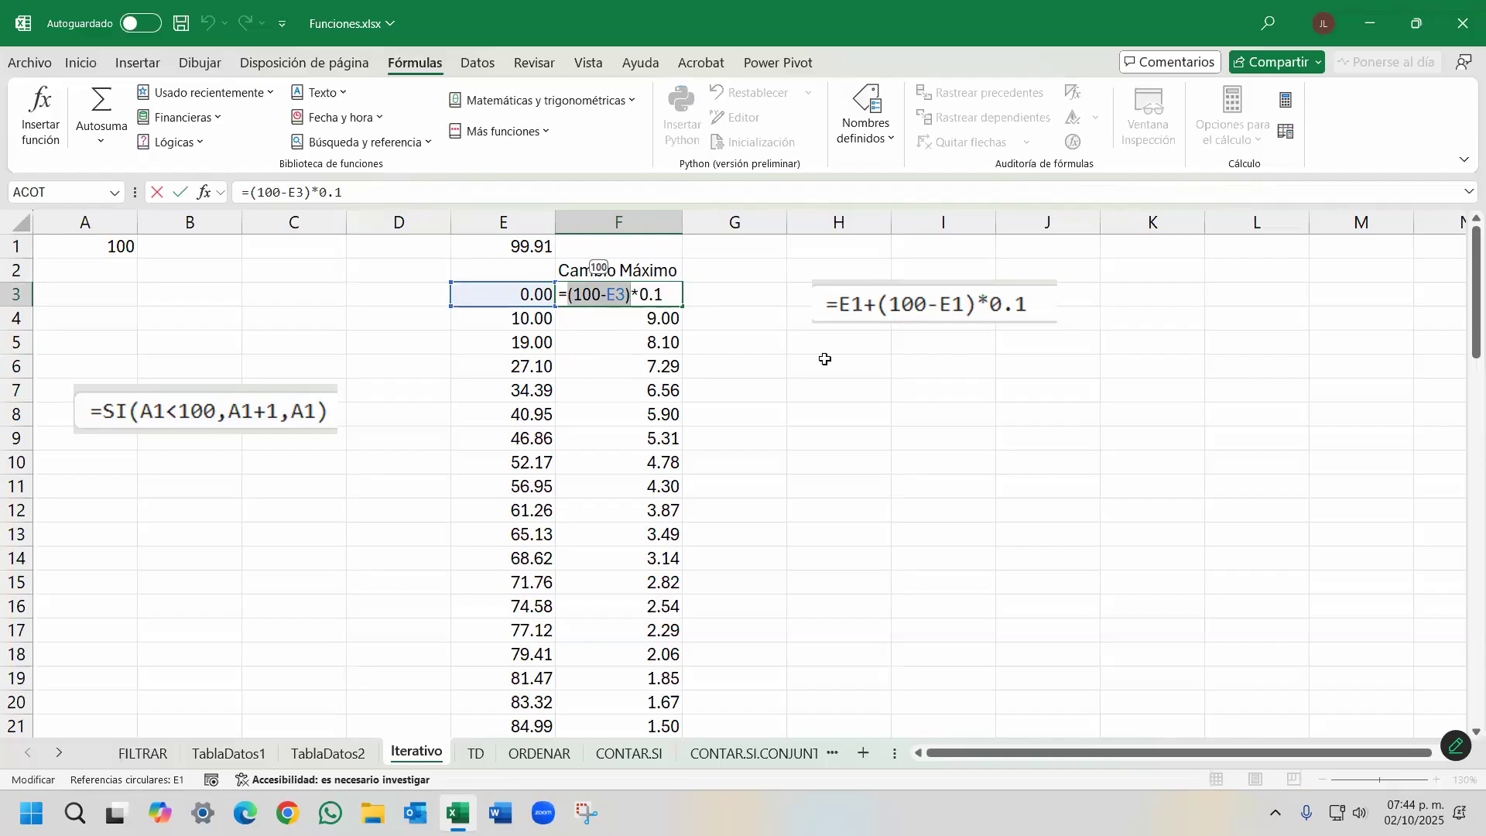
pyautogui.press('Return')
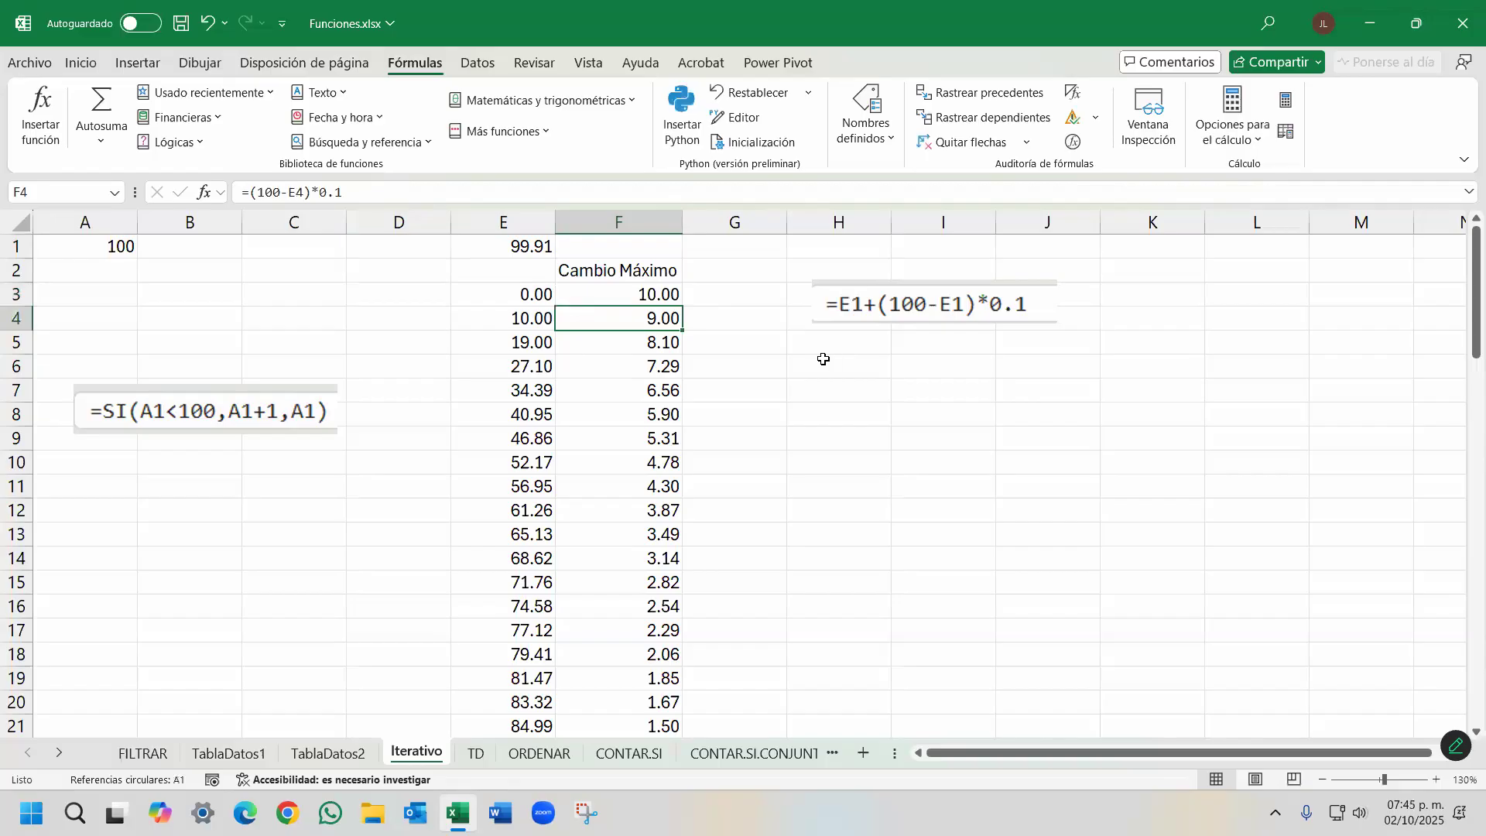
# Compare the first rows of the iteration table and inspect the formulas in F4 and E5.
pyautogui.click(503, 294)
pyautogui.click(506, 318)
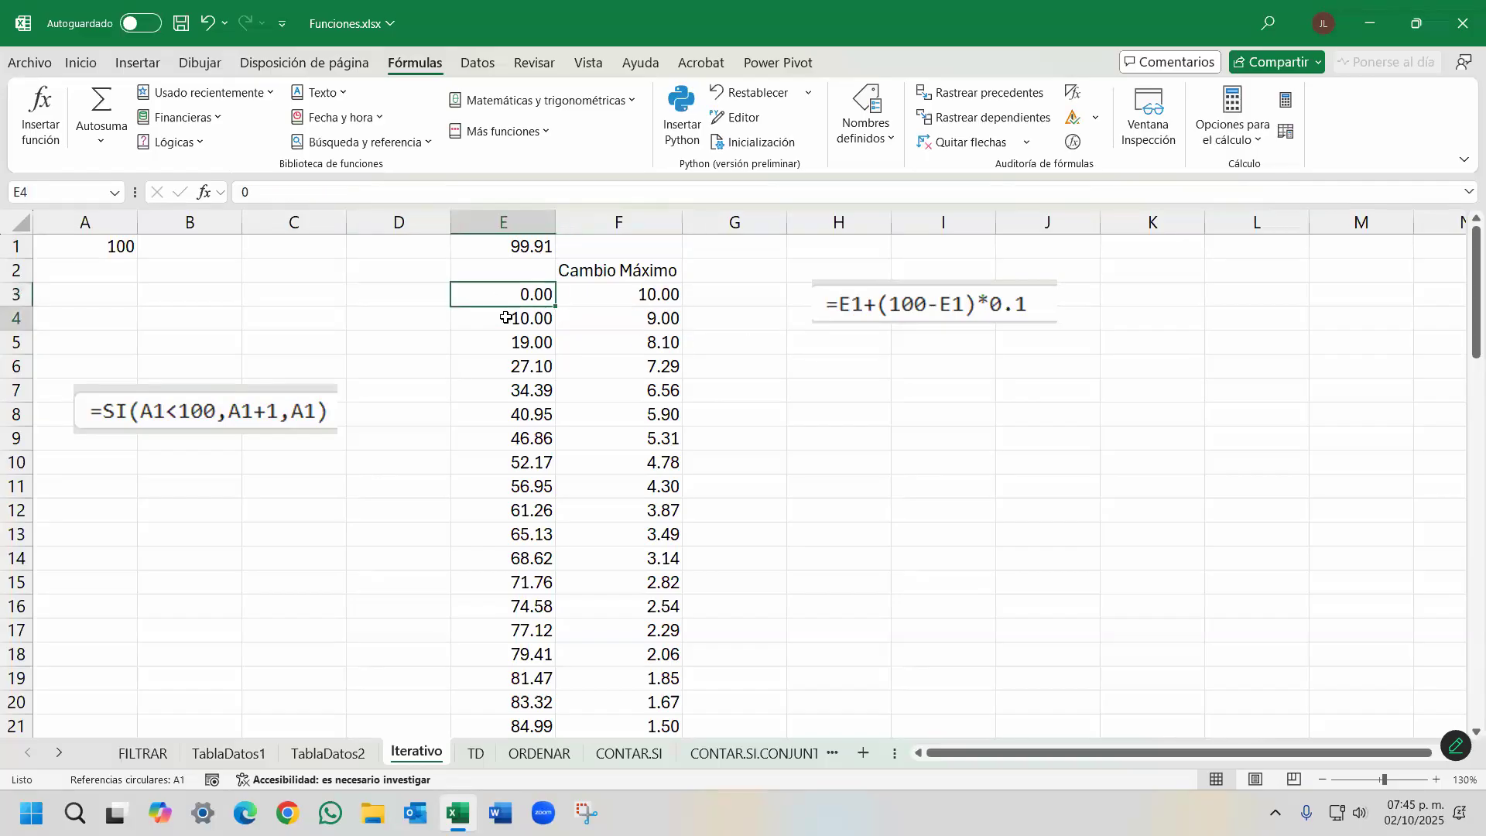
pyautogui.click(617, 298)
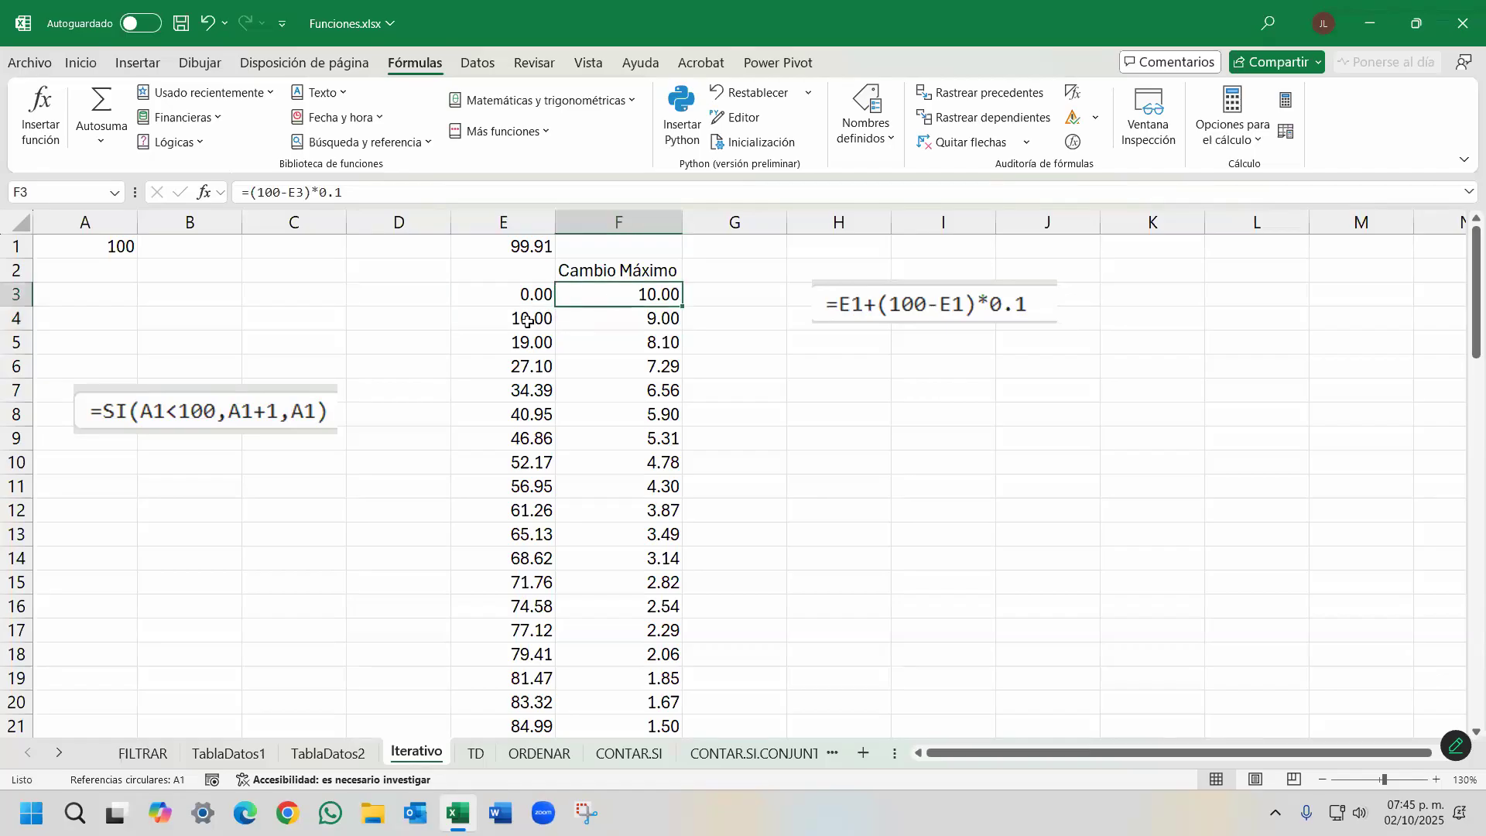
pyautogui.click(526, 321)
pyautogui.doubleClick(603, 313)
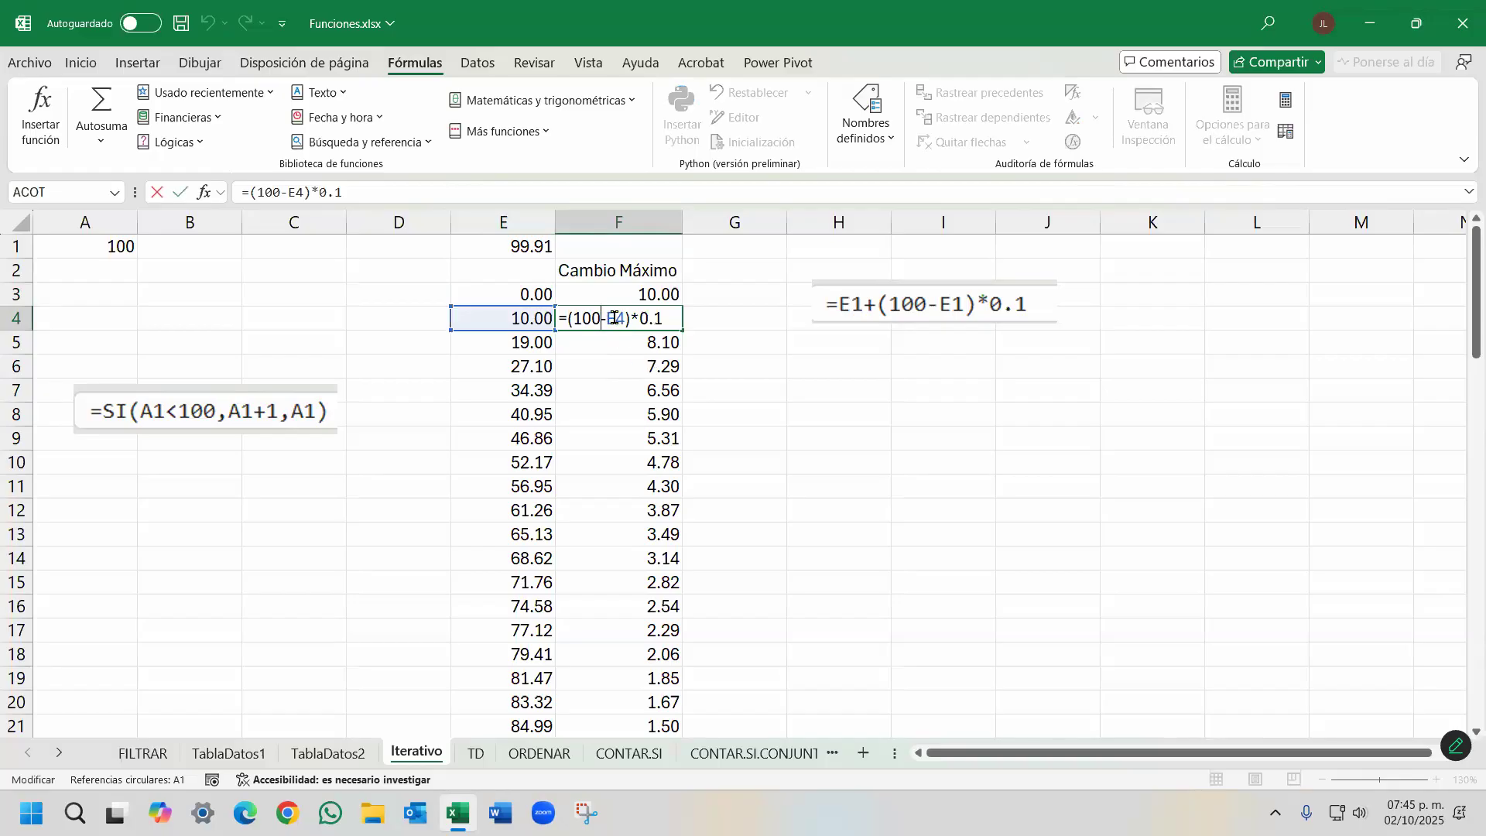
pyautogui.click(534, 343)
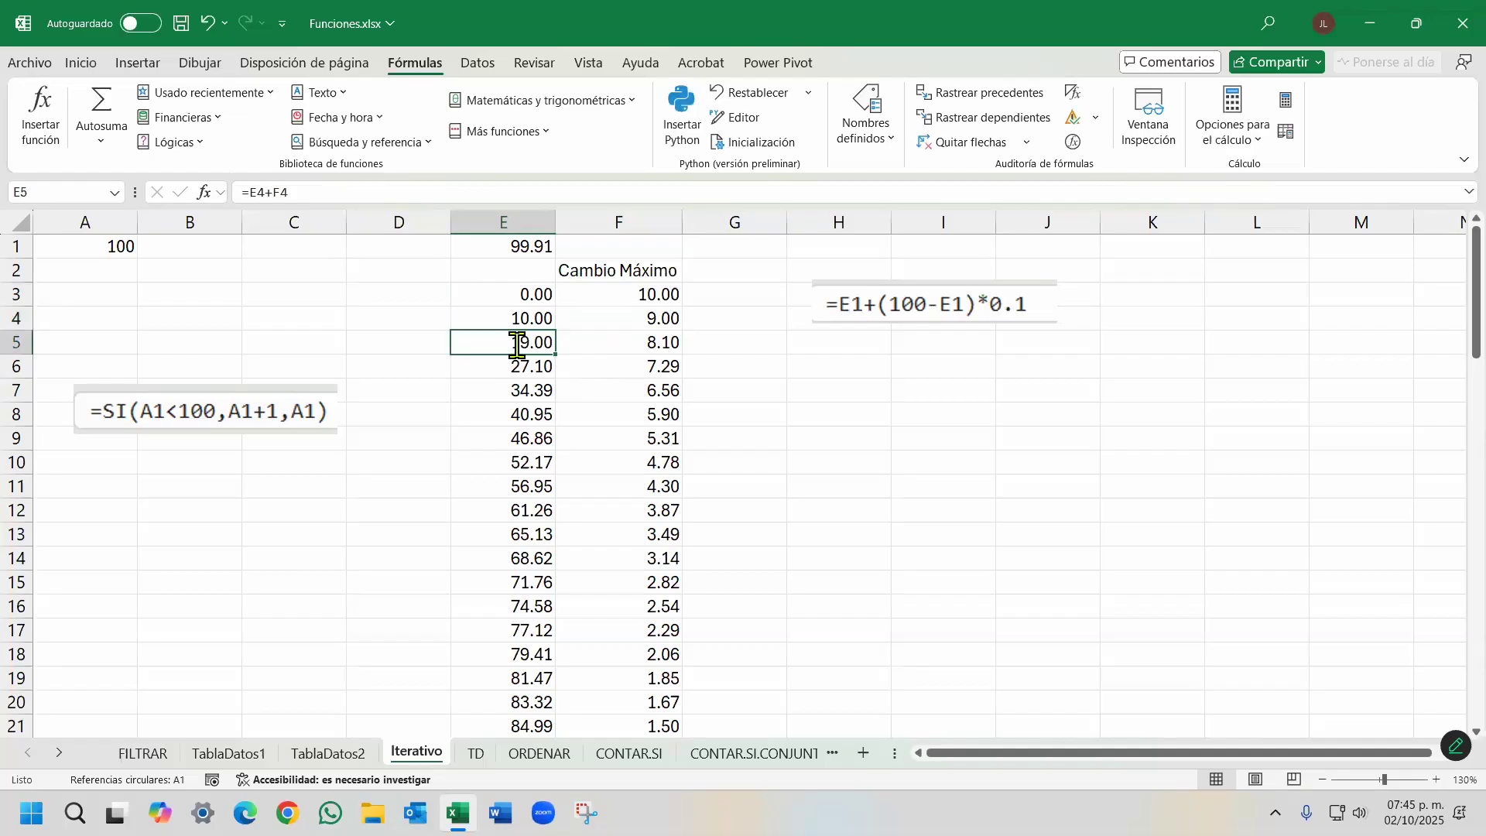
pyautogui.doubleClick(515, 343)
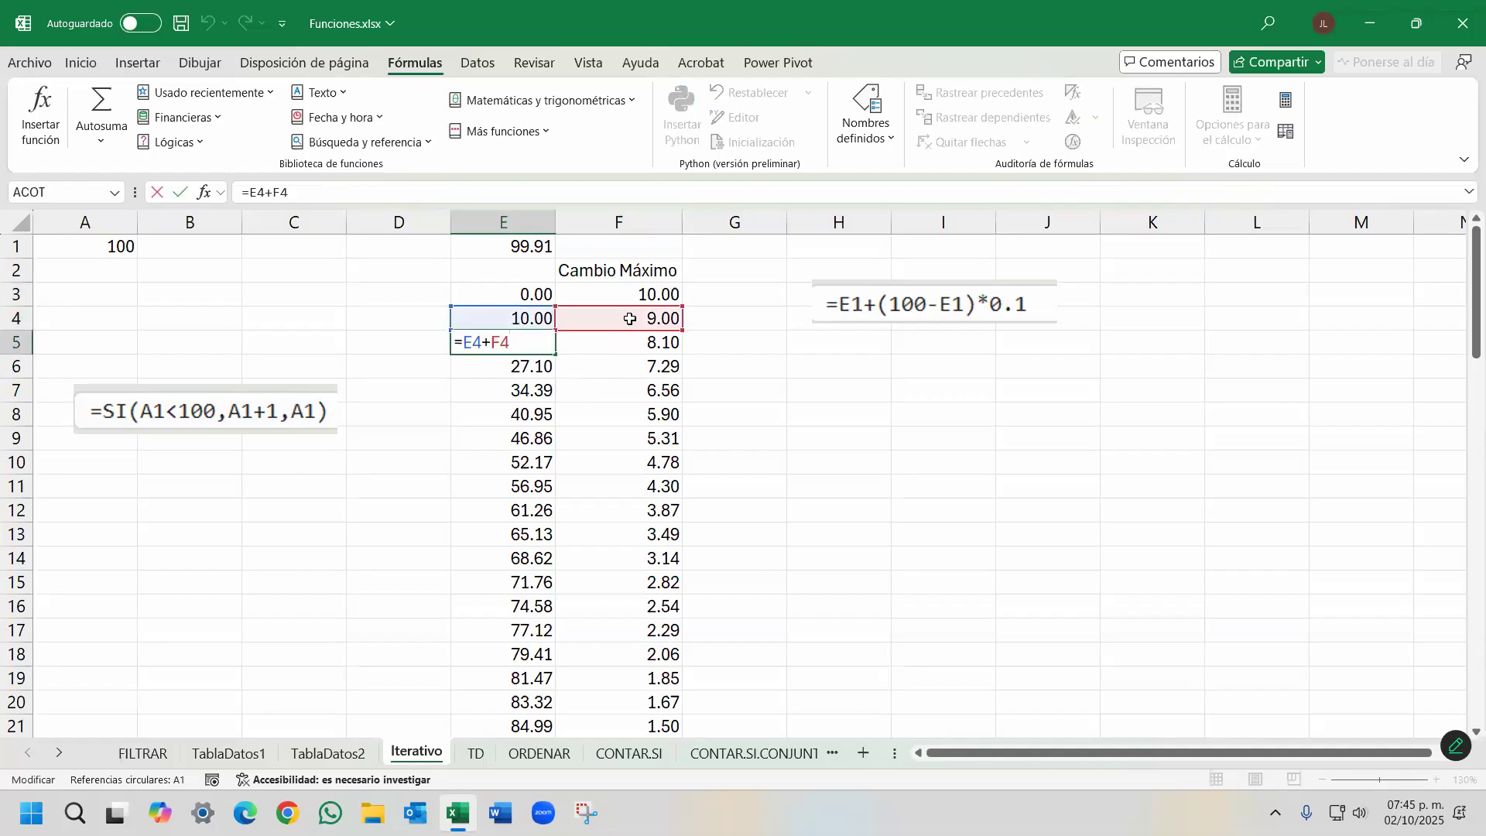
# Inspect the Cambio Máximo formulas in F4, F5 and F6 in edit mode without changing them.
pyautogui.click(630, 318)
pyautogui.doubleClick(630, 318)
pyautogui.press('Escape')
pyautogui.doubleClick(641, 342)
pyautogui.press('Escape')
pyautogui.click(624, 370)
pyautogui.doubleClick(623, 367)
pyautogui.press('Escape')
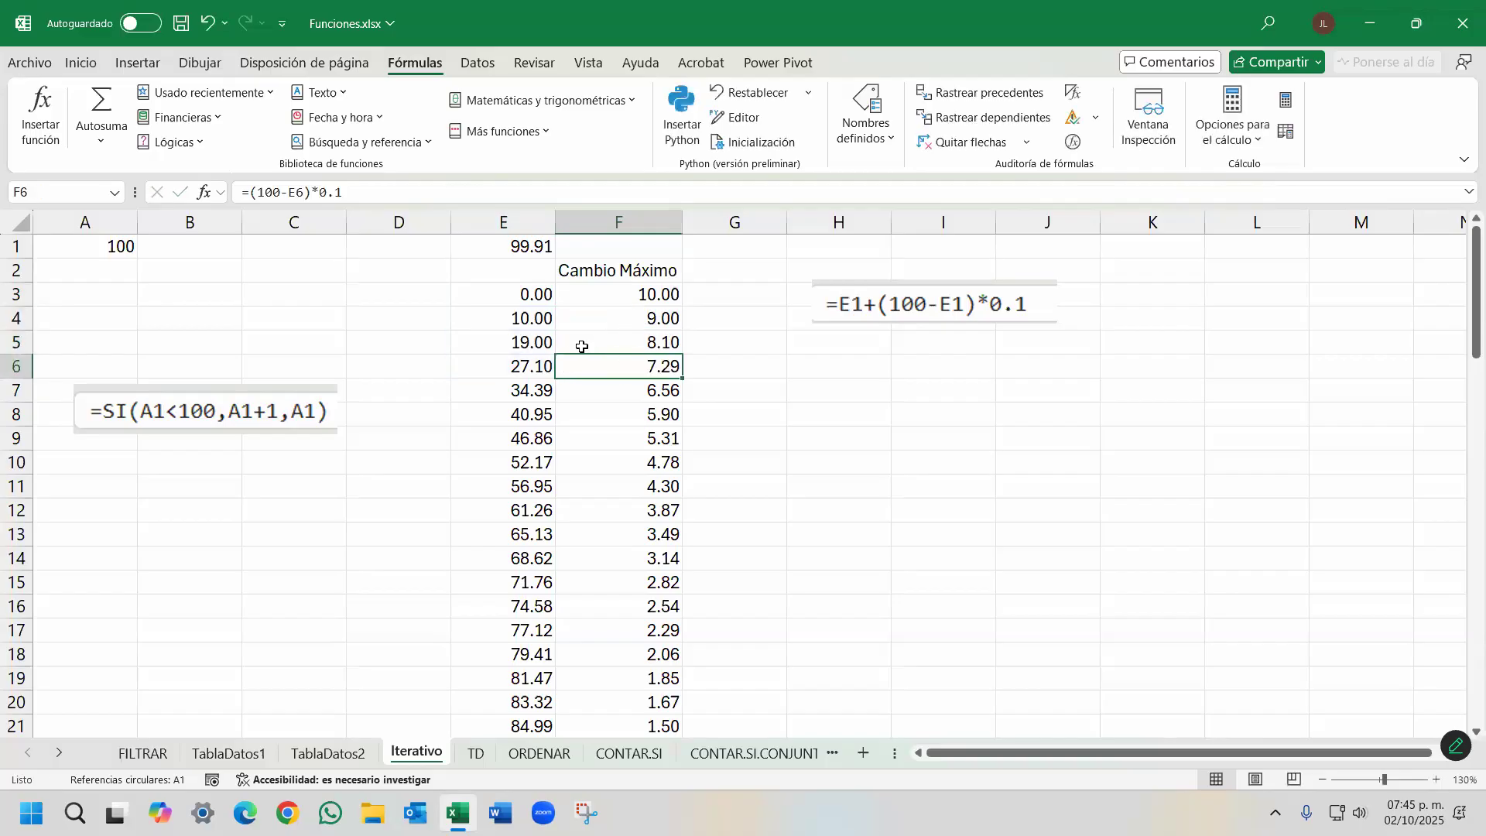
pyautogui.click(539, 318)
pyautogui.doubleClick(621, 318)
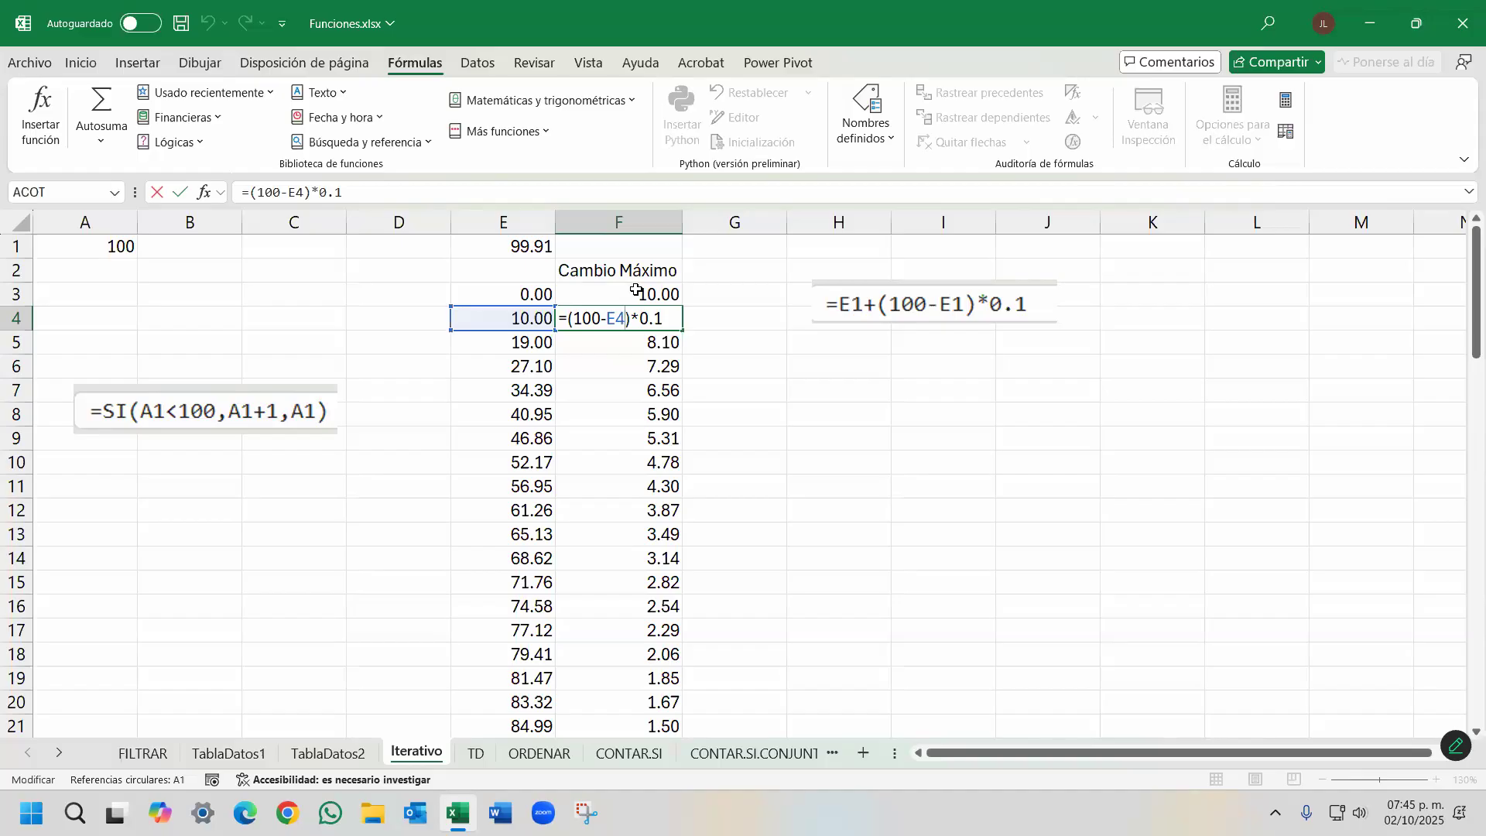
pyautogui.hotkey('ctrl', 'Return')
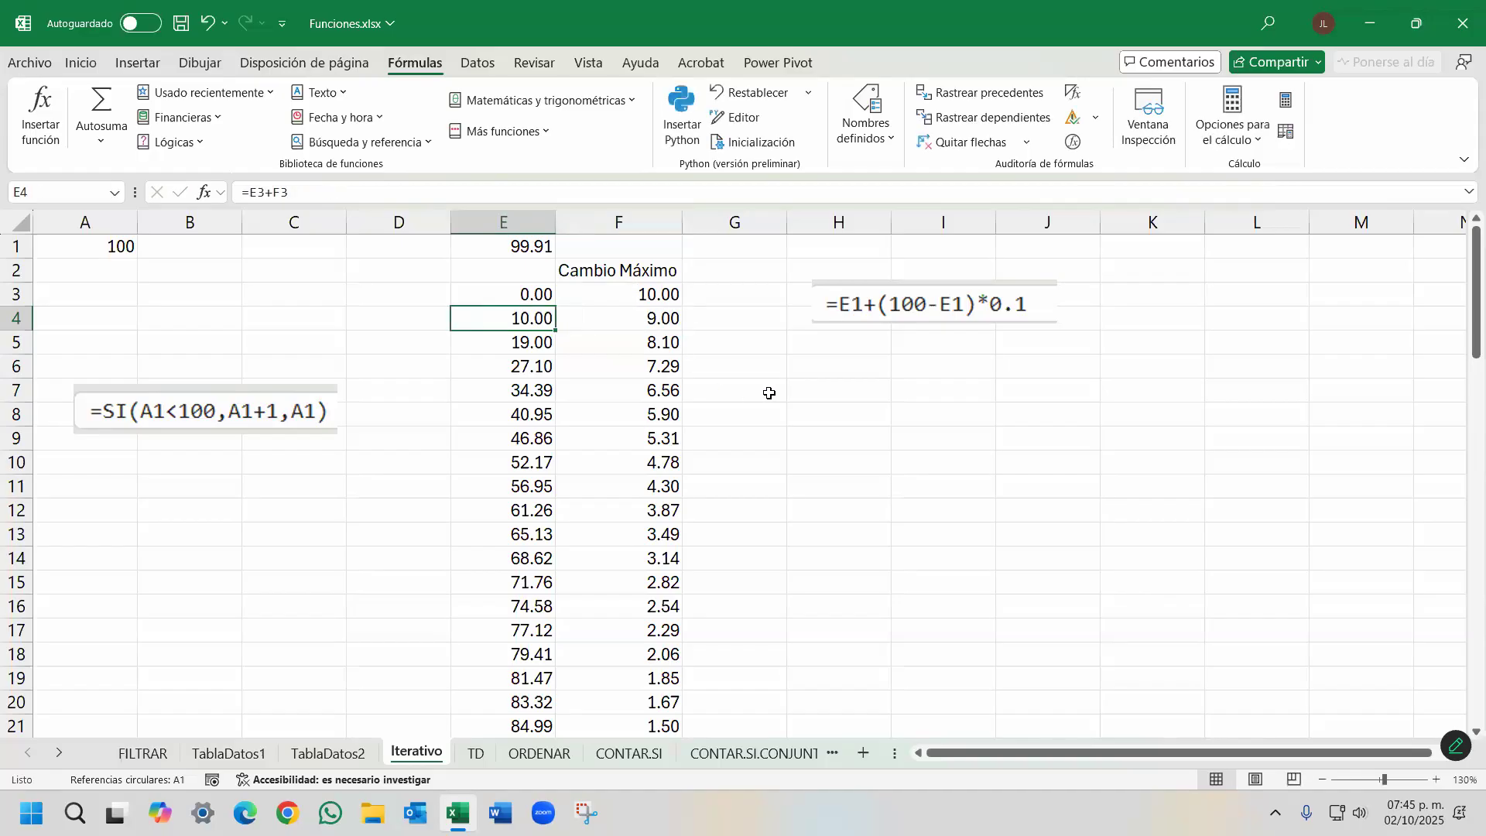
# Walk down the Cambio Máximo column to the end of the table, examining how the change evolves per iteration.
pyautogui.press('Down')
pyautogui.press('Down')
pyautogui.press('Down')
pyautogui.press('Down')
pyautogui.press('Down')
pyautogui.press('Down')
pyautogui.press('Down')
pyautogui.press('Down')
pyautogui.press('Down')
pyautogui.press('Down')
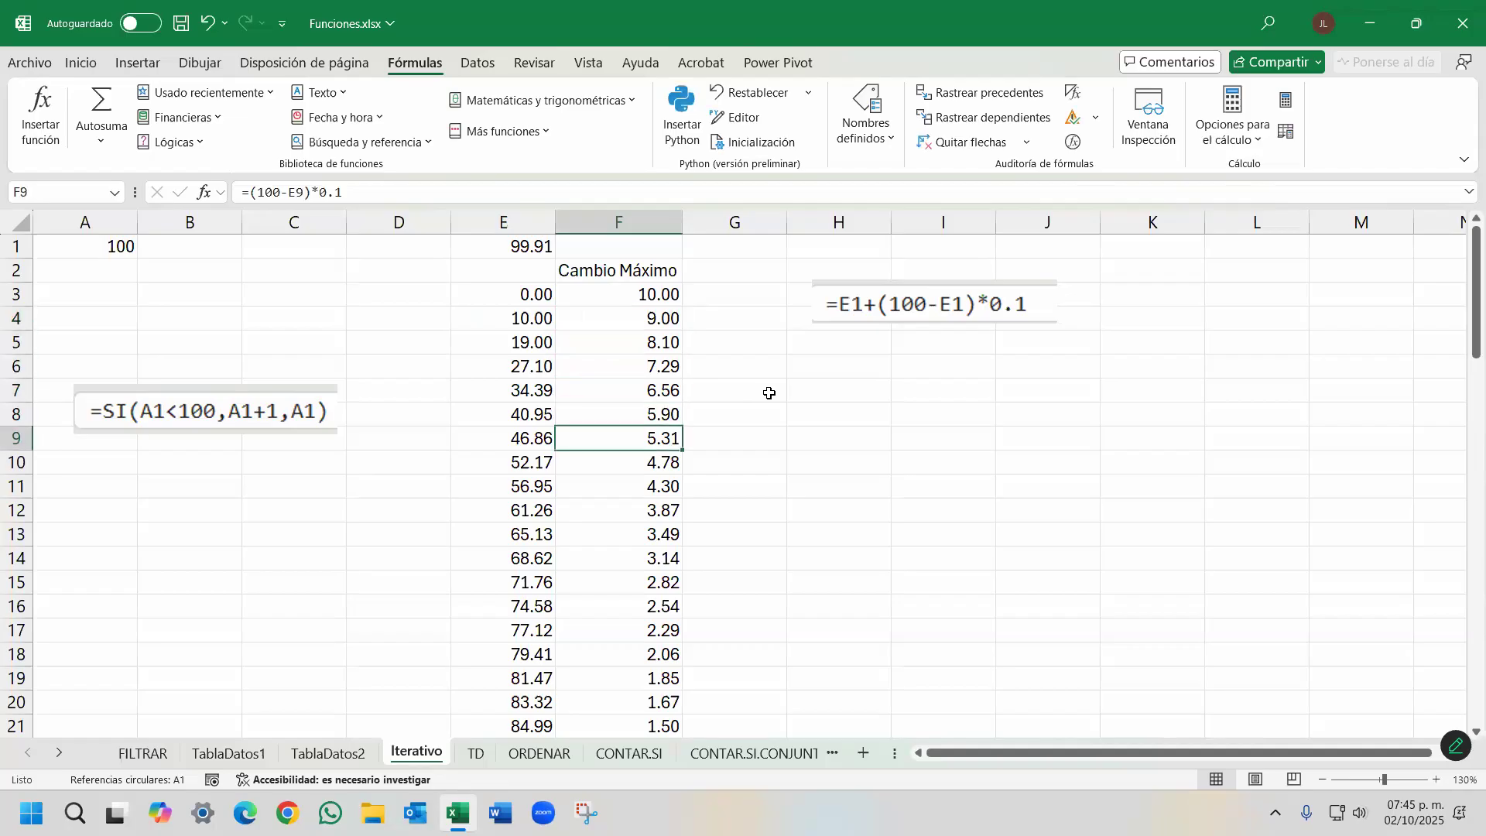
pyautogui.press('Down')
pyautogui.press('Down')
pyautogui.press('Down')
pyautogui.press('Down')
pyautogui.press('Down')
pyautogui.press('Down')
pyautogui.press('Down')
pyautogui.press('Down')
pyautogui.press('Down')
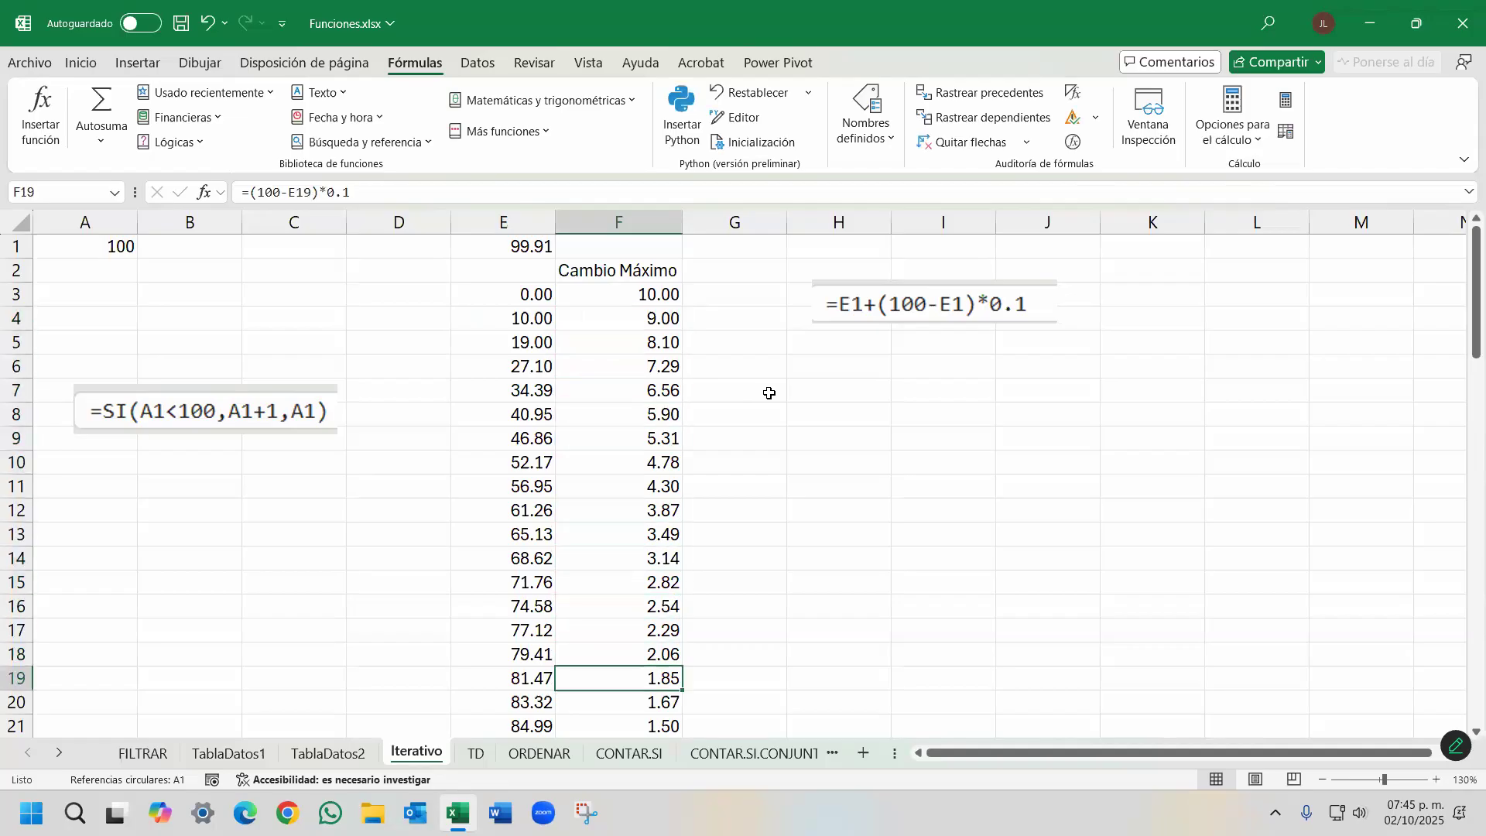
pyautogui.press('Down')
pyautogui.press('Down')
pyautogui.press('Down')
pyautogui.press('Down')
pyautogui.press('Down')
pyautogui.press('Down')
pyautogui.press('Down')
pyautogui.press('Down')
pyautogui.press('Down')
pyautogui.press('Down')
pyautogui.press('Down')
pyautogui.press('Down')
pyautogui.press('Down')
pyautogui.press('Down')
pyautogui.press('Down')
pyautogui.press('Down')
pyautogui.press('Down')
pyautogui.press('Down')
pyautogui.press('Down')
pyautogui.press('Down')
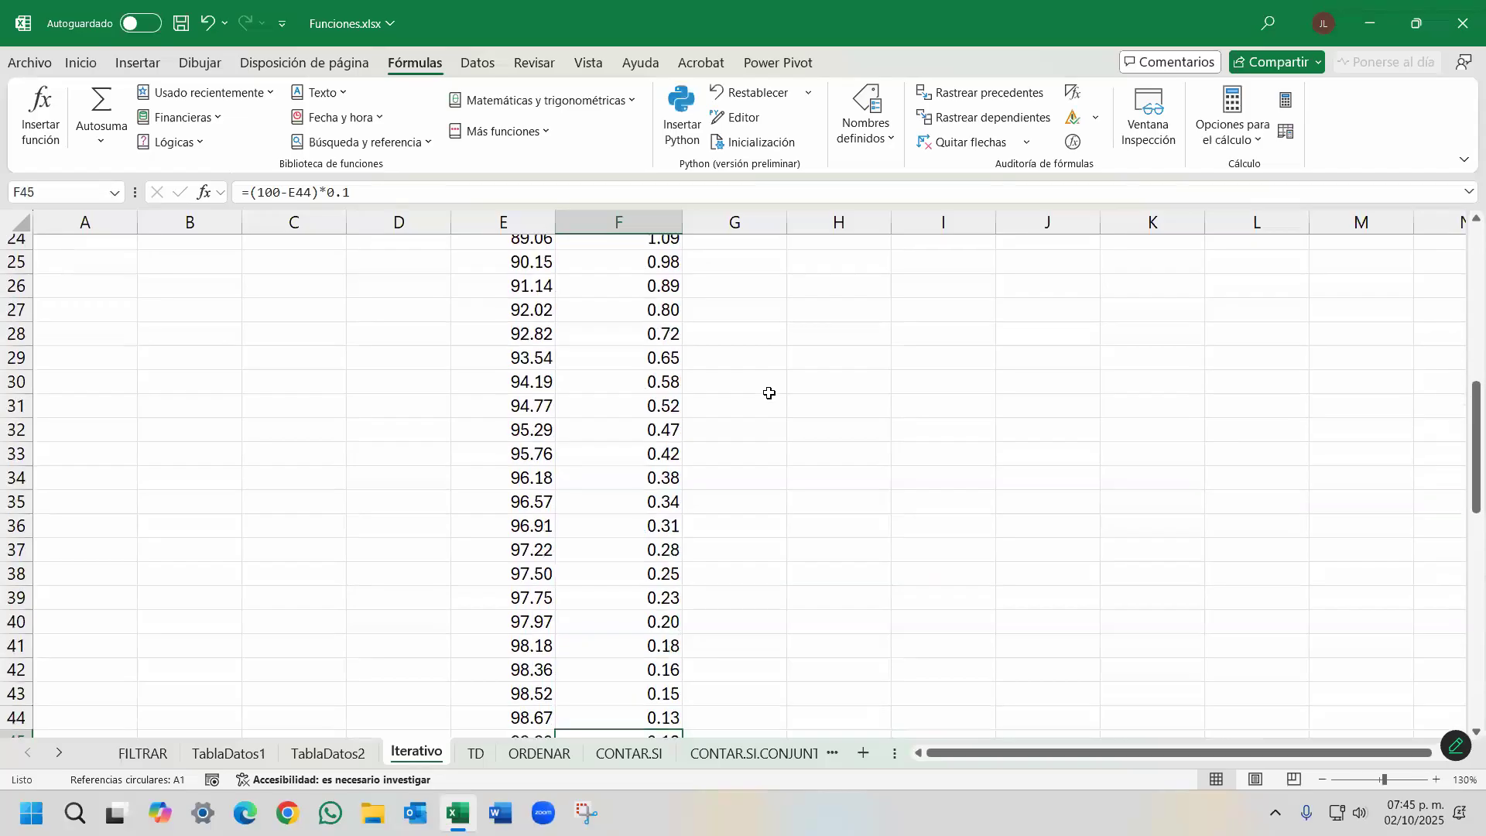
pyautogui.press('Down')
pyautogui.press('Down')
pyautogui.press('Down')
pyautogui.press('Down')
pyautogui.press('Down')
pyautogui.press('Down')
pyautogui.press('Down')
pyautogui.press('Down')
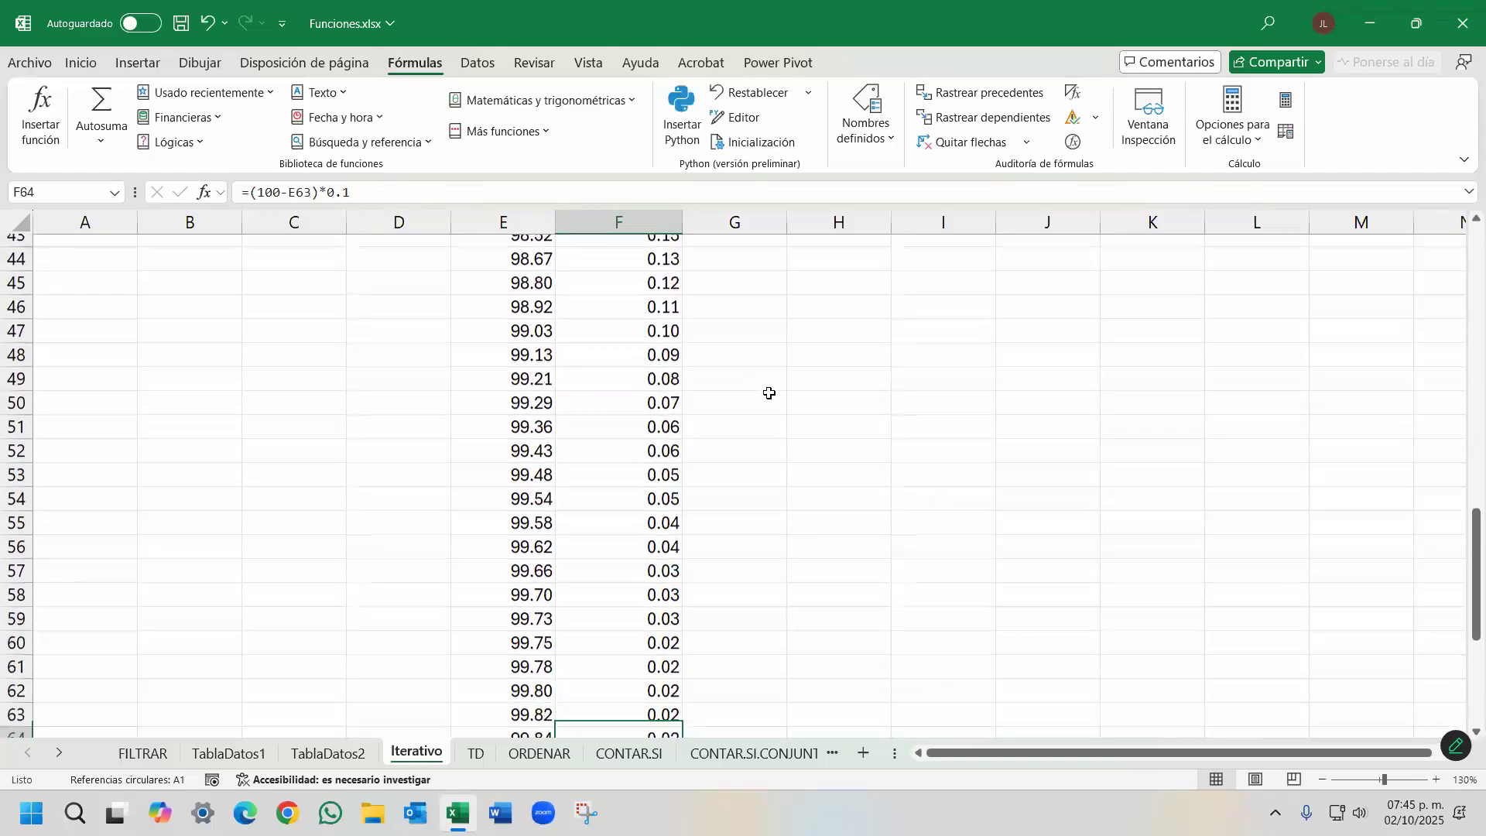
pyautogui.press('Down')
pyautogui.press('Down')
pyautogui.press('Down')
pyautogui.press('Down')
pyautogui.press('Down')
pyautogui.press('Down')
pyautogui.press('Down')
pyautogui.press('Down')
pyautogui.press('Down')
pyautogui.press('Down')
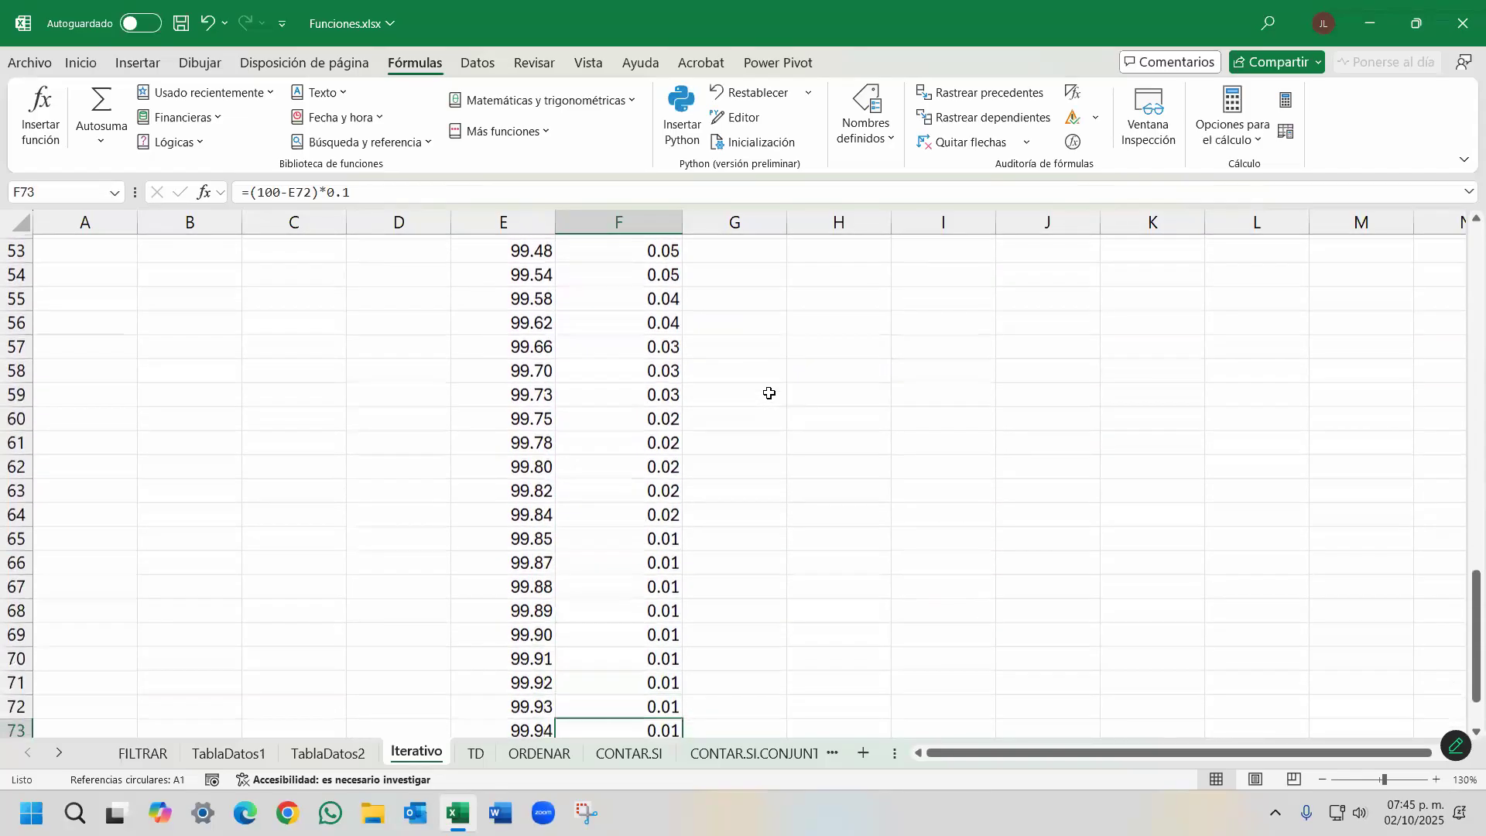
pyautogui.press('Up')
pyautogui.press('Up')
pyautogui.press('Up')
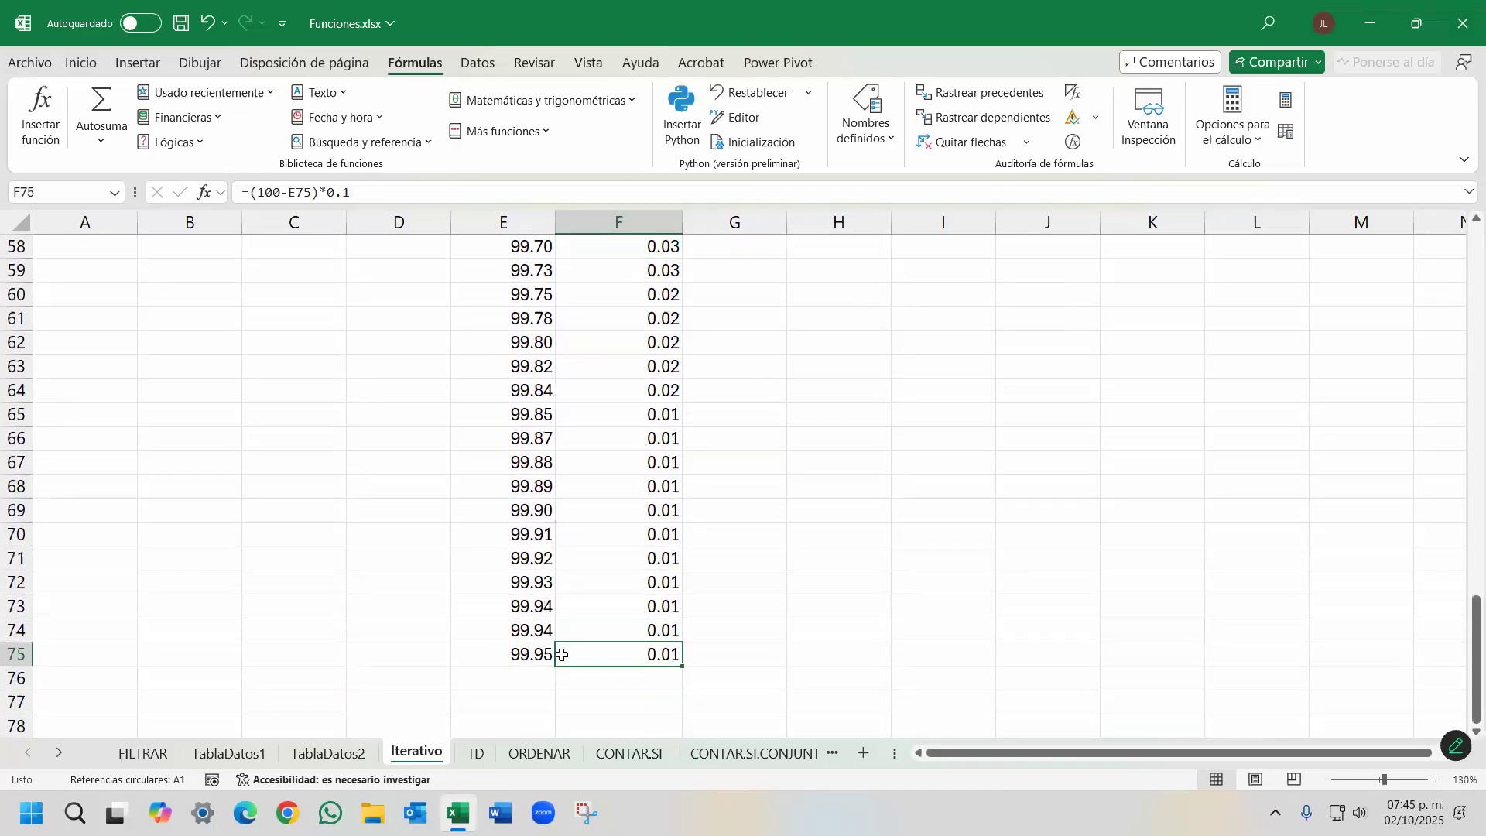
# Extend the iteration formulas in columns E and F down to row 76 and check the new F76 cell.
pyautogui.moveTo(526, 652); pyautogui.dragTo(656, 658)
pyautogui.moveTo(526, 631); pyautogui.dragTo(667, 690)
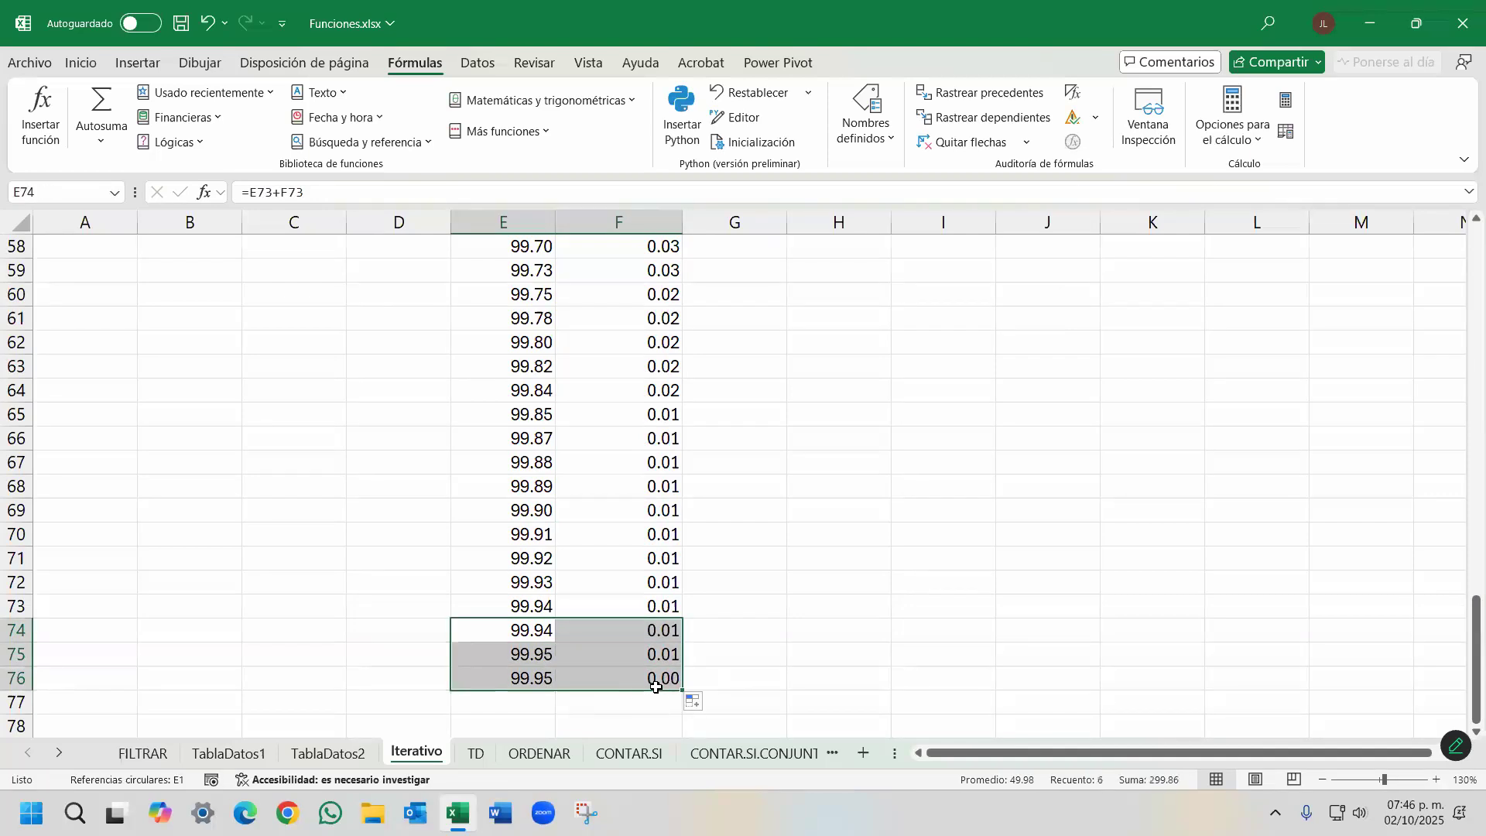
pyautogui.click(656, 684)
pyautogui.scroll(7, 735, 557)
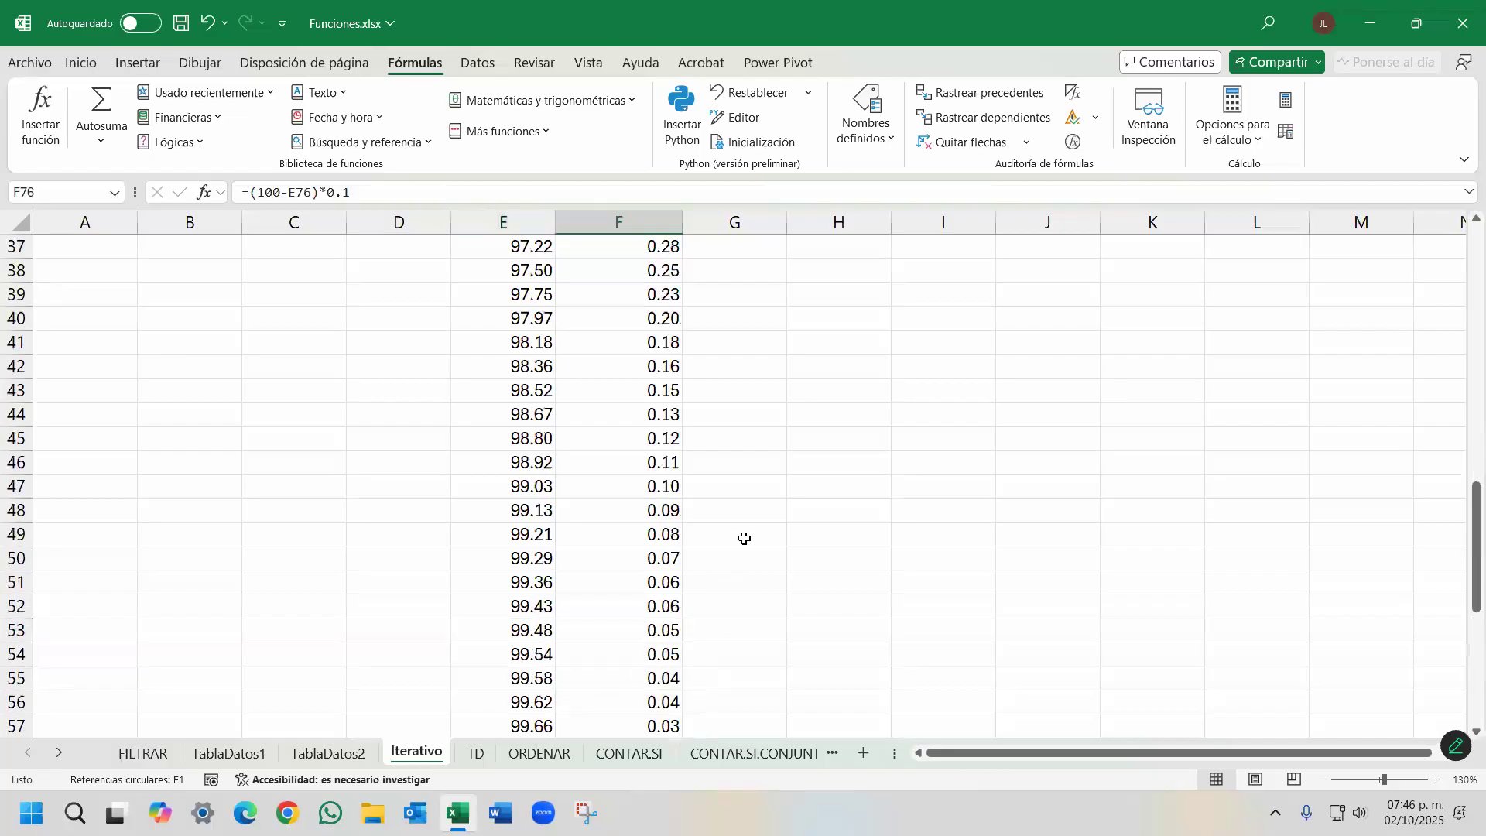
# Review the iteration table down to its last rows and inspect the Cambio Máximo formula in F75.
pyautogui.scroll(12, 744, 534)
pyautogui.scroll(-10, 600, 480)
pyautogui.scroll(-13, 606, 518)
pyautogui.click(663, 366)
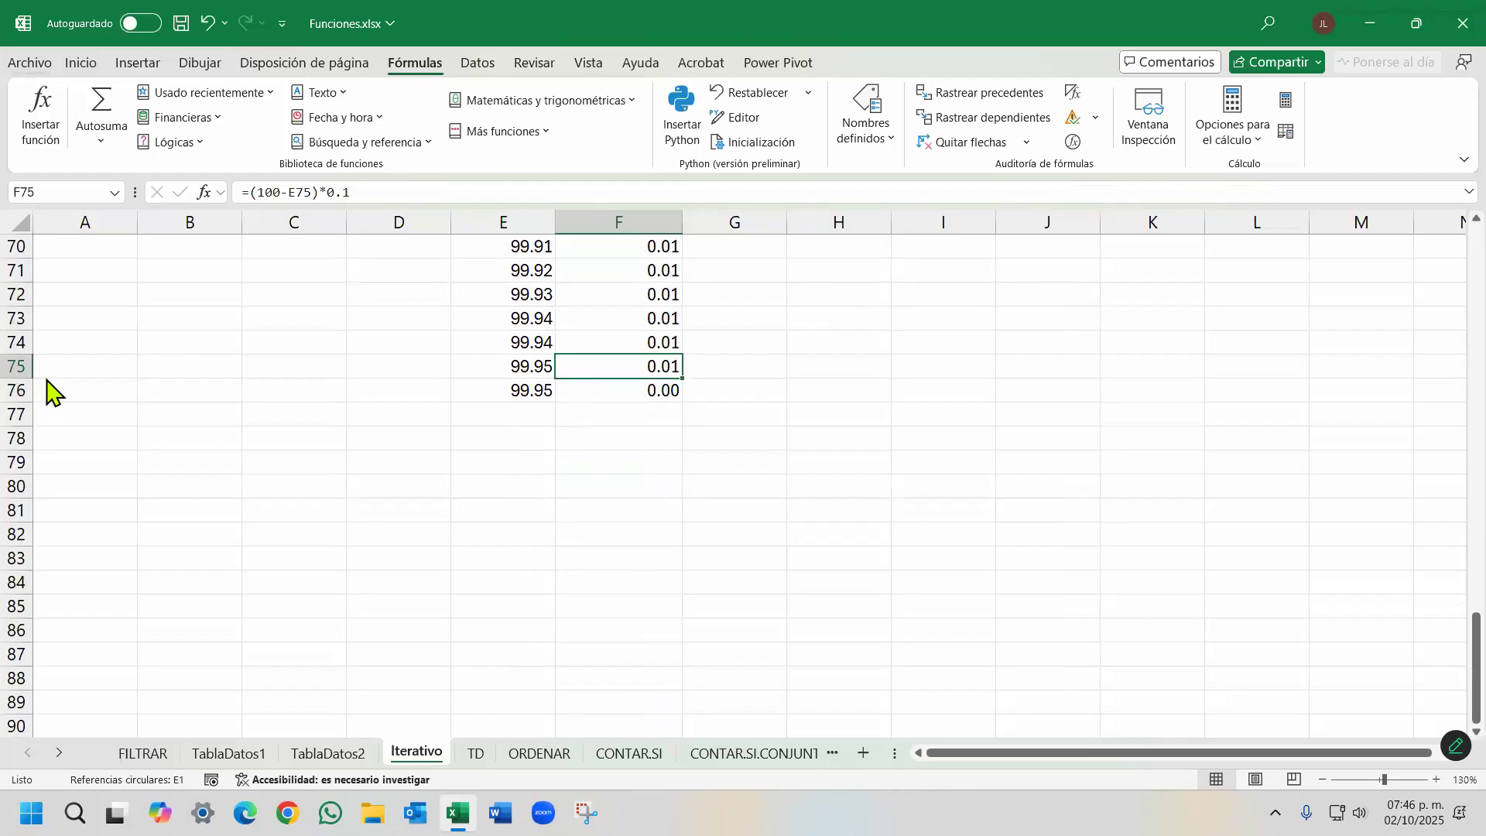
# Enable iterative calculation in the workbook's formula options.
pyautogui.click(29, 62)
pyautogui.click(20, 756)
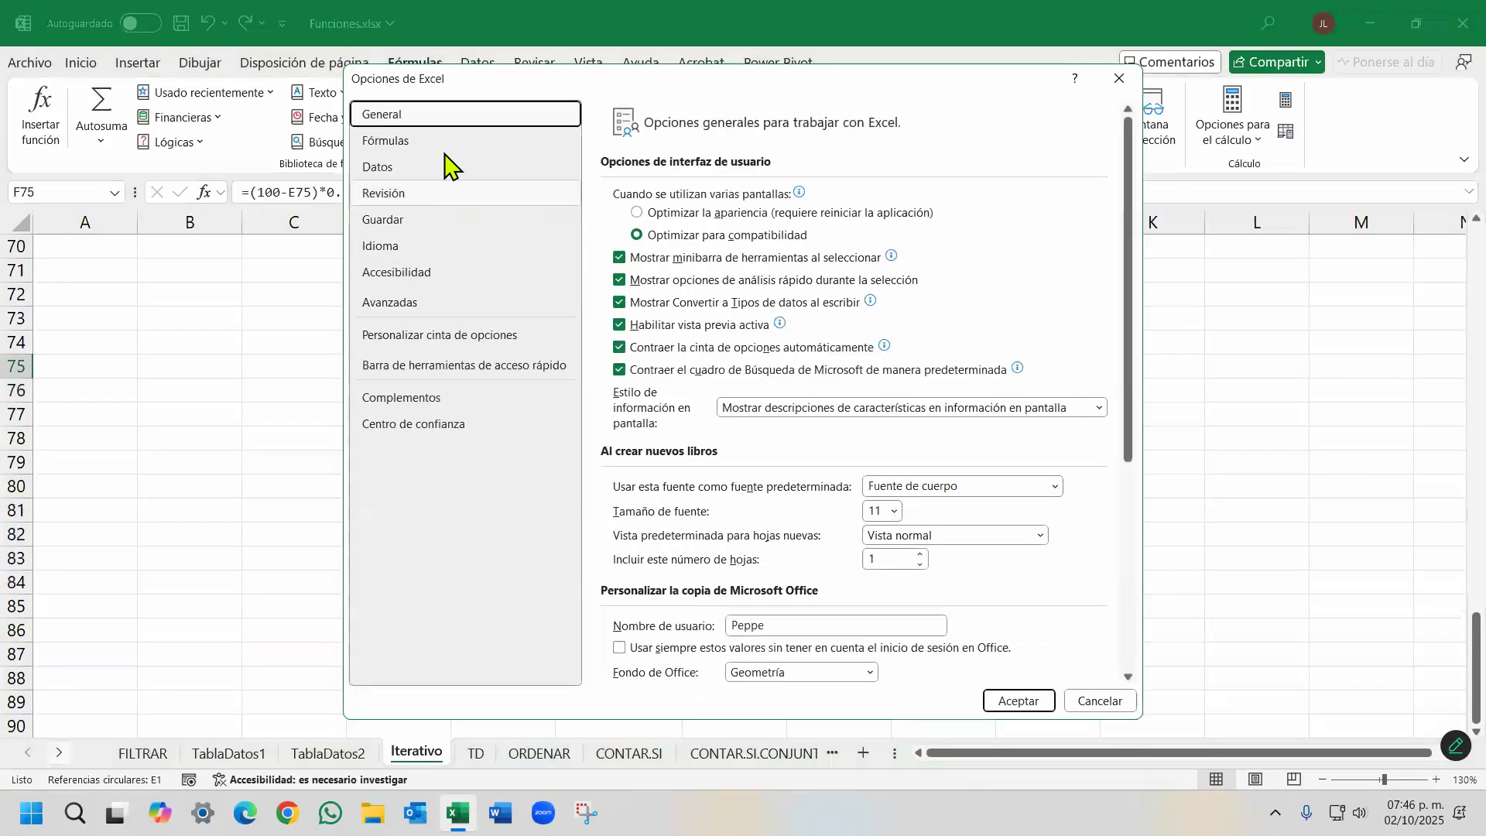
pyautogui.click(447, 143)
pyautogui.click(852, 196)
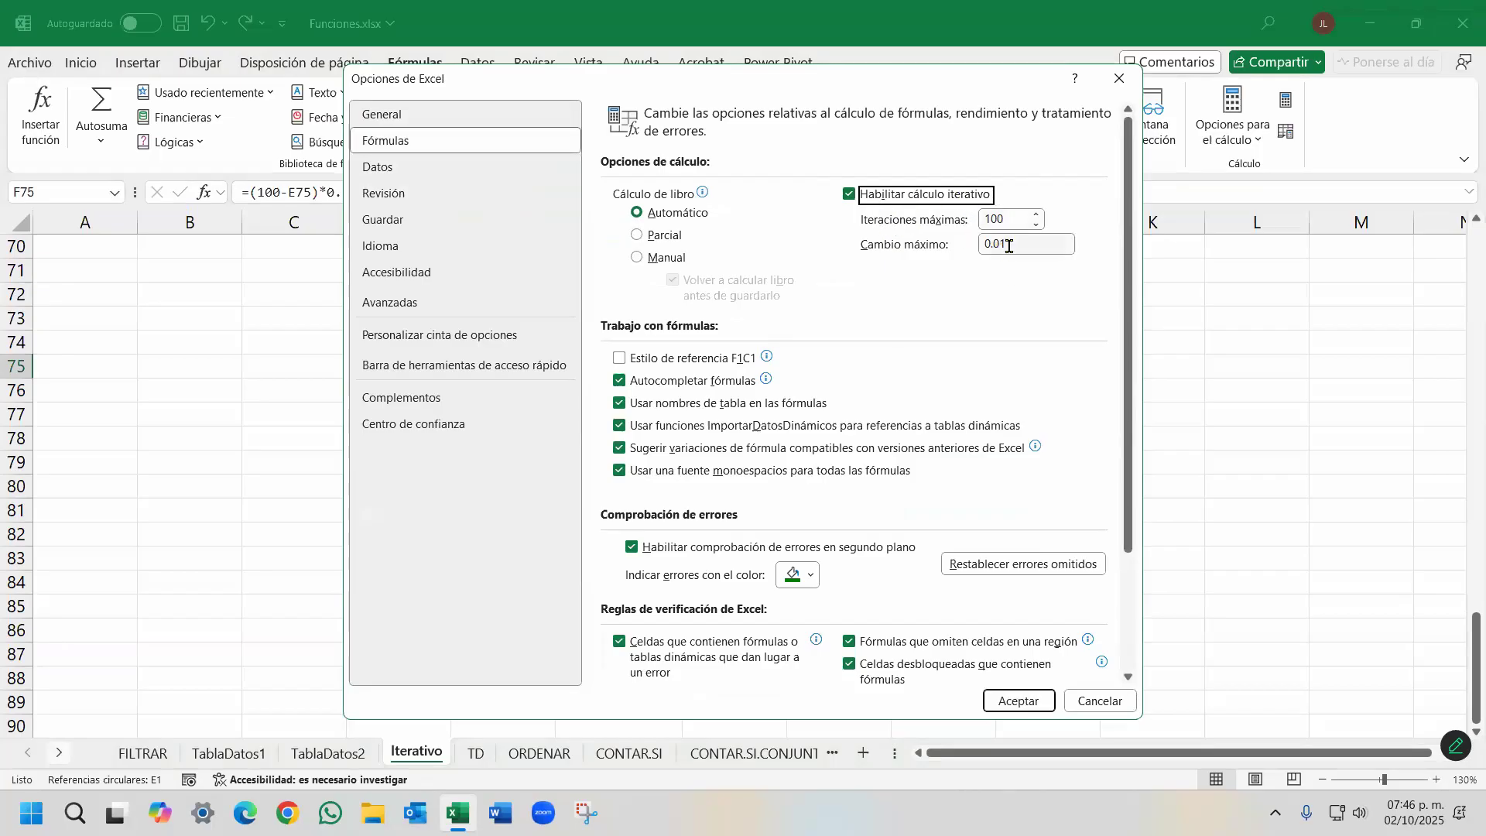
pyautogui.click(1016, 701)
# Select the circular formula in E1 and recalculate the sheet repeatedly until its value reaches 100.00.
pyautogui.scroll(20, 474, 366)
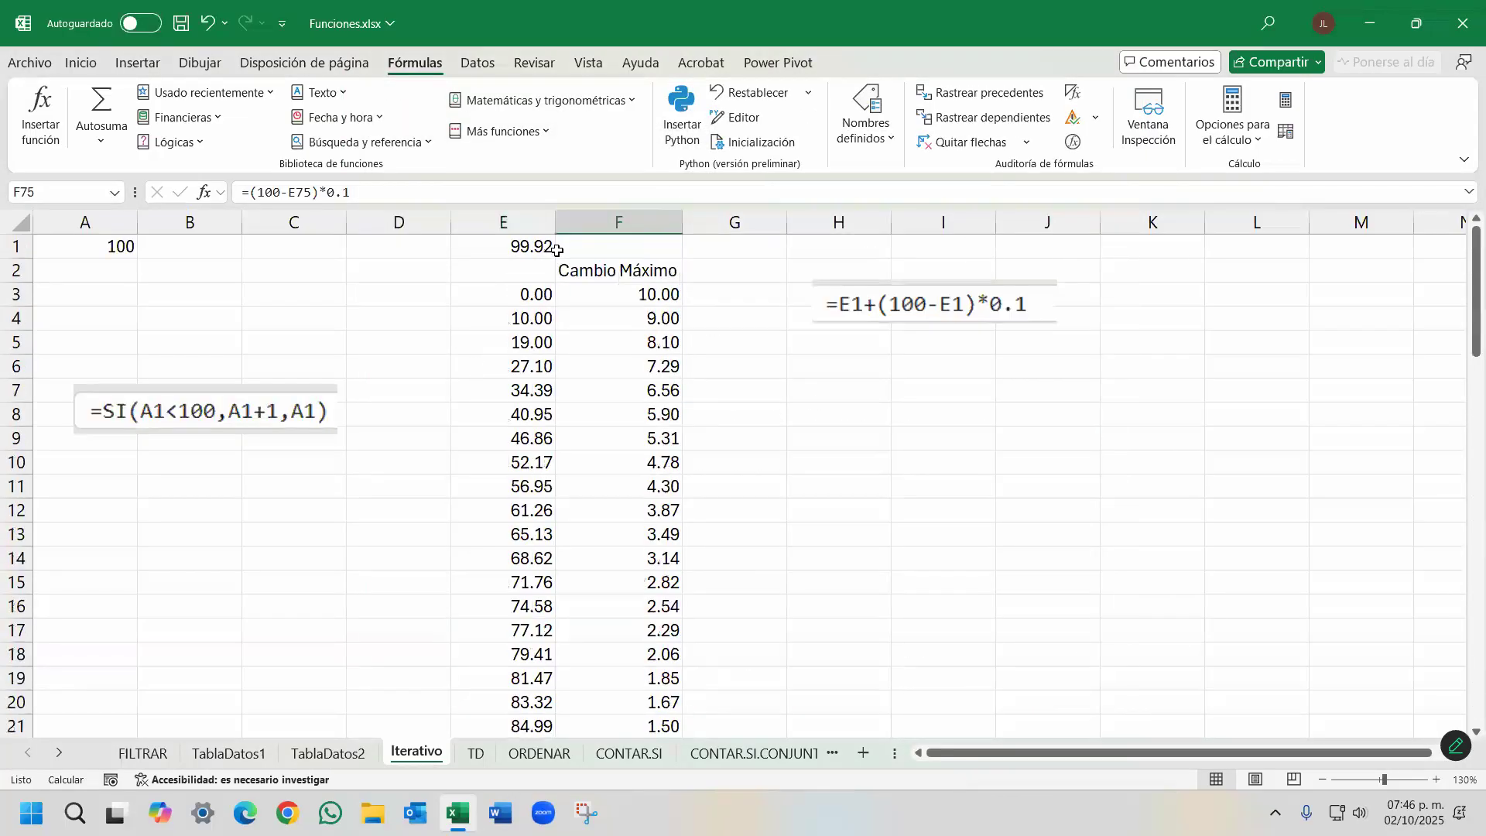
pyautogui.click(531, 248)
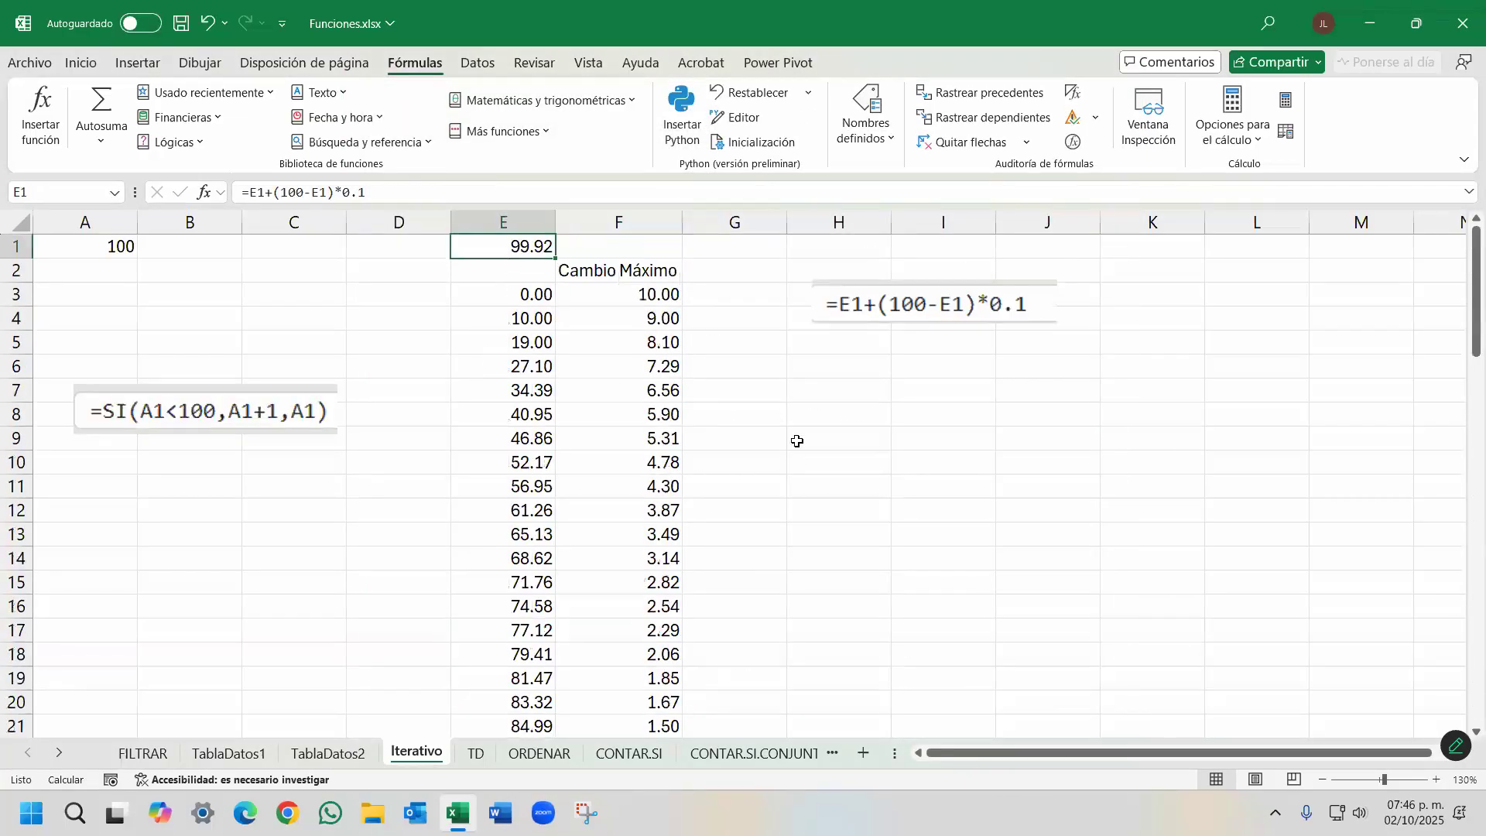
pyautogui.press('F9')
pyautogui.press('F9')
pyautogui.press('F9')
pyautogui.press('F9')
pyautogui.press('F9')
pyautogui.press('F9')
pyautogui.press('F9')
pyautogui.press('F9')
pyautogui.press('F9')
pyautogui.press('F9')
pyautogui.press('F9')
pyautogui.press('F9')
pyautogui.press('F9')
pyautogui.press('F9')
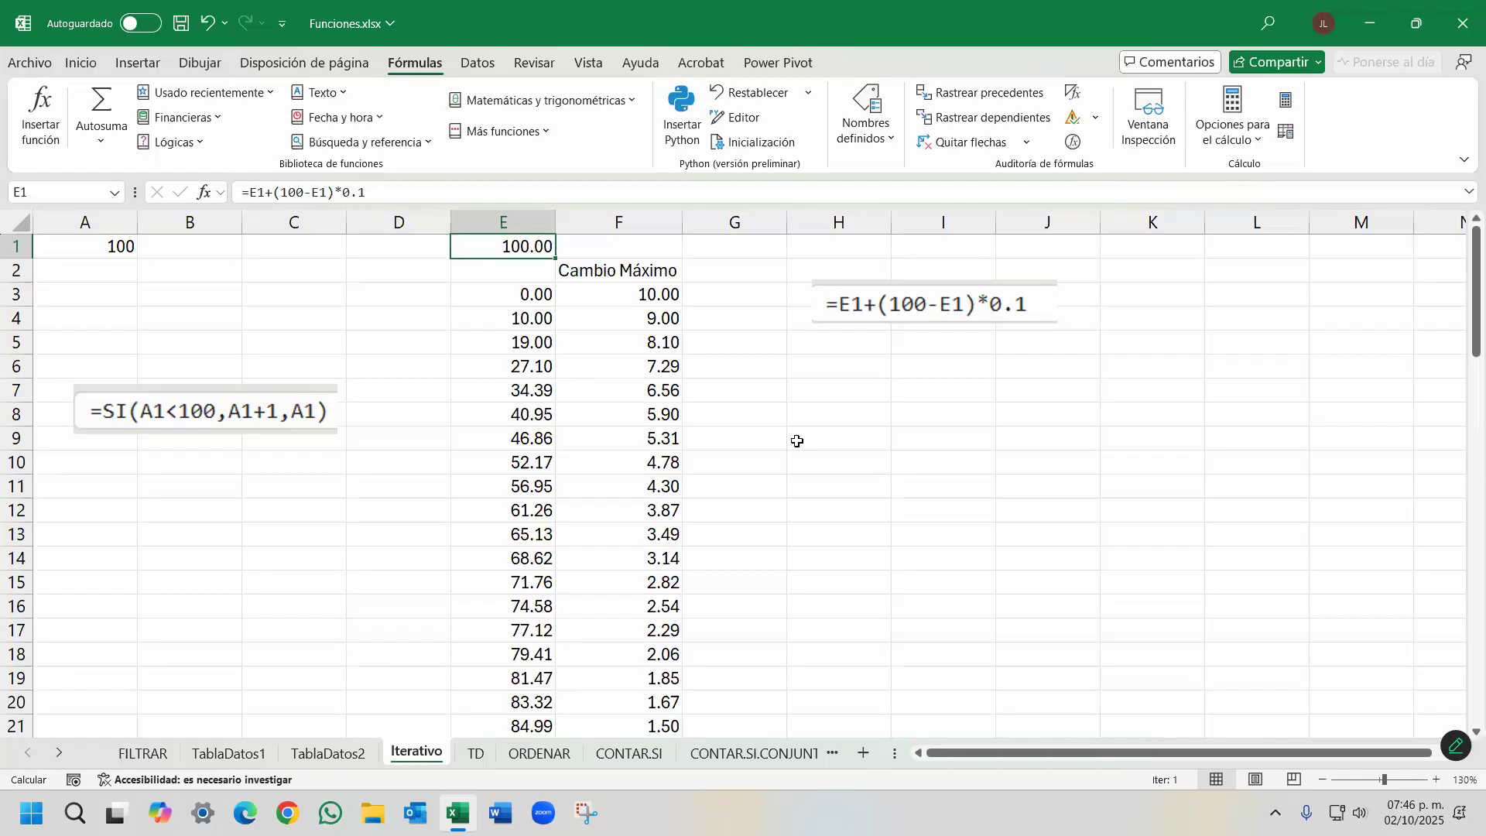
pyautogui.press('F9')
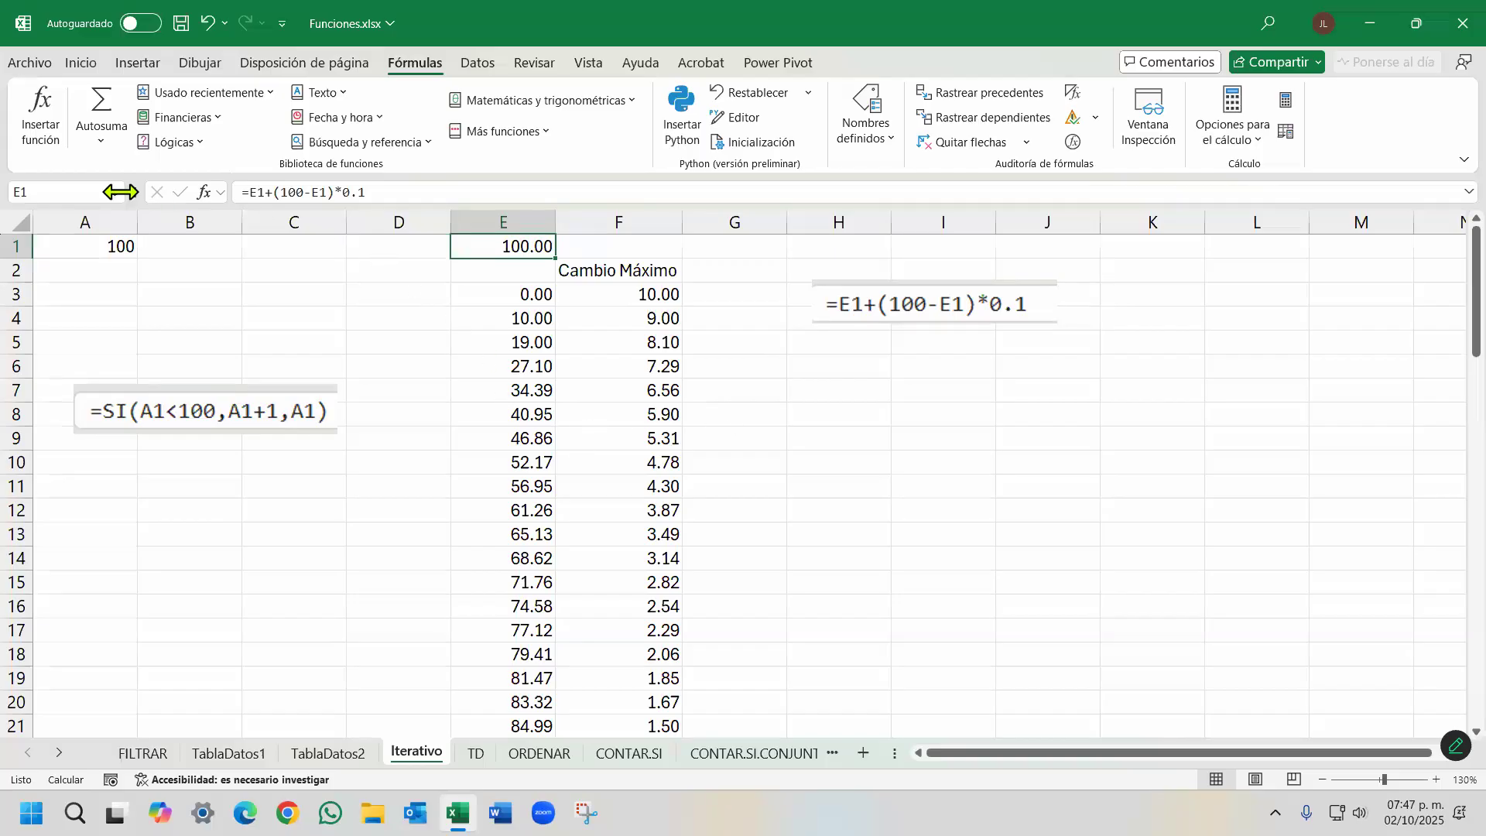
# Disable iterative calculation in the formula options and dismiss the circular reference warning.
pyautogui.click(36, 64)
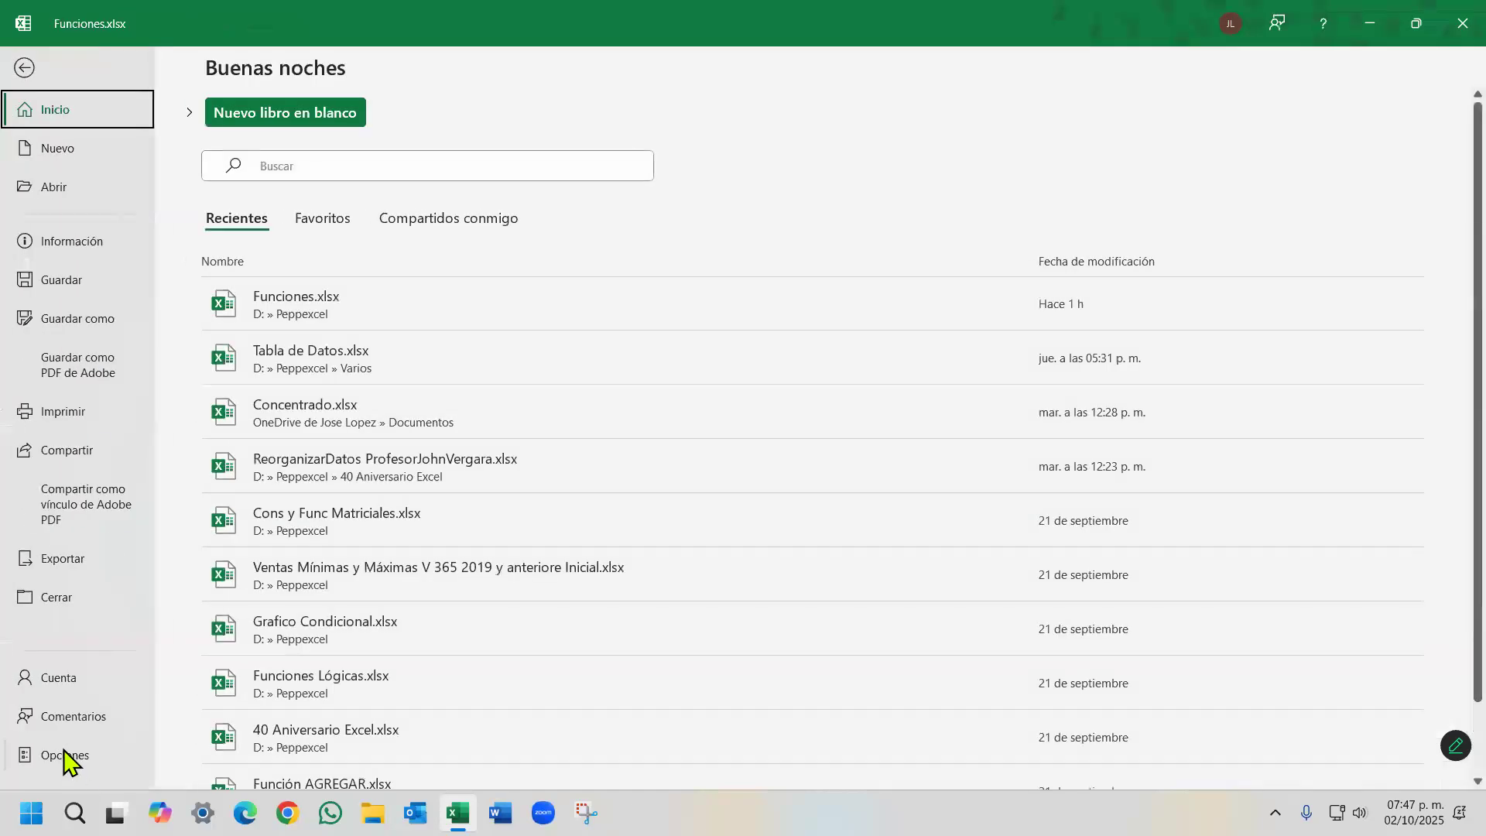
pyautogui.click(38, 751)
pyautogui.click(407, 142)
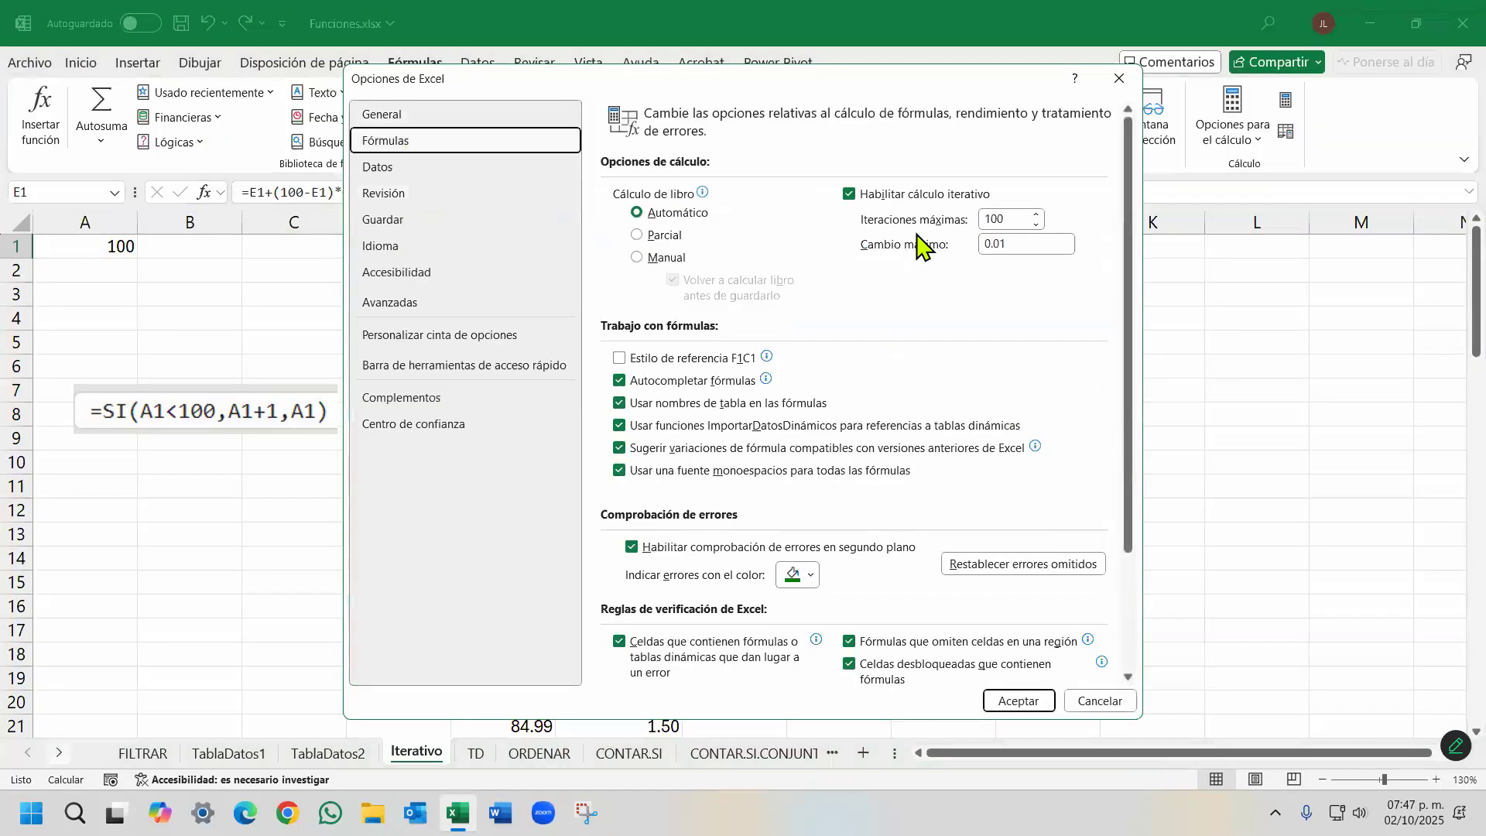
pyautogui.click(849, 195)
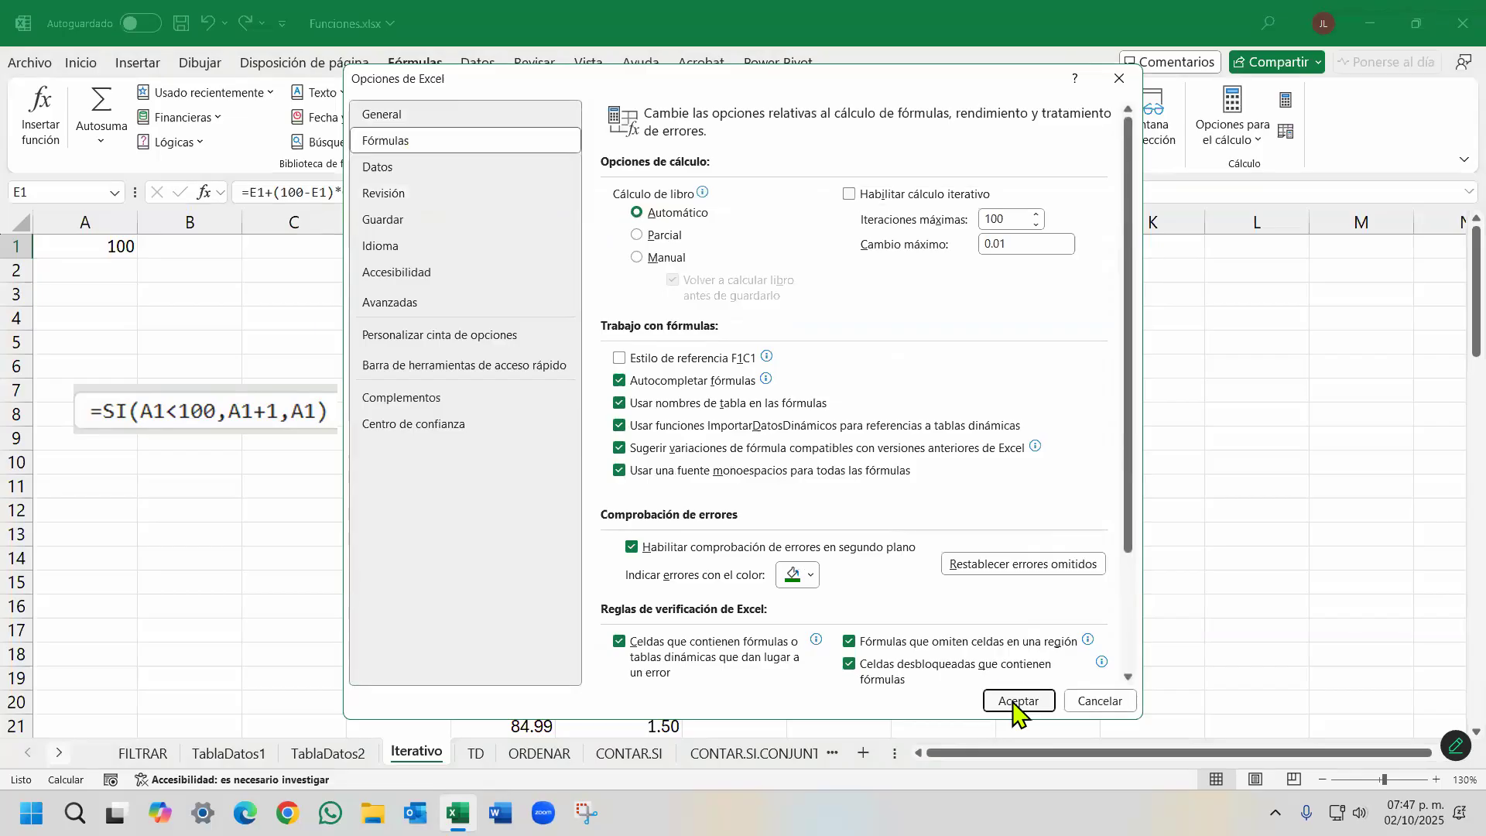
pyautogui.click(1016, 701)
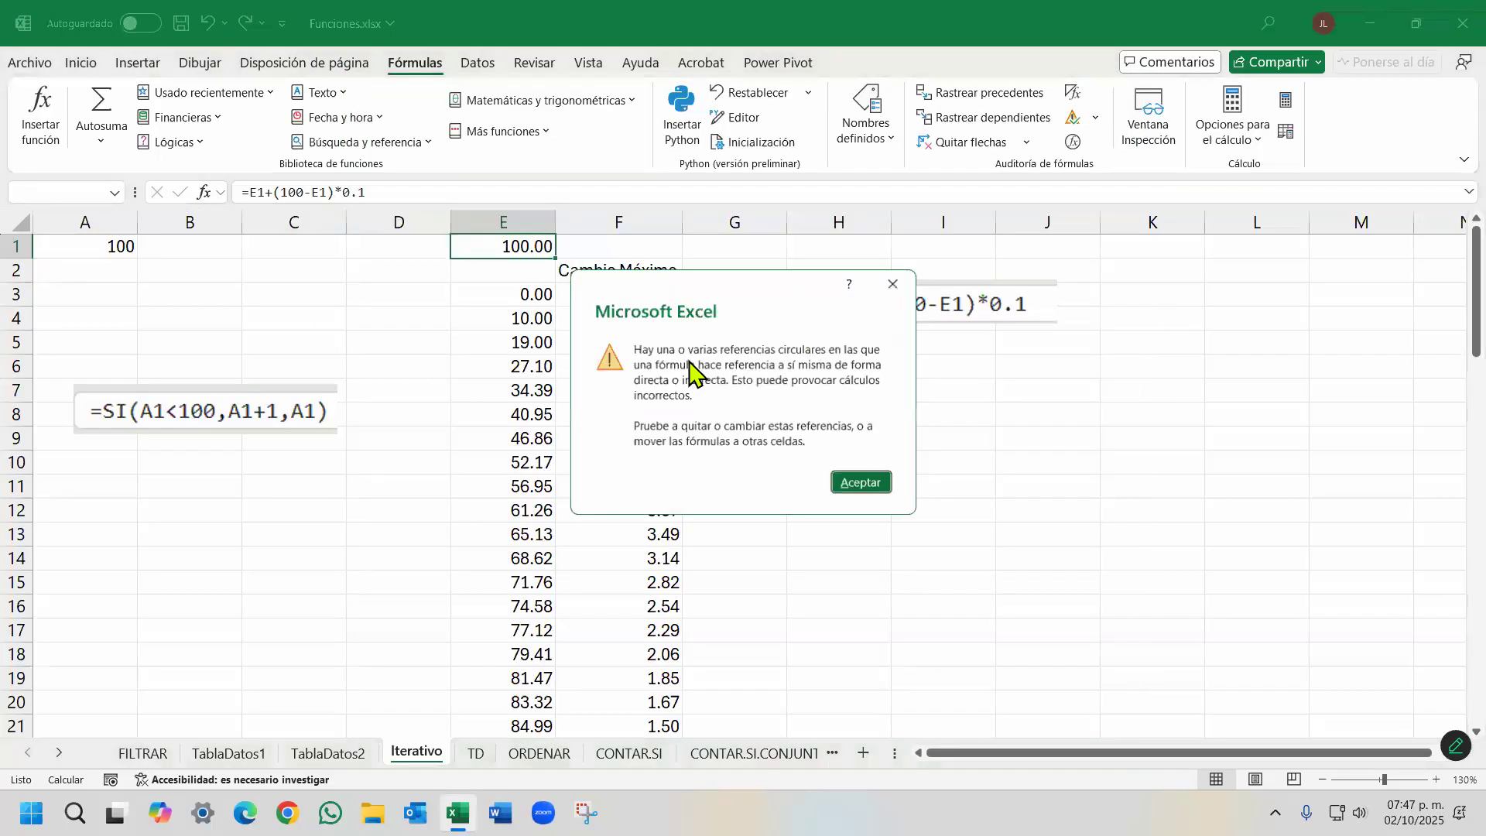
pyautogui.click(896, 282)
# Switch to the FILTRAR sheet and enable the F1C1 reference style in the formula options.
pyautogui.click(152, 752)
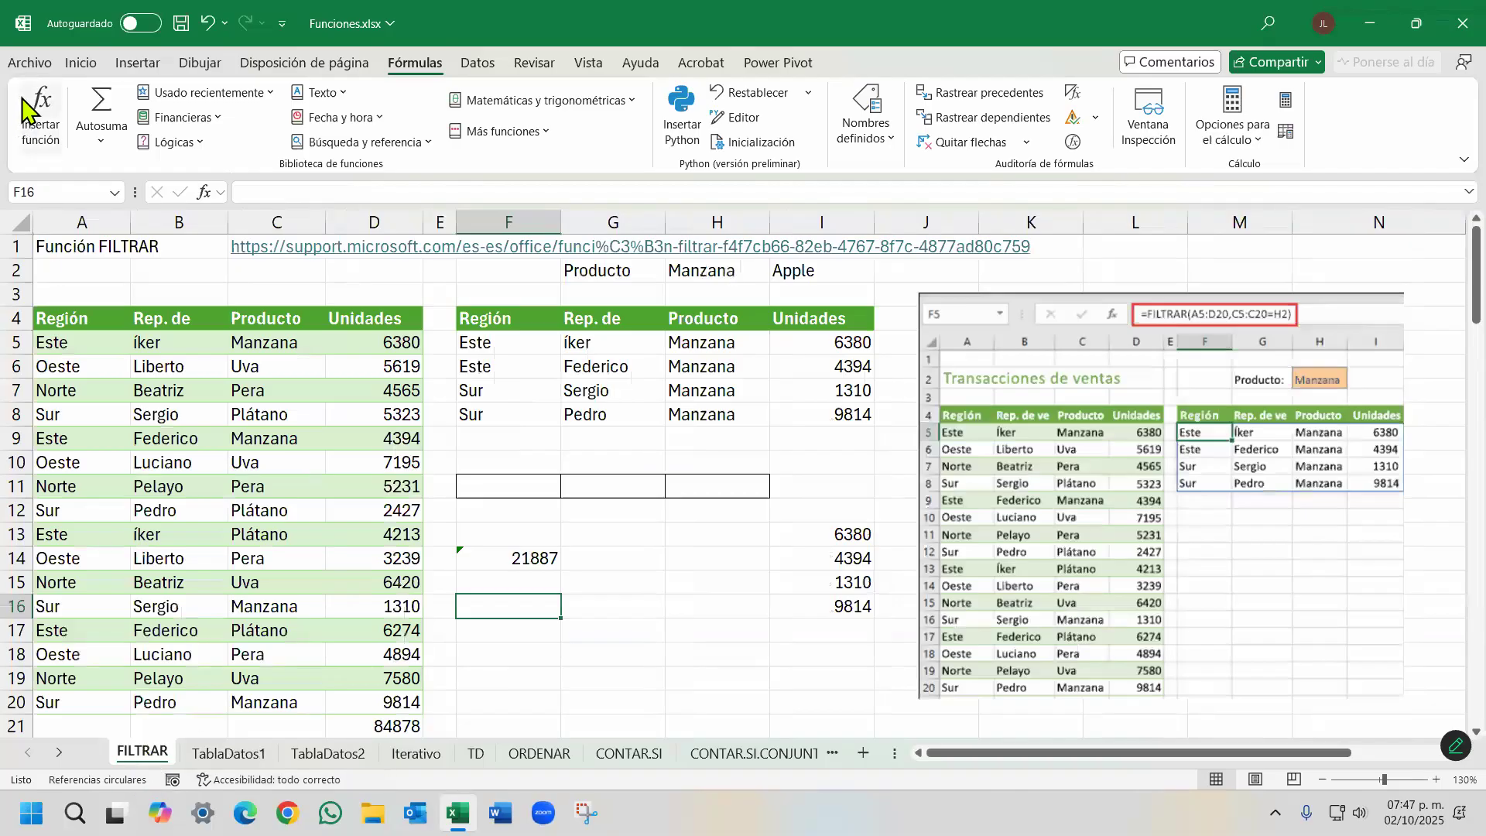
pyautogui.click(26, 63)
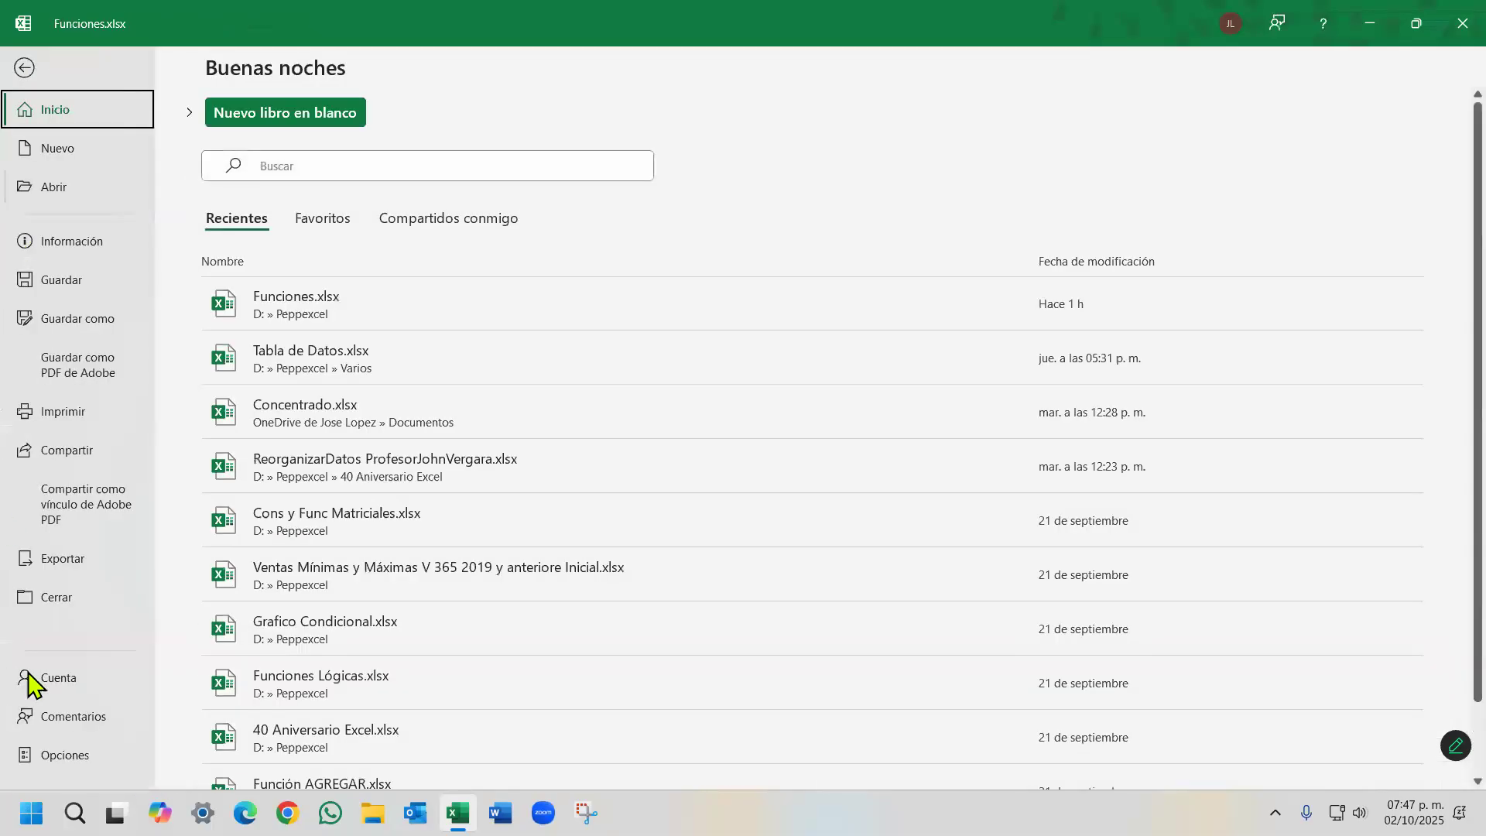
pyautogui.click(80, 759)
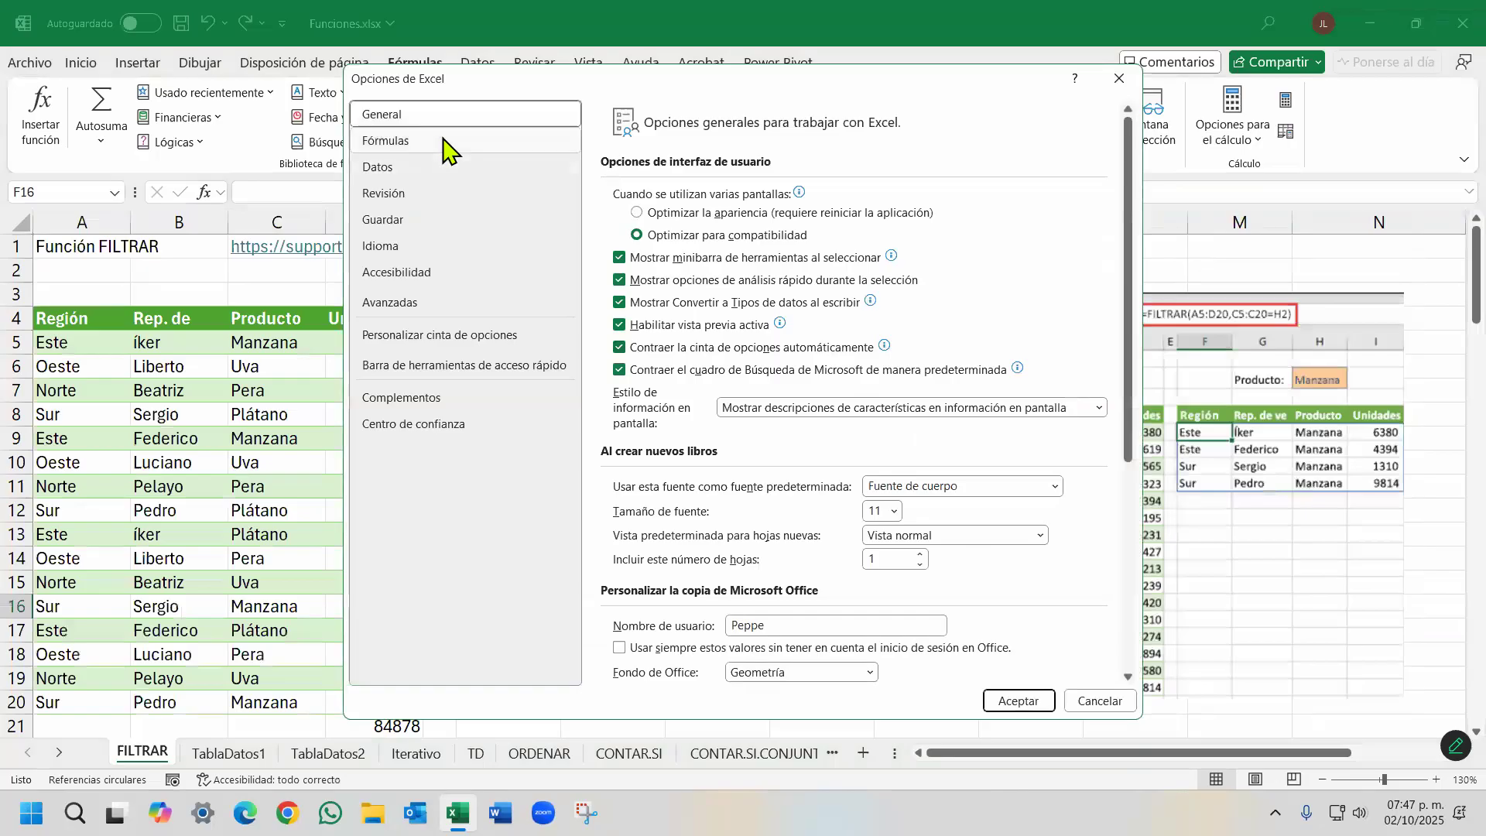
pyautogui.click(452, 142)
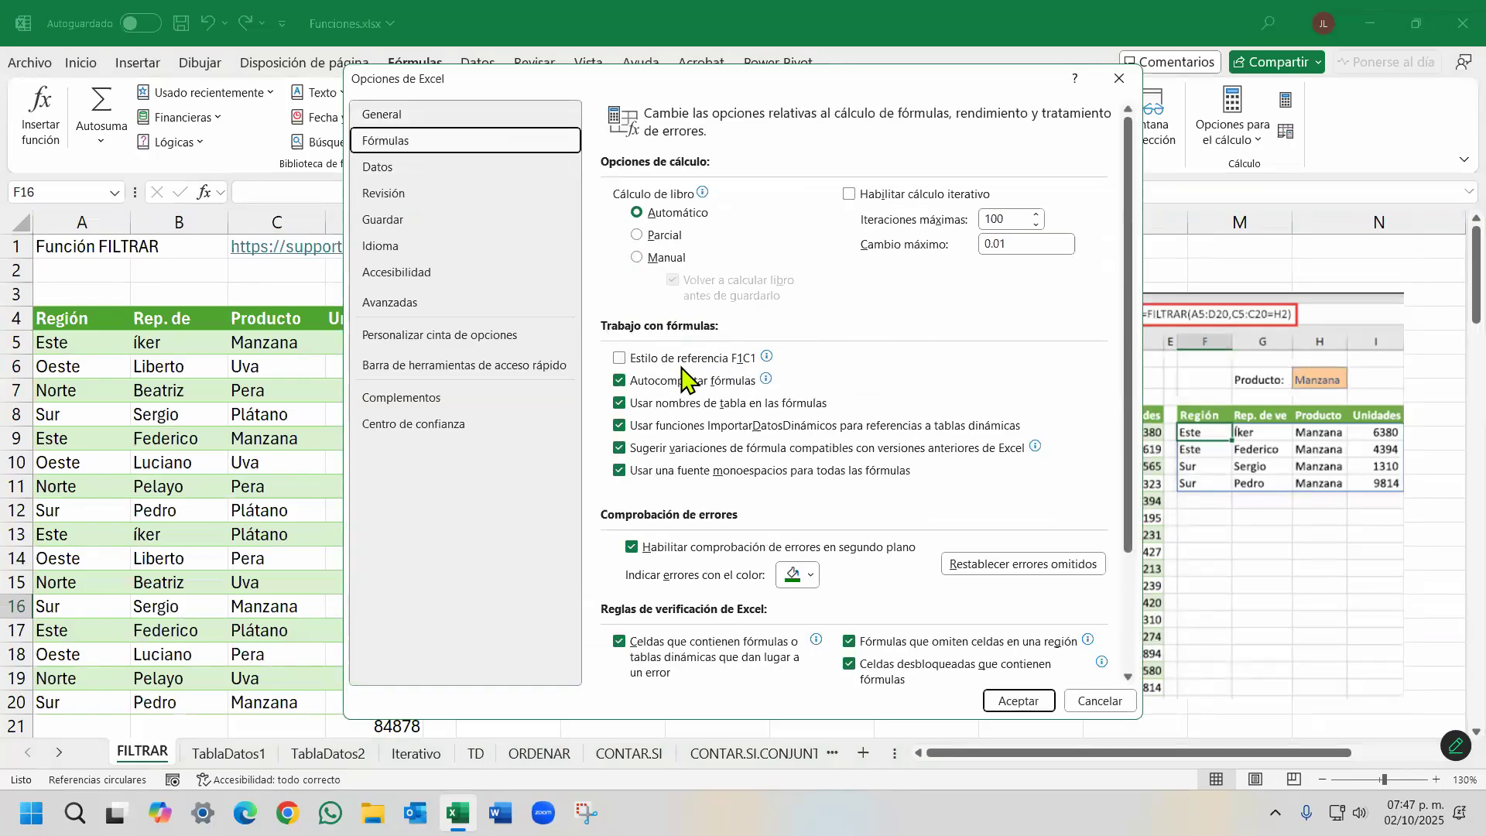
pyautogui.moveTo(721, 368)
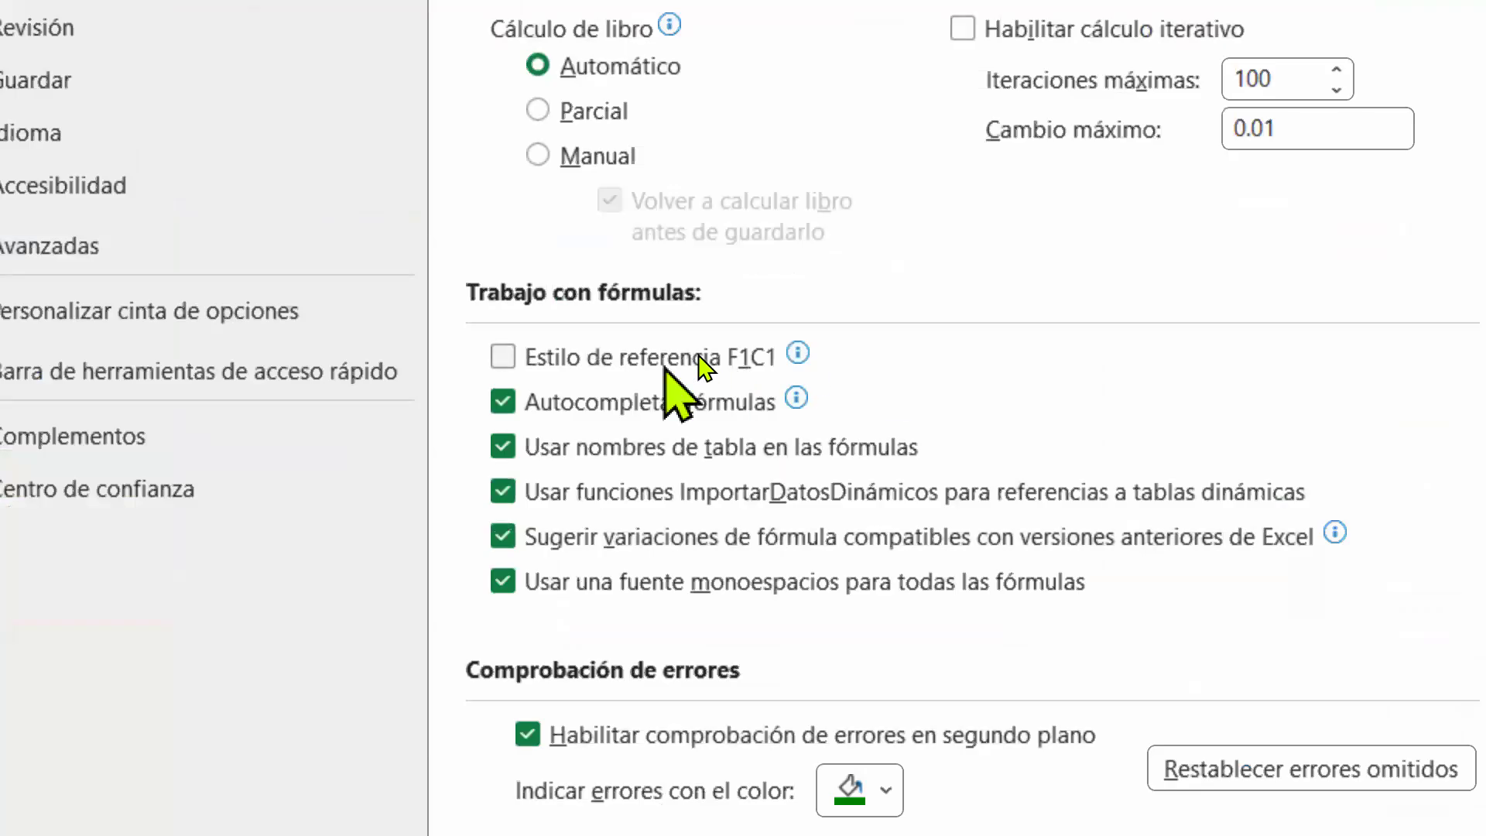
pyautogui.moveTo(663, 352)
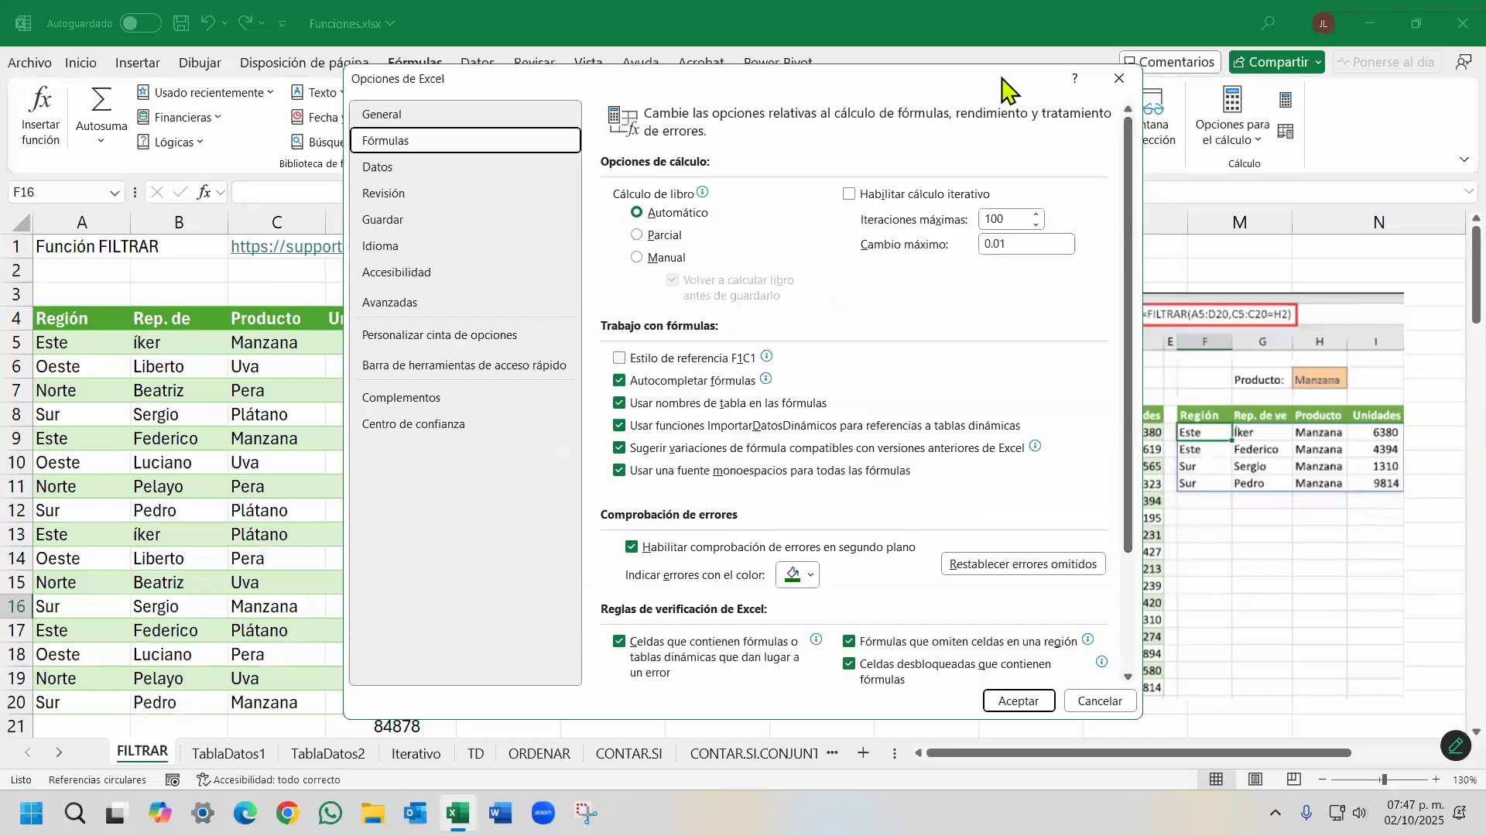
pyautogui.moveTo(990, 77); pyautogui.dragTo(1071, 113)
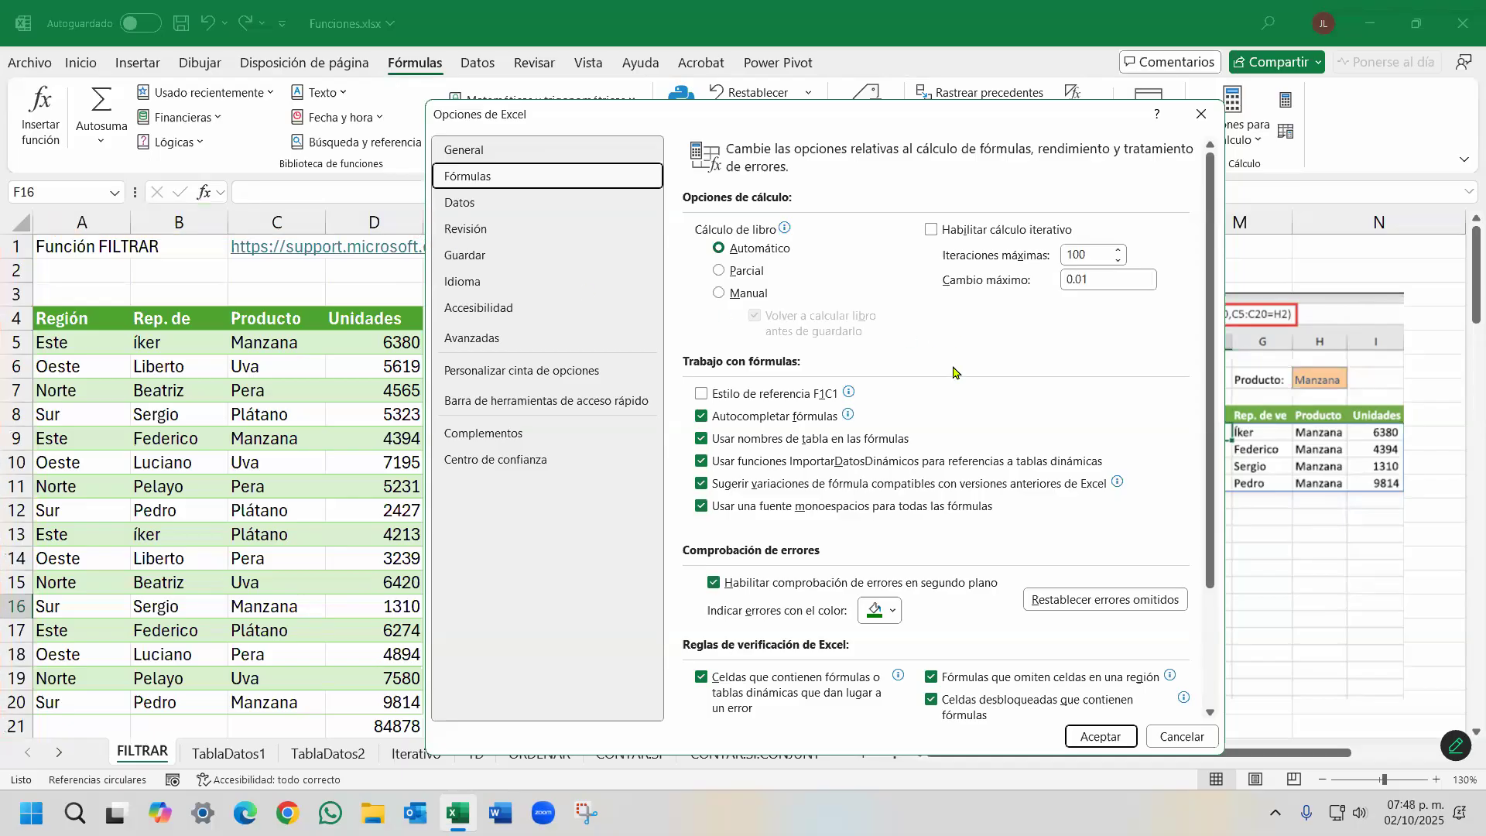
pyautogui.click(702, 394)
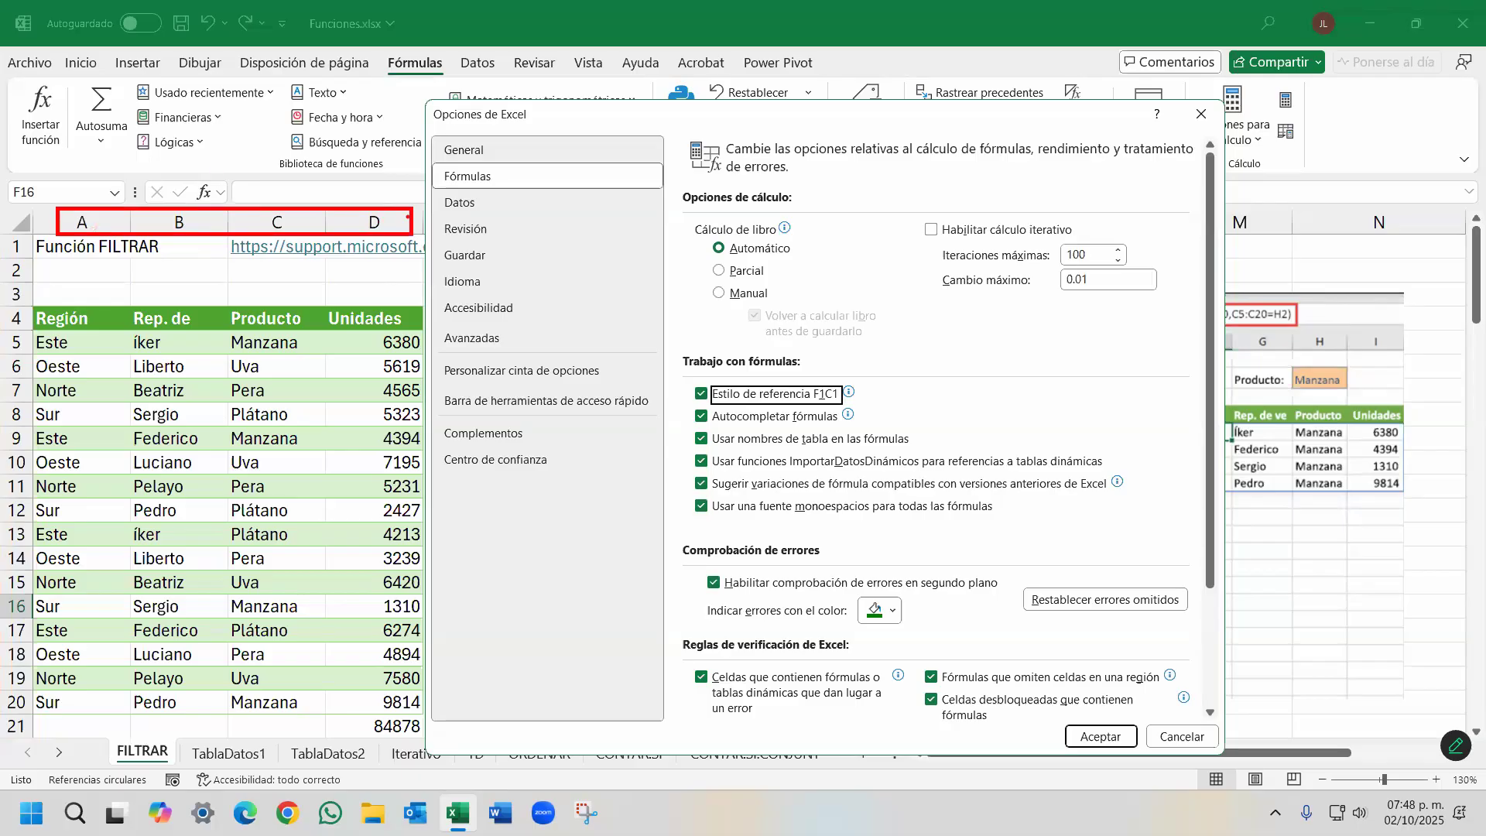
pyautogui.click(1095, 736)
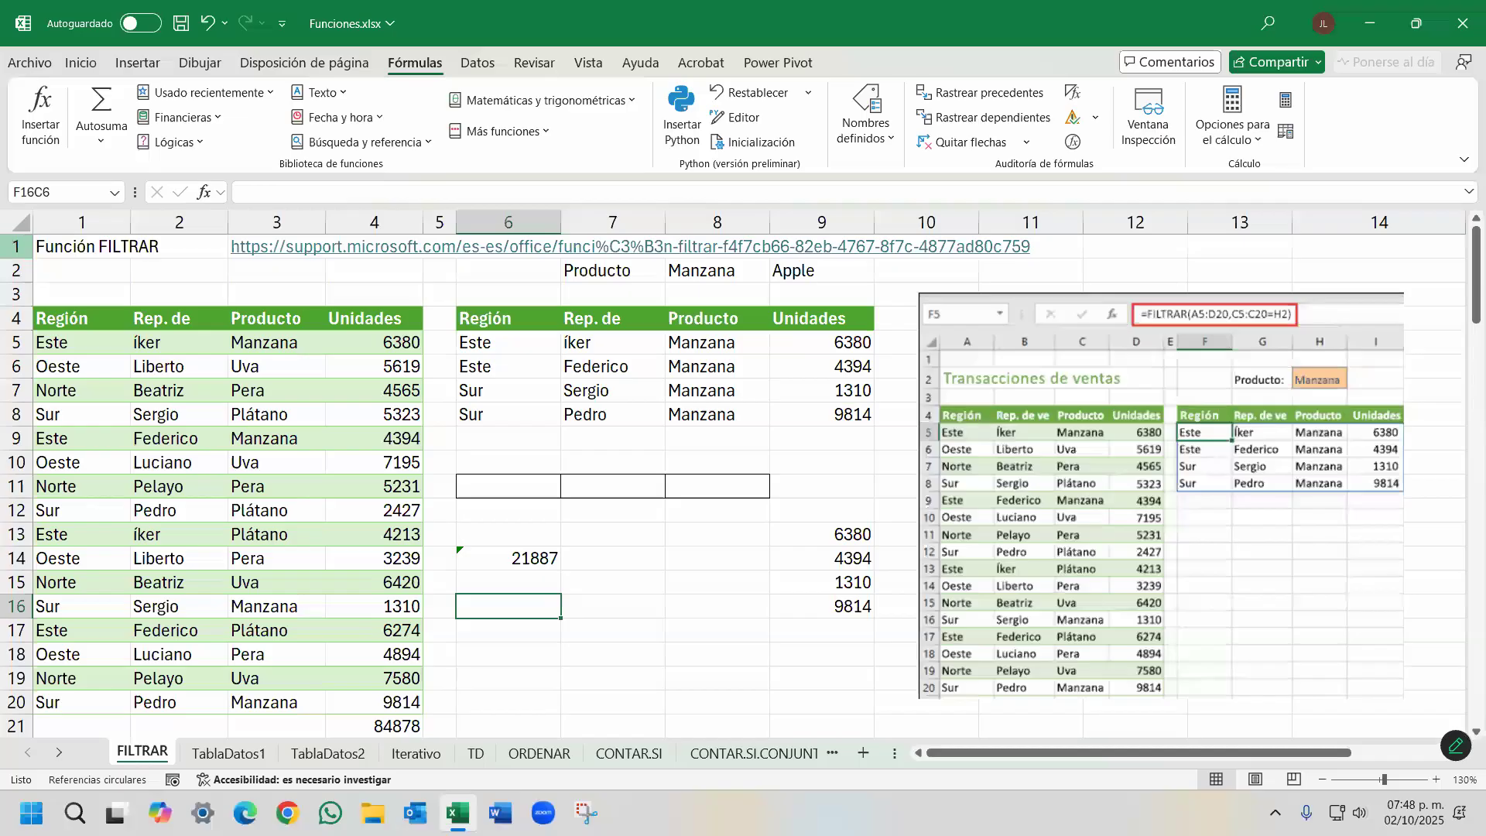
# Examine the numbered row and column headers, going to the last column of row 1 and back to the first cell.
pyautogui.moveTo(3, 237)
pyautogui.mouseDown()
pyautogui.moveTo(37, 334)
pyautogui.moveTo(37, 737)
pyautogui.mouseUp()
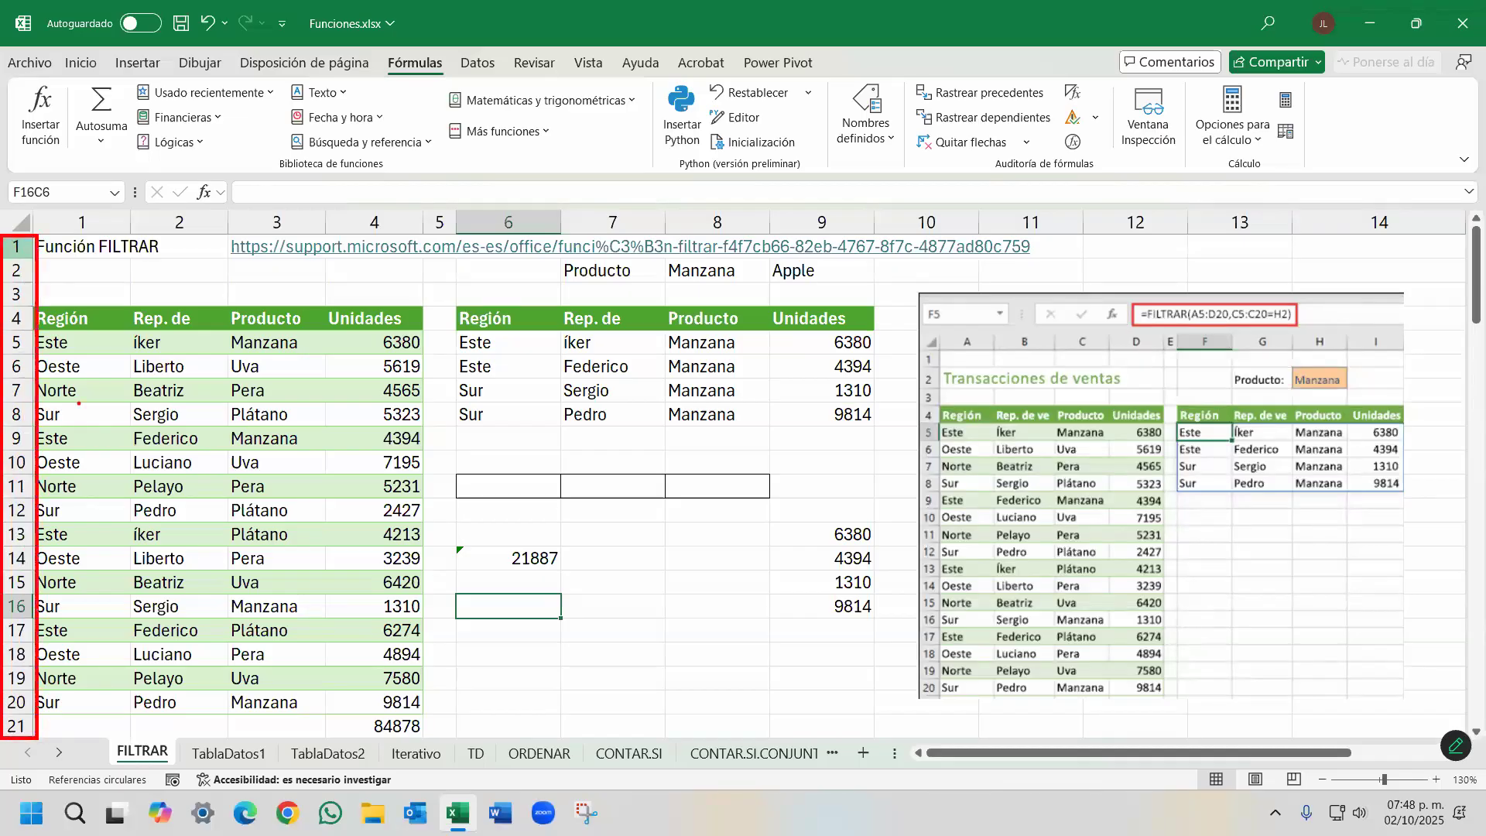
pyautogui.moveTo(59, 206)
pyautogui.mouseDown()
pyautogui.moveTo(70, 227)
pyautogui.moveTo(584, 242)
pyautogui.mouseUp()
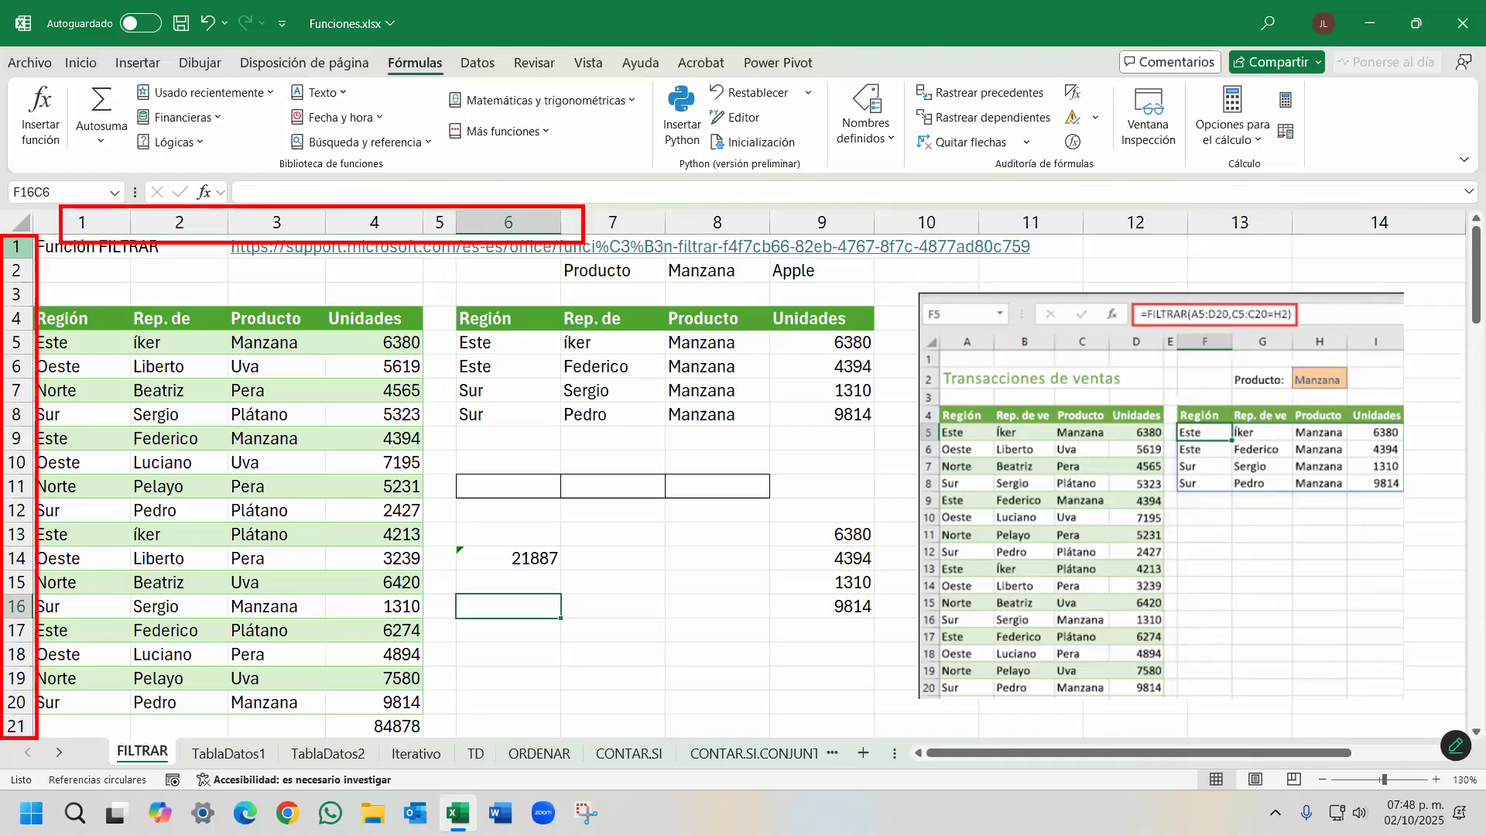
pyautogui.press('Escape')
pyautogui.click(1105, 252)
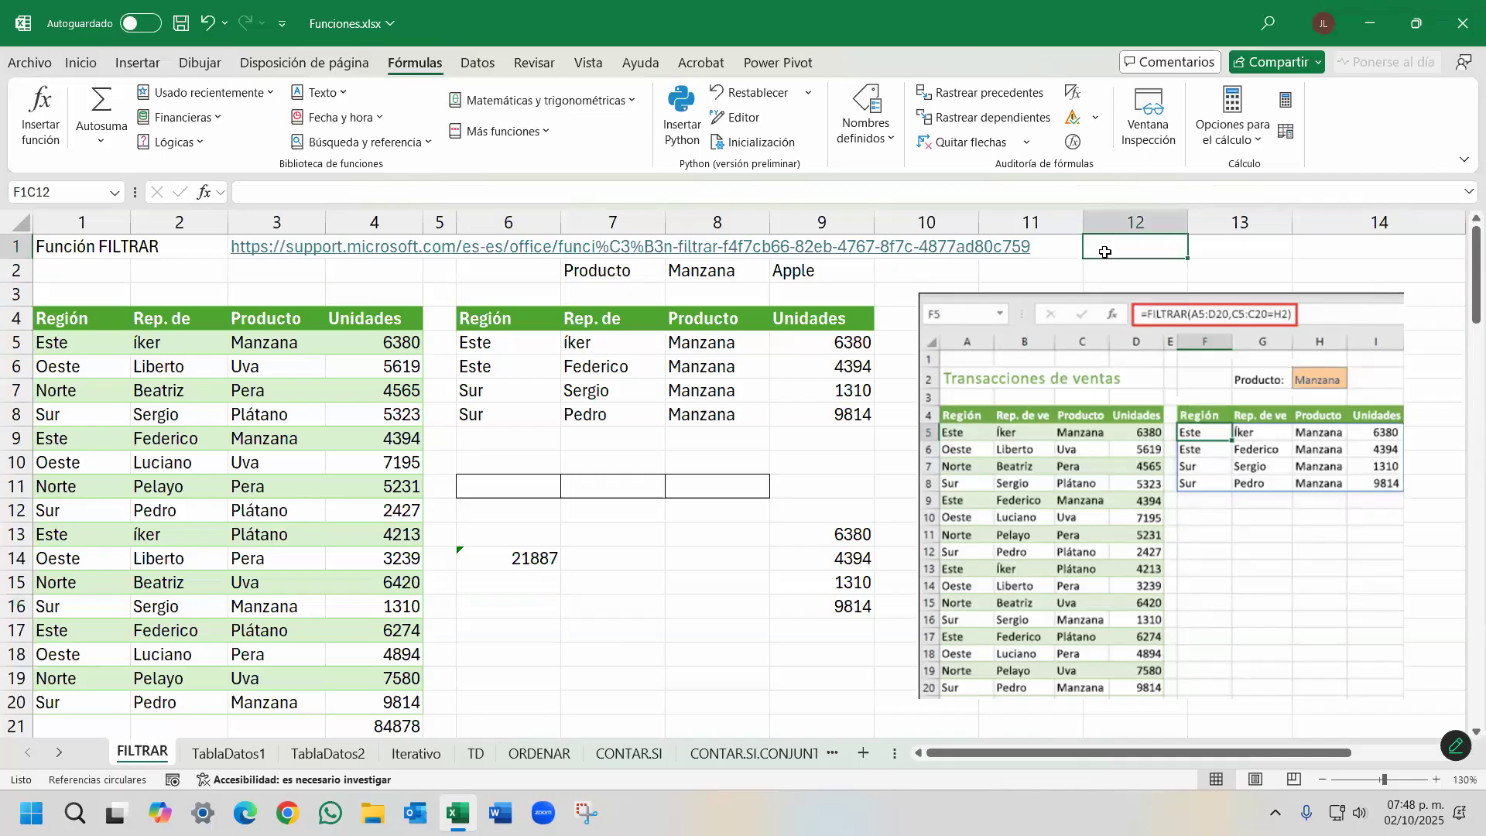
pyautogui.hotkey('ctrl', 'Right')
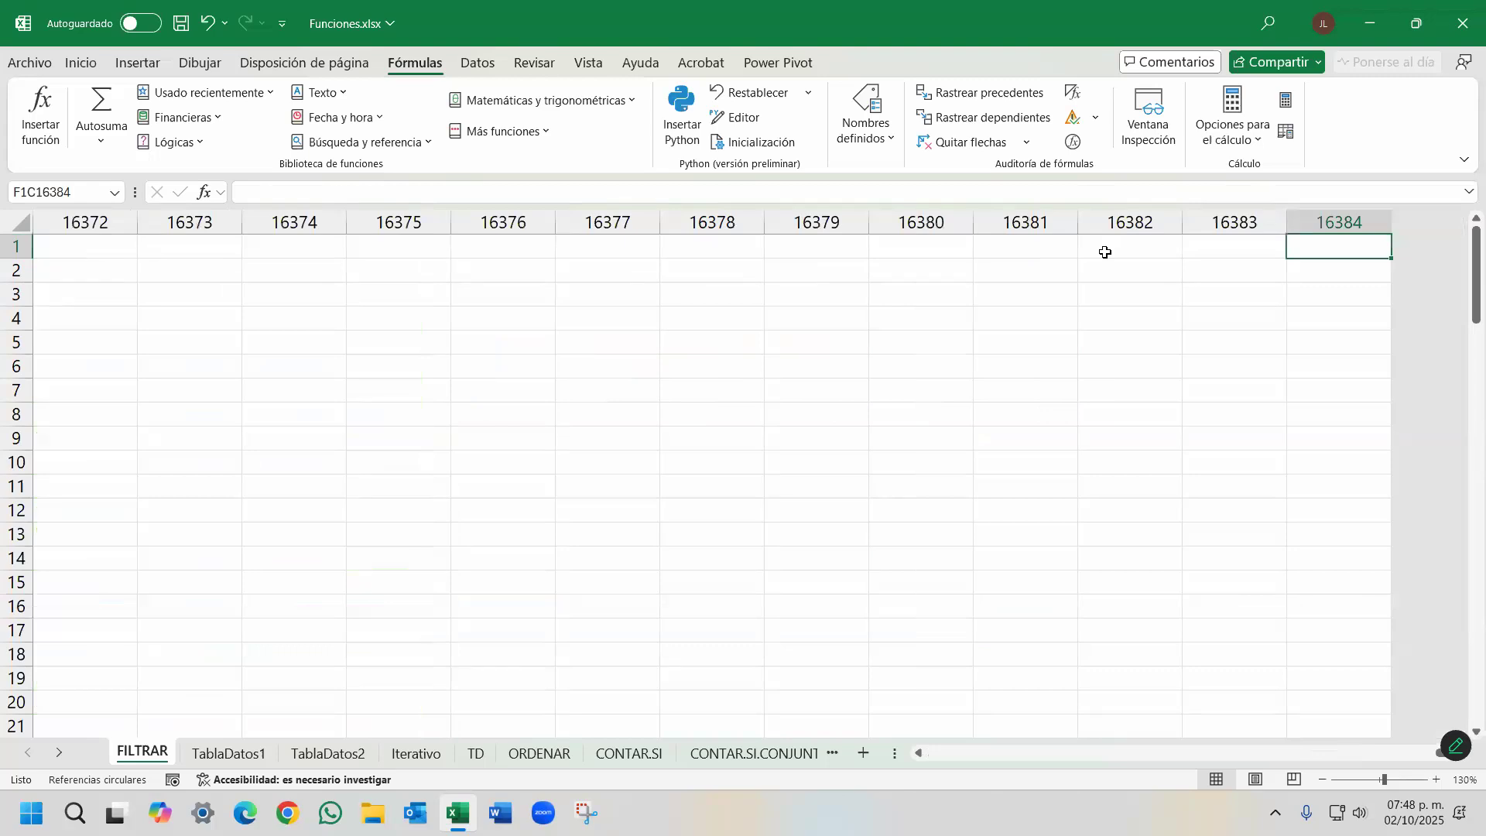
pyautogui.hotkey('ctrl', 'Left')
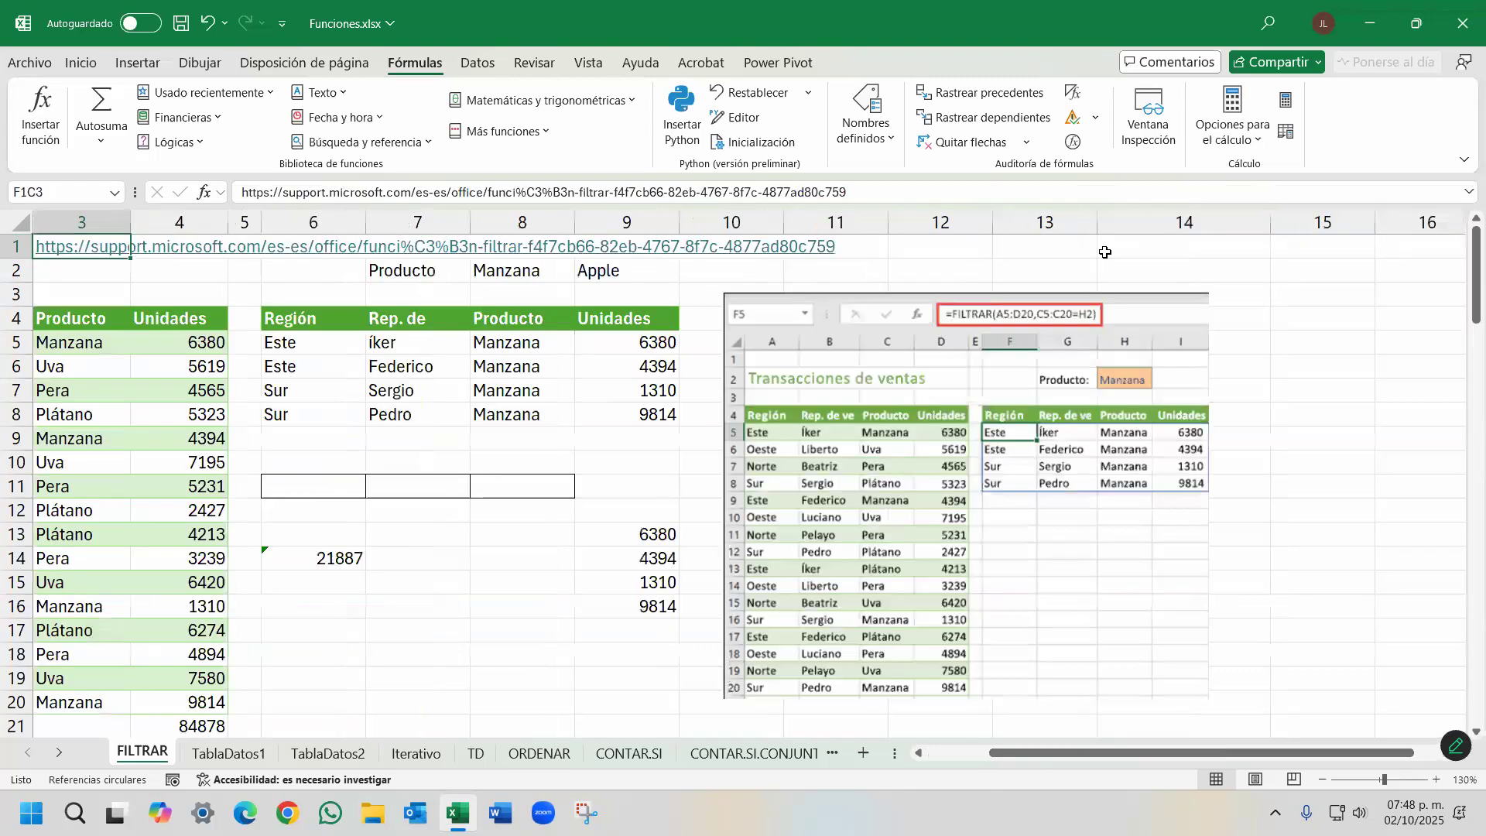
pyautogui.hotkey('ctrl', 'Right')
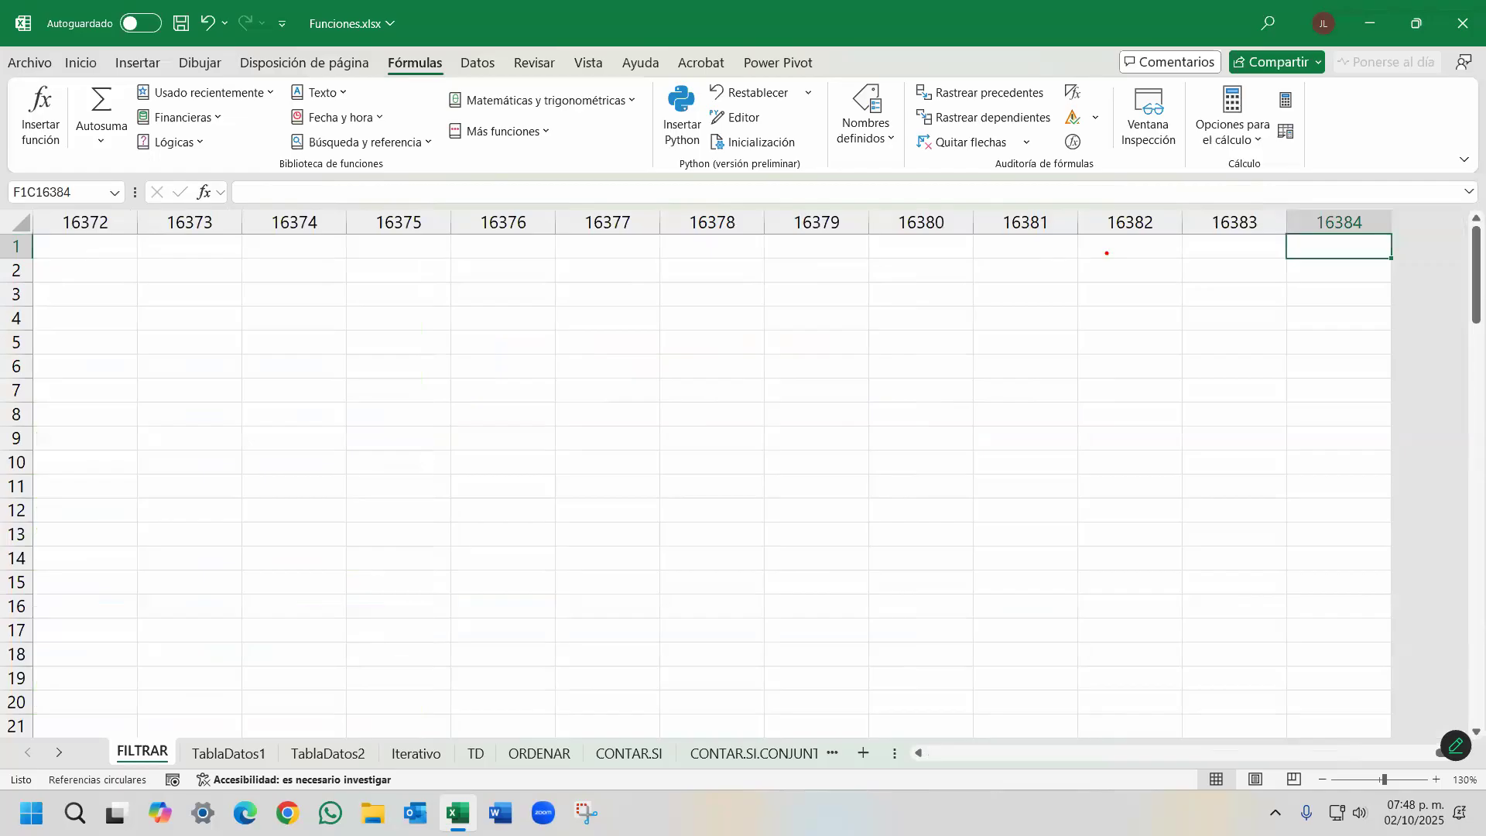
pyautogui.moveTo(1285, 201)
pyautogui.mouseDown()
pyautogui.moveTo(1288, 243)
pyautogui.moveTo(1387, 244)
pyautogui.mouseUp()
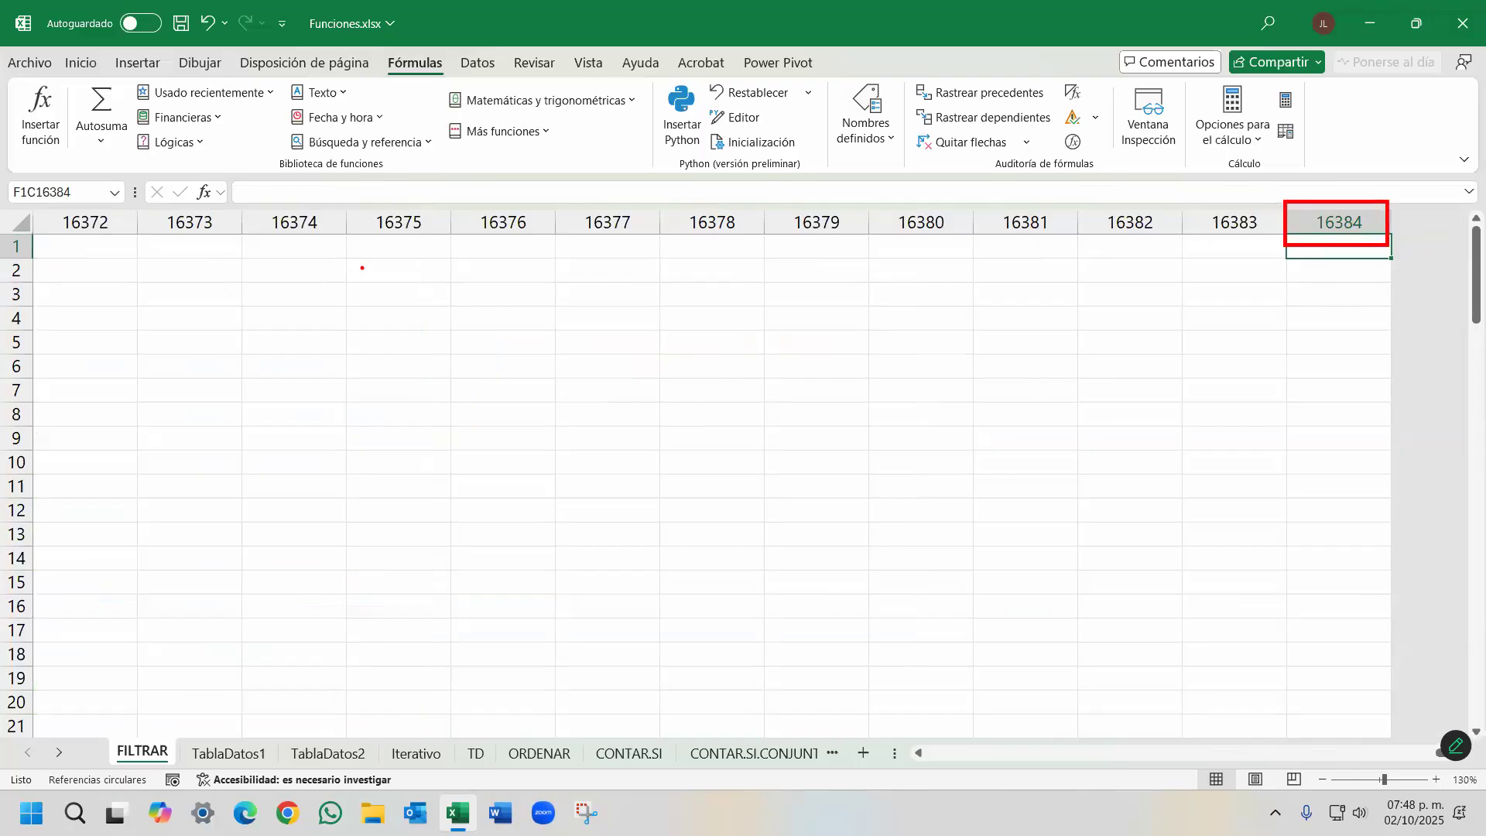
pyautogui.press('Escape')
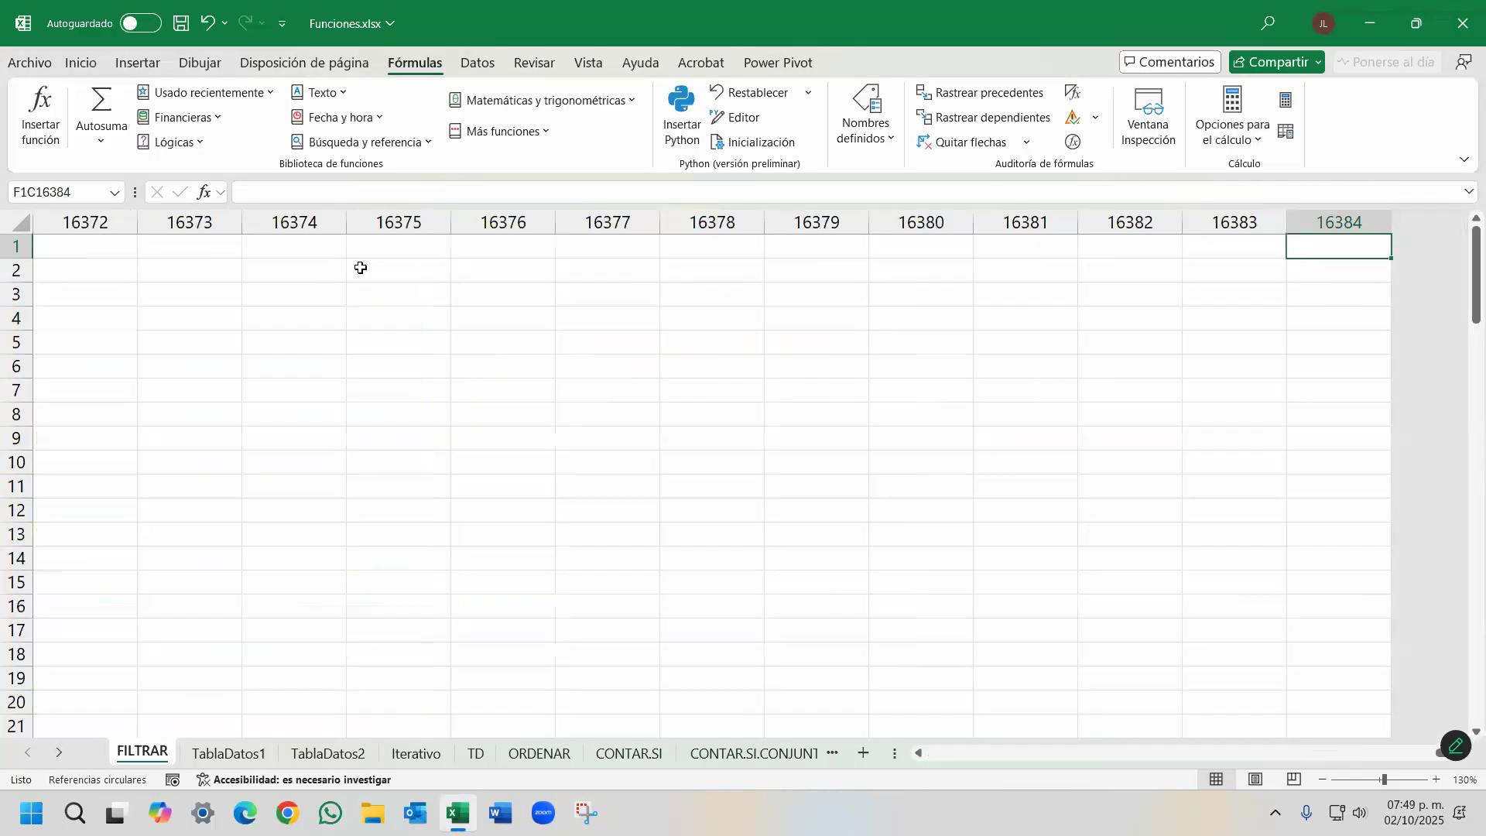
pyautogui.hotkey('ctrl', 'Home')
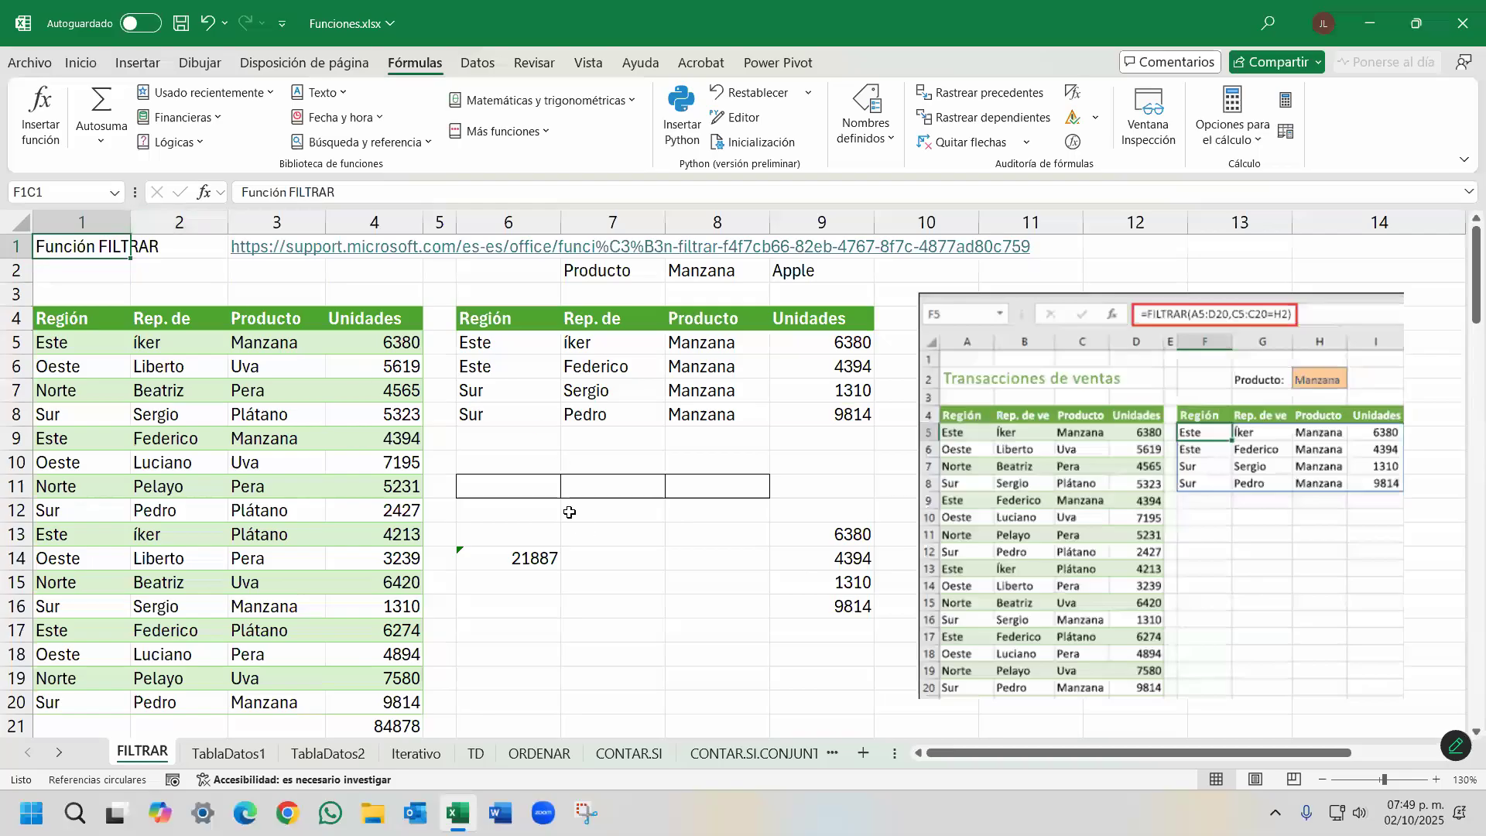
# Start a SUMA formula in F11C6 over the first five Unidades values, examine its F[-6]C[-2]:F[-2]C[-2] reference, and cancel the entry.
pyautogui.click(535, 486)
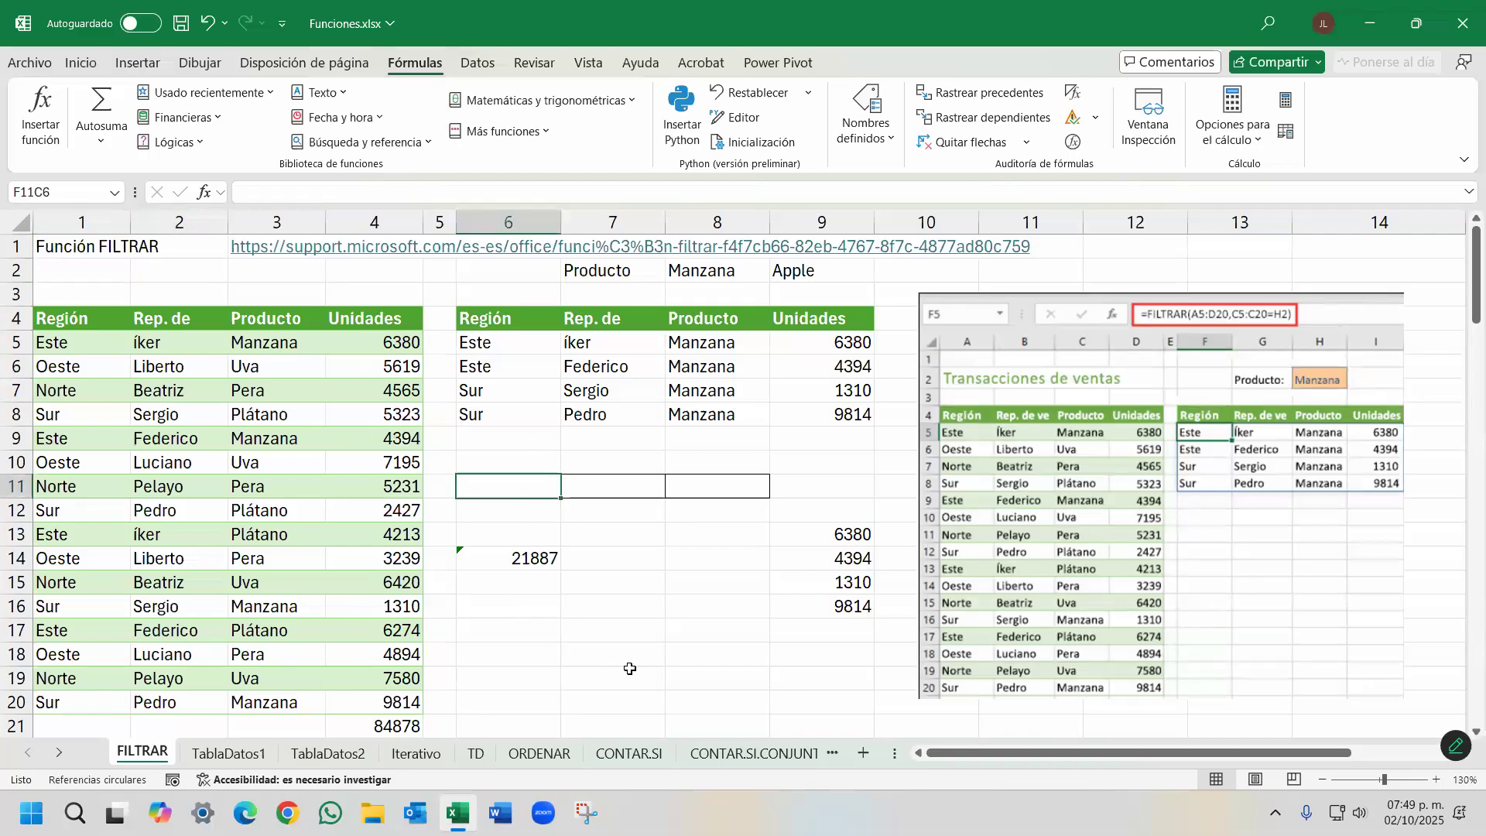
pyautogui.write('=SUMA(')
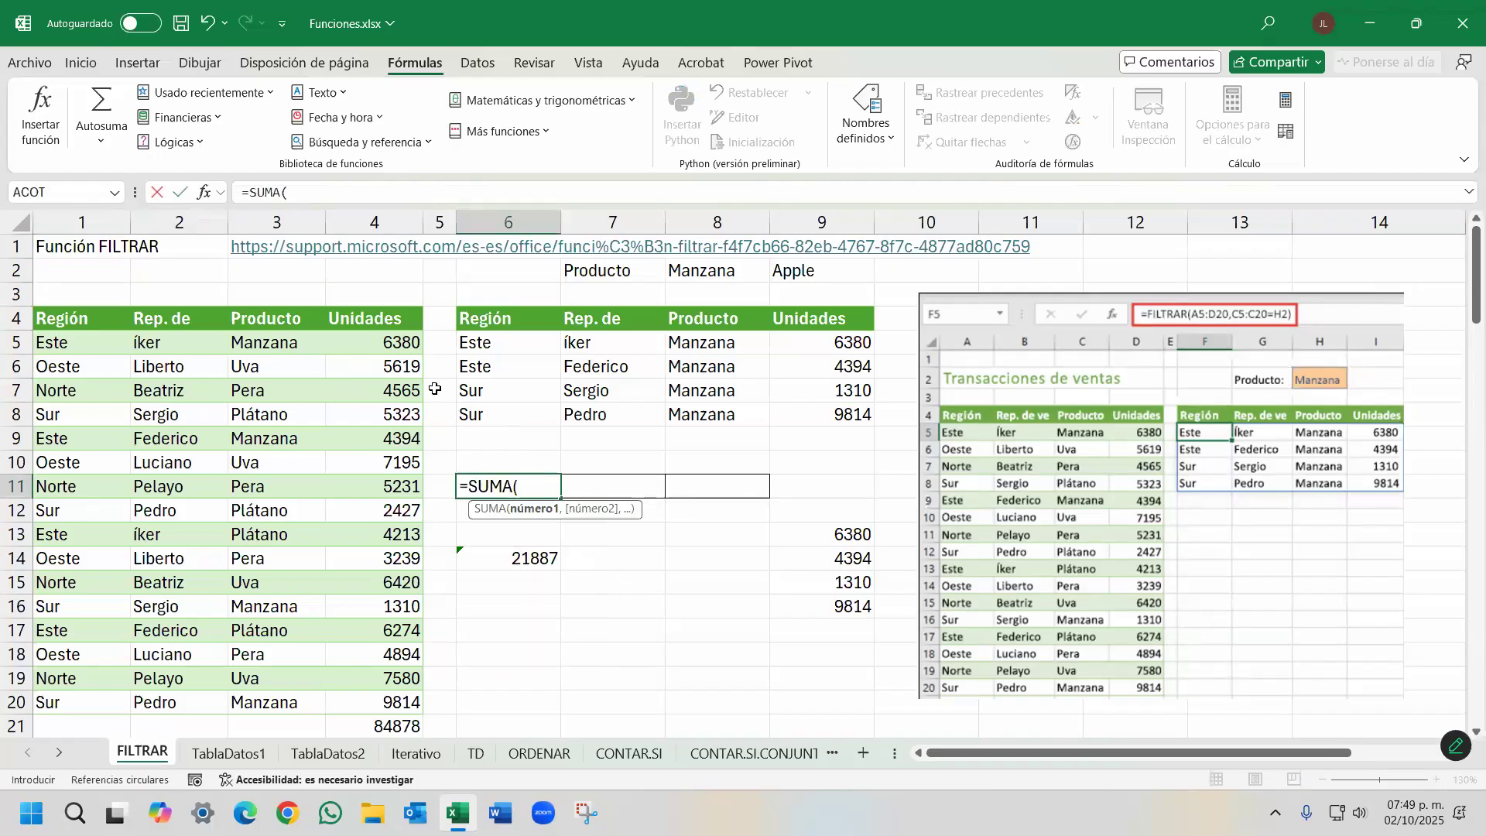
pyautogui.click(397, 353)
pyautogui.moveTo(397, 353); pyautogui.dragTo(397, 435)
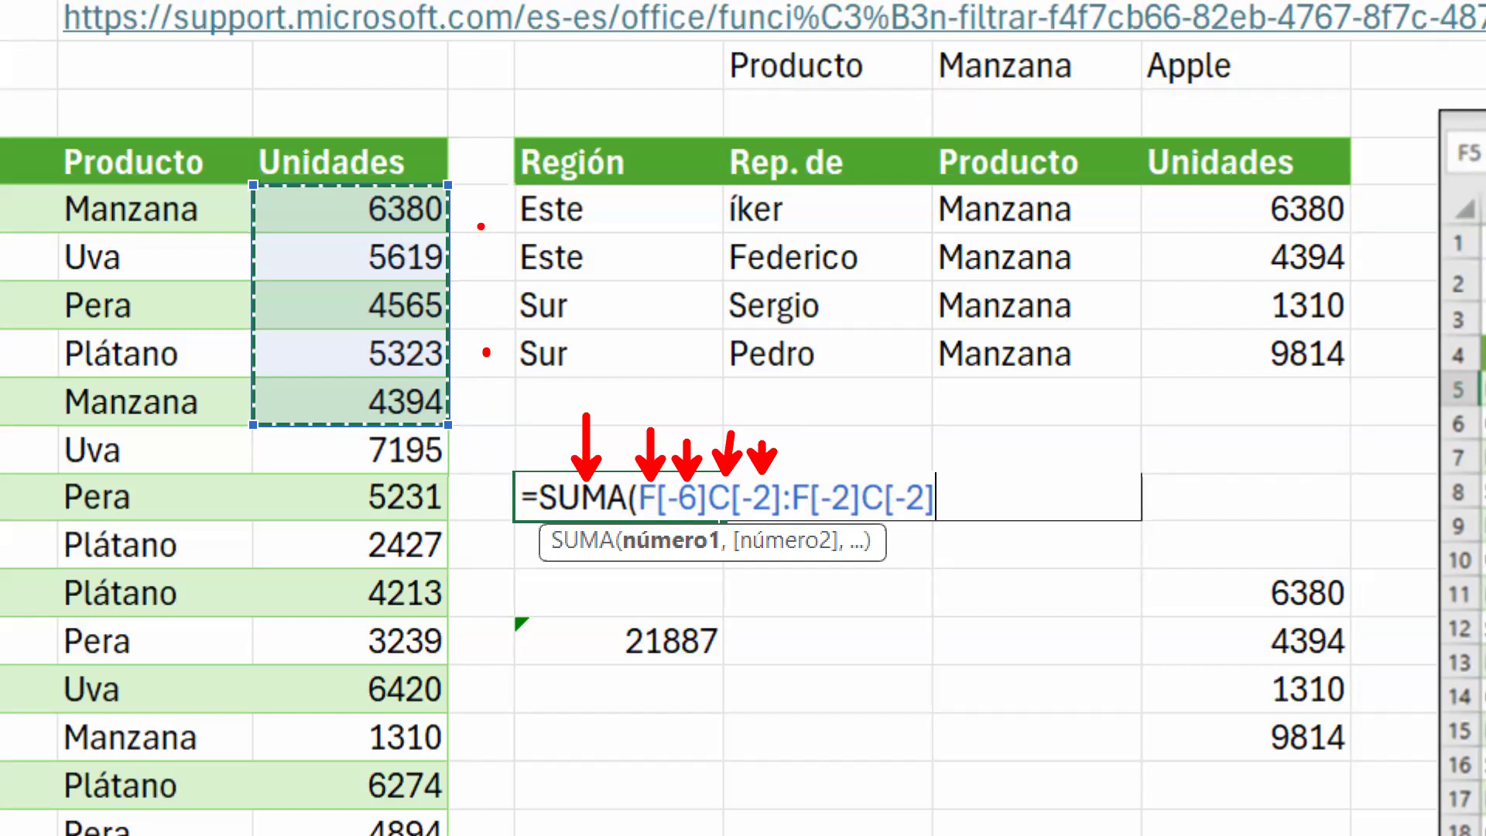
pyautogui.moveTo(489, 196)
pyautogui.mouseDown()
pyautogui.moveTo(473, 208)
pyautogui.moveTo(491, 231)
pyautogui.moveTo(480, 216)
pyautogui.mouseUp()
pyautogui.moveTo(468, 209); pyautogui.dragTo(452, 210)
pyautogui.moveTo(749, 542); pyautogui.dragTo(776, 542)
pyautogui.moveTo(489, 487); pyautogui.dragTo(489, 508)
pyautogui.moveTo(315, 485)
pyautogui.mouseDown()
pyautogui.moveTo(317, 516)
pyautogui.moveTo(353, 516)
pyautogui.mouseUp()
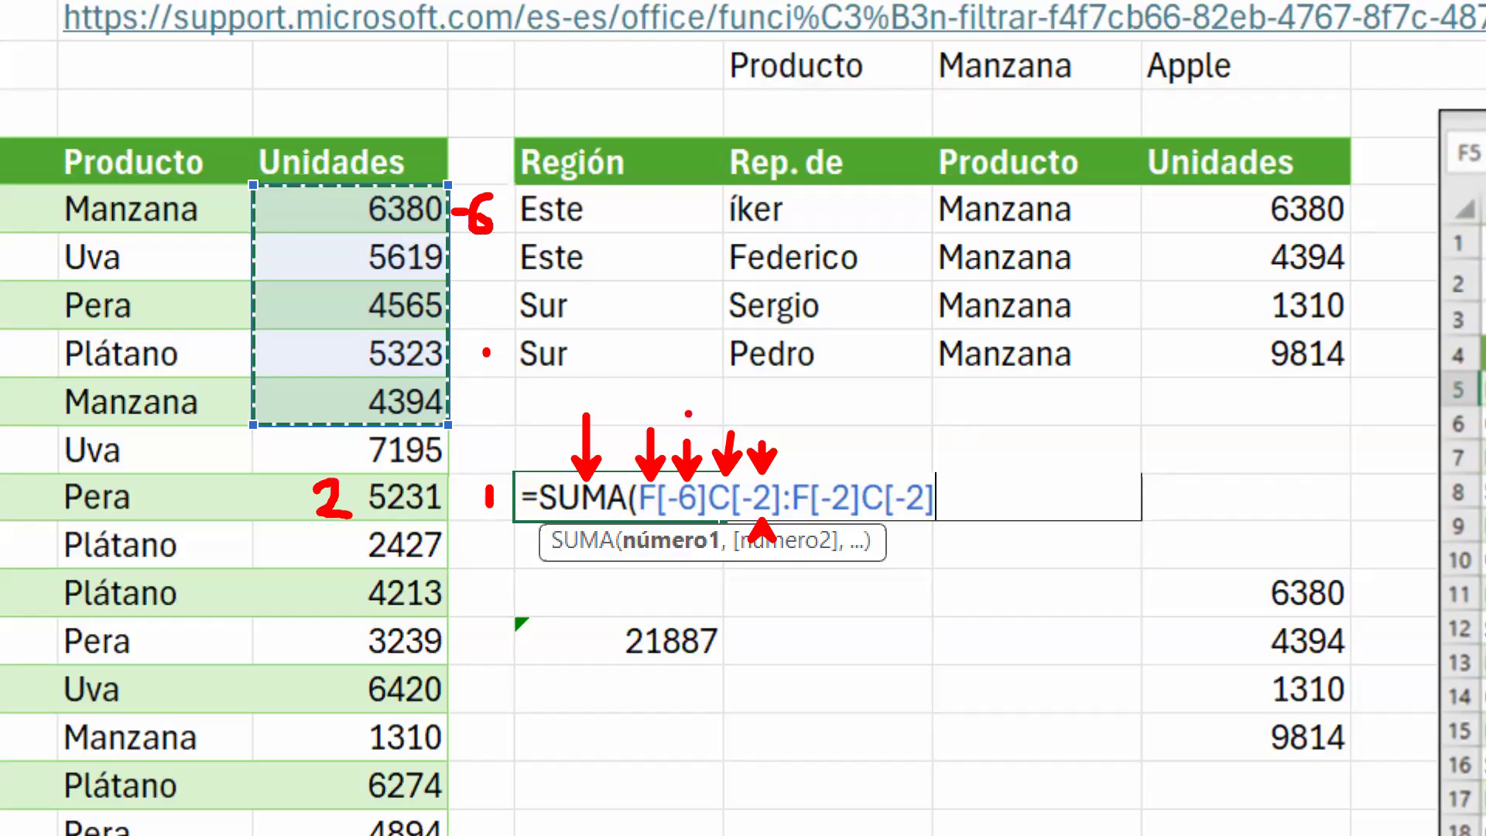
pyautogui.press('Escape')
pyautogui.press('Escape')
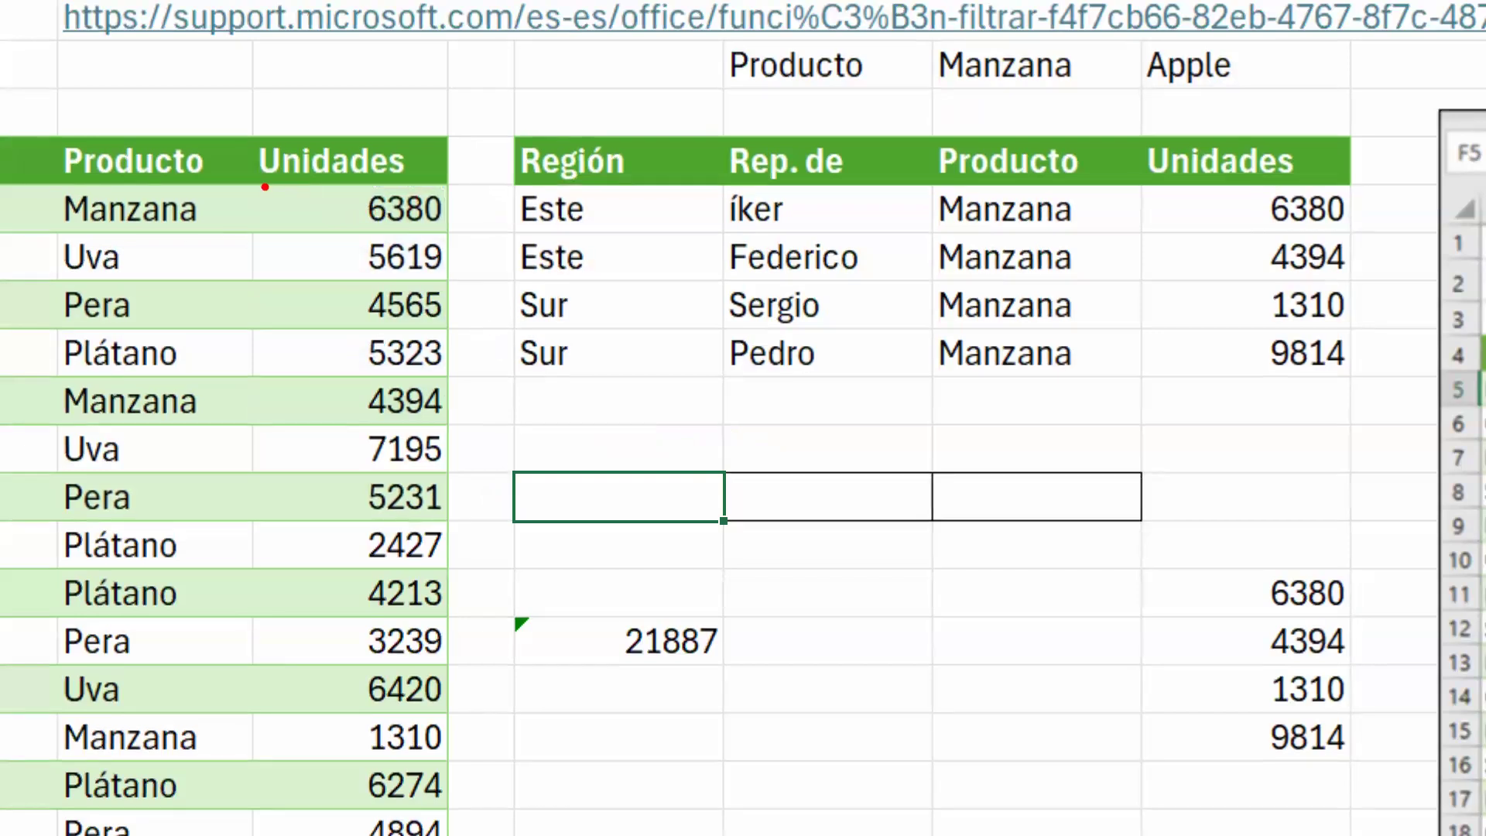
pyautogui.moveTo(255, 183)
pyautogui.mouseDown()
pyautogui.moveTo(394, 233)
pyautogui.moveTo(444, 234)
pyautogui.mouseUp()
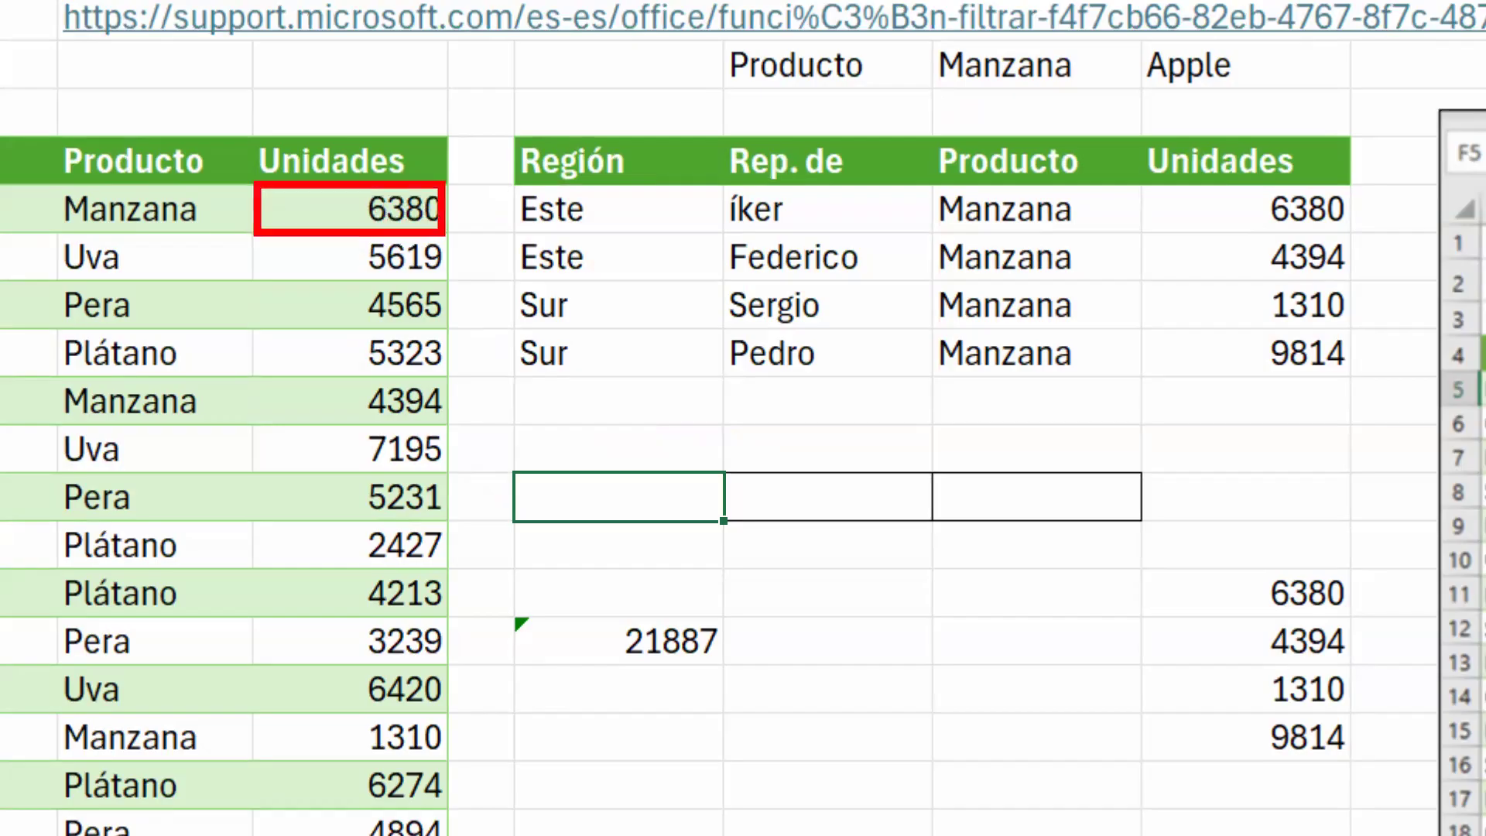
# Open the SUMA formula in F14C6 and trace its F[-9]C[-2] reference by stepping up the column 5 cells to row 5.
pyautogui.press('Escape')
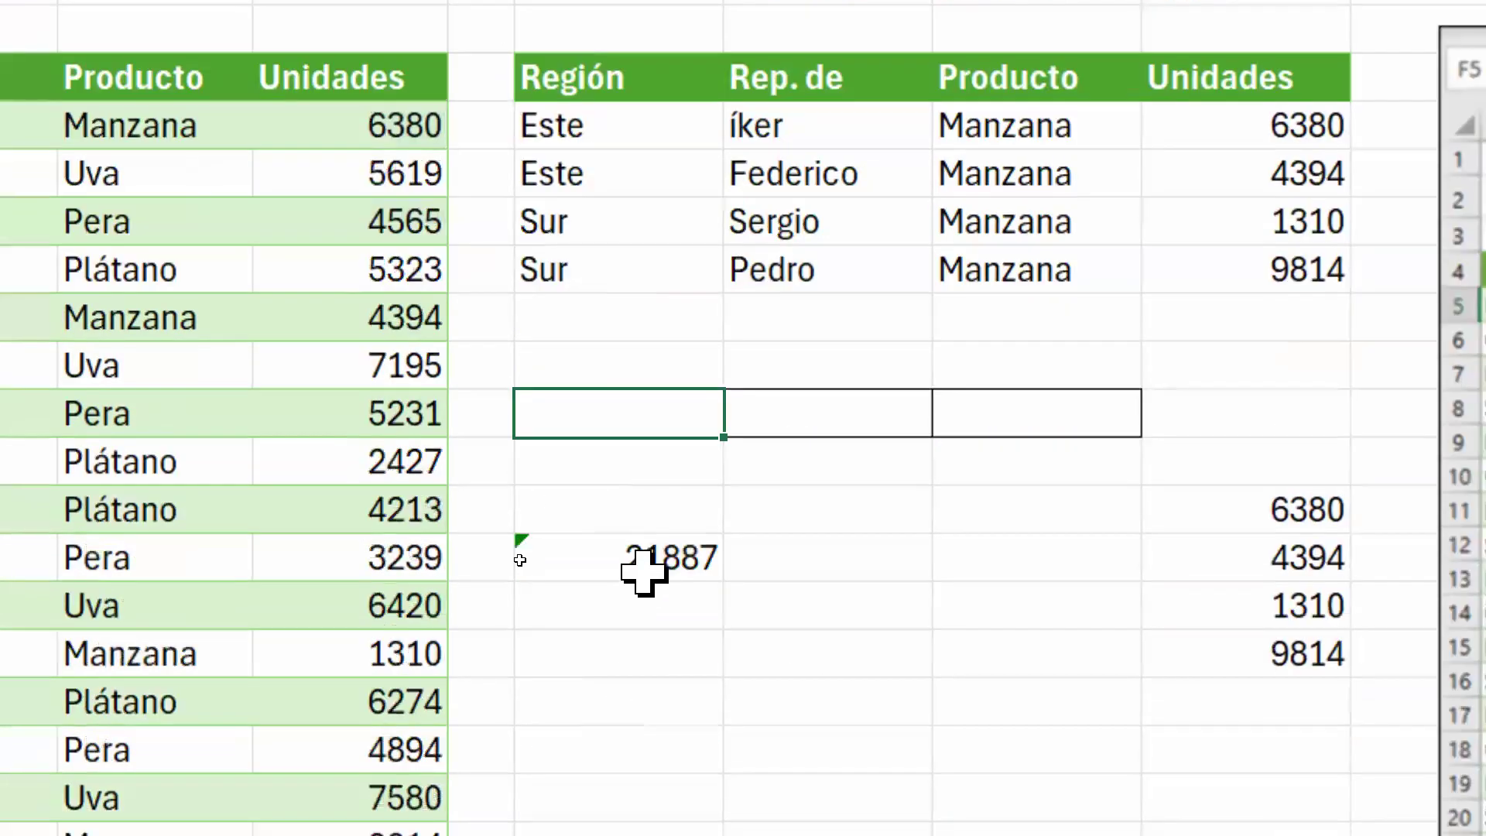
pyautogui.doubleClick(647, 451)
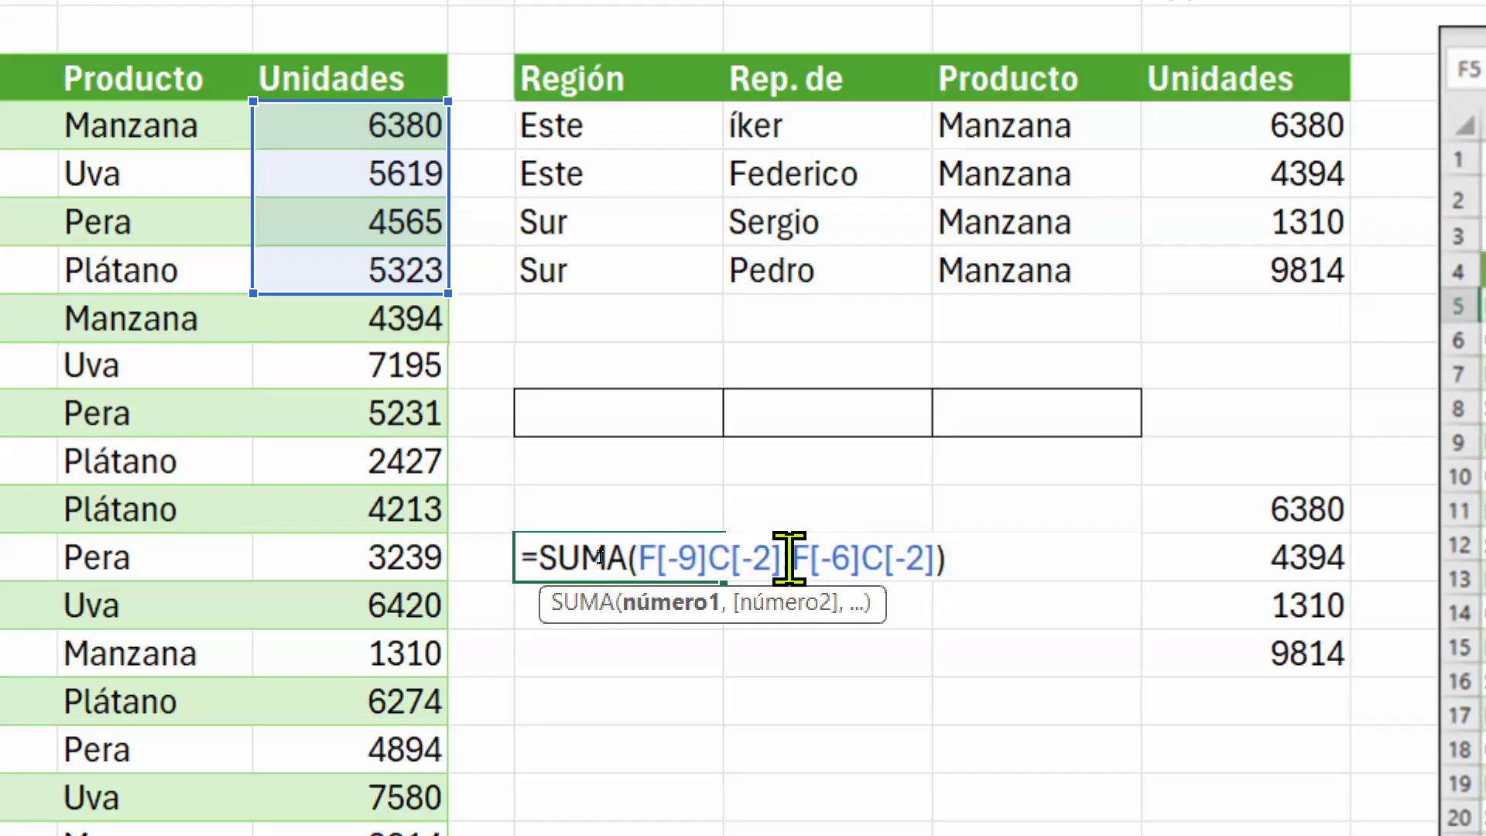
pyautogui.hotkey('ctrl', 'Return')
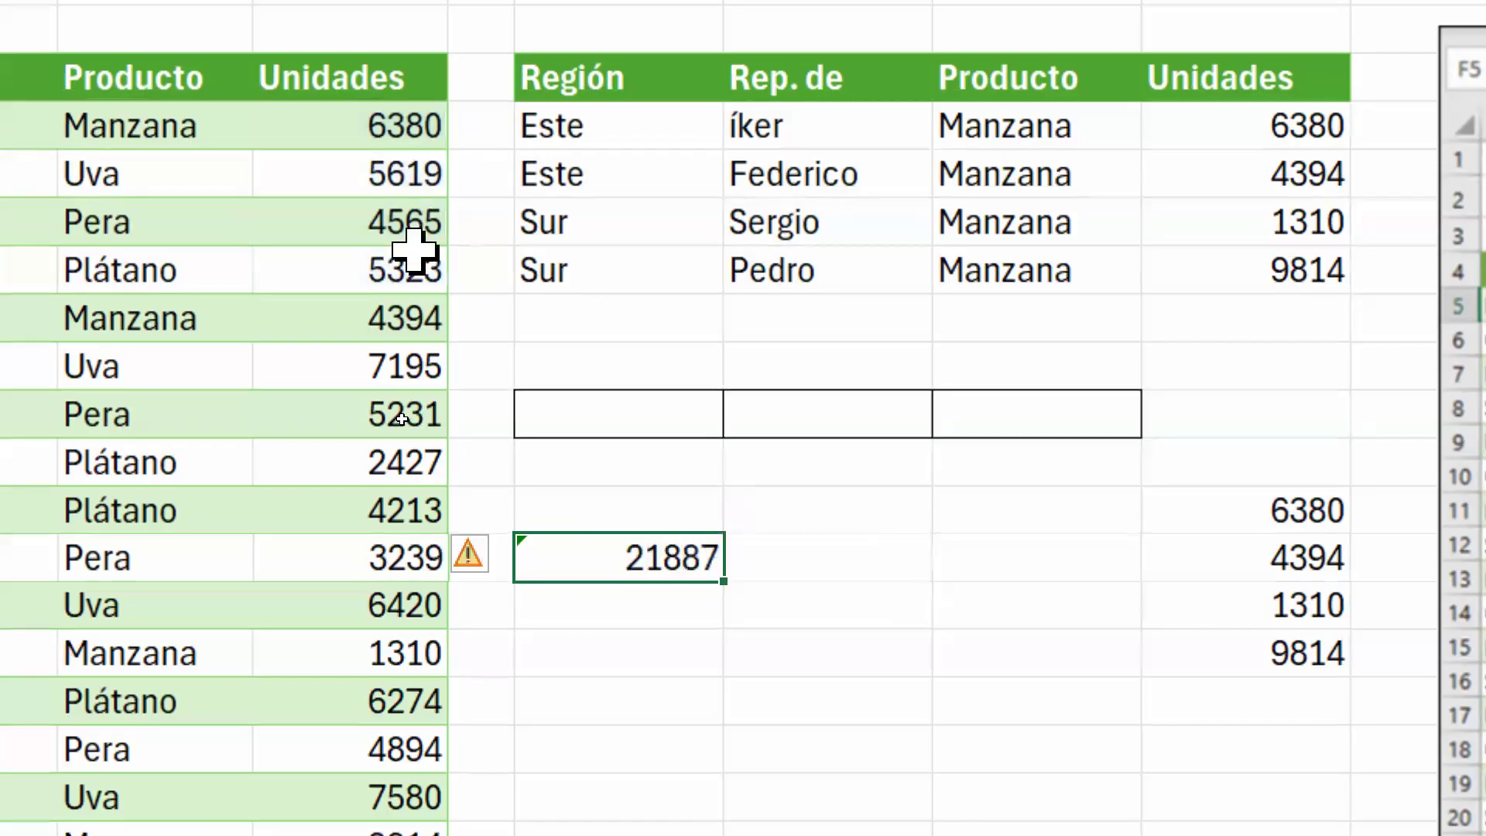
pyautogui.doubleClick(611, 565)
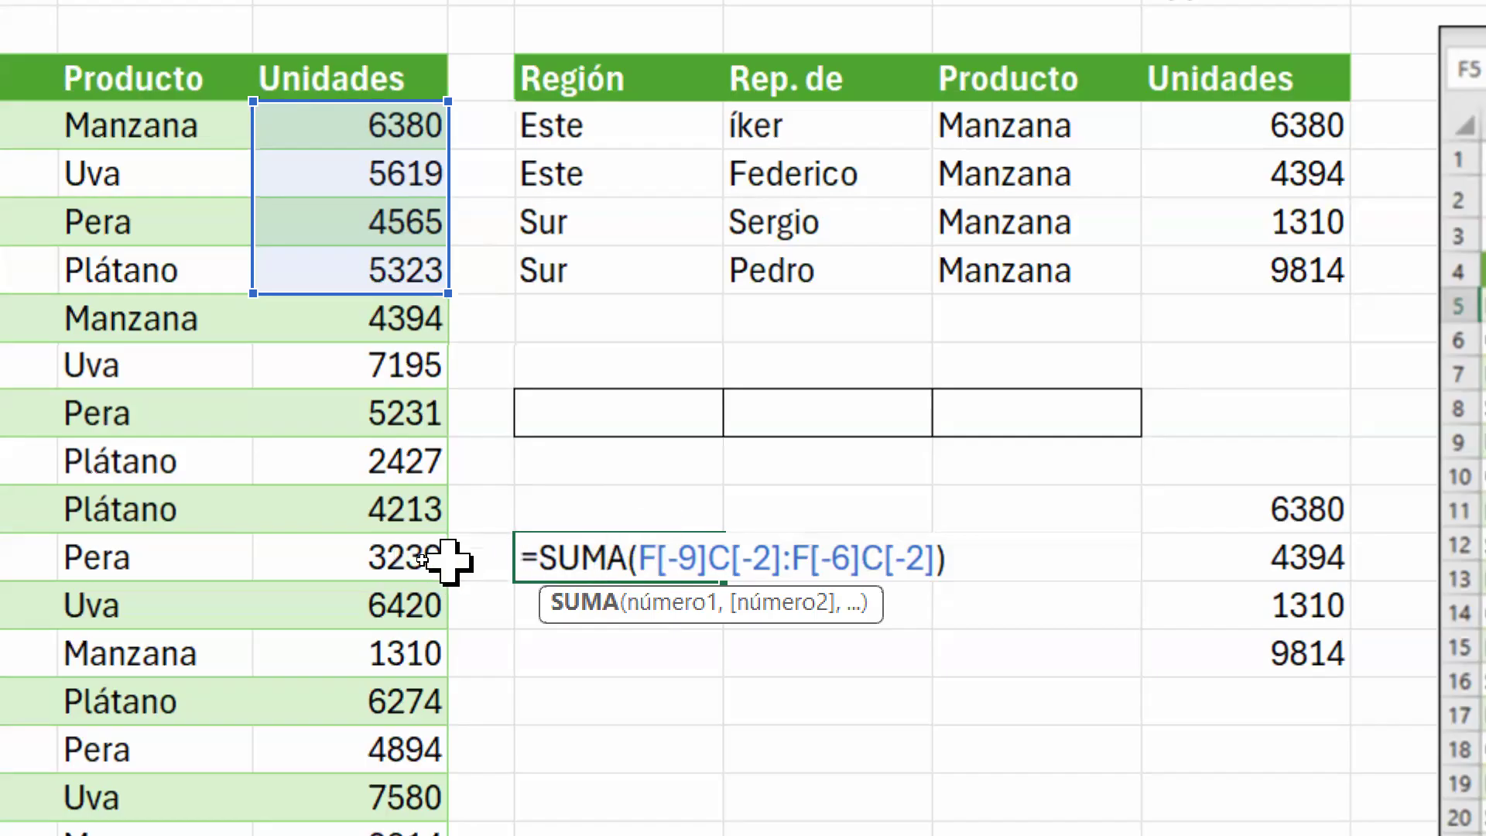
pyautogui.click(465, 456)
pyautogui.click(468, 364)
pyautogui.click(467, 318)
pyautogui.click(472, 270)
pyautogui.click(477, 207)
pyautogui.click(477, 179)
pyautogui.click(475, 123)
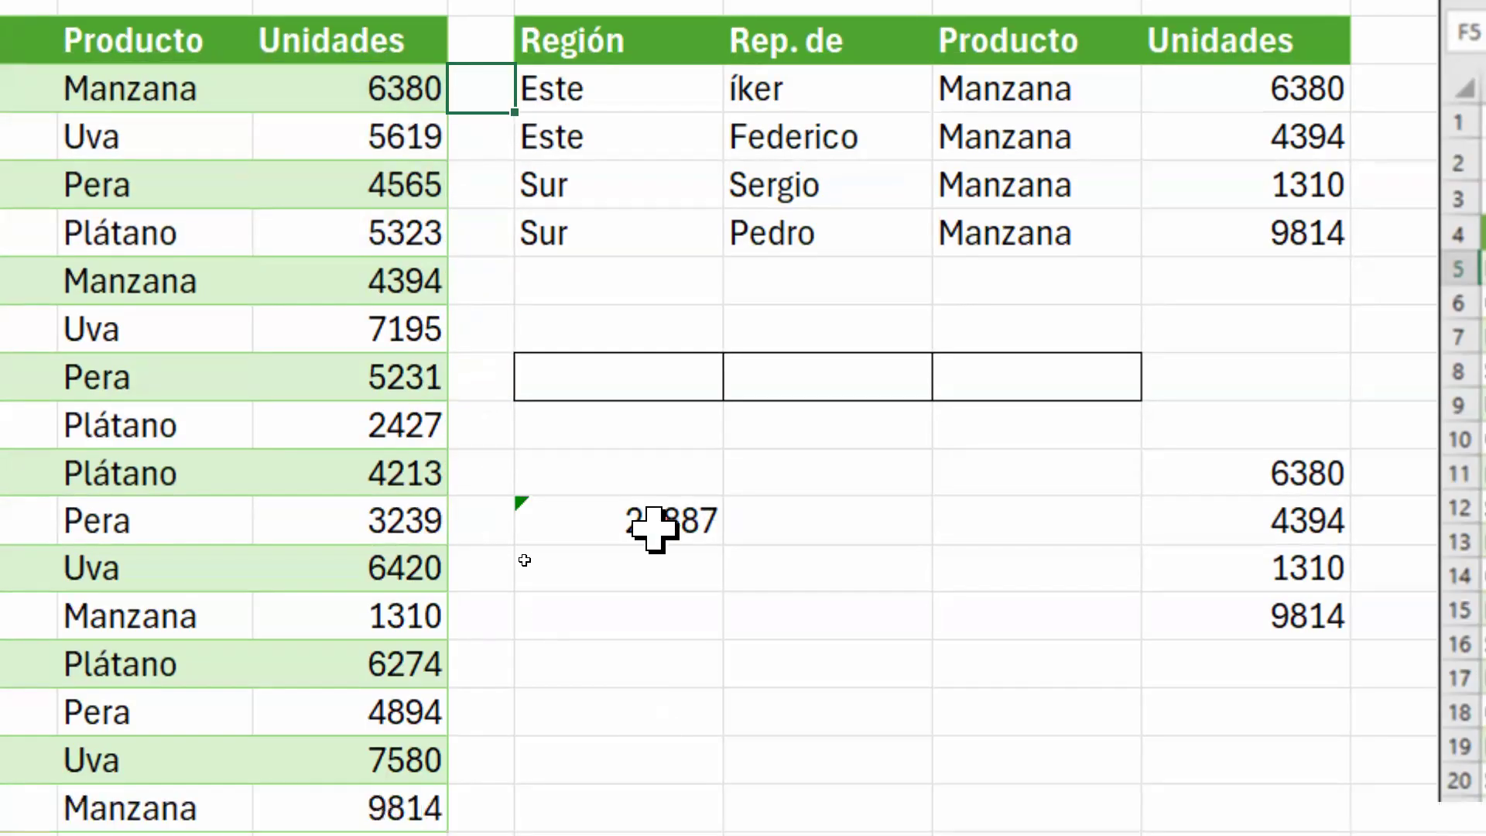
# Reopen the SUMA formula in F14C6, trace its F[-6]C[-2] reference by stepping up column 5 to row 8, and leave the formula unchanged.
pyautogui.doubleClick(653, 558)
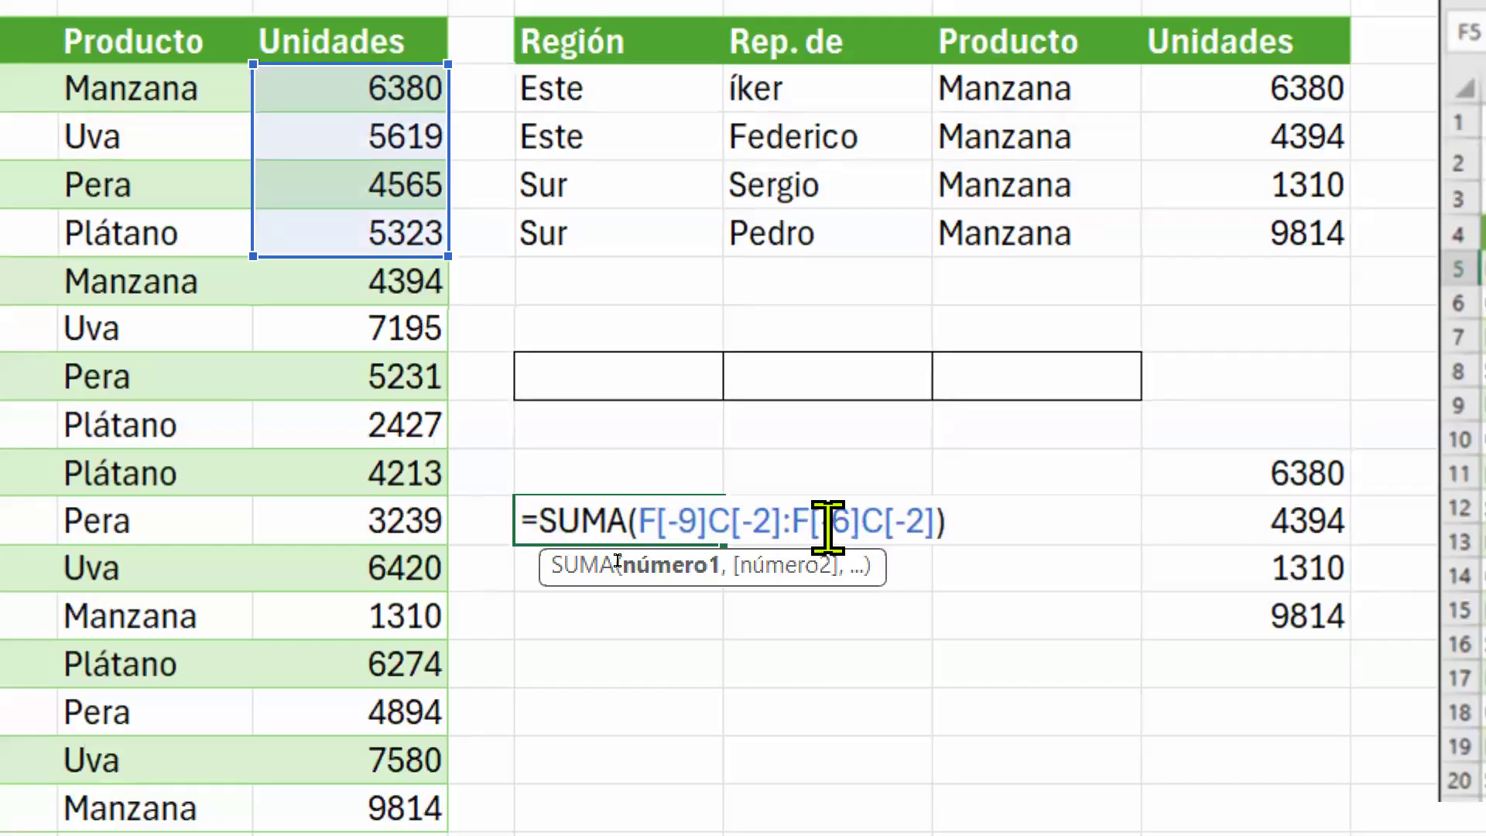
pyautogui.click(474, 473)
pyautogui.click(474, 425)
pyautogui.click(474, 377)
pyautogui.click(475, 328)
pyautogui.click(477, 280)
pyautogui.click(477, 232)
pyautogui.doubleClick(667, 520)
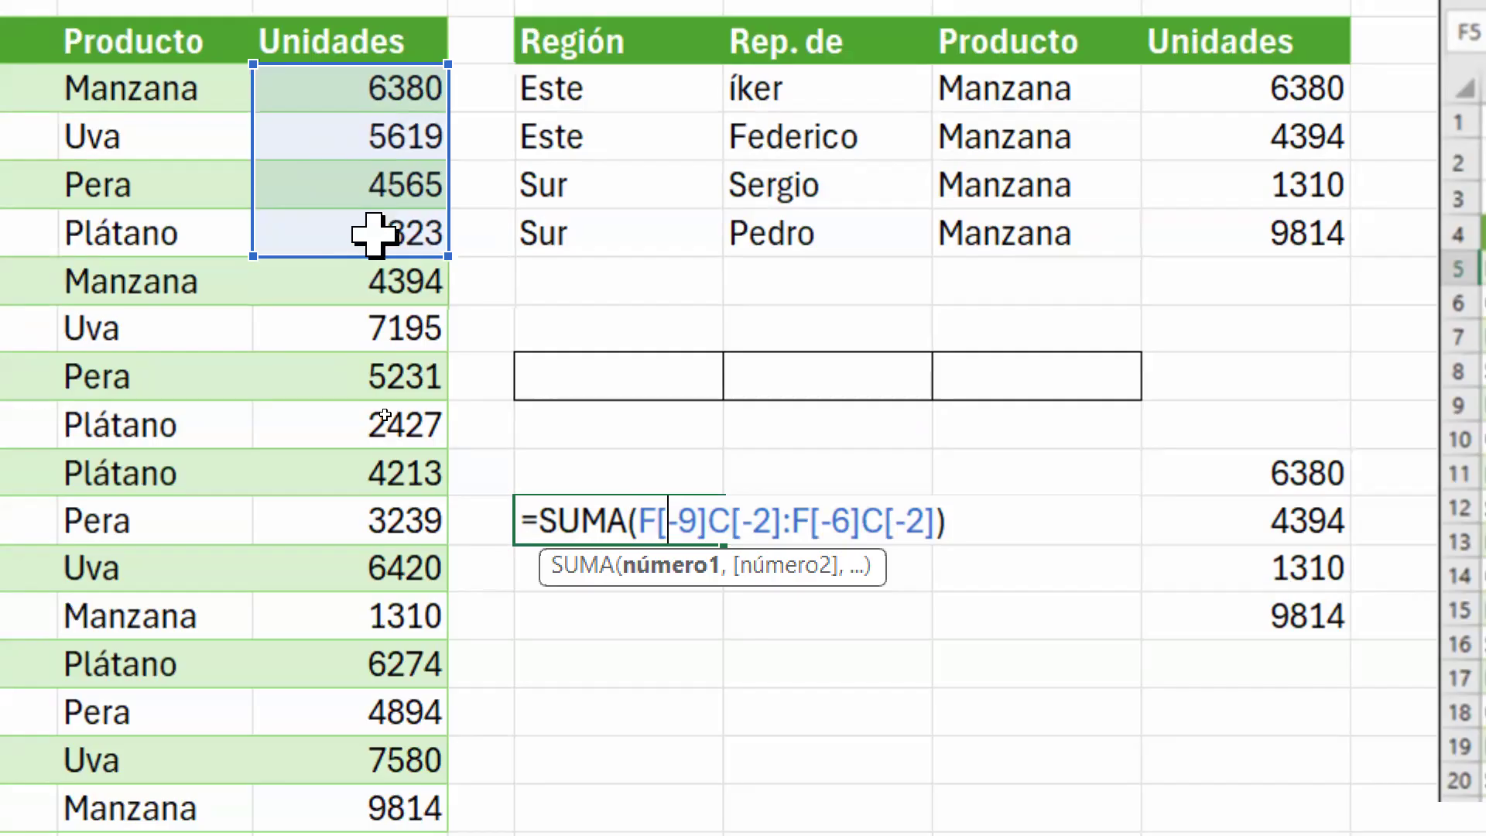
pyautogui.press('Escape')
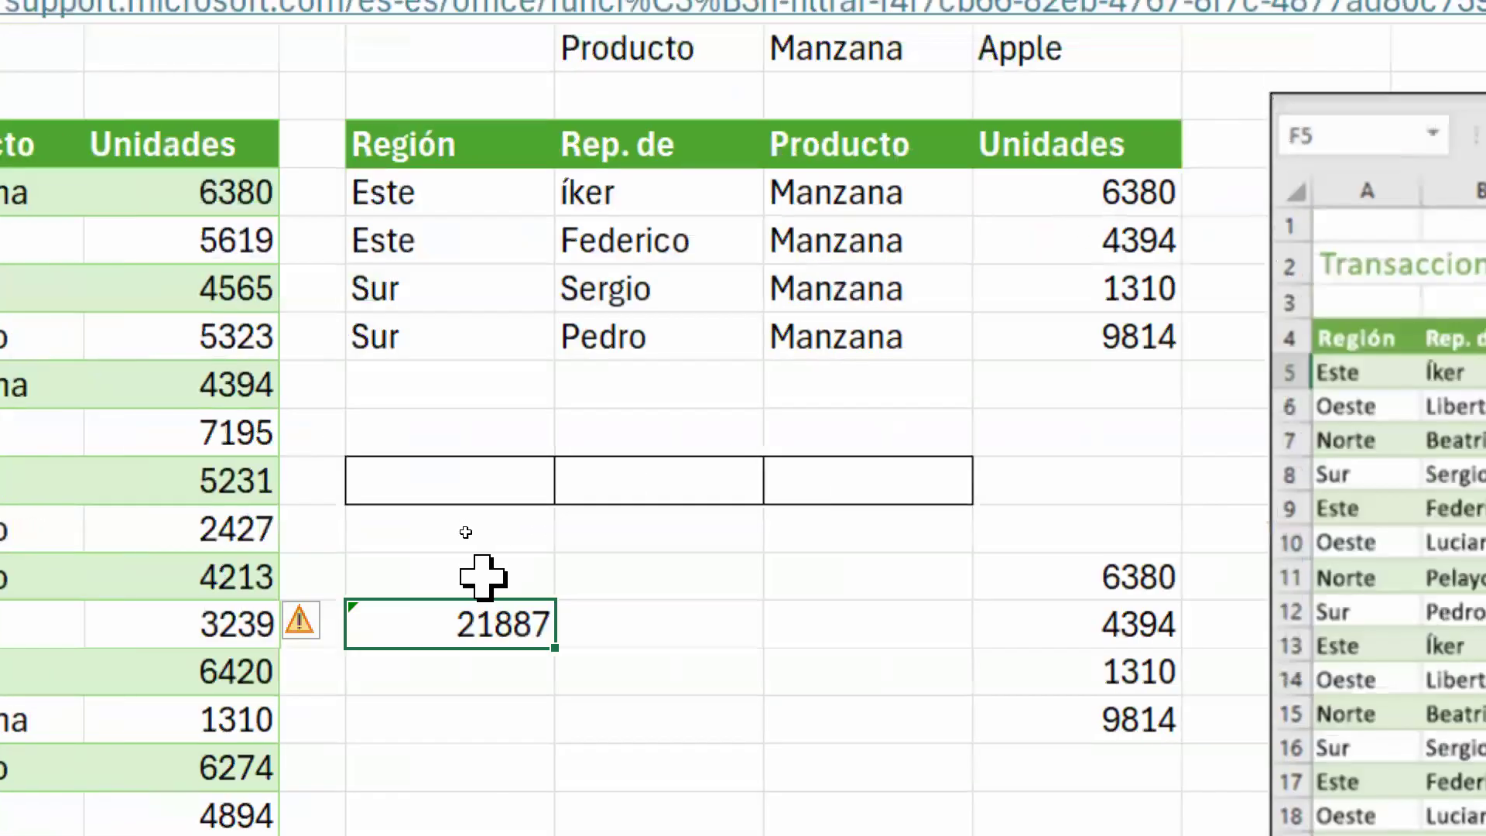
# Start a SUMA formula in F14C7 over the filtered Unidades values, examine its F[-9]C[2]:F[-6]C[2] reference, and cancel the entry.
pyautogui.click(647, 621)
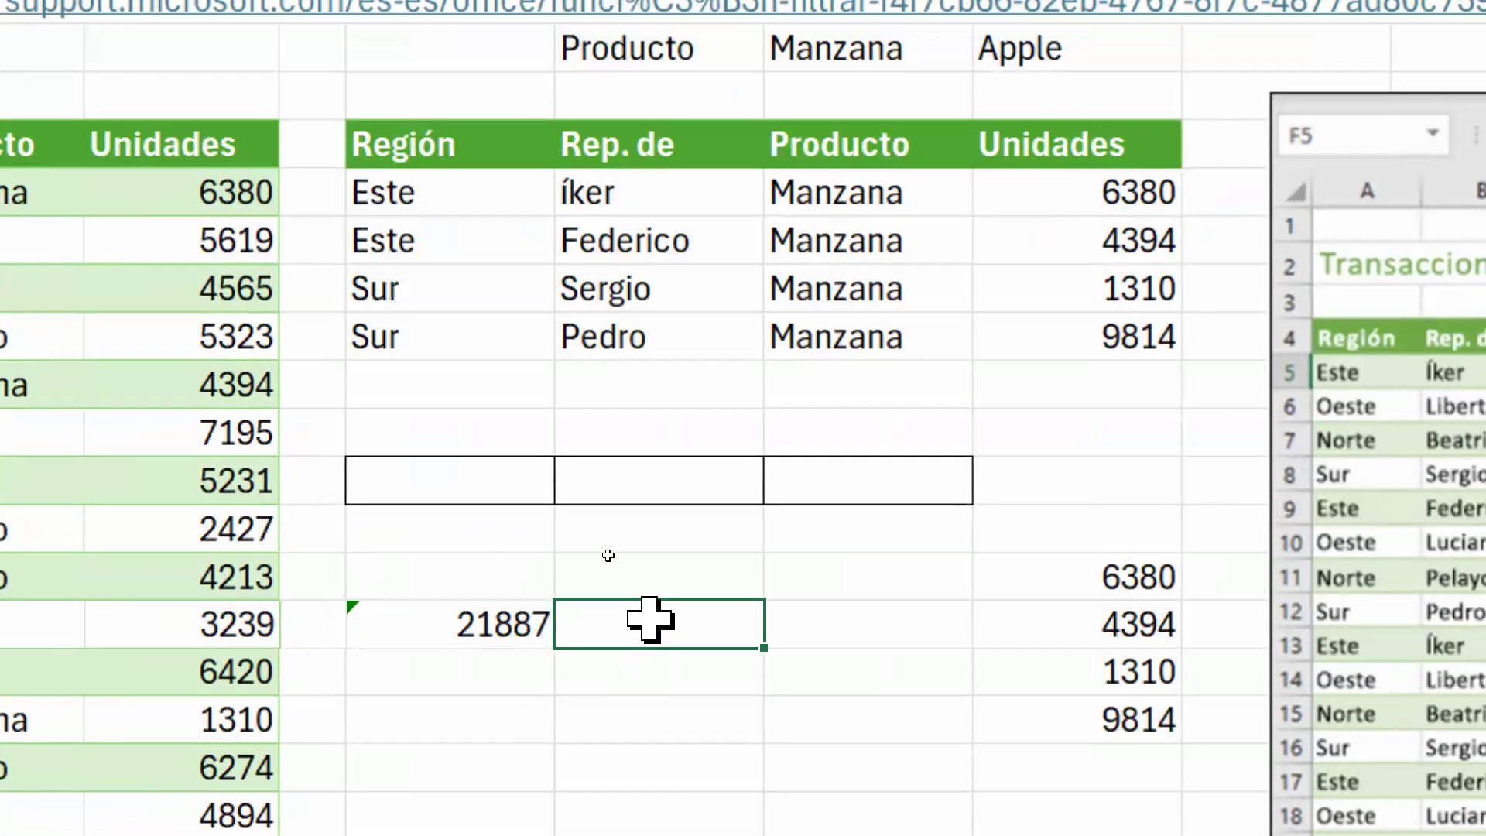
pyautogui.doubleClick(650, 619)
pyautogui.write('=sum')
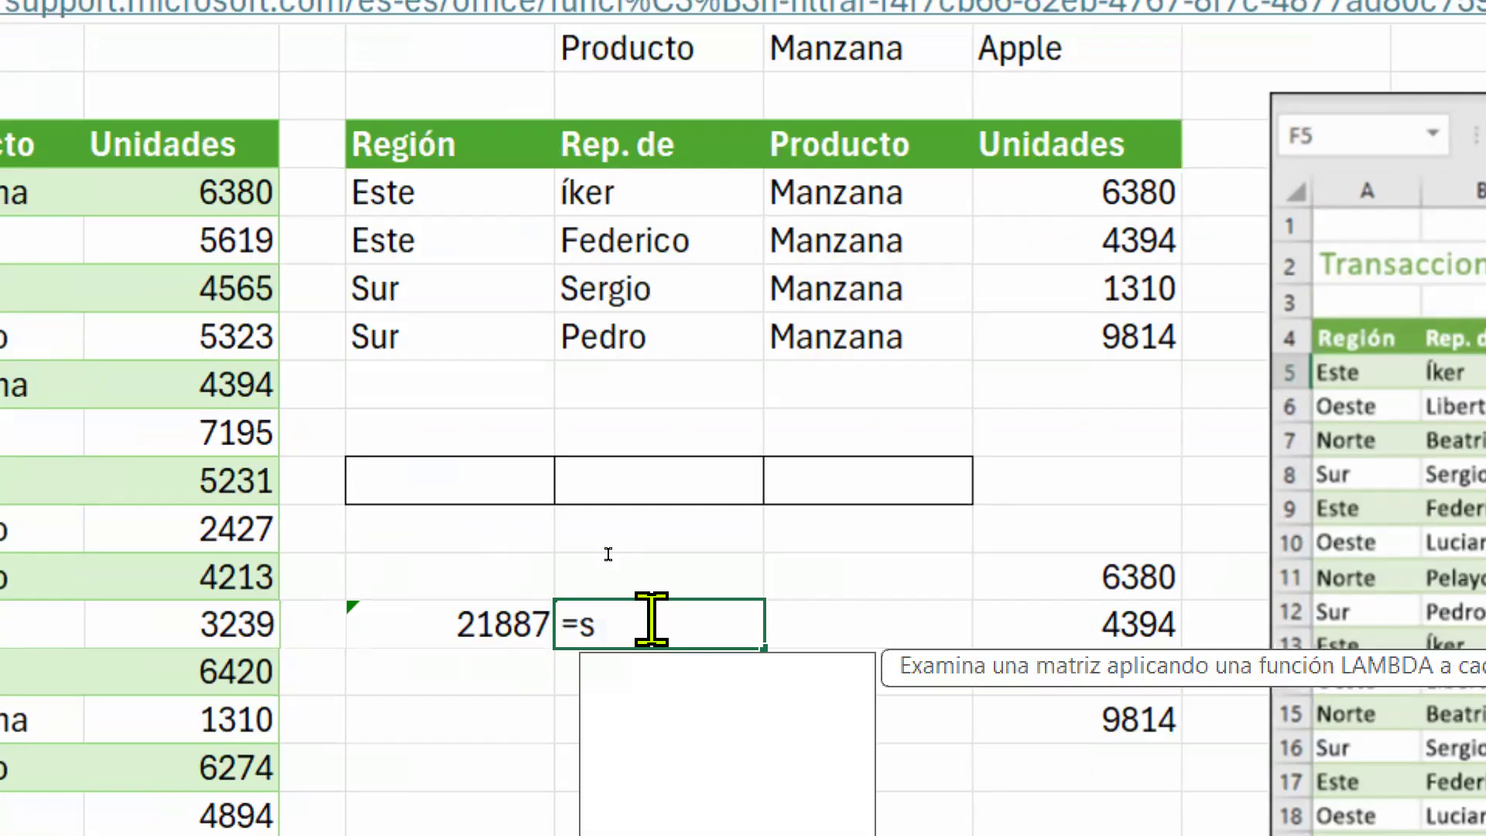
pyautogui.press('Tab')
pyautogui.moveTo(1024, 205); pyautogui.dragTo(1013, 329)
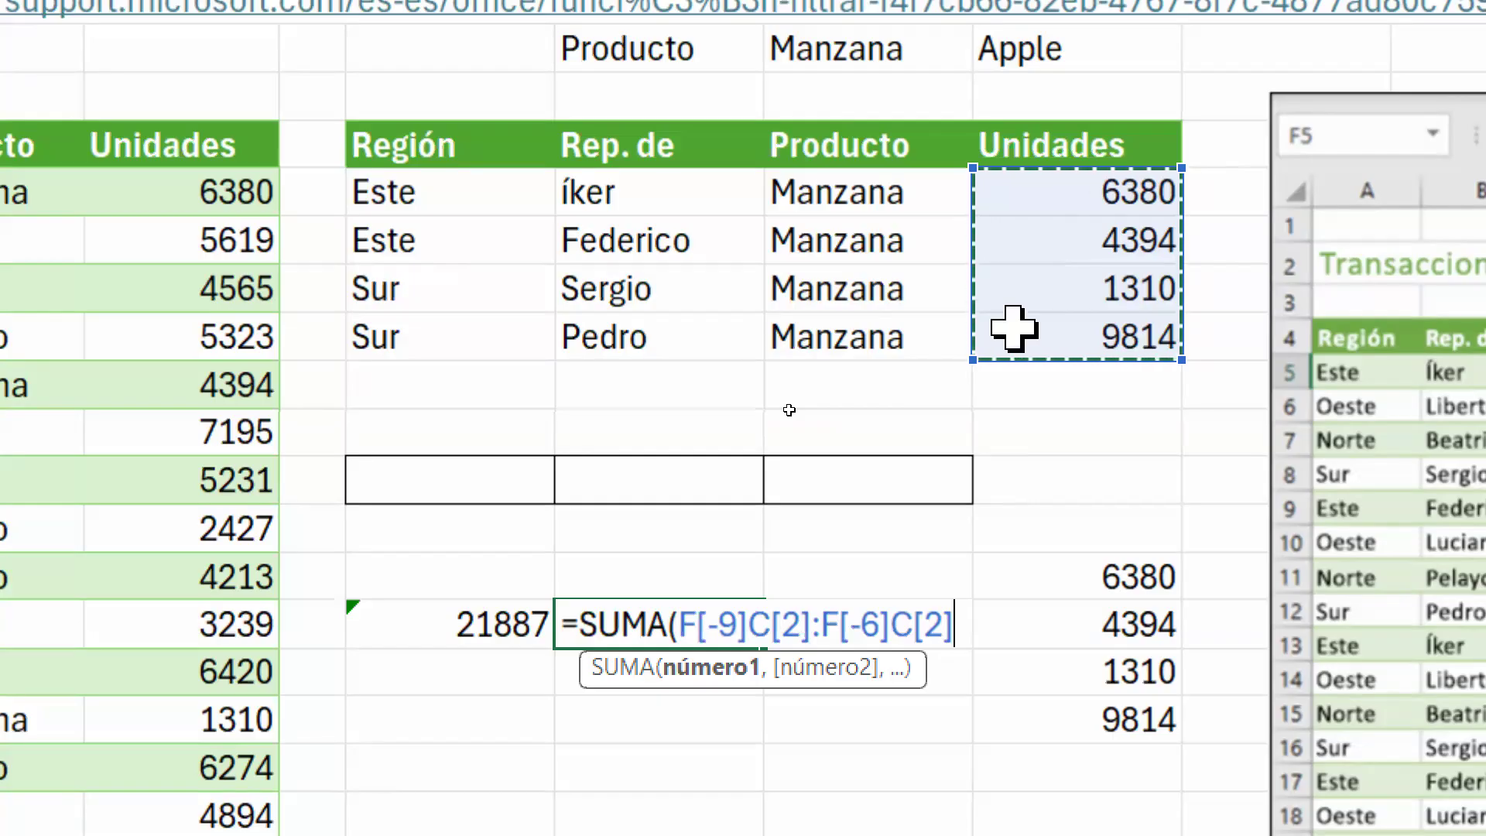
pyautogui.press('Escape')
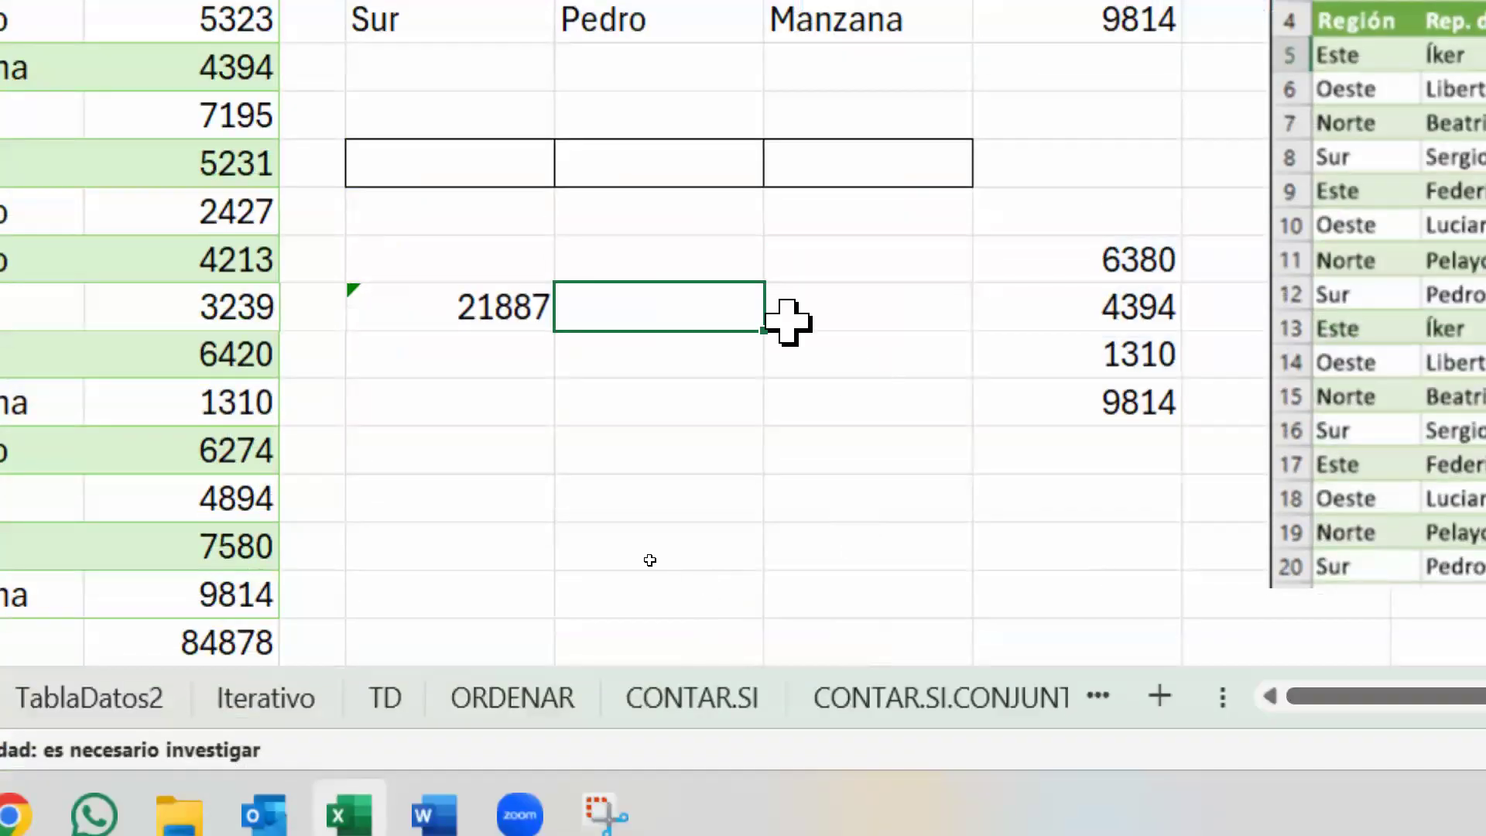
# Start a SUMA formula in F13C7 over the four values in F13C9:F16C9, examine its FC[2]:F[3]C[2] reference, and cancel the entry.
pyautogui.click(729, 261)
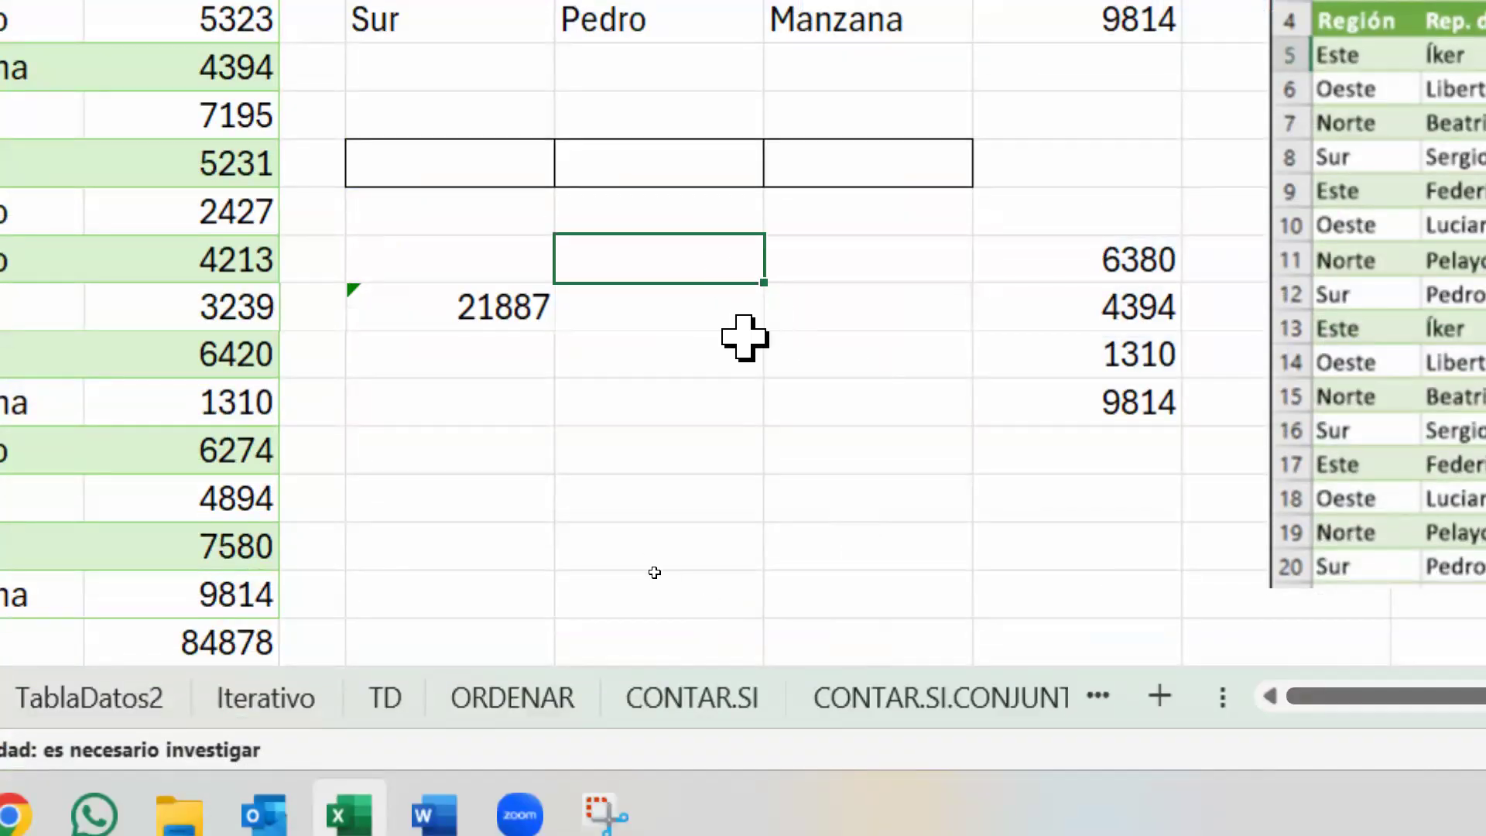
pyautogui.write('=suma')
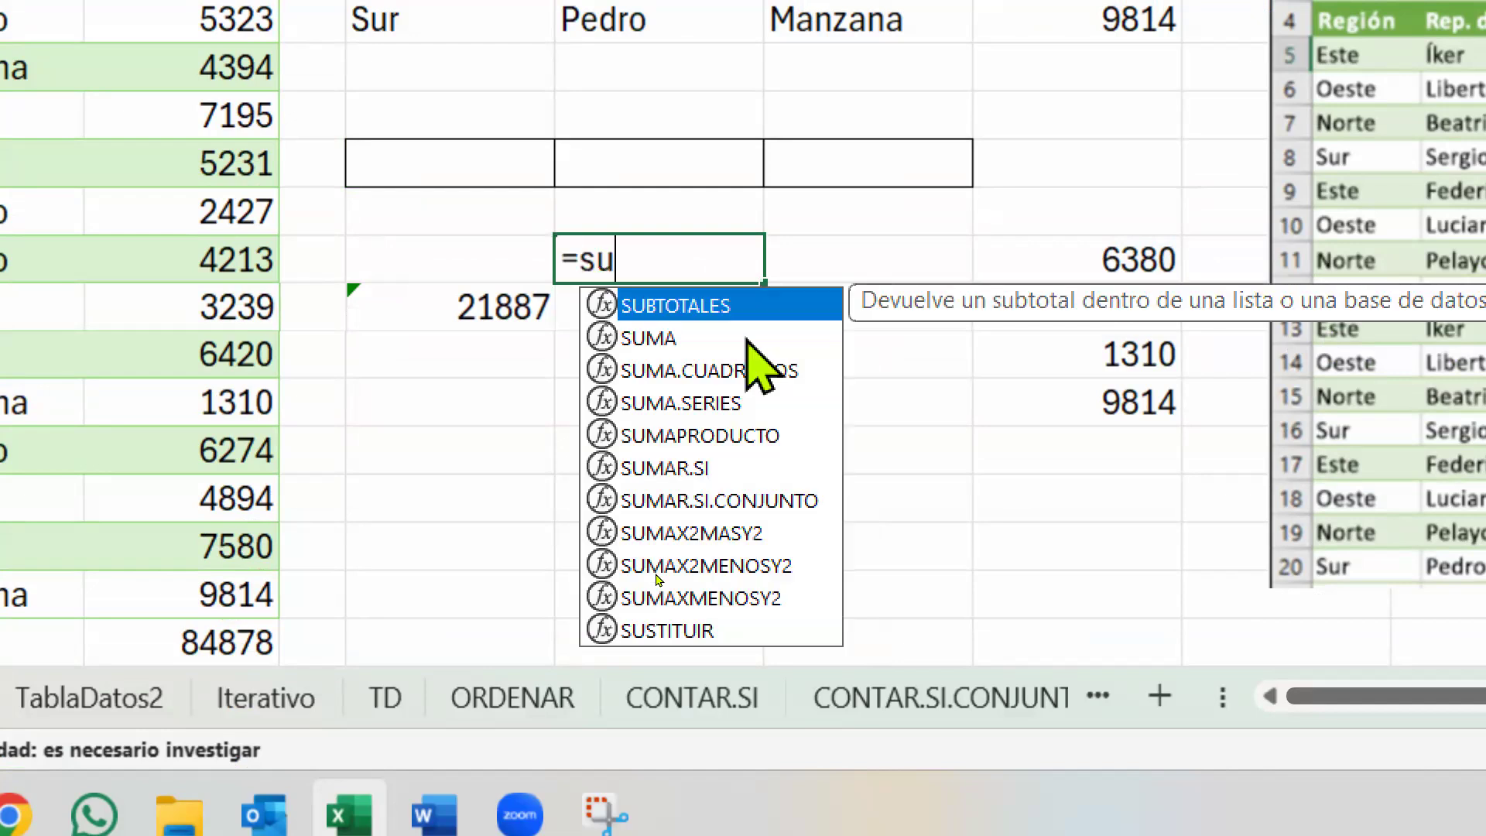
pyautogui.press('Tab')
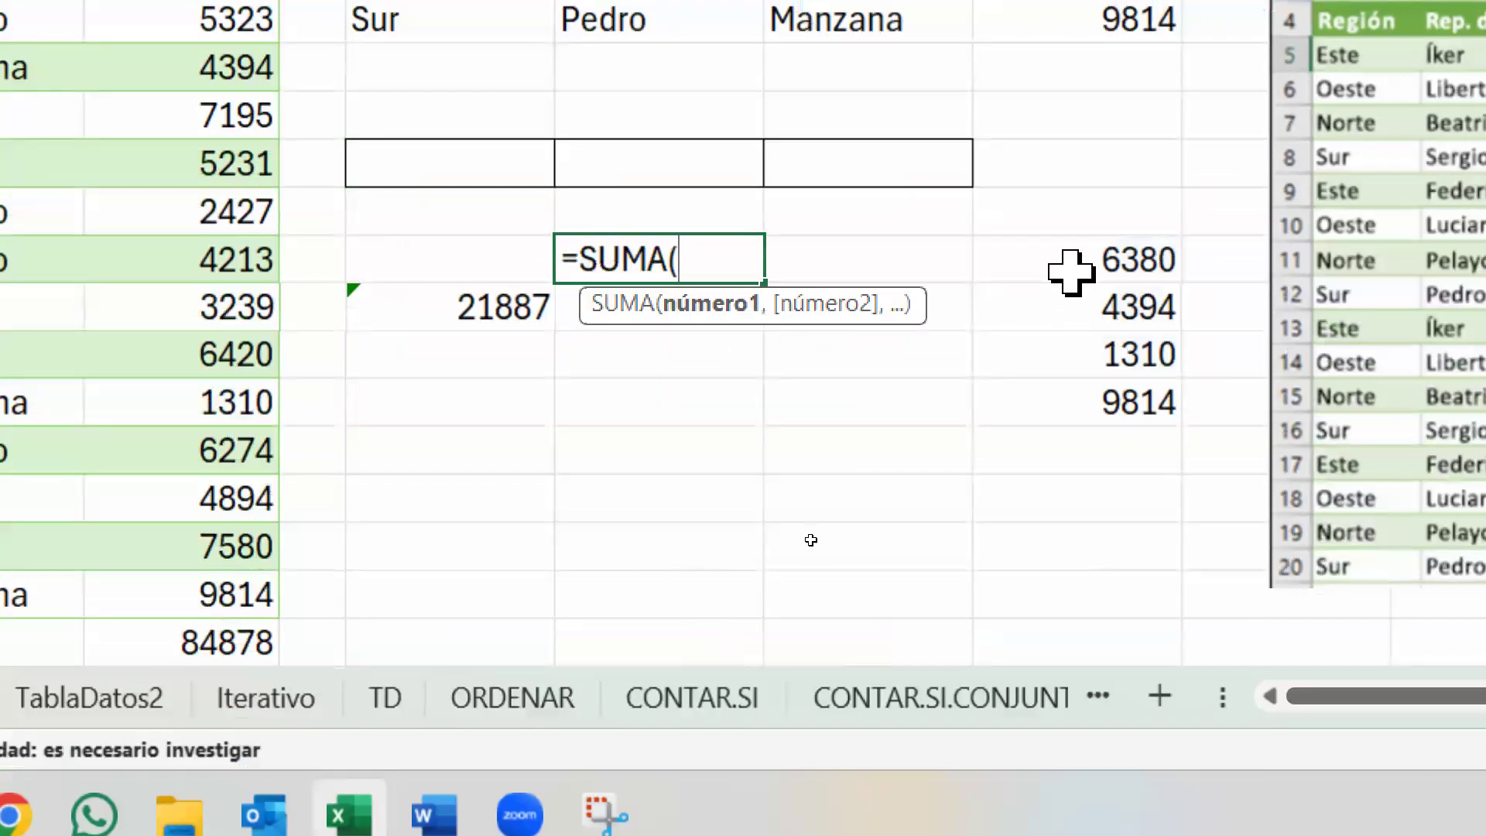
pyautogui.moveTo(1071, 280); pyautogui.dragTo(1052, 401)
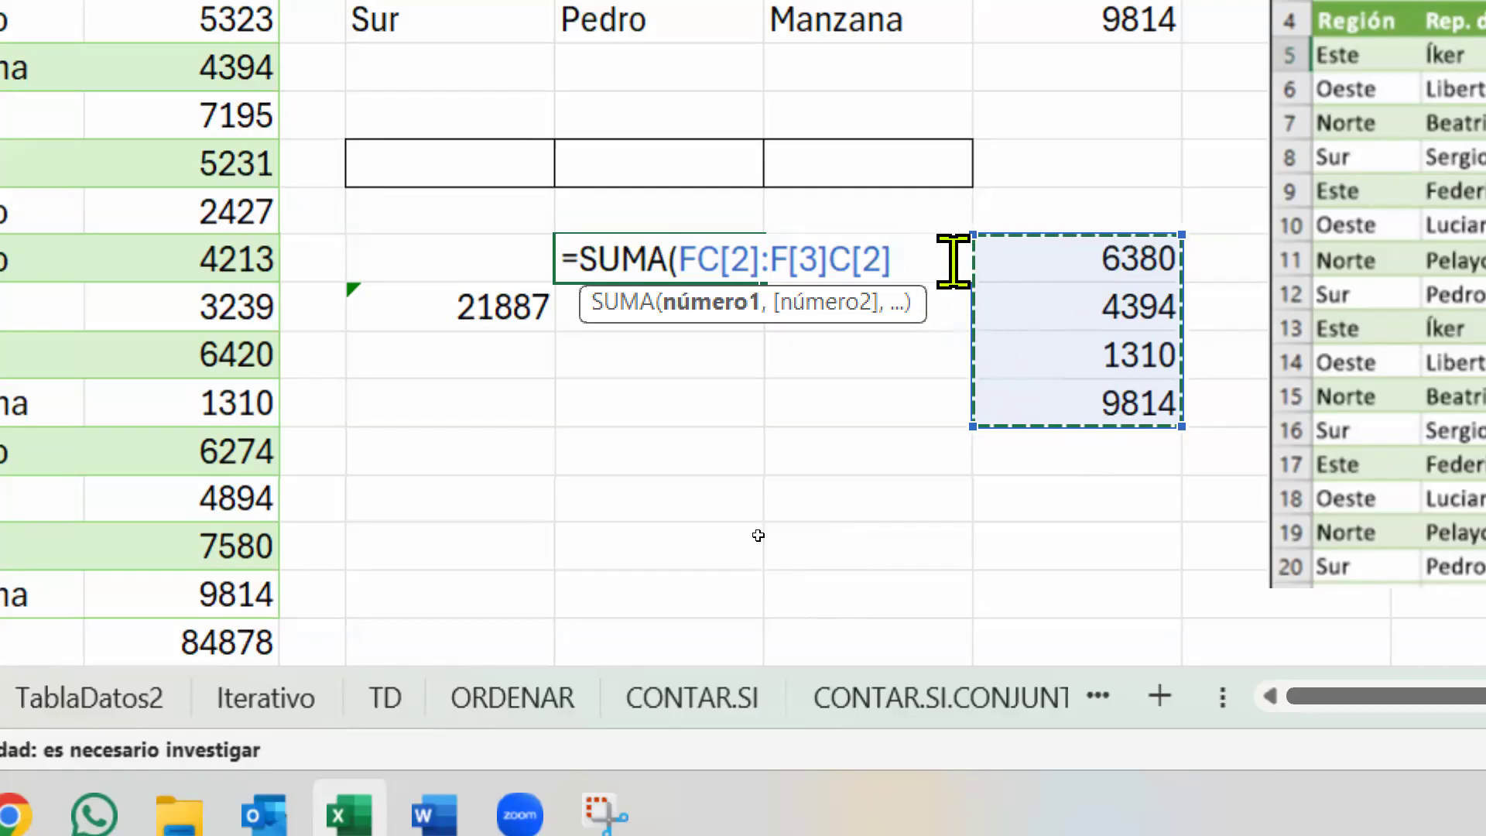
pyautogui.press('Escape')
# Restart the SUMA formula in F13C7 twice over the same four values to review the same-row FC[2] and F[3]C[2] references, cancelling each entry.
pyautogui.doubleClick(729, 259)
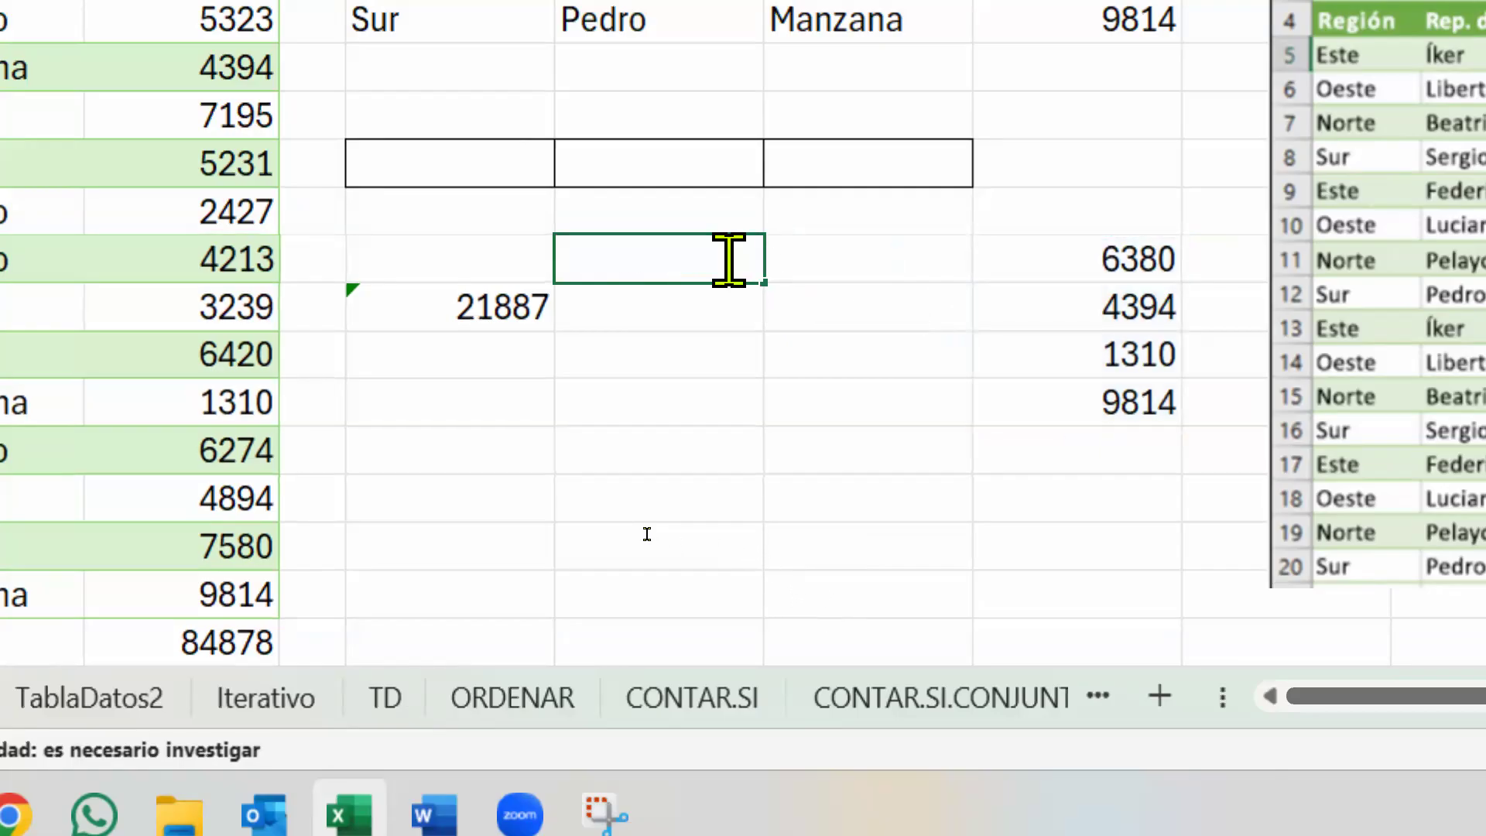
pyautogui.write('=sum')
pyautogui.press('Tab')
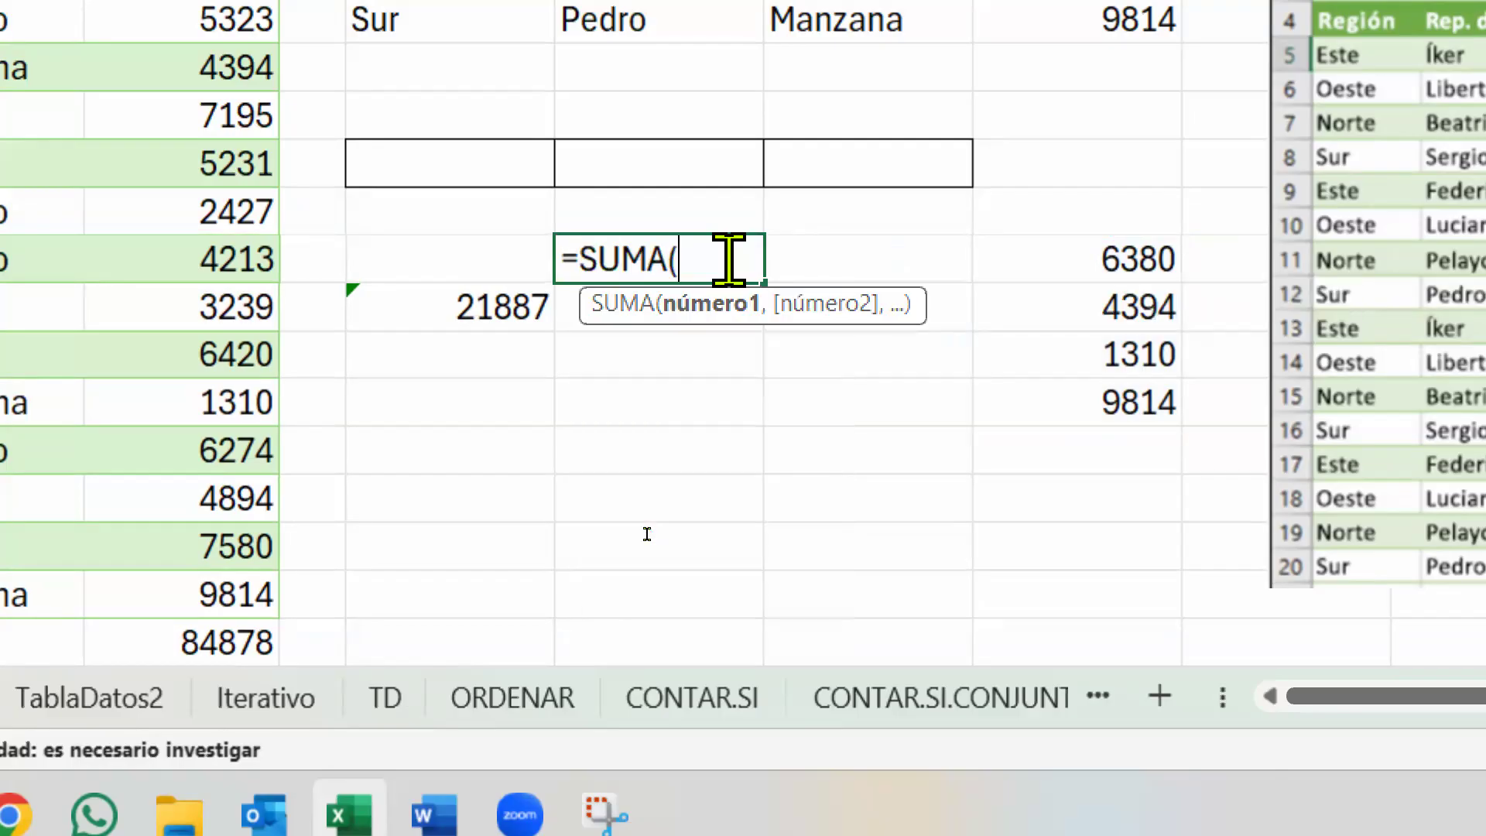
pyautogui.moveTo(1053, 260); pyautogui.dragTo(1046, 391)
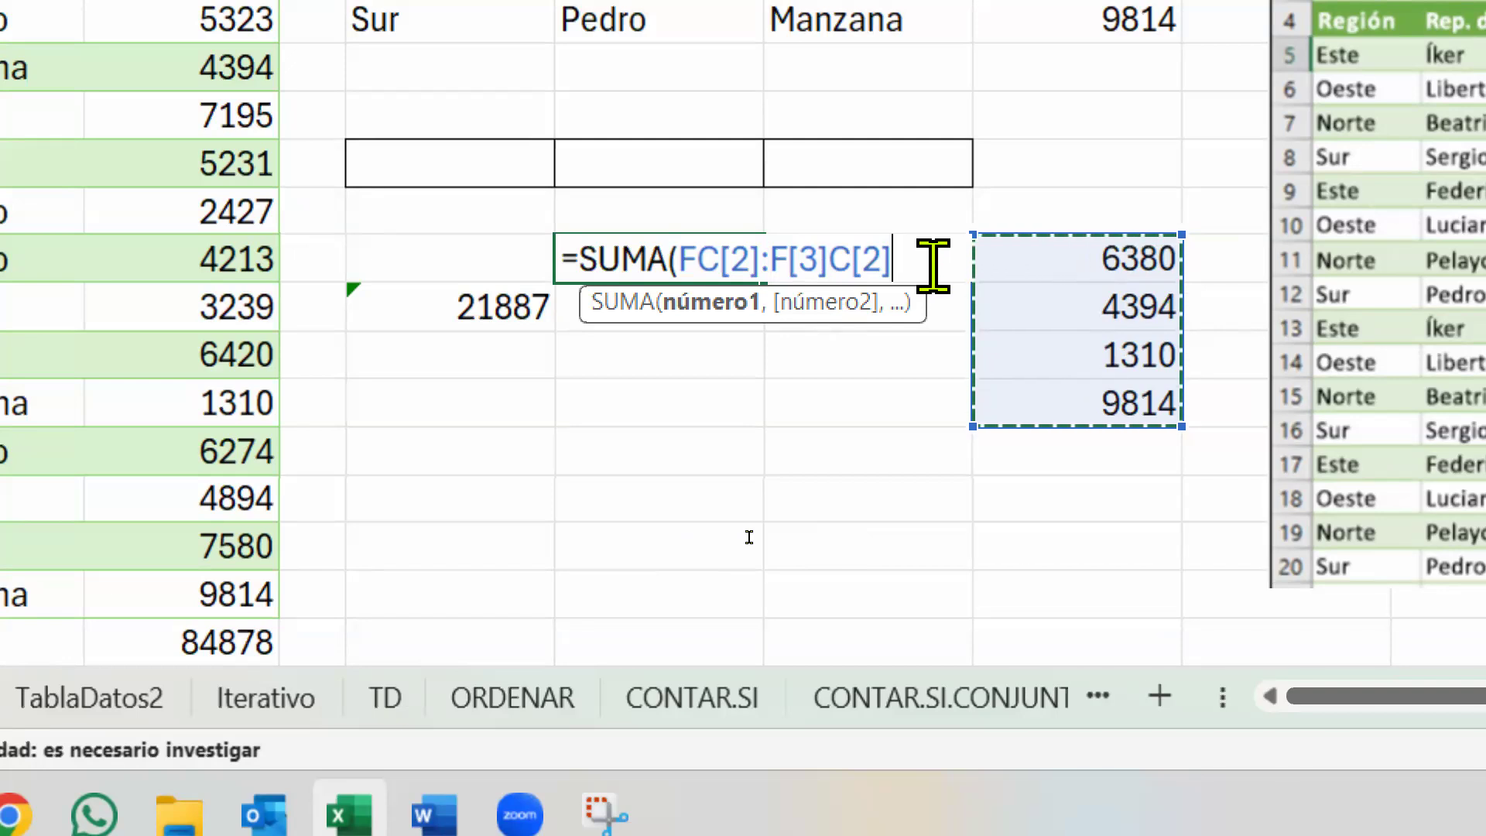
pyautogui.press('Escape')
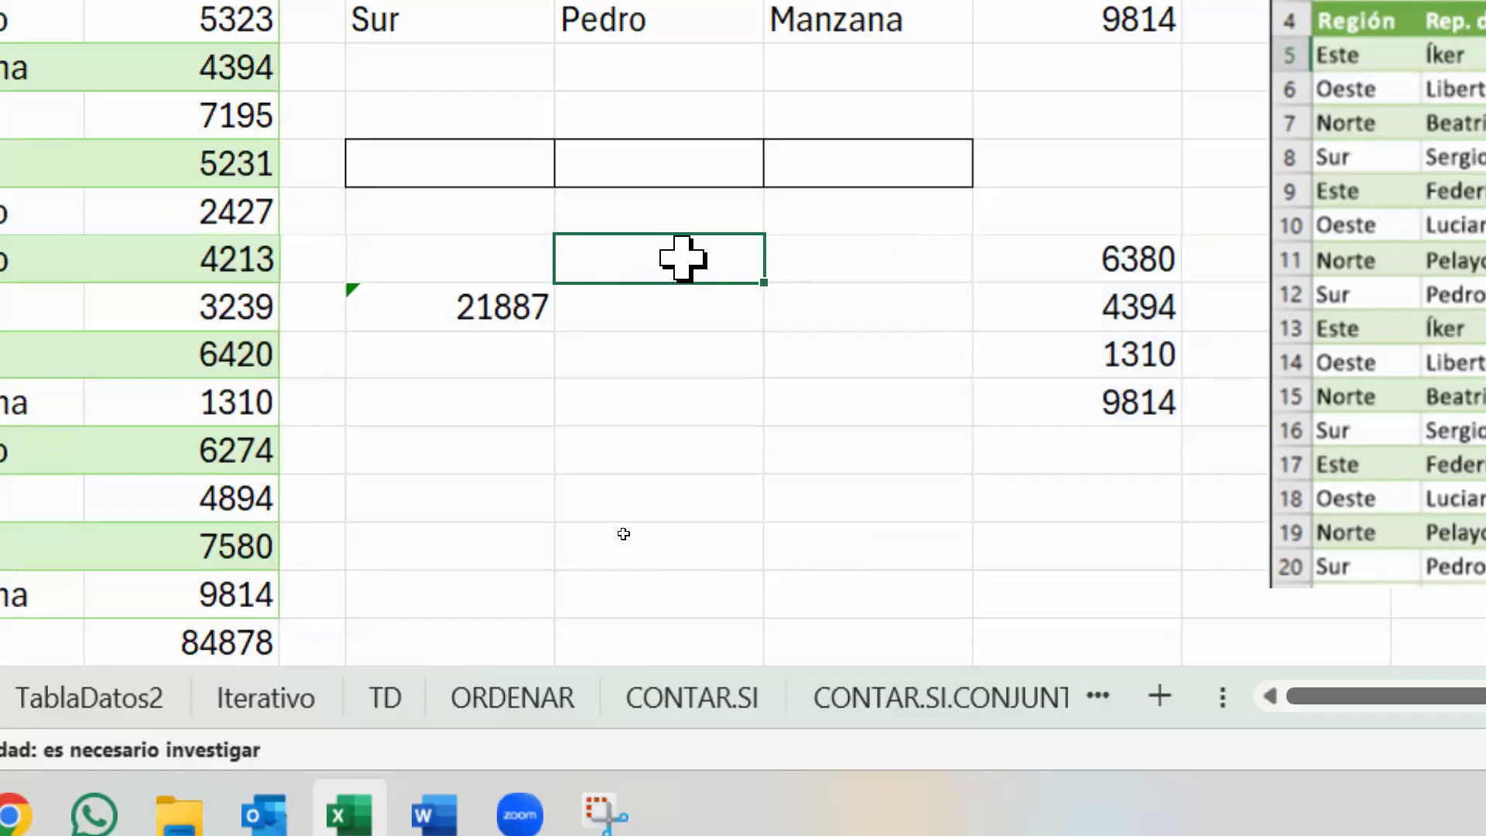
pyautogui.write('=suma')
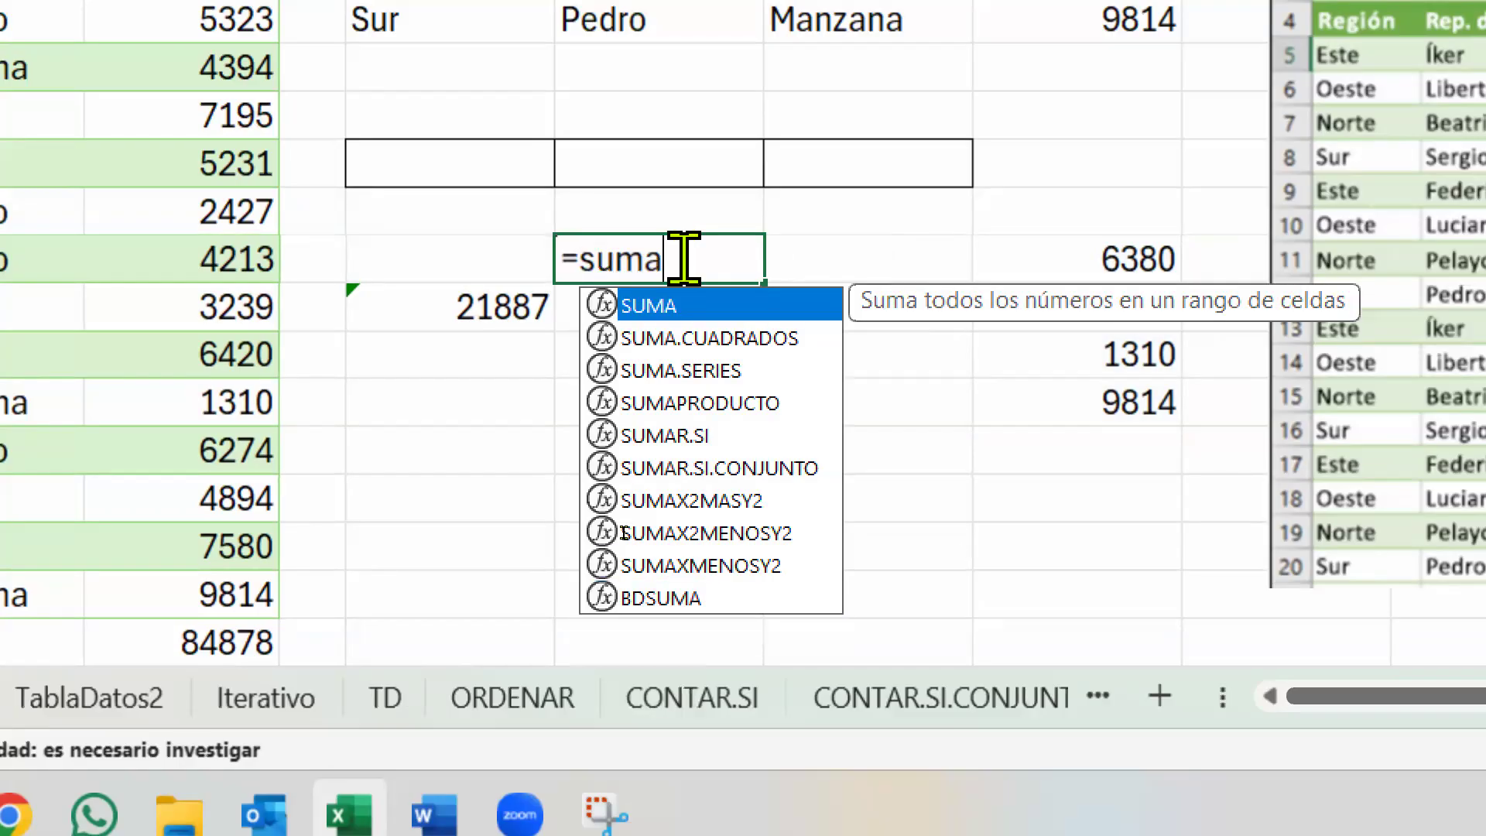
pyautogui.press('Tab')
pyautogui.moveTo(1099, 259); pyautogui.dragTo(1099, 387)
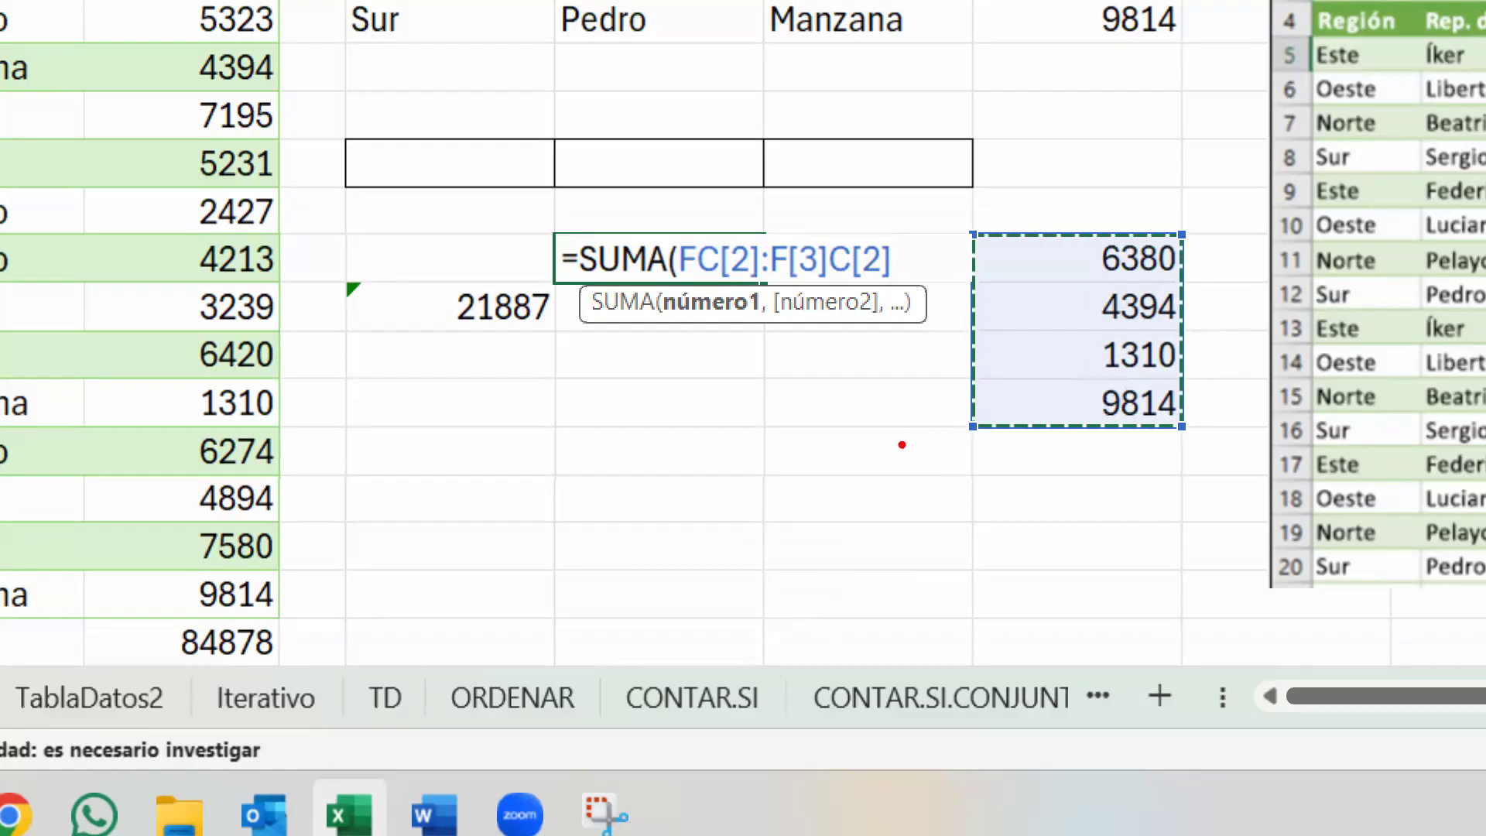
pyautogui.moveTo(1060, 443); pyautogui.dragTo(1060, 465)
pyautogui.press('Escape')
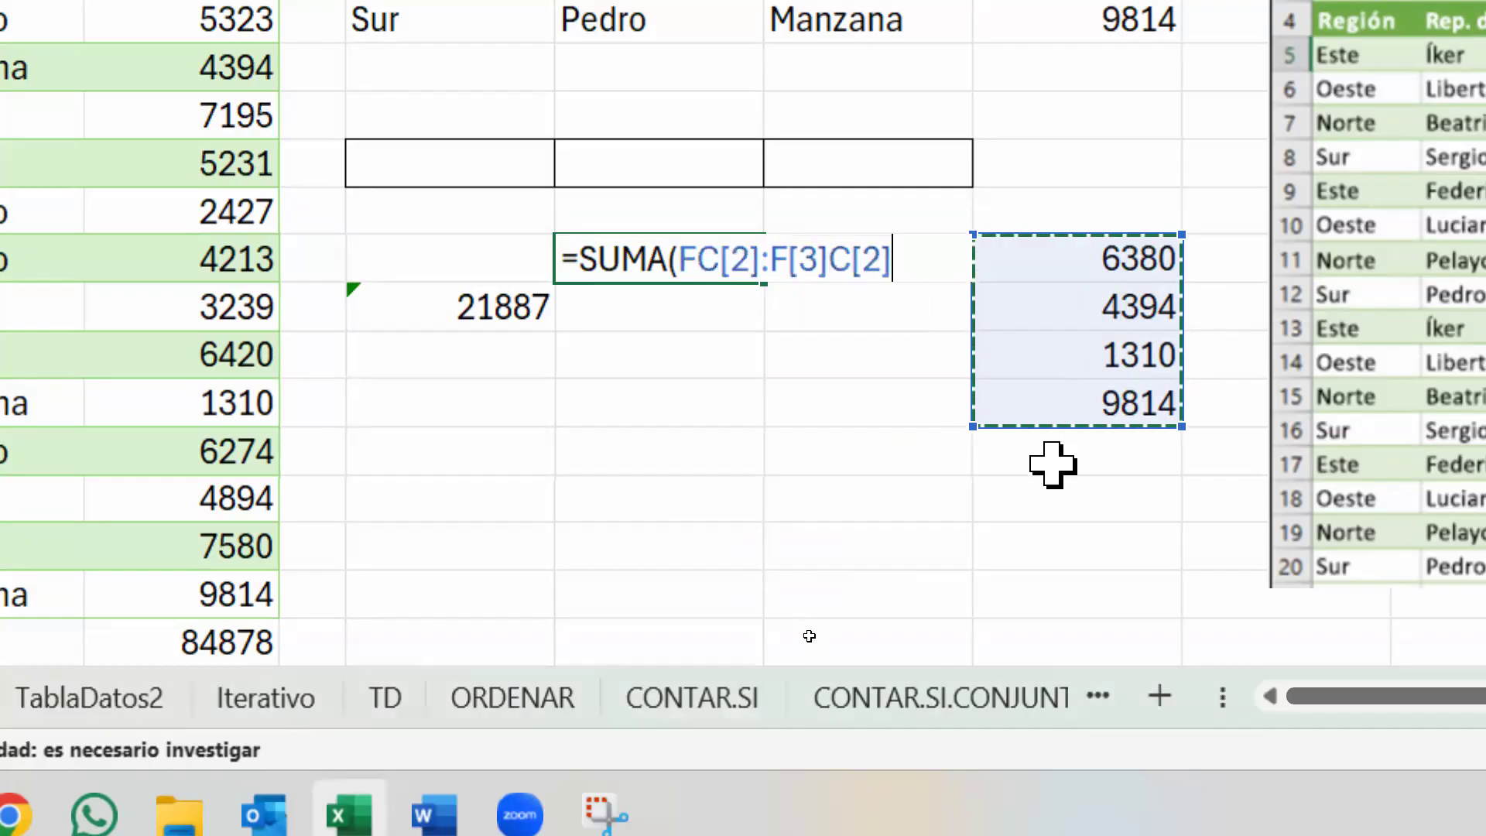
pyautogui.press('Escape')
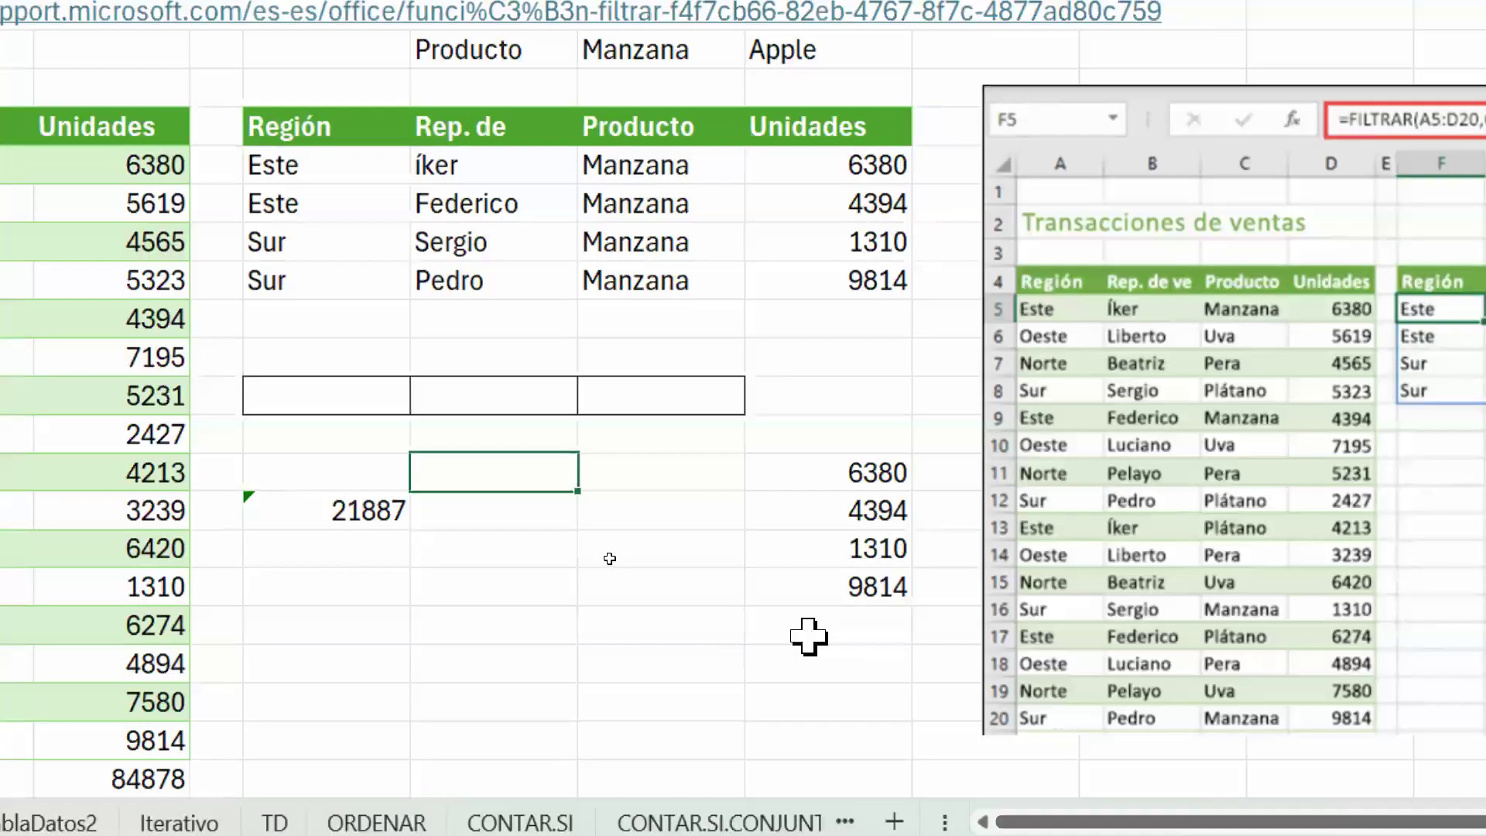
# Clear the F1C1 reference style in the formula options, review the Autocompletar fórmulas setting, and close the options without applying.
pyautogui.click(651, 308)
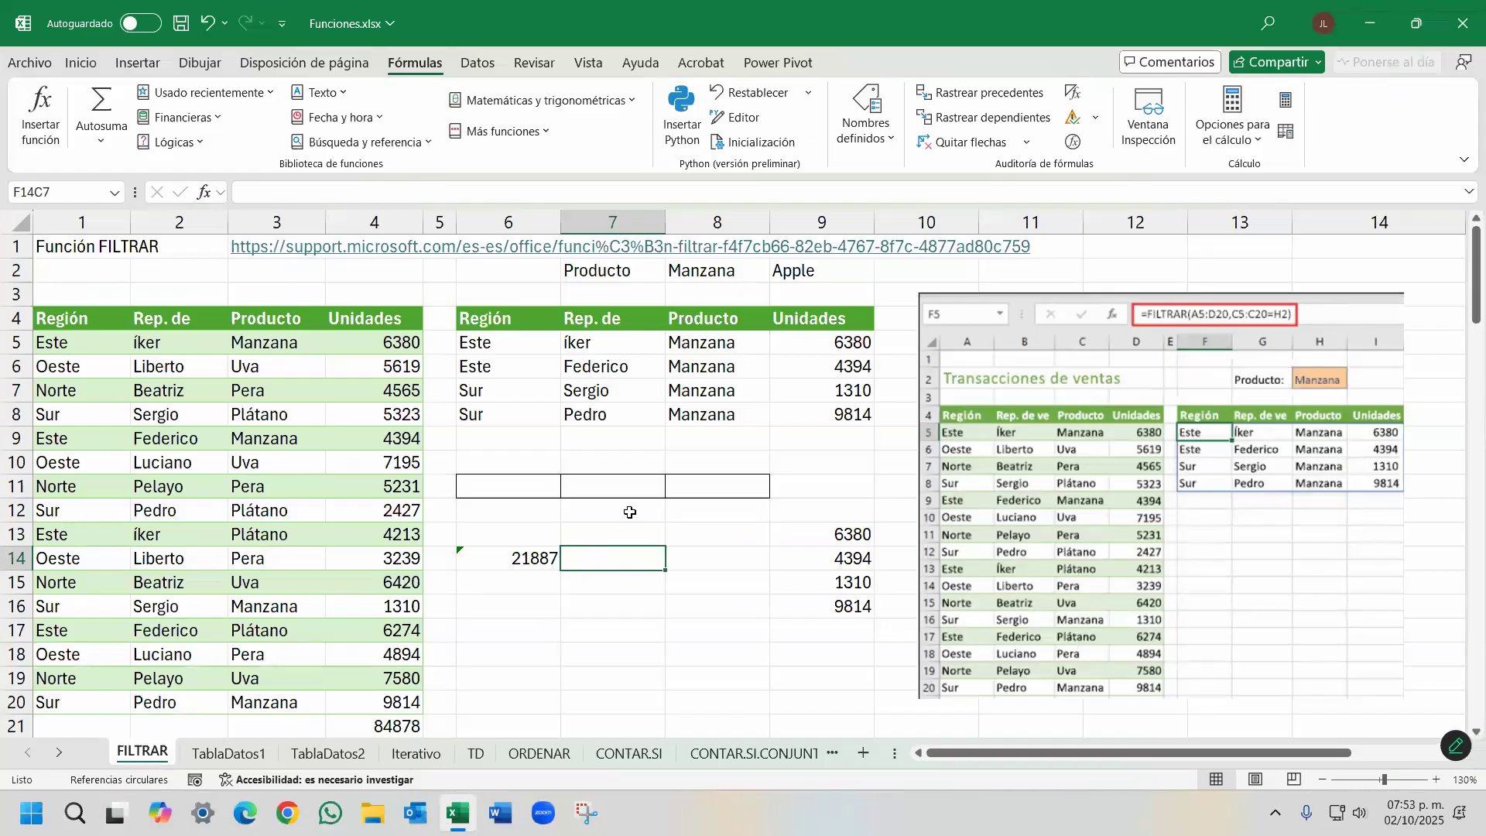
pyautogui.click(38, 68)
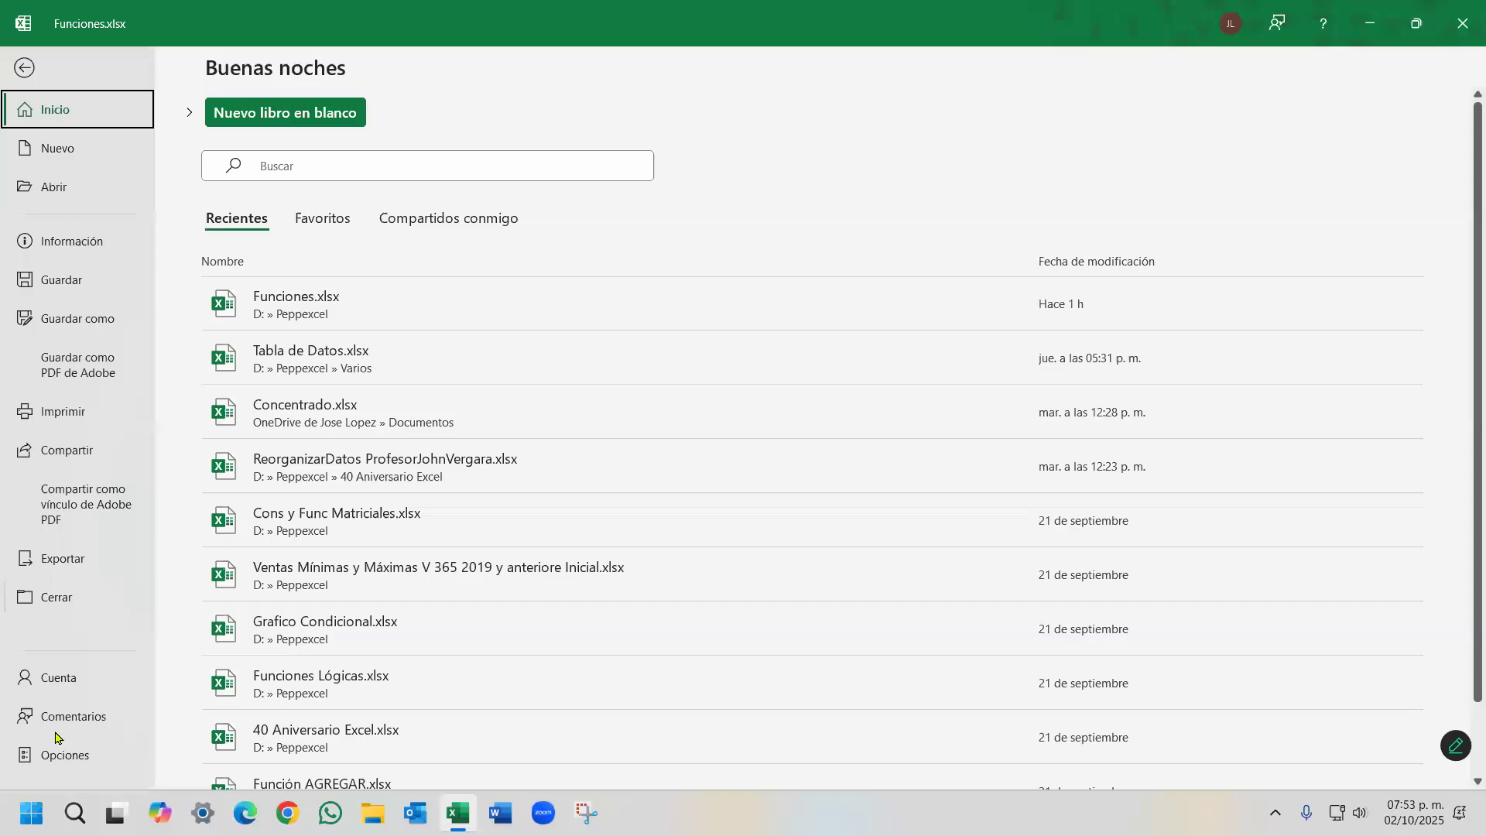
pyautogui.press('Escape')
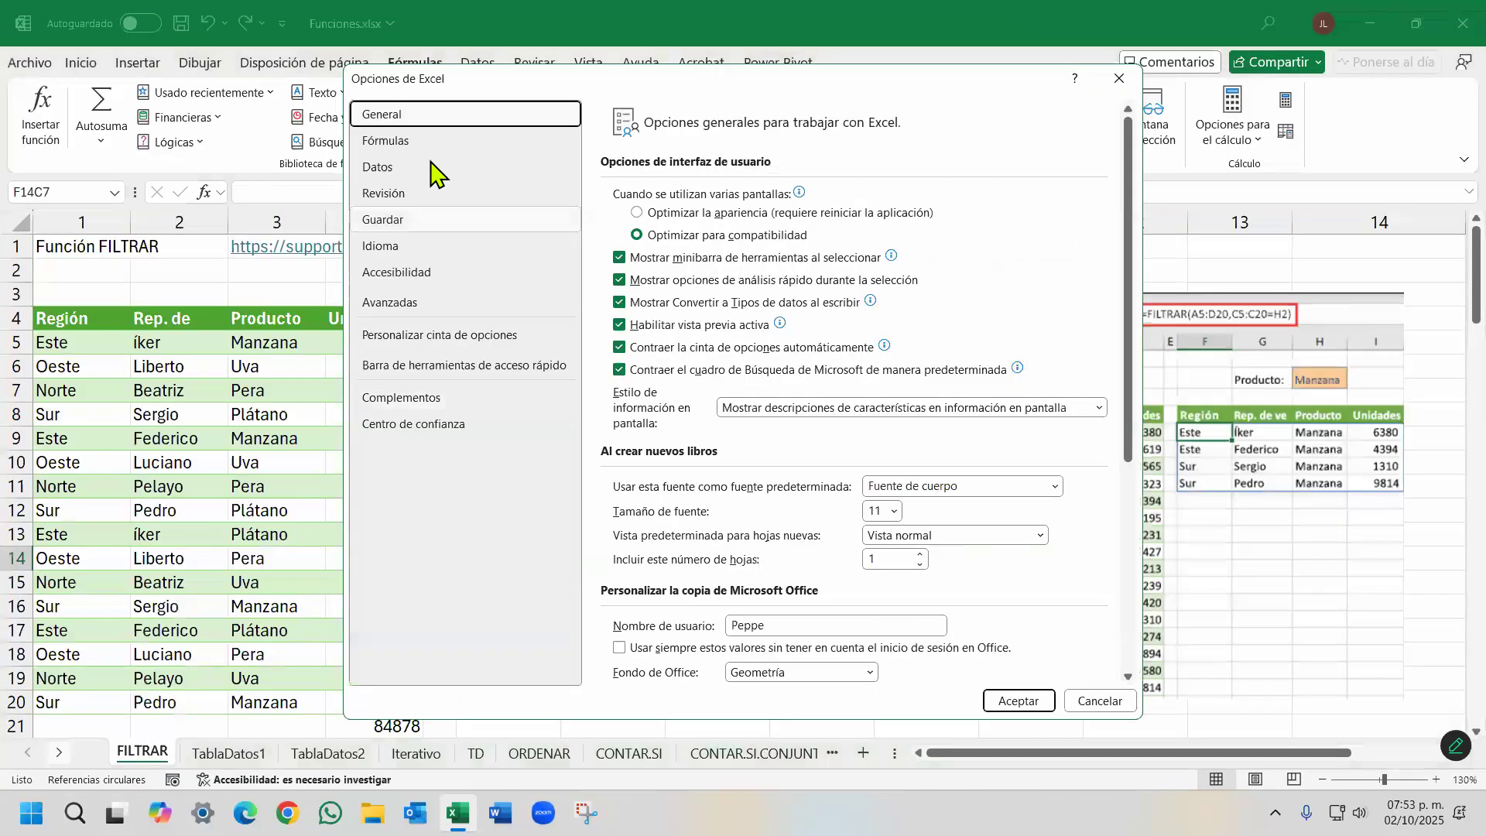
pyautogui.click(431, 140)
pyautogui.click(658, 360)
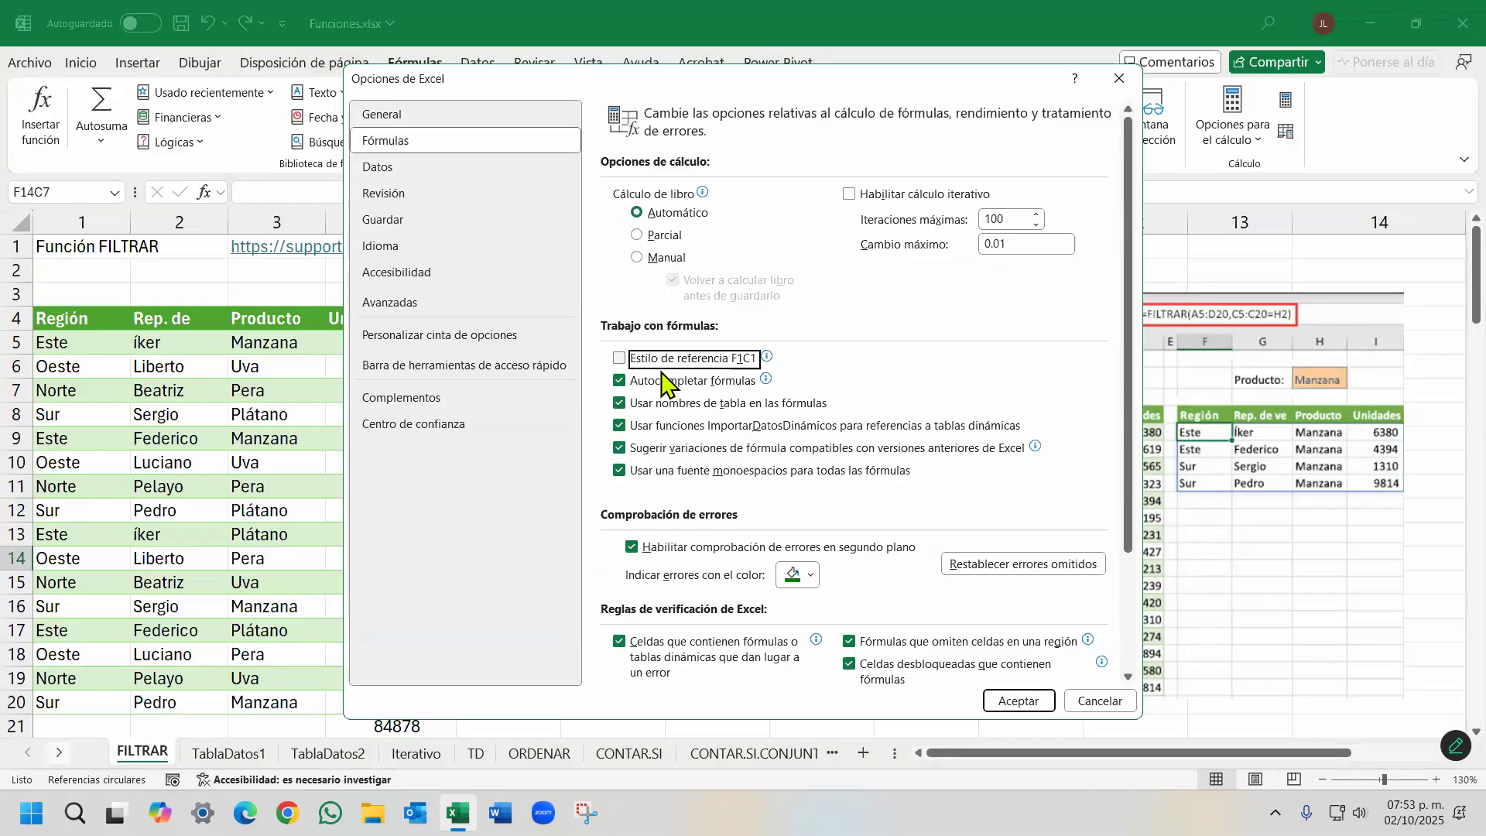
pyautogui.moveTo(684, 393)
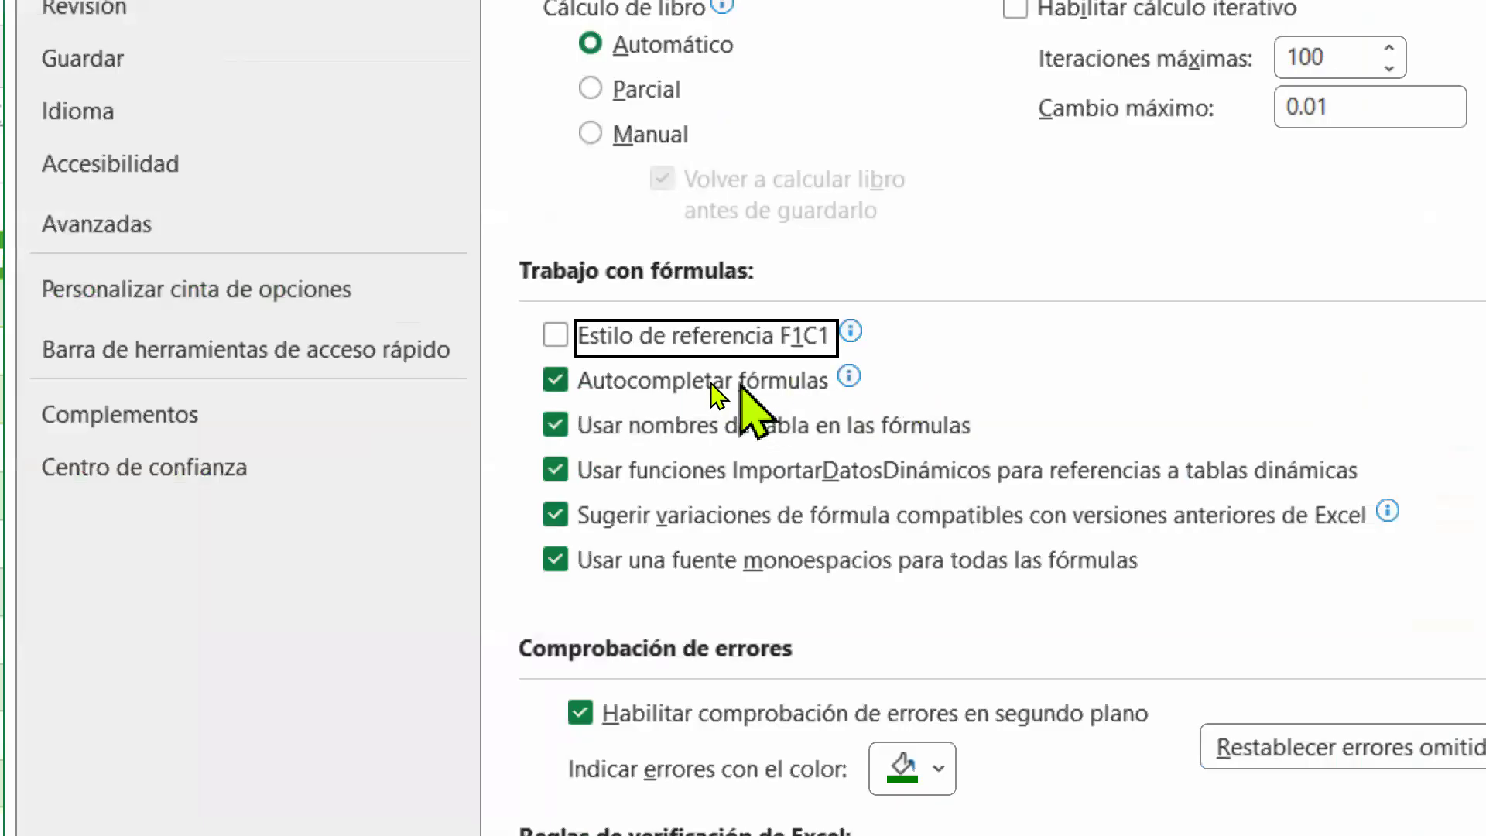
pyautogui.moveTo(710, 384)
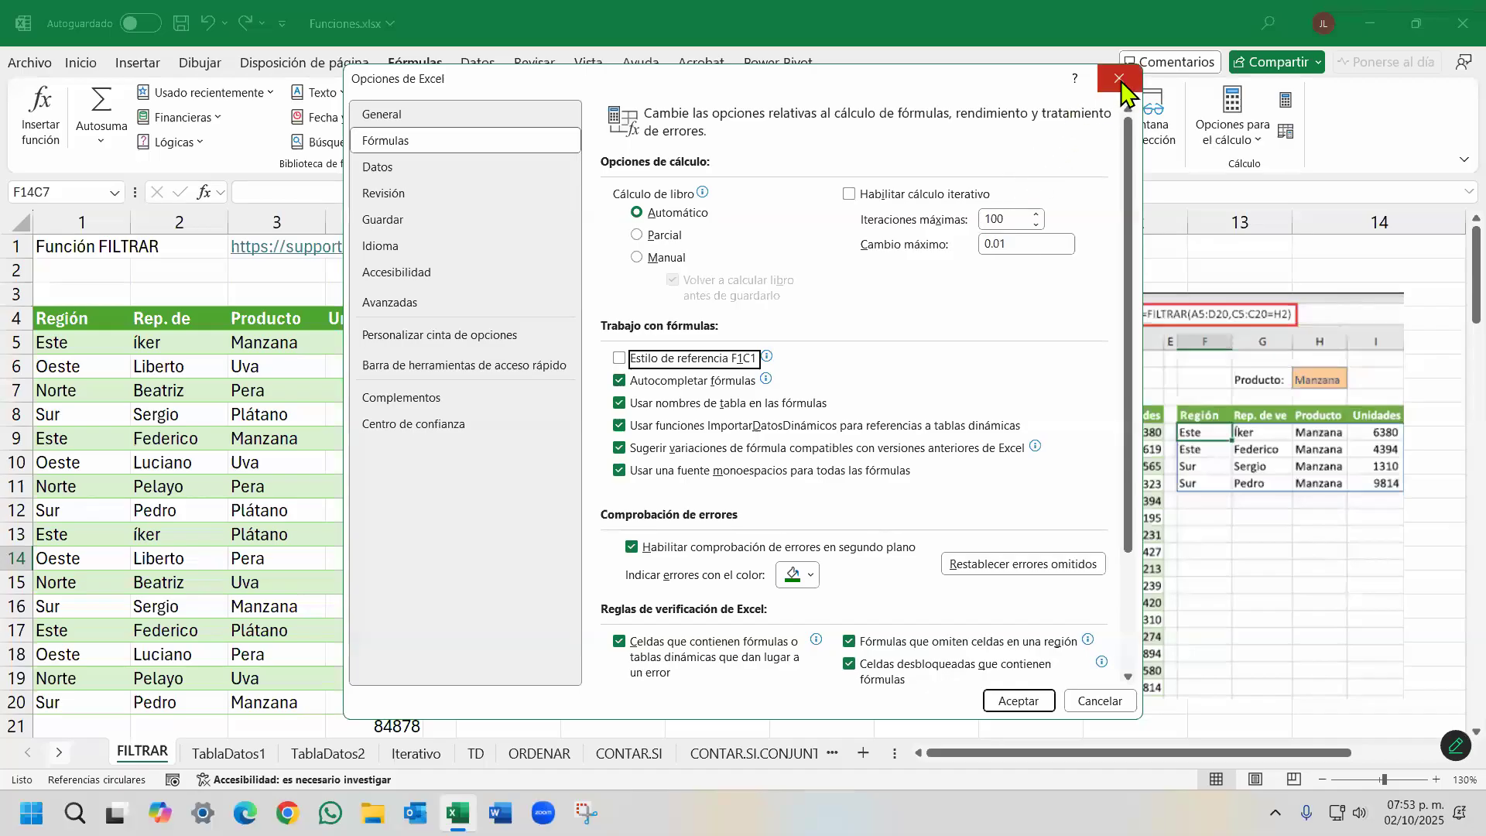
pyautogui.click(1120, 79)
# Enter =suma in F16C6 to examine the function suggestions offered by formula autocompletion, and discard the entry.
pyautogui.click(525, 601)
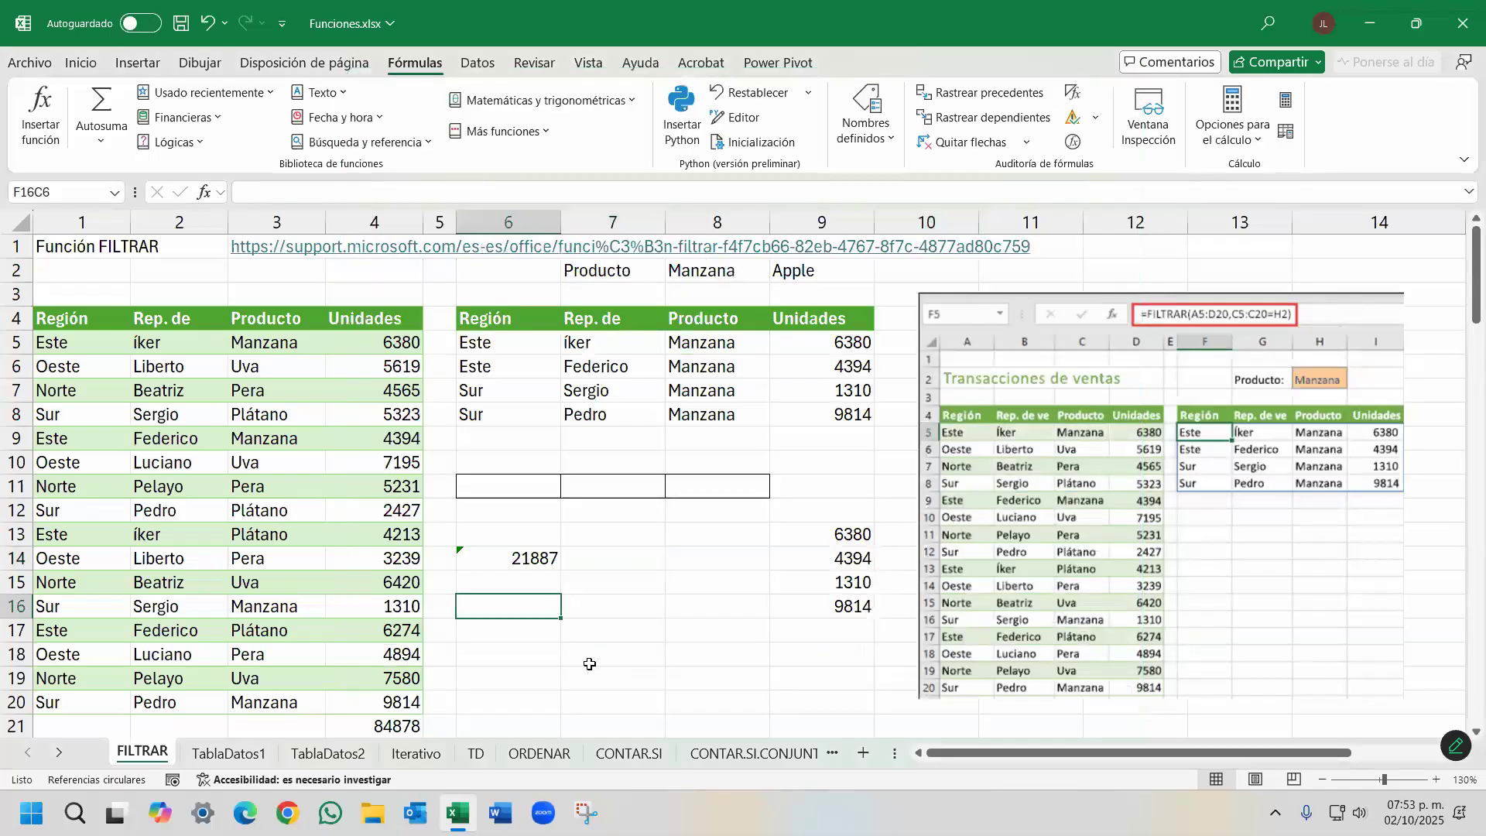
pyautogui.write('=suma')
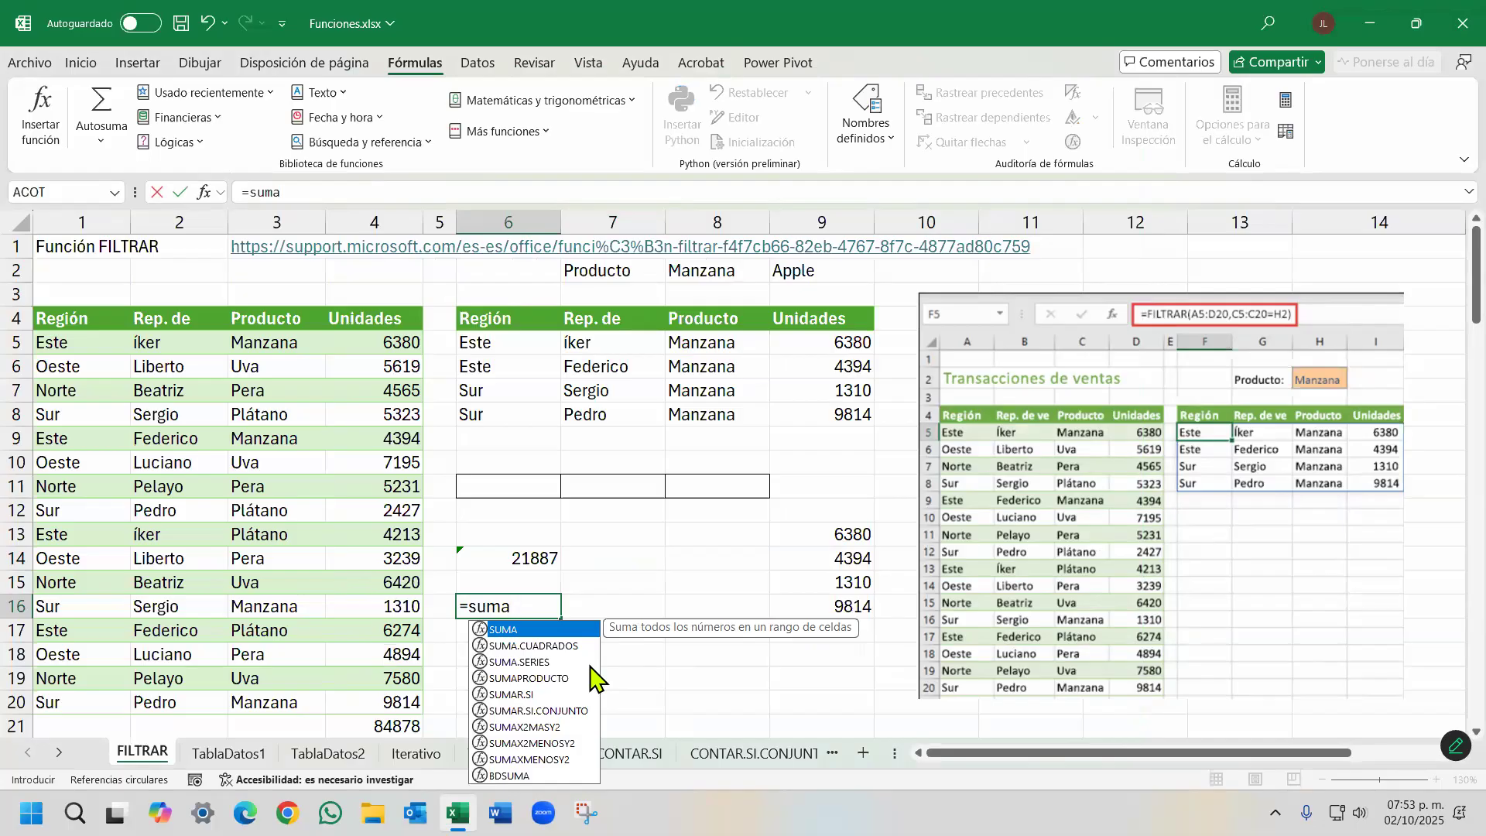
pyautogui.press('Escape')
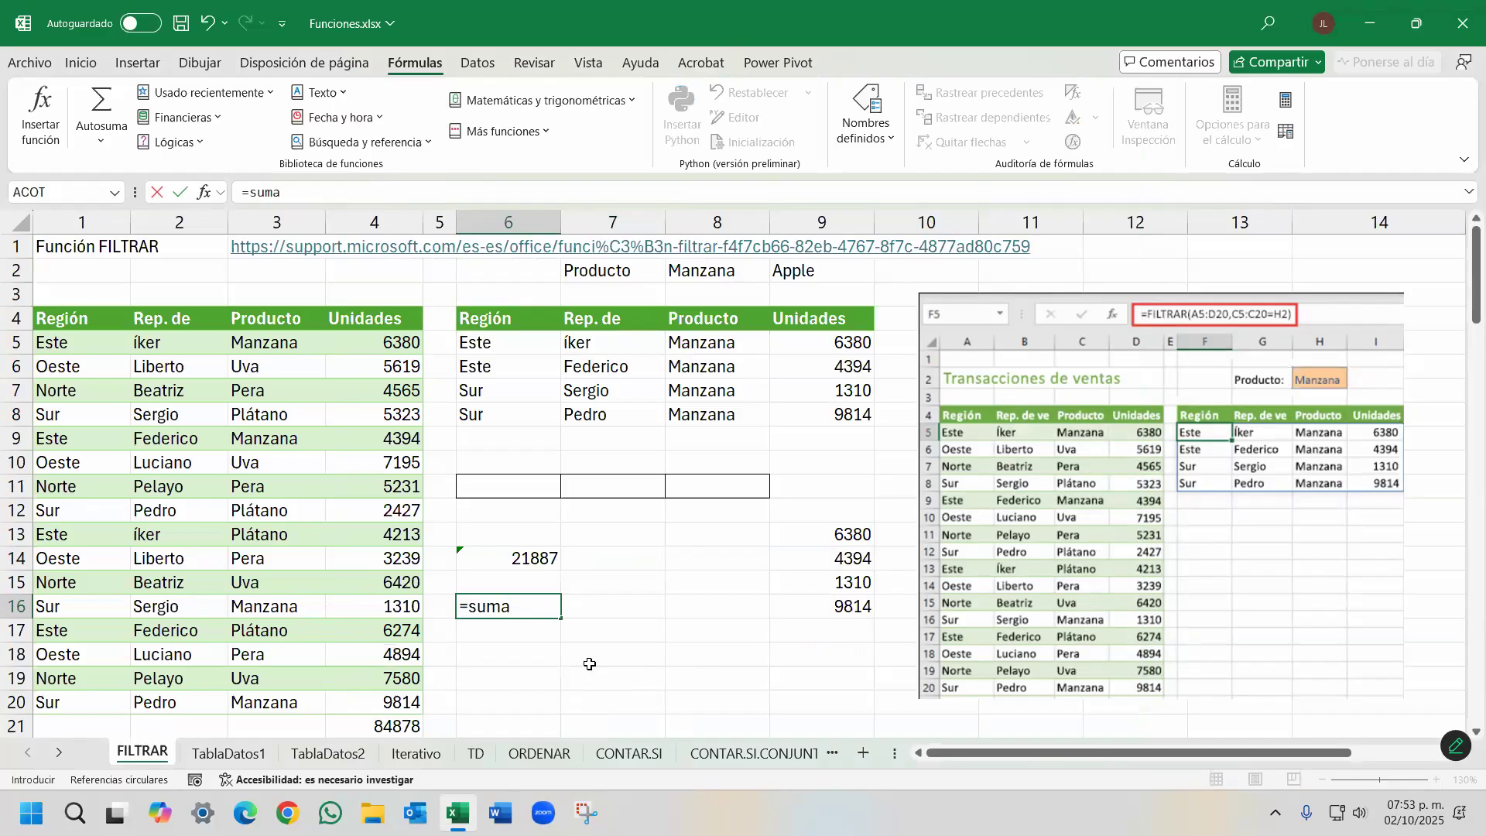
pyautogui.press('BackSpace')
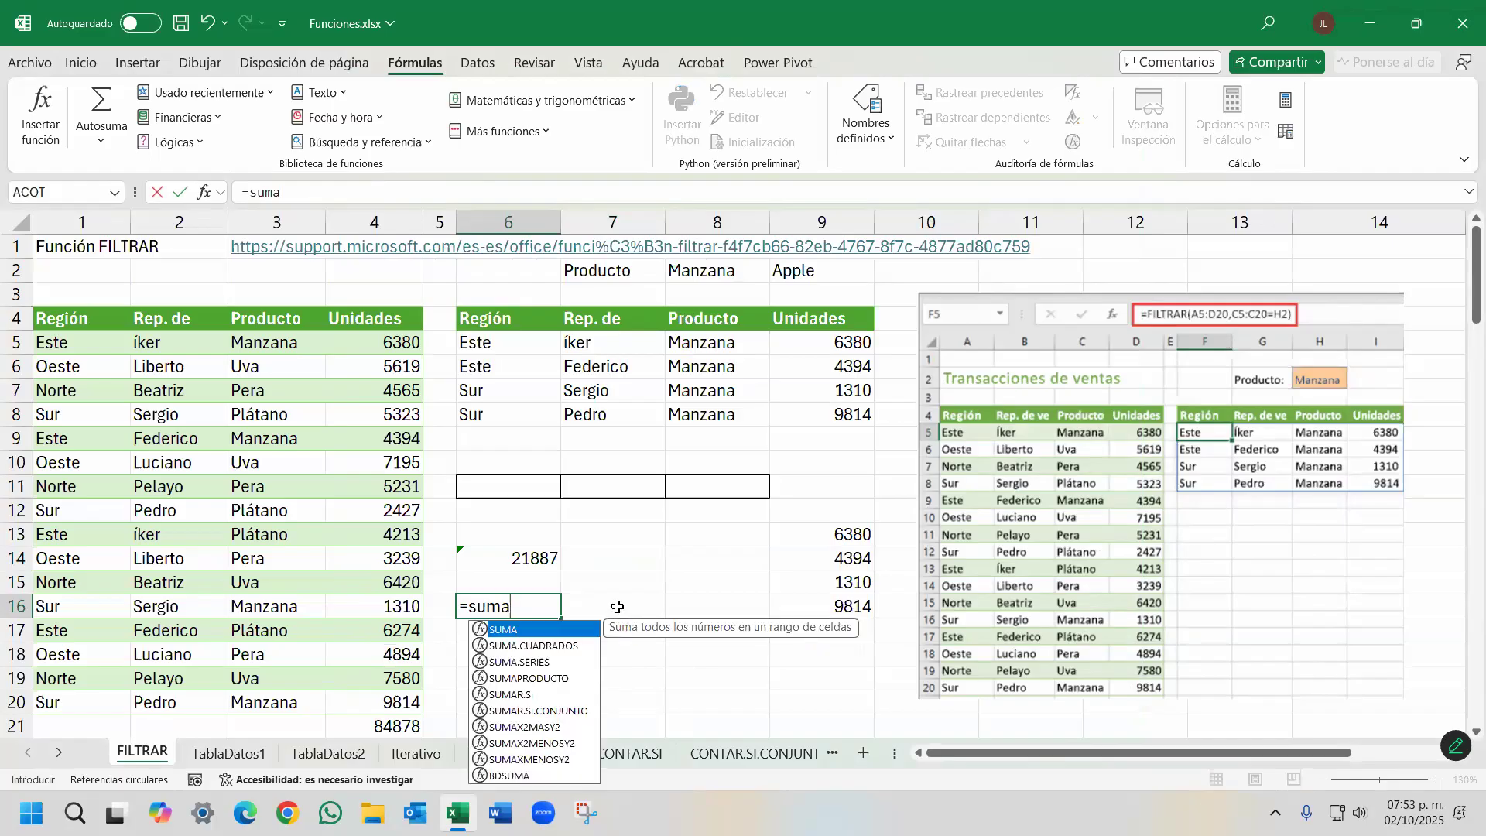
pyautogui.click(611, 604)
pyautogui.click(527, 604)
pyautogui.press('Delete')
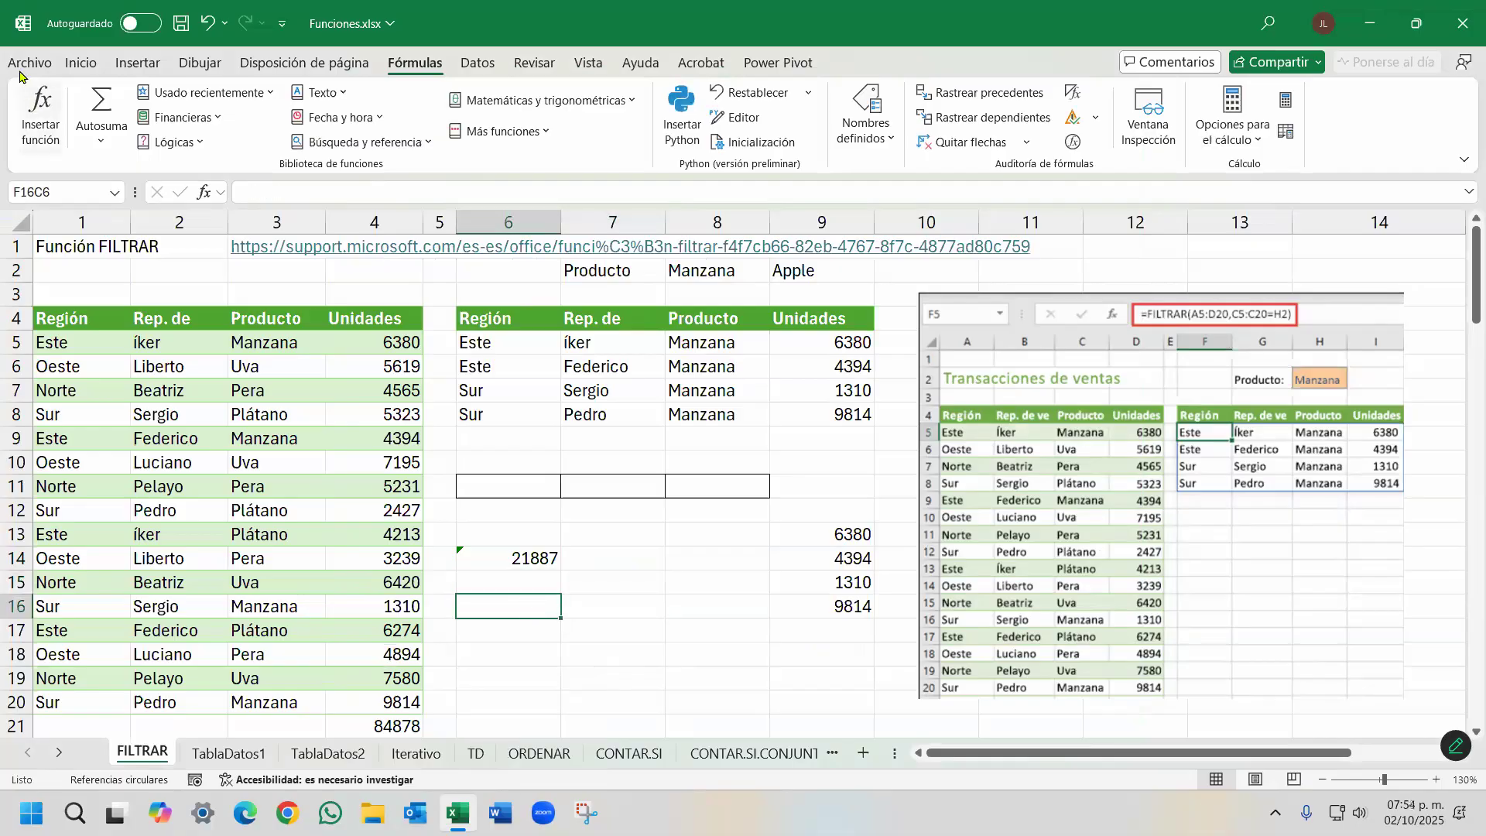
# Clear the Estilo de referencia F1C1 option in the formula options and apply the change.
pyautogui.click(20, 66)
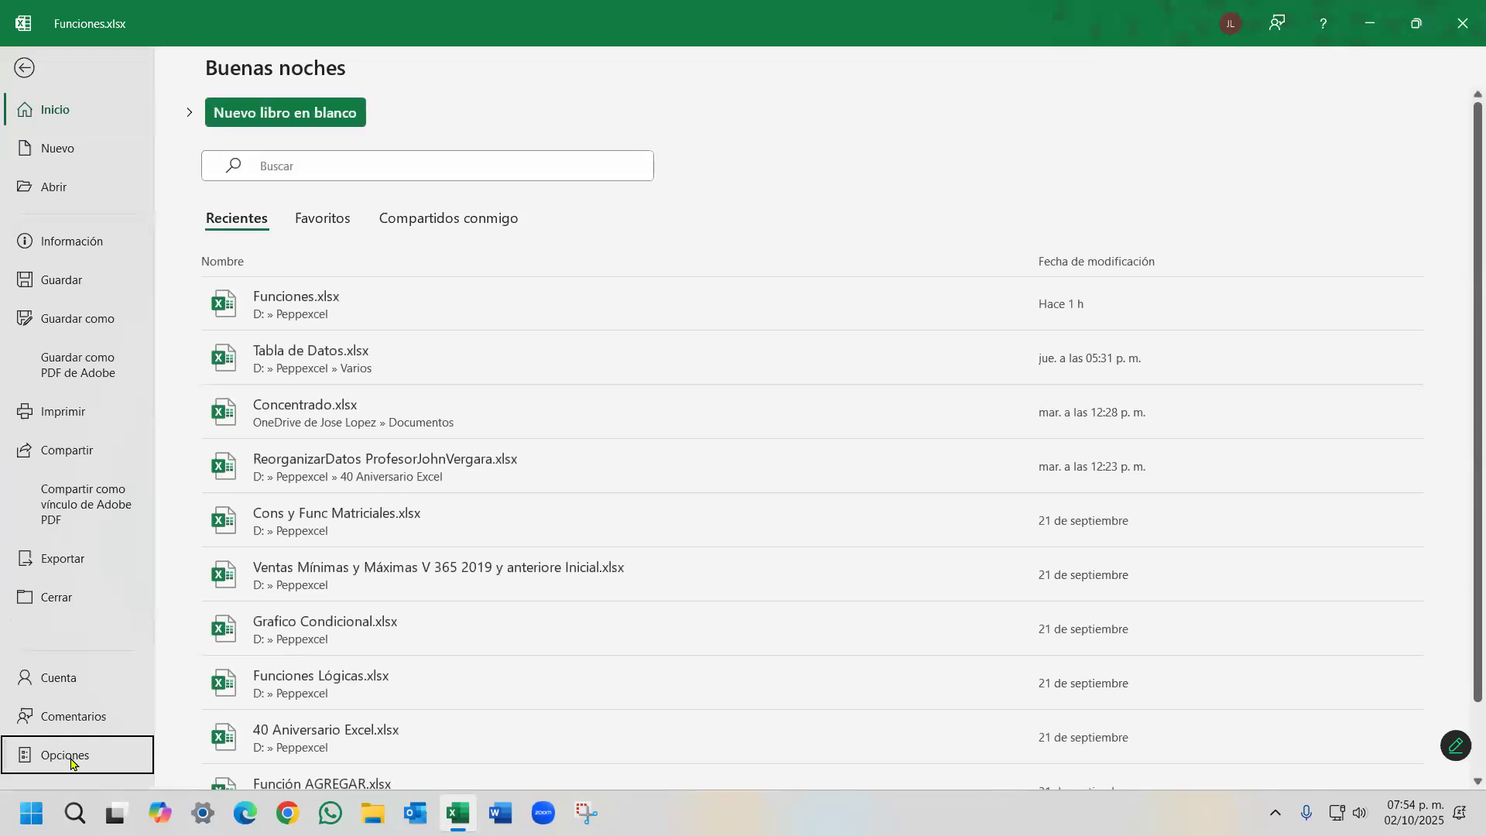
pyautogui.press('Escape')
pyautogui.click(446, 146)
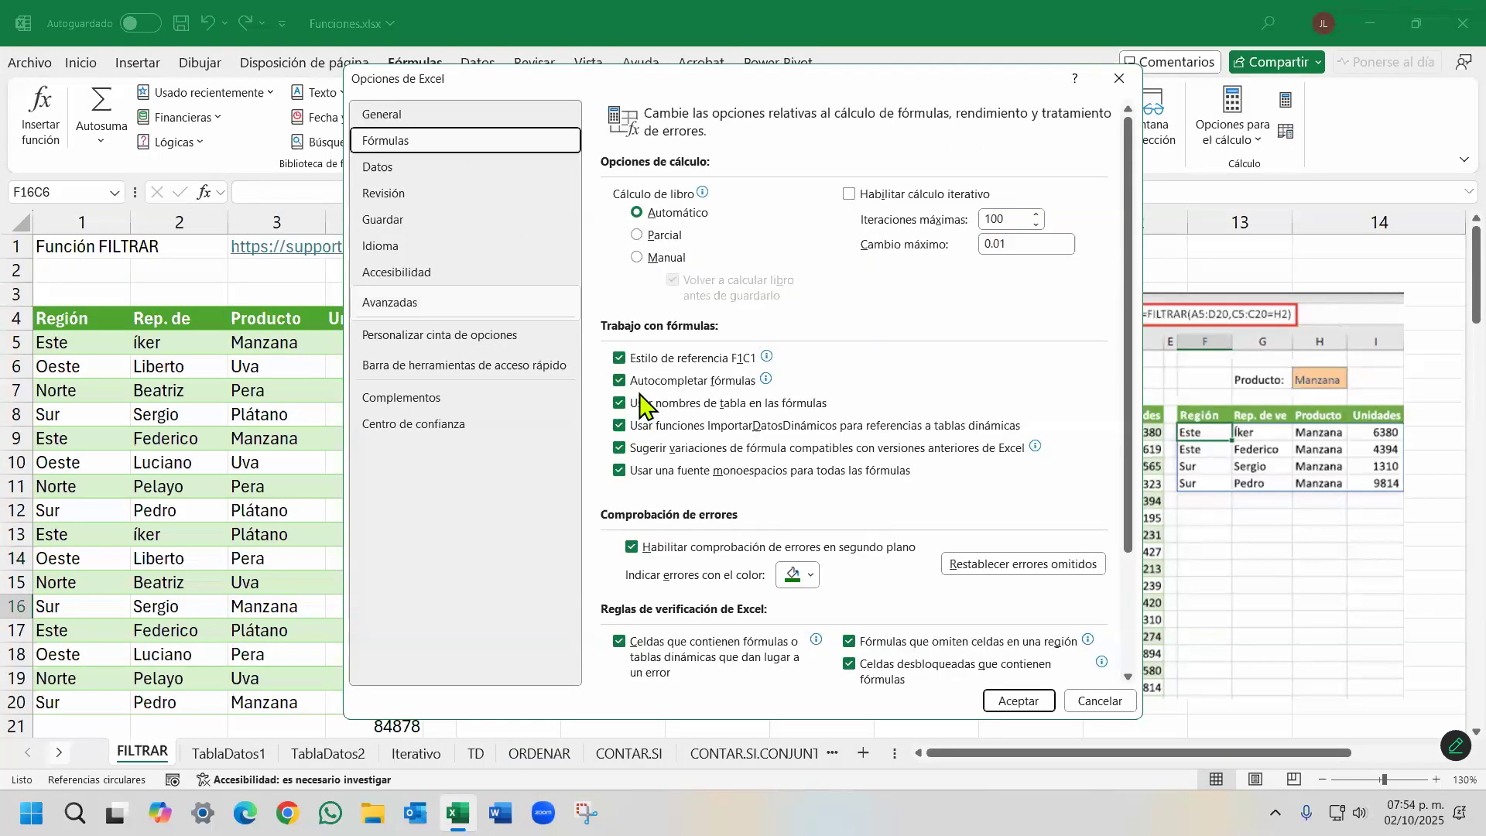
pyautogui.click(621, 359)
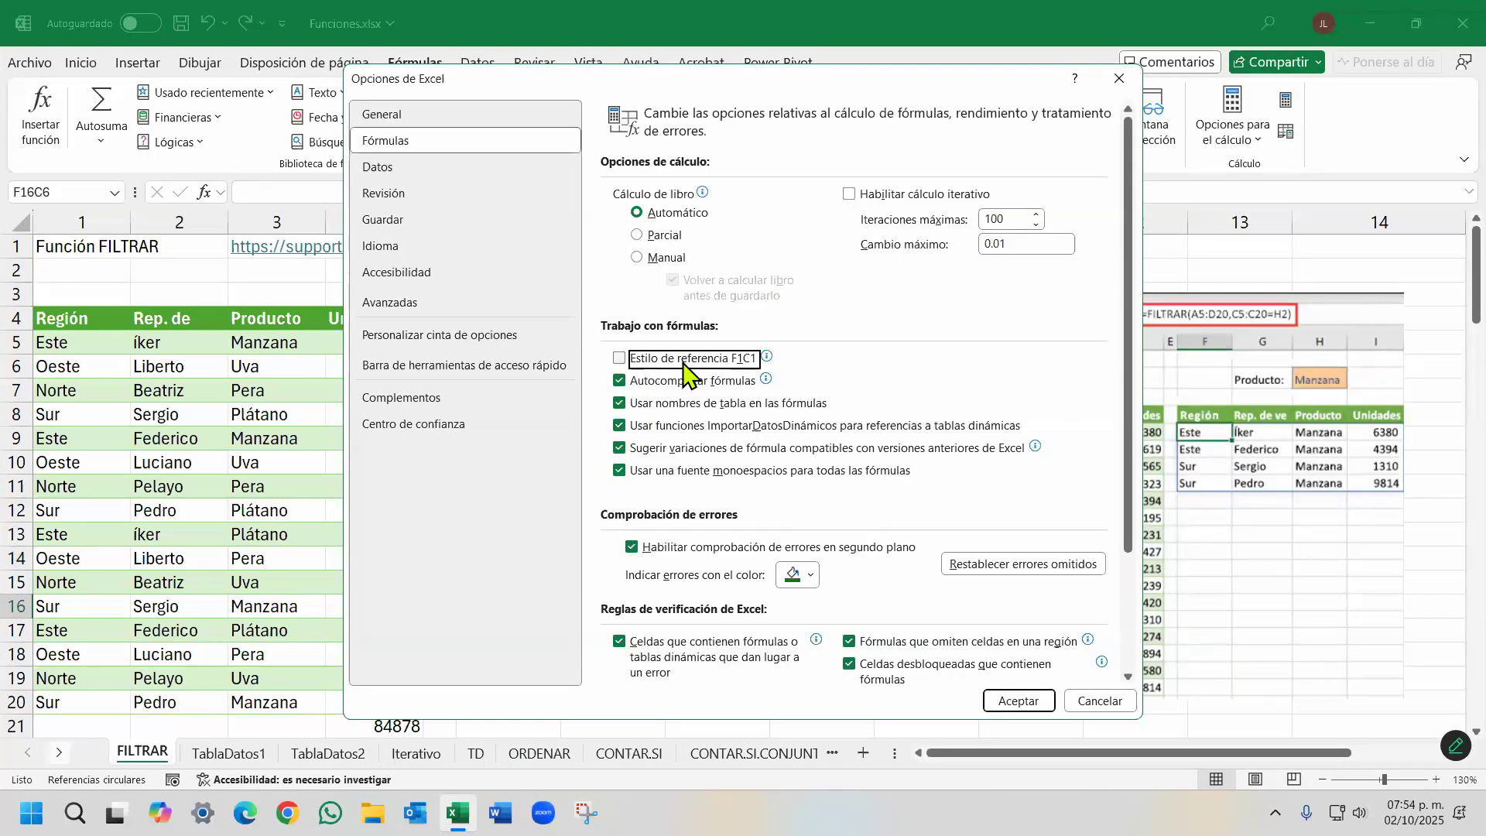
pyautogui.click(619, 381)
pyautogui.click(1018, 700)
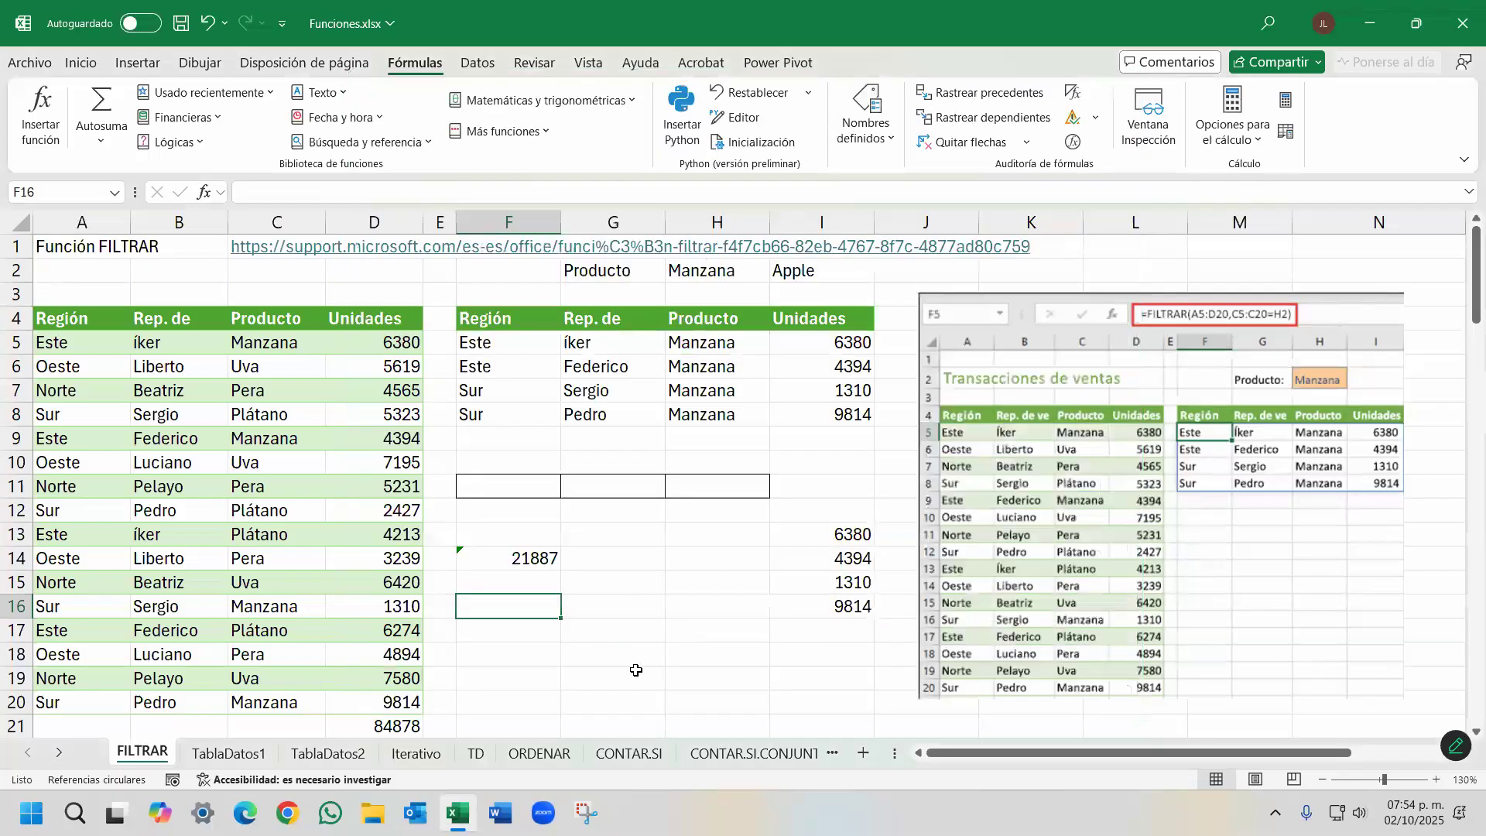
# Enter =suma in F16 to examine the offered function suggestions, and discard the entry.
pyautogui.write('=suma')
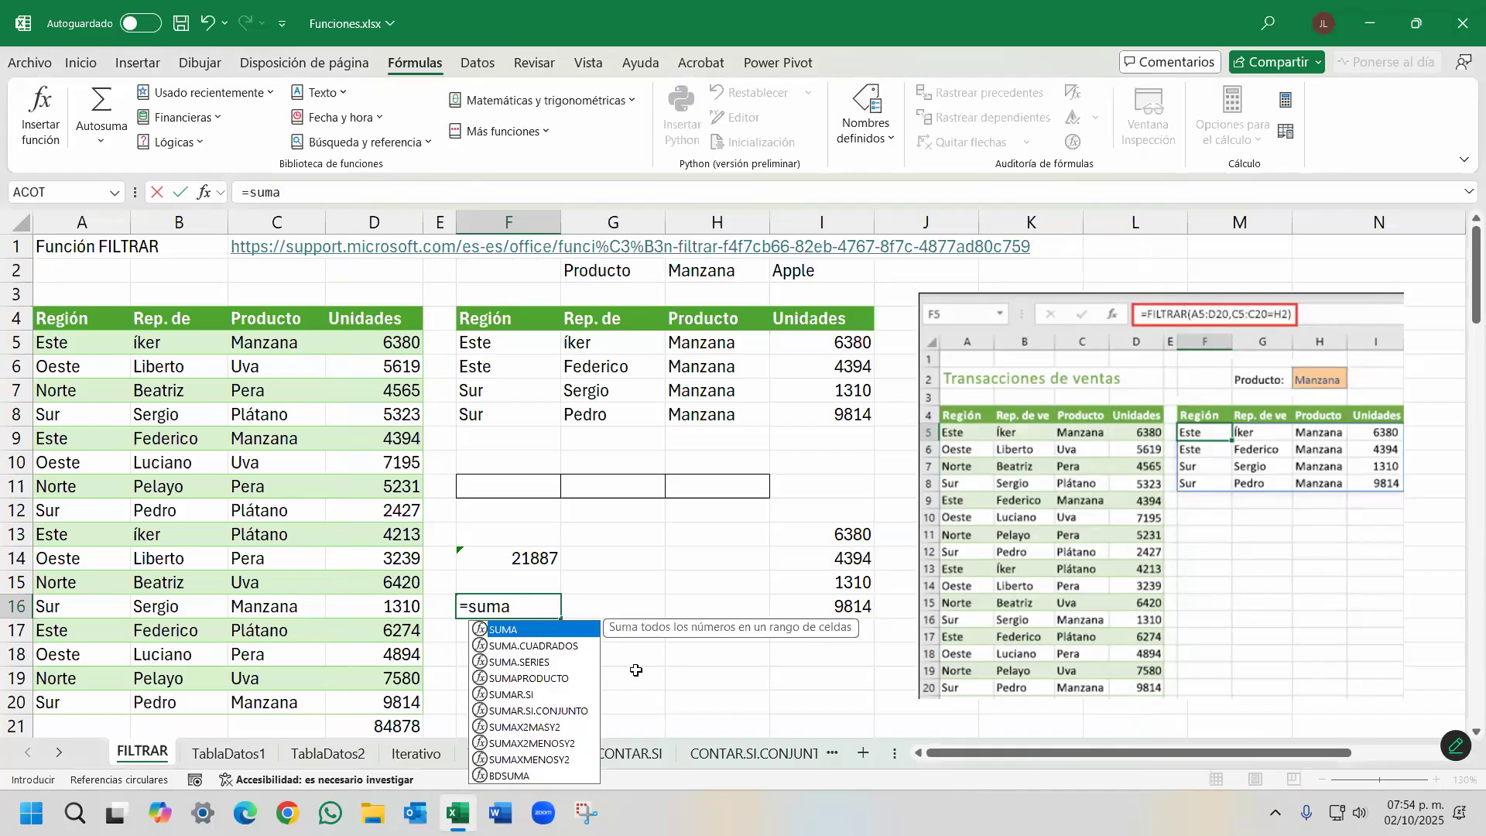
pyautogui.press('Escape')
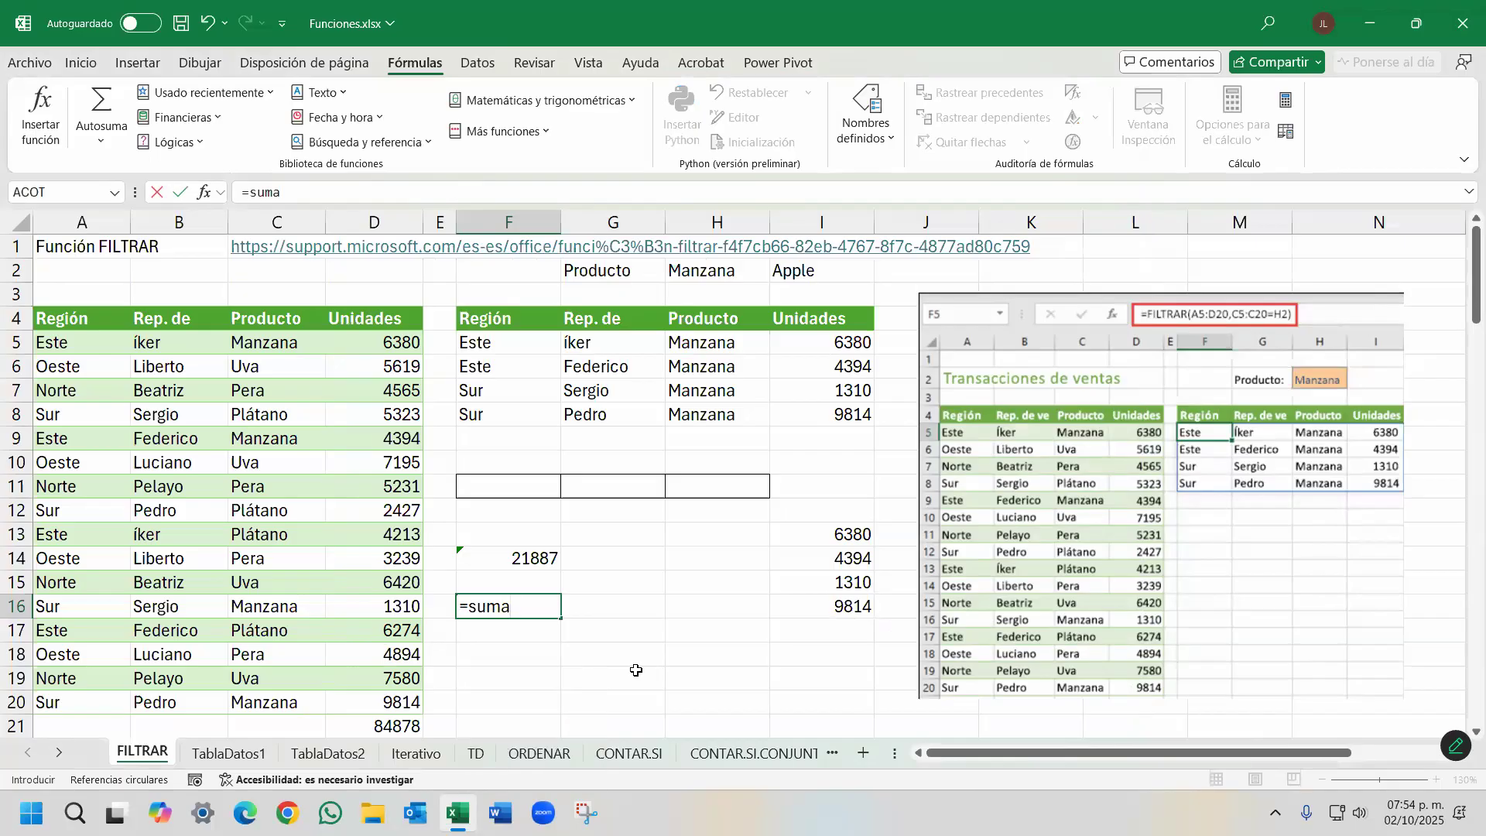
pyautogui.press('Escape')
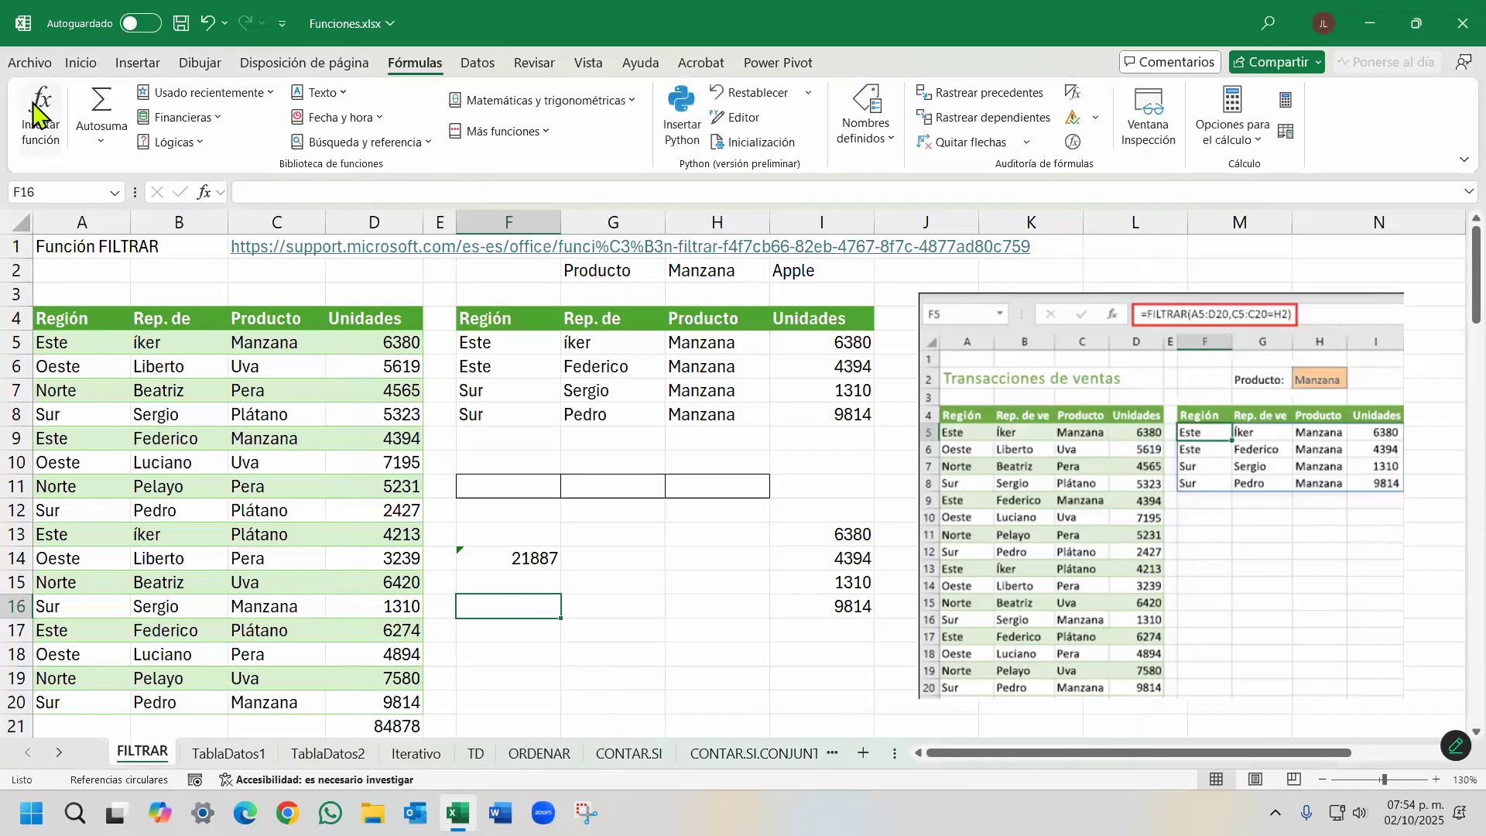
# Disable Autocompletar fórmulas in the formula options and apply the change.
pyautogui.click(25, 63)
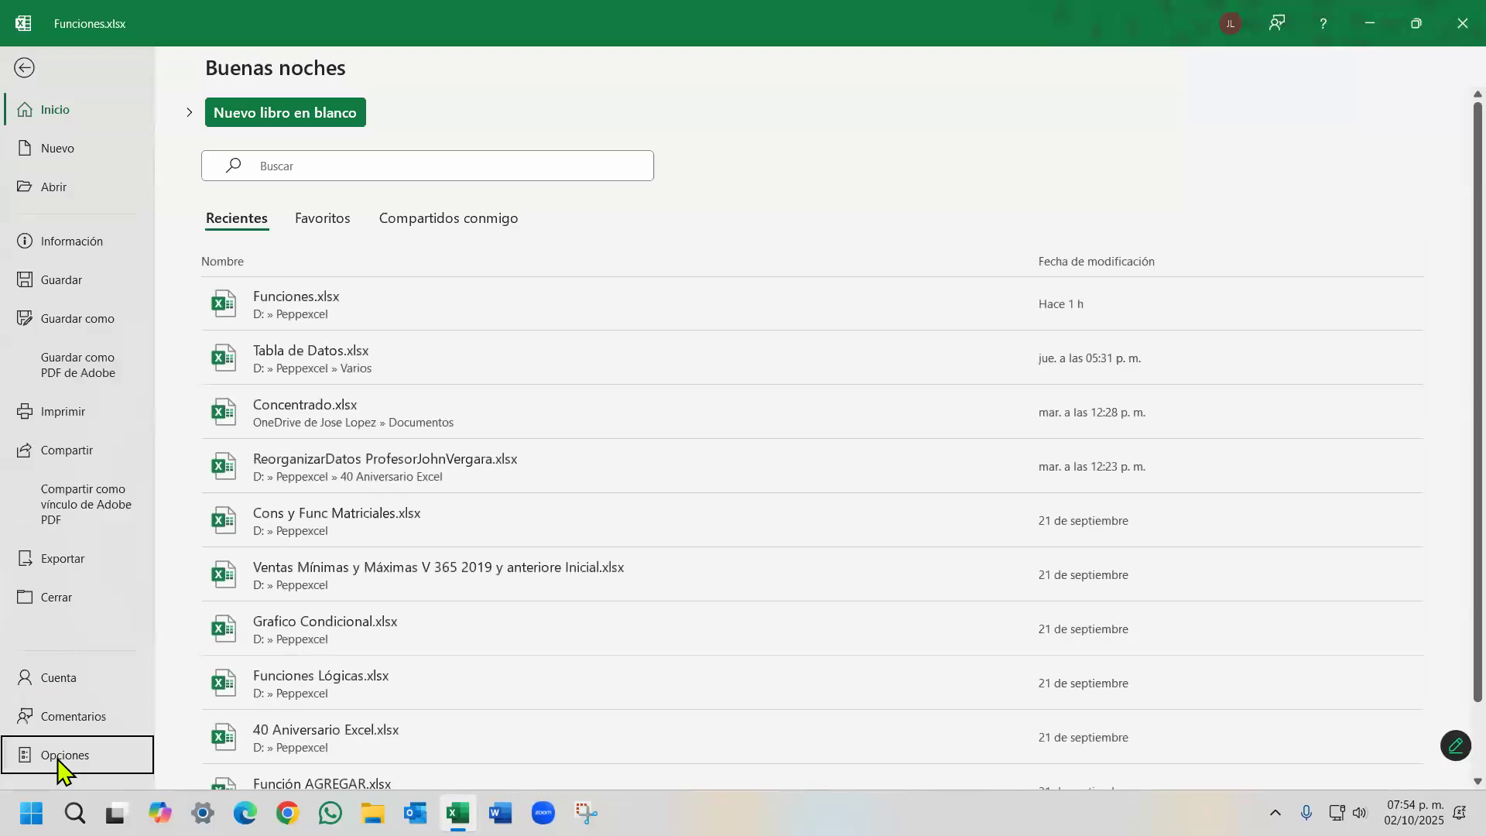
pyautogui.click(17, 757)
pyautogui.click(433, 142)
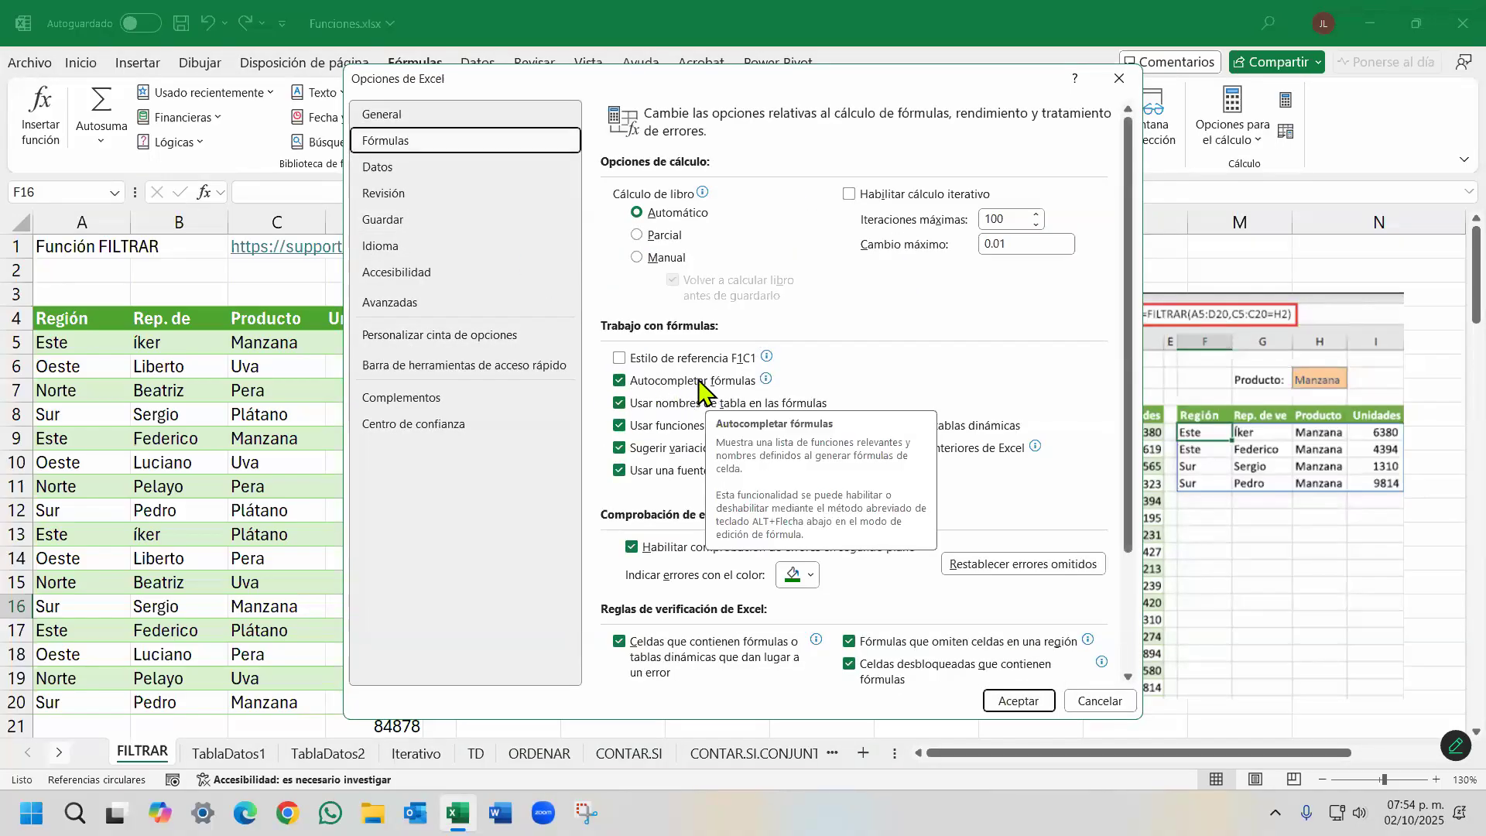
pyautogui.click(622, 383)
pyautogui.click(1017, 700)
# Enter =suma in F16, call up the function suggestion list manually to review it, and discard the entry.
pyautogui.write('=suma')
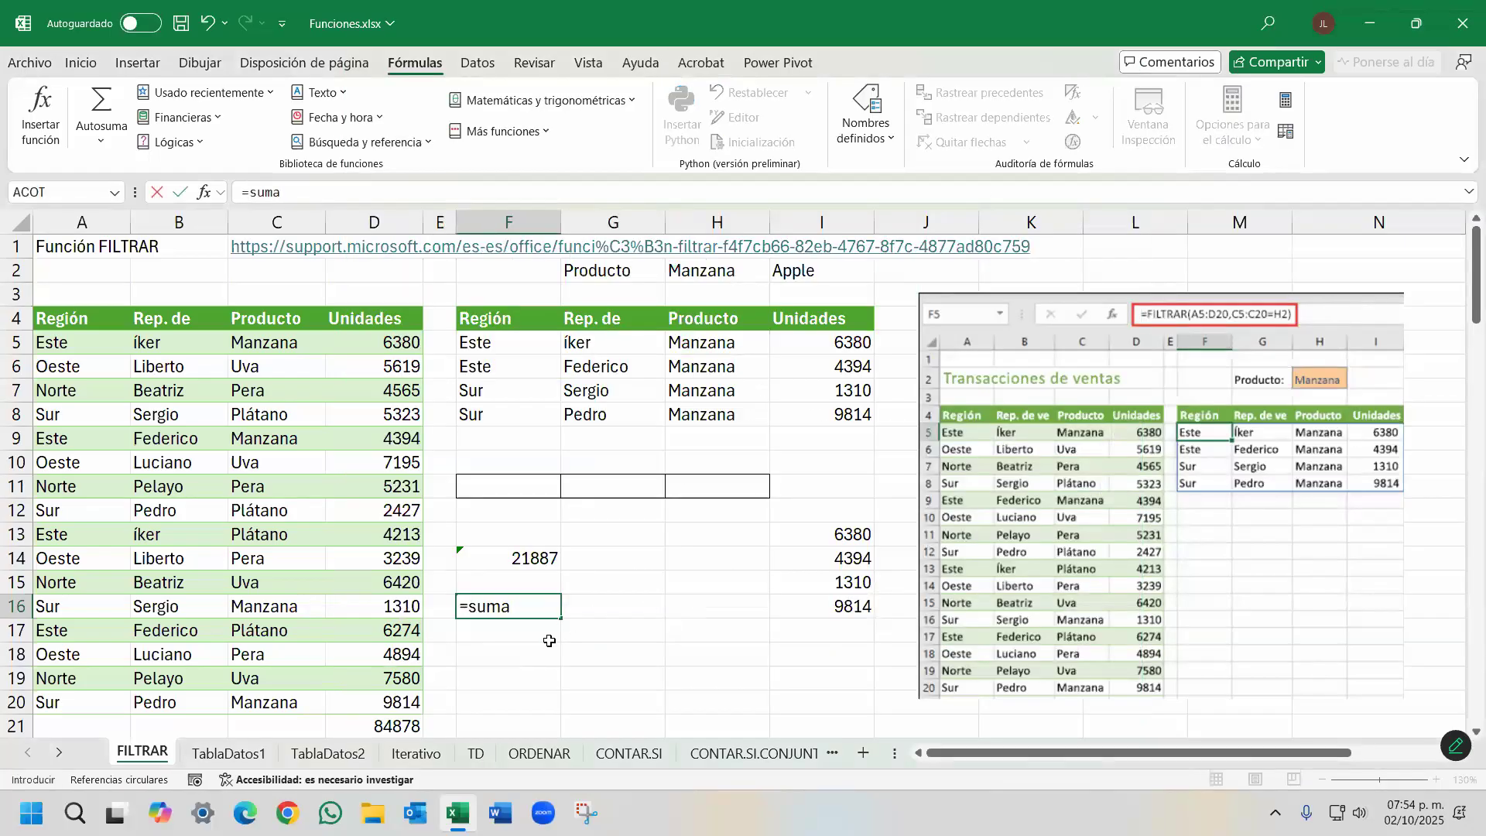
pyautogui.hotkey('alt', 'Down')
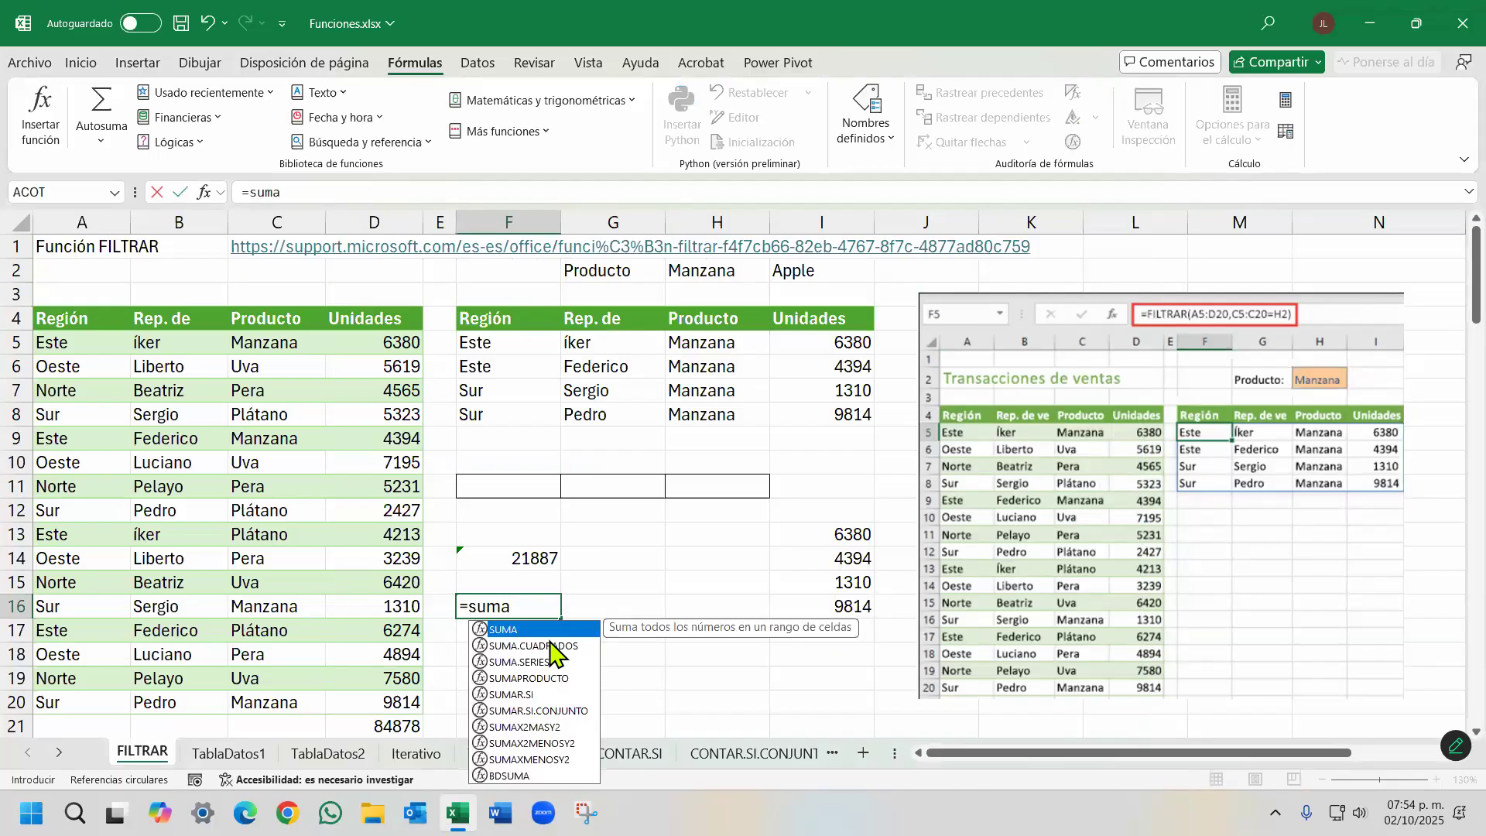
pyautogui.press('Escape')
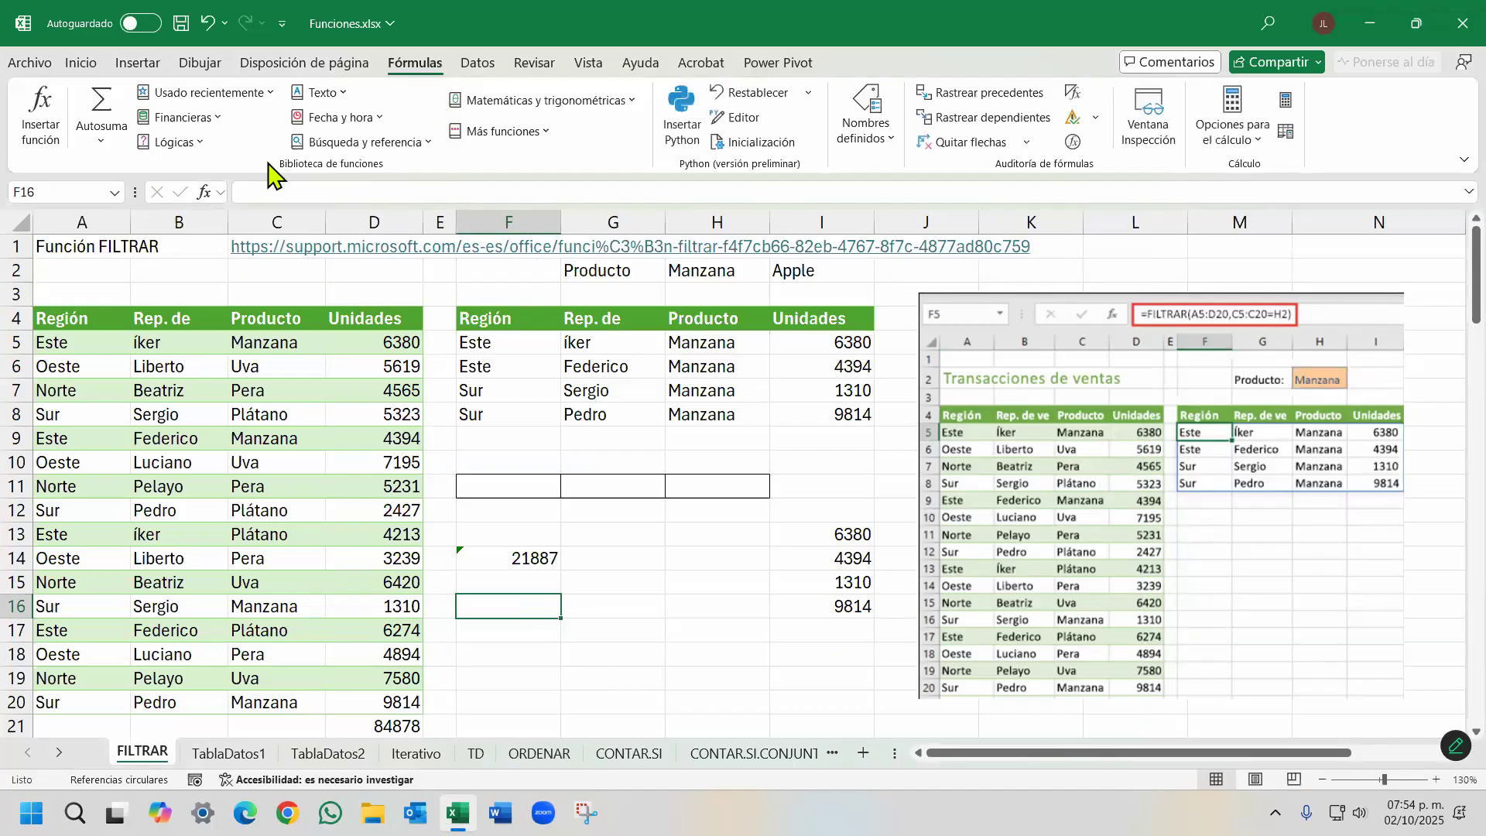
# Enable Autocompletar fórmulas again in the formula options, and test it with a discarded =suma entry in F16.
pyautogui.click(38, 65)
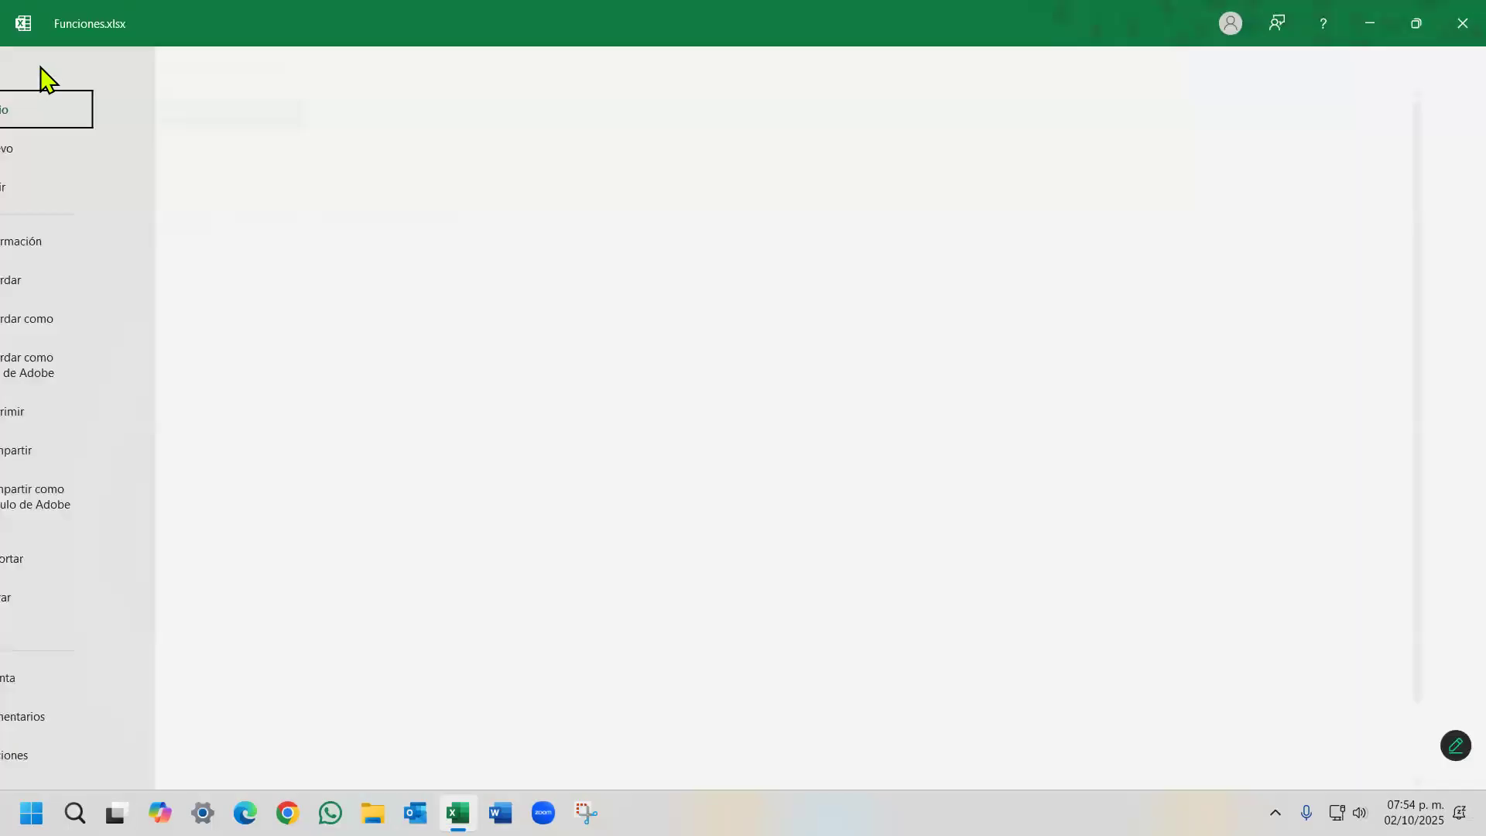
pyautogui.click(33, 758)
pyautogui.click(431, 147)
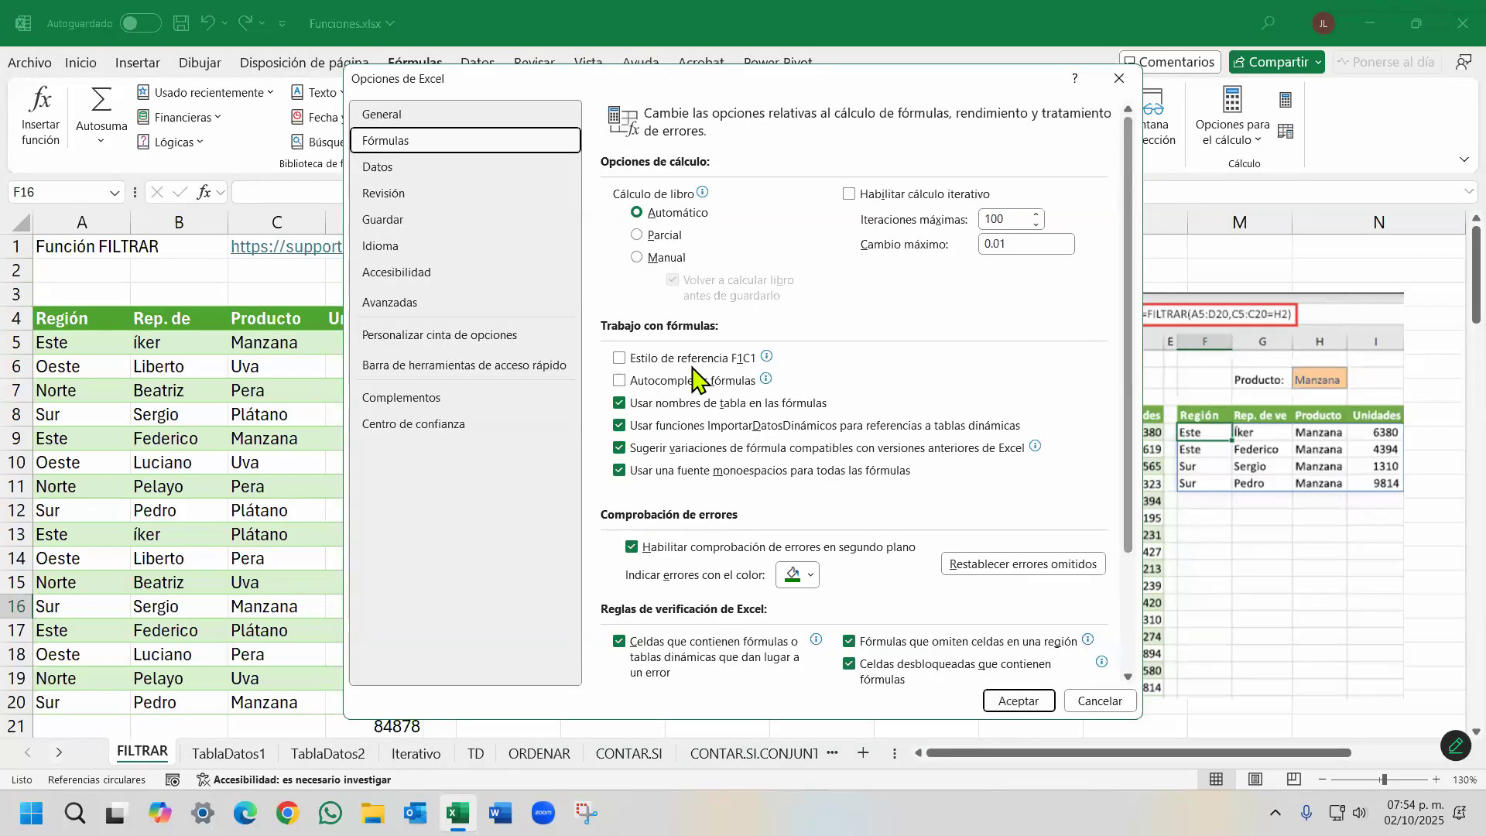
pyautogui.click(619, 380)
pyautogui.click(619, 383)
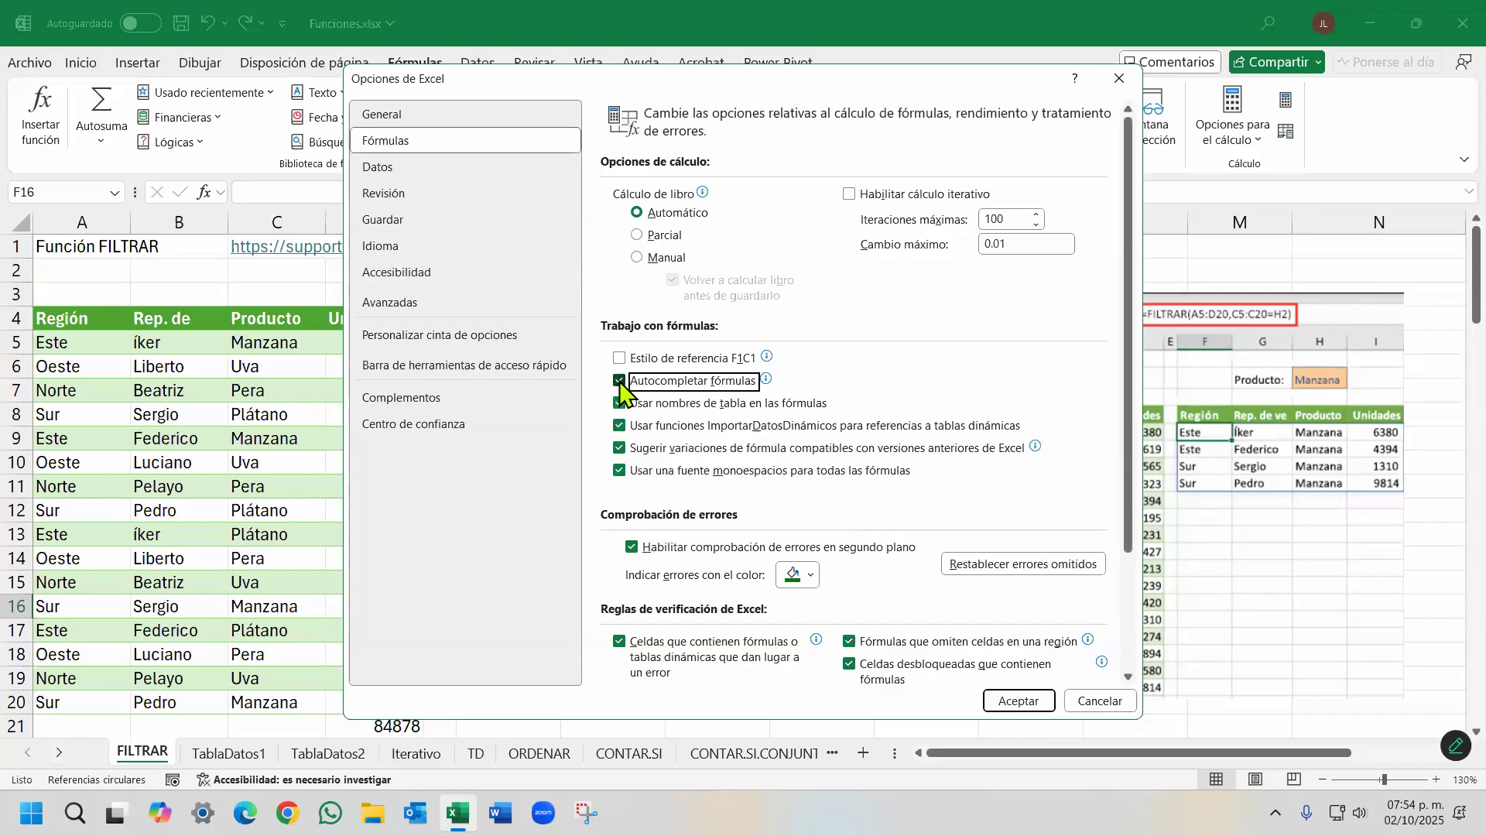
pyautogui.click(1017, 701)
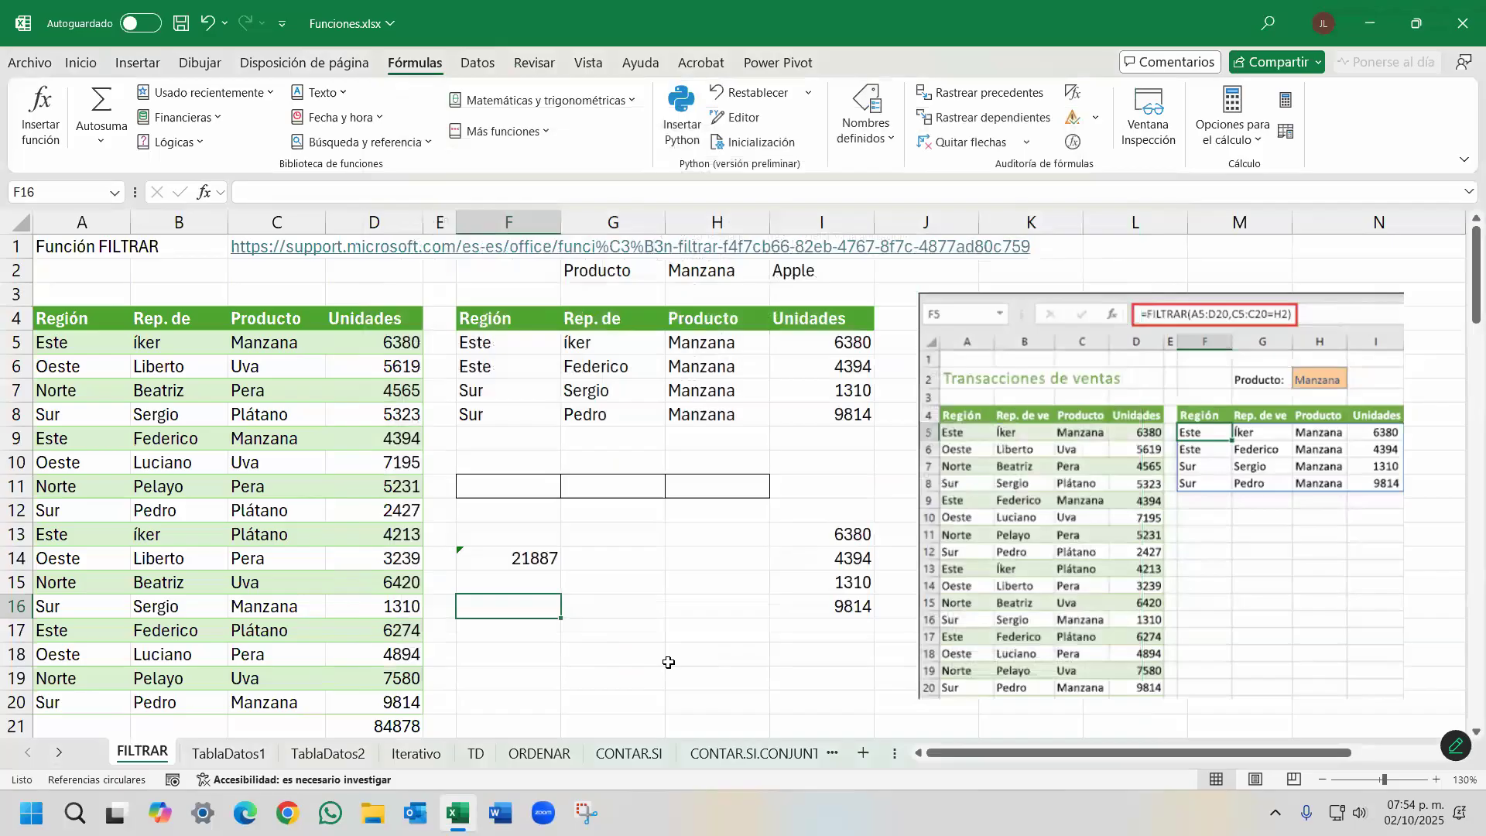
pyautogui.write('=suma')
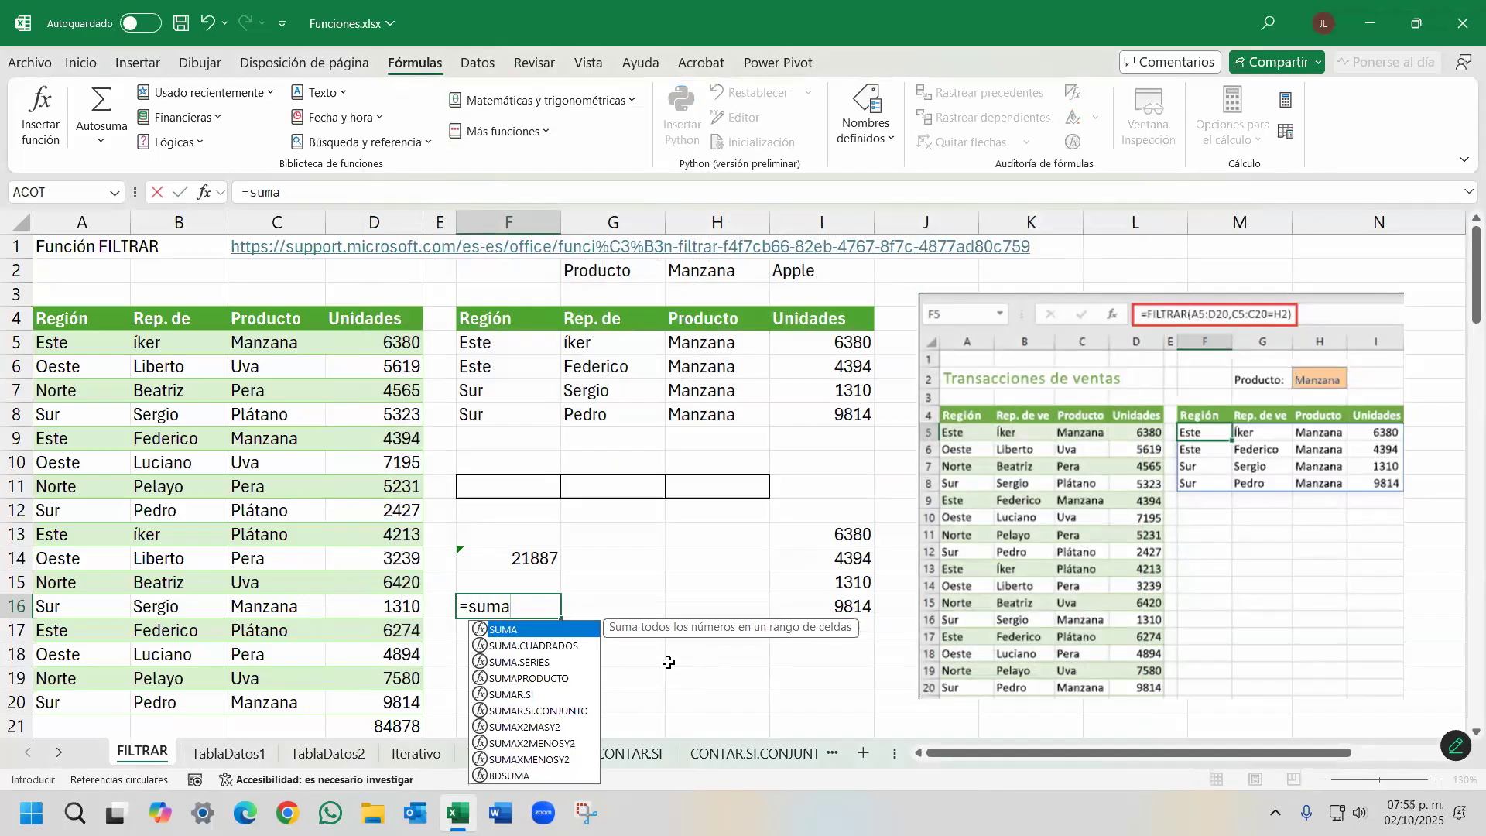
pyautogui.press('Escape')
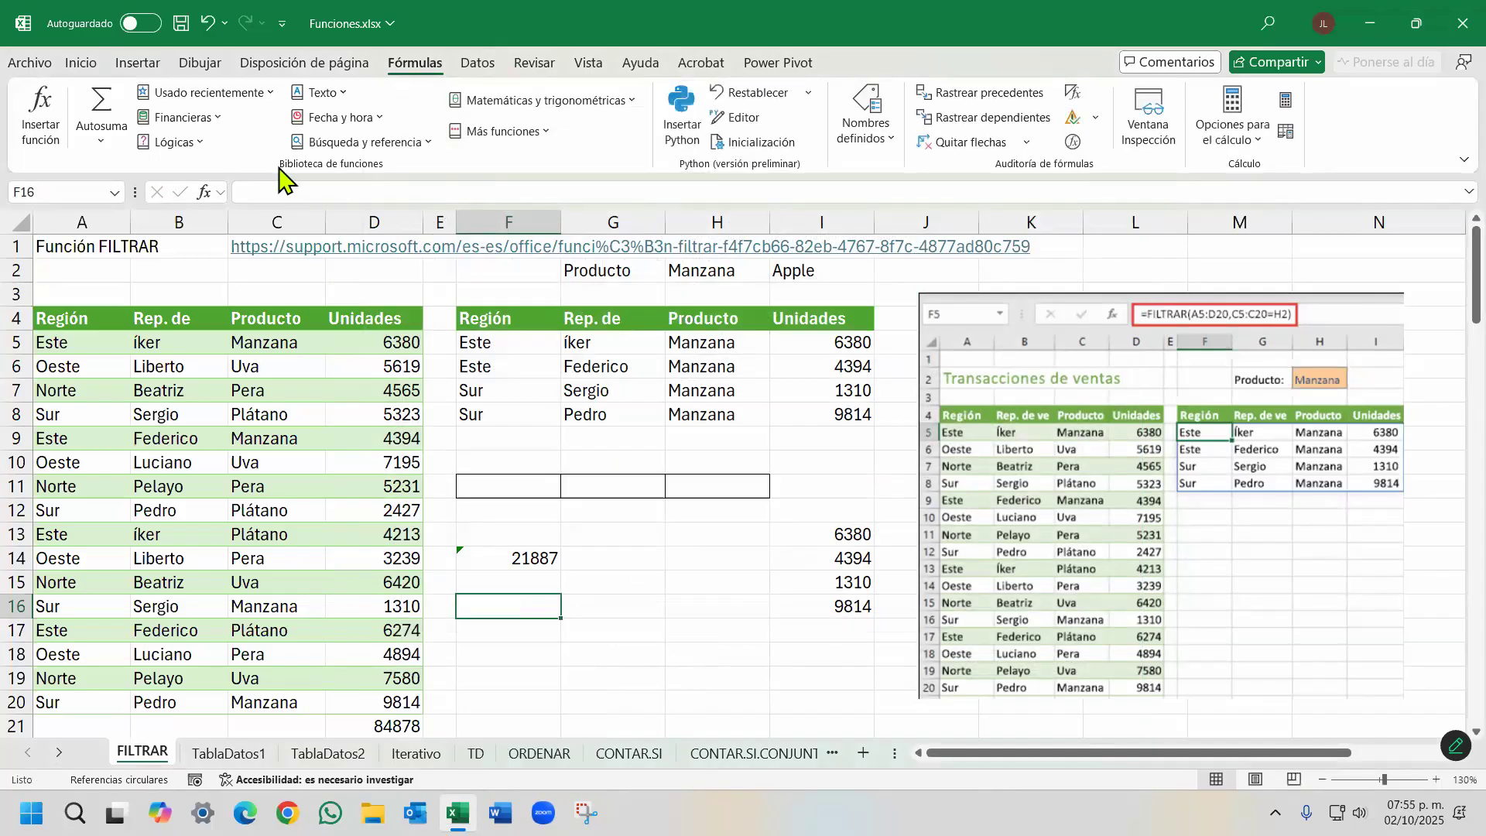
# Review the Usar nombres de tabla en las fórmulas setting in the formula options and close them without changes.
pyautogui.click(31, 63)
pyautogui.click(82, 765)
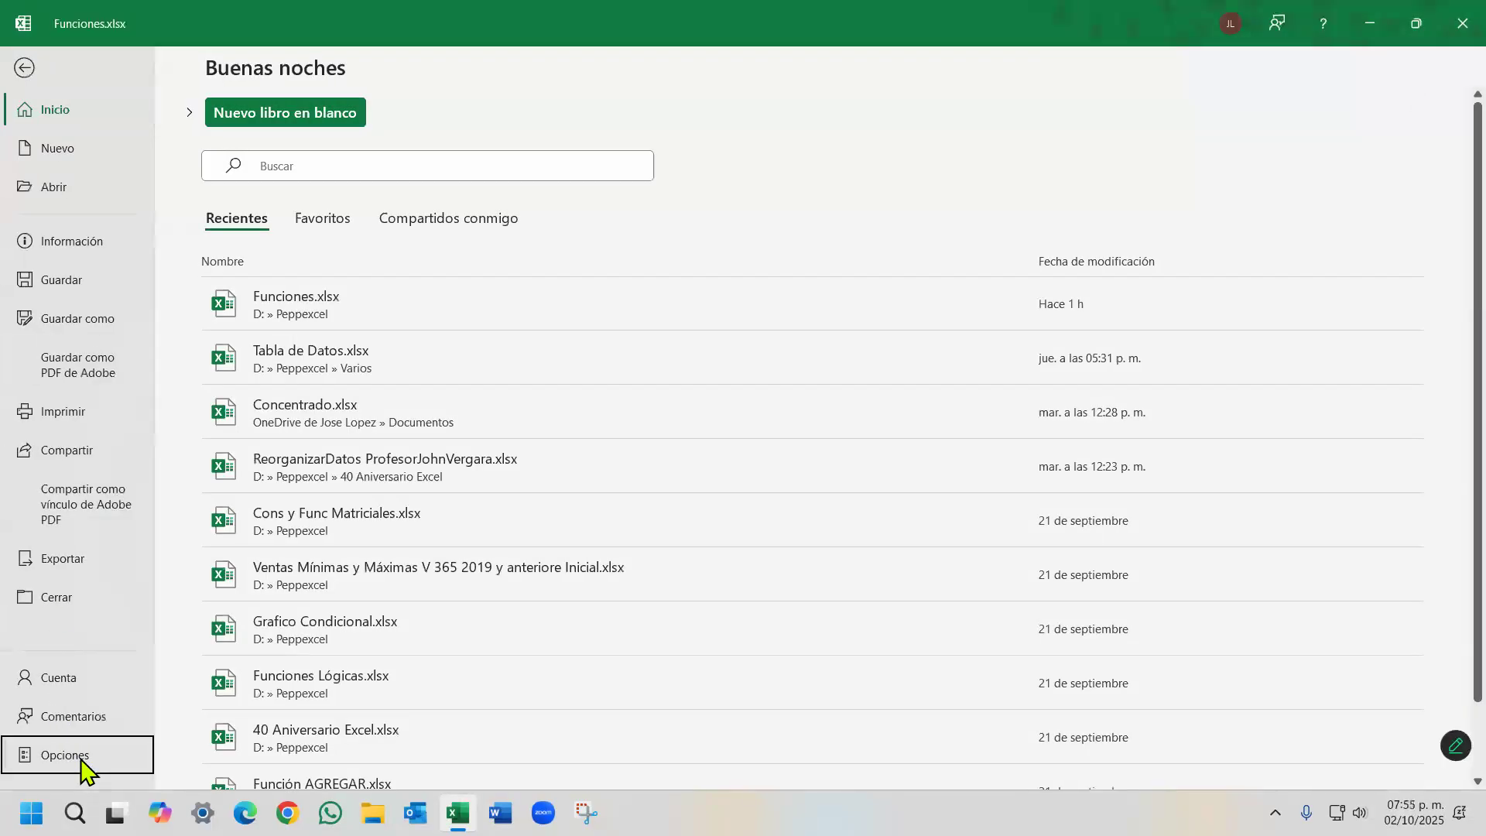
pyautogui.click(431, 146)
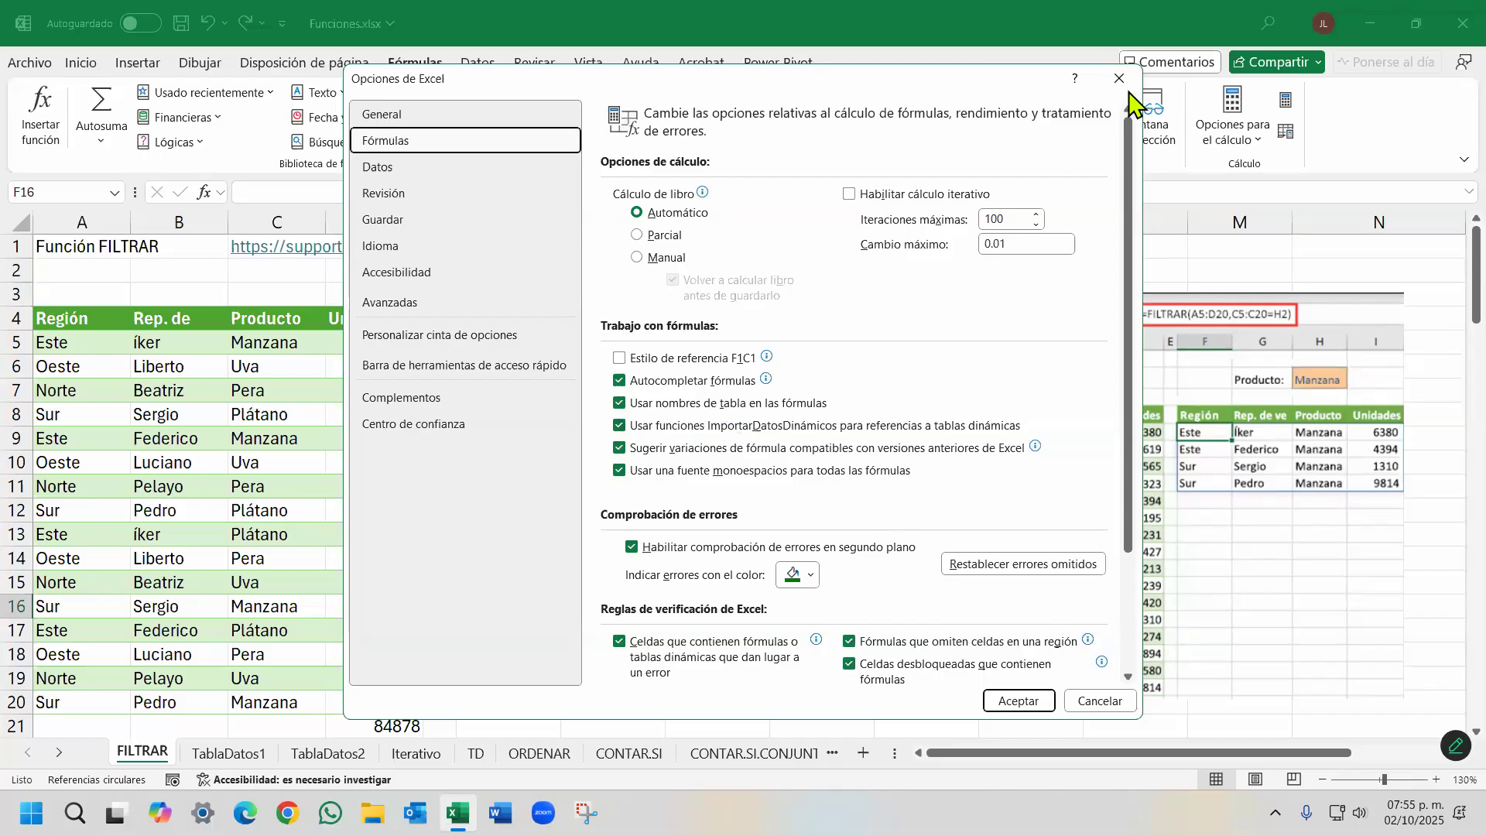
pyautogui.press('Escape')
# Locate the formatted table in A86:D102 on the FILTRAR sheet and select cells inside it to examine it.
pyautogui.click(183, 515)
pyautogui.scroll(-18, 186, 514)
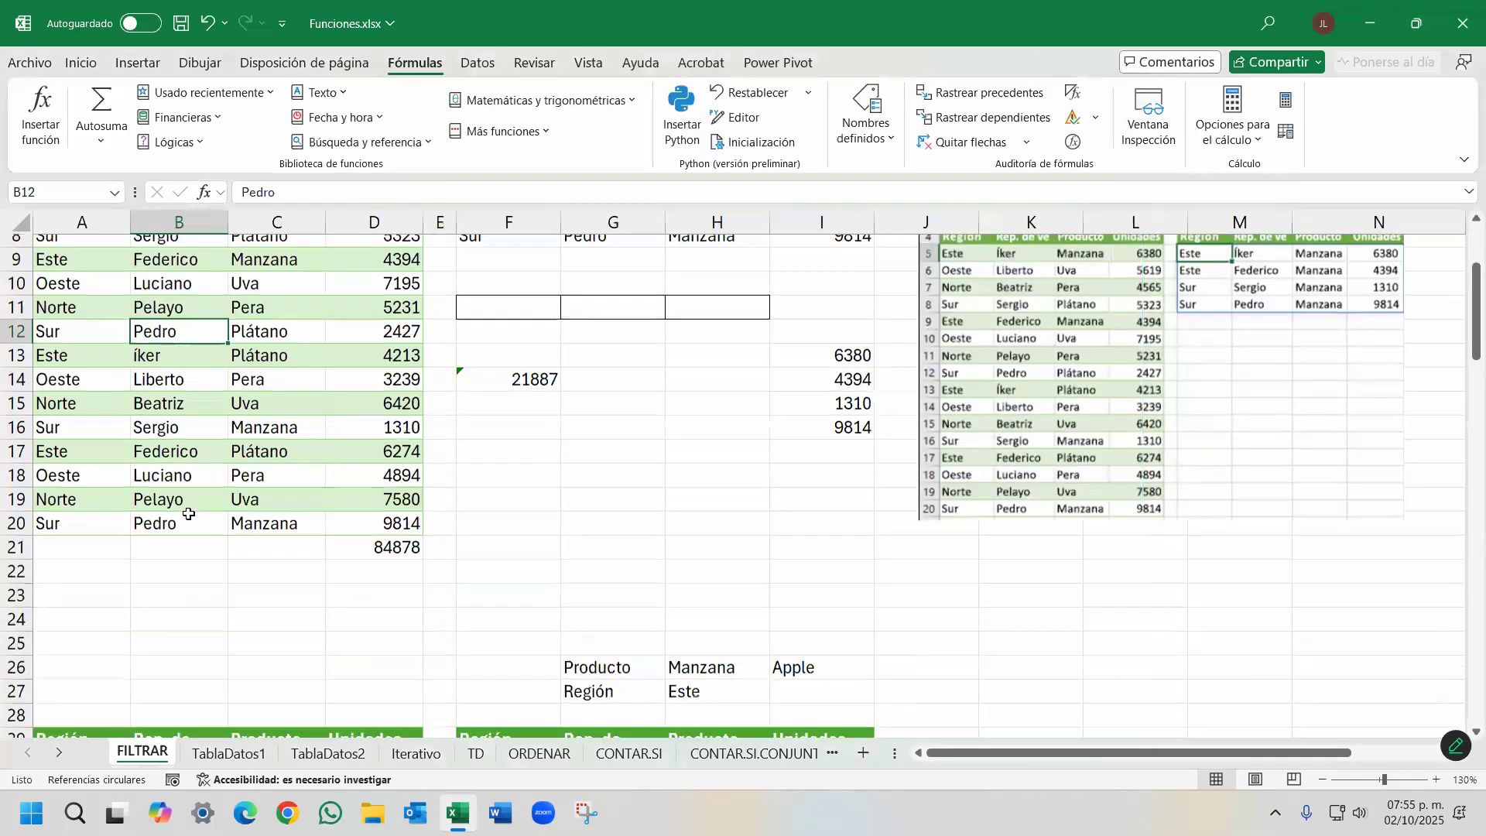
pyautogui.scroll(-11, 188, 513)
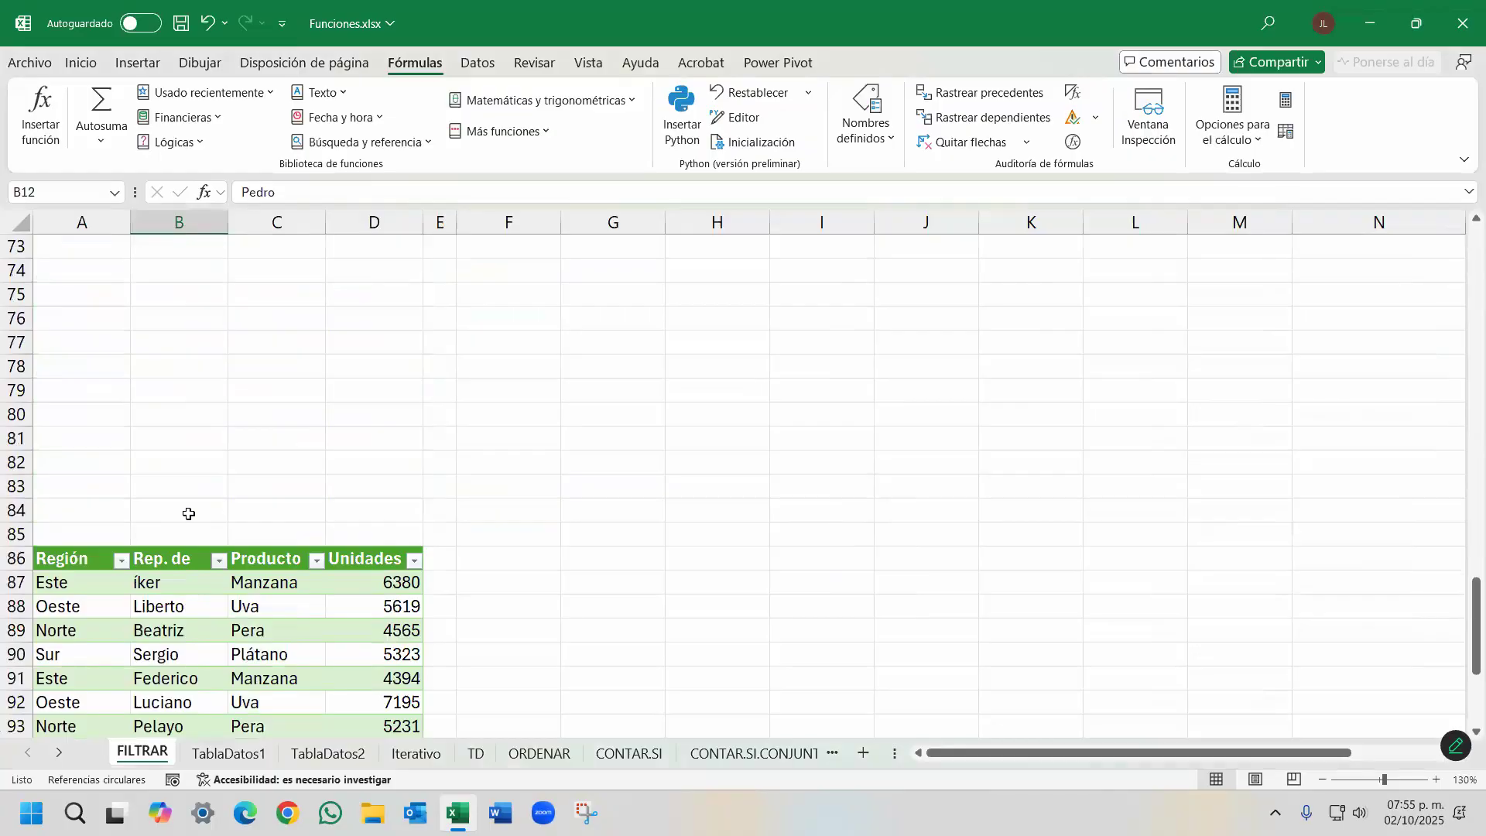
pyautogui.scroll(1, 236, 496)
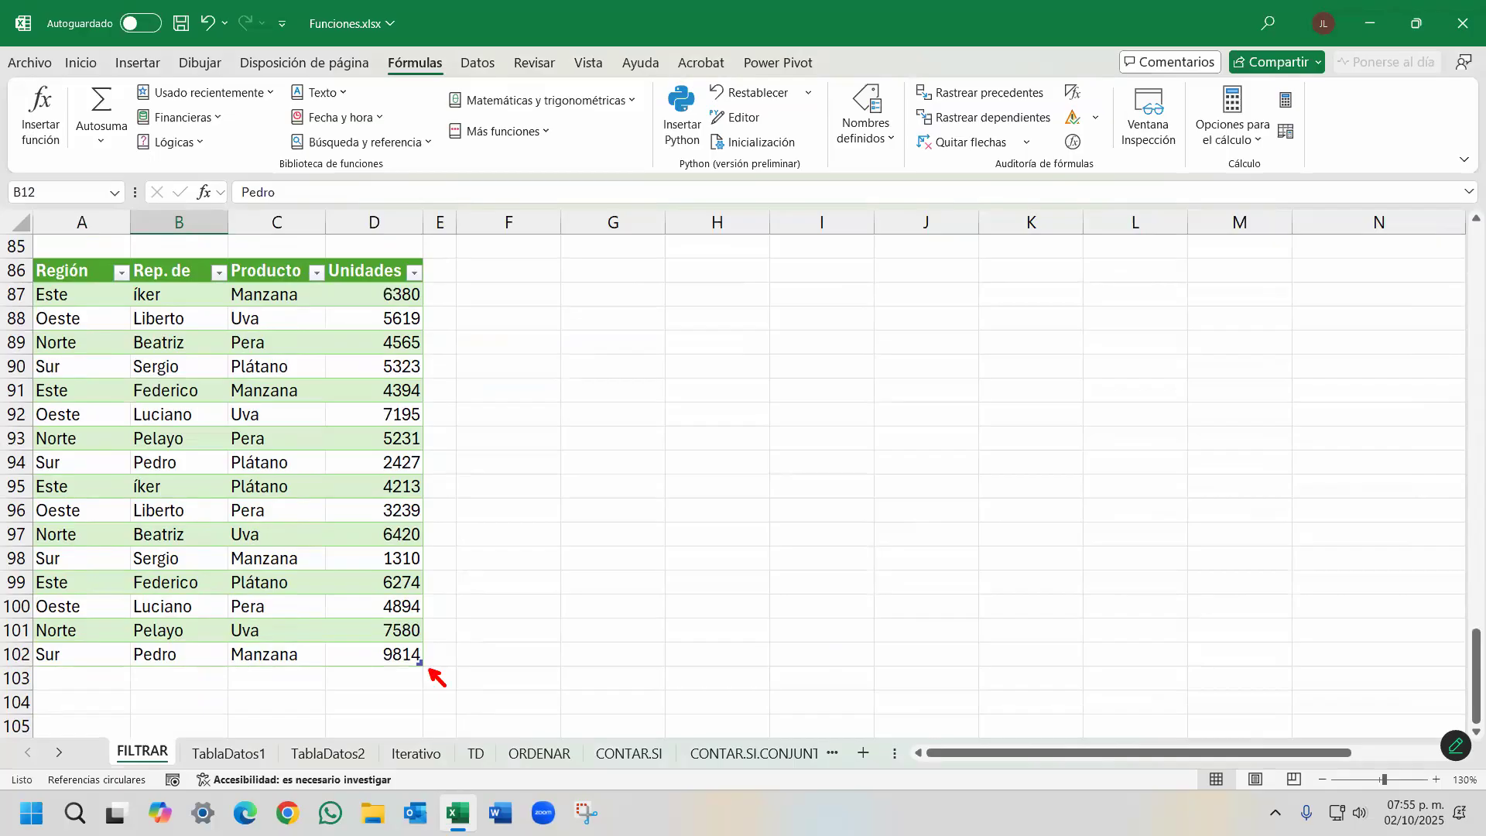
pyautogui.click(293, 482)
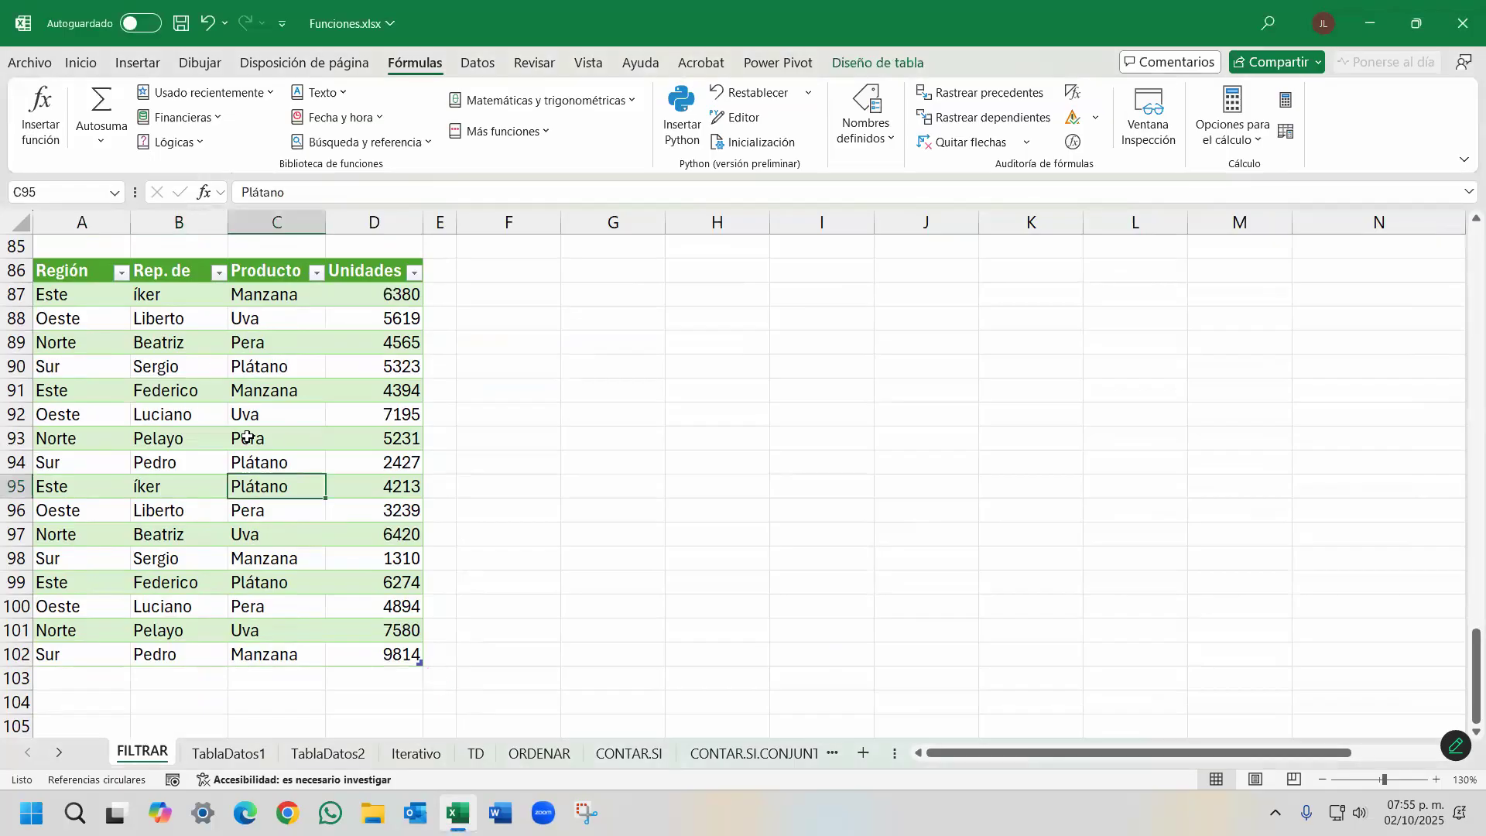
pyautogui.click(257, 460)
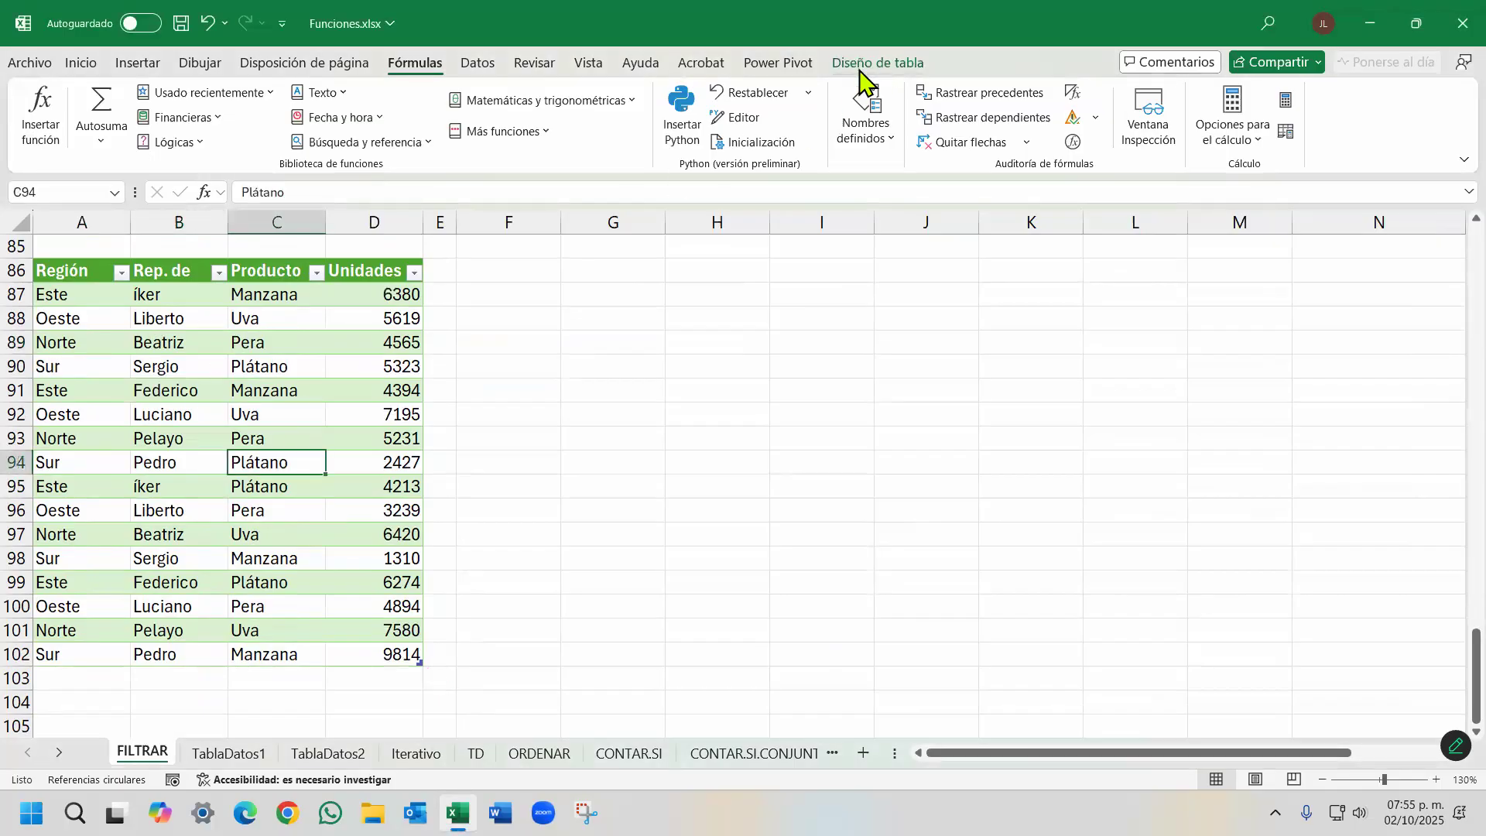
pyautogui.click(171, 422)
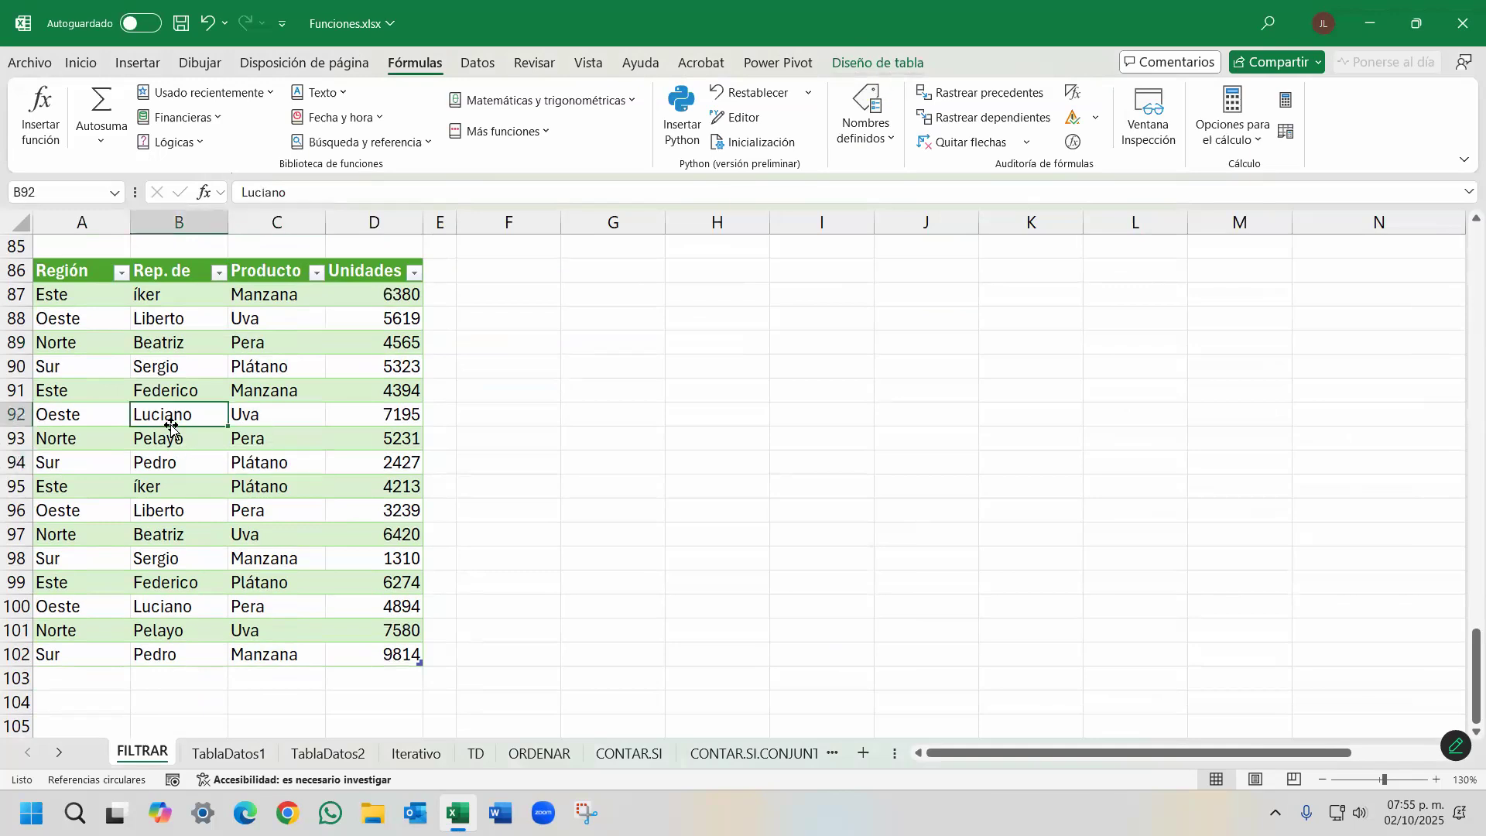
pyautogui.click(198, 366)
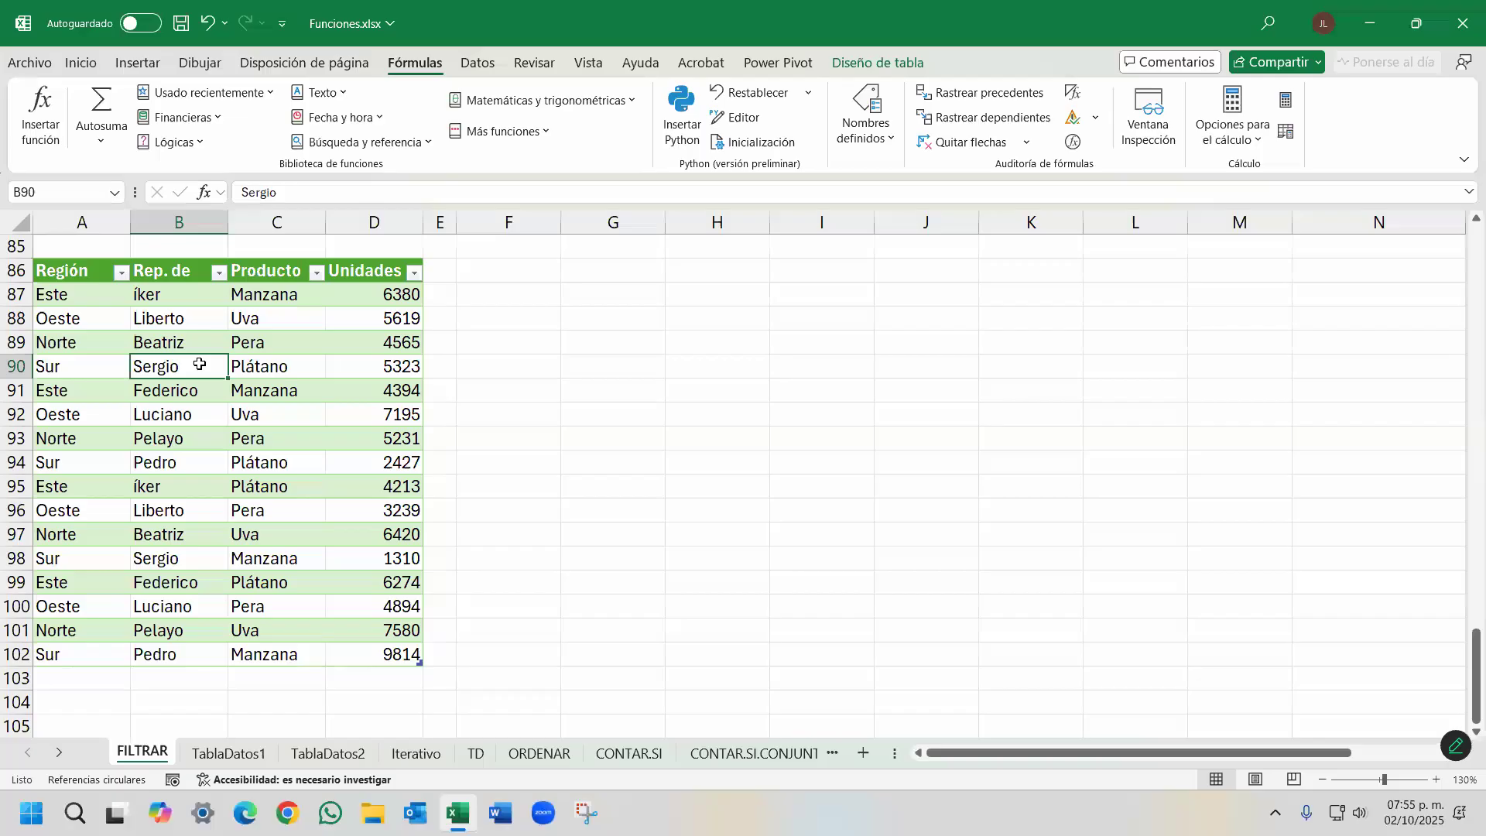
# Start a SUMA formula in F87 over the Unidades column D87:D102, examine its Tabla1[Unidades] reference, and cancel the entry.
pyautogui.click(524, 301)
pyautogui.write('=suma')
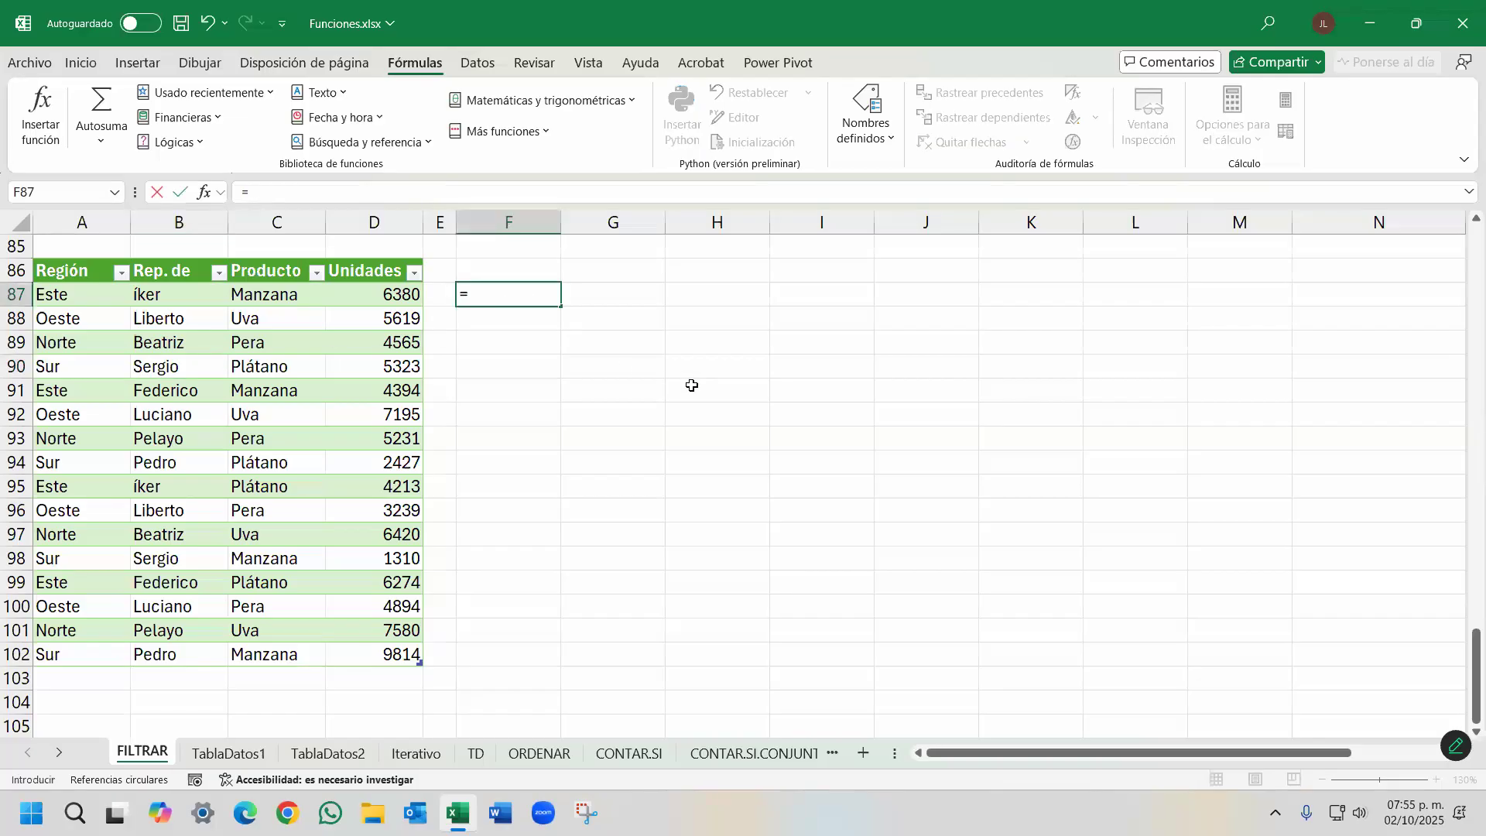
pyautogui.press('Tab')
pyautogui.press('Left')
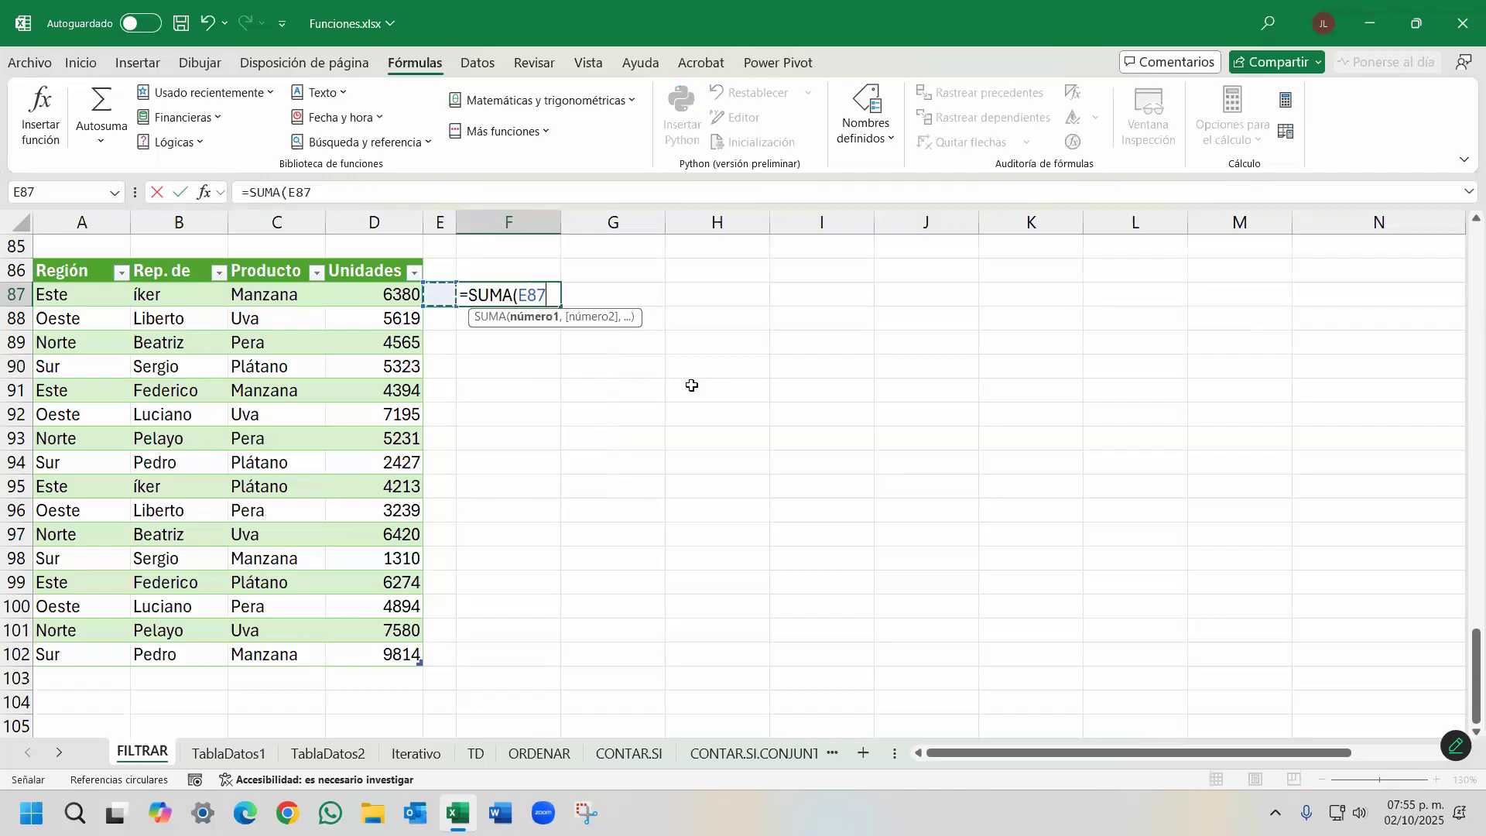
pyautogui.press('Left')
pyautogui.hotkey('ctrl', 'shift', 'Down')
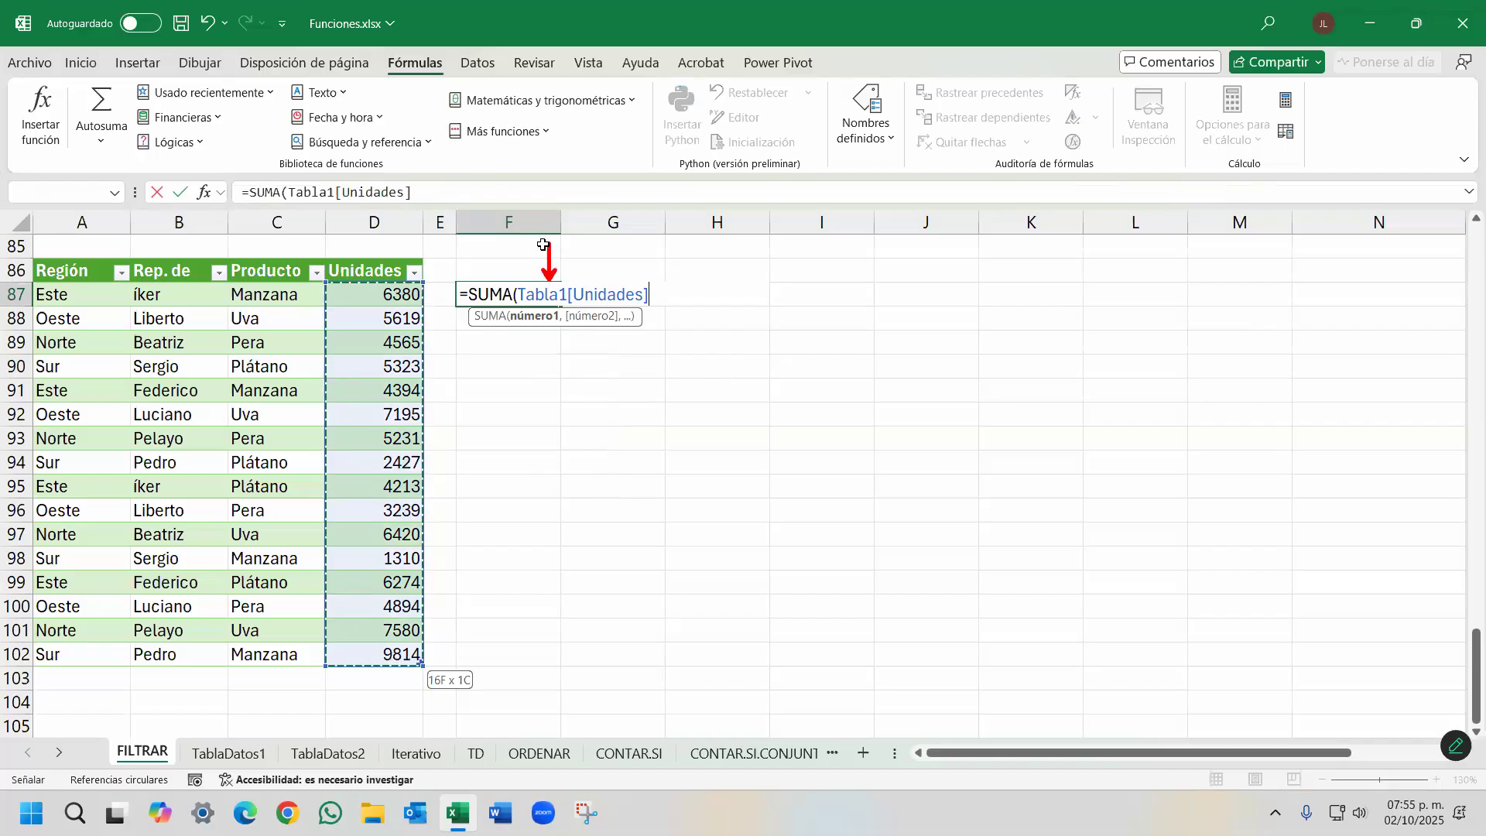
pyautogui.press('Escape')
# Select the Unidades values in D87:D101 to review the range covered by the column reference.
pyautogui.click(392, 292)
pyautogui.hotkey('shift', 'Down')
pyautogui.hotkey('shift', 'Down')
pyautogui.hotkey('shift', 'Down')
pyautogui.hotkey('shift', 'Down')
pyautogui.hotkey('shift', 'Down')
pyautogui.hotkey('shift', 'Down')
pyautogui.hotkey('shift', 'Down')
pyautogui.hotkey('shift', 'Down')
pyautogui.hotkey('shift', 'Down')
pyautogui.hotkey('shift', 'Down')
pyautogui.hotkey('shift', 'Down')
pyautogui.hotkey('shift', 'Down')
pyautogui.hotkey('shift', 'Down')
pyautogui.hotkey('shift', 'Down')
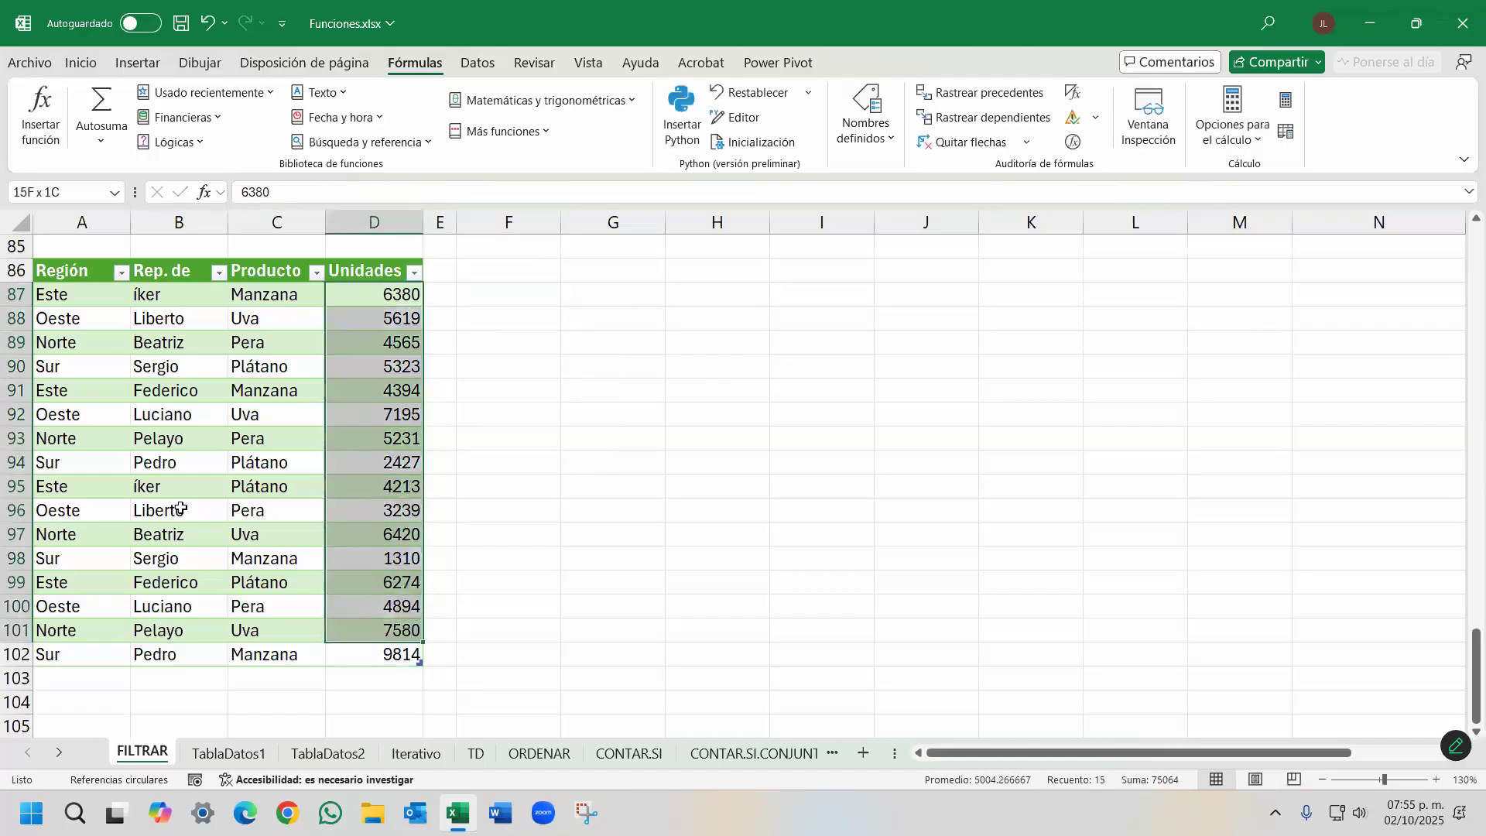
# Display the table's design properties to check the table name.
pyautogui.click(179, 509)
pyautogui.click(886, 62)
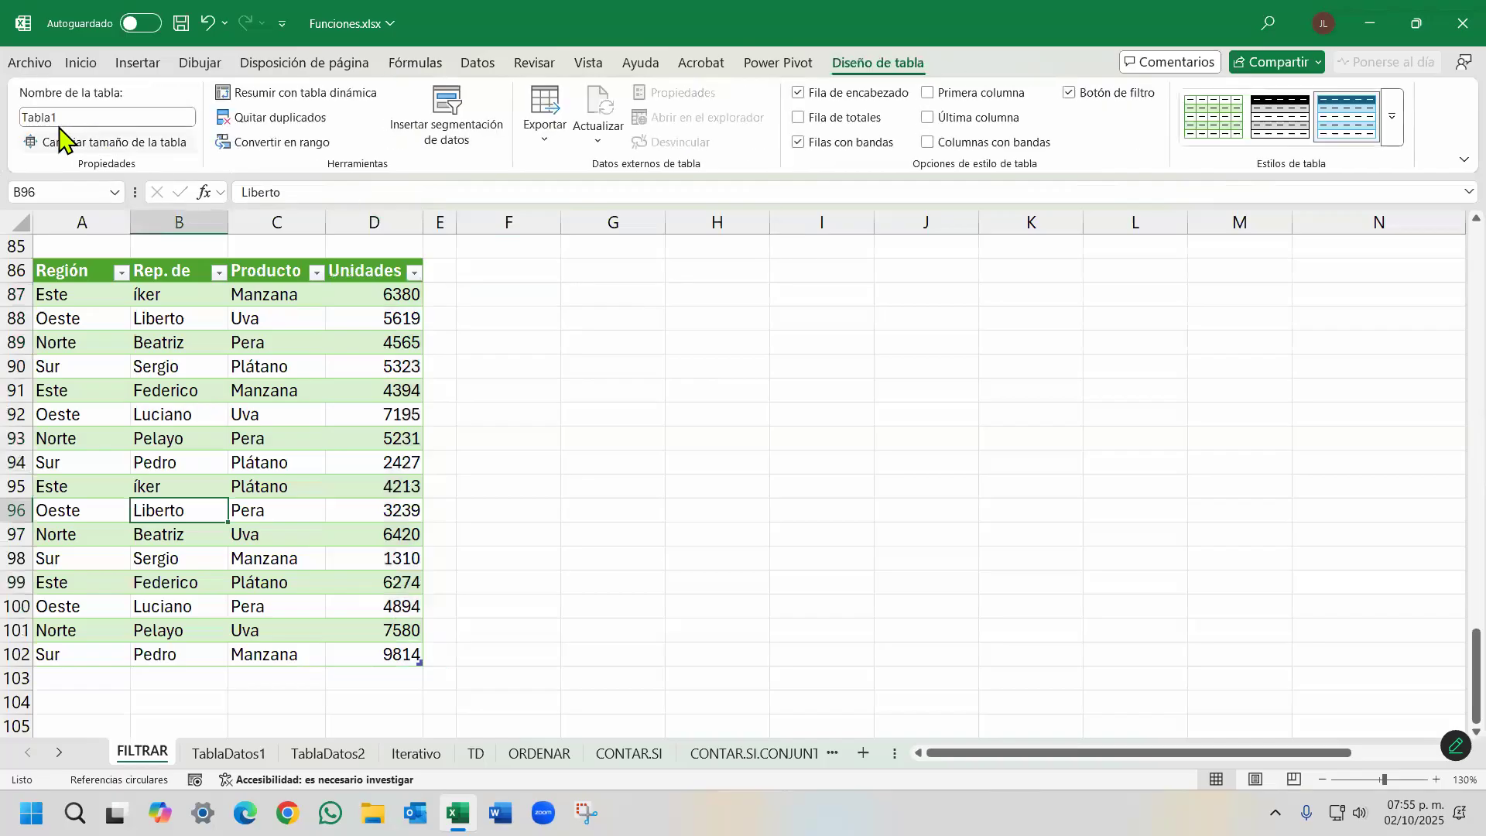
pyautogui.click(395, 390)
# Start a SUMA formula in F87 on the Unidades values D87:D102, point out its table name and column reference, and cancel the entry.
pyautogui.click(541, 298)
pyautogui.write('=')
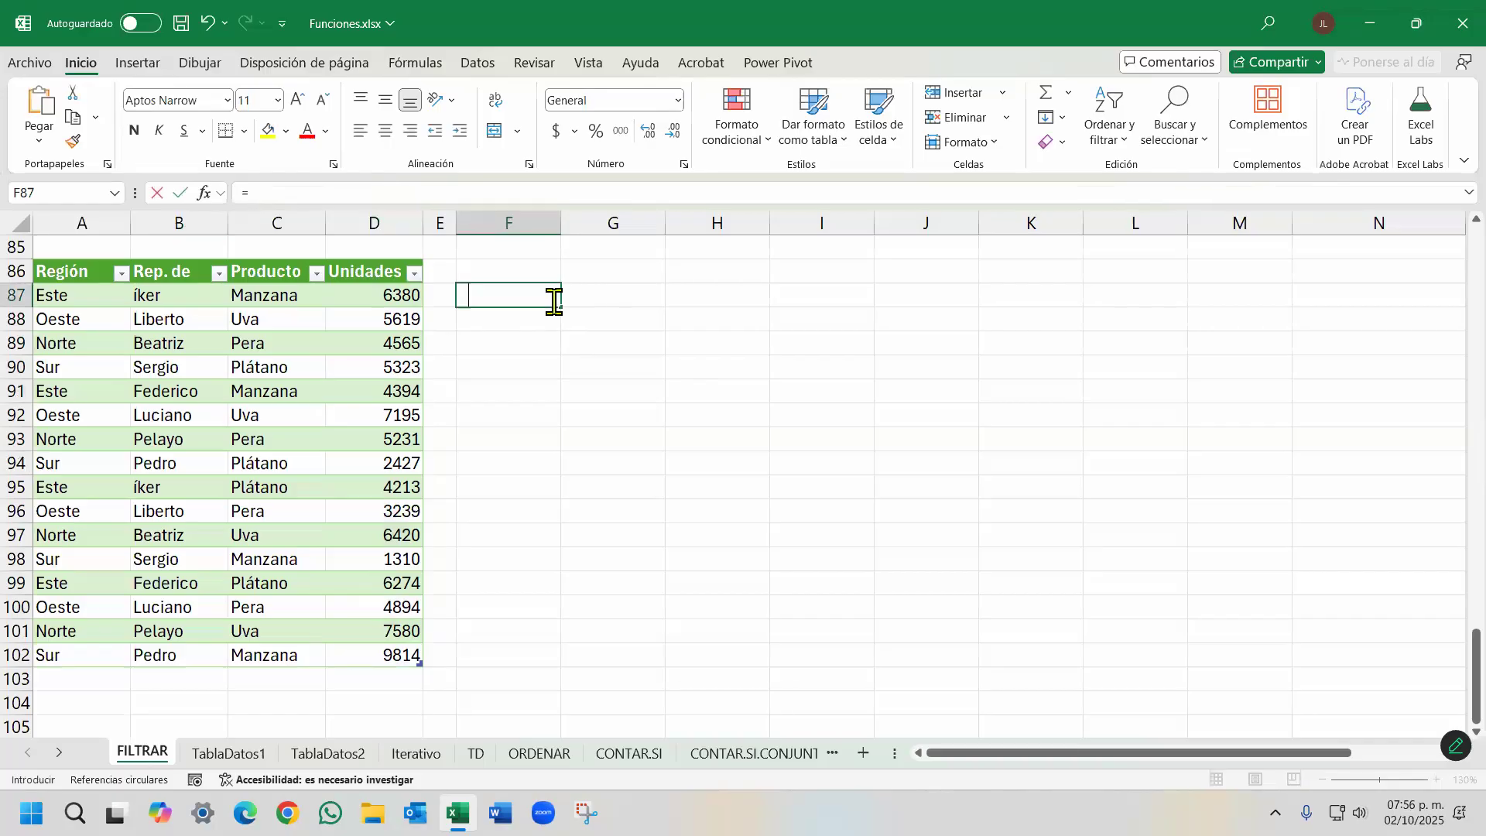
pyautogui.write('SUMA(')
pyautogui.press('Left')
pyautogui.press('Left')
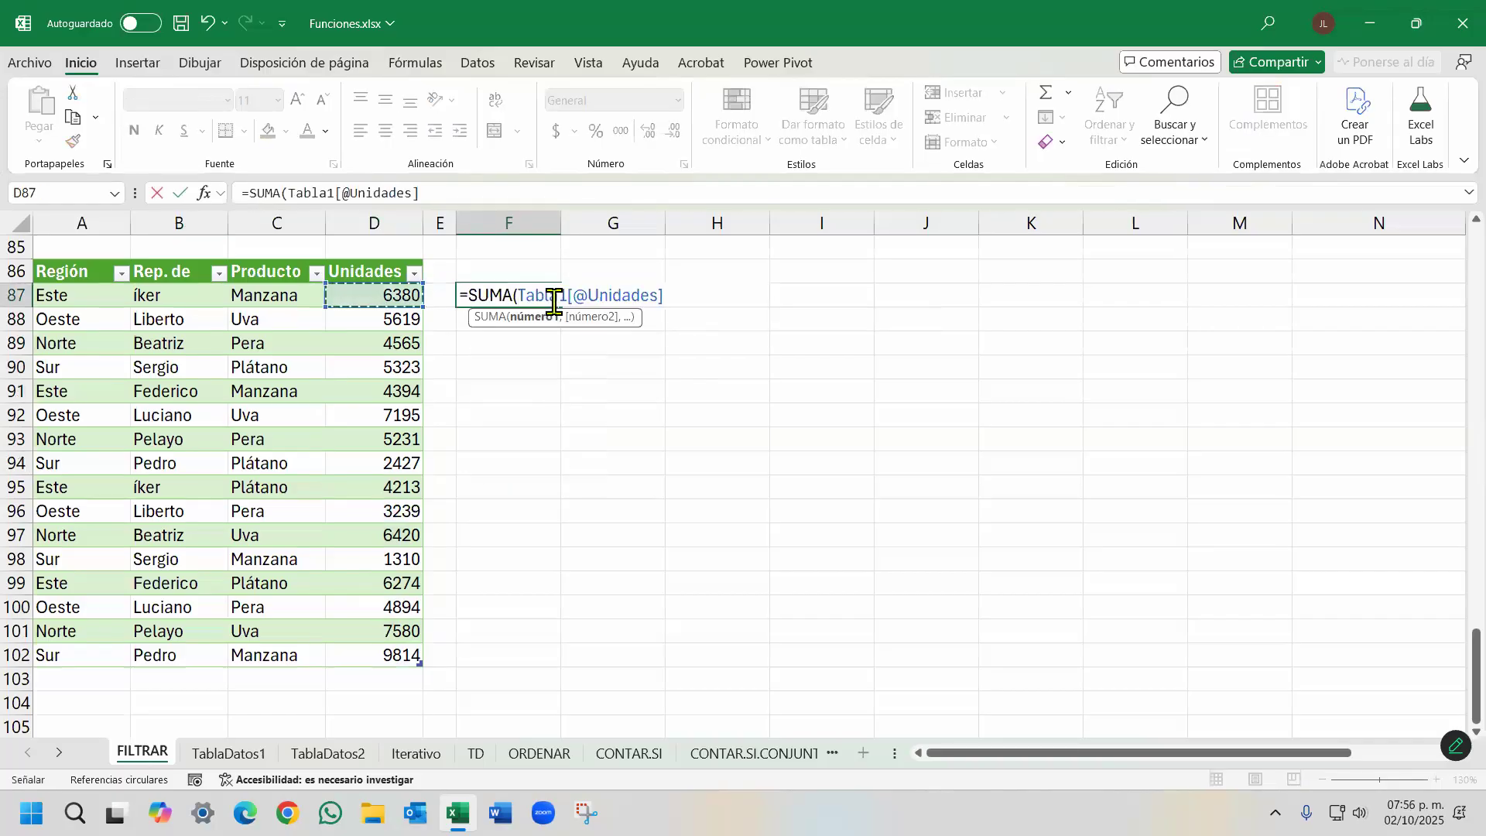
pyautogui.hotkey('ctrl', 'shift', 'Down')
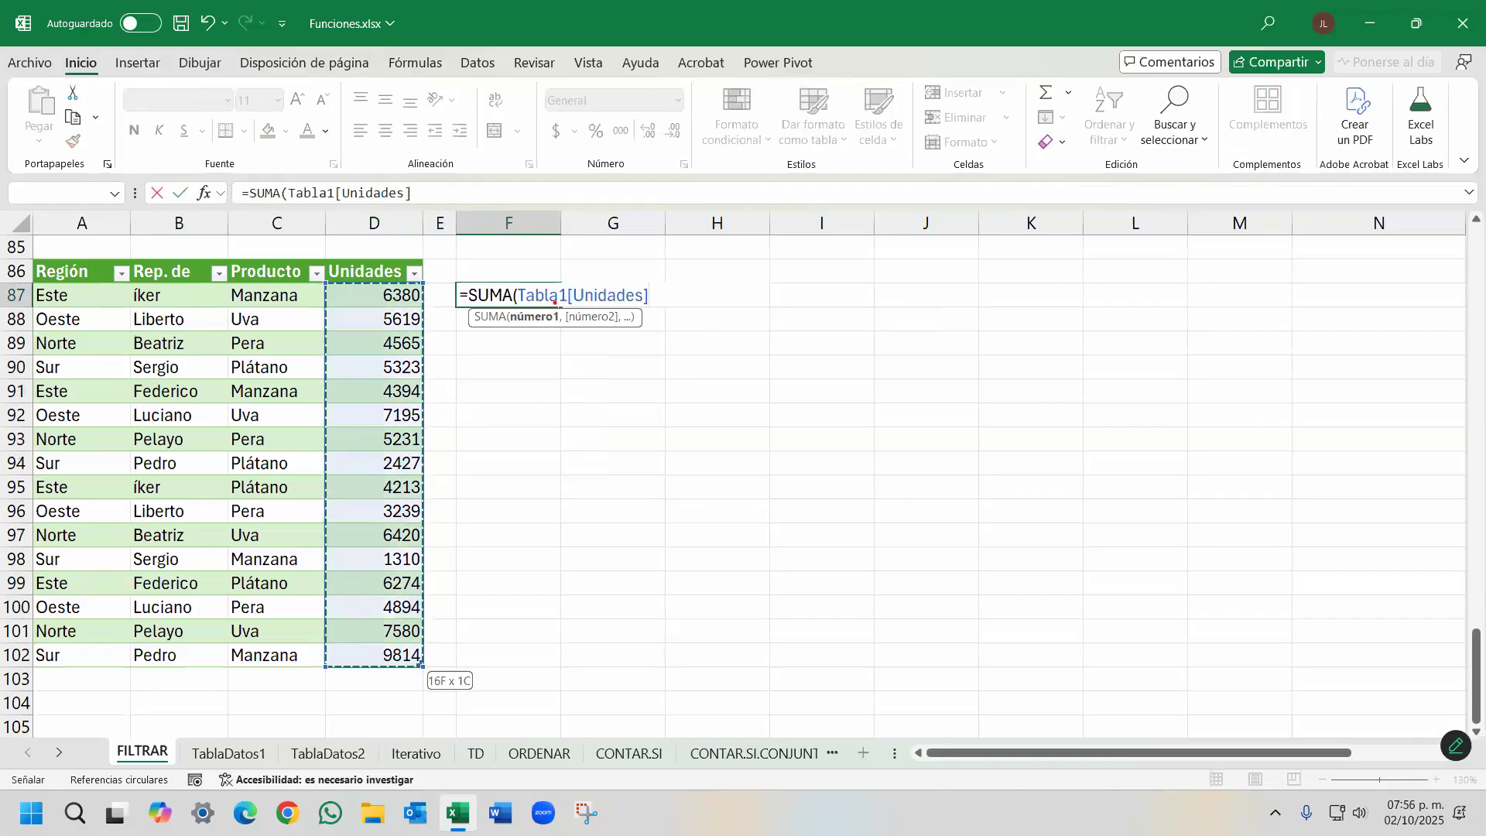
pyautogui.moveTo(550, 281); pyautogui.dragTo(559, 238)
pyautogui.moveTo(616, 282); pyautogui.dragTo(616, 243)
pyautogui.moveTo(373, 246); pyautogui.dragTo(373, 241)
pyautogui.press('Escape')
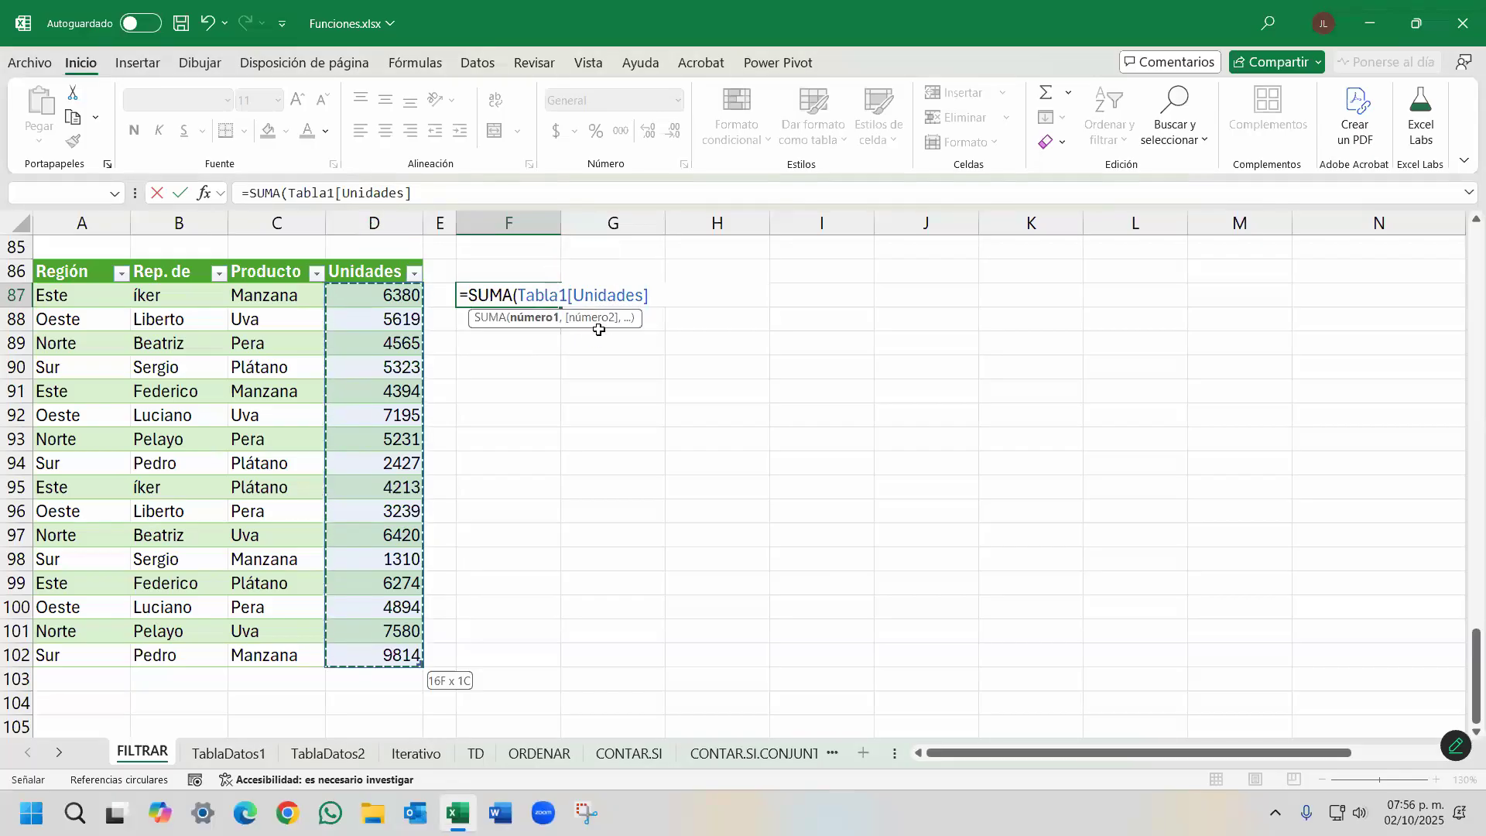
pyautogui.press('Escape')
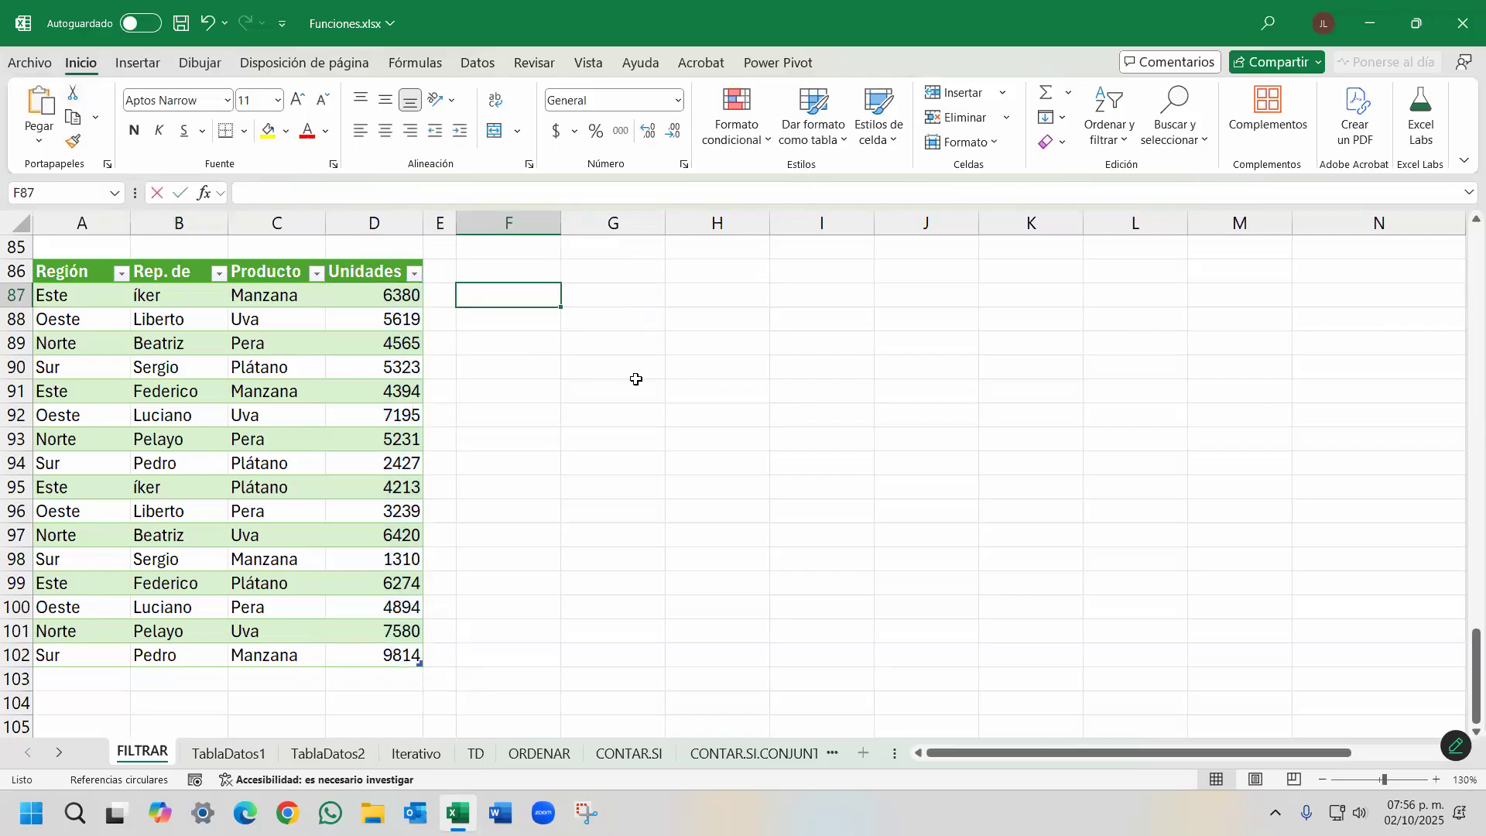
# Start a SUMA formula in F87 over D87:D102 and capture a screen clipping of the Tabla1[Unidades] entry.
pyautogui.write('=SUMA')
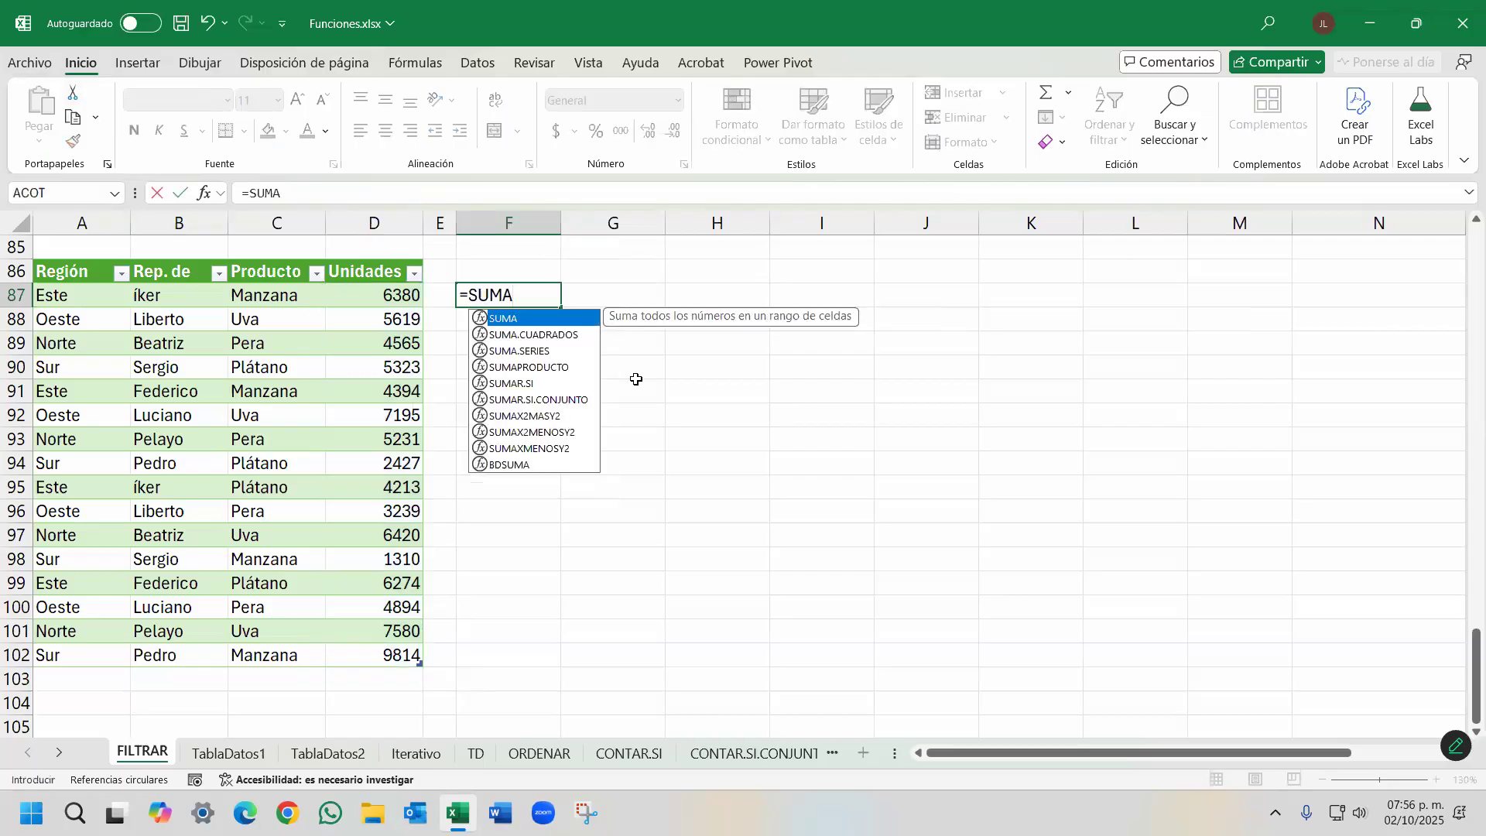
pyautogui.write('(')
pyautogui.moveTo(379, 294); pyautogui.dragTo(398, 659)
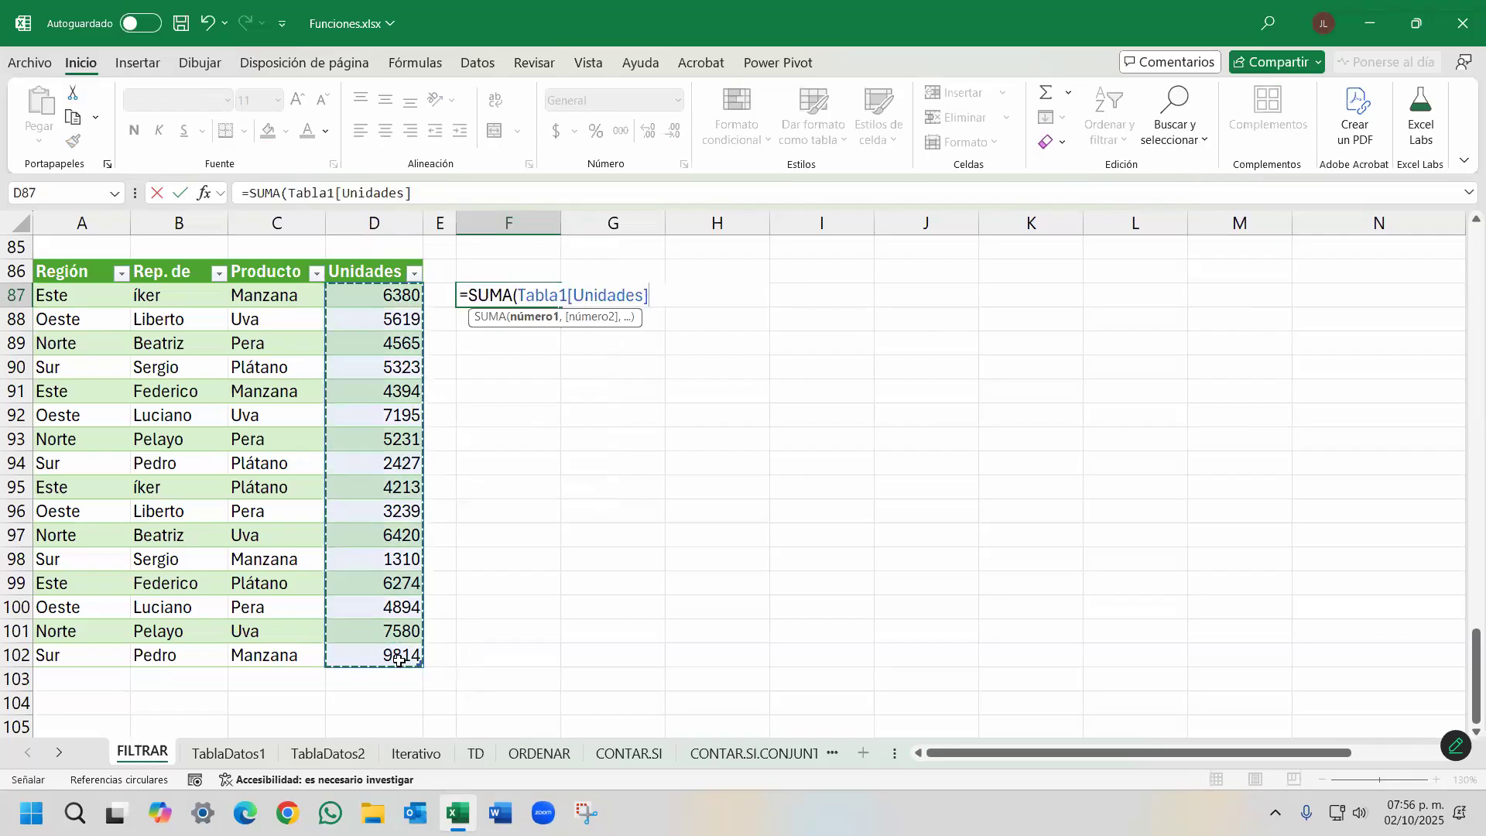
pyautogui.press('super+shift+s')
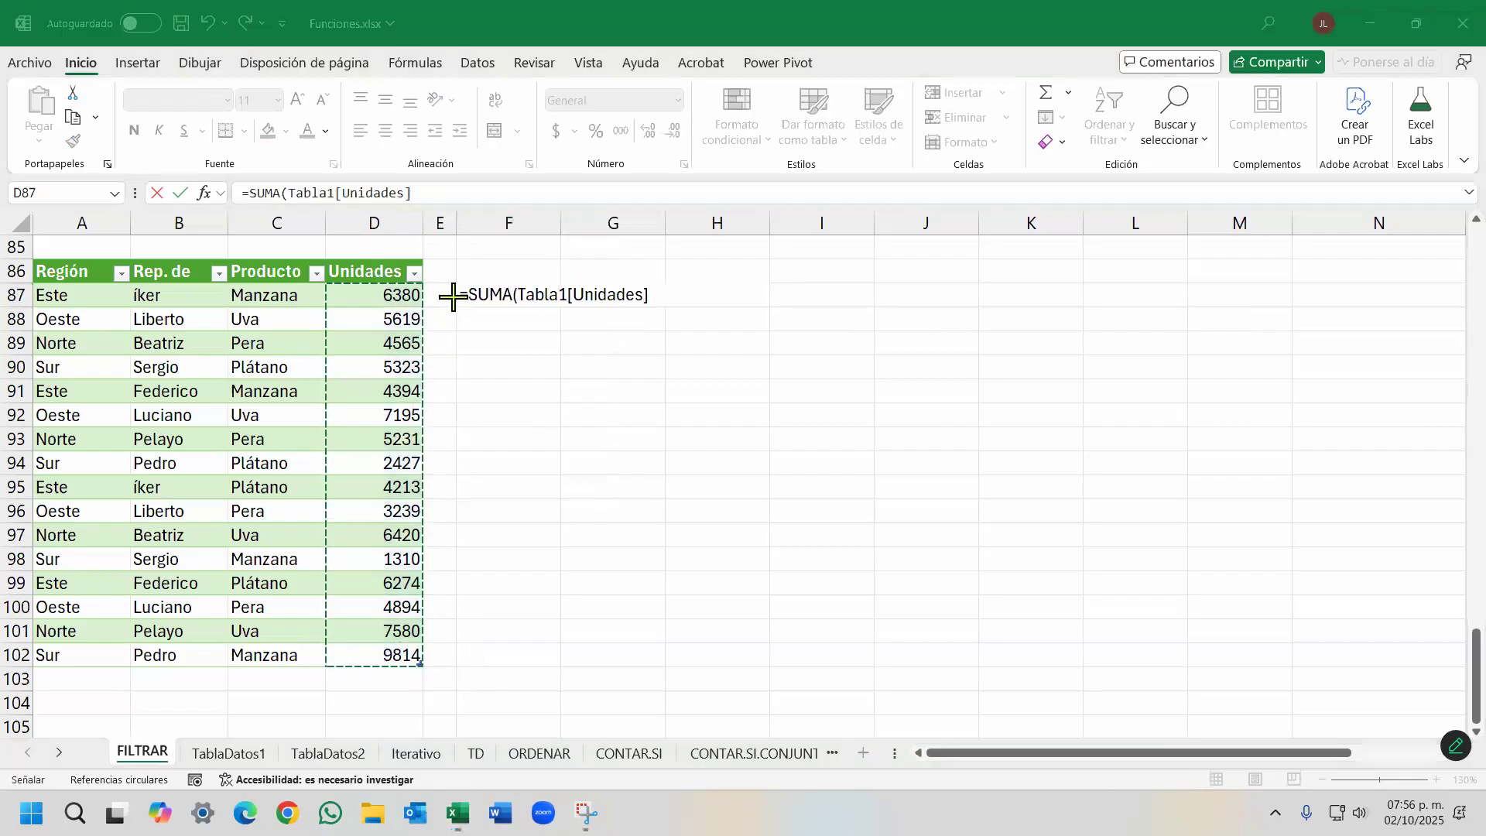
pyautogui.moveTo(441, 271); pyautogui.dragTo(667, 338)
# Cancel the formula entry and paste the clipping onto the sheet, placing it beside the table around rows 94 to 98.
pyautogui.click(495, 461)
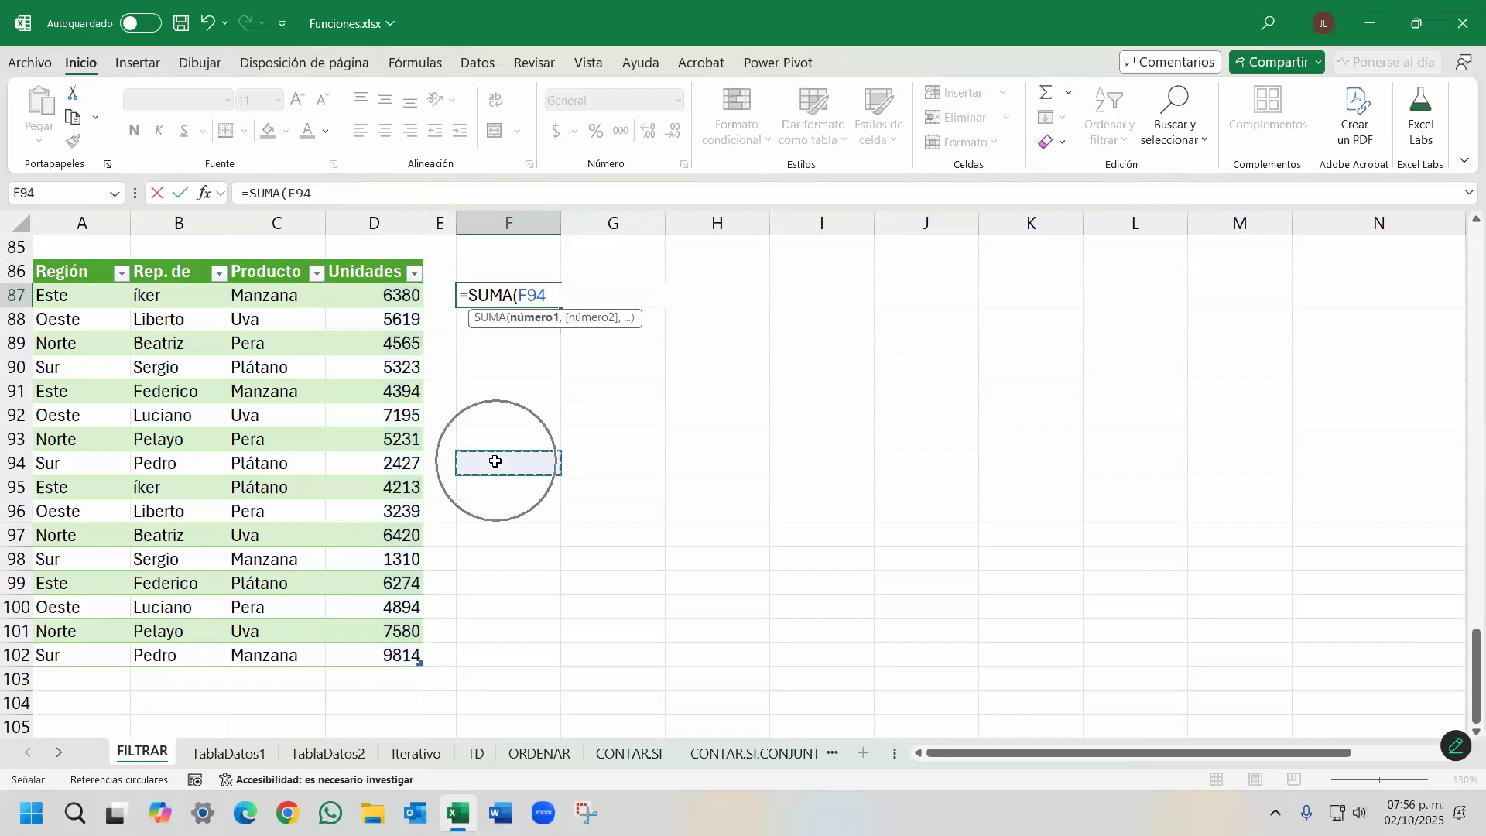
pyautogui.press('Escape')
pyautogui.hotkey('ctrl', 'v')
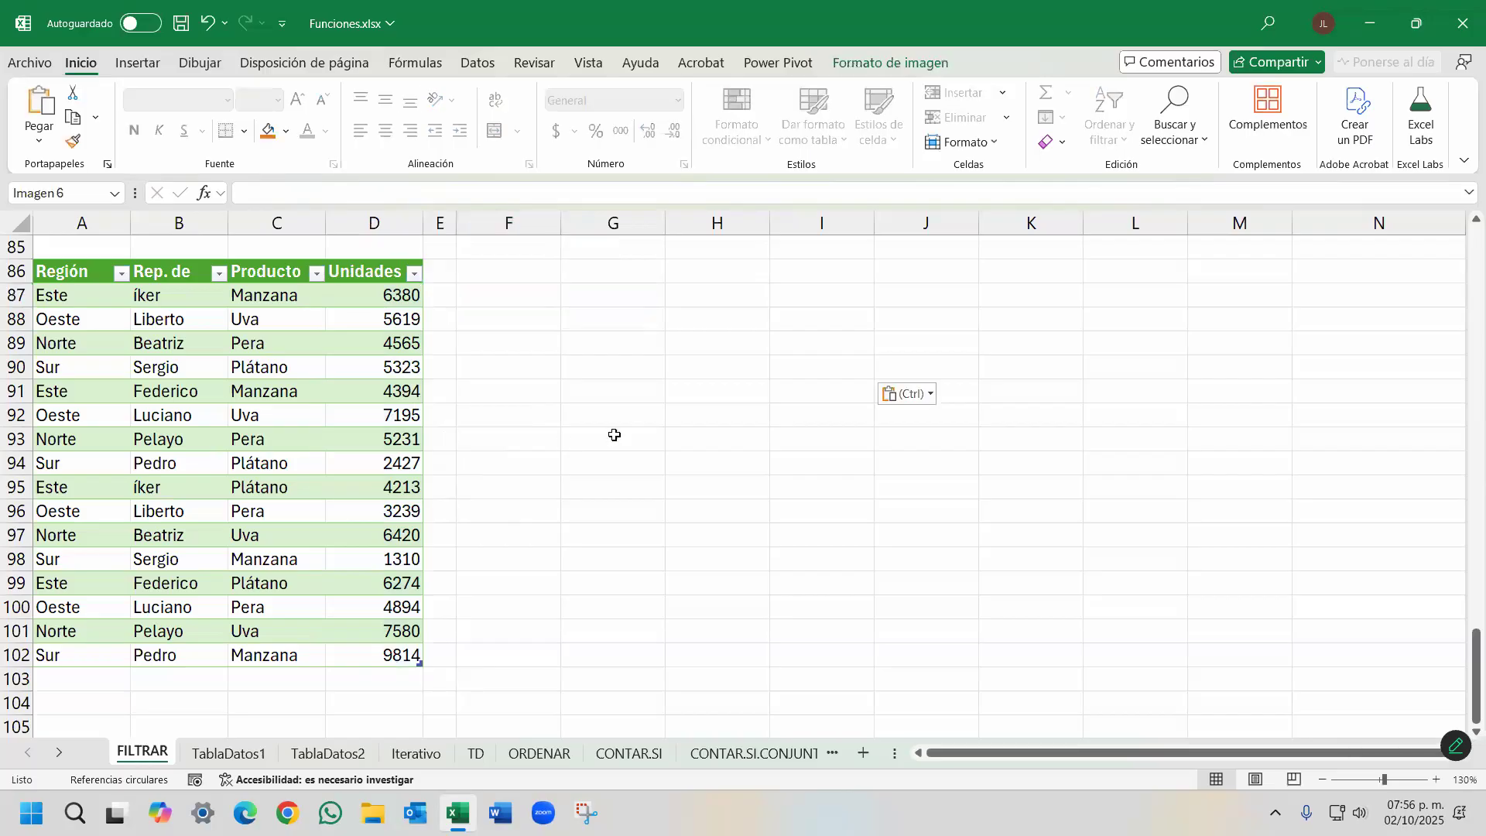
pyautogui.moveTo(670, 334); pyautogui.dragTo(668, 501)
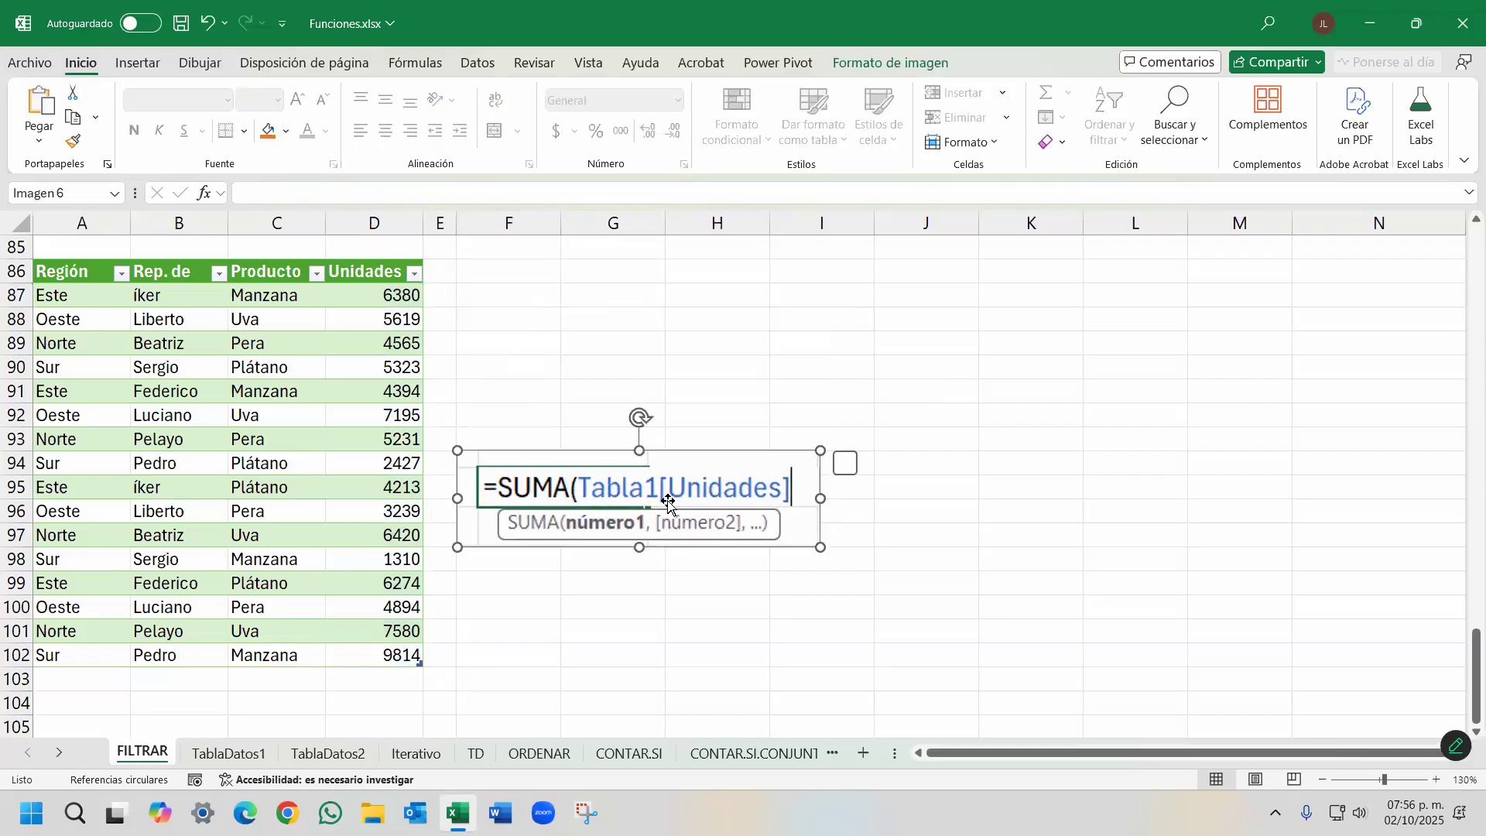
# Turn off the option Usar nombres de tabla en las fórmulas in Excel's formula options and apply it.
pyautogui.click(392, 298)
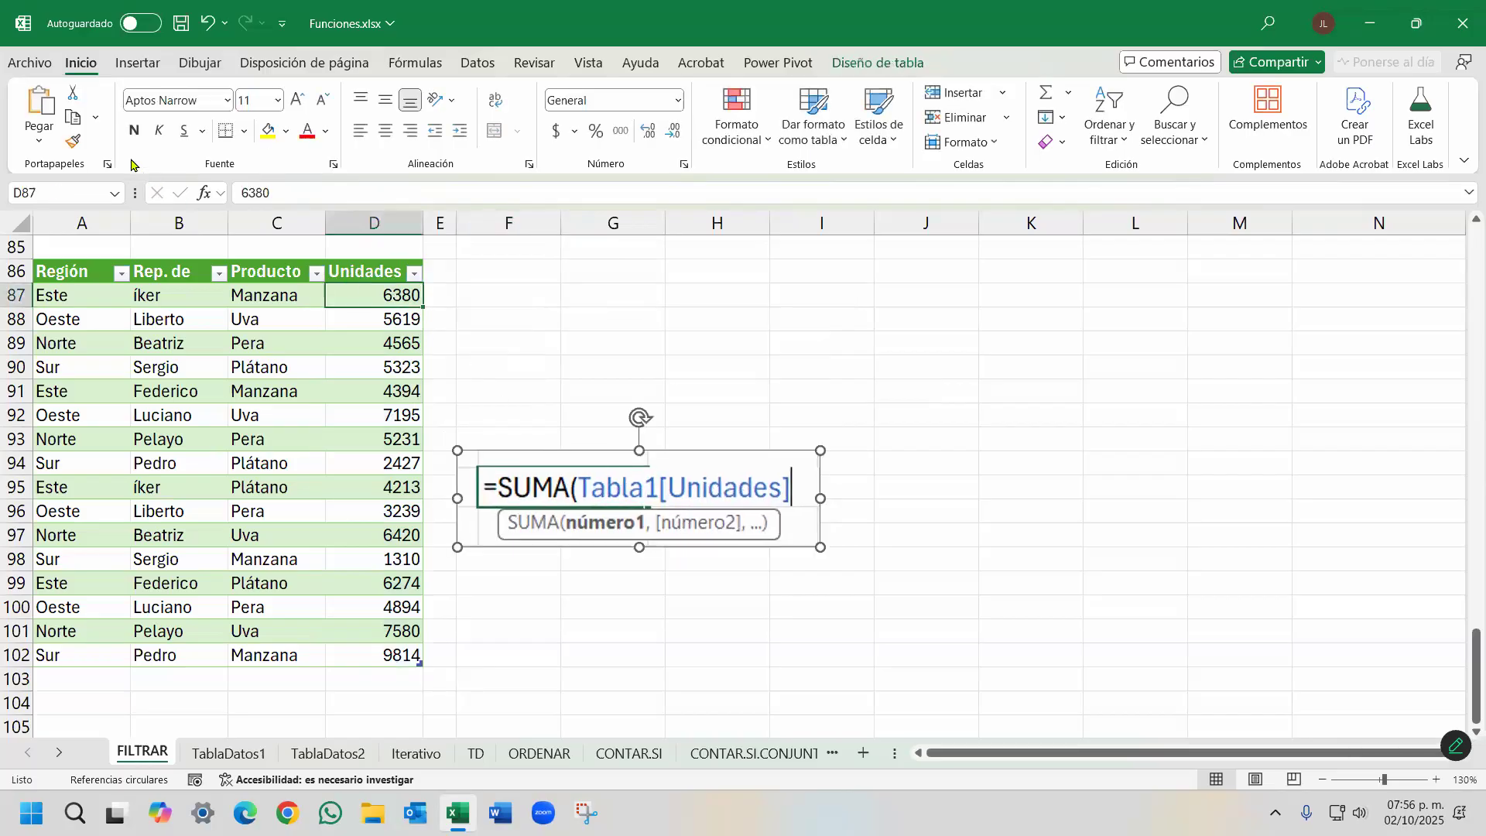
pyautogui.click(25, 65)
pyautogui.click(62, 756)
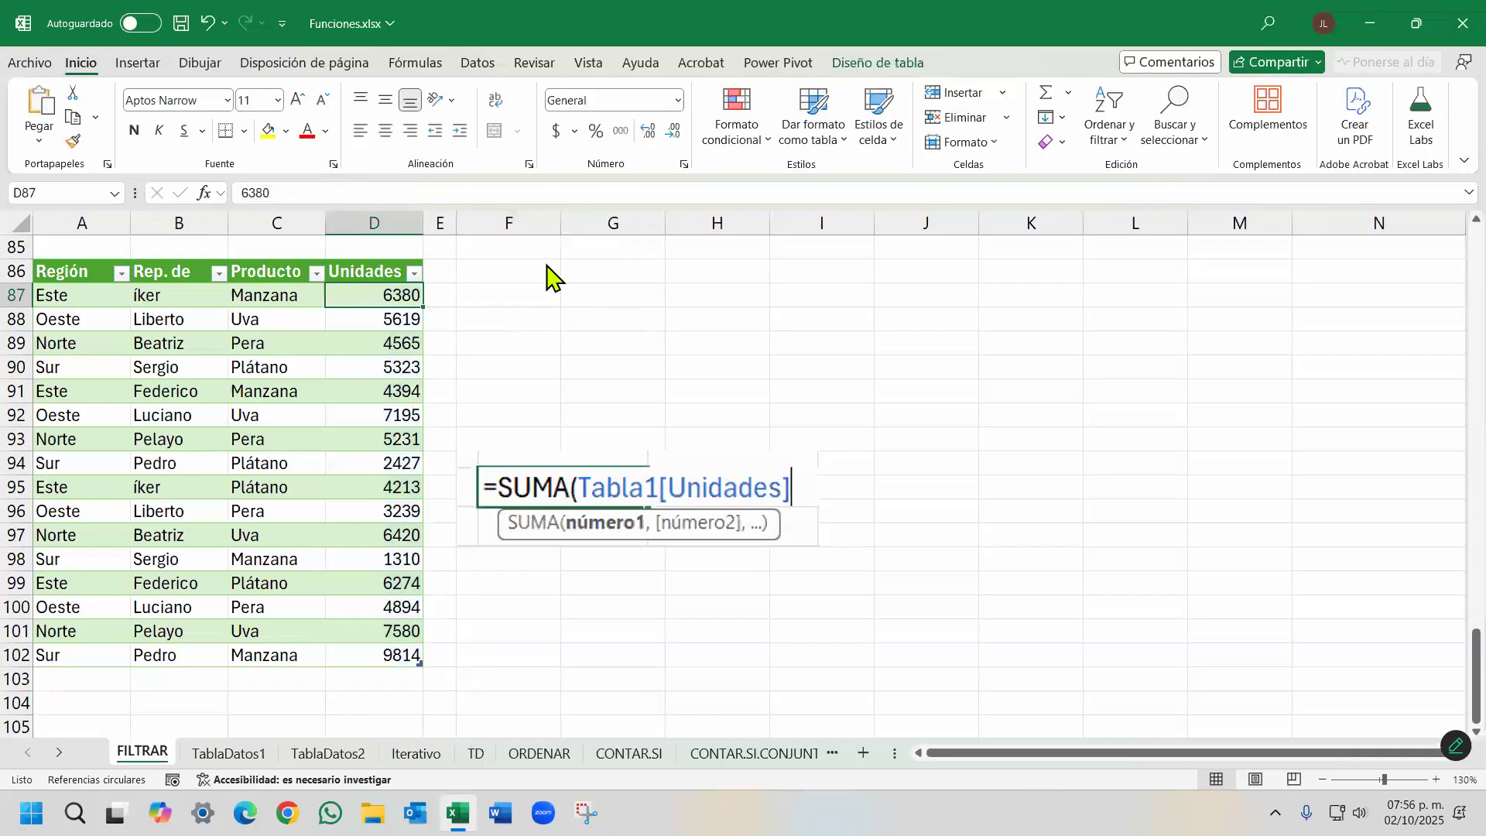
pyautogui.click(431, 141)
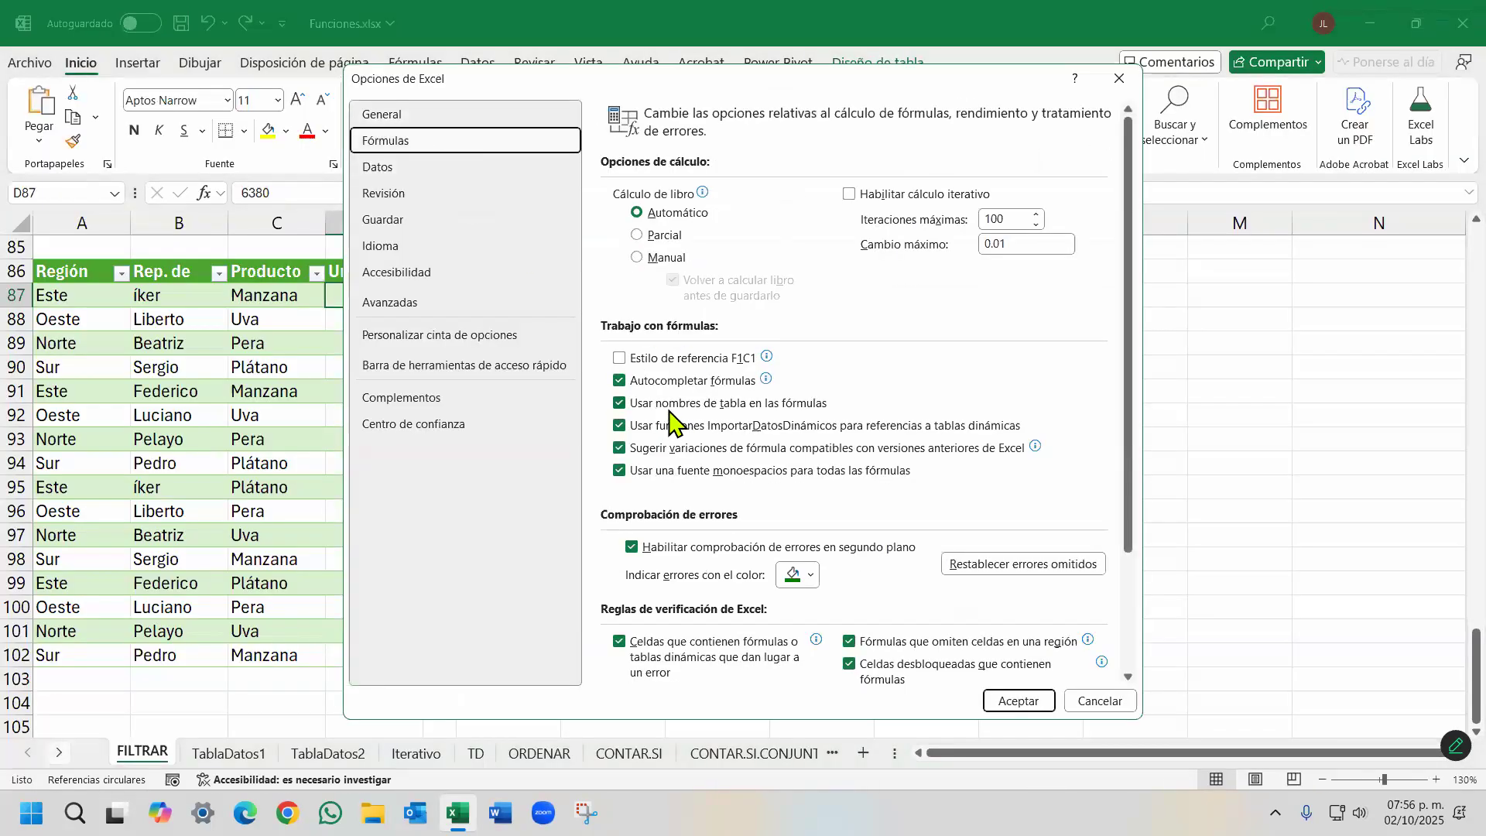
pyautogui.click(620, 404)
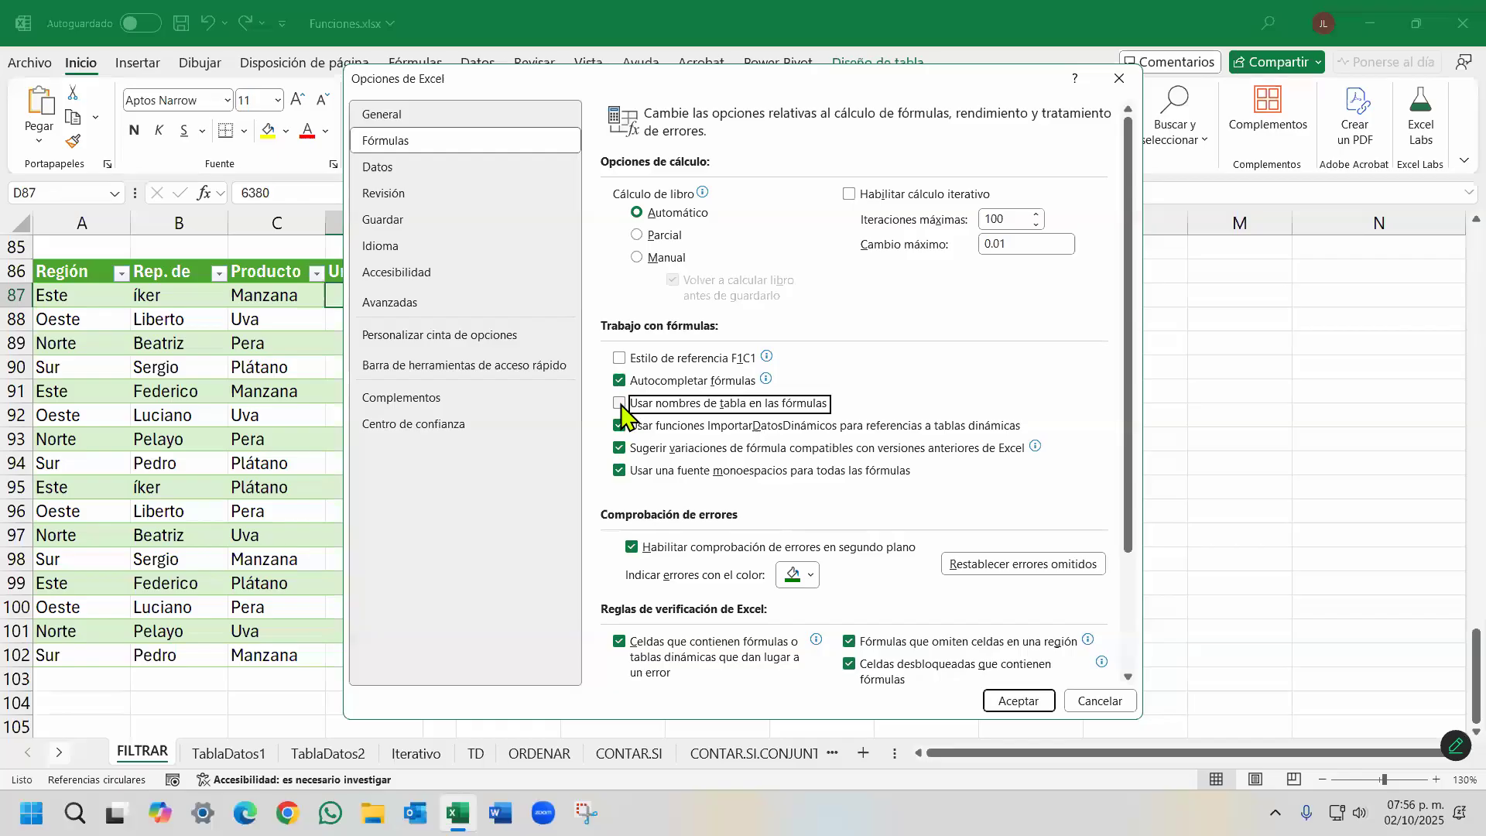
pyautogui.click(1008, 704)
# Start a SUMA formula in F87 over D87:D102 again and capture a screen clipping of the plain range reference.
pyautogui.click(536, 296)
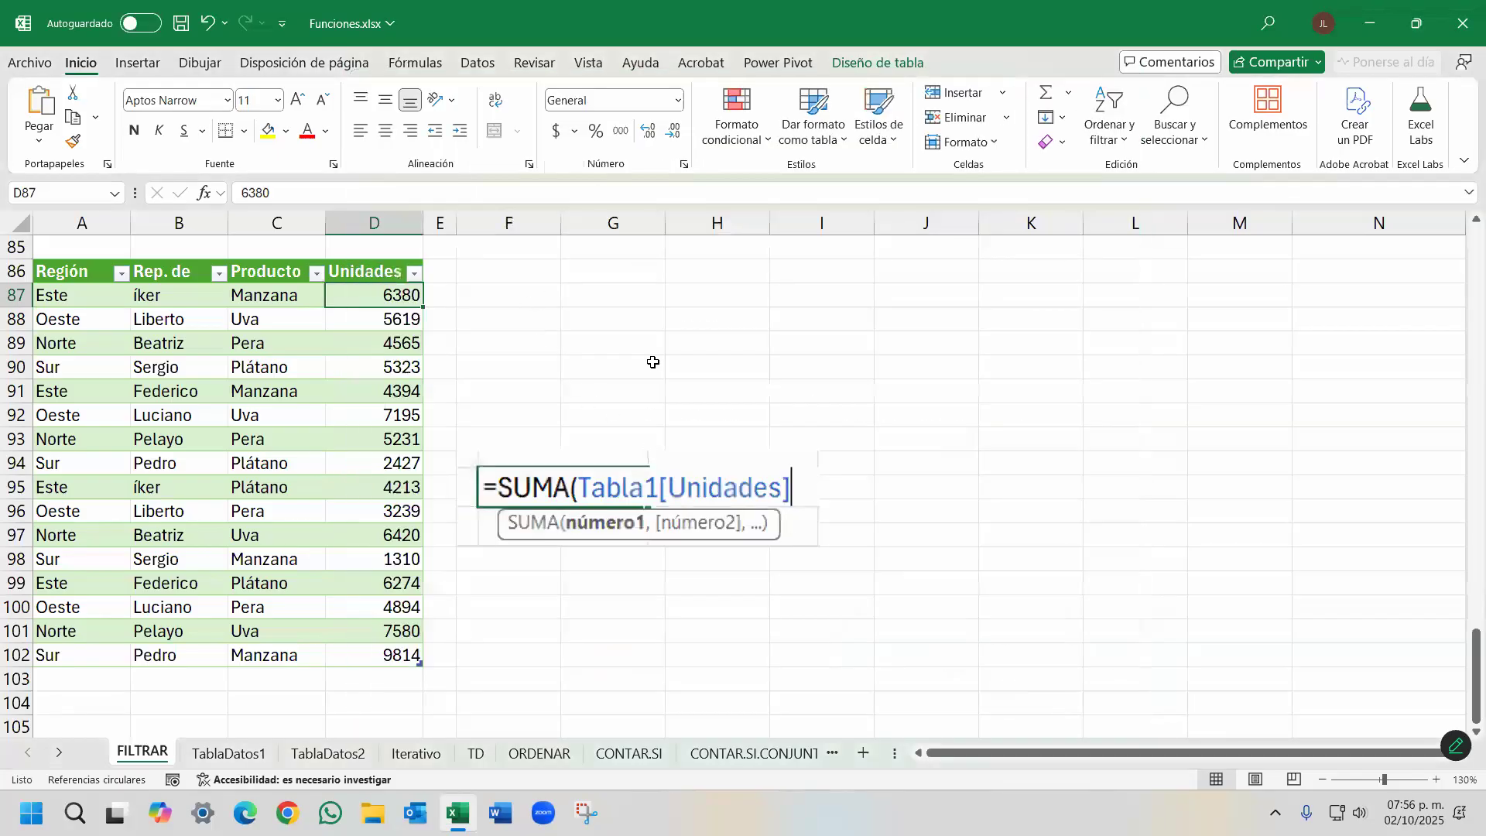
pyautogui.write('=SUMA')
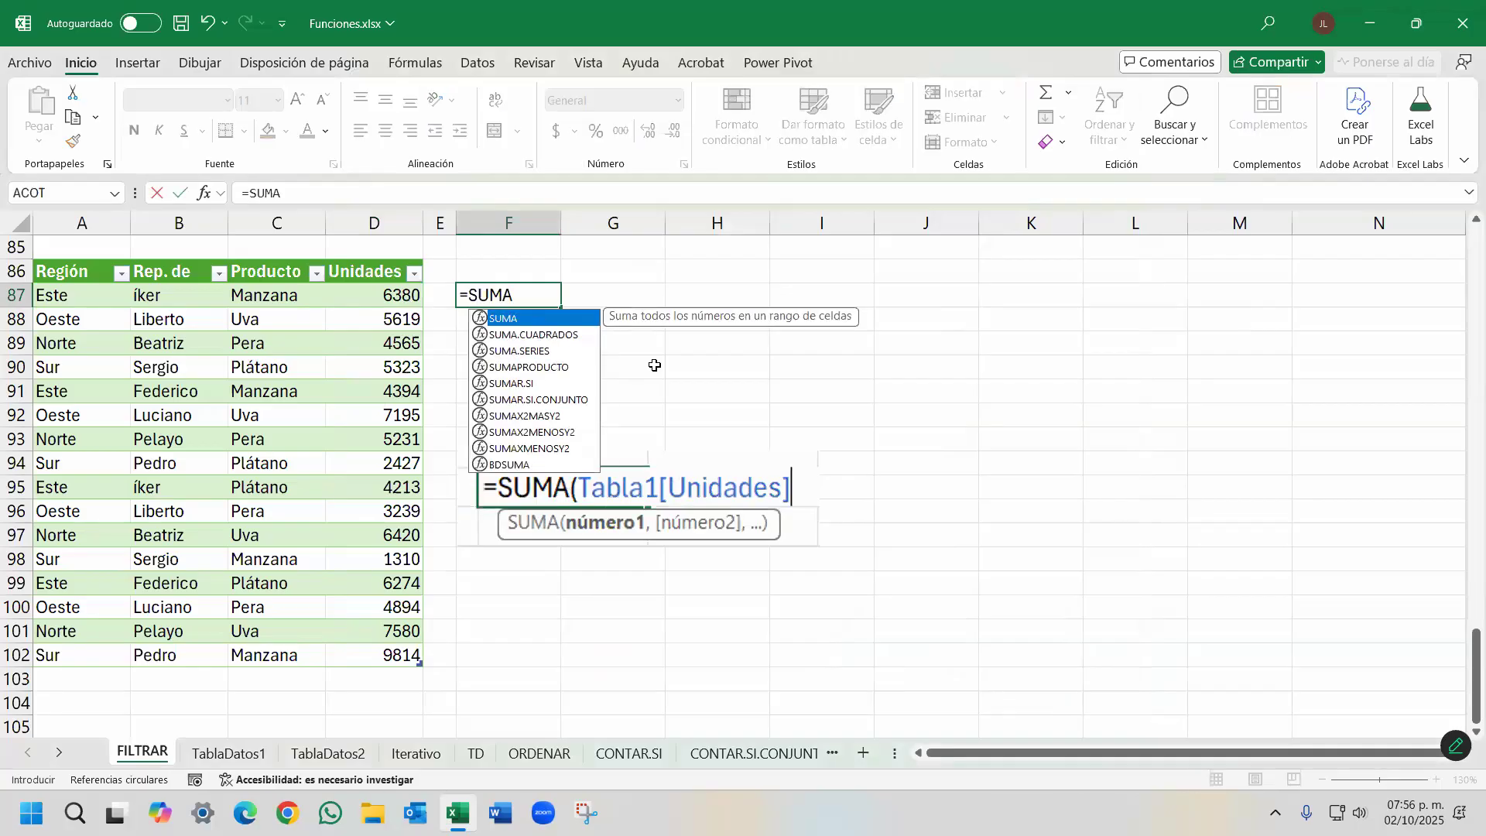
pyautogui.write('(')
pyautogui.moveTo(401, 298); pyautogui.dragTo(387, 648)
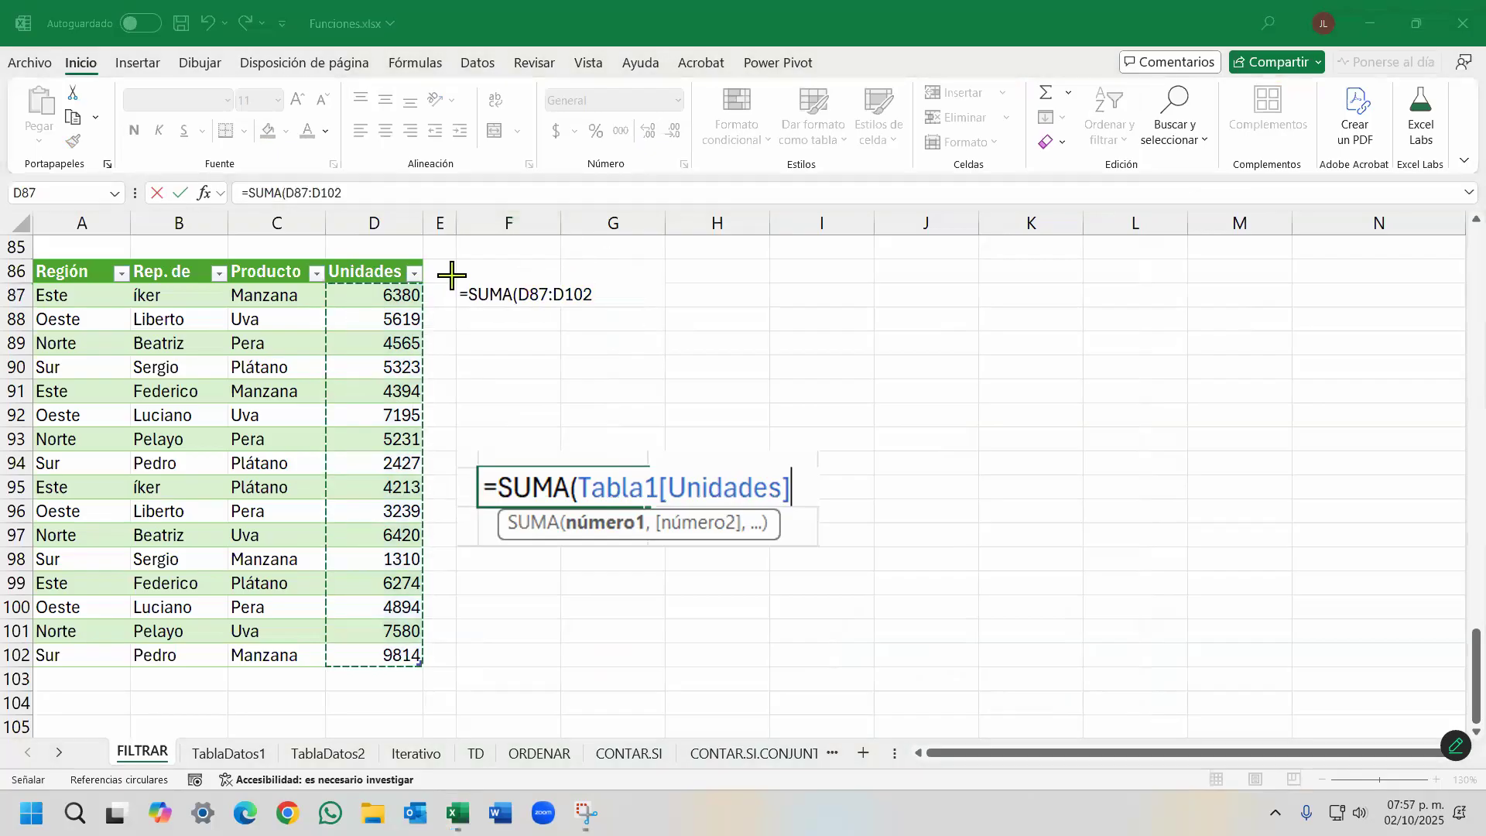
pyautogui.press('super+shift+s')
pyautogui.moveTo(451, 275); pyautogui.dragTo(630, 624)
# Paste the second clipping below the Tabla1[Unidades] picture and compare the two references.
pyautogui.hotkey('ctrl', 'v')
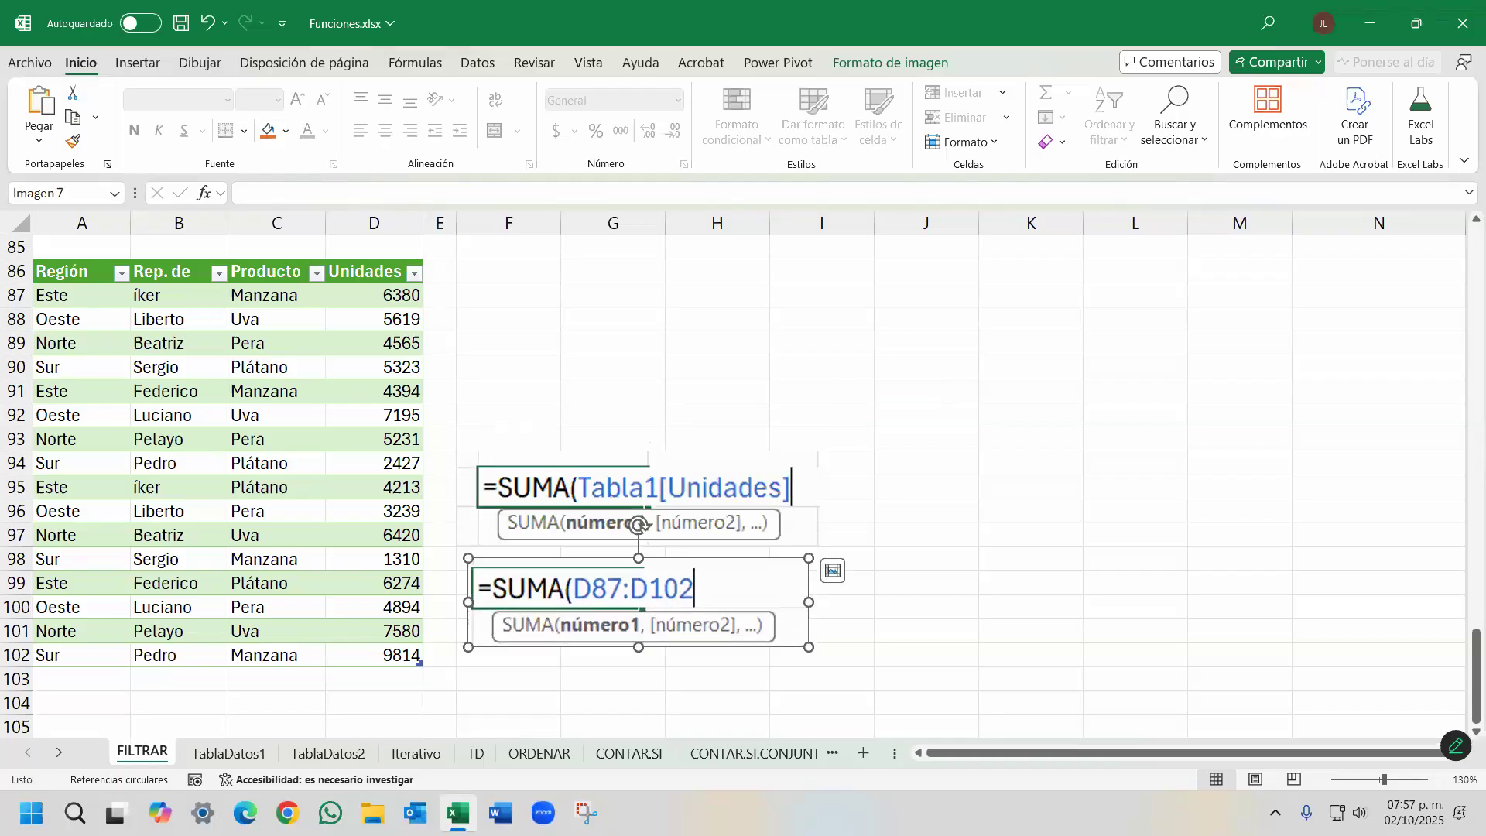
pyautogui.moveTo(628, 458); pyautogui.dragTo(626, 410)
pyautogui.moveTo(632, 606); pyautogui.dragTo(629, 725)
pyautogui.press('Escape')
# Turn the option Usar nombres de tabla en las fórmulas back on in the formula options and close the dialog.
pyautogui.click(40, 63)
pyautogui.click(81, 753)
pyautogui.click(432, 139)
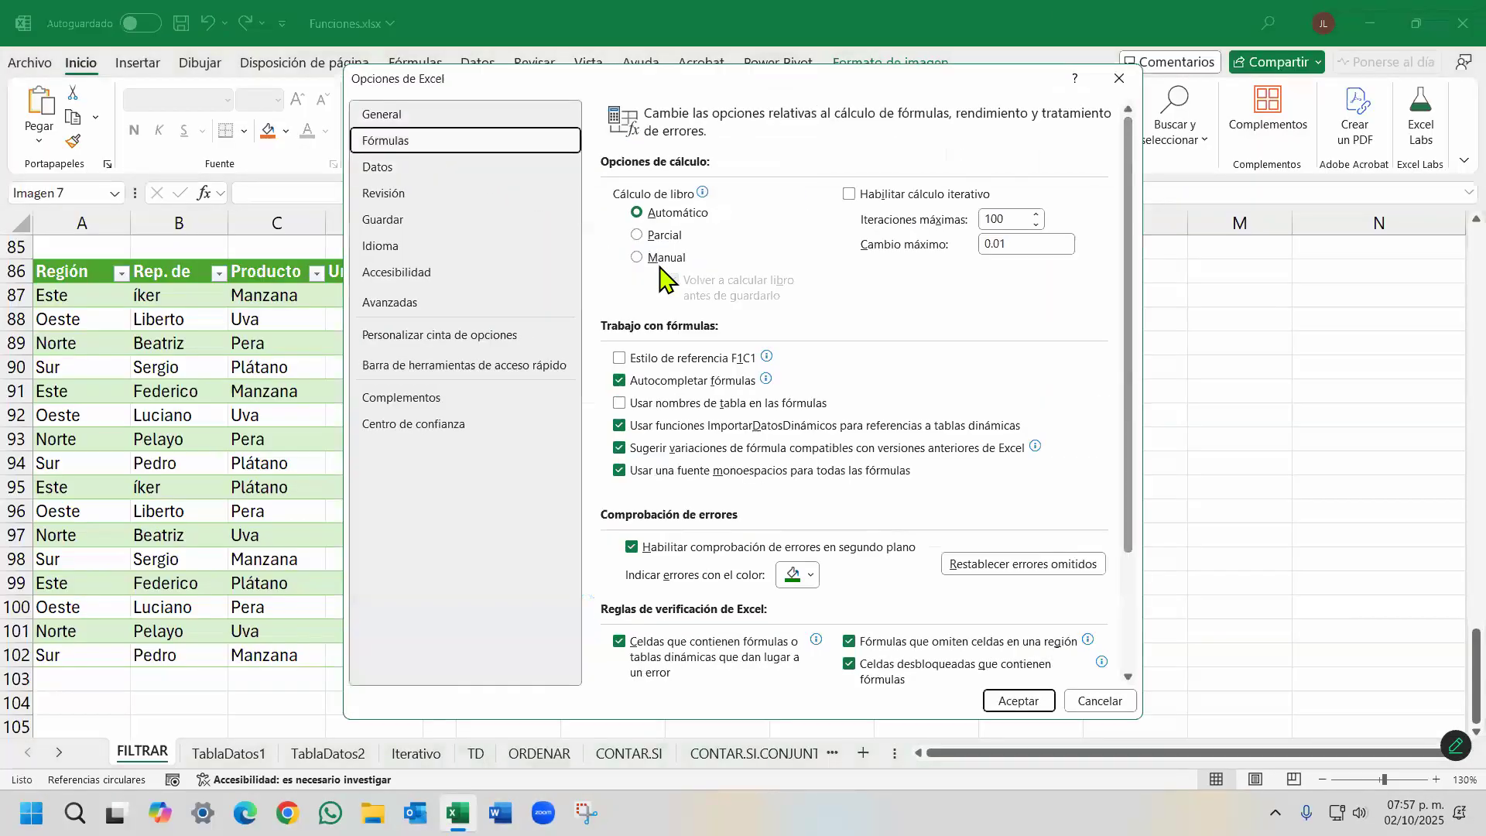
pyautogui.click(641, 408)
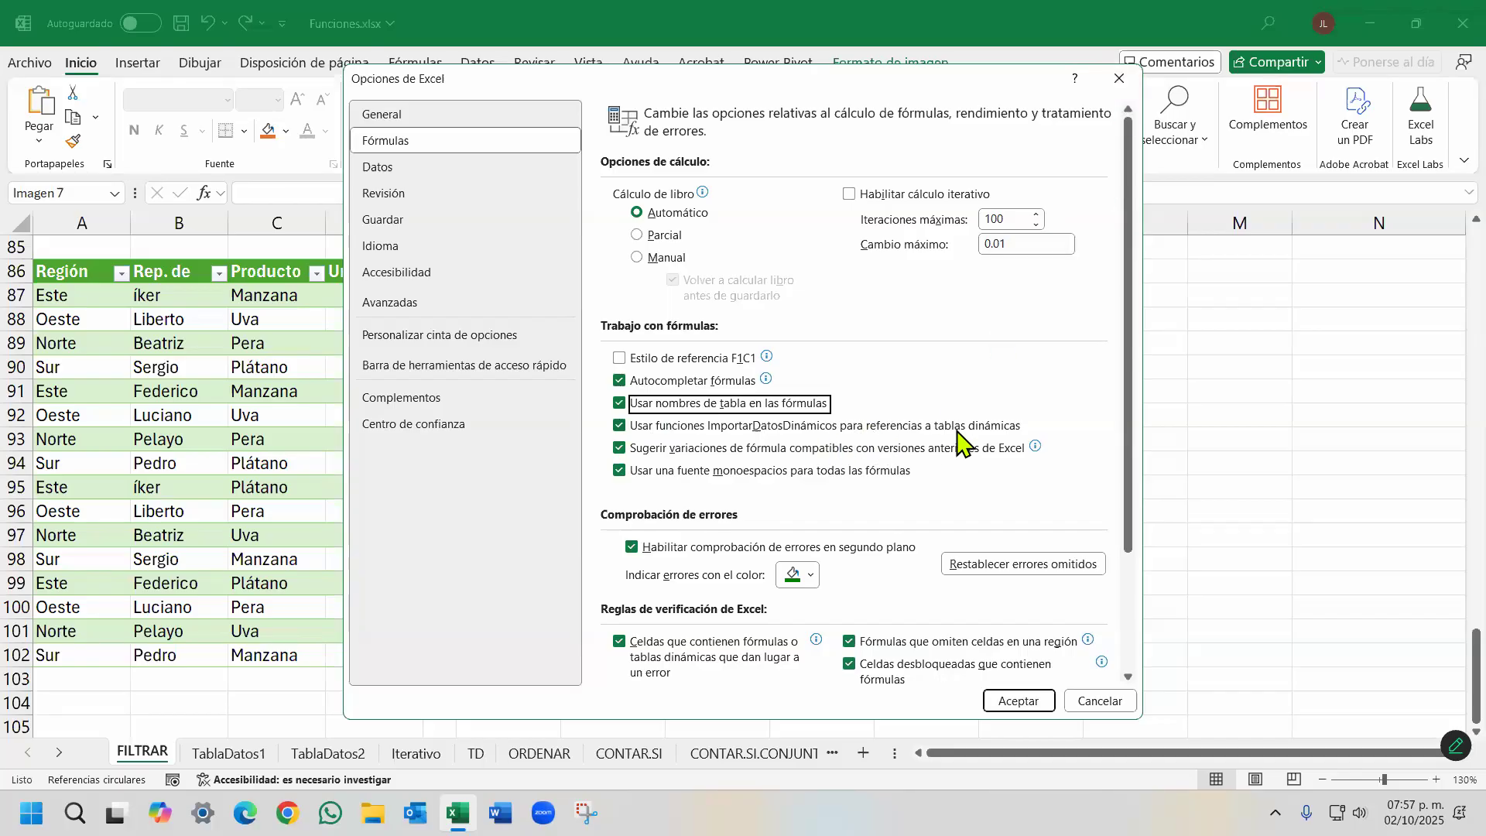
pyautogui.press('Escape')
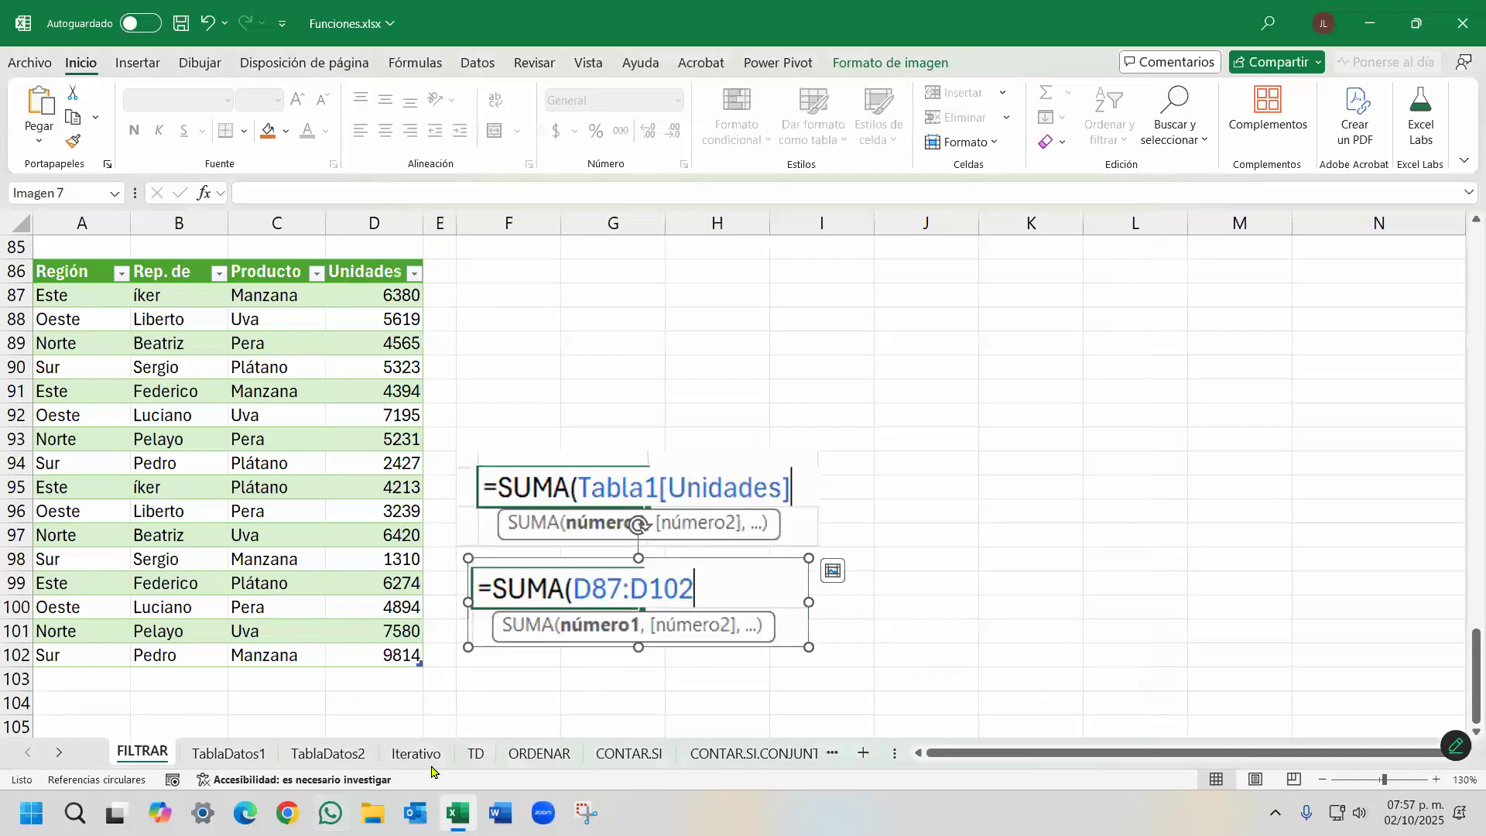
# Go to the TD sheet and clear the contents of J4:K7 beside the pivot table.
pyautogui.click(476, 753)
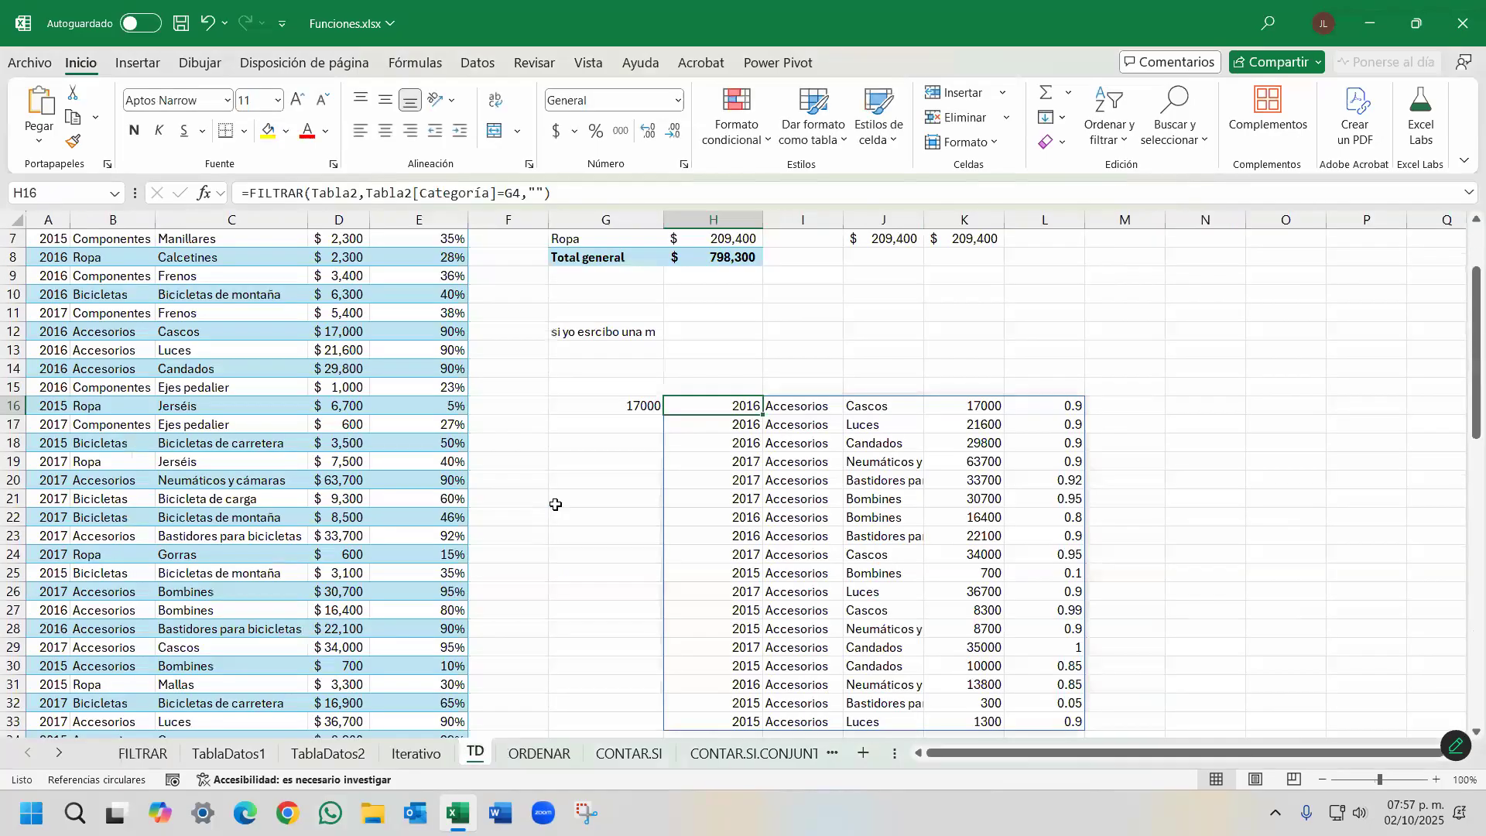
pyautogui.scroll(2, 554, 500)
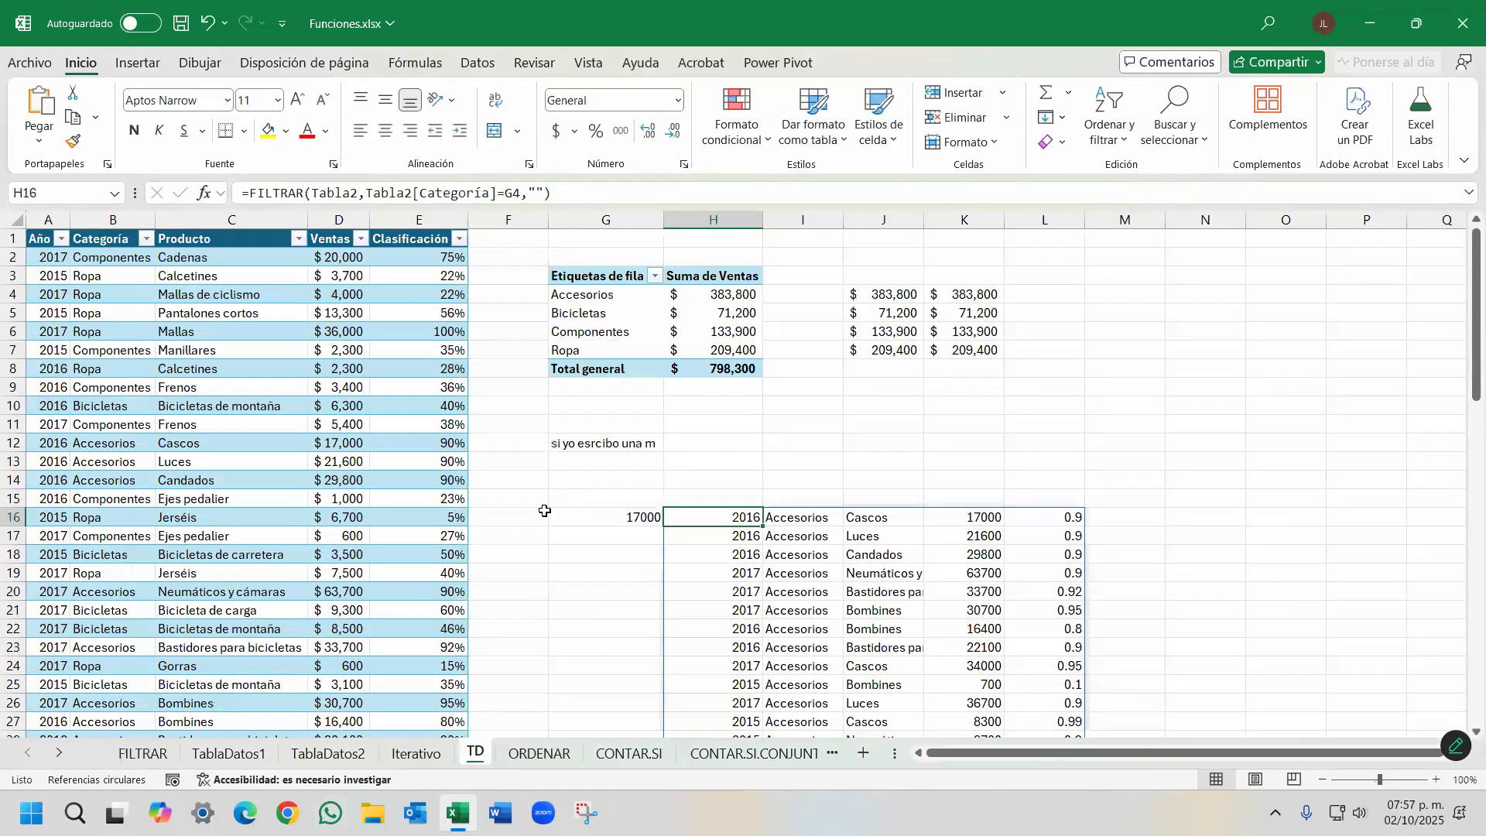
pyautogui.click(892, 296)
pyautogui.keyDown('shift'); pyautogui.click(963, 355); pyautogui.keyUp('shift')
pyautogui.press('Delete')
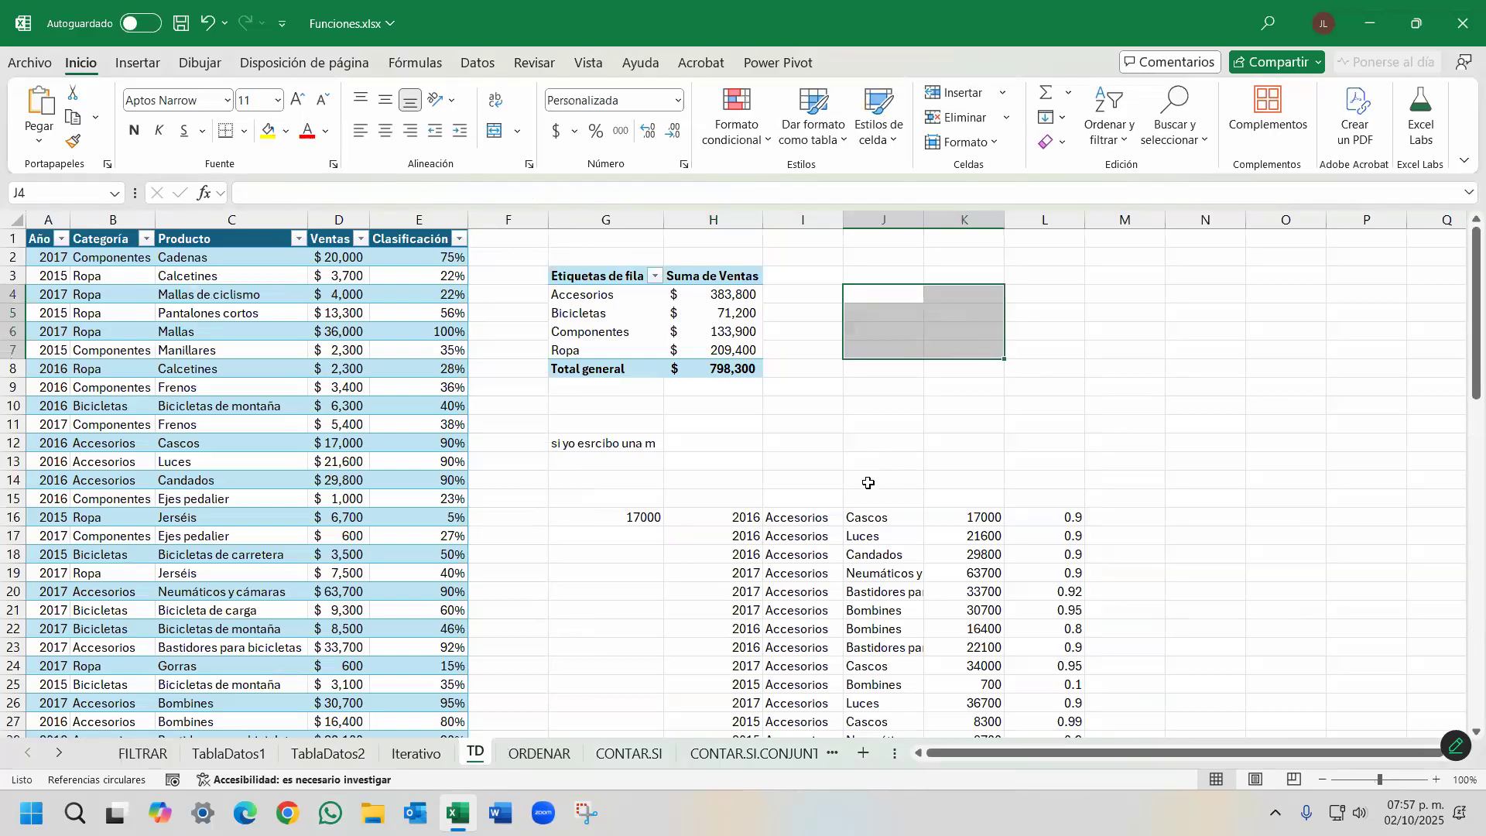
# Review the FILTRAR formula in H16 and the Accesorios sales value in H4 of the pivot table.
pyautogui.click(741, 521)
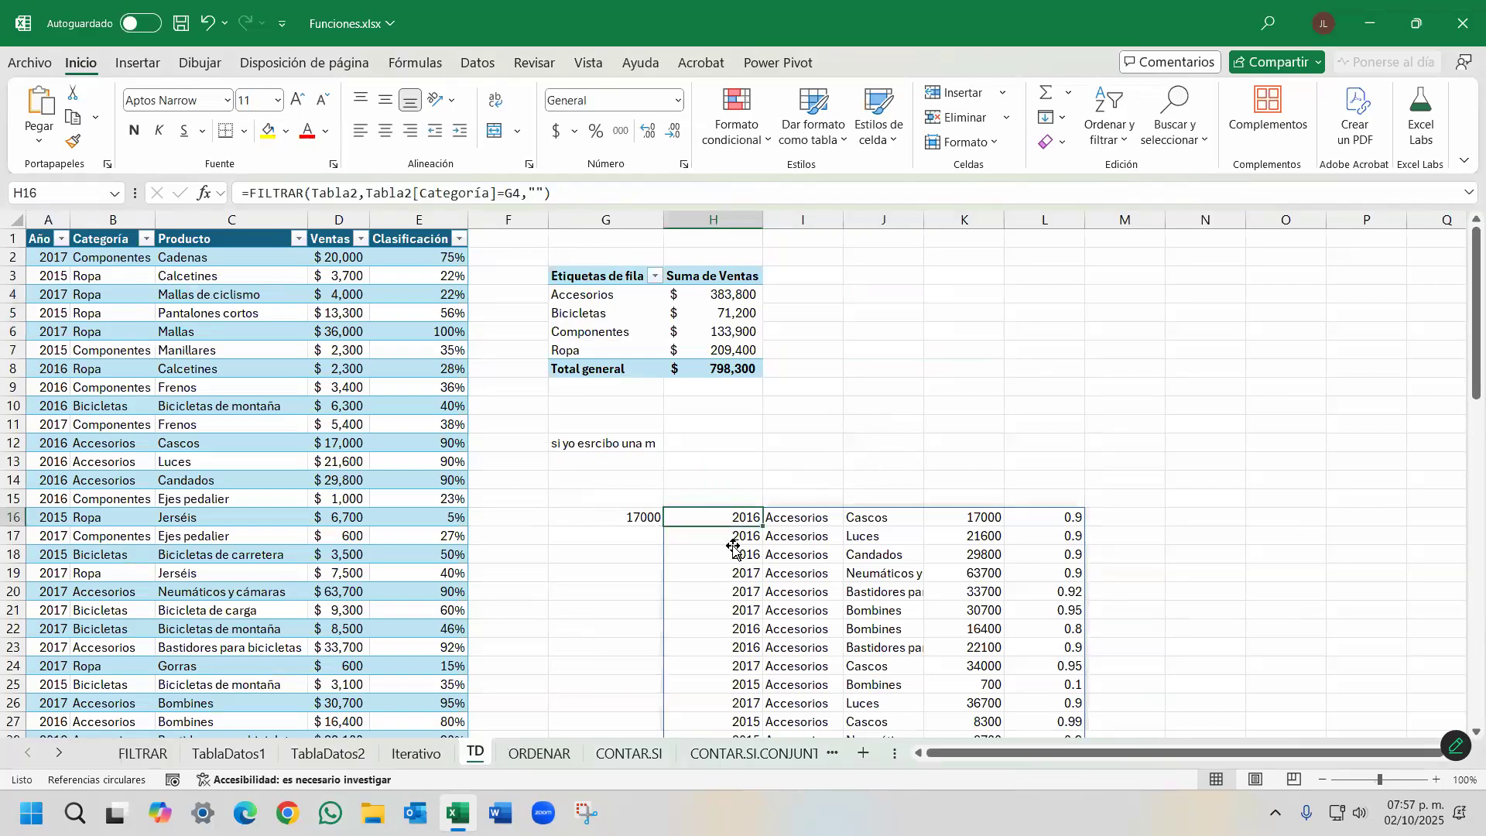
pyautogui.click(810, 443)
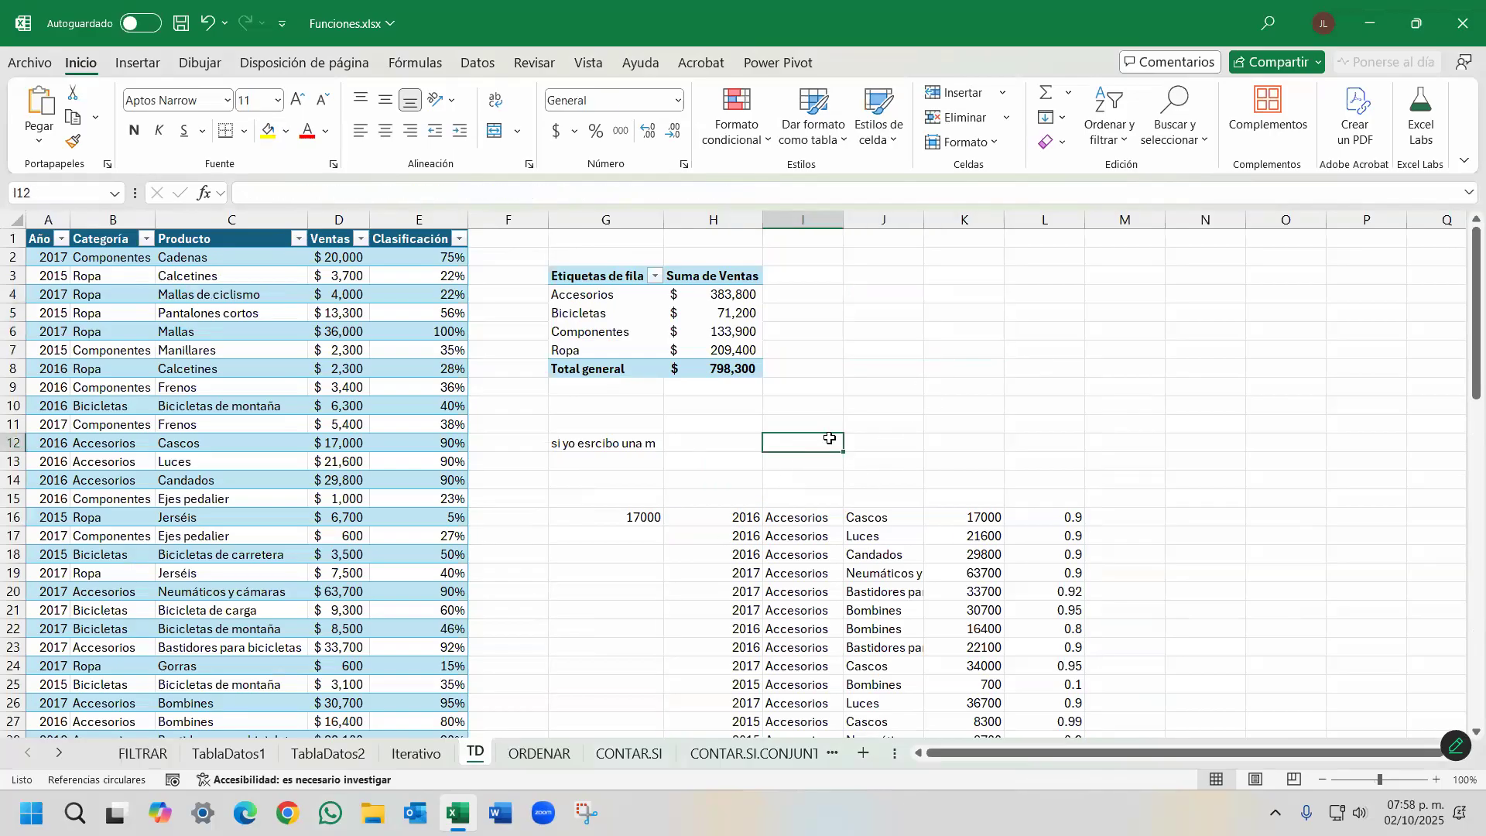
pyautogui.click(718, 297)
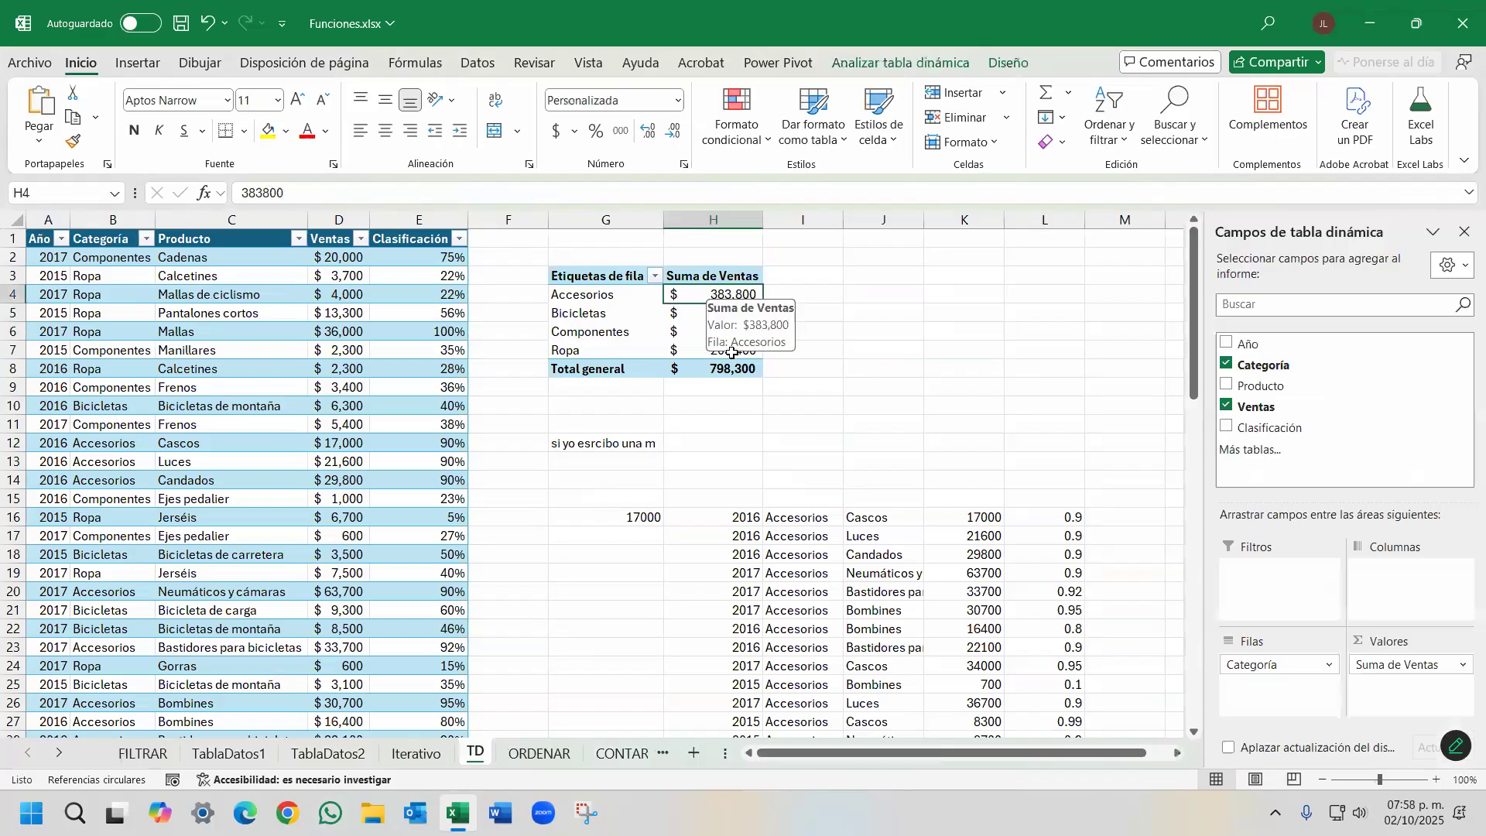
pyautogui.click(869, 297)
pyautogui.click(726, 294)
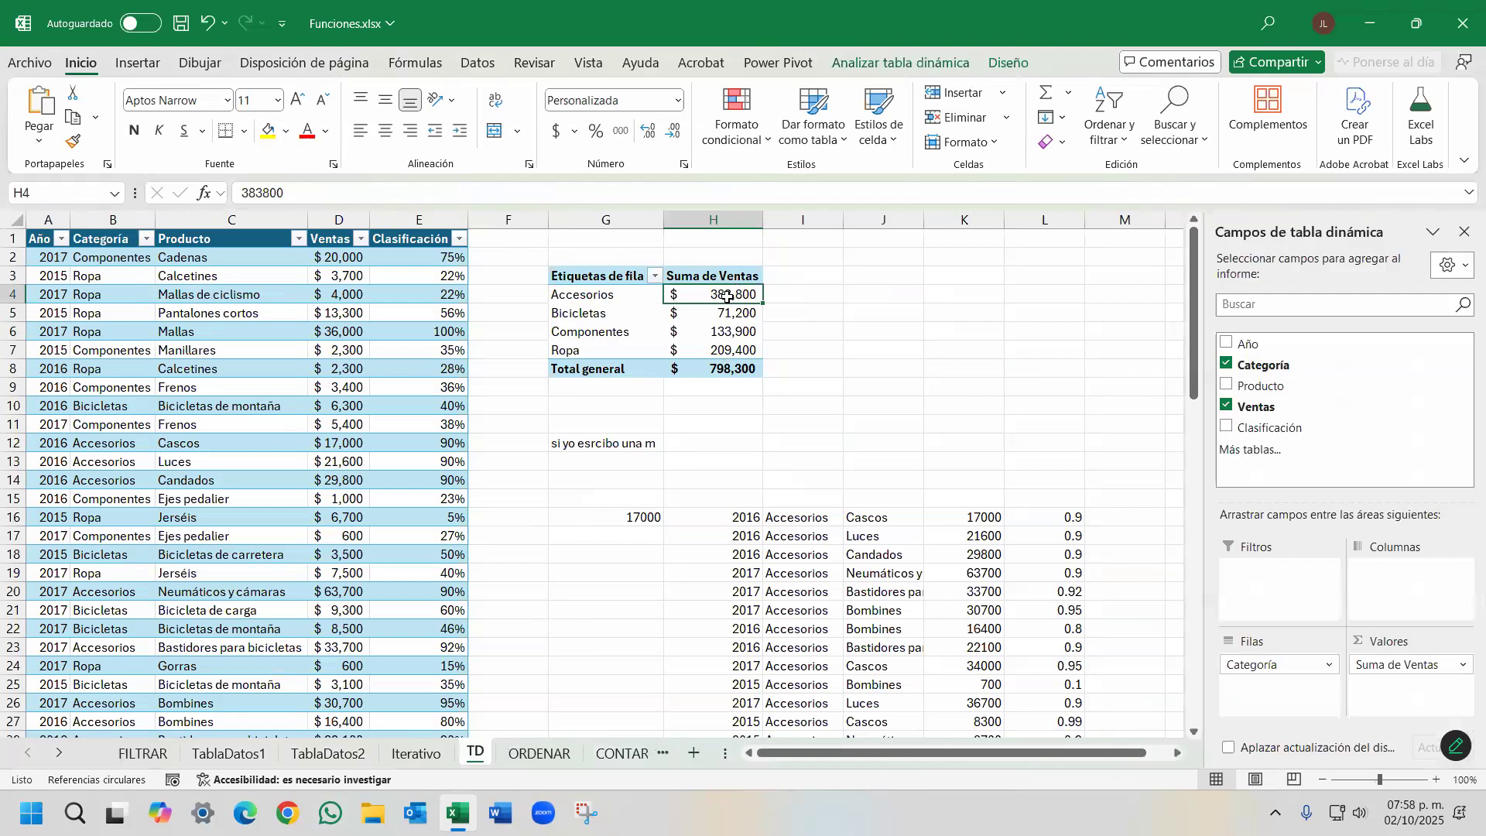
# Start a formula in J4 referencing pivot cell H4, examine the IMPORTARDATOSDINAMICOS function it generates, and cancel the entry.
pyautogui.click(905, 294)
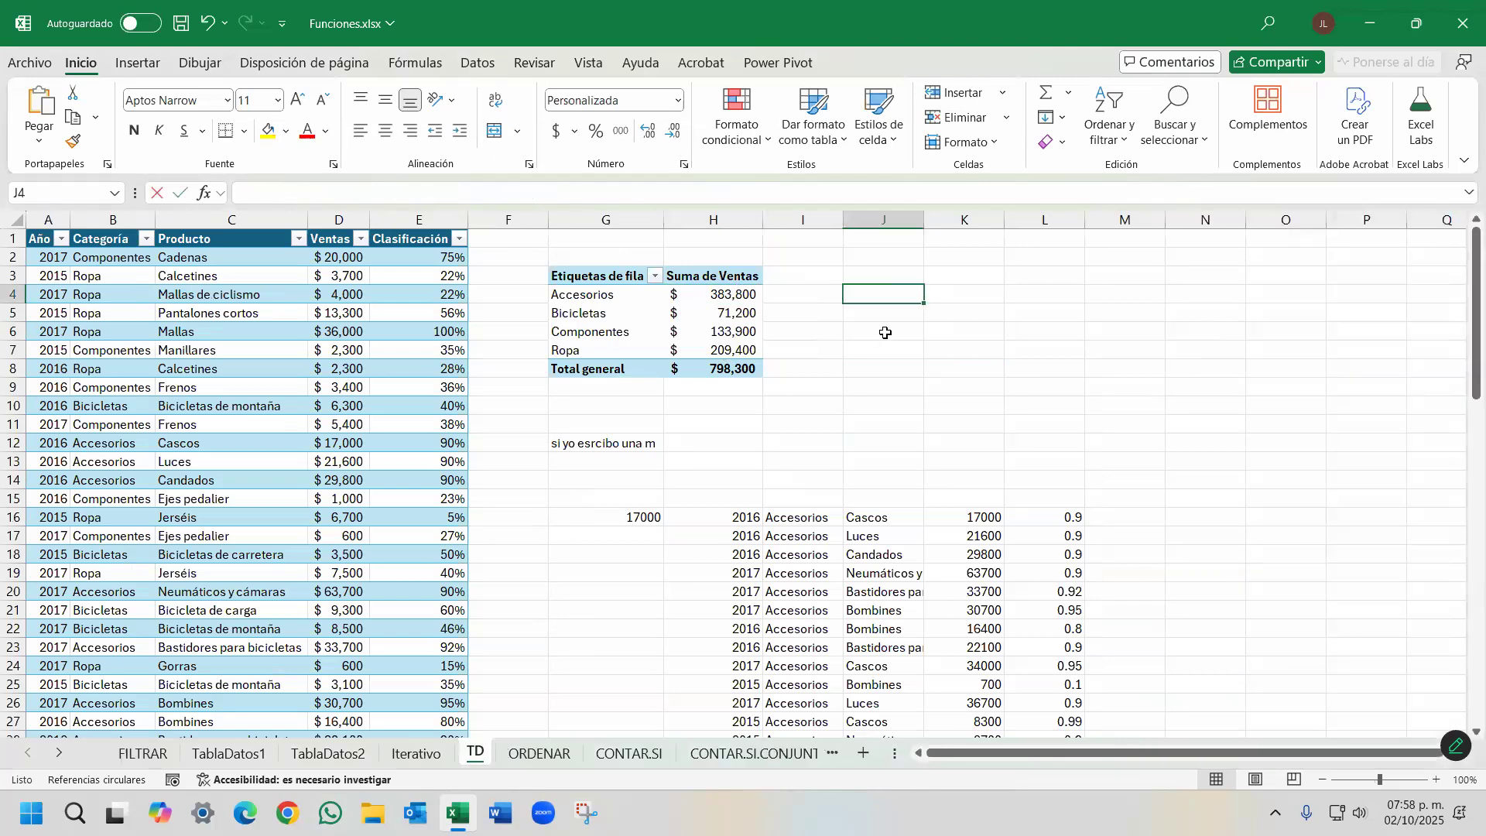
pyautogui.write('=')
pyautogui.click(731, 294)
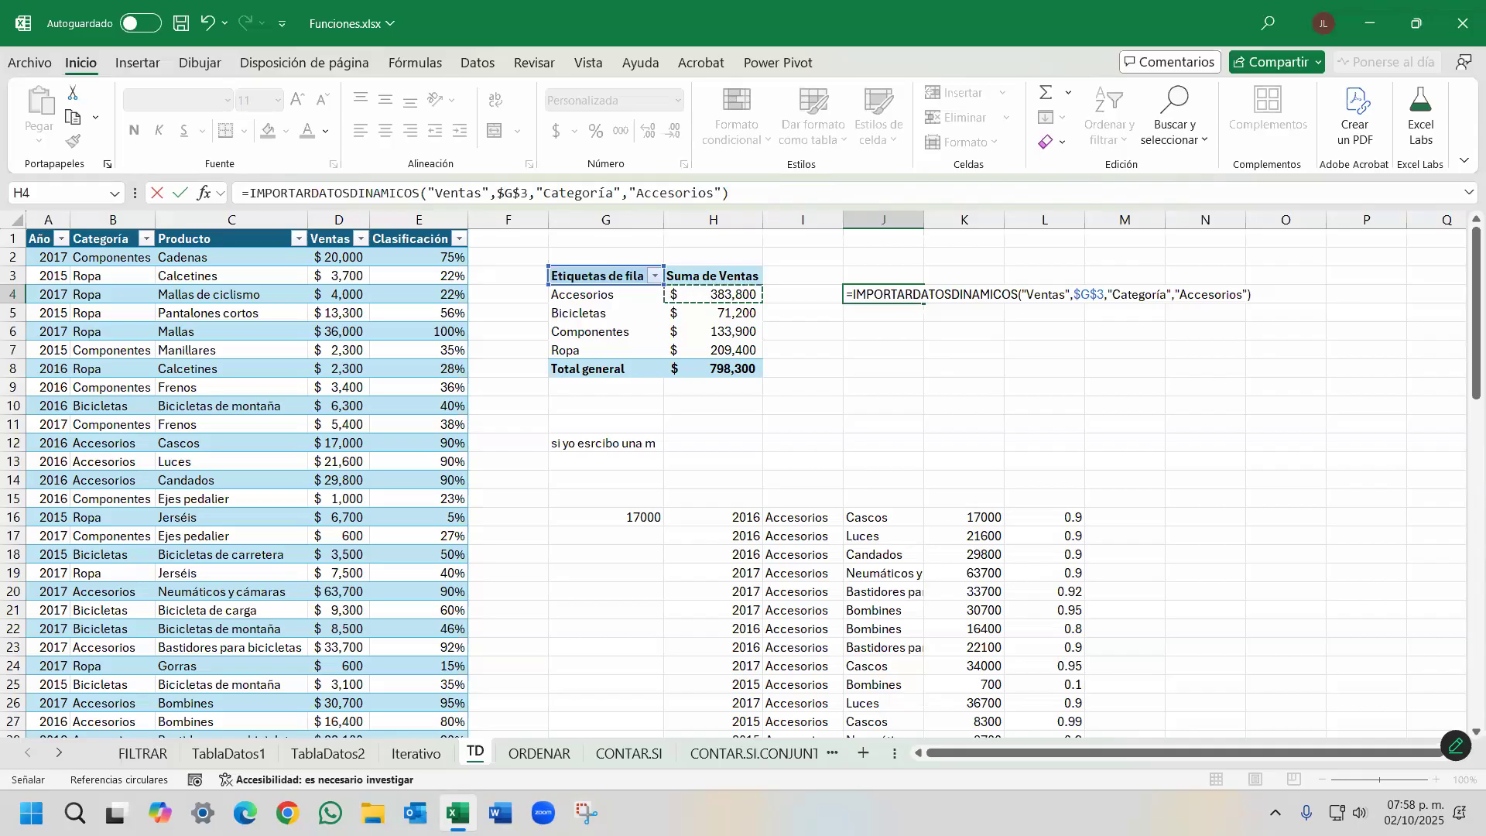
pyautogui.moveTo(1051, 287)
pyautogui.mouseDown()
pyautogui.moveTo(1061, 257)
pyautogui.moveTo(1101, 261)
pyautogui.mouseUp()
pyautogui.moveTo(544, 288); pyautogui.dragTo(768, 307)
pyautogui.press('Escape')
pyautogui.press('Escape')
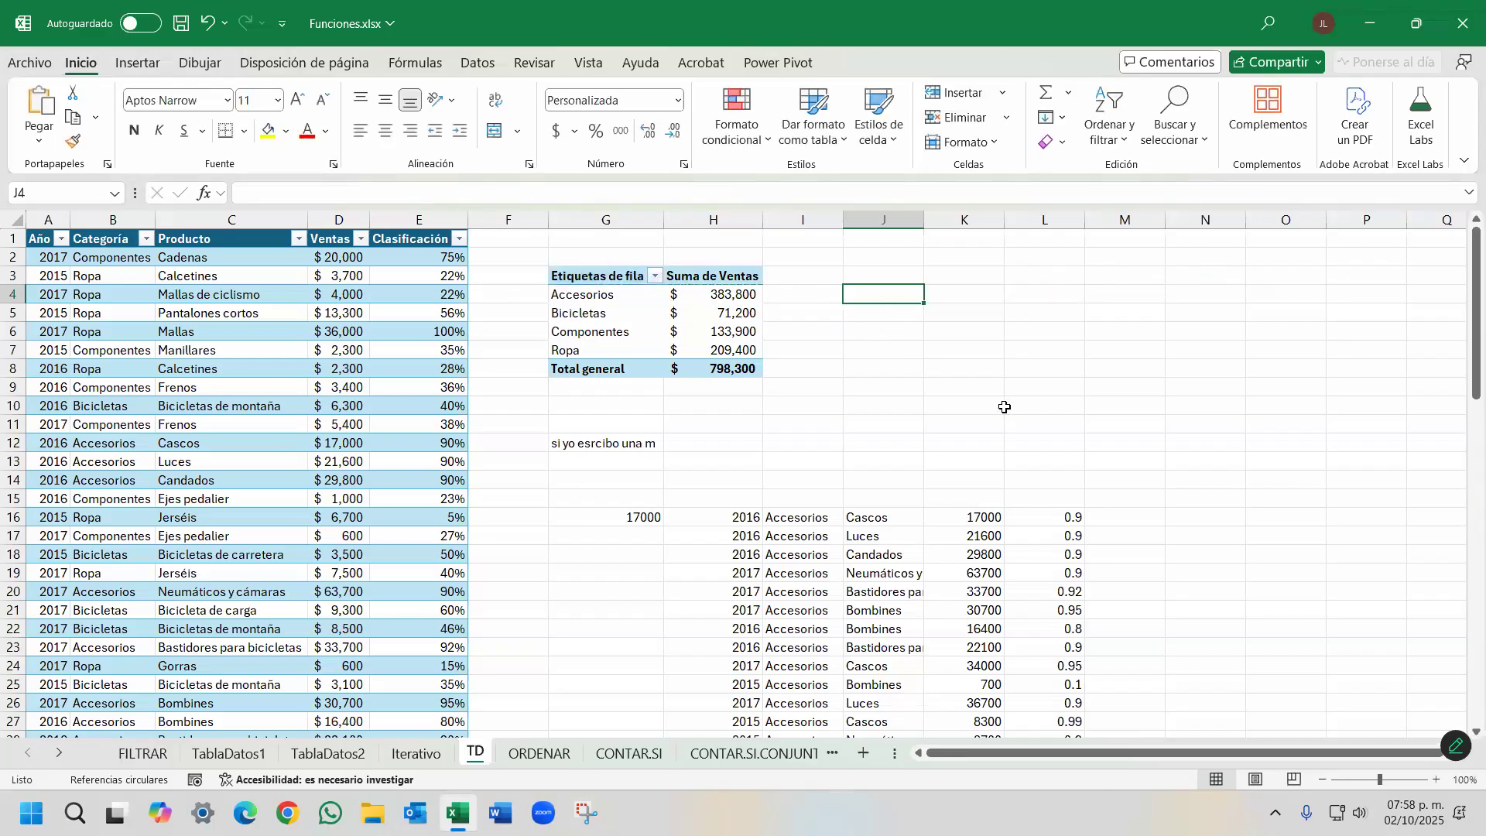
# Enter a formula in J4 that references the pivot table's Accesorios value in H4, and fill it down to J7.
pyautogui.write('=')
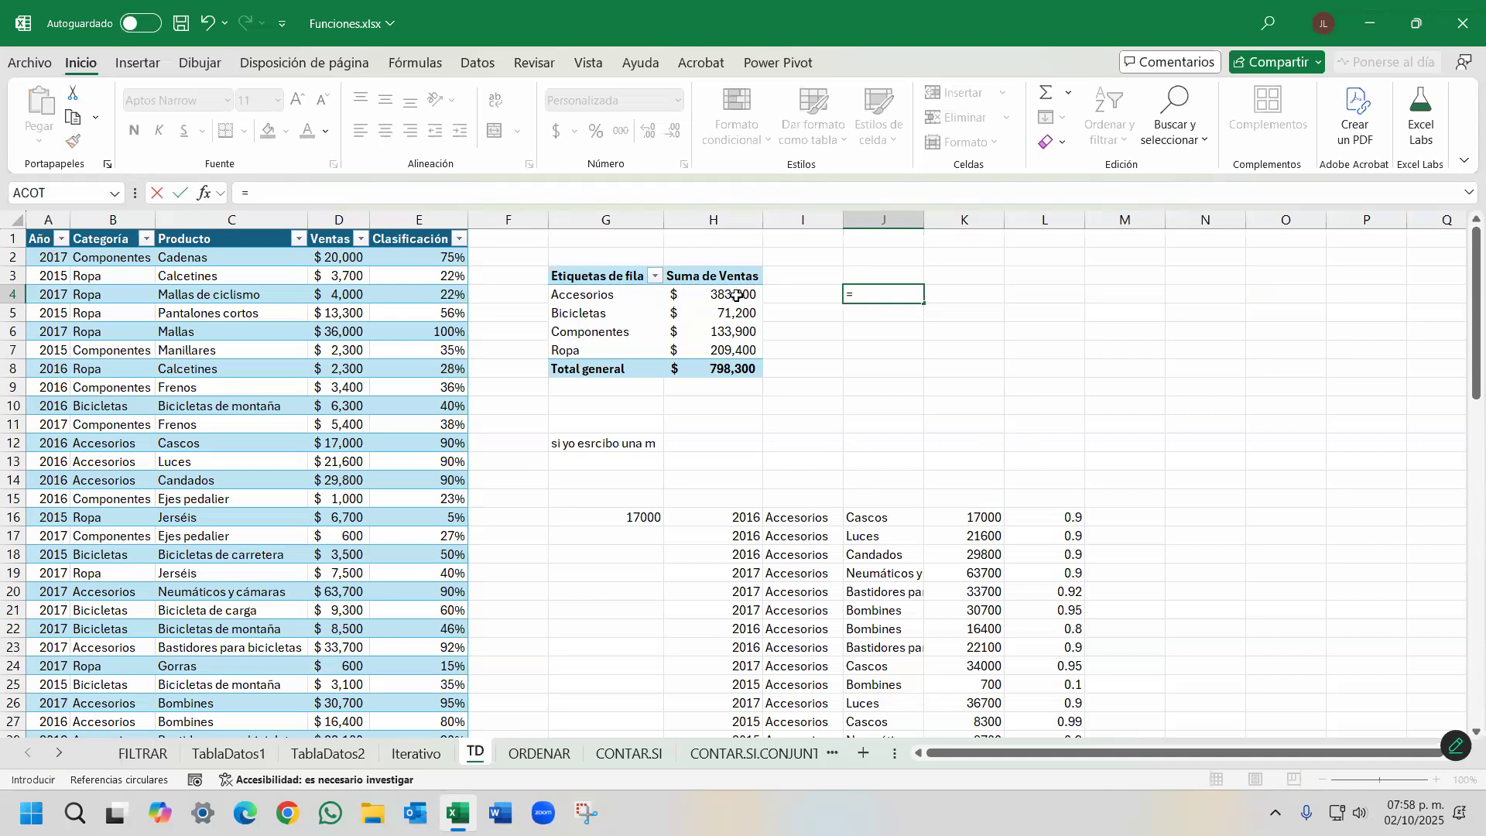
pyautogui.click(736, 295)
pyautogui.press('Return')
pyautogui.press('Up')
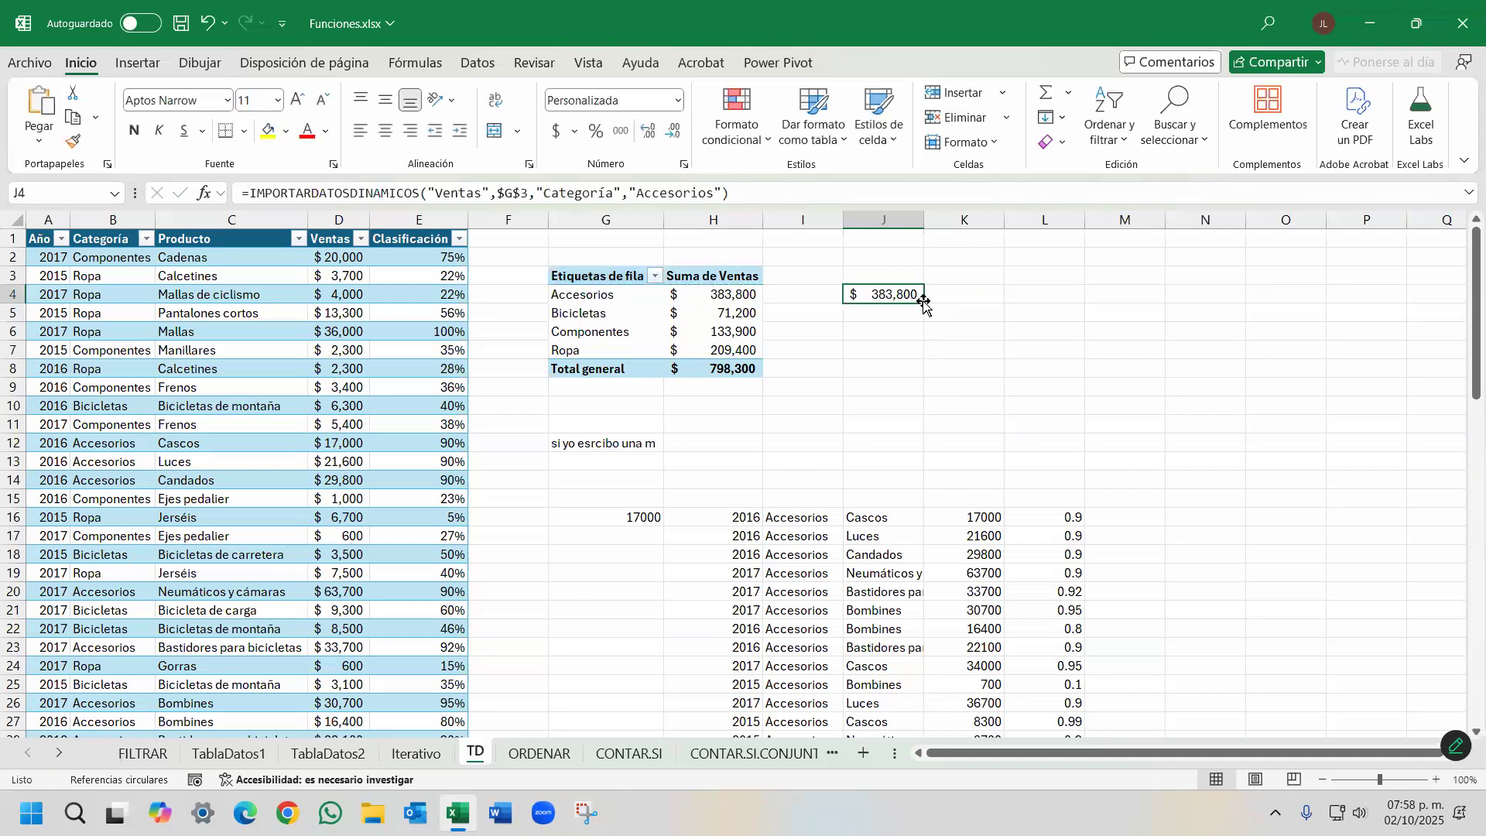
pyautogui.moveTo(923, 303); pyautogui.dragTo(925, 356)
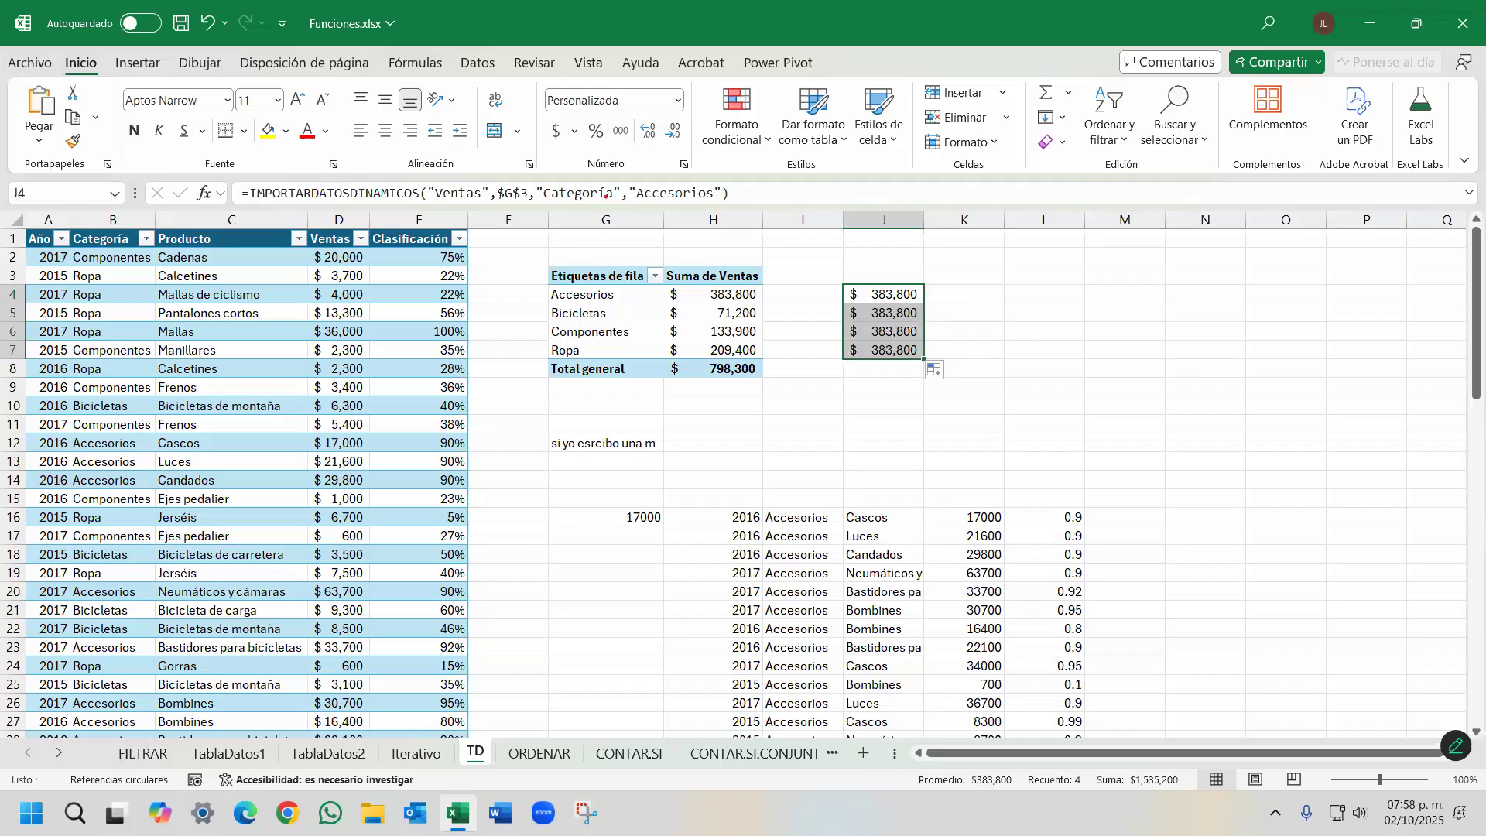
# Examine the camp_datos and tabla_dinámica arguments of the J4 formula and the pivot table range G3:H8 they refer to.
pyautogui.moveTo(676, 186); pyautogui.dragTo(678, 173)
pyautogui.doubleClick(889, 294)
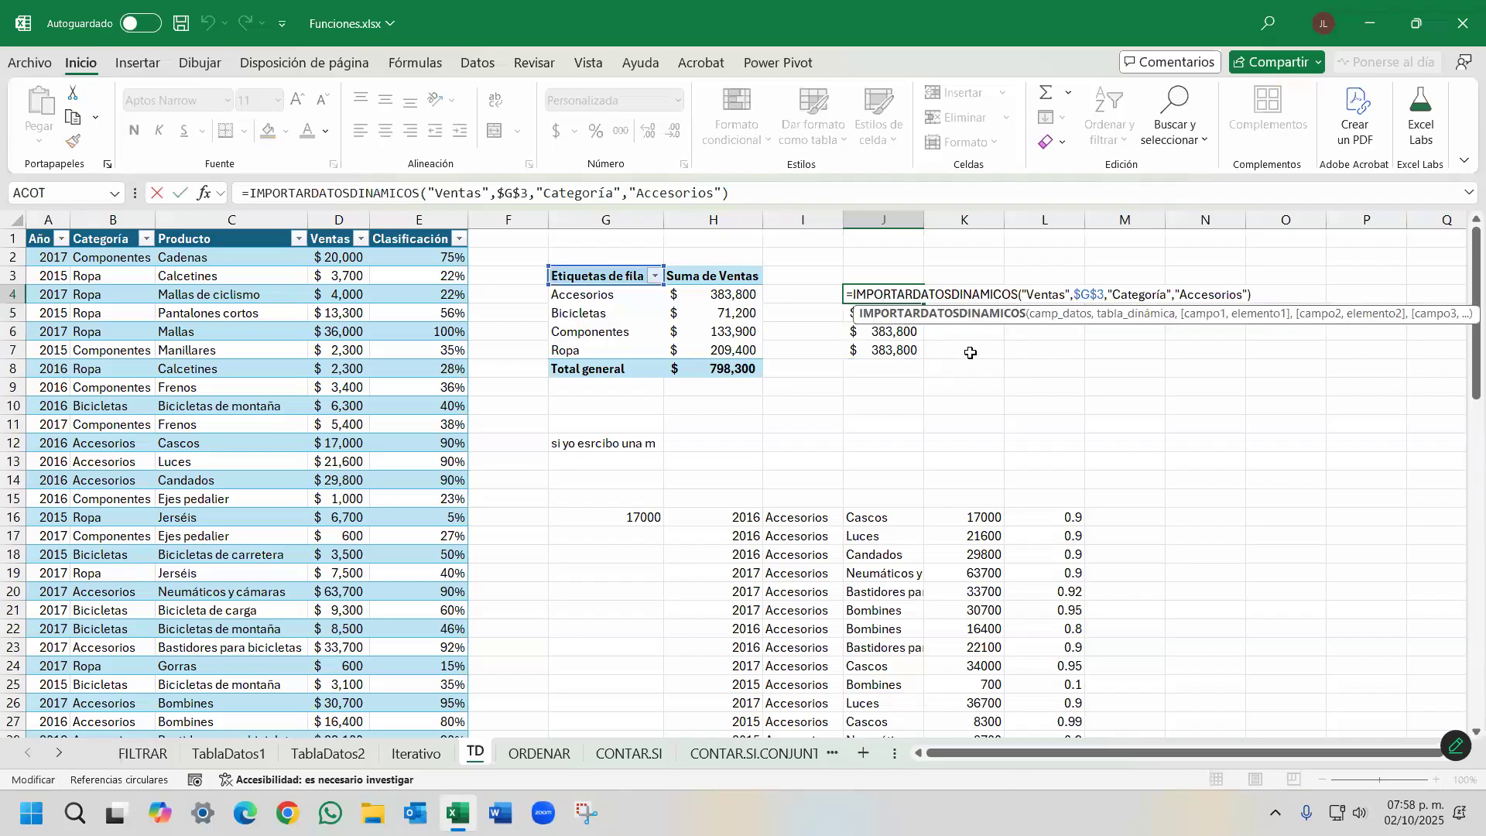
pyautogui.click(1049, 317)
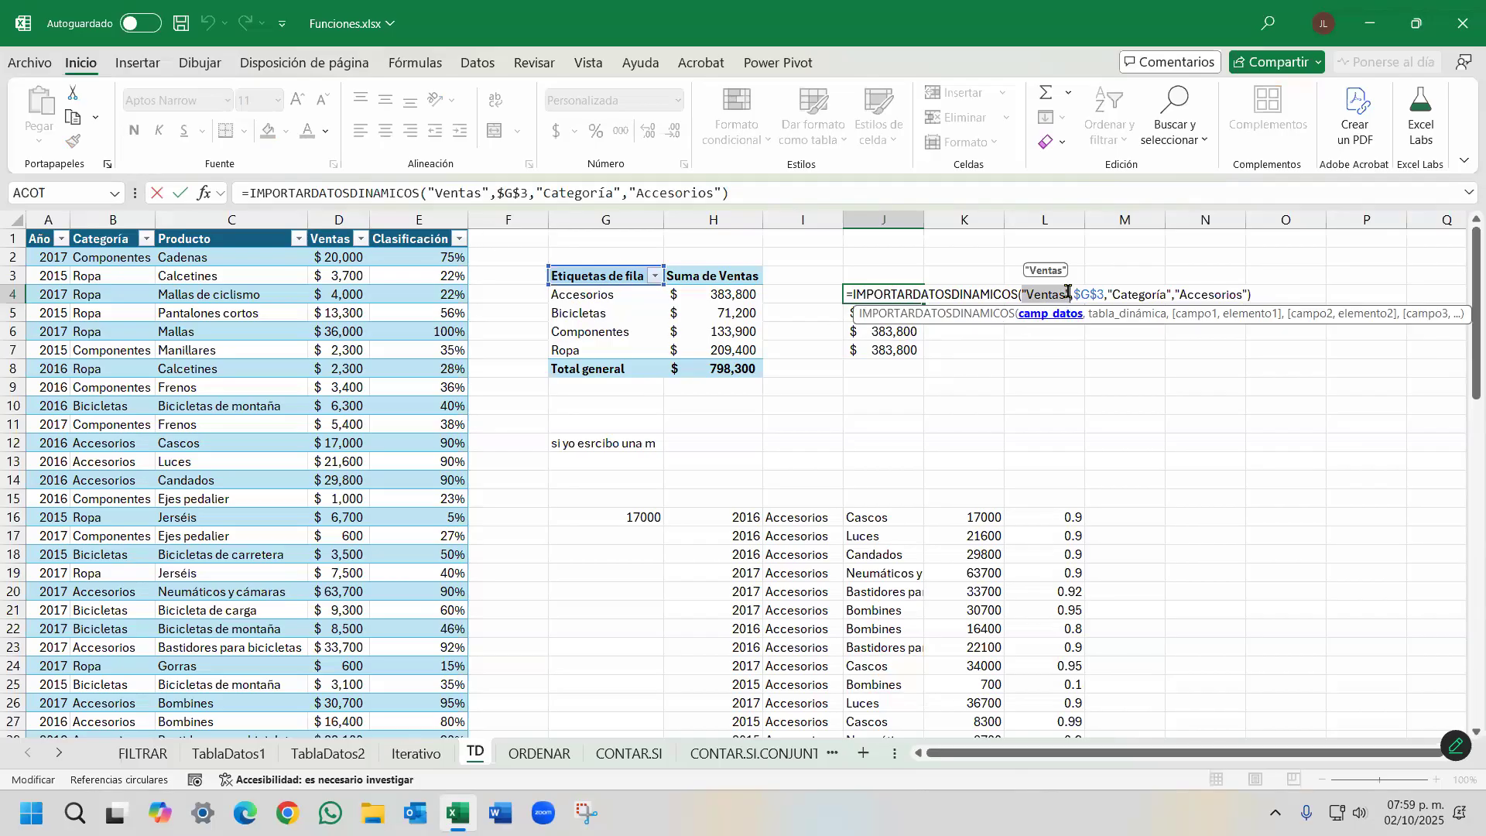
pyautogui.click(1136, 317)
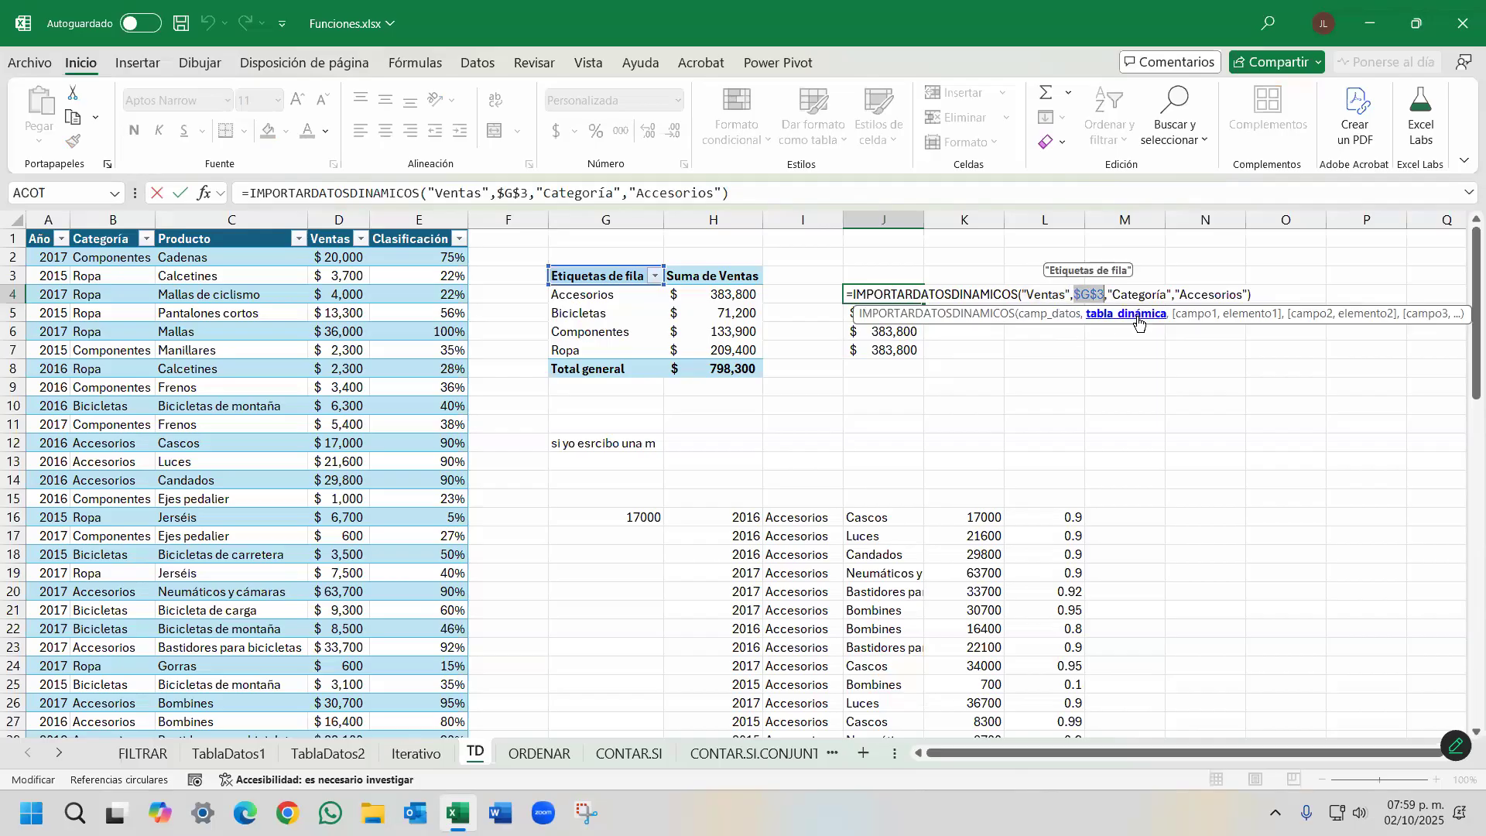
pyautogui.click(595, 276)
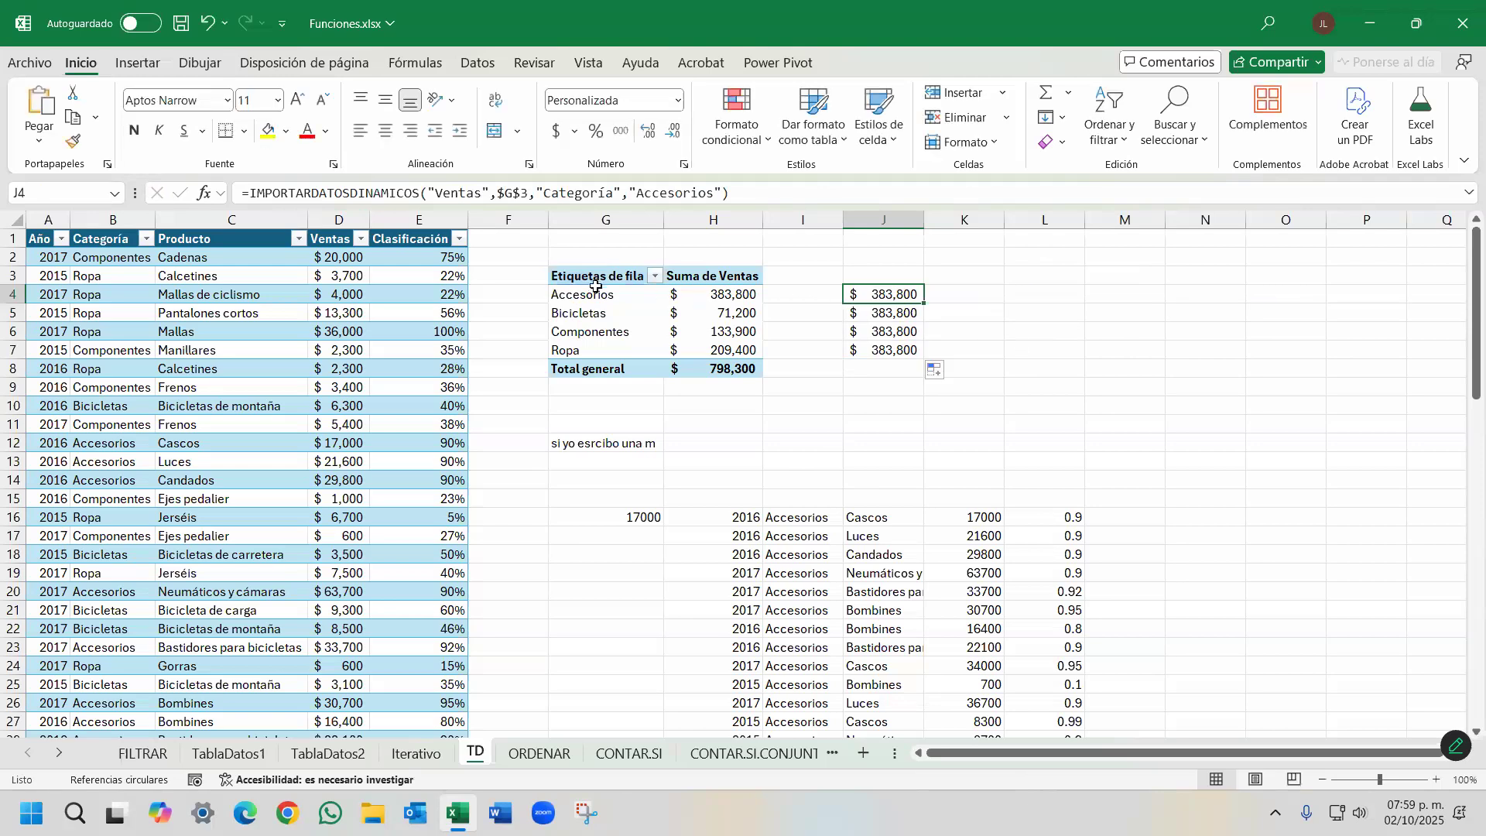
pyautogui.moveTo(592, 276); pyautogui.dragTo(715, 361)
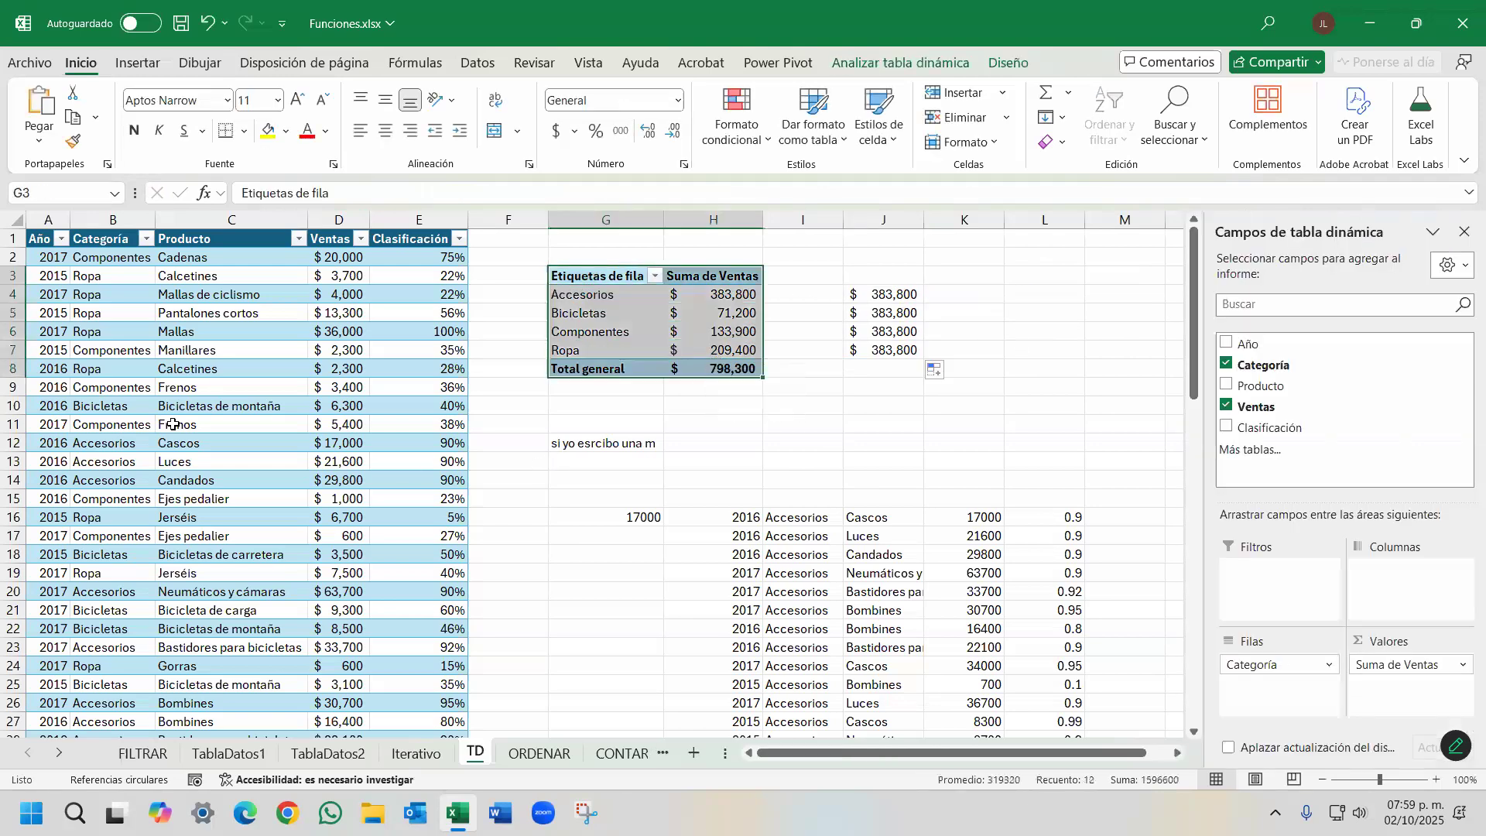
# Insert a pivot table from Tabla2 in the existing TD sheet at G56 and check the area it occupies.
pyautogui.click(117, 279)
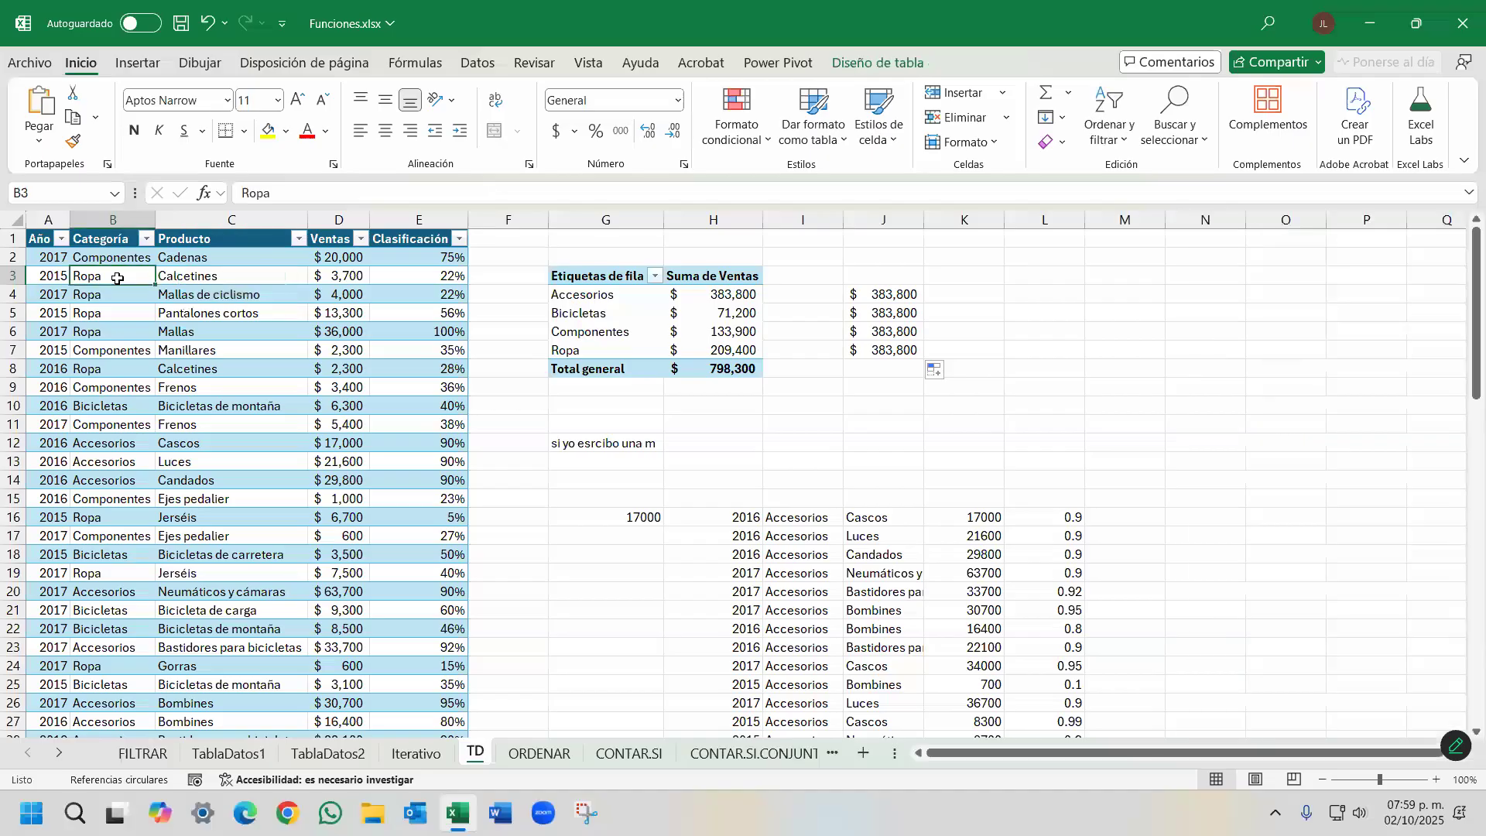
pyautogui.click(138, 63)
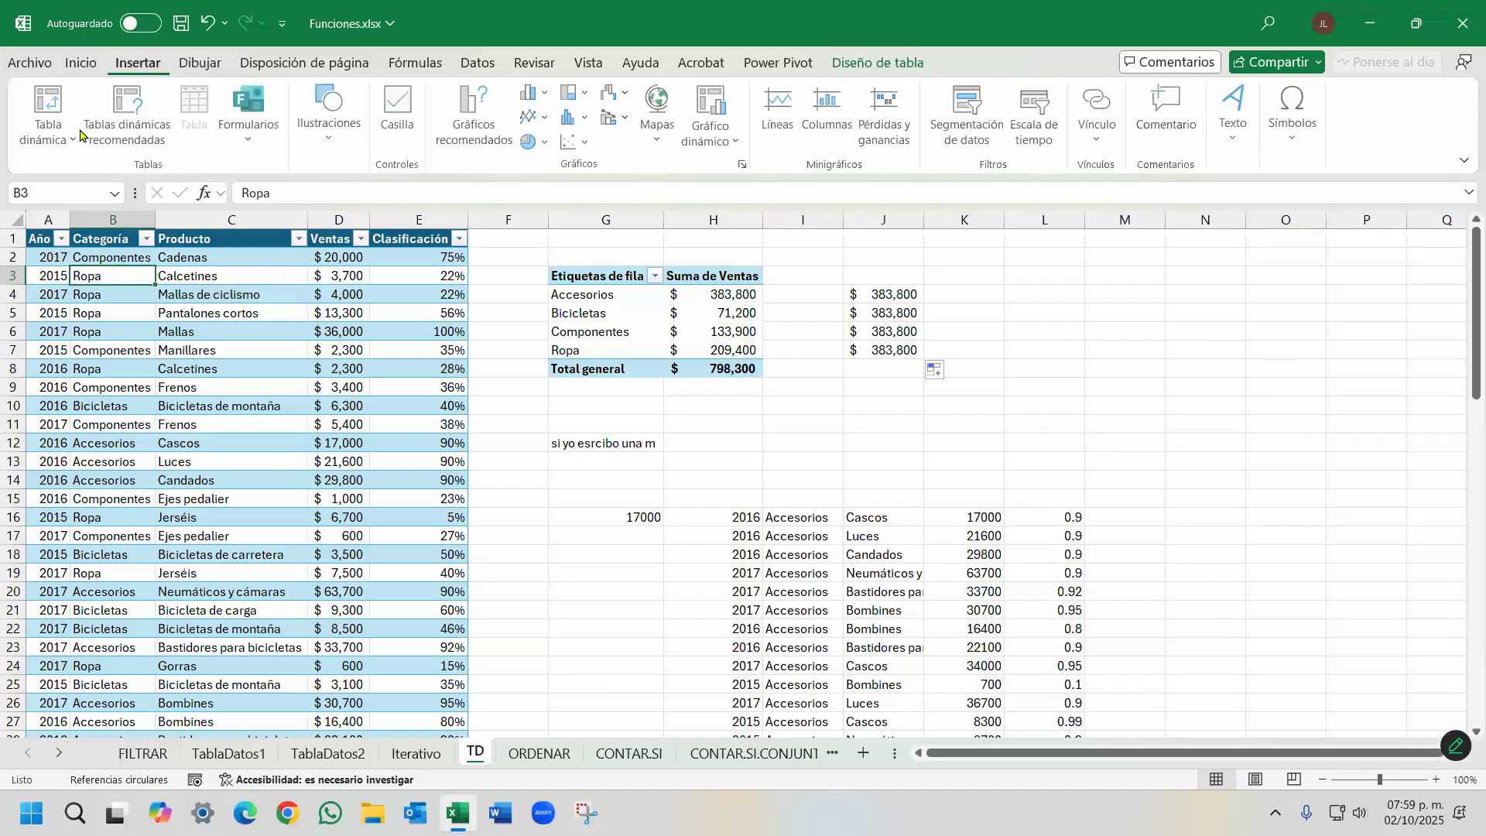
pyautogui.click(50, 109)
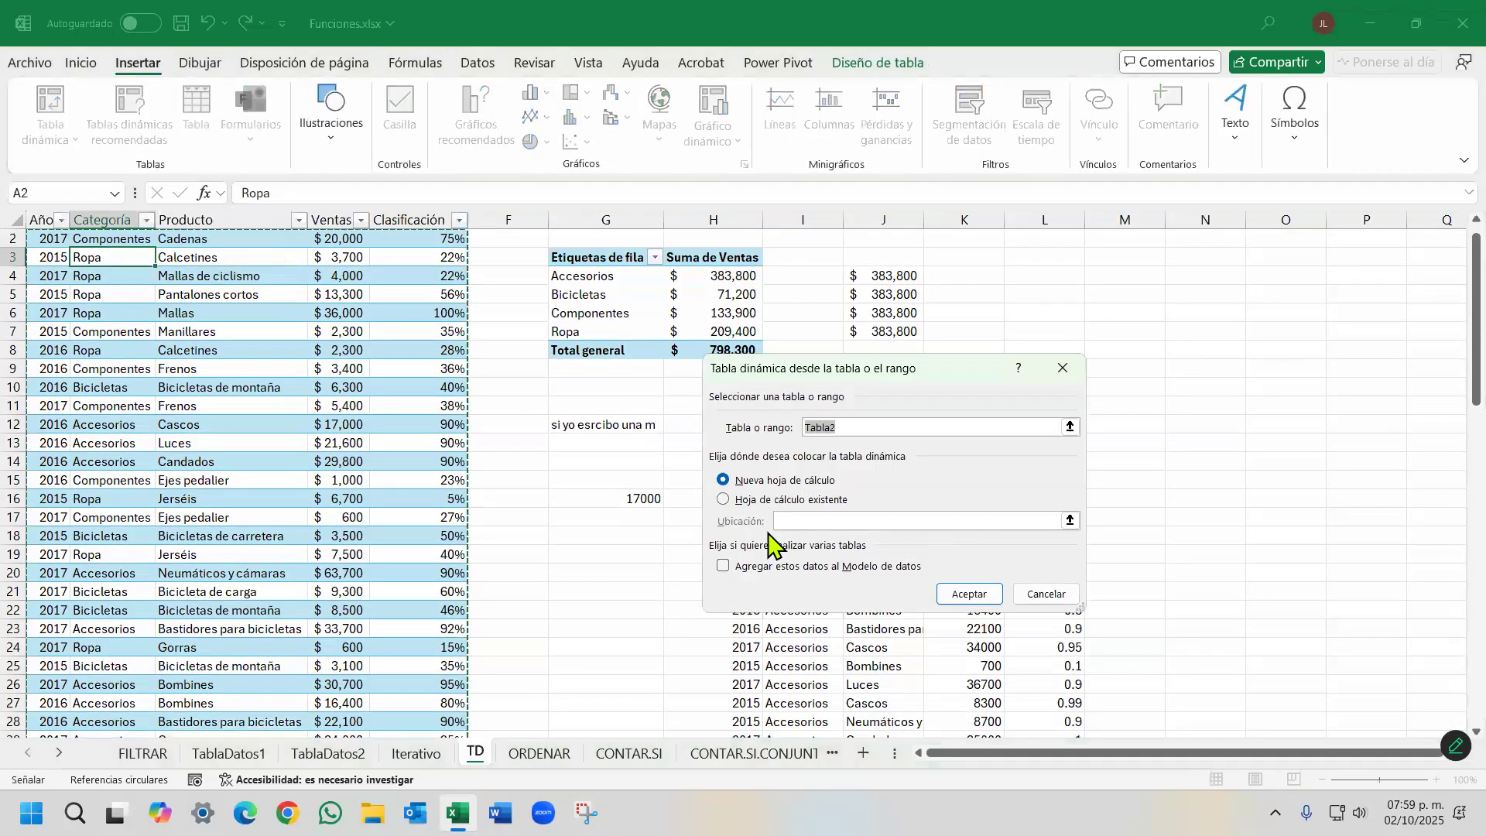
pyautogui.click(734, 499)
pyautogui.click(1018, 521)
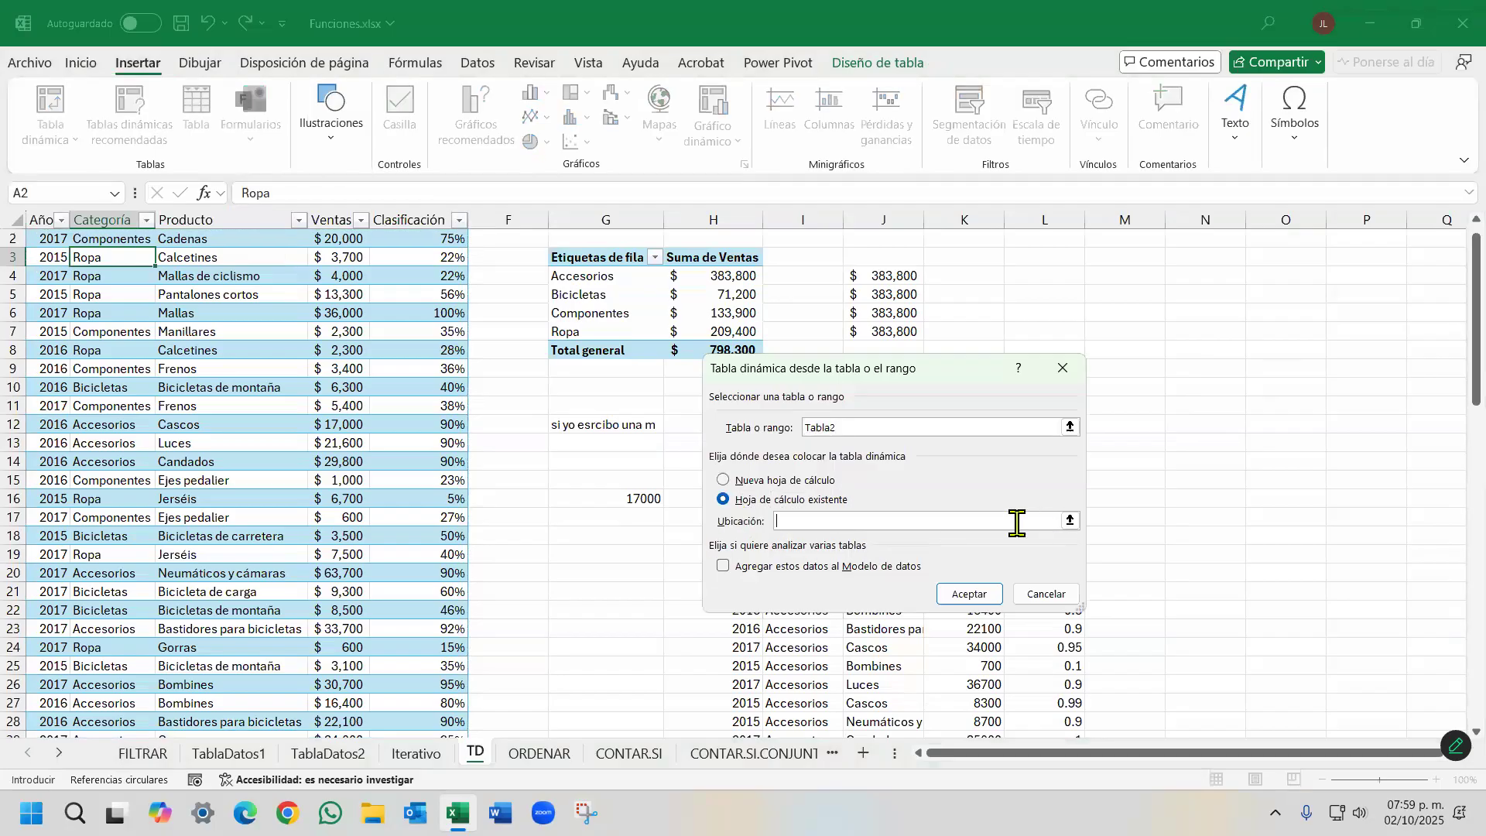
pyautogui.scroll(-9, 626, 580)
pyautogui.scroll(-4, 626, 581)
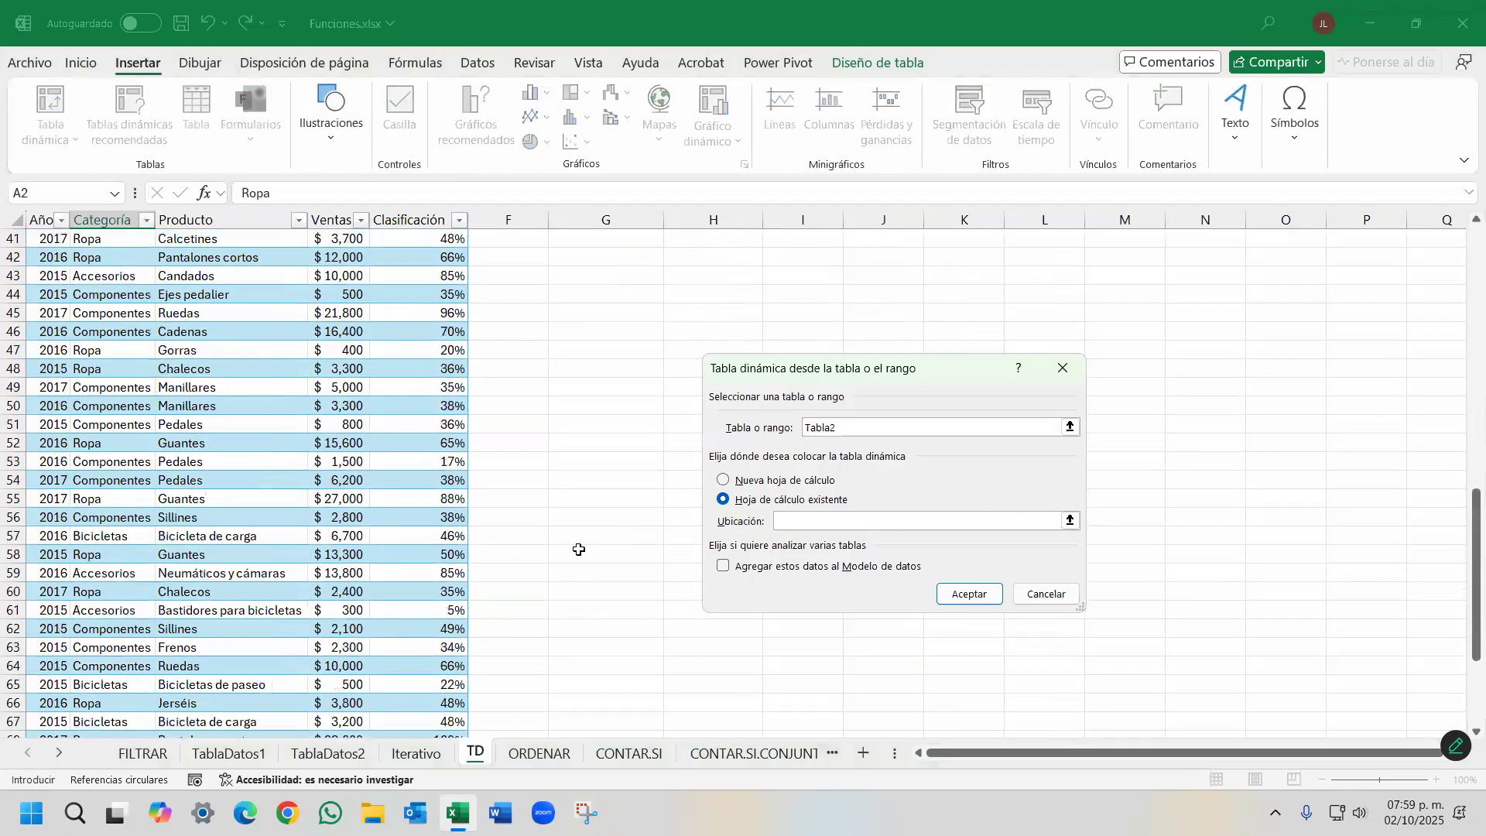
pyautogui.click(606, 517)
pyautogui.click(948, 594)
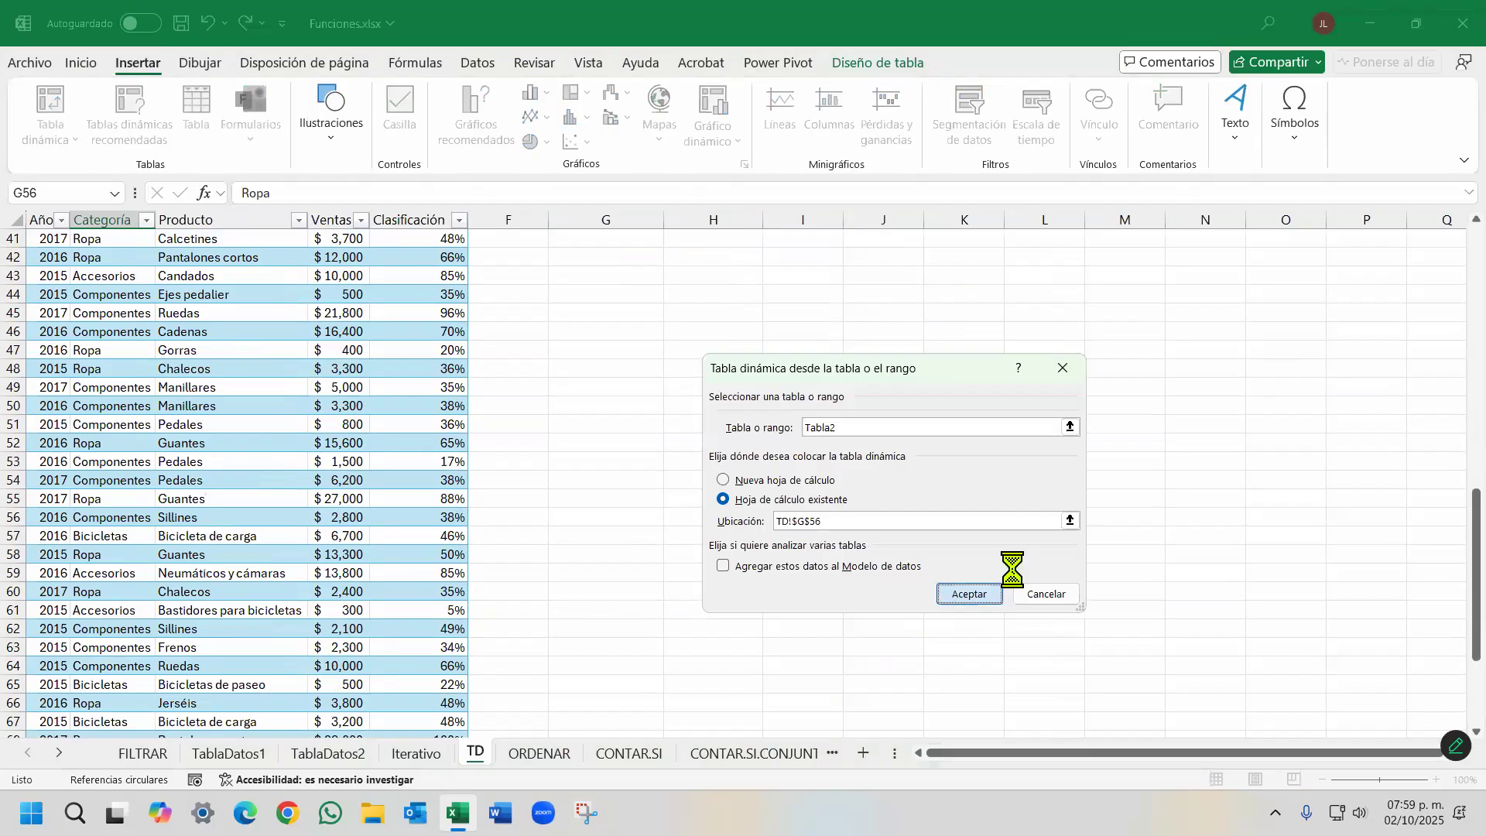
pyautogui.scroll(-3, 1077, 541)
pyautogui.moveTo(617, 349)
pyautogui.mouseDown()
pyautogui.moveTo(740, 444)
pyautogui.moveTo(824, 678)
pyautogui.moveTo(825, 660)
pyautogui.mouseUp()
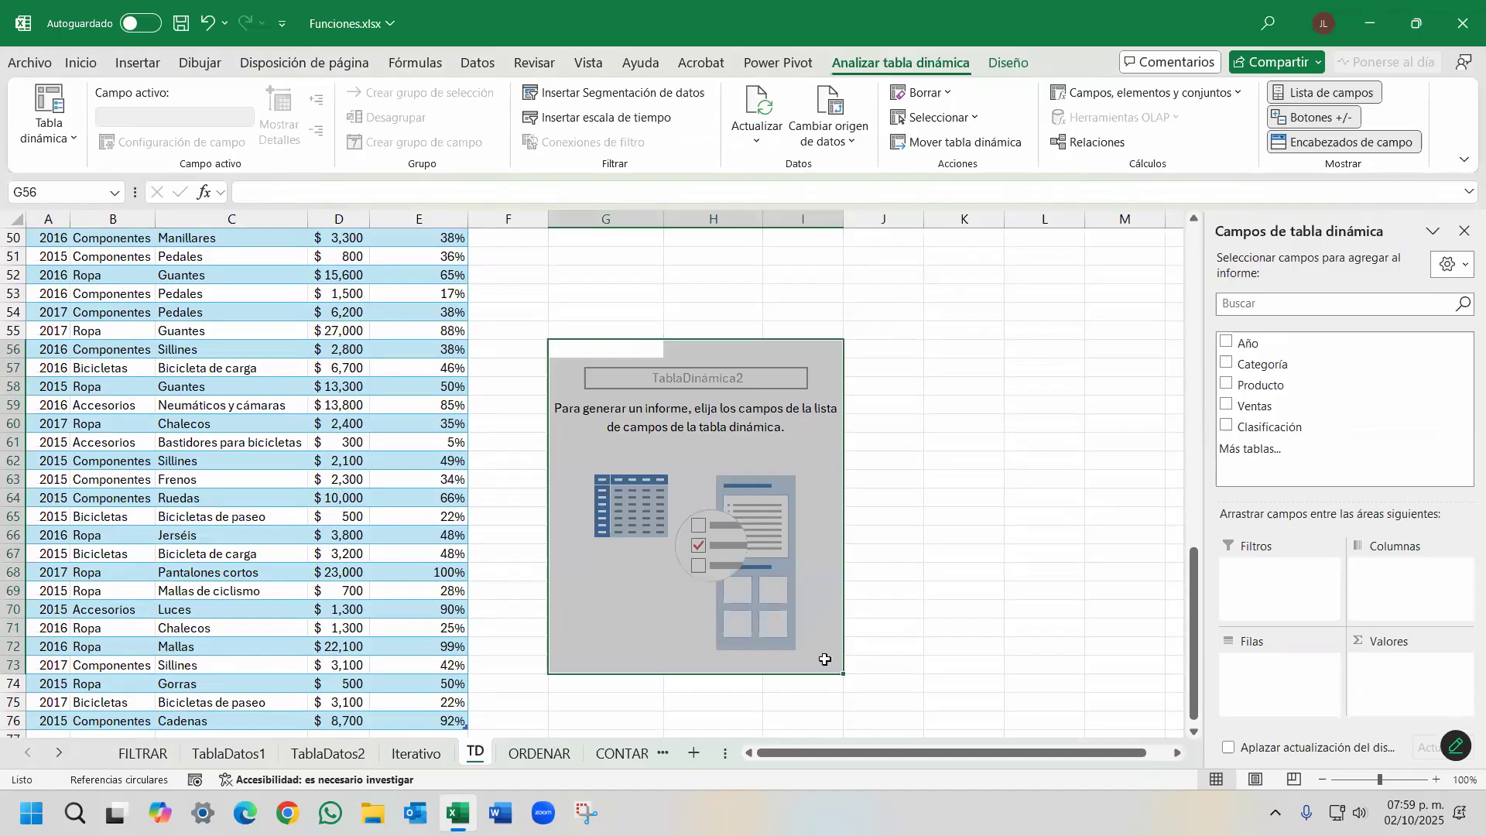
pyautogui.click(614, 352)
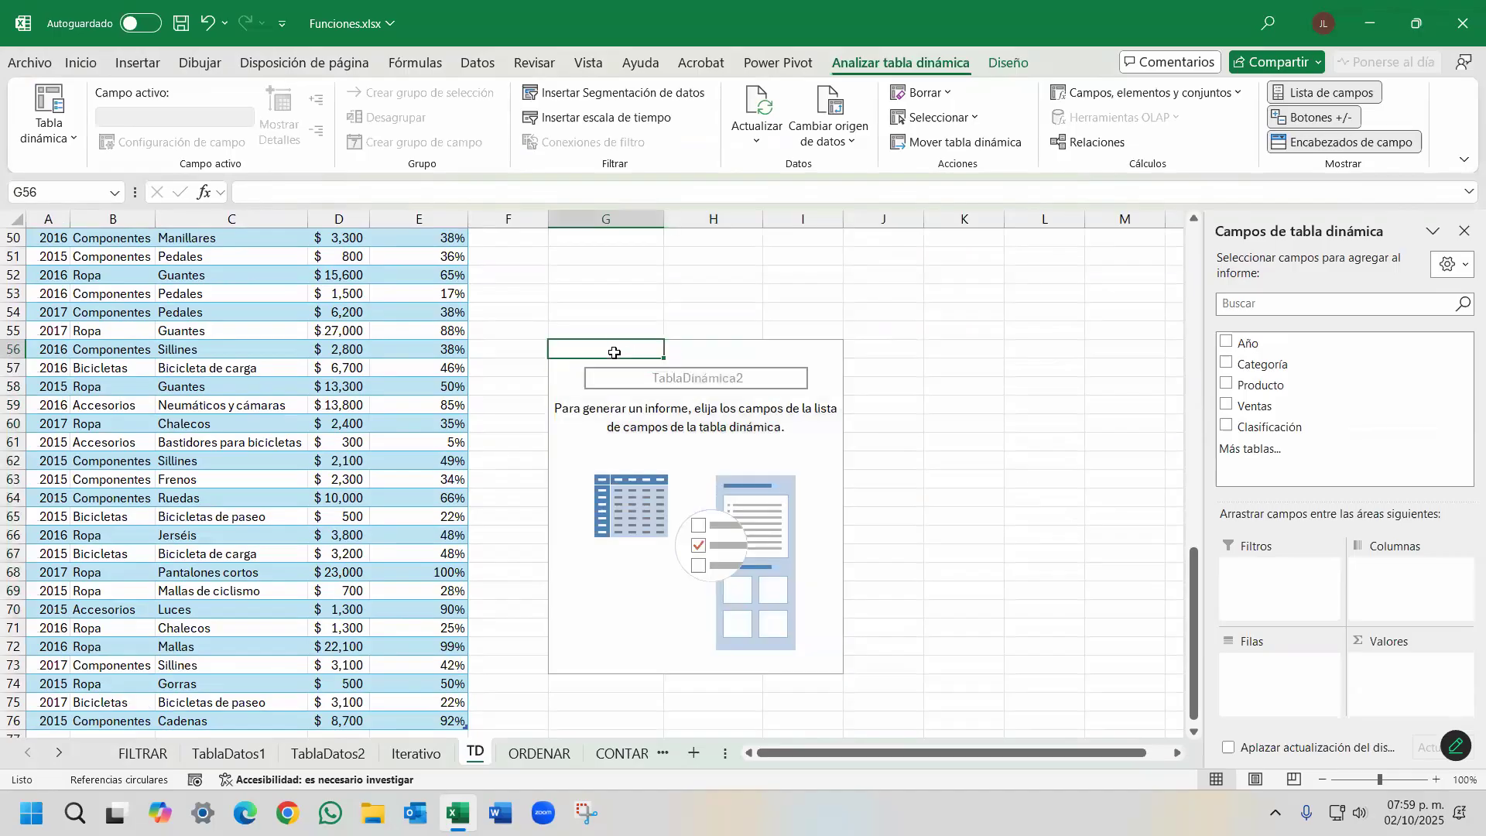
pyautogui.scroll(16, 613, 352)
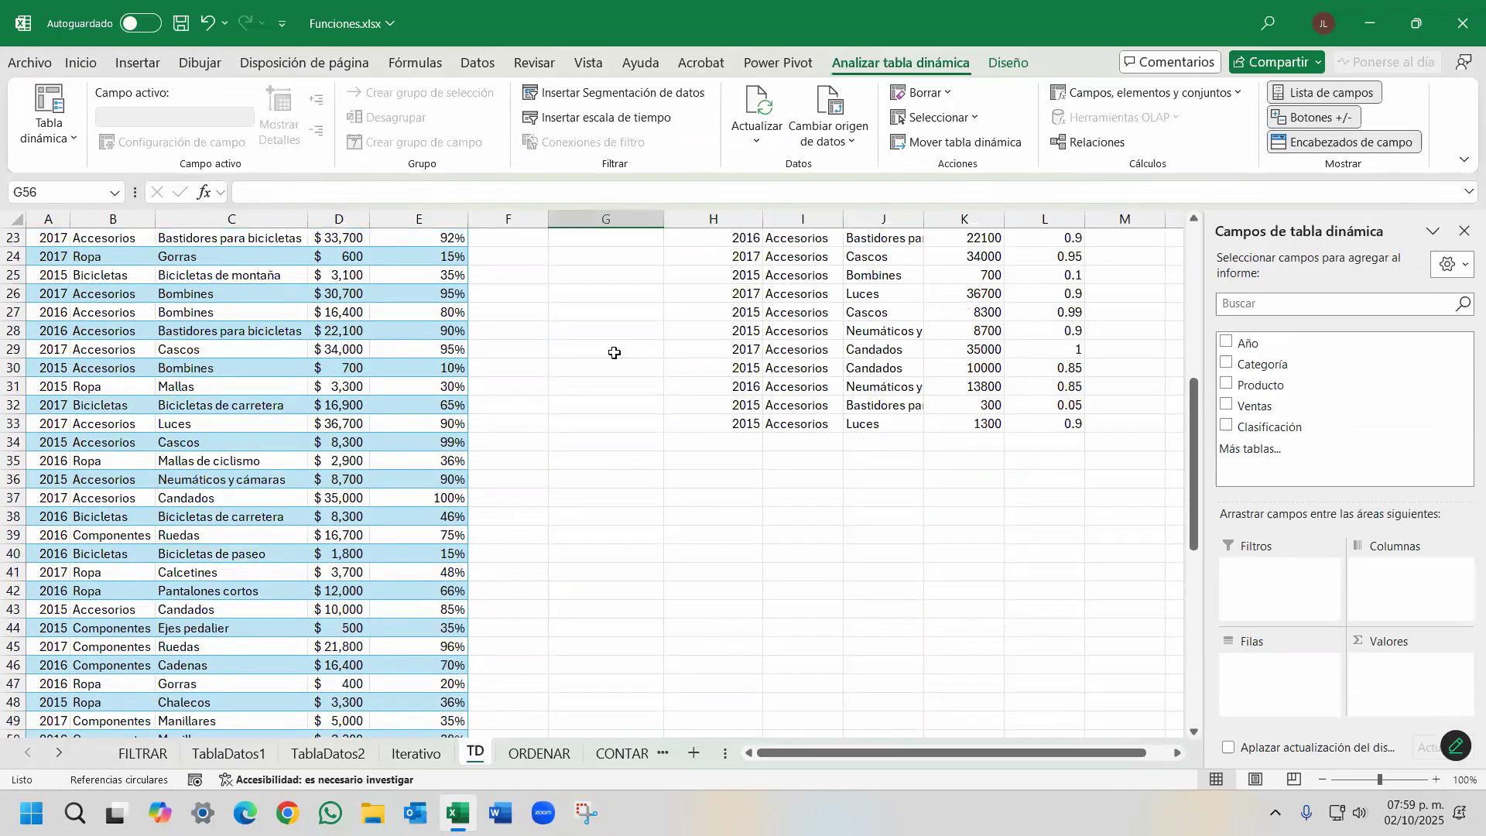
# Clear the contents of J5:J7, leaving only the formula in J4.
pyautogui.moveTo(898, 293); pyautogui.dragTo(906, 350)
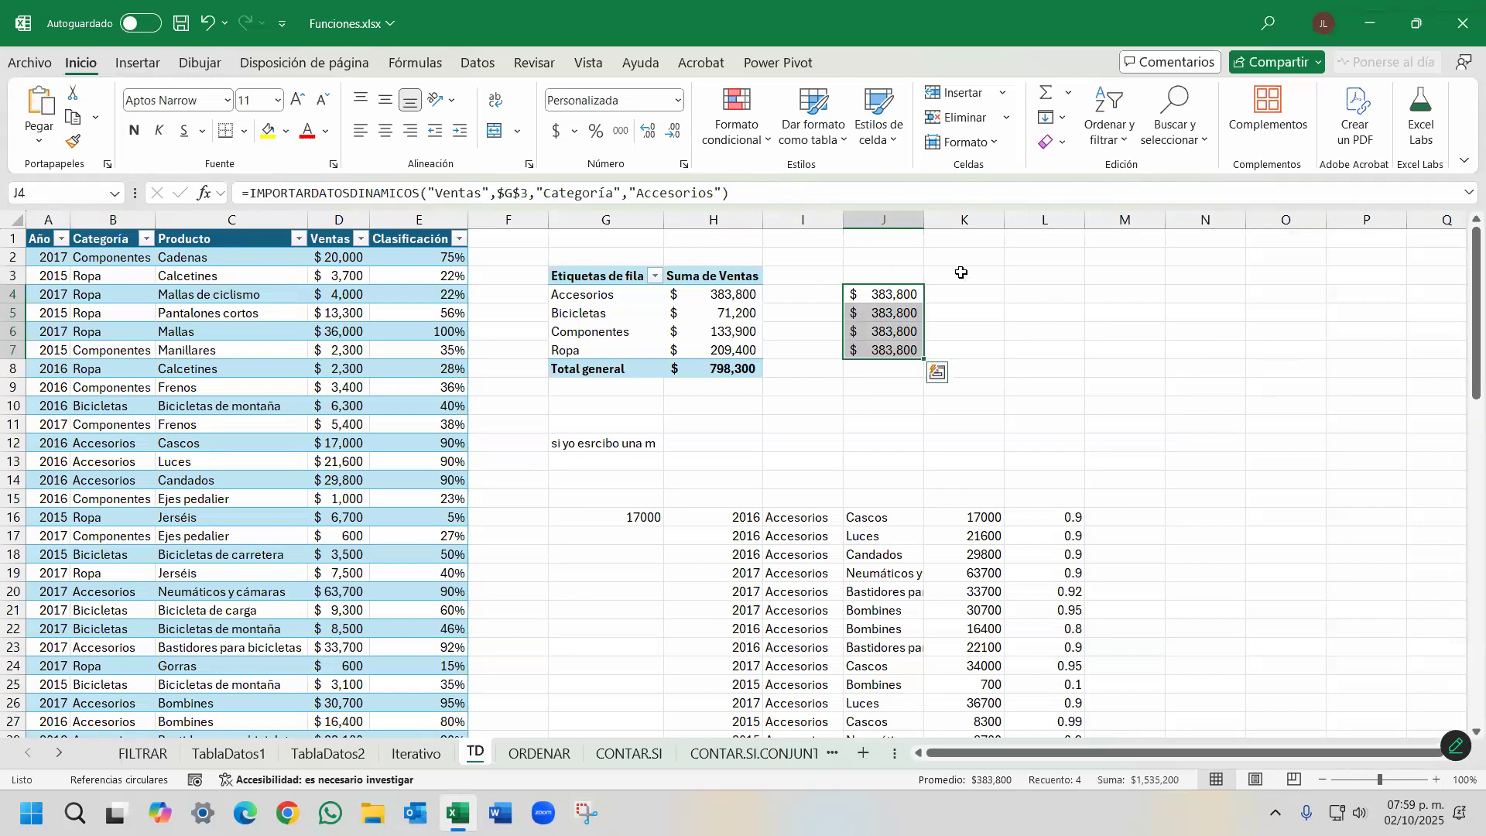
pyautogui.moveTo(898, 321); pyautogui.dragTo(907, 350)
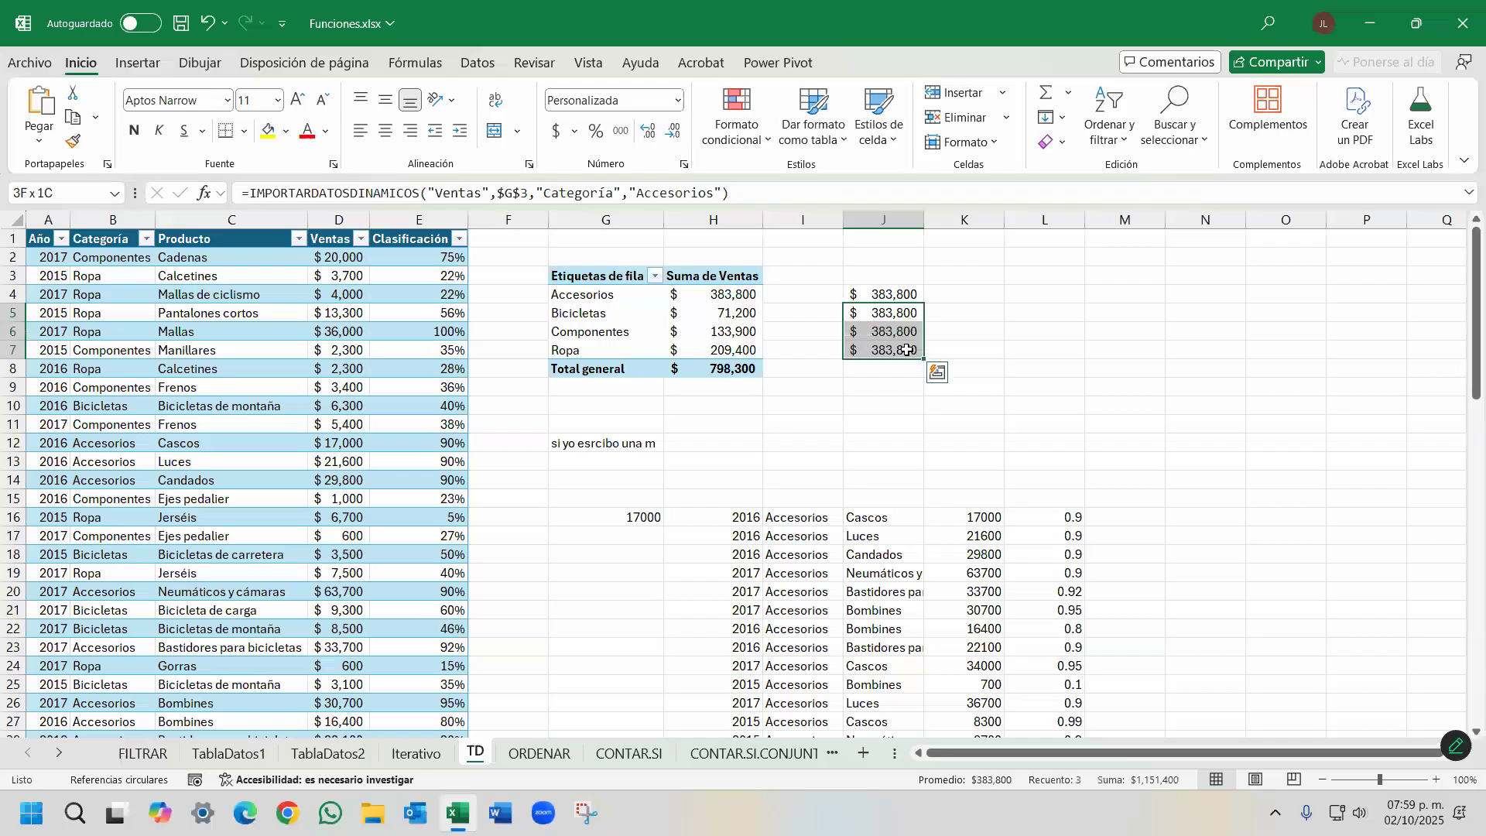
pyautogui.press('Delete')
pyautogui.press('Up')
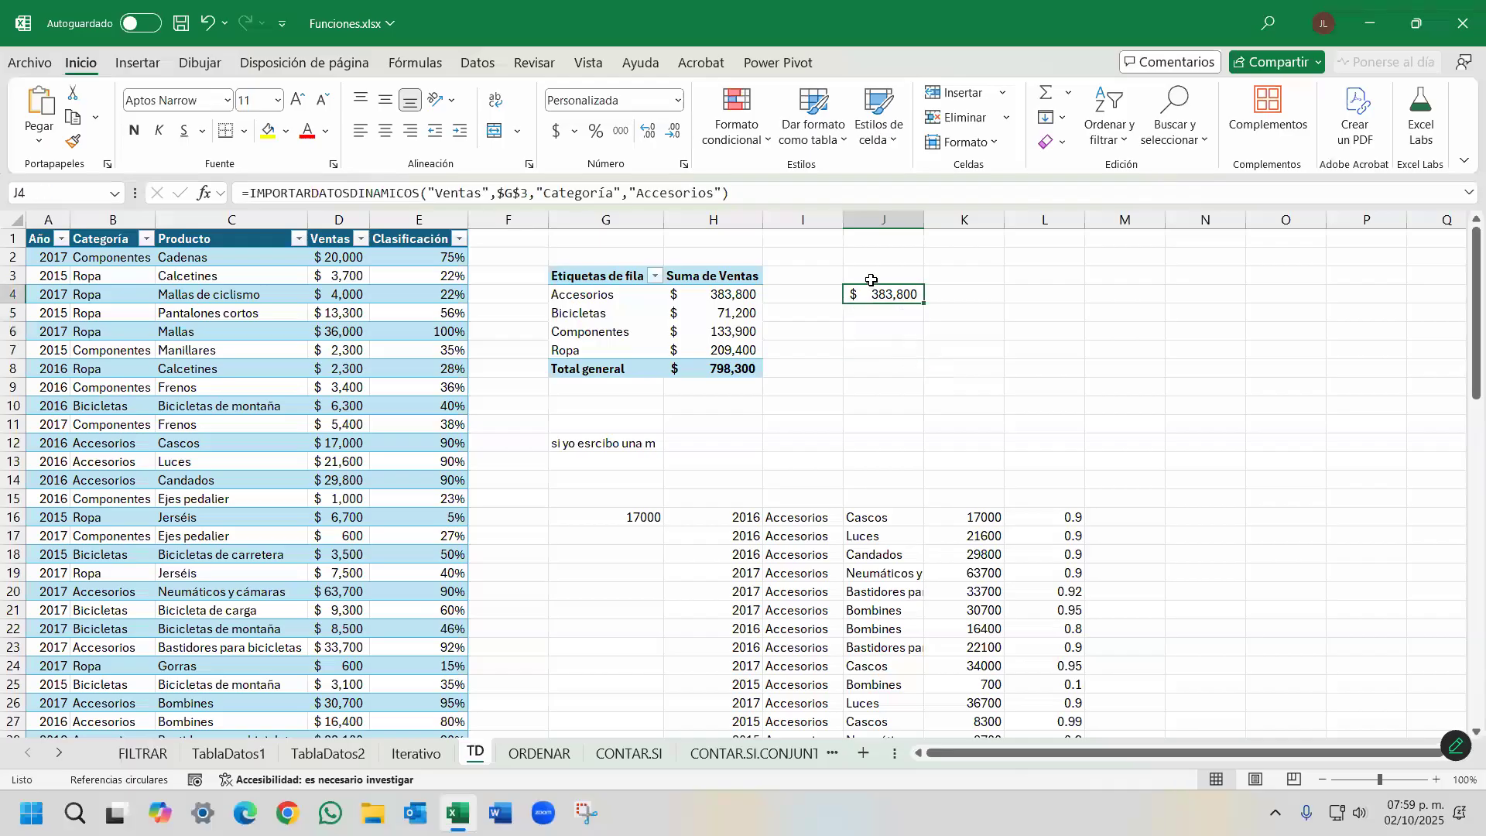
# In the J4 formula, replace the "Accesorios" item with the range G4:G7, converted to its constant array of category names.
pyautogui.doubleClick(886, 294)
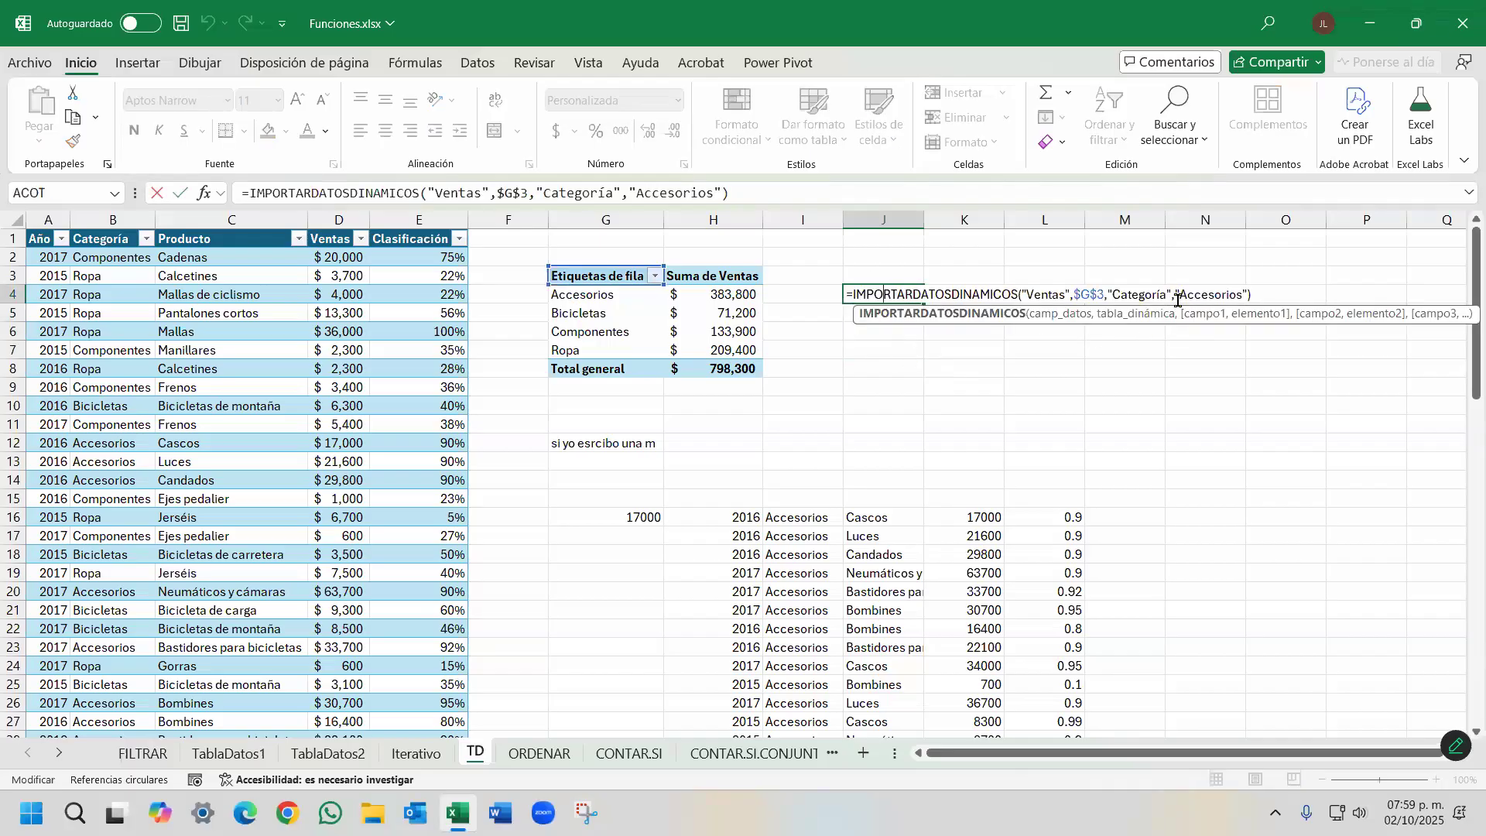
pyautogui.doubleClick(1196, 294)
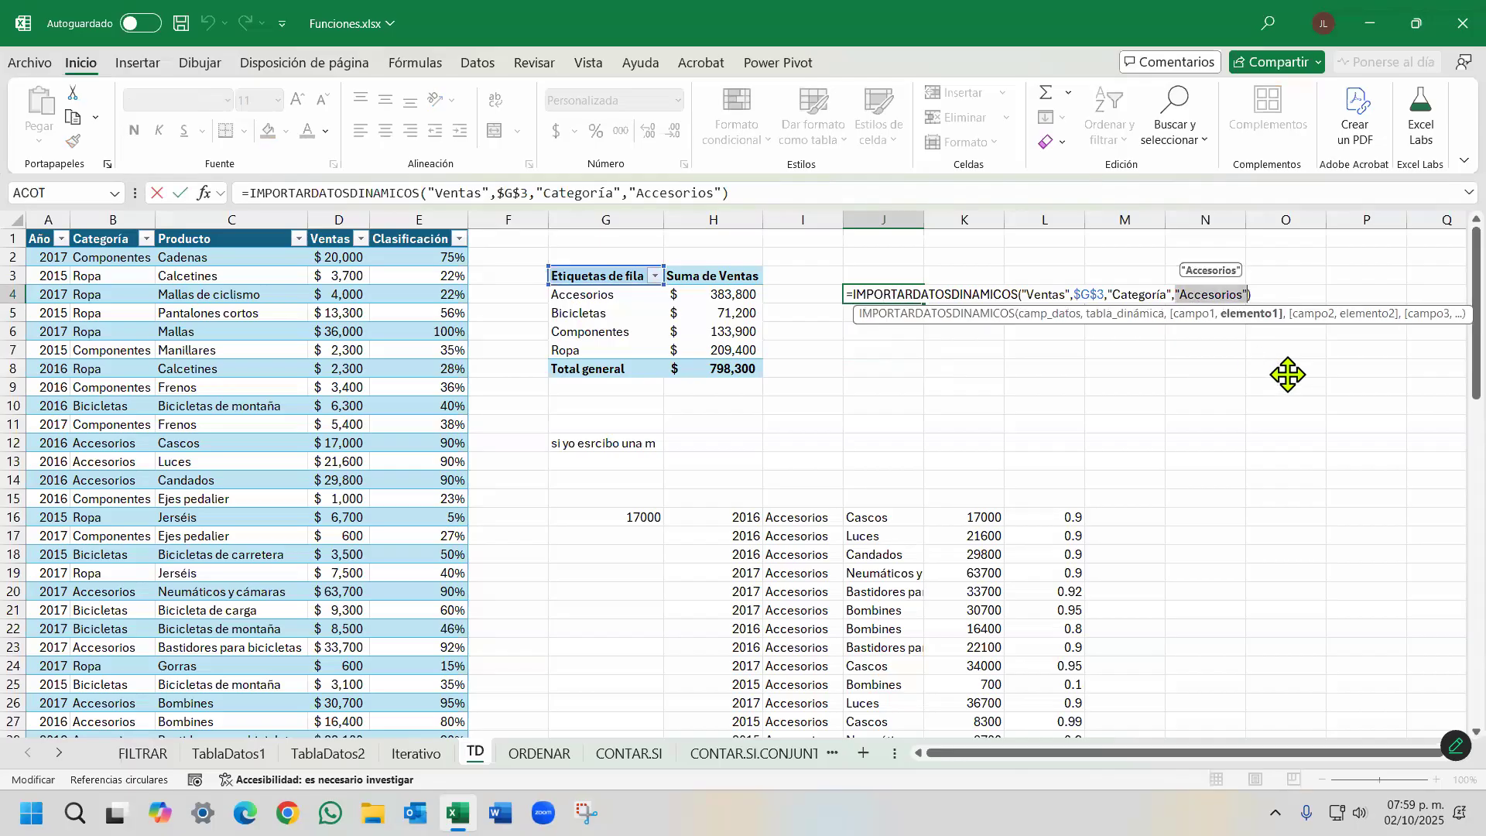
pyautogui.press('Delete')
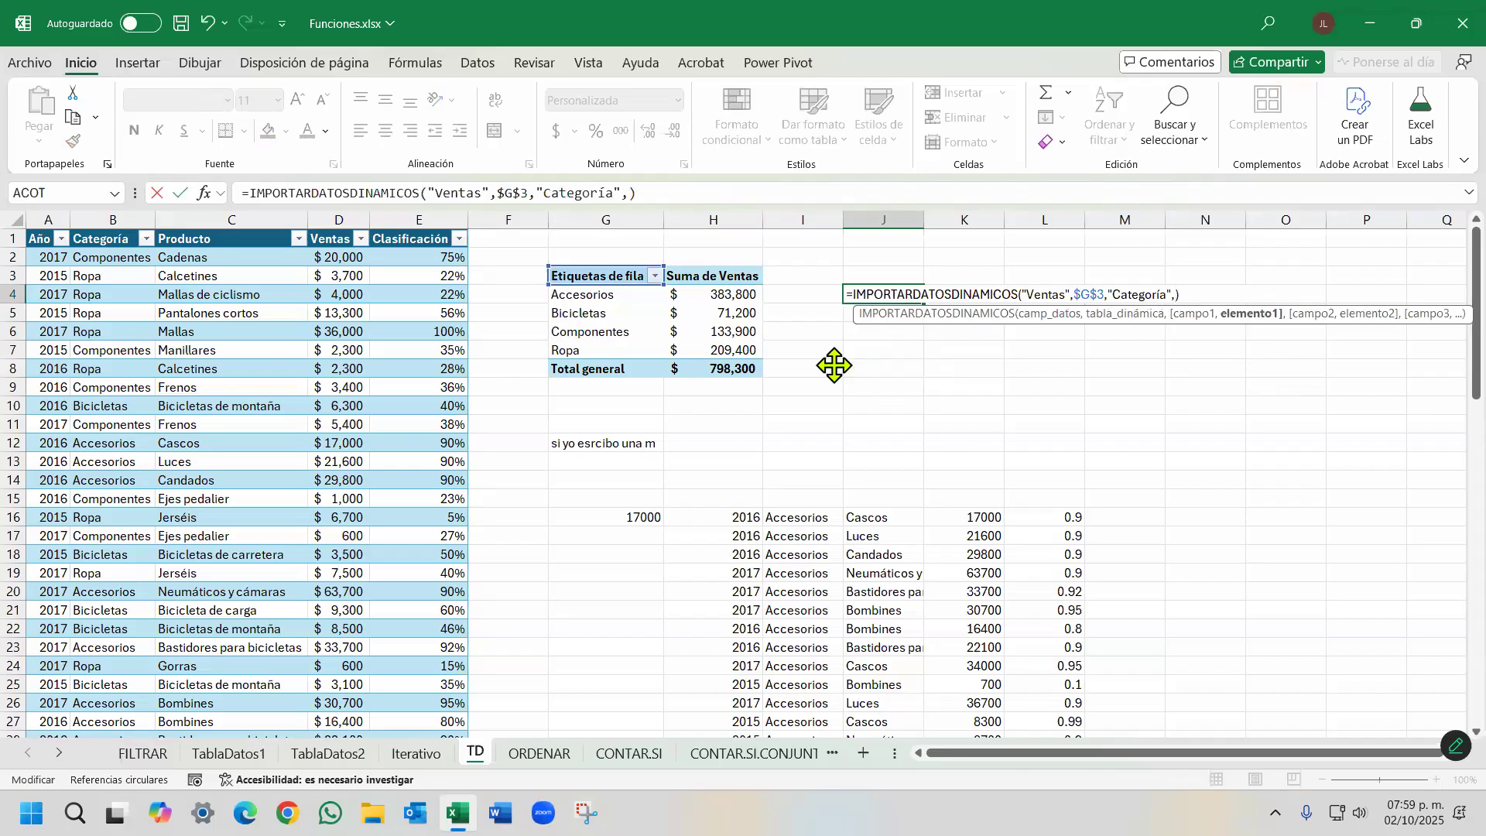
pyautogui.moveTo(610, 295); pyautogui.dragTo(615, 350)
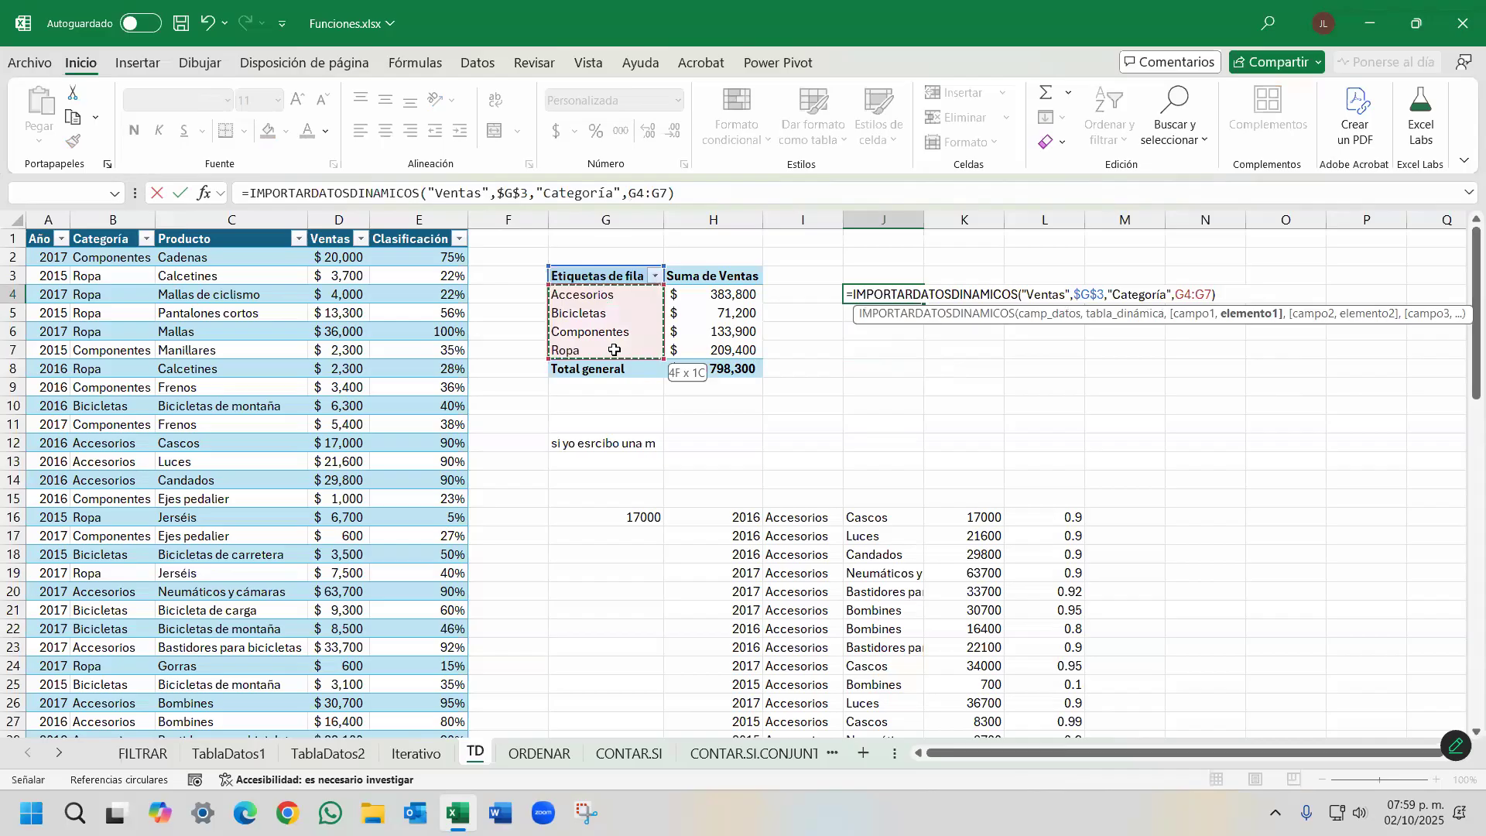
pyautogui.moveTo(1175, 295); pyautogui.dragTo(1213, 295)
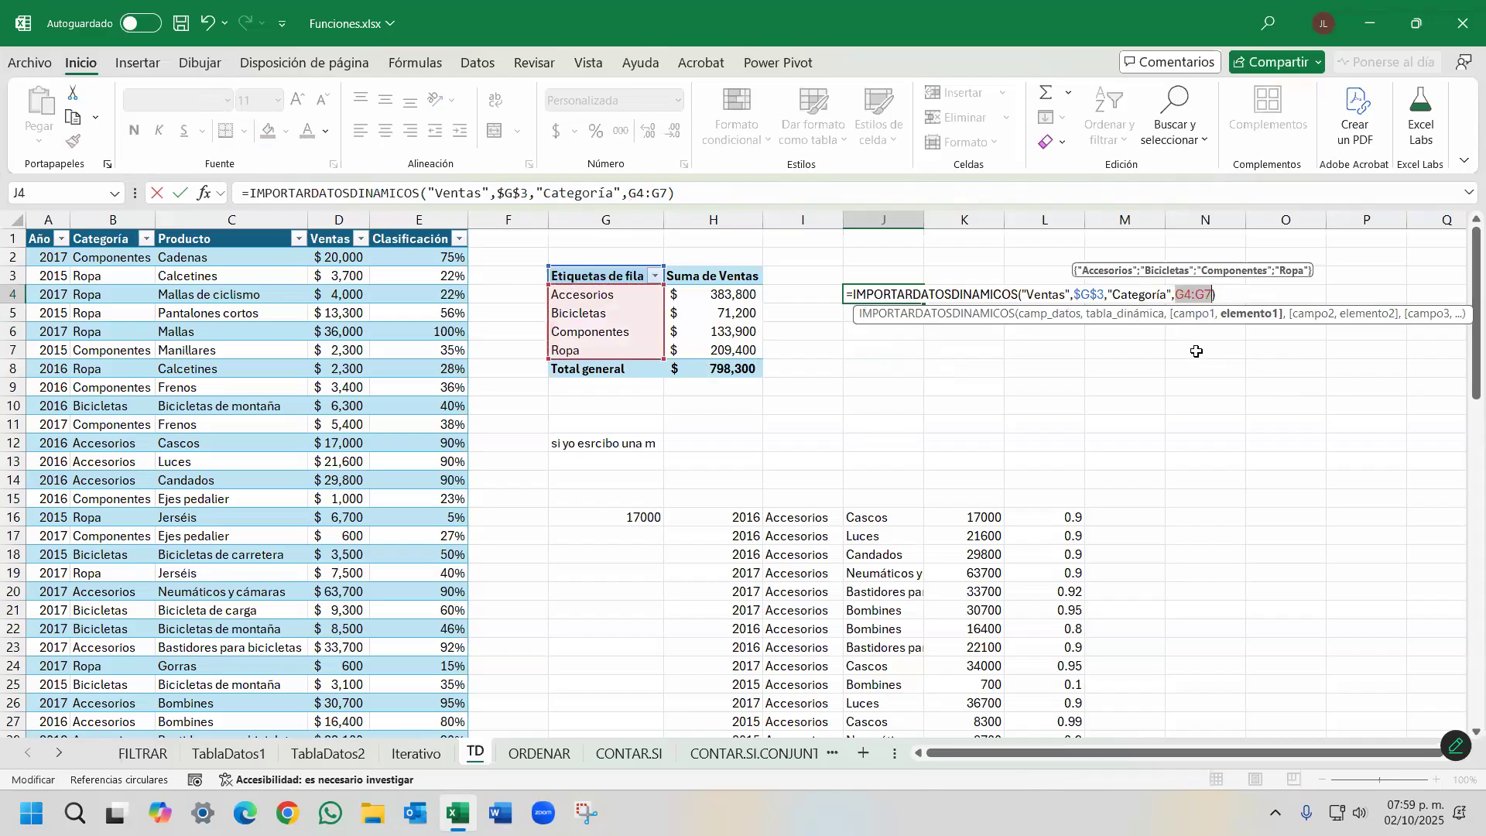
pyautogui.press('F9')
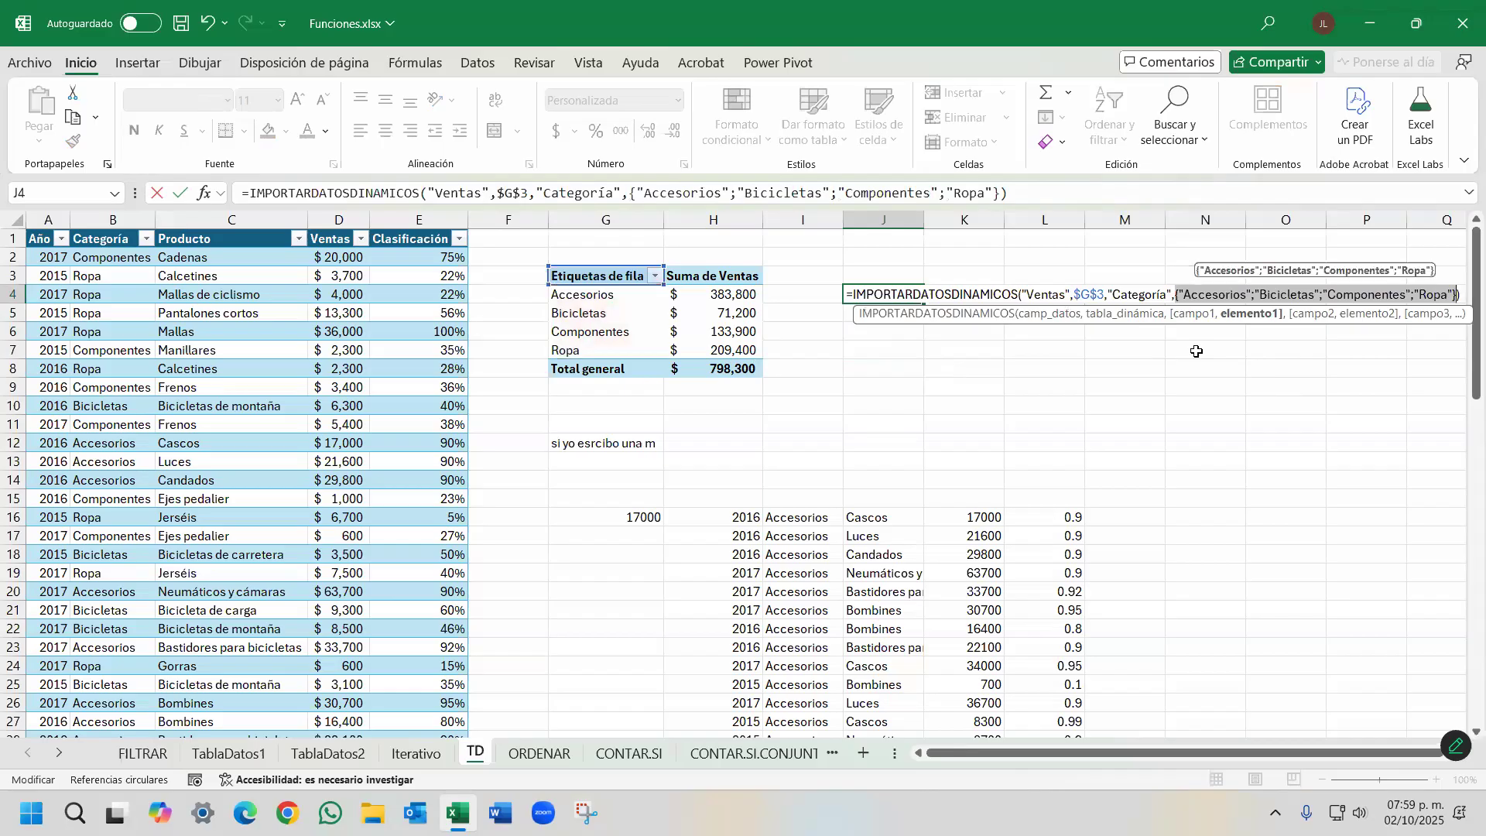
pyautogui.press('Return')
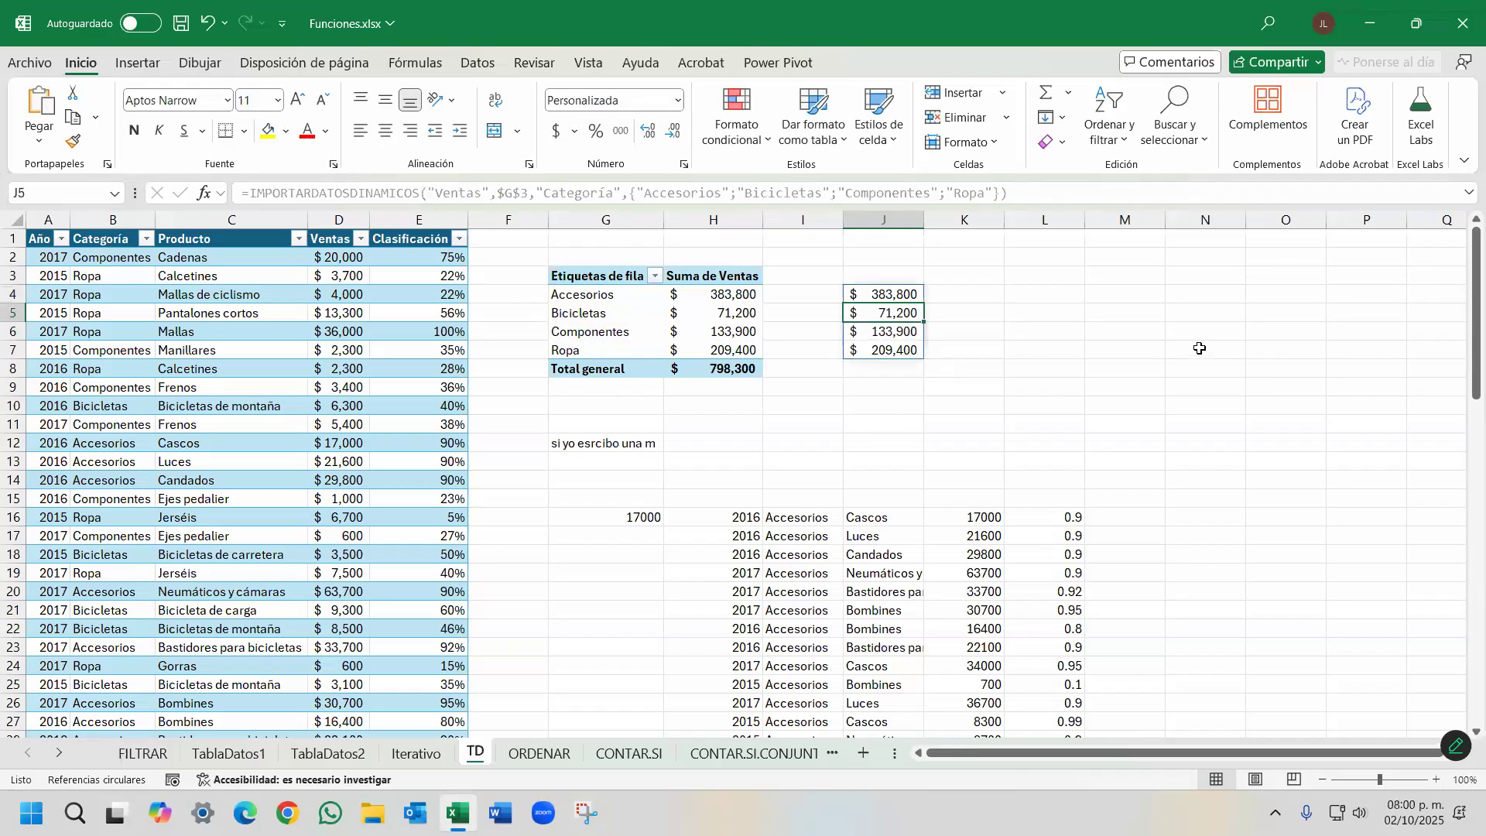
# Review the category field, the array items and the $G$3 reference in the J4 formula against the pivot value in H4.
pyautogui.click(873, 295)
pyautogui.click(744, 299)
pyautogui.click(894, 296)
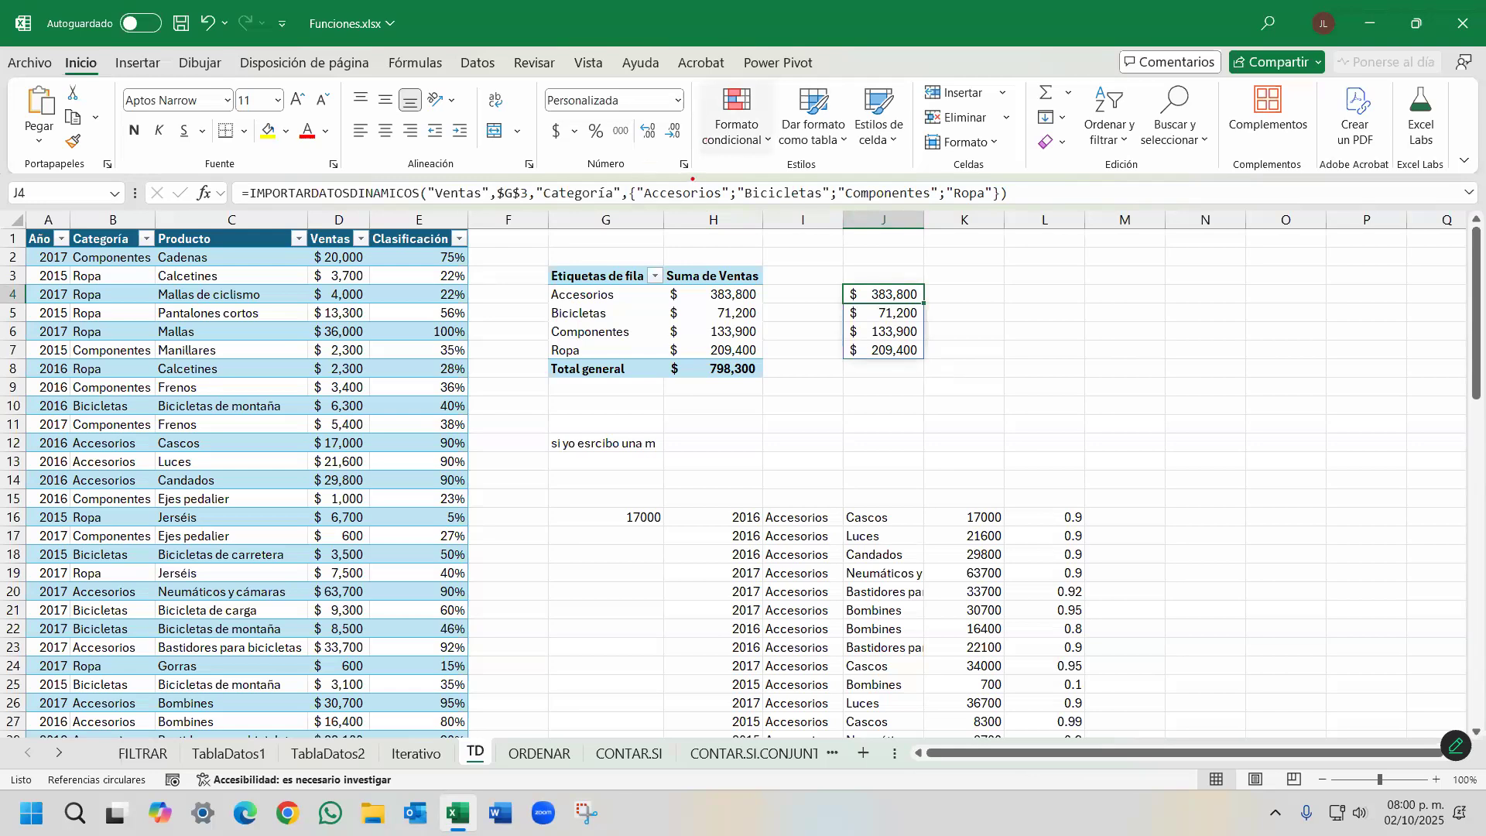
pyautogui.click(786, 176)
pyautogui.click(895, 179)
pyautogui.click(585, 183)
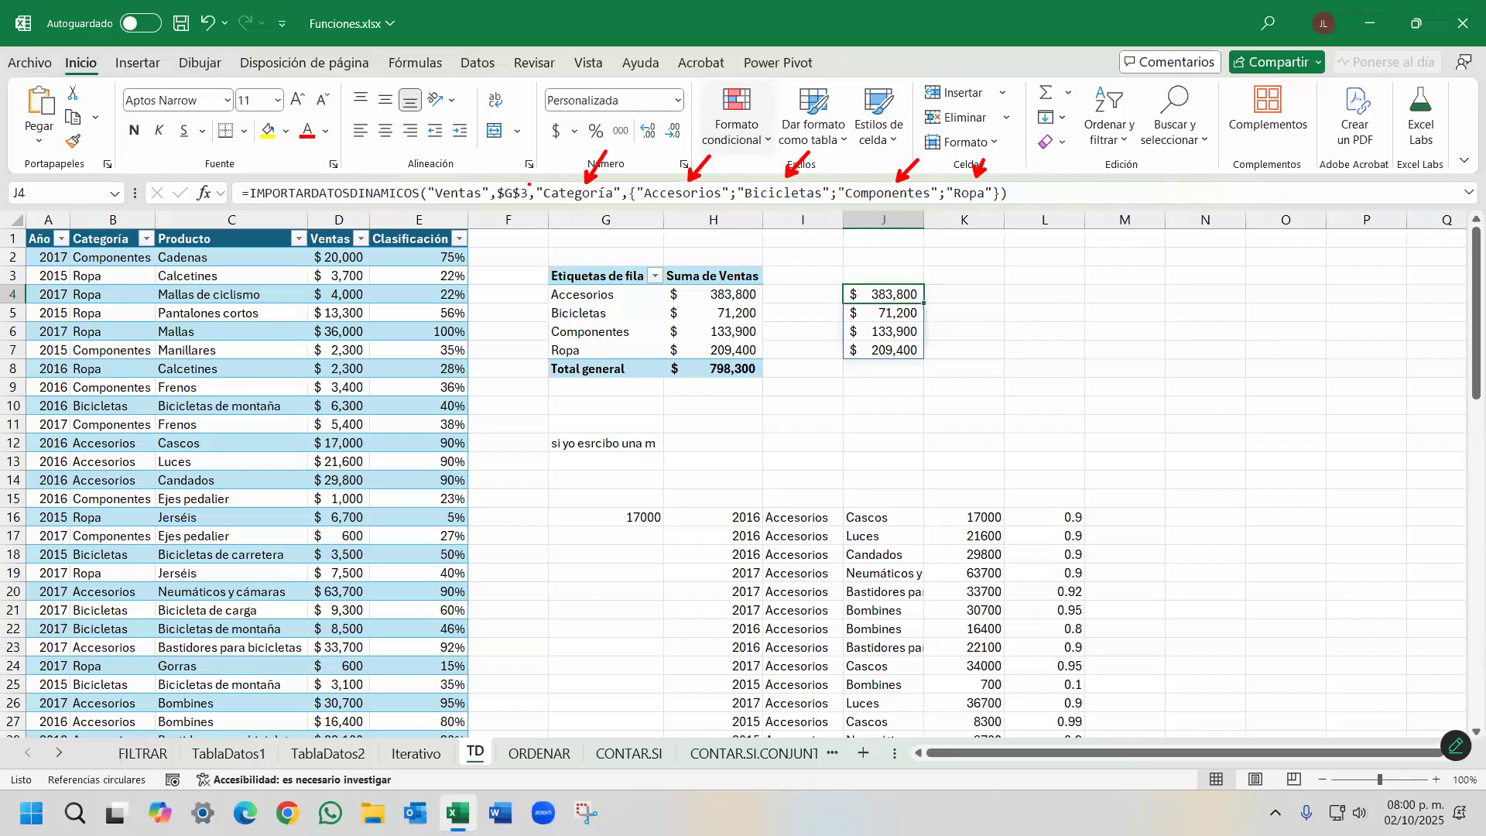
pyautogui.click(519, 188)
pyautogui.press('Escape')
# Select K4, and in the formula options enable table names in formulas and disable ImportarDatosDinámicos functions for pivot table references.
pyautogui.click(961, 295)
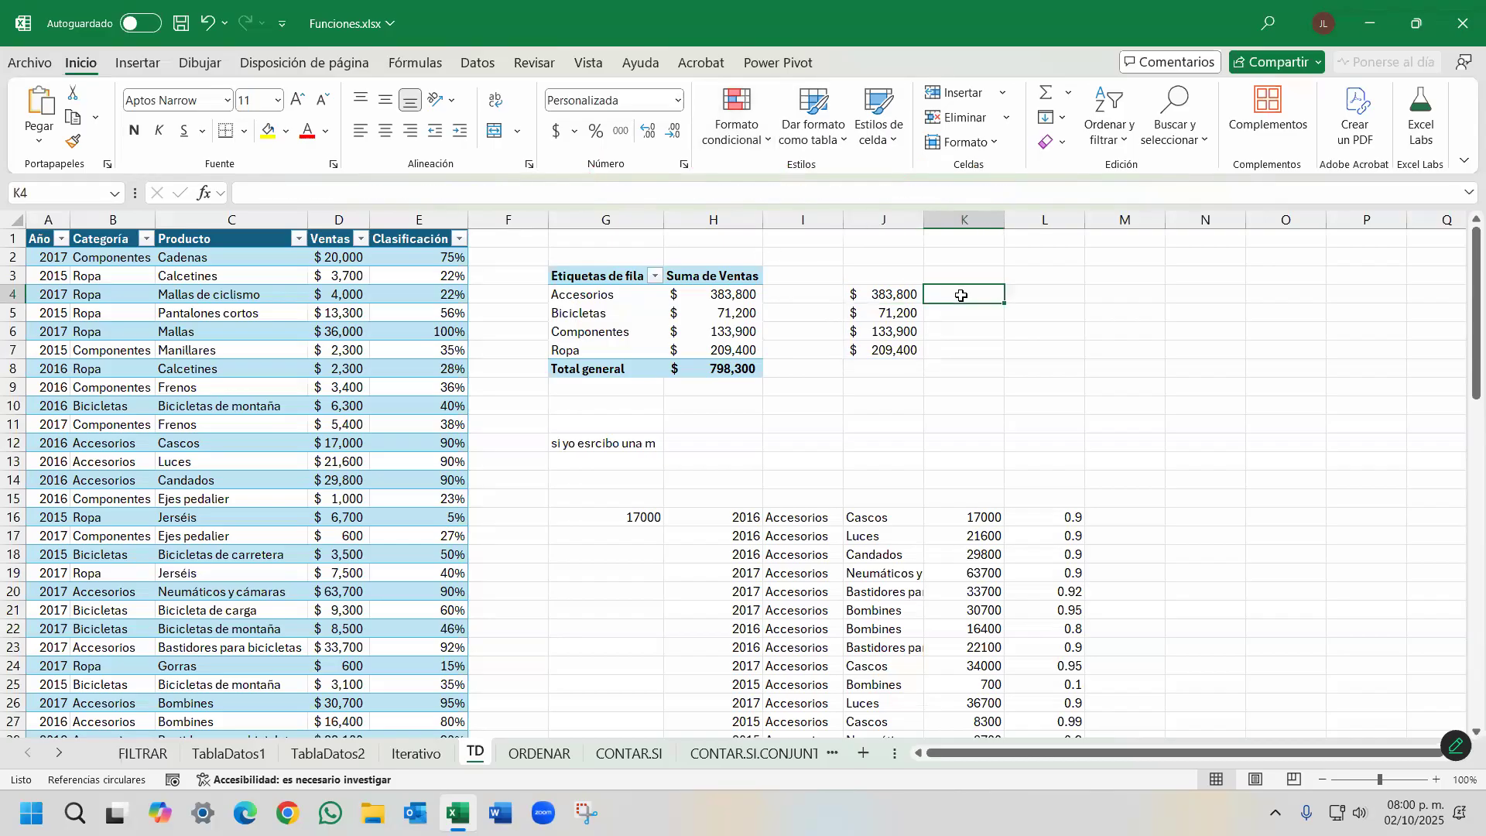
pyautogui.click(28, 64)
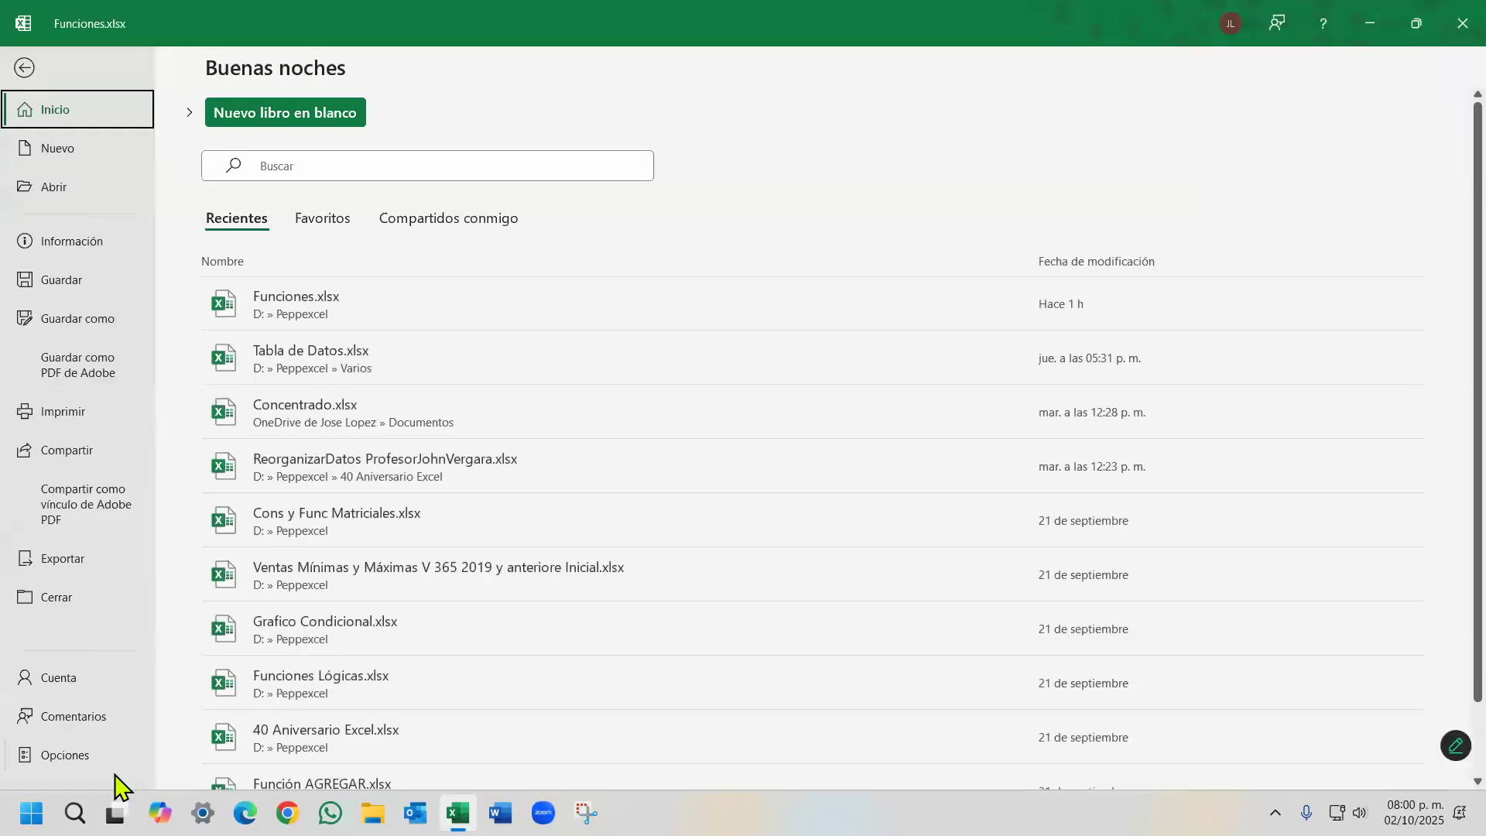
pyautogui.click(90, 757)
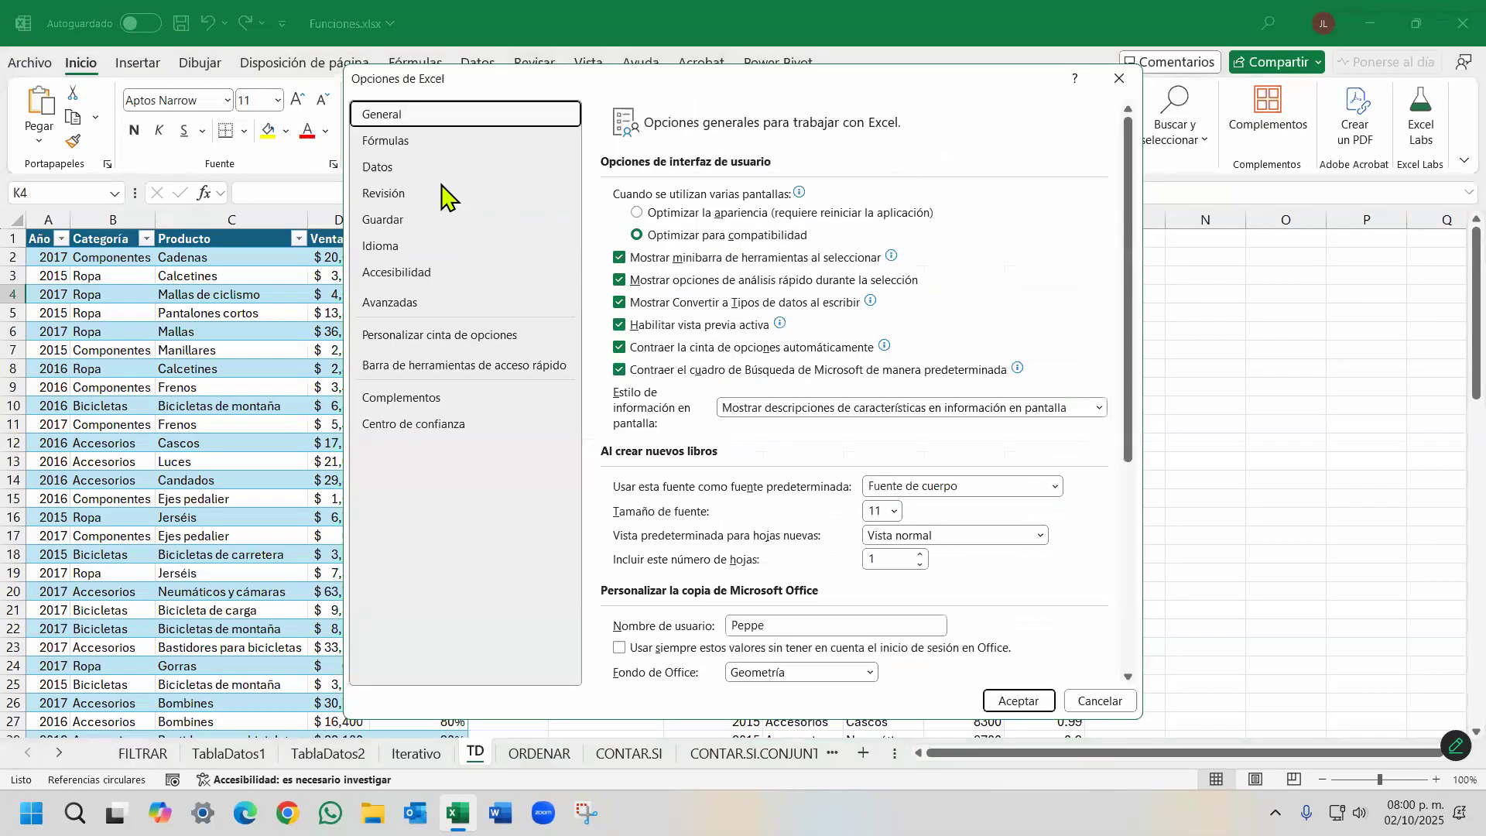
pyautogui.click(430, 143)
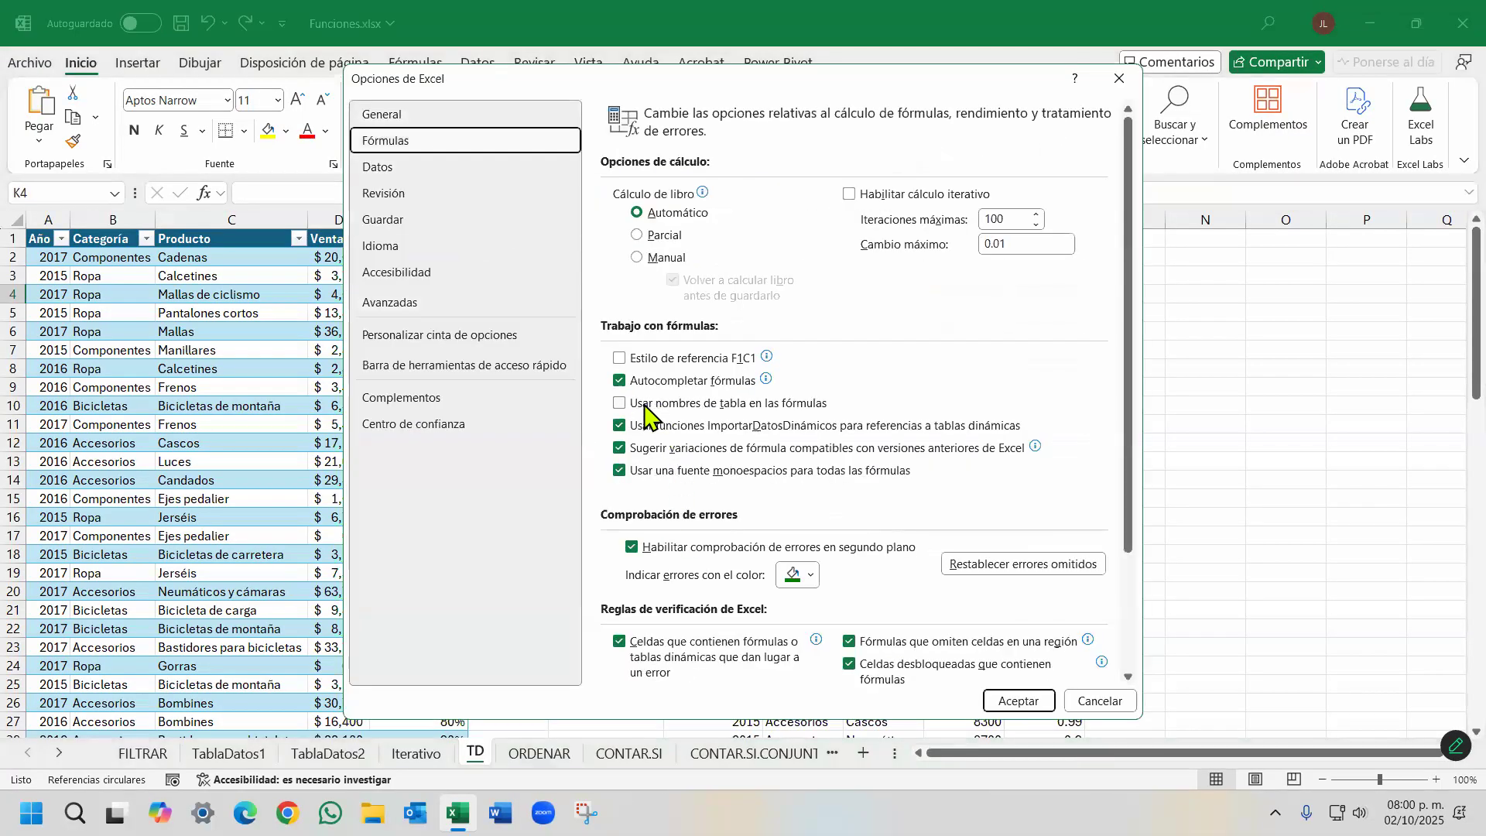
pyautogui.click(620, 403)
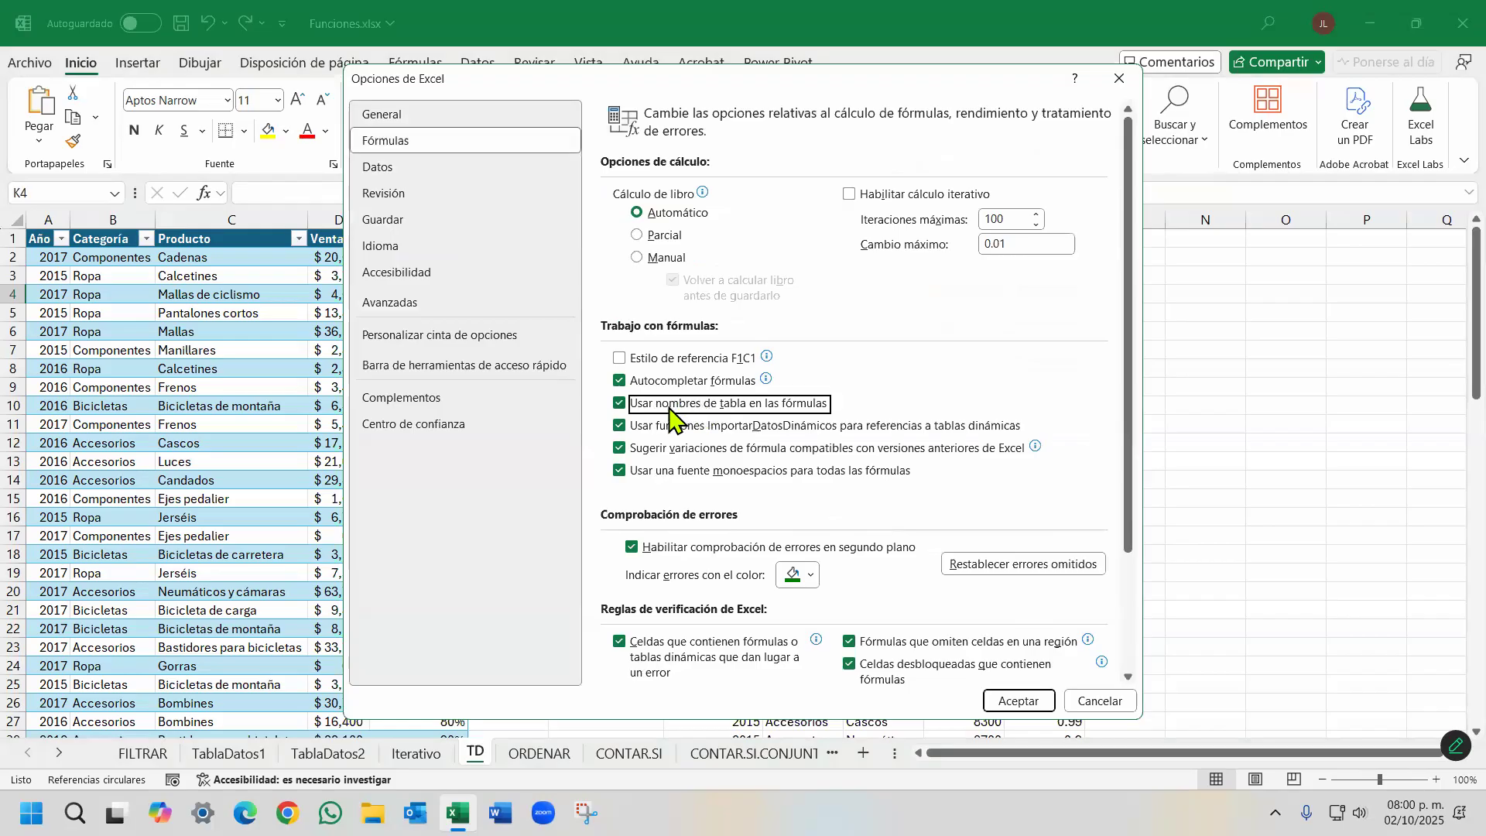
pyautogui.click(721, 426)
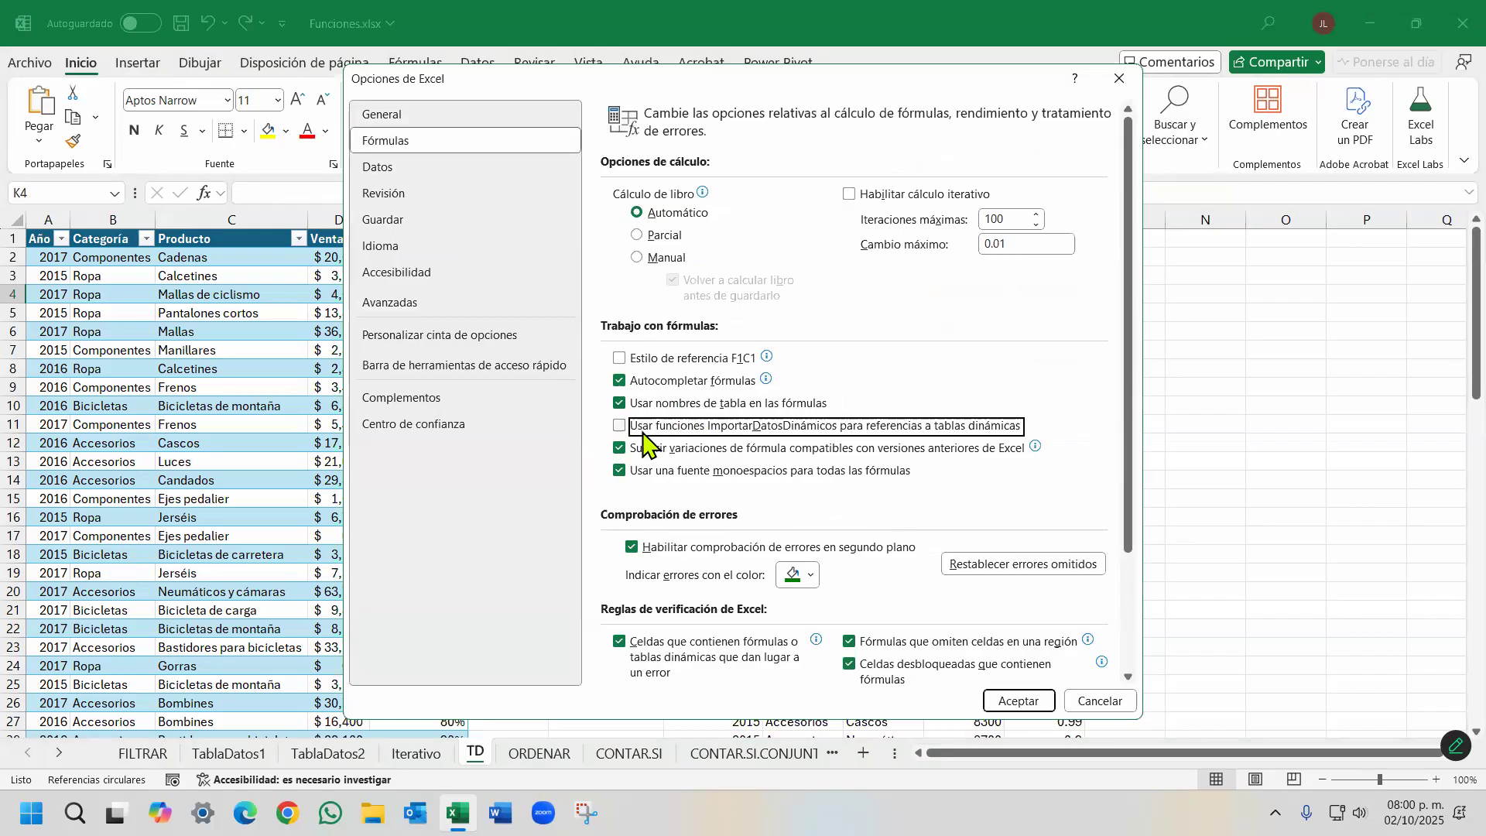
pyautogui.click(1019, 701)
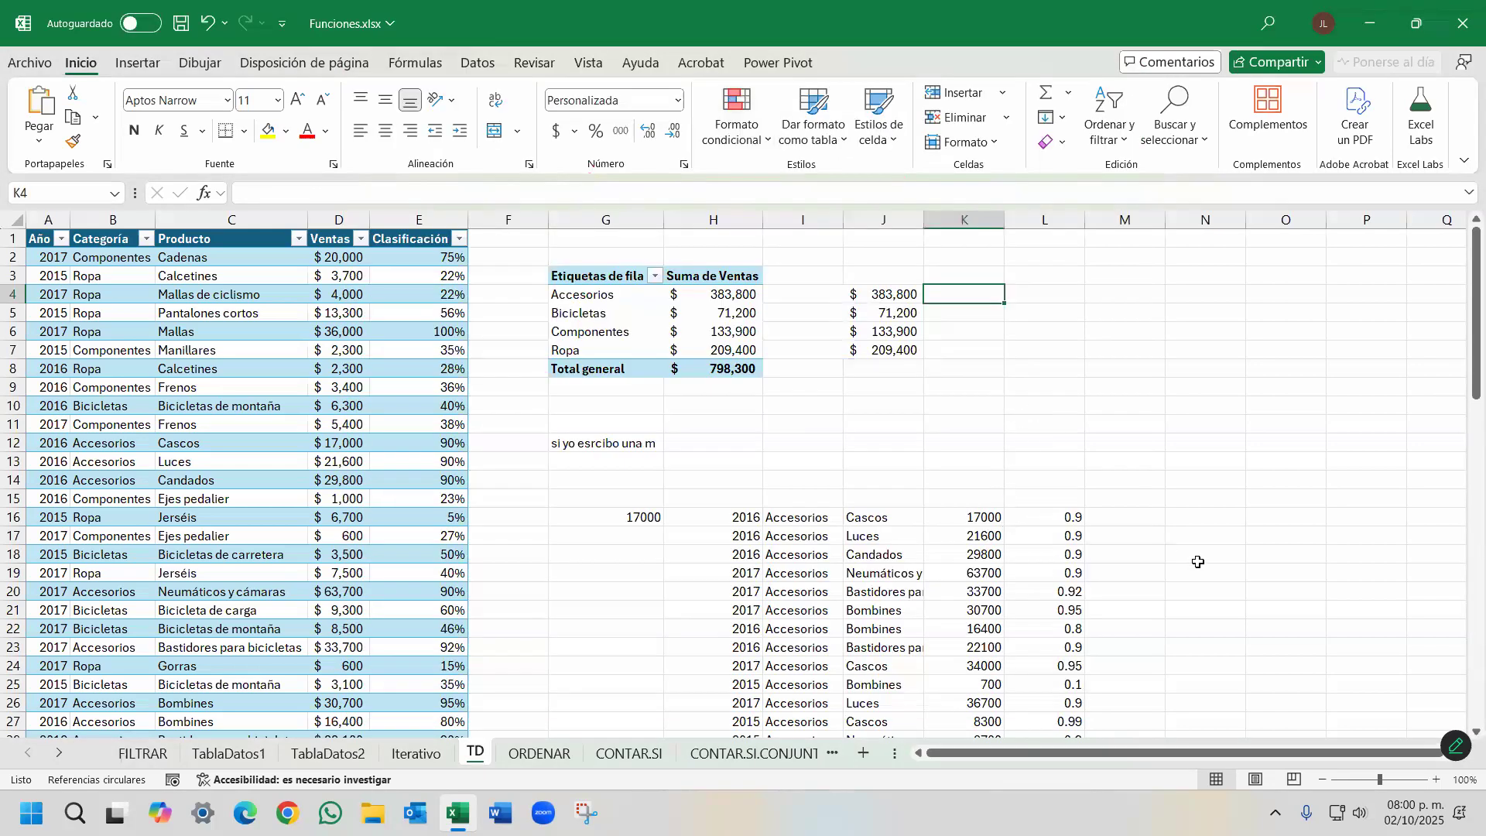
# Enter the formula =H4 in K4 by referencing the pivot table's Accesorios sales, and select H4 to compare.
pyautogui.click(712, 291)
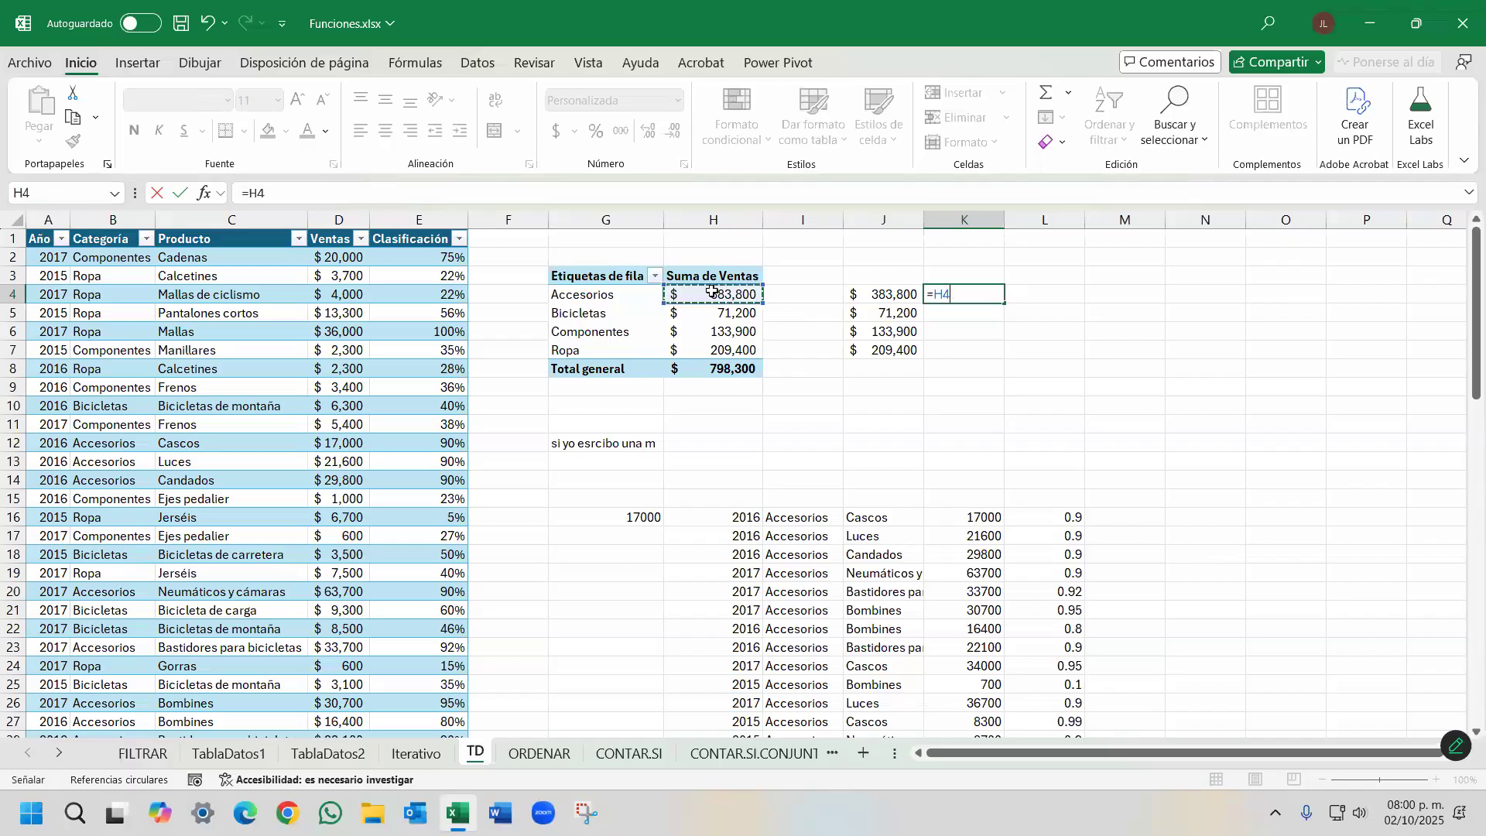
pyautogui.hotkey('ctrl', 'Return')
pyautogui.click(724, 294)
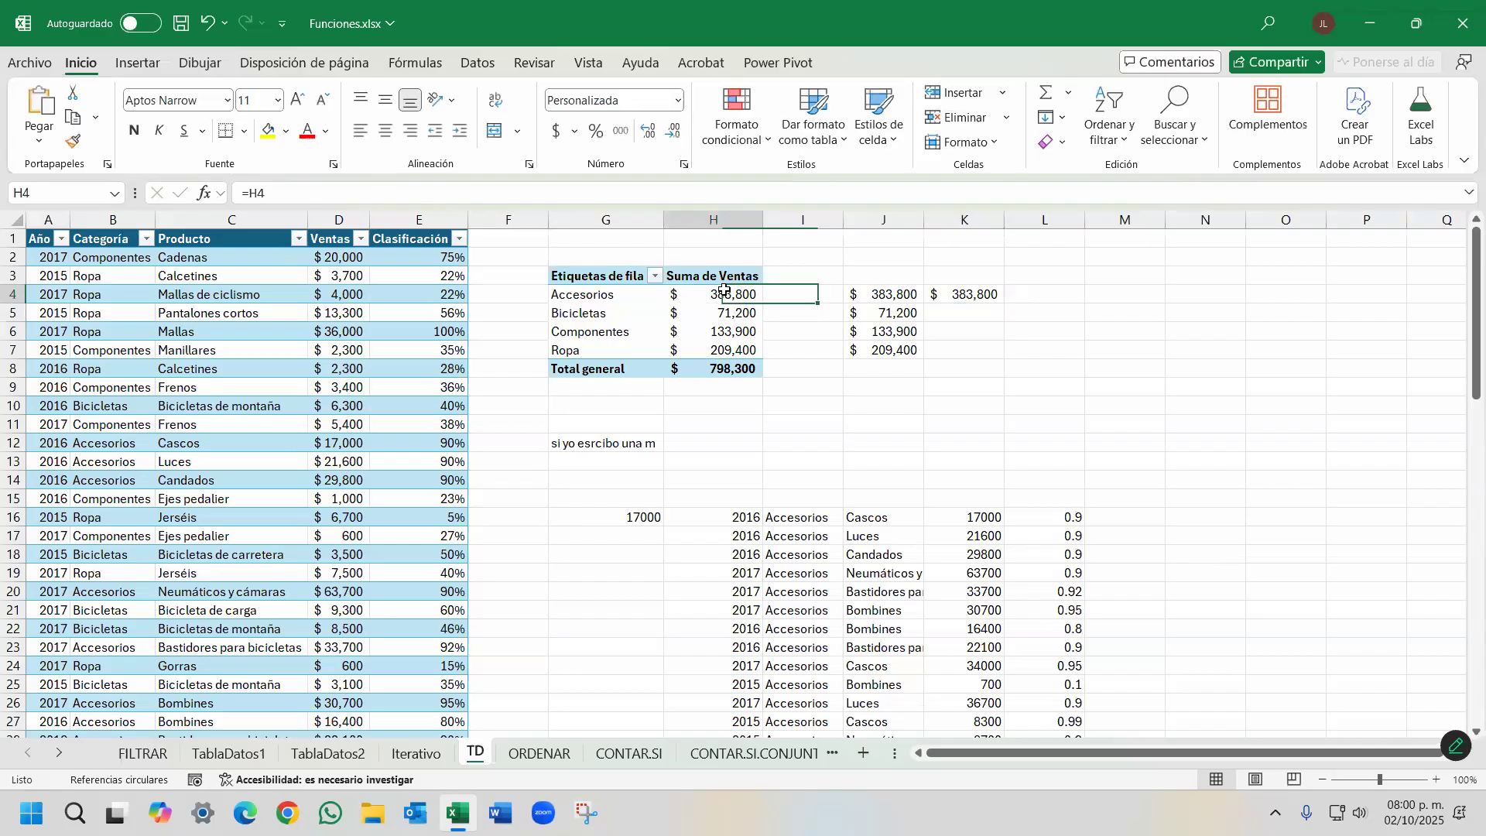
# Fill the K4 formula down through K7, and select J4 to compare it with the IMPORTARDATOSDINAMICOS array formula.
pyautogui.click(999, 299)
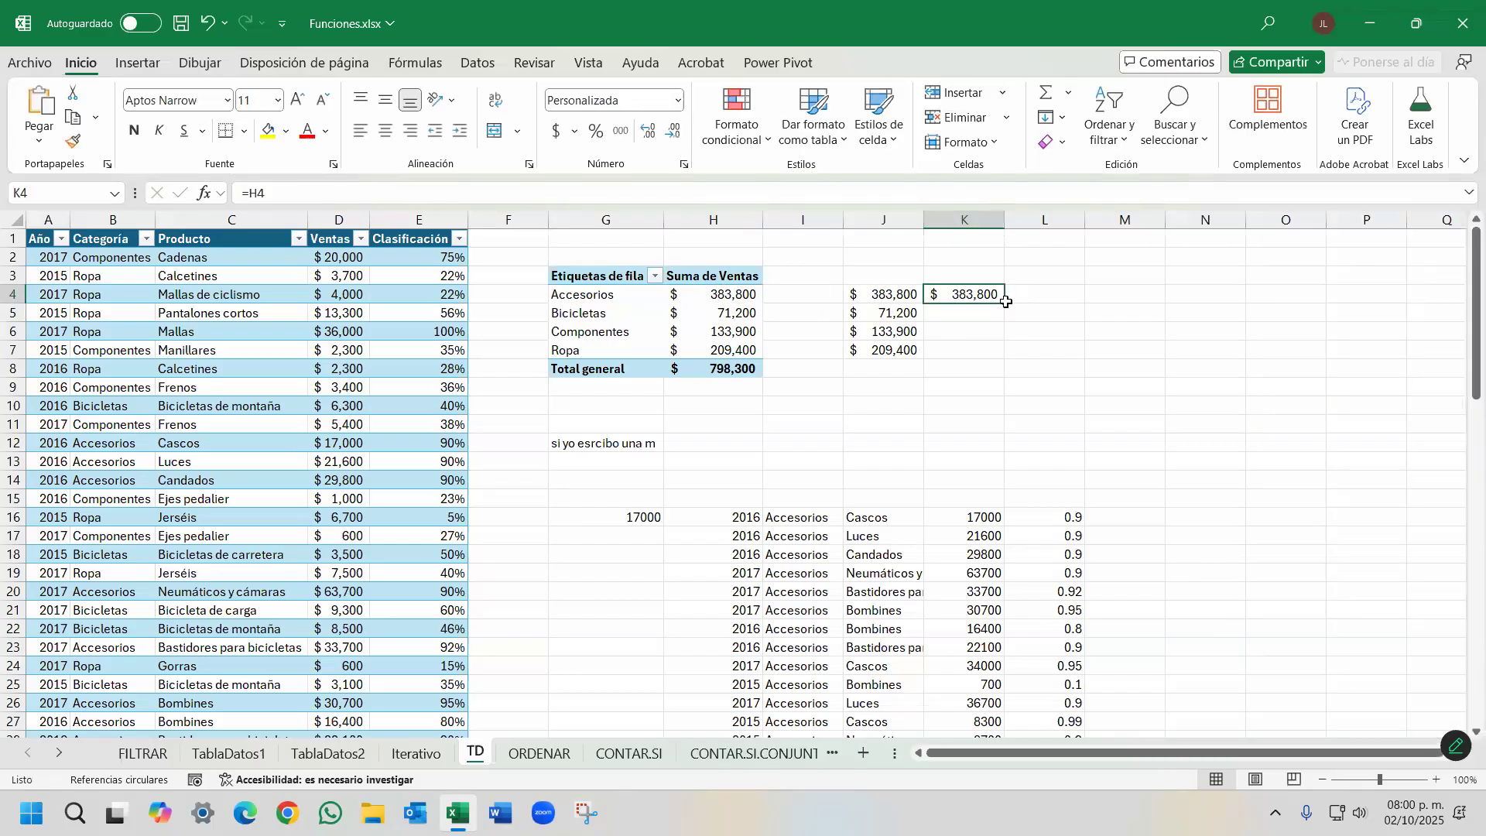
pyautogui.moveTo(1005, 302); pyautogui.dragTo(1024, 364)
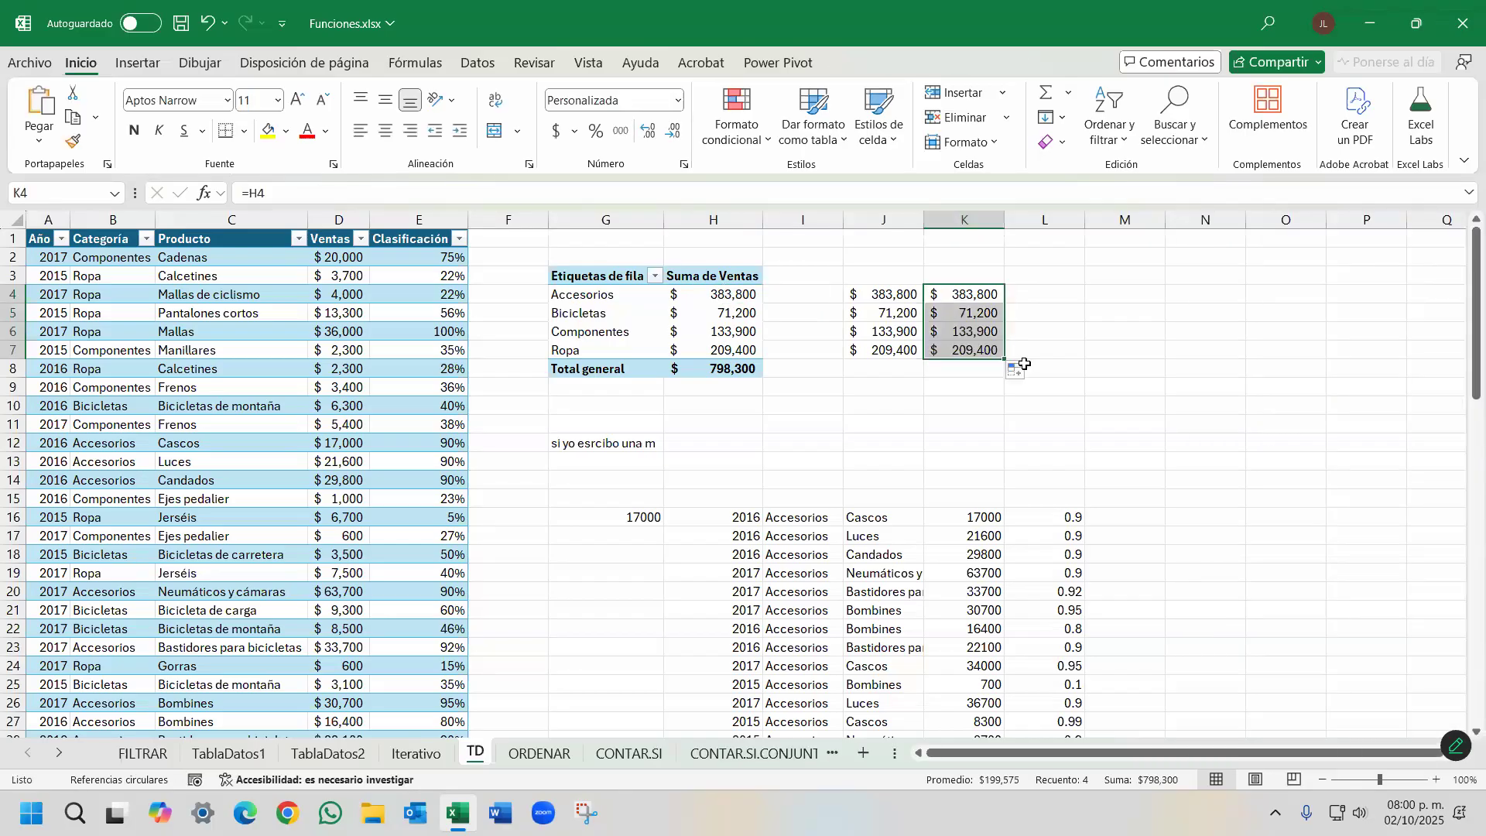
pyautogui.click(893, 293)
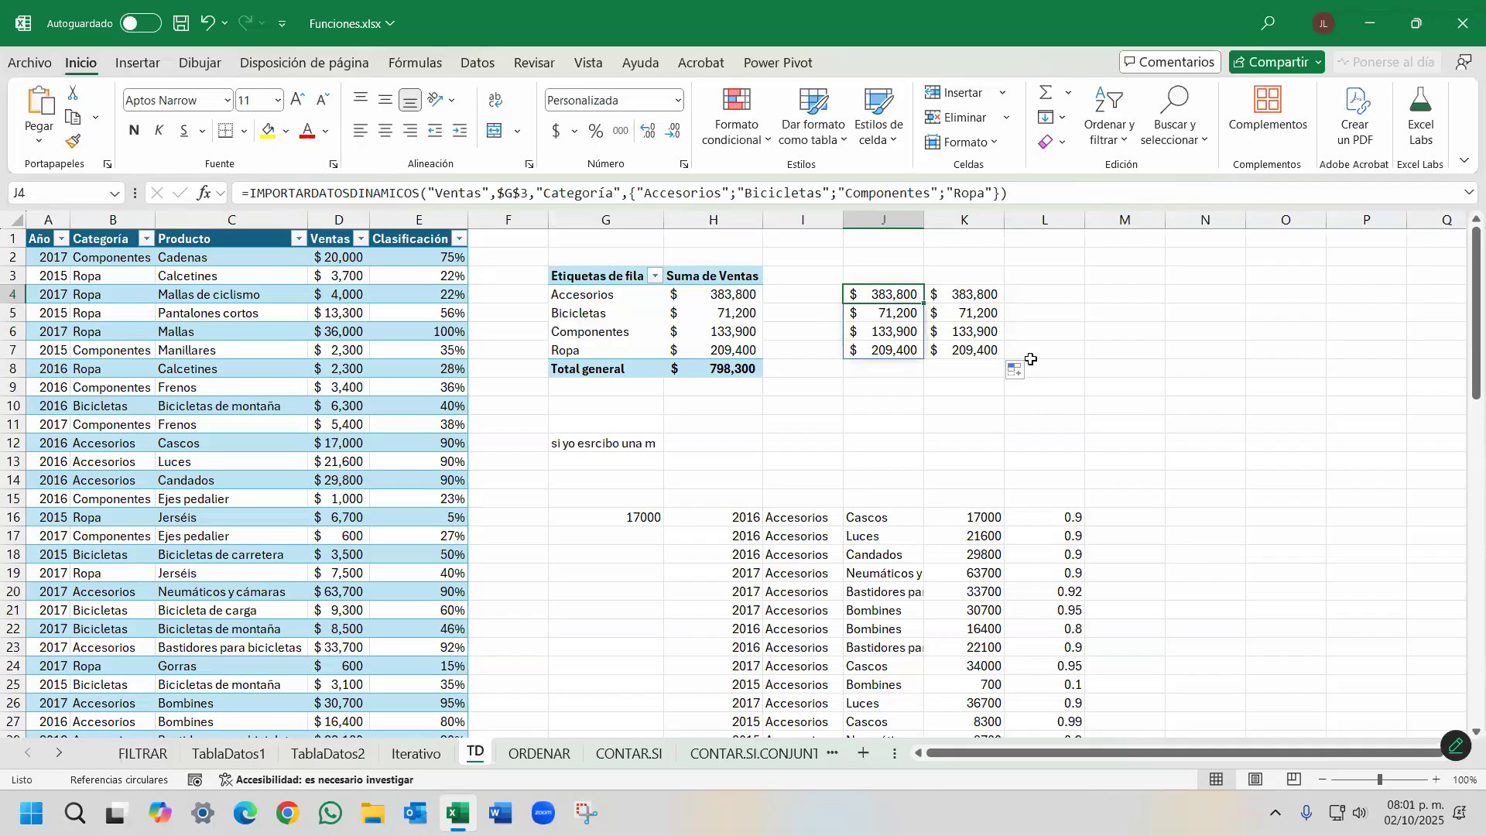
pyautogui.click(901, 389)
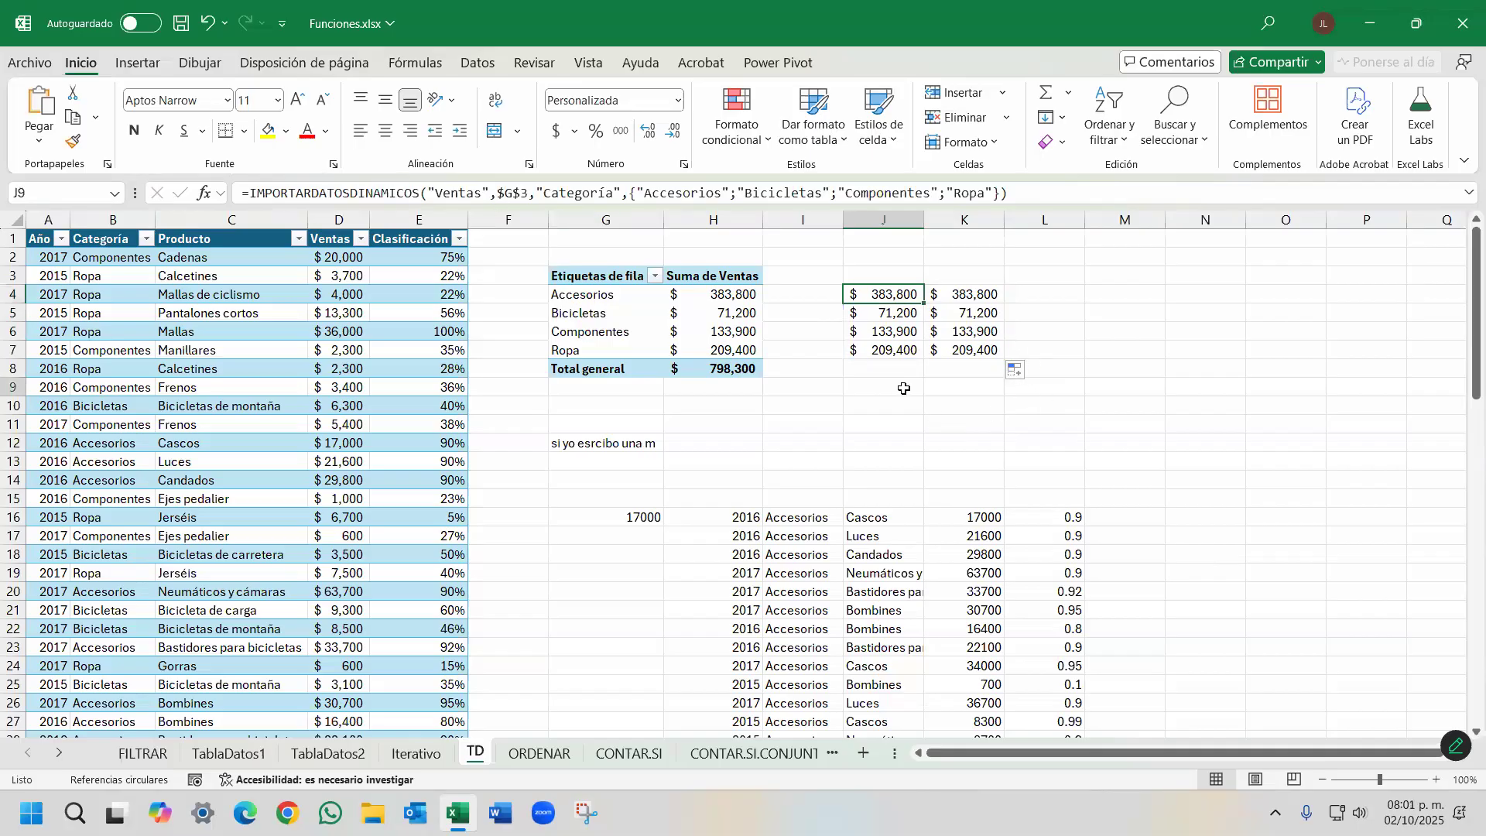
pyautogui.click(887, 300)
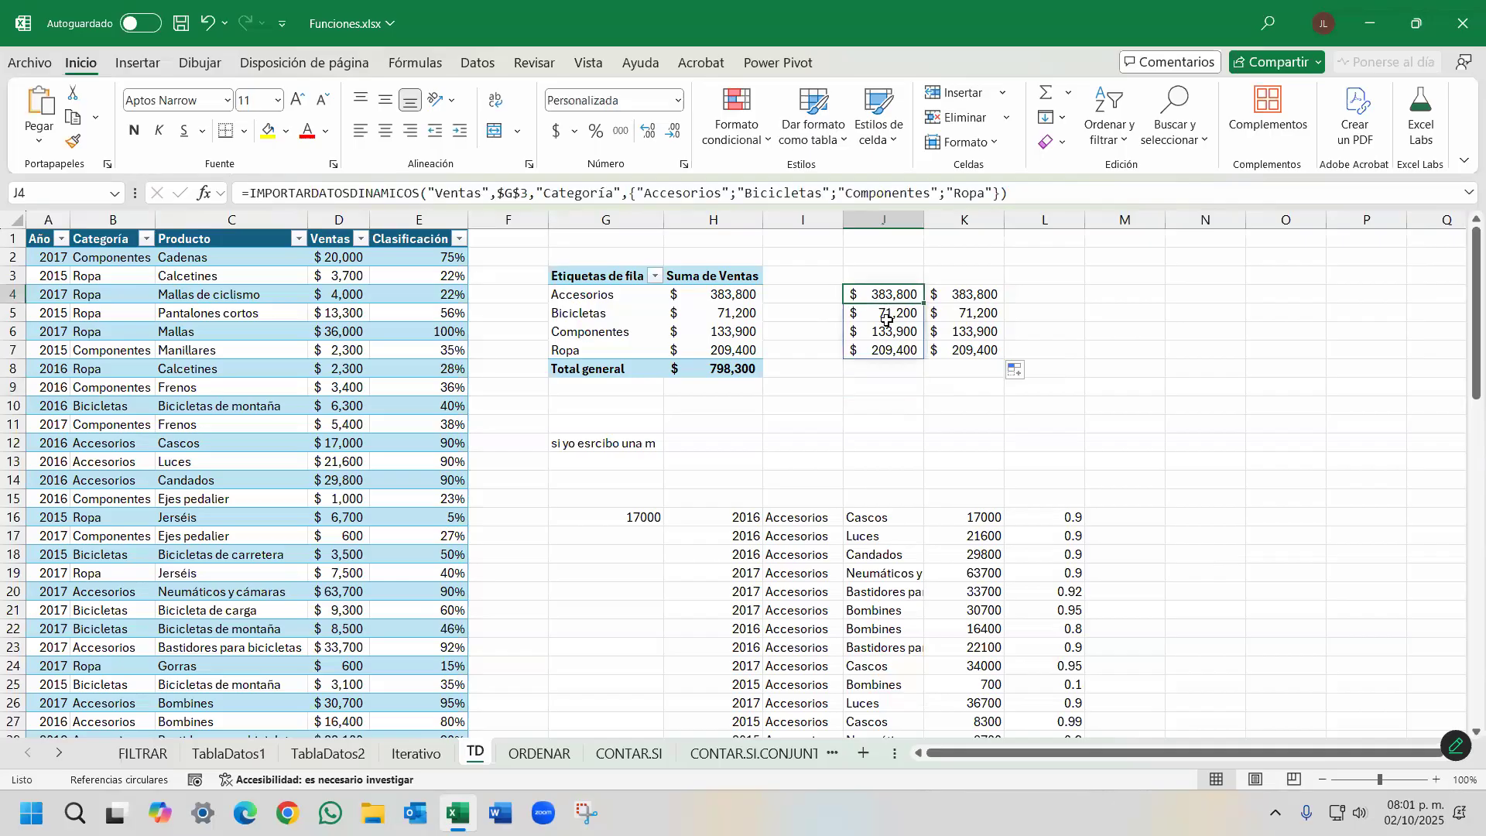
# Try enabling ImportarDatosDinámicos functions for pivot table references in the formula options, and review the option suggesting formula variations compatible with earlier versions.
pyautogui.click(23, 65)
pyautogui.click(43, 754)
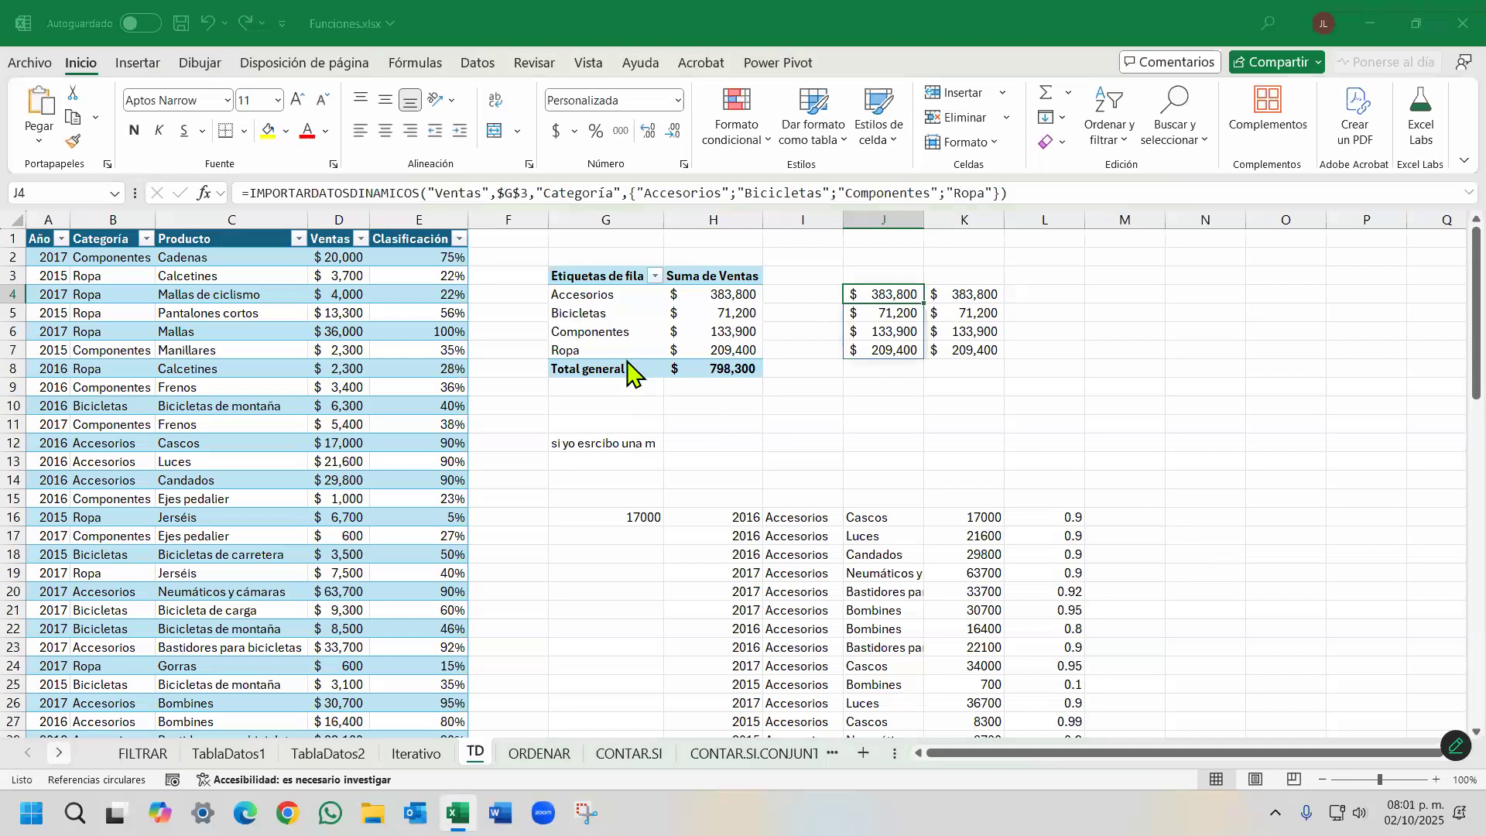
pyautogui.click(385, 141)
pyautogui.click(620, 426)
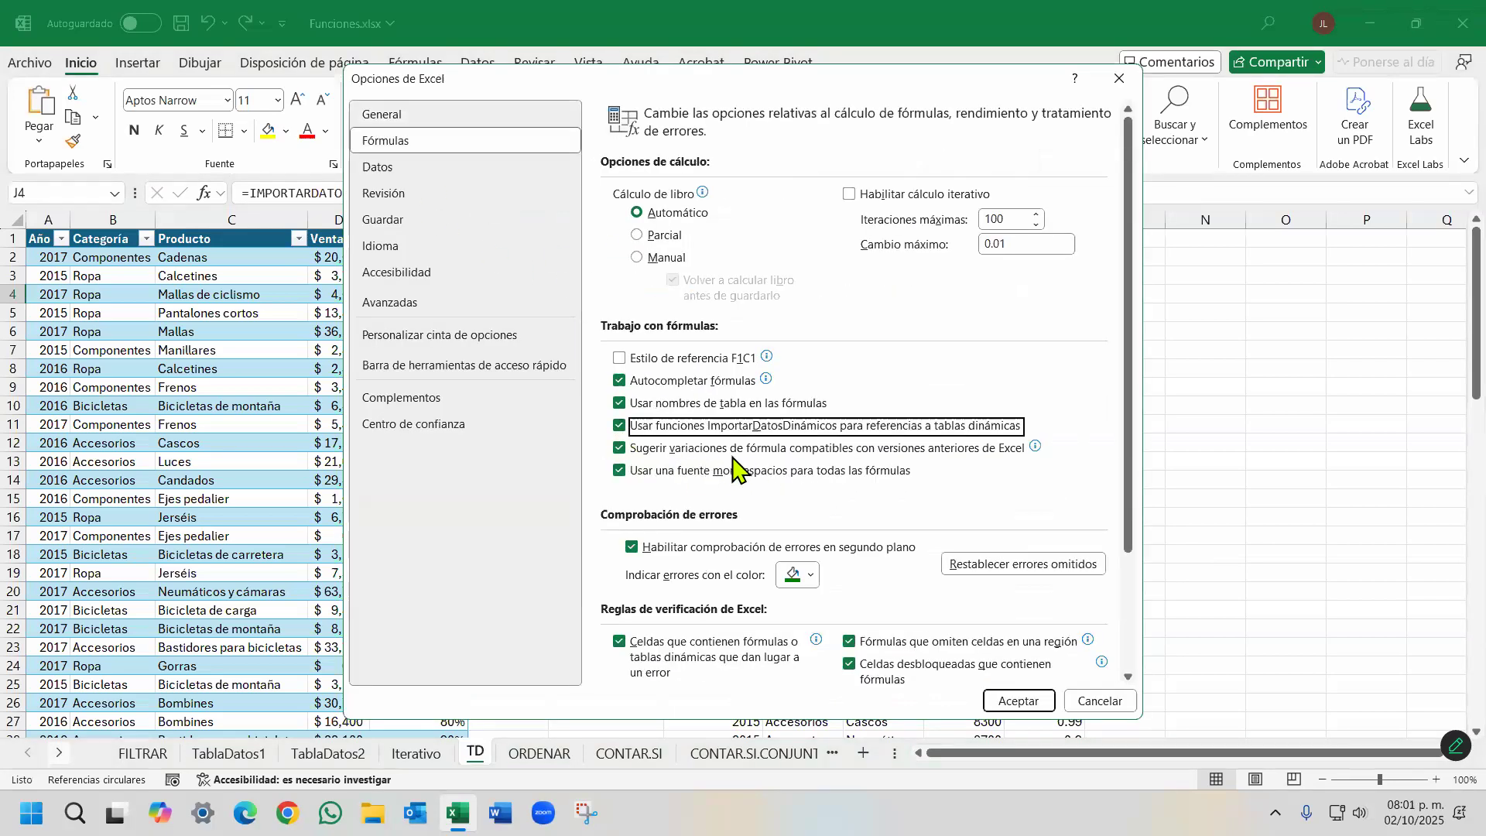
pyautogui.moveTo(772, 452)
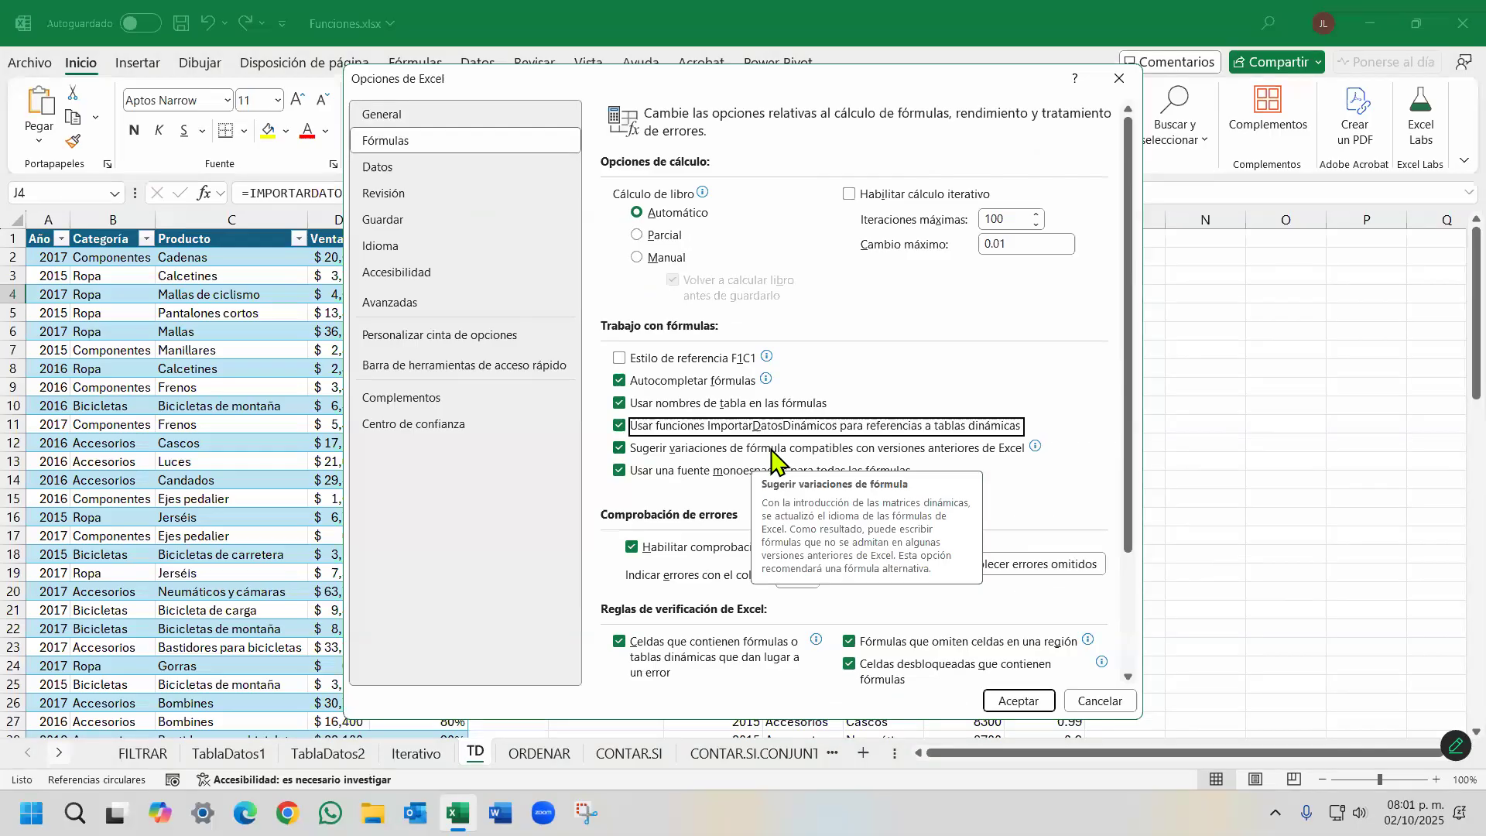
pyautogui.press('Return')
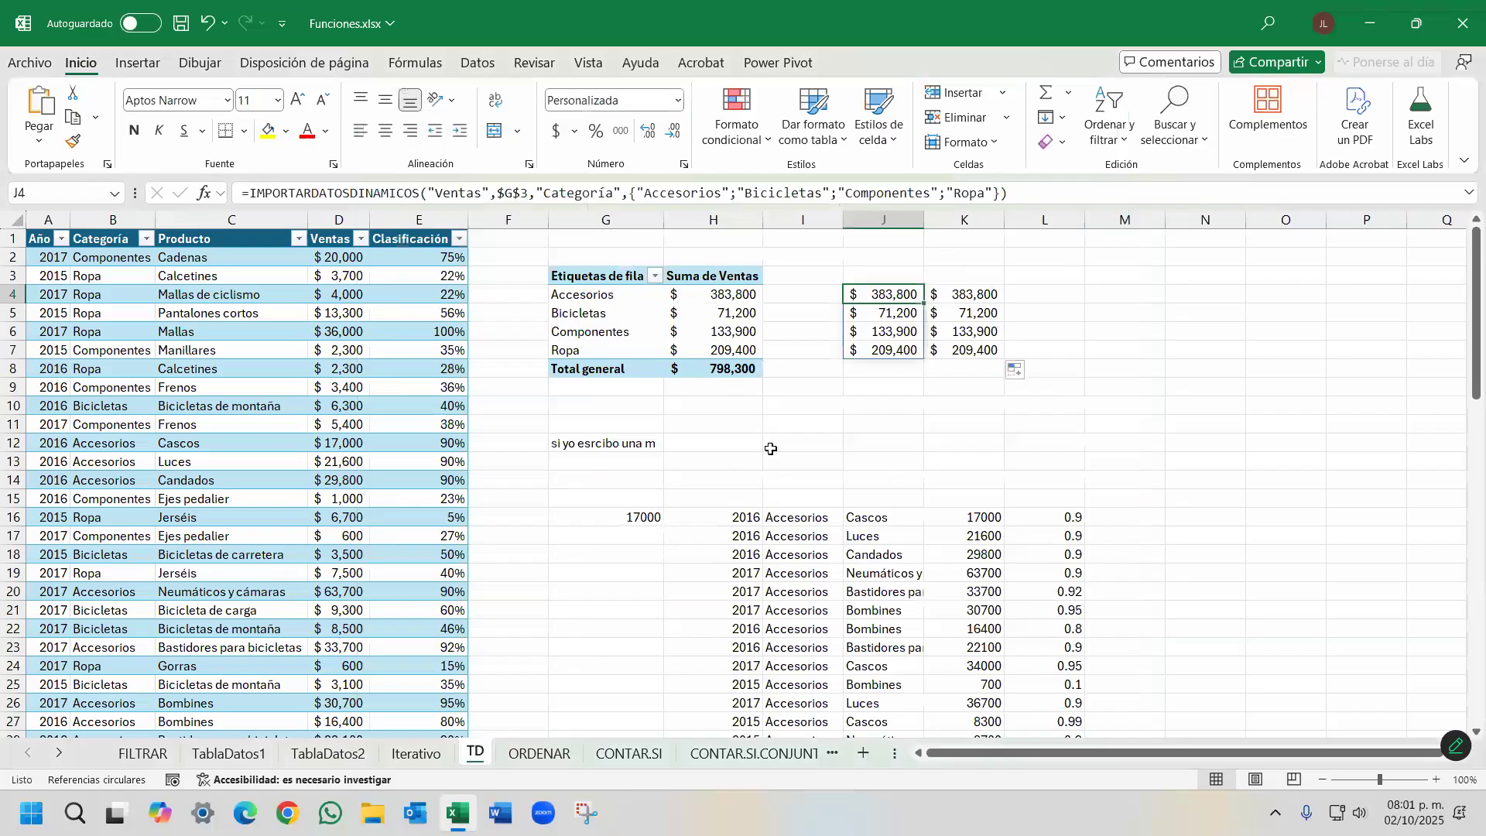
pyautogui.click(29, 63)
pyautogui.click(79, 758)
pyautogui.click(402, 141)
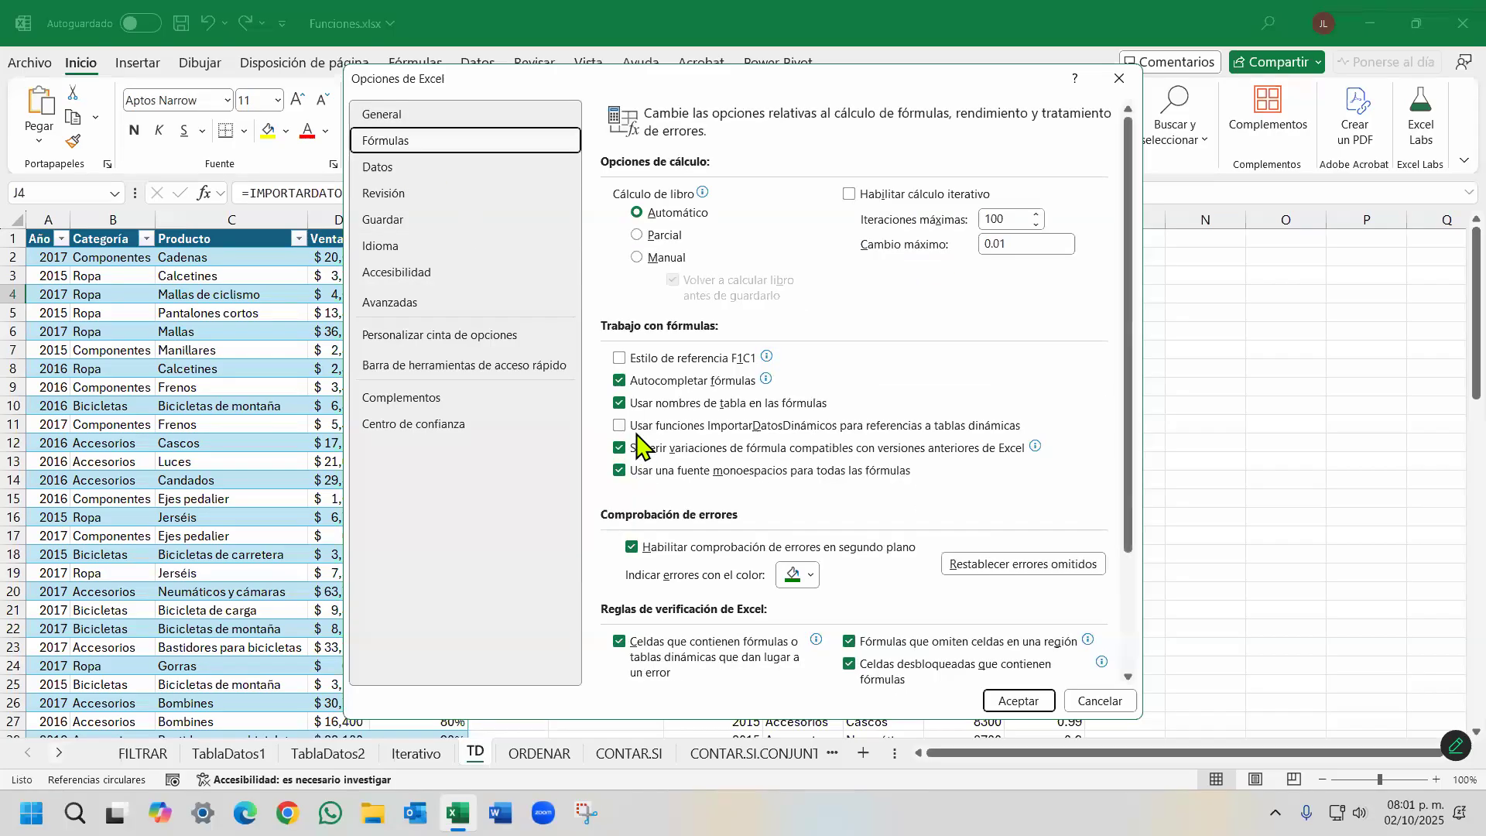
pyautogui.click(620, 426)
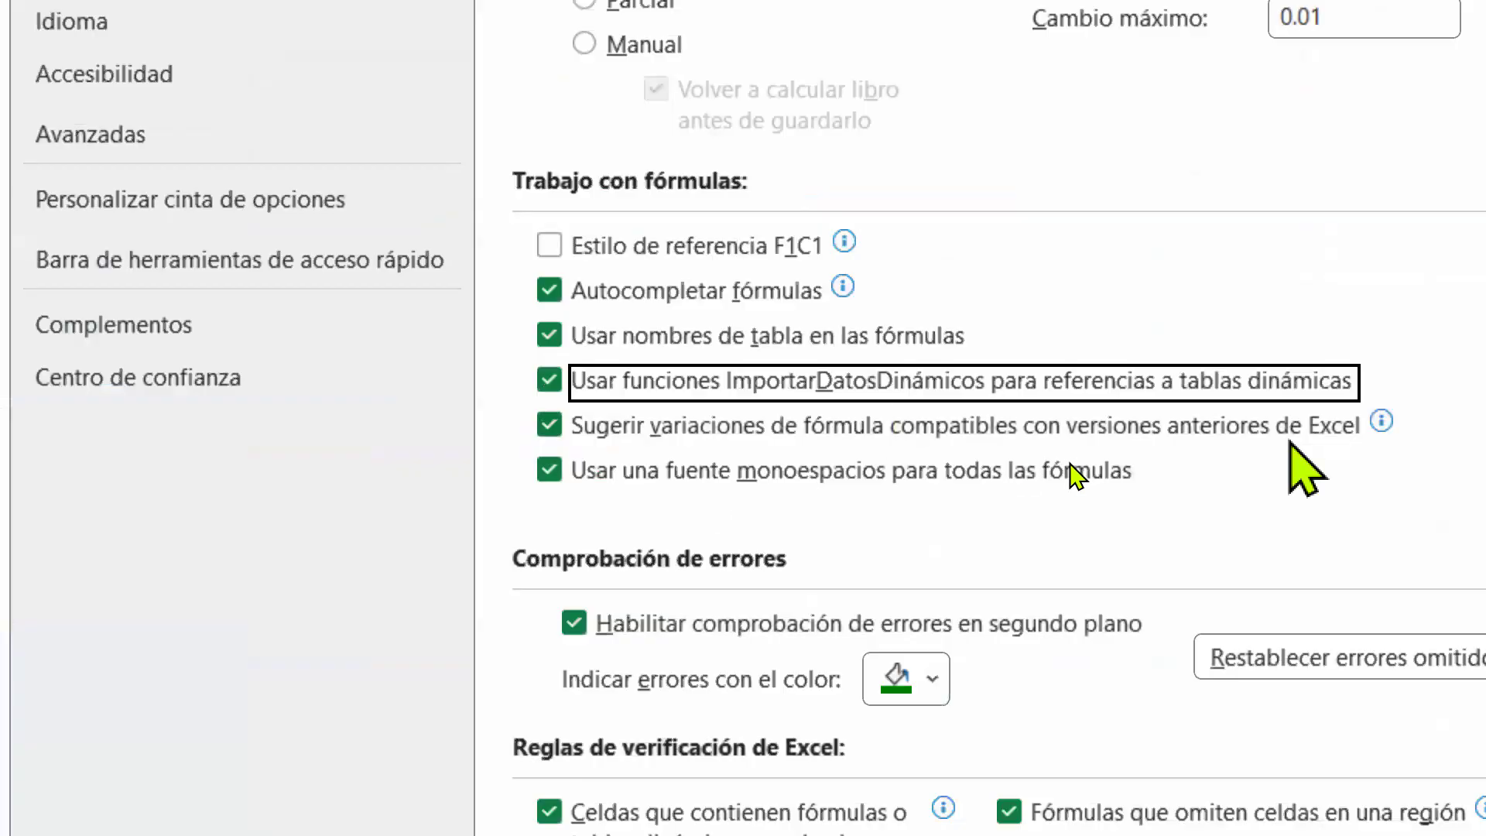
pyautogui.moveTo(605, 428)
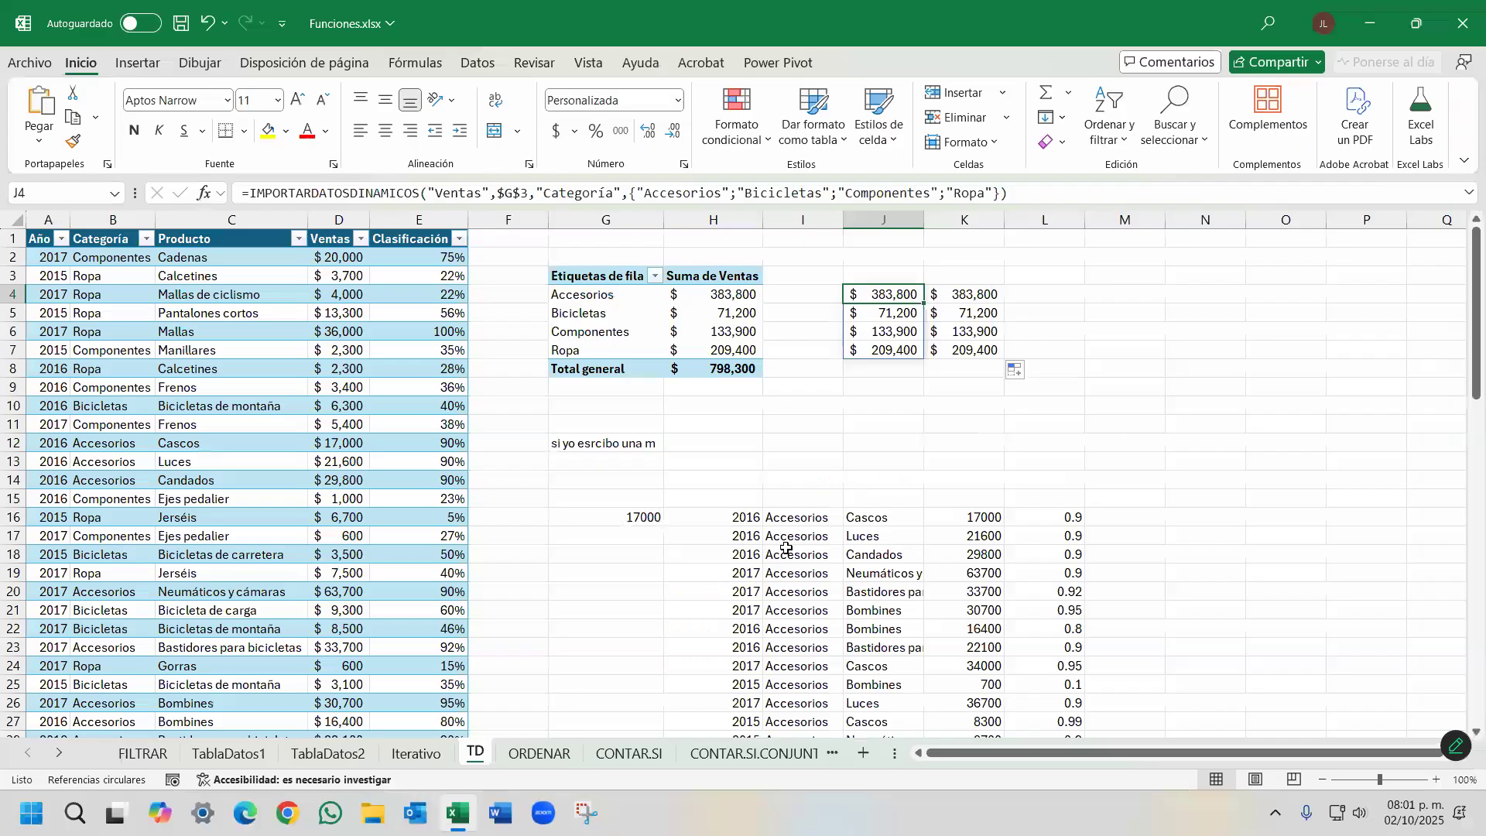
# Examine the FILTRAR formula in H16, the name of its source table, its G4 criterion and its spilled results.
pyautogui.click(736, 519)
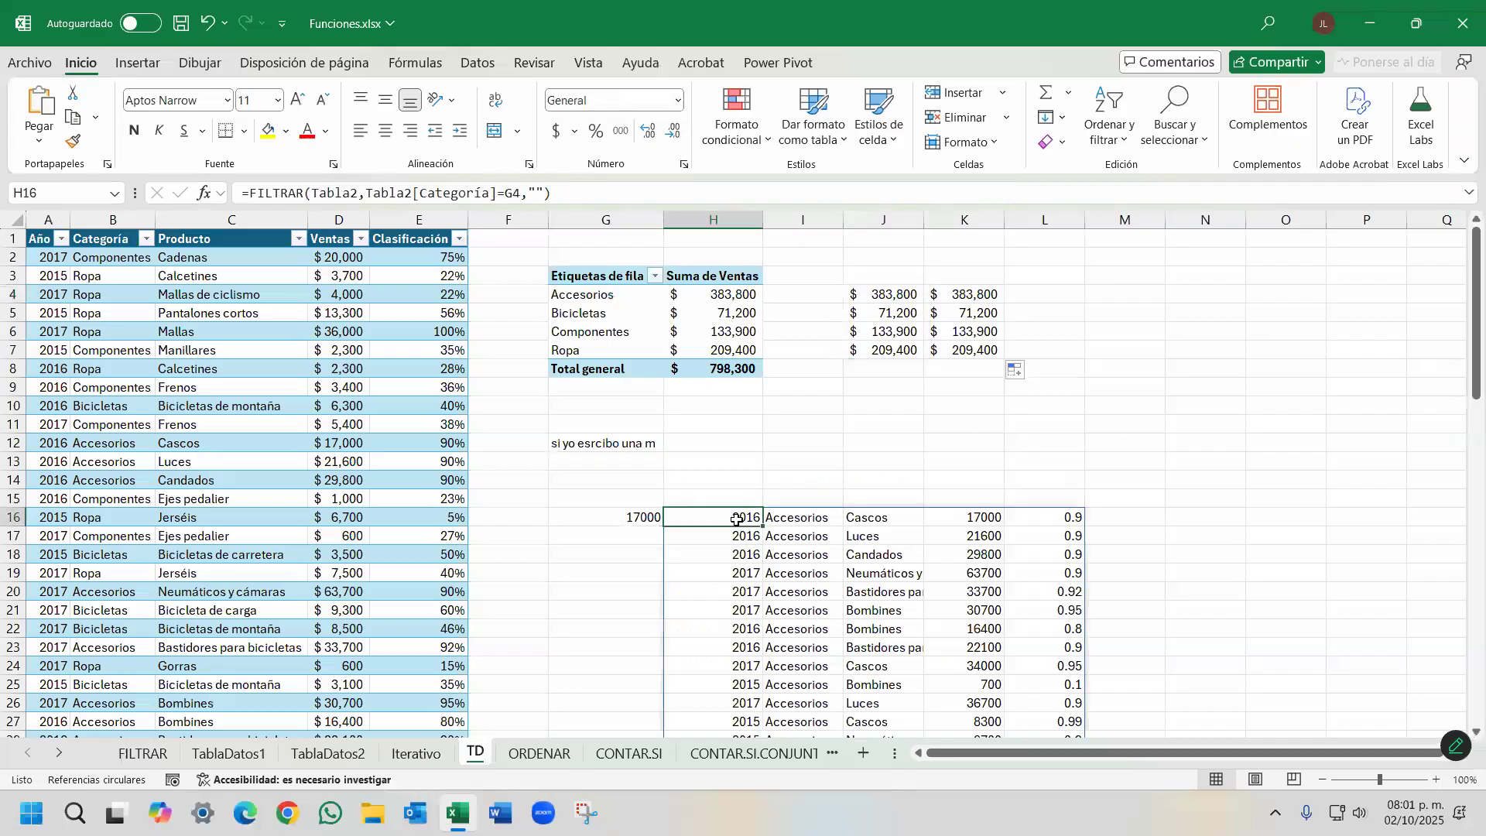
pyautogui.doubleClick(729, 519)
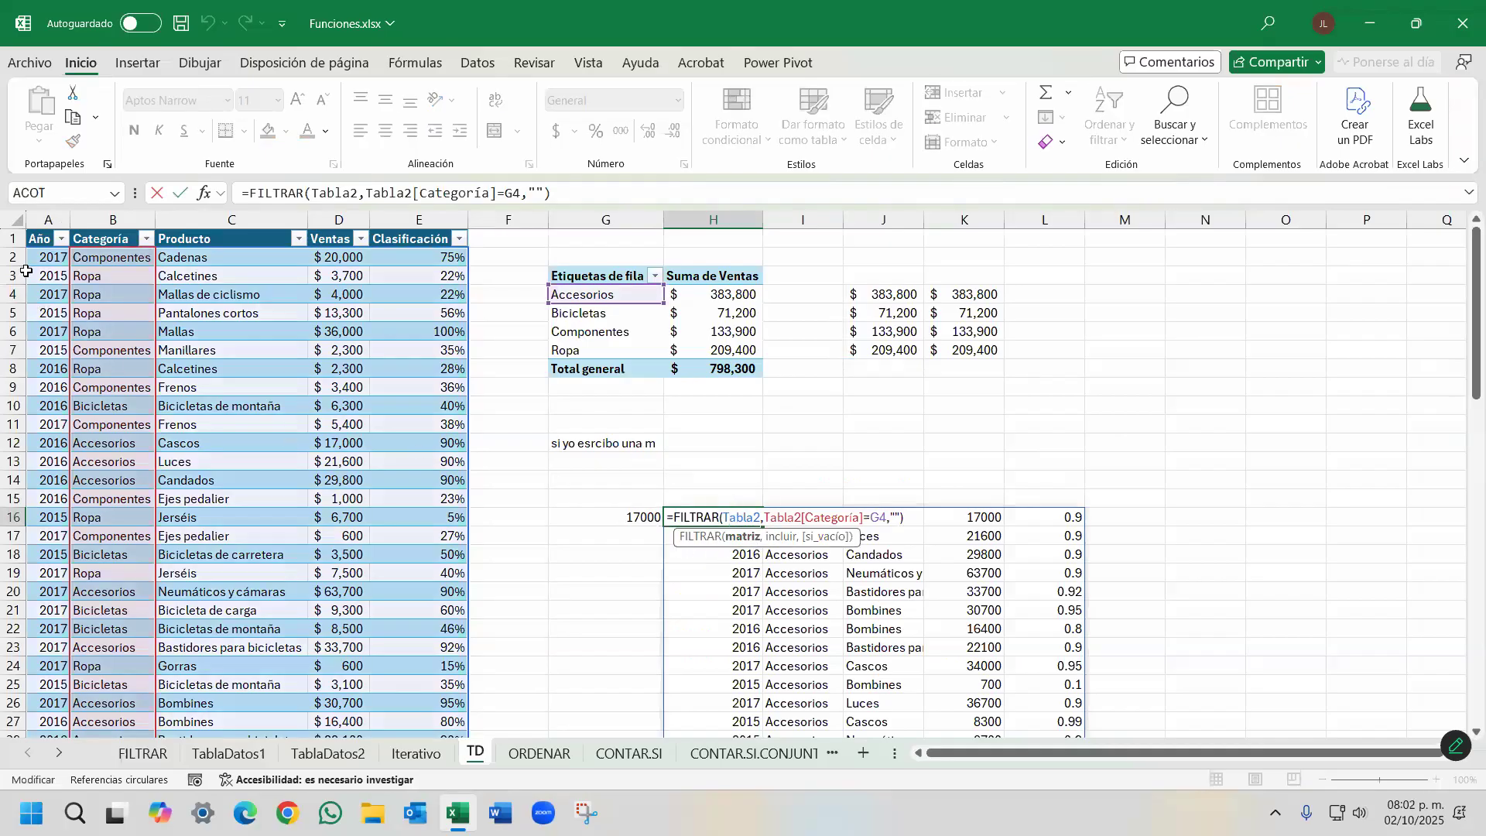
pyautogui.click(344, 387)
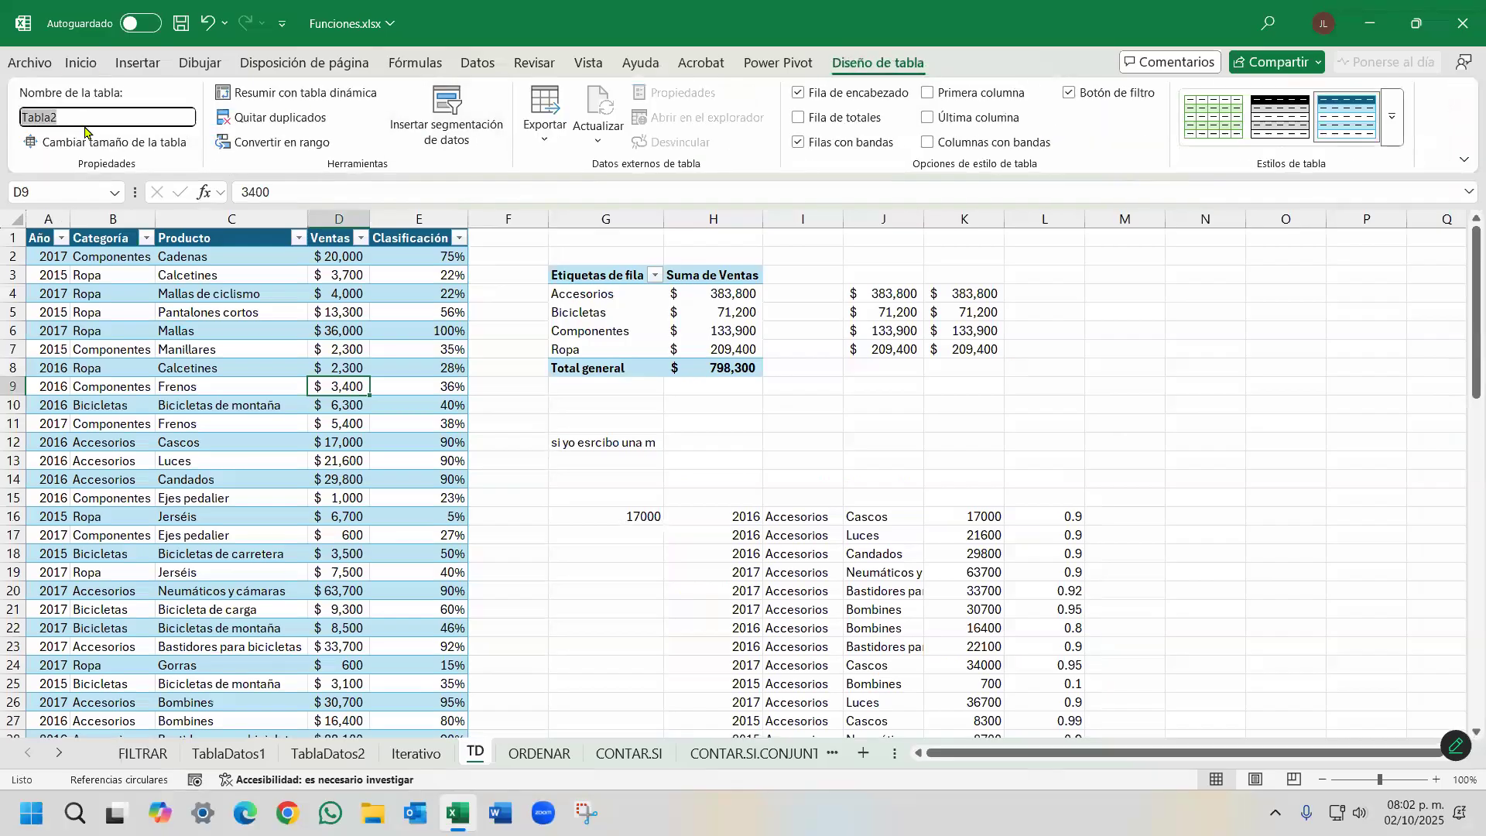
pyautogui.click(756, 516)
pyautogui.doubleClick(756, 516)
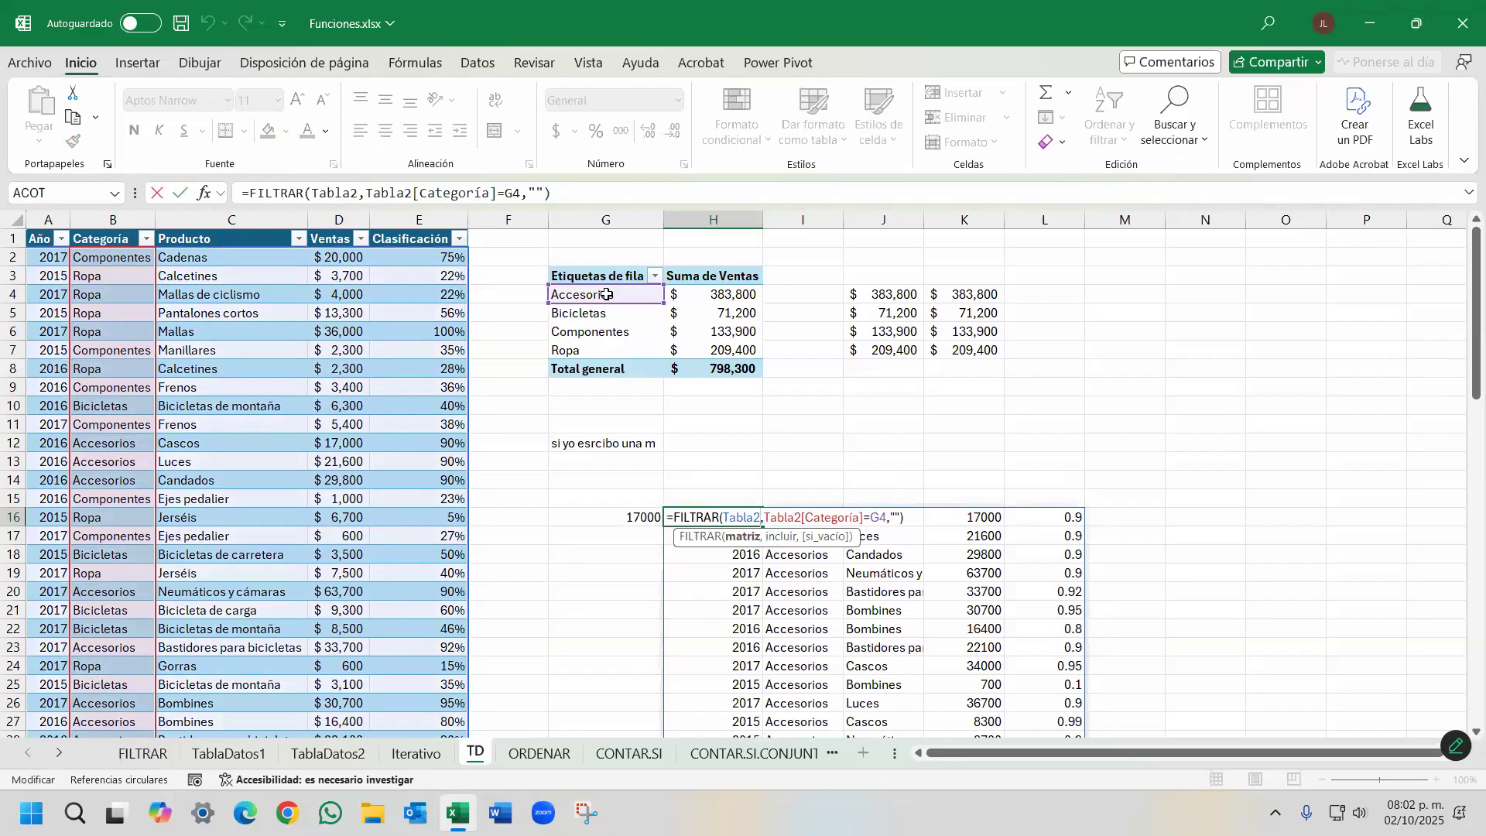
pyautogui.press('Escape')
pyautogui.scroll(-5, 712, 542)
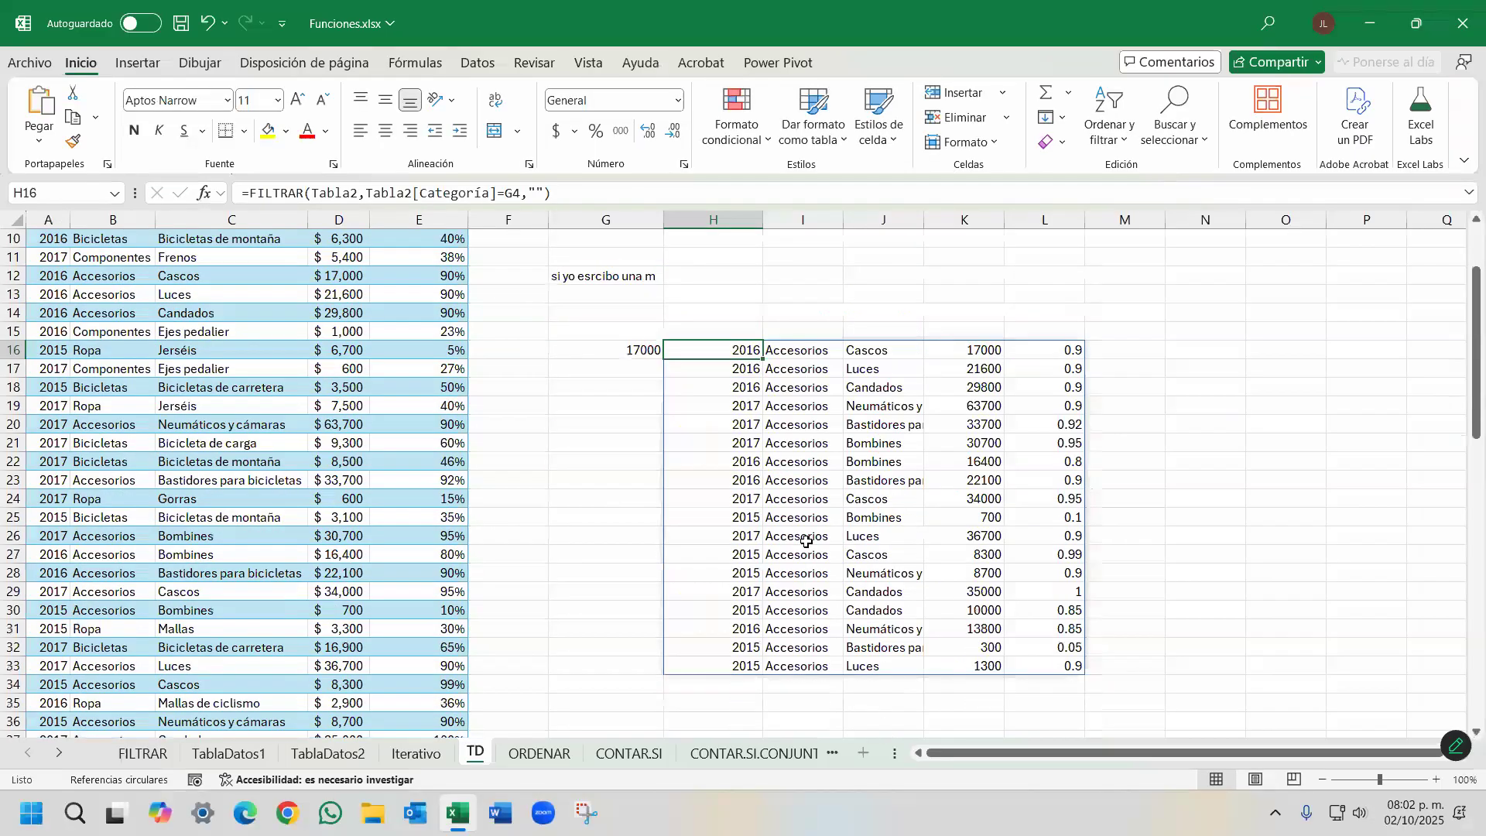
pyautogui.scroll(3, 727, 410)
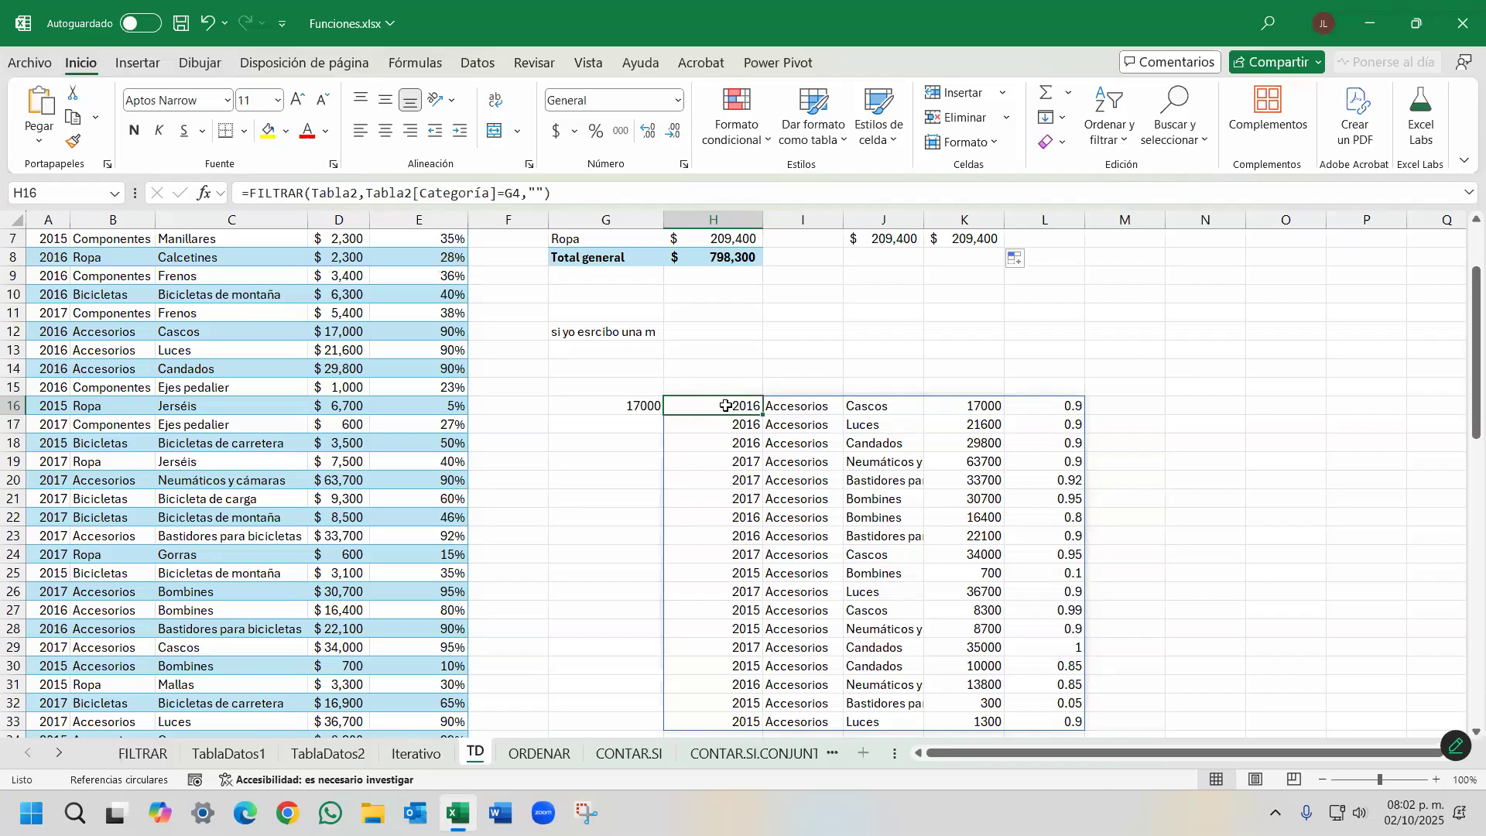
pyautogui.click(167, 346)
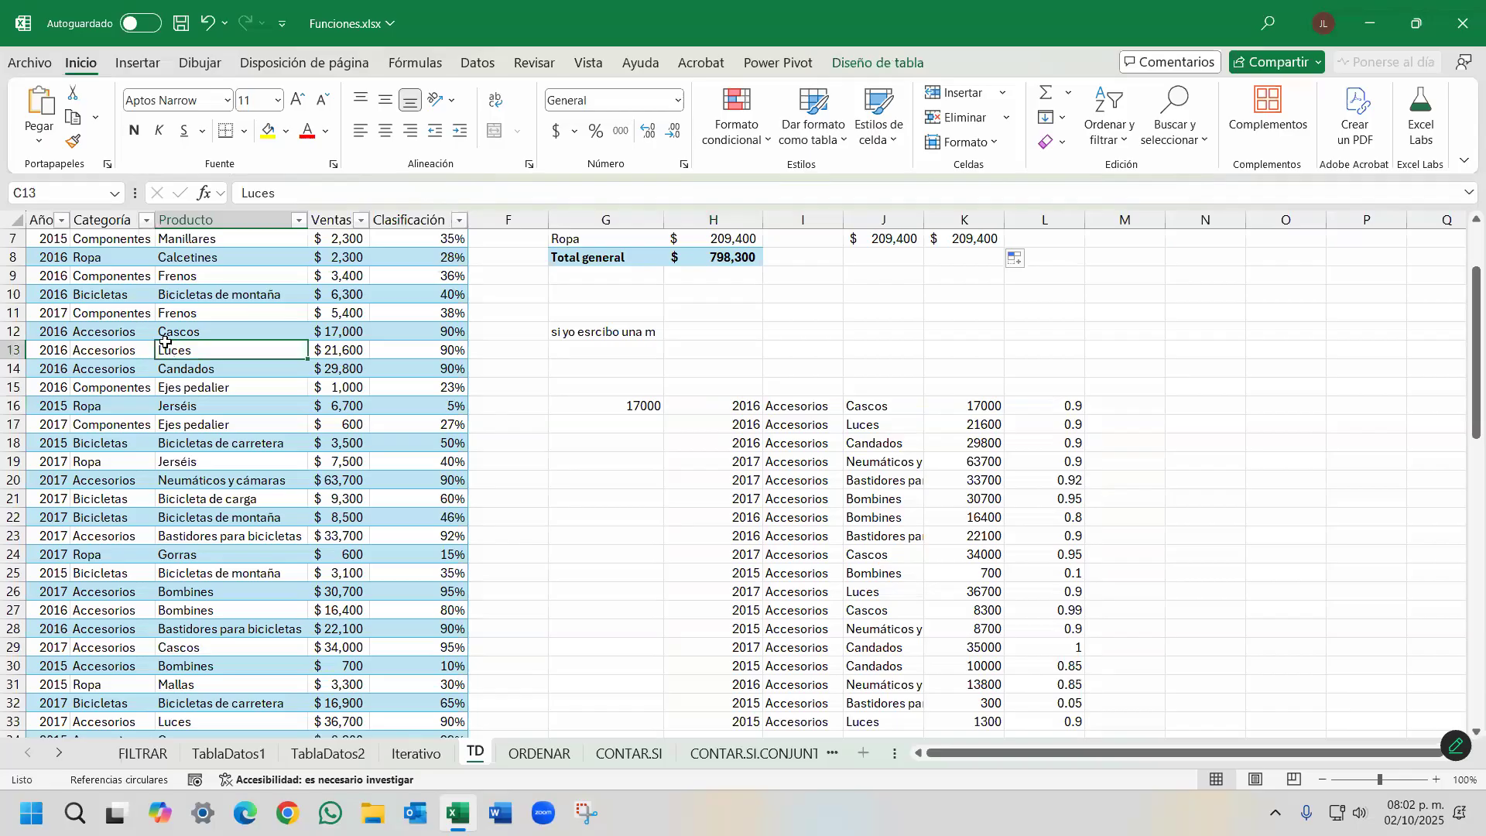
pyautogui.click(731, 406)
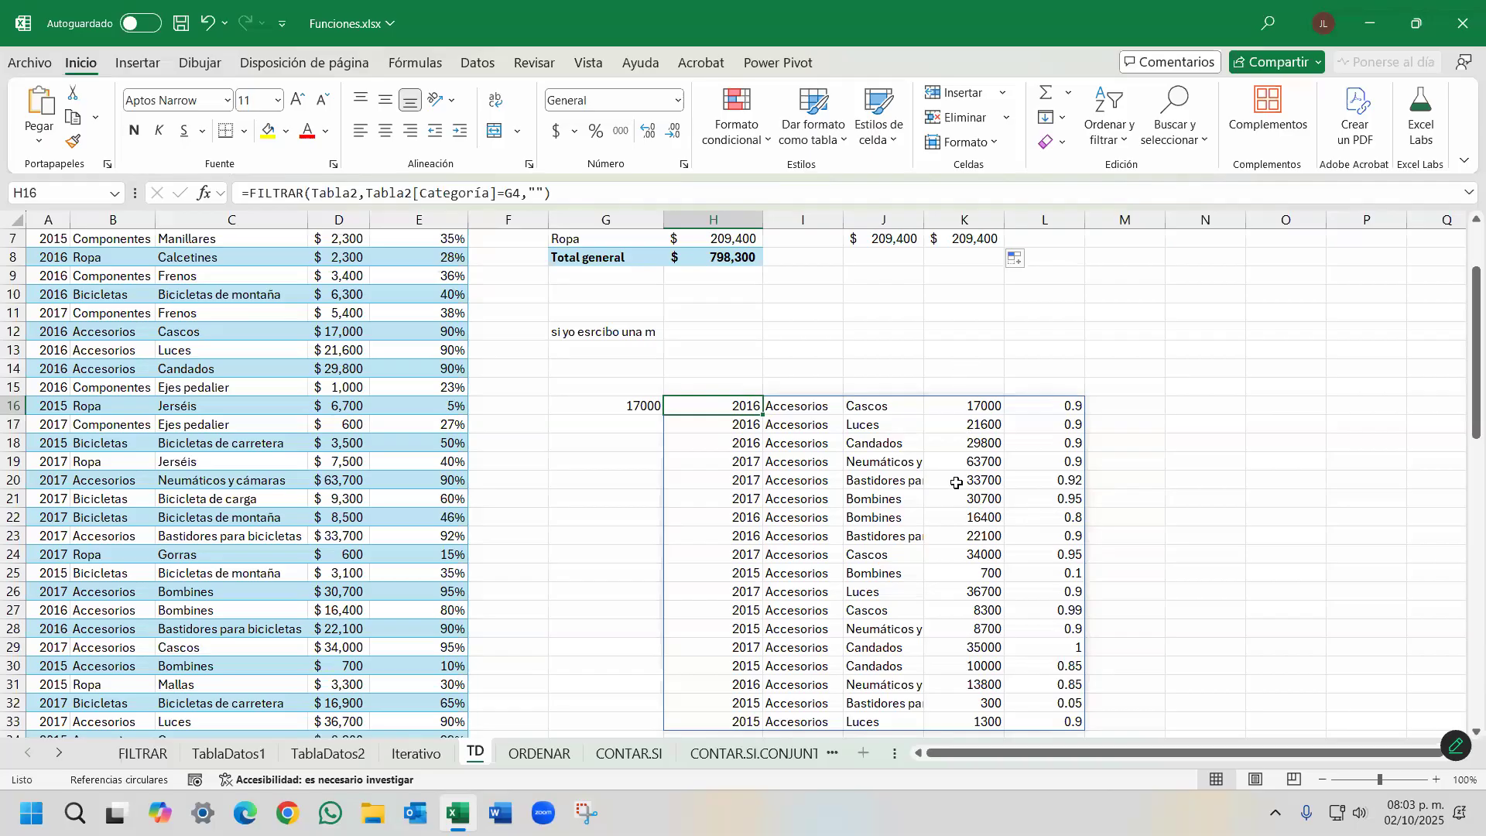
# In the formula options, enable ImportarDatosDinámicos functions for references to pivot tables and accept the change.
pyautogui.click(31, 65)
pyautogui.click(48, 761)
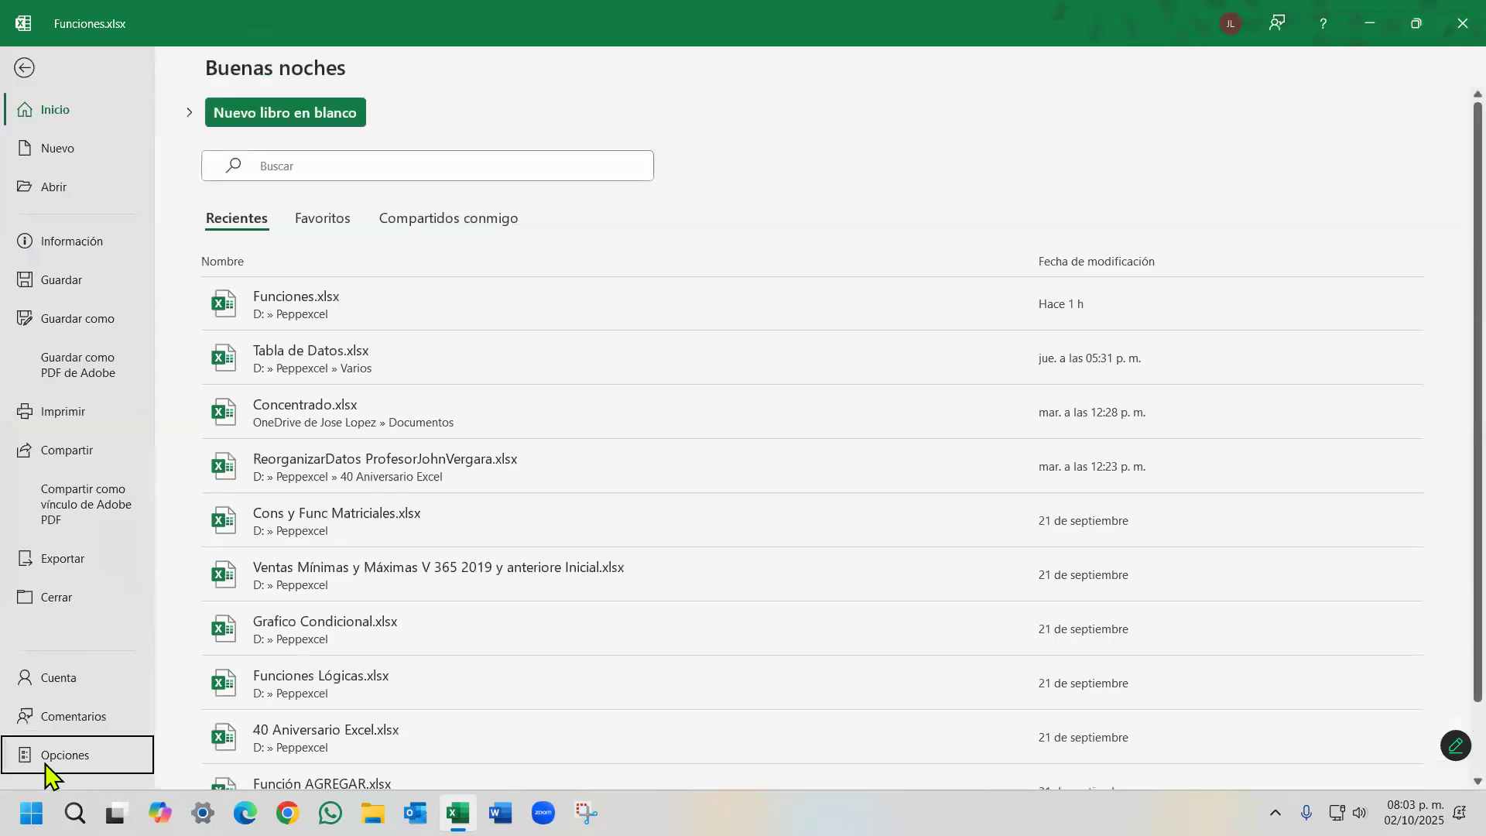
pyautogui.click(439, 143)
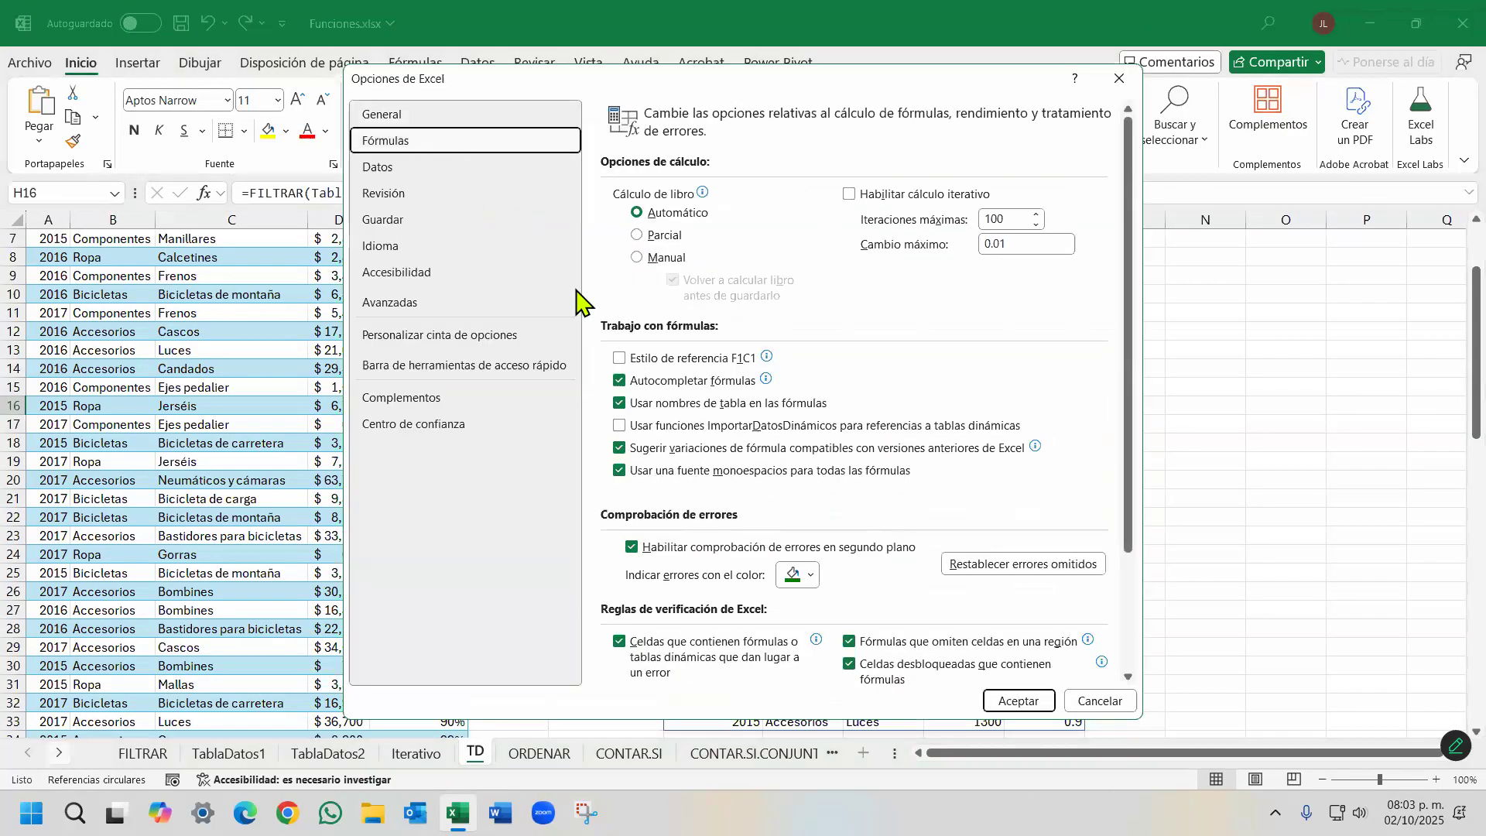
pyautogui.click(649, 428)
pyautogui.click(667, 428)
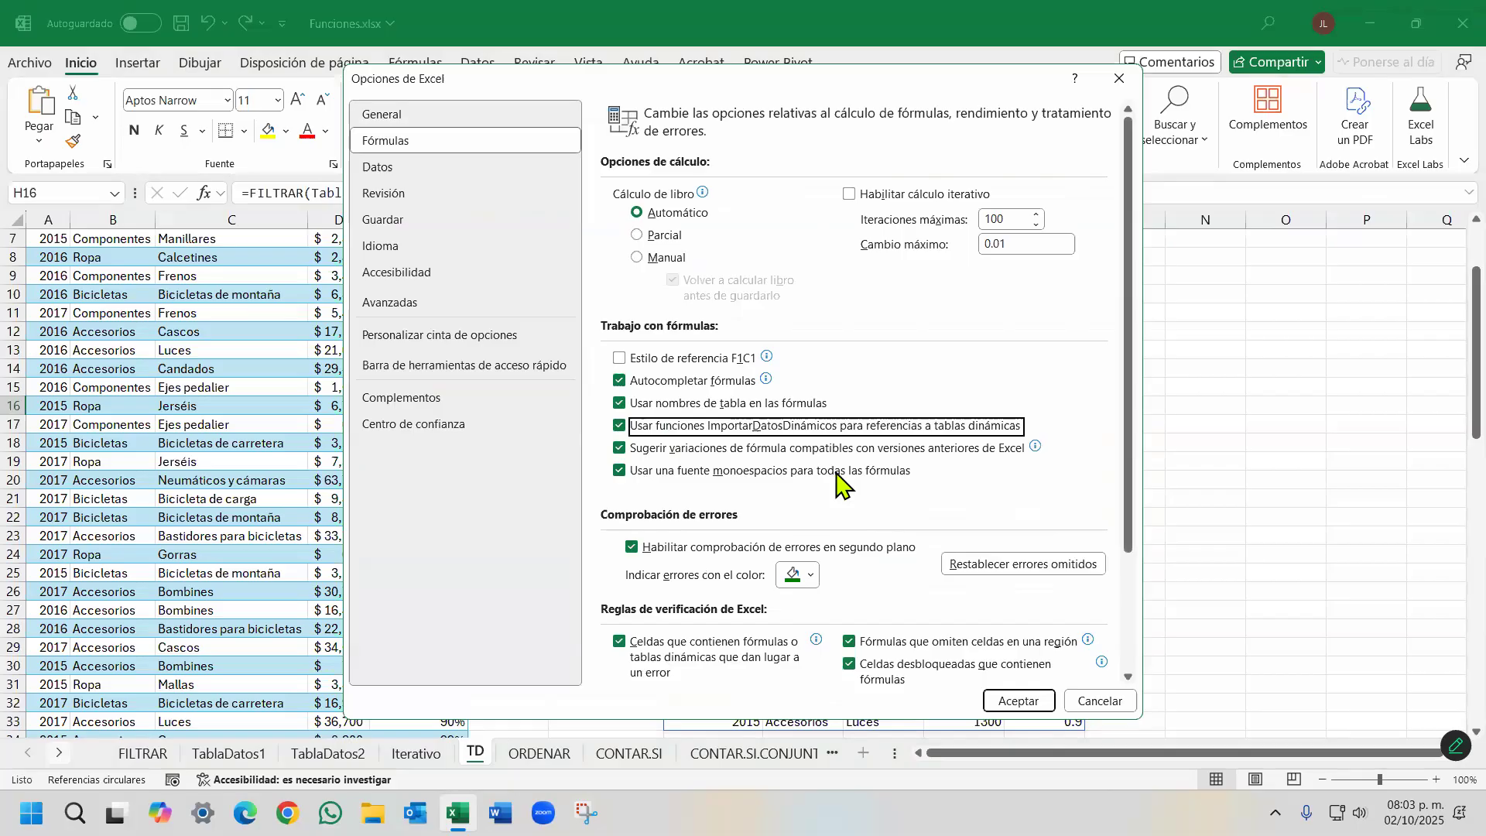
pyautogui.click(1018, 701)
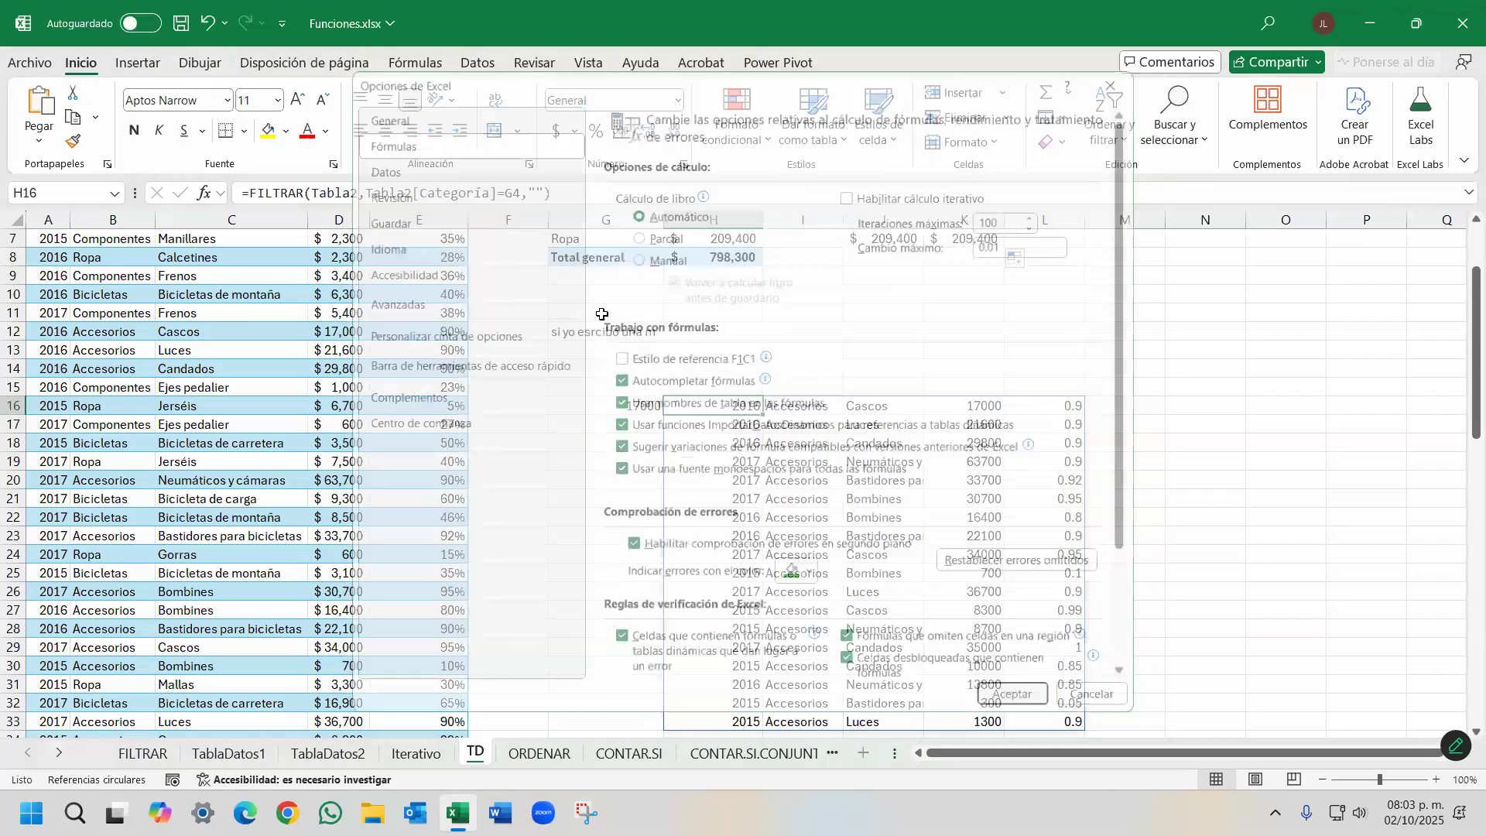
# Review the option to use a monospace font for all formulas, and examine how the H16 FILTRAR formula is displayed.
pyautogui.click(24, 63)
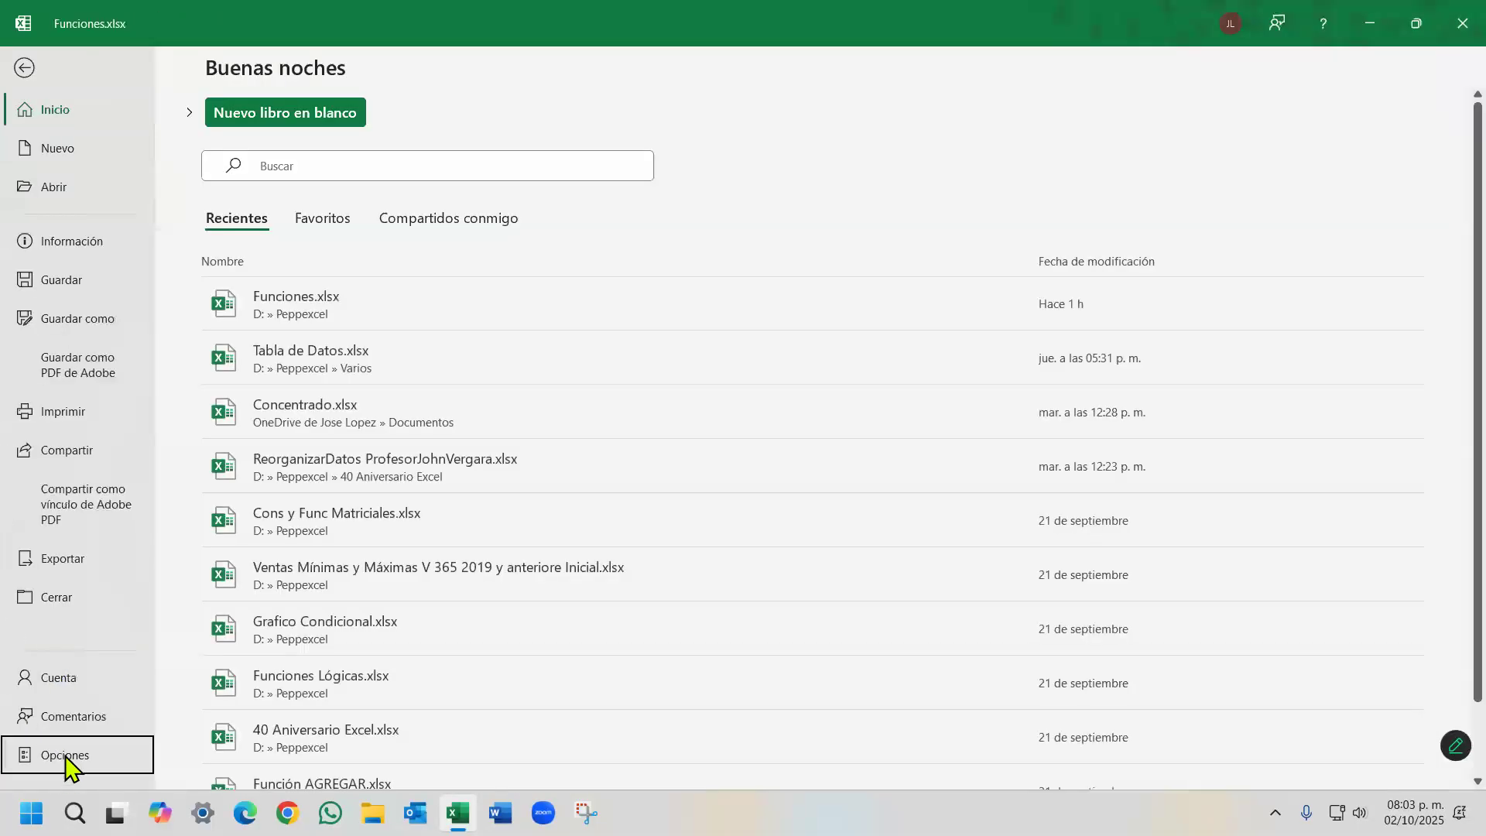
pyautogui.click(66, 756)
pyautogui.click(456, 141)
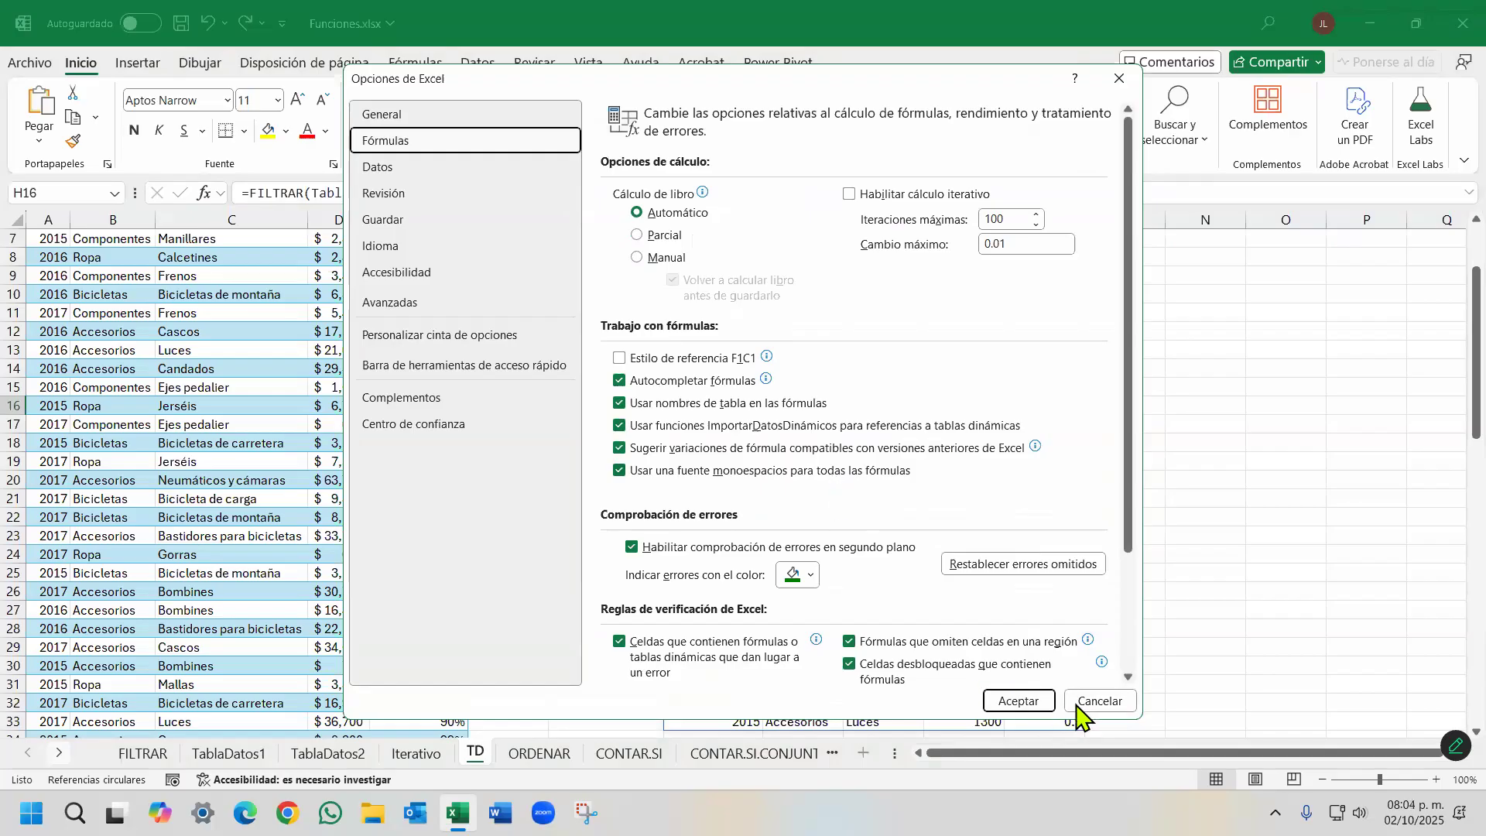
pyautogui.click(1118, 79)
pyautogui.click(598, 189)
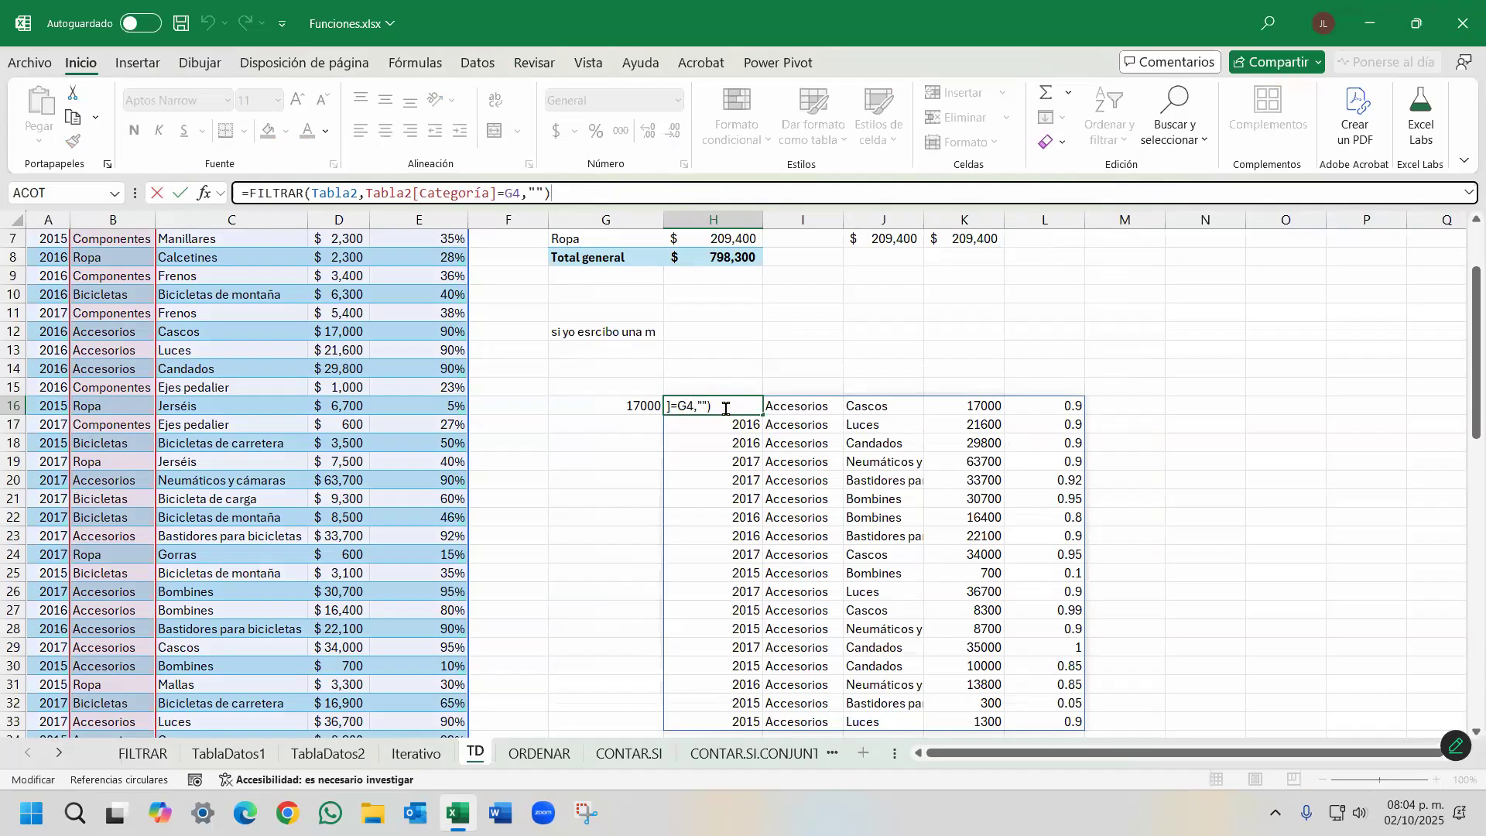
pyautogui.click(30, 63)
pyautogui.click(39, 756)
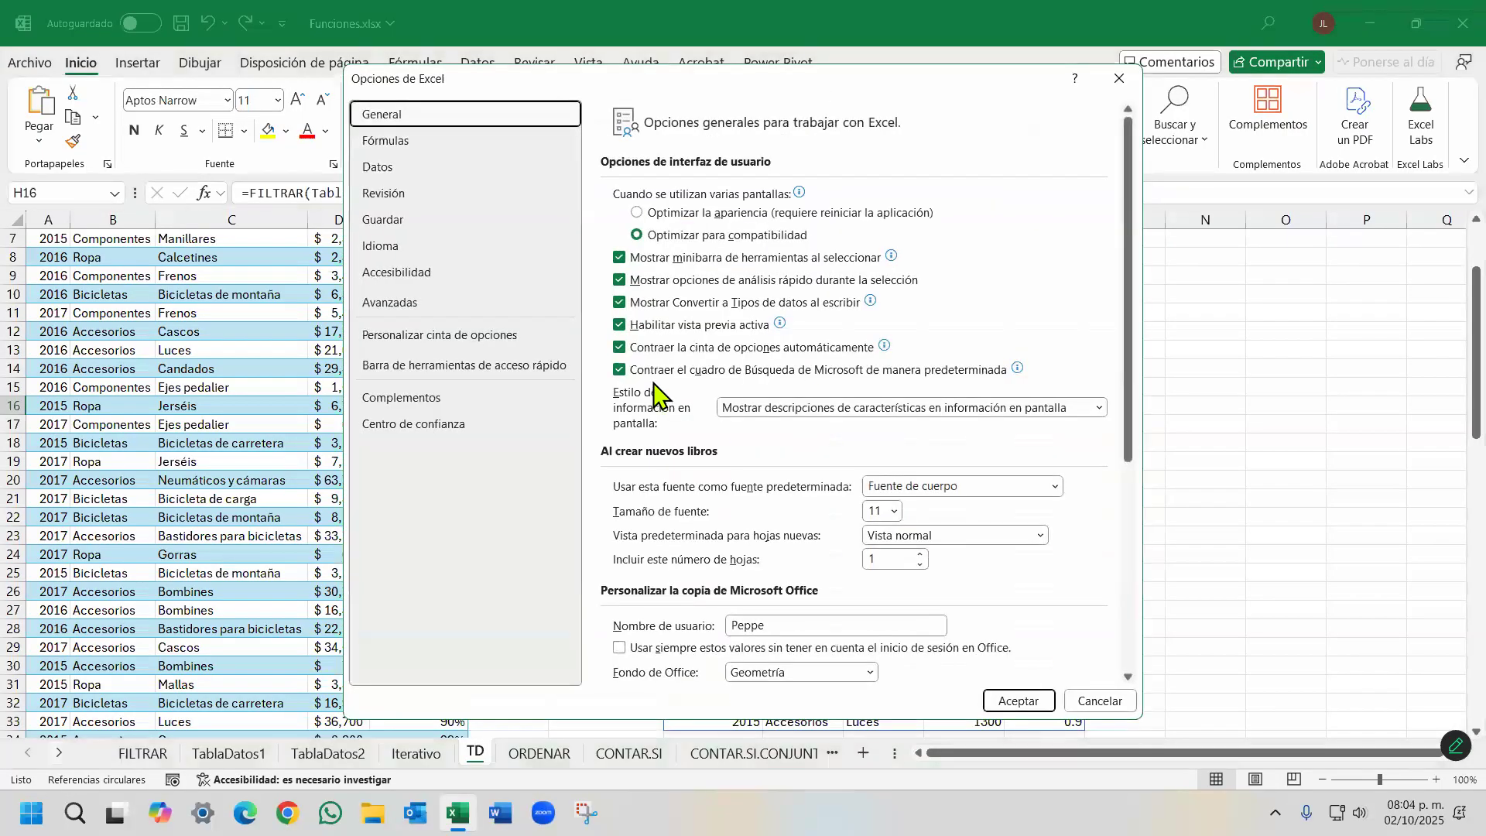
pyautogui.click(487, 141)
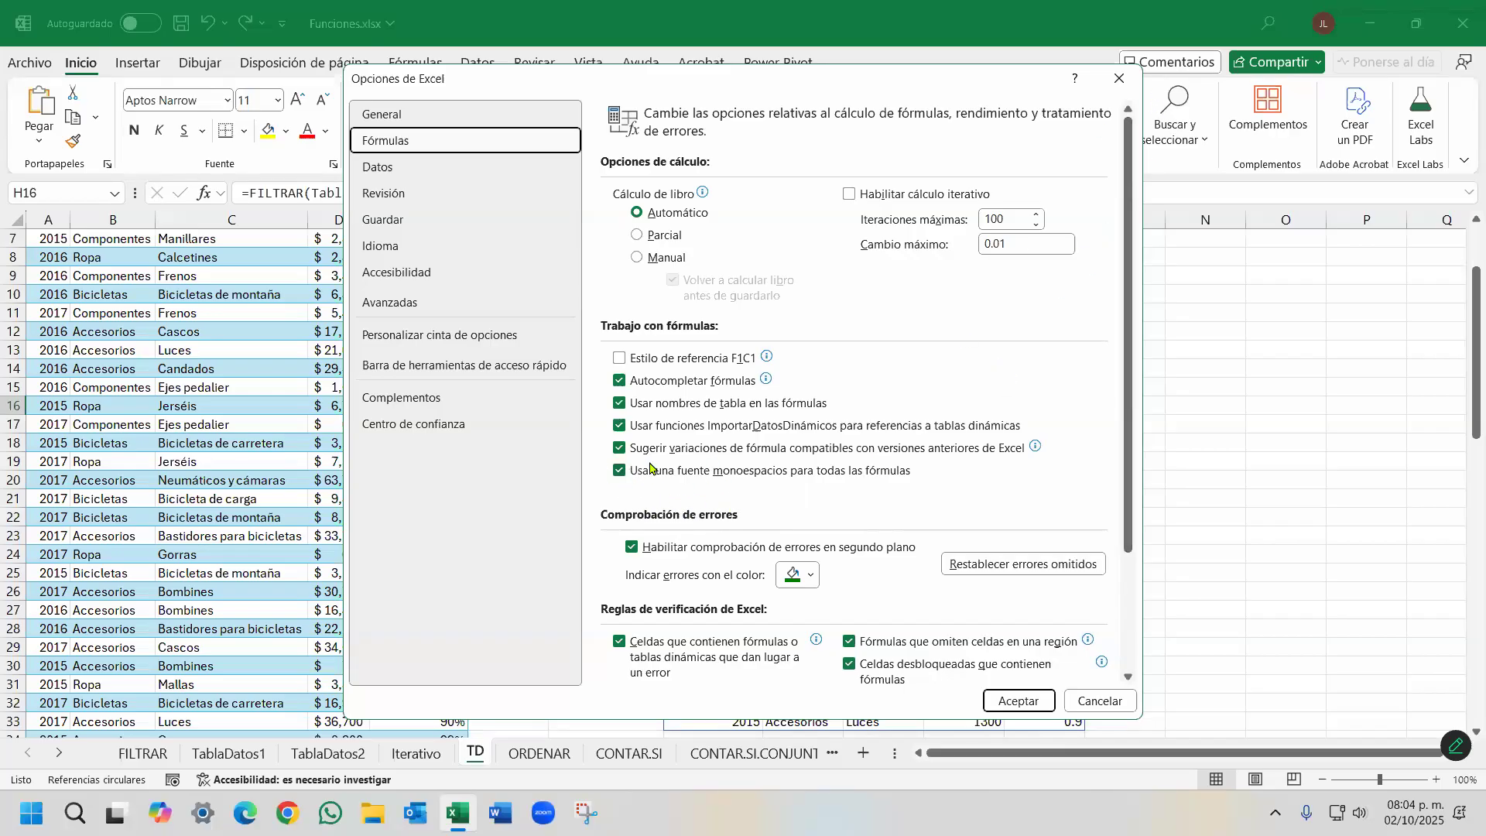
pyautogui.click(1014, 702)
pyautogui.doubleClick(716, 406)
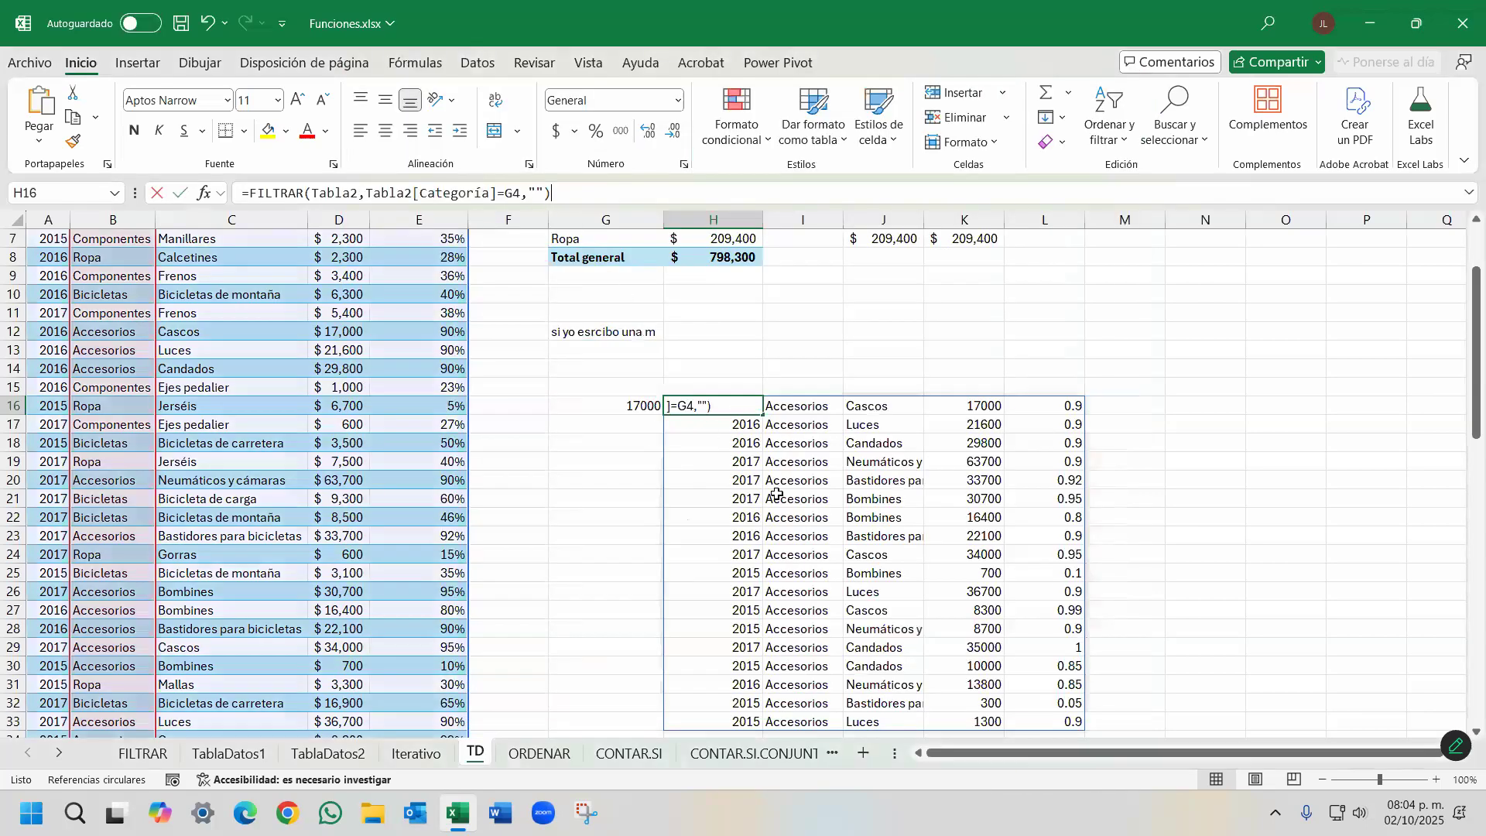
pyautogui.press('Escape')
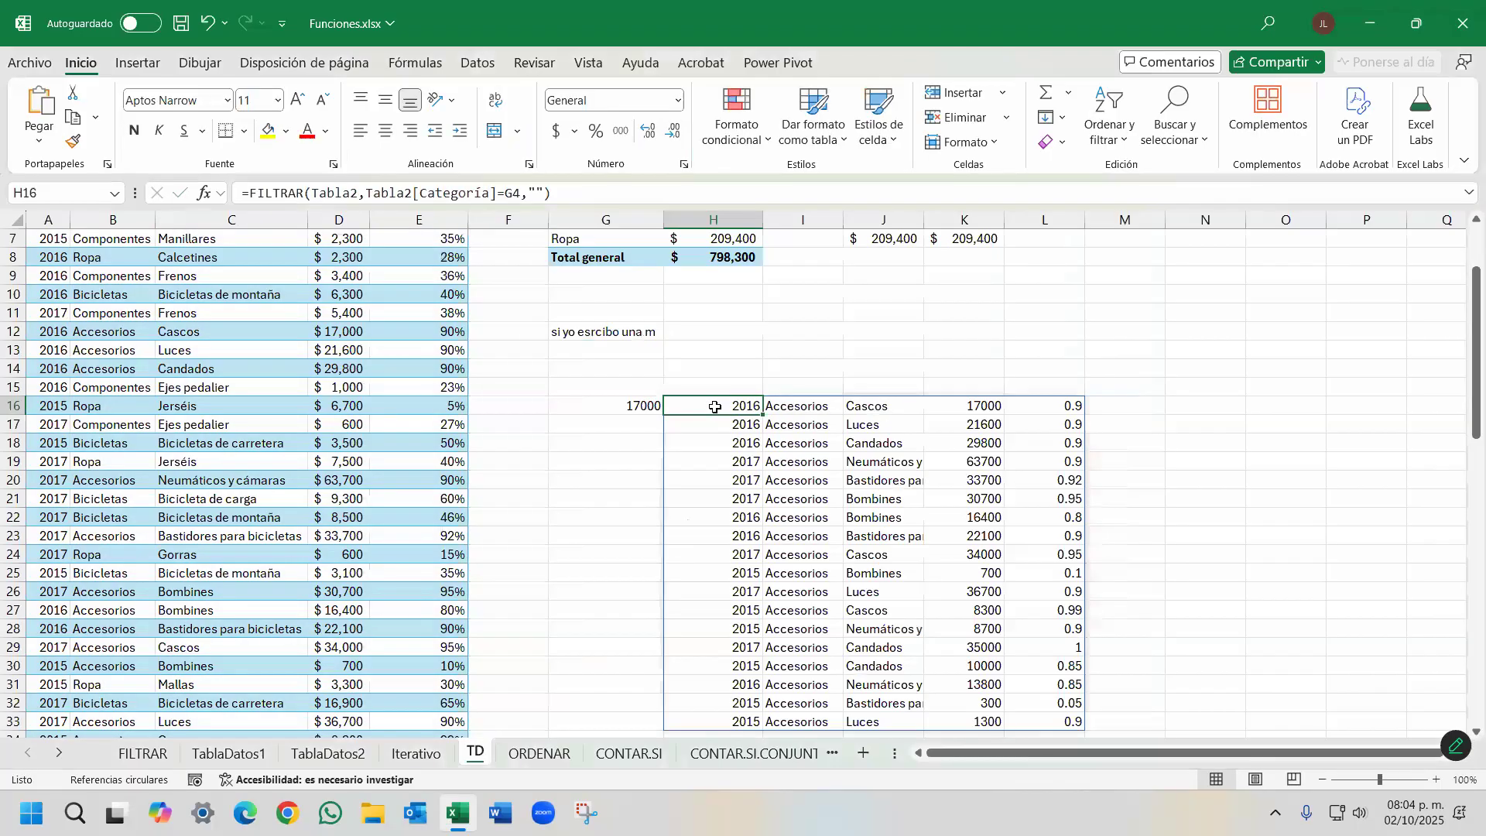
# Capture an image of the H16 FILTRAR formula as shown while editing, paste it at K10 and move it slightly upward.
pyautogui.click(623, 185)
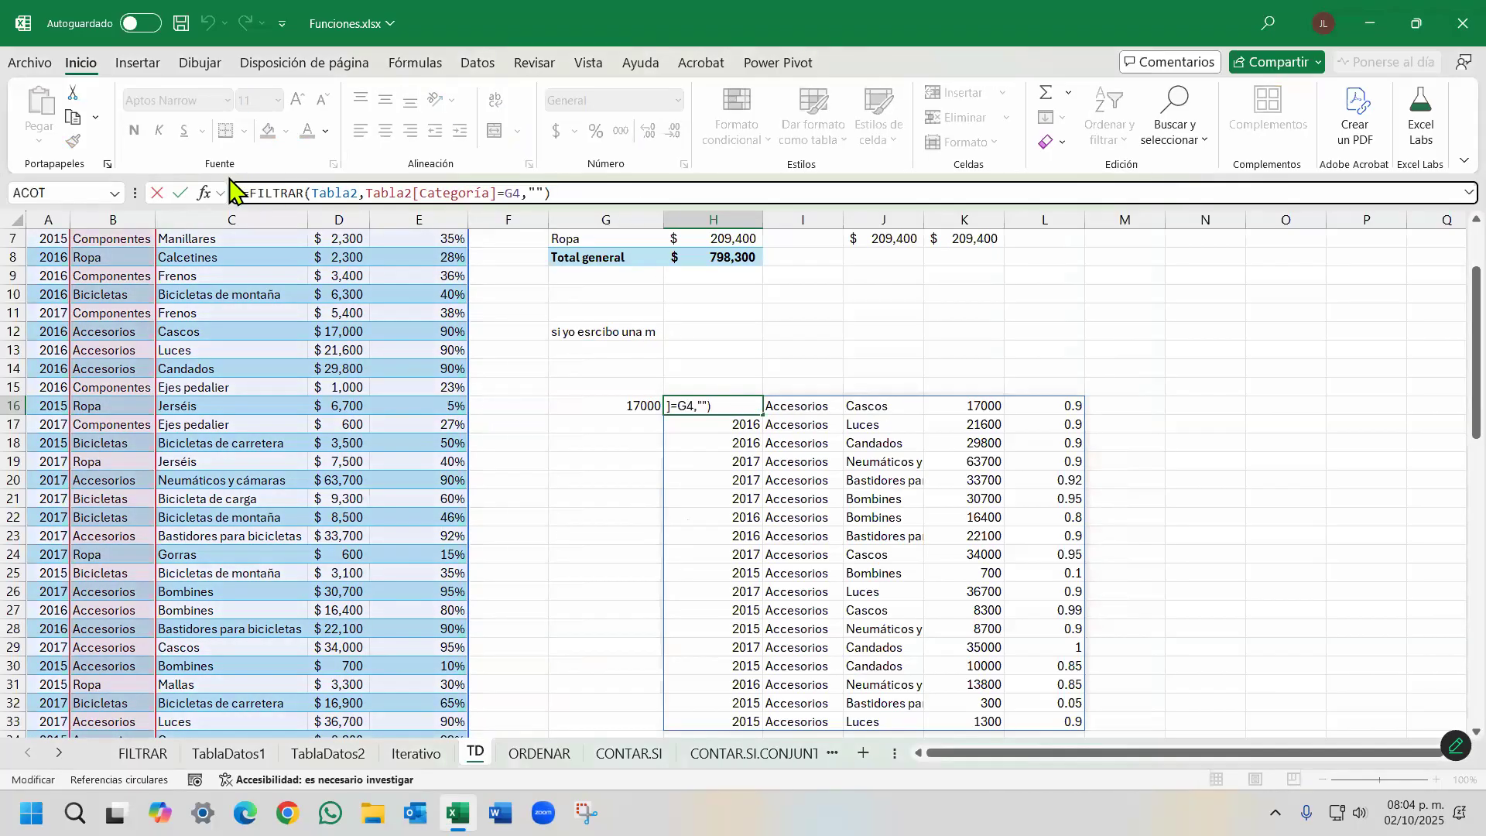
pyautogui.press('super+shift+s')
pyautogui.moveTo(229, 177); pyautogui.dragTo(578, 223)
pyautogui.click(949, 297)
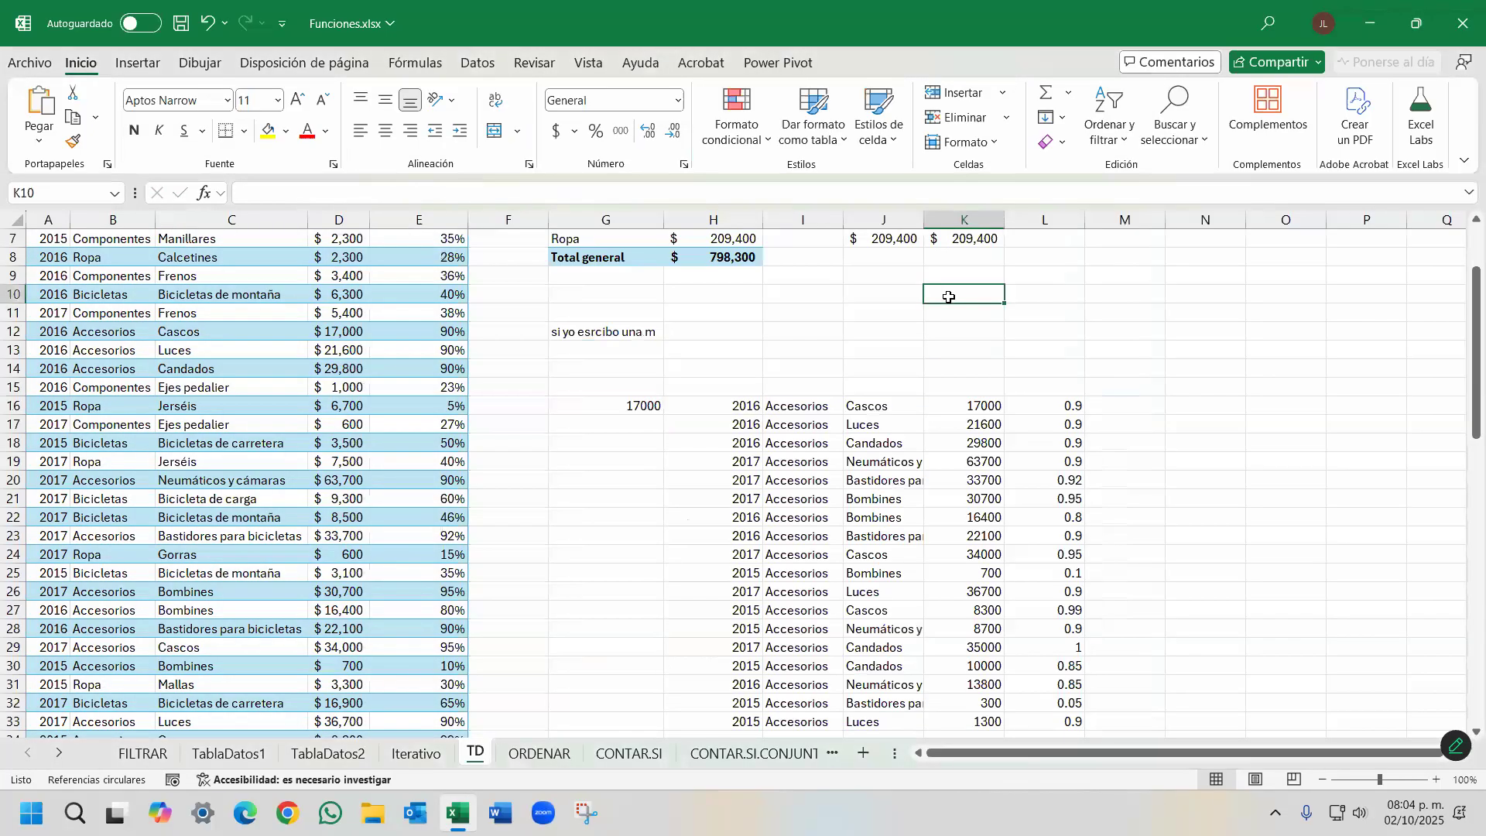
pyautogui.hotkey('ctrl', 'v')
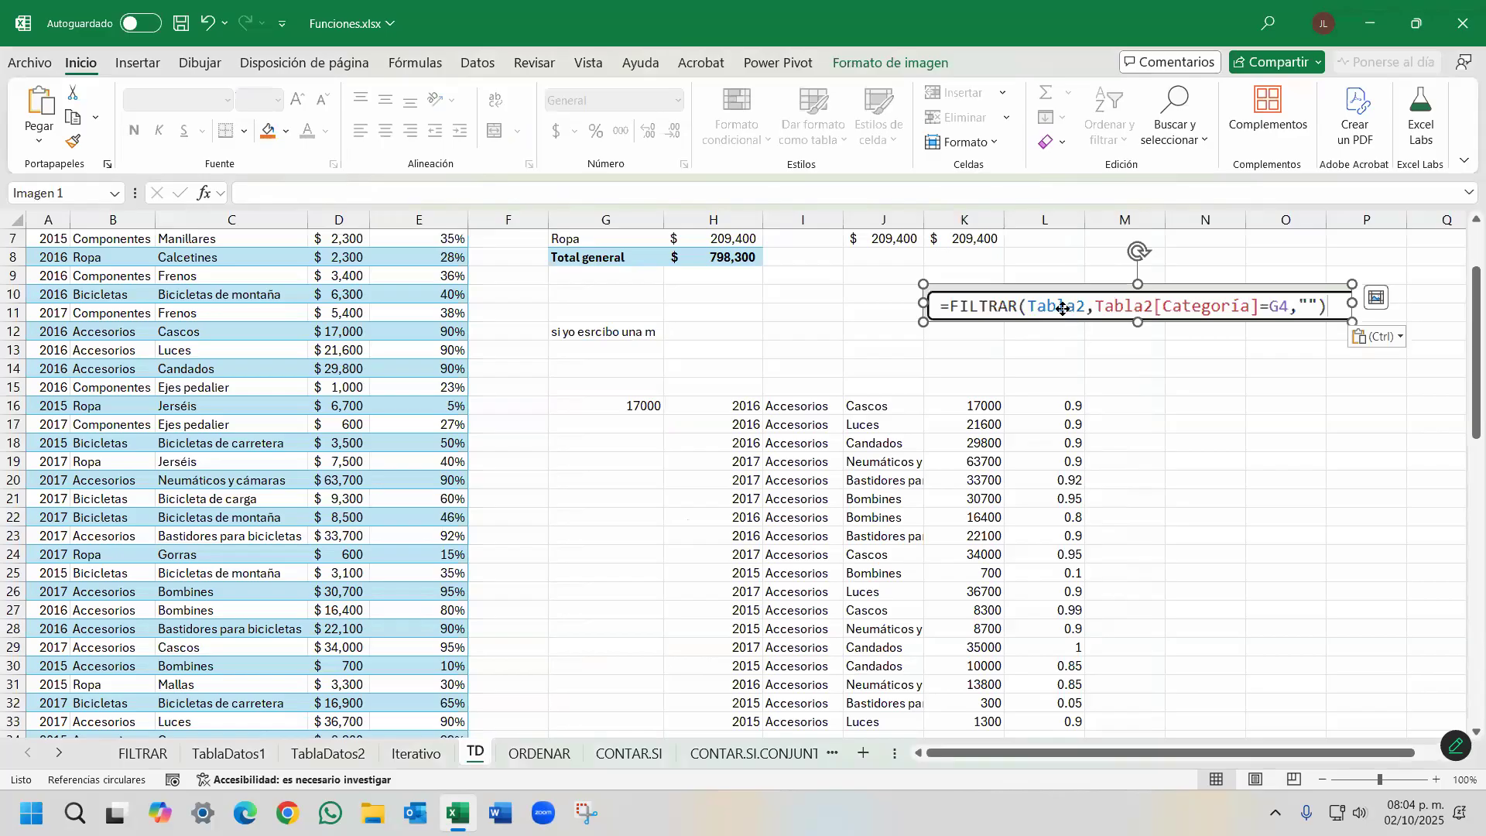
pyautogui.moveTo(1067, 297); pyautogui.dragTo(1070, 295)
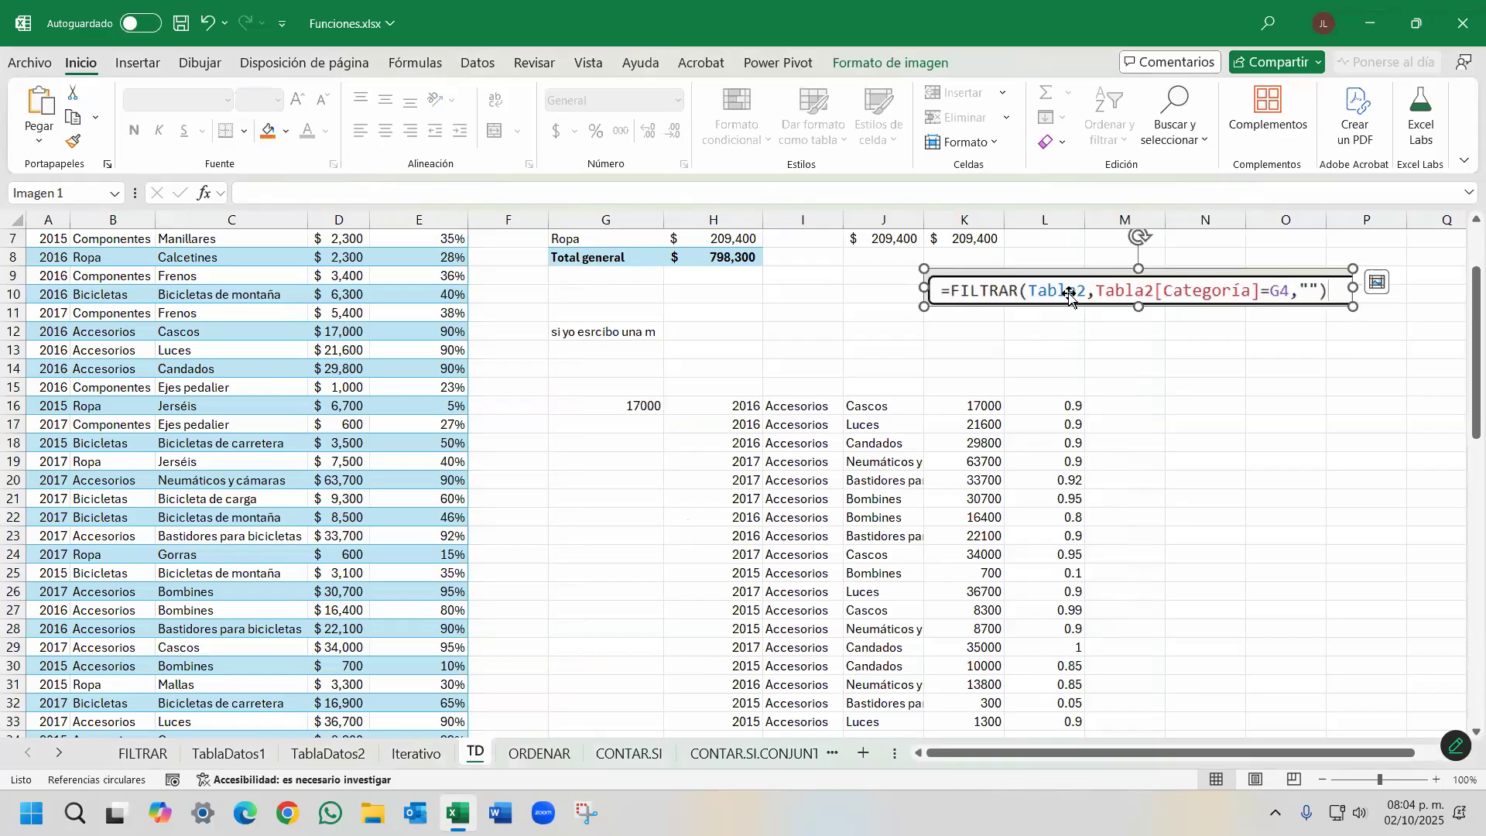
# In the formula options, disable the monospace font for all formulas and accept the change.
pyautogui.click(37, 65)
pyautogui.click(77, 756)
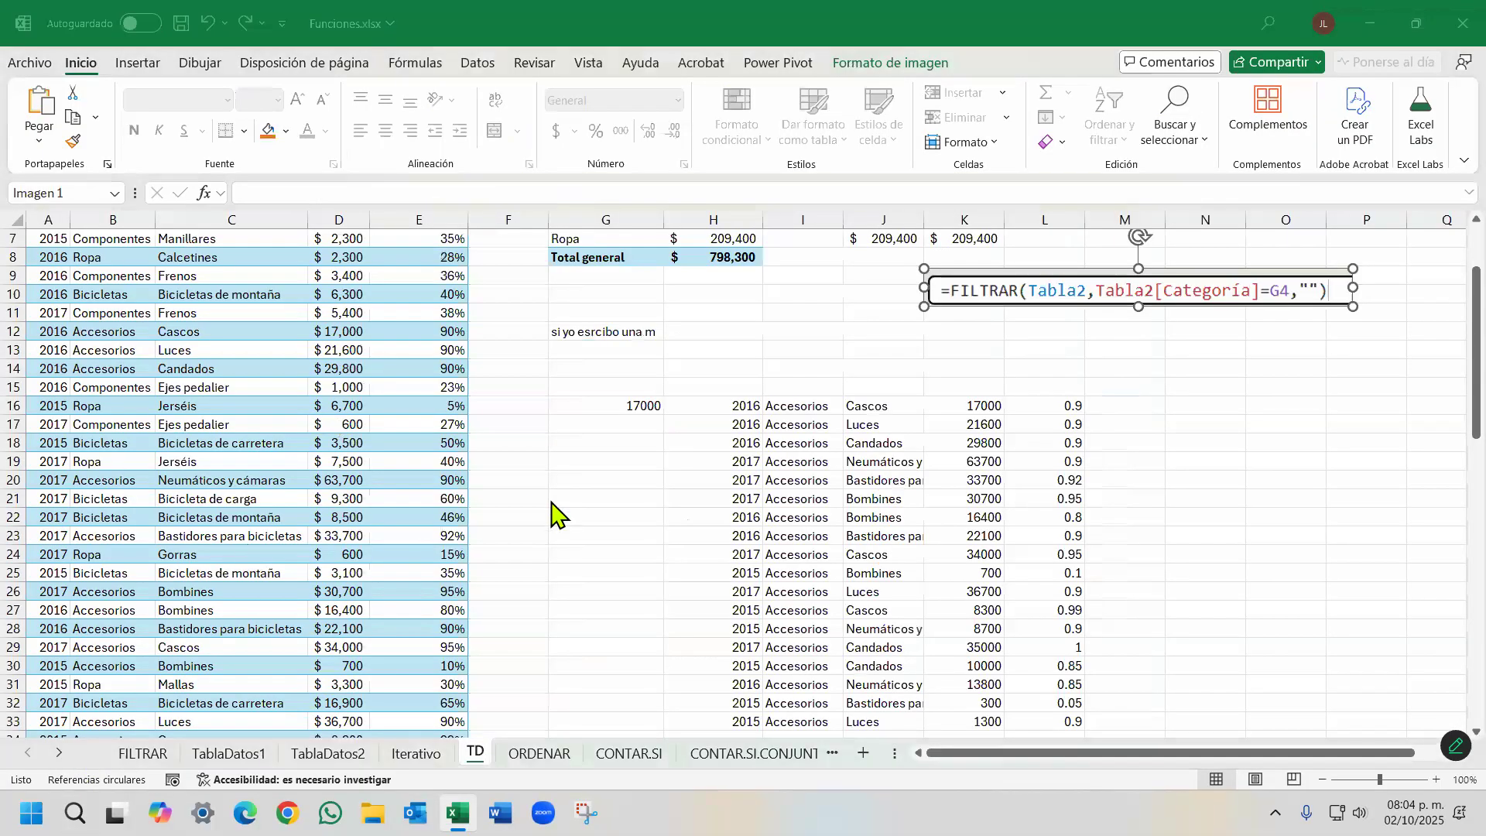
pyautogui.click(410, 141)
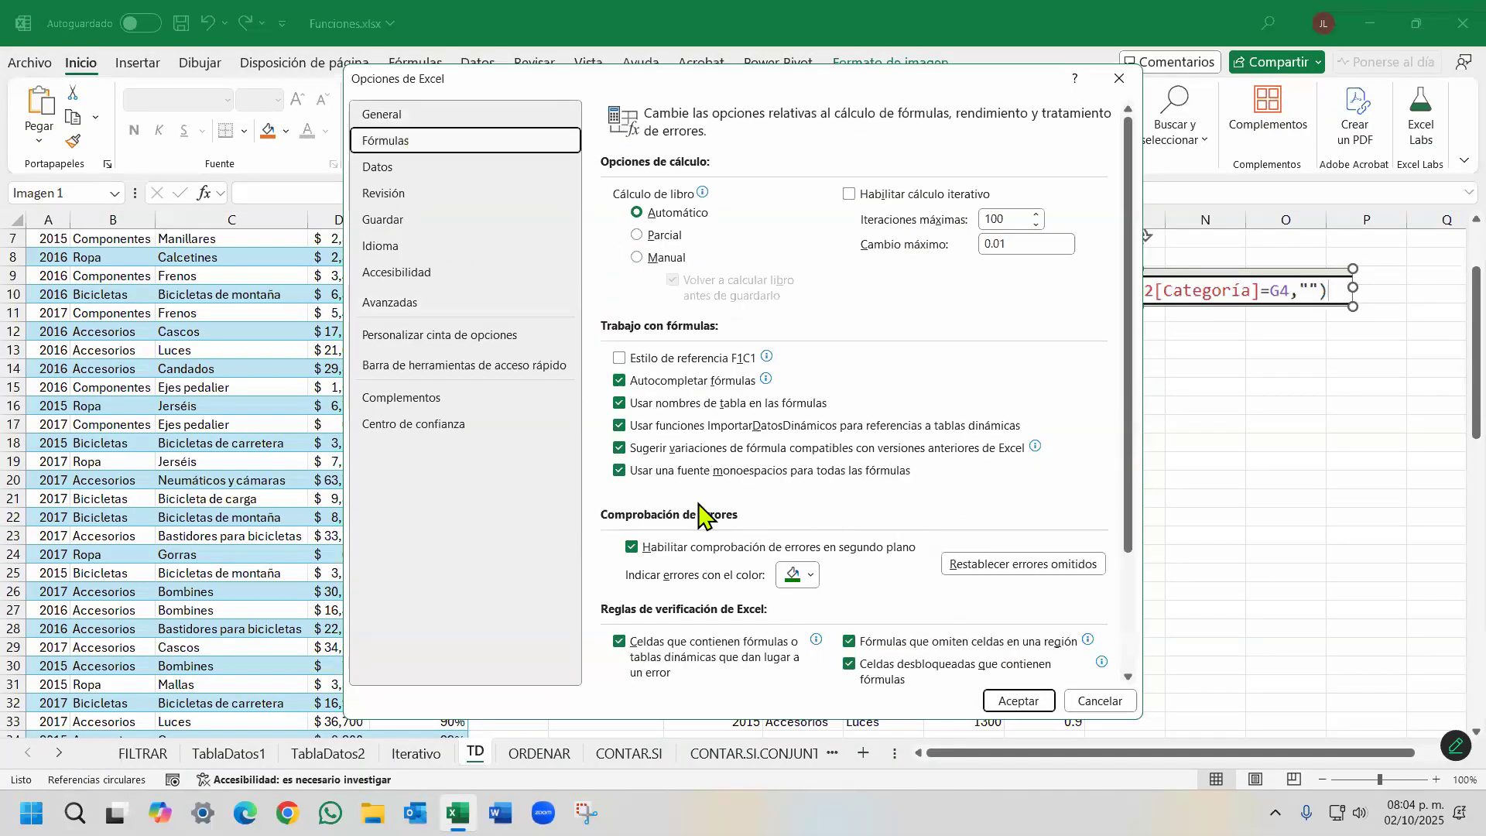
pyautogui.click(631, 474)
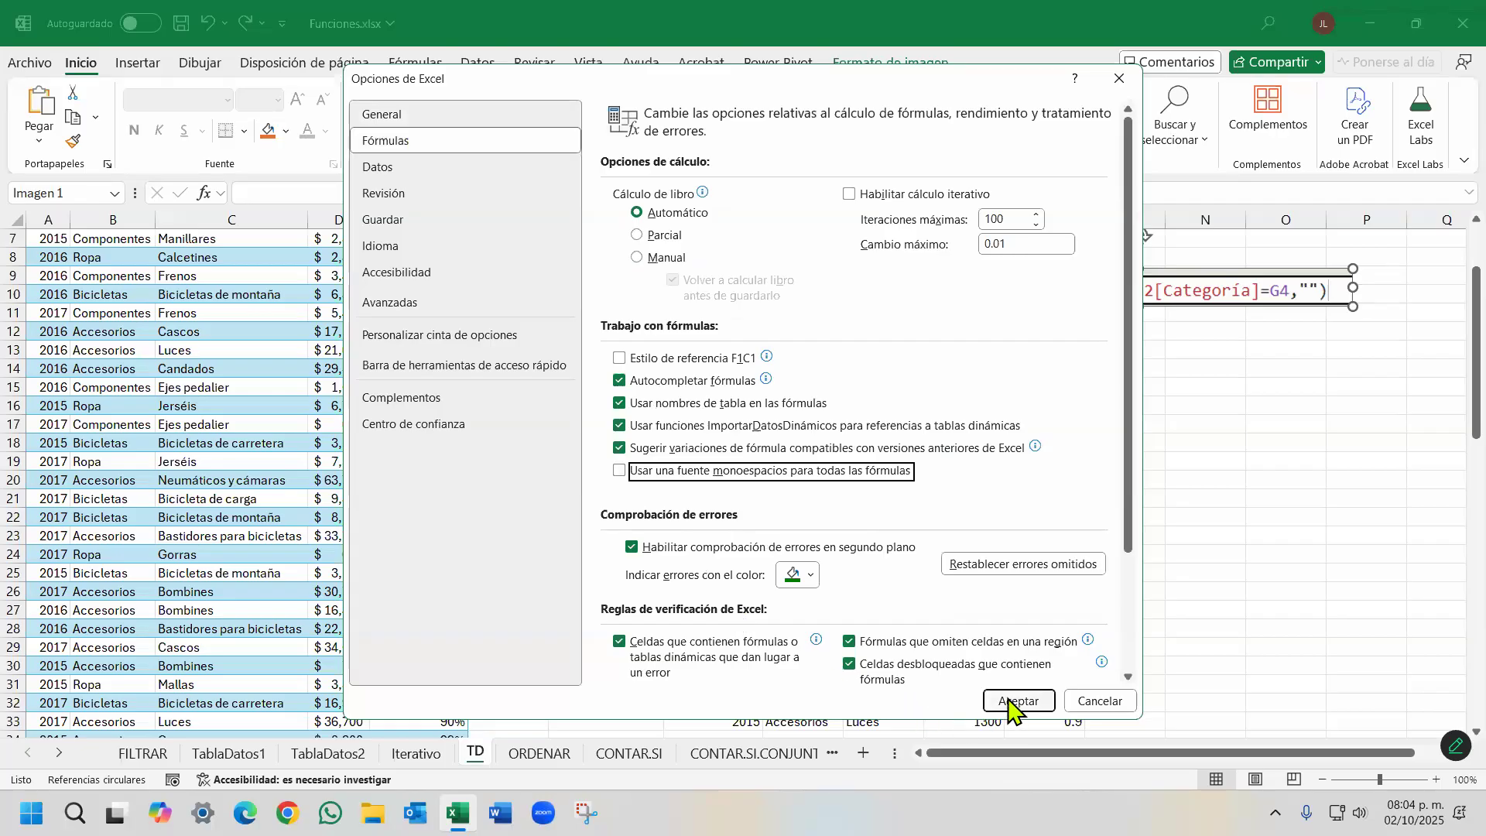
pyautogui.click(1007, 699)
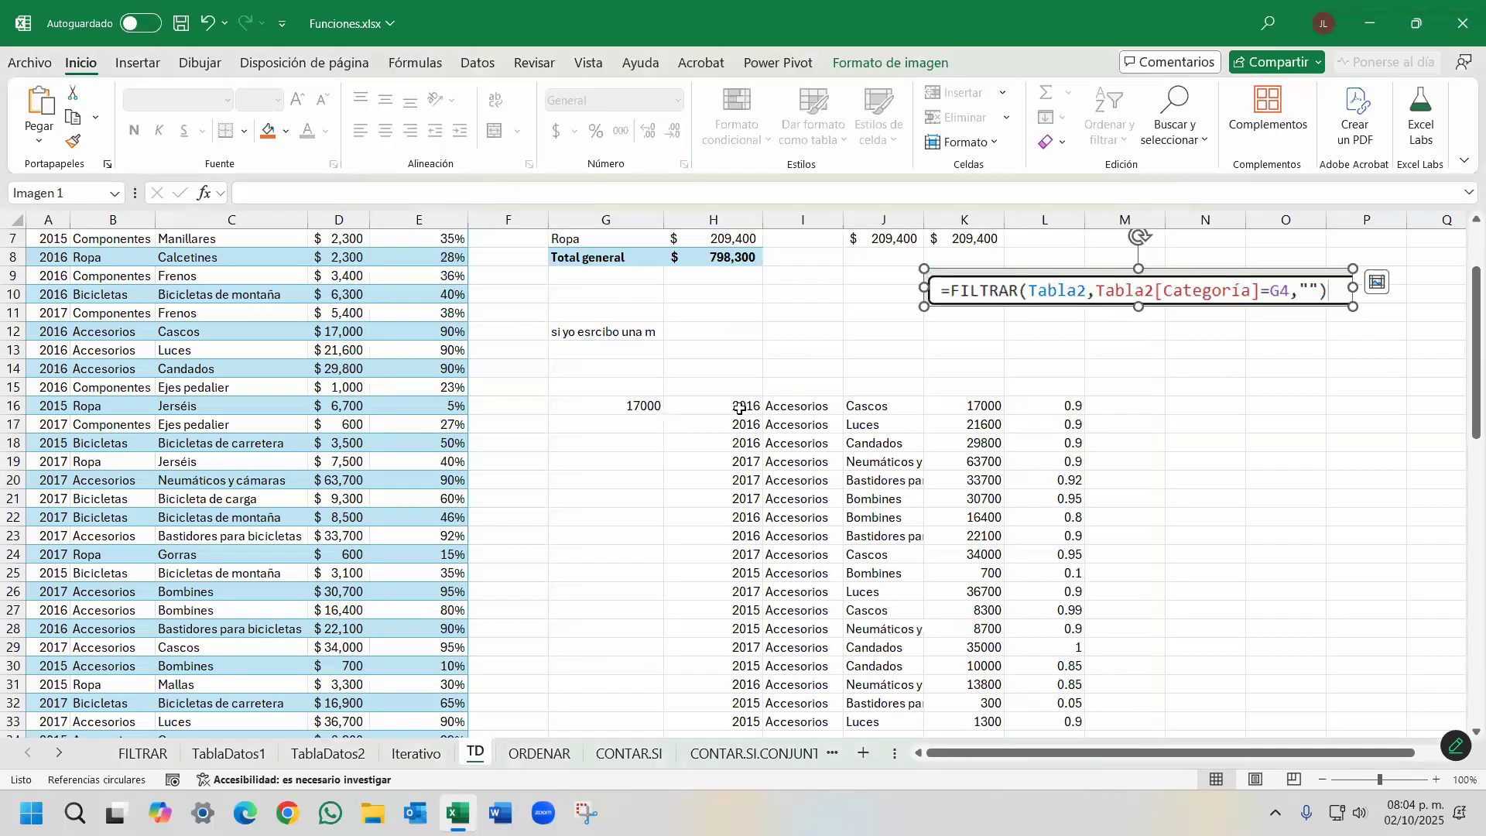
# Capture an image of the H16 FILTRAR formula as shown while editing, paste it at K12 and align it beneath the first formula image.
pyautogui.click(738, 407)
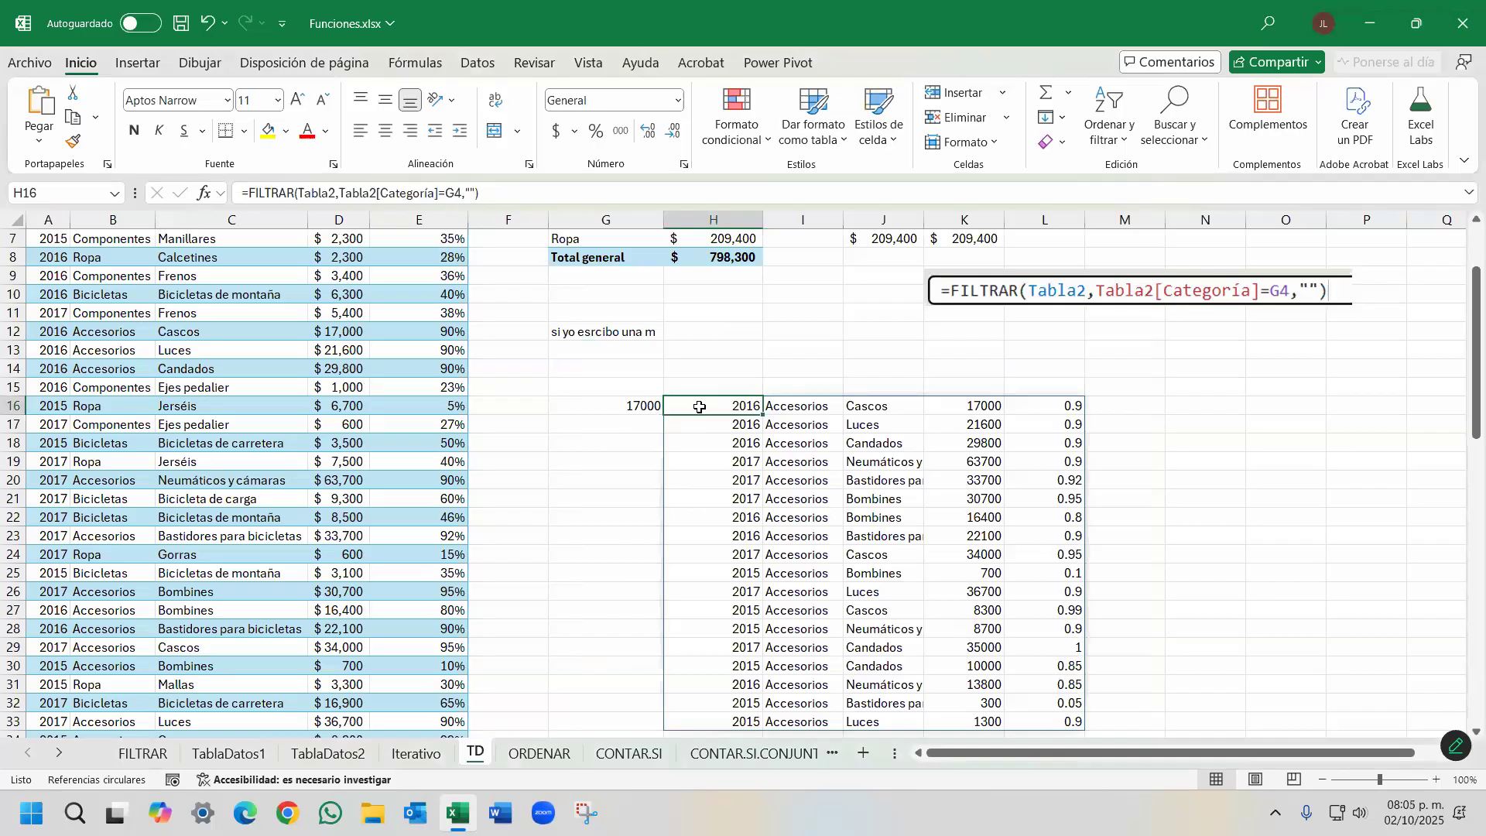
pyautogui.press('super+shift+s')
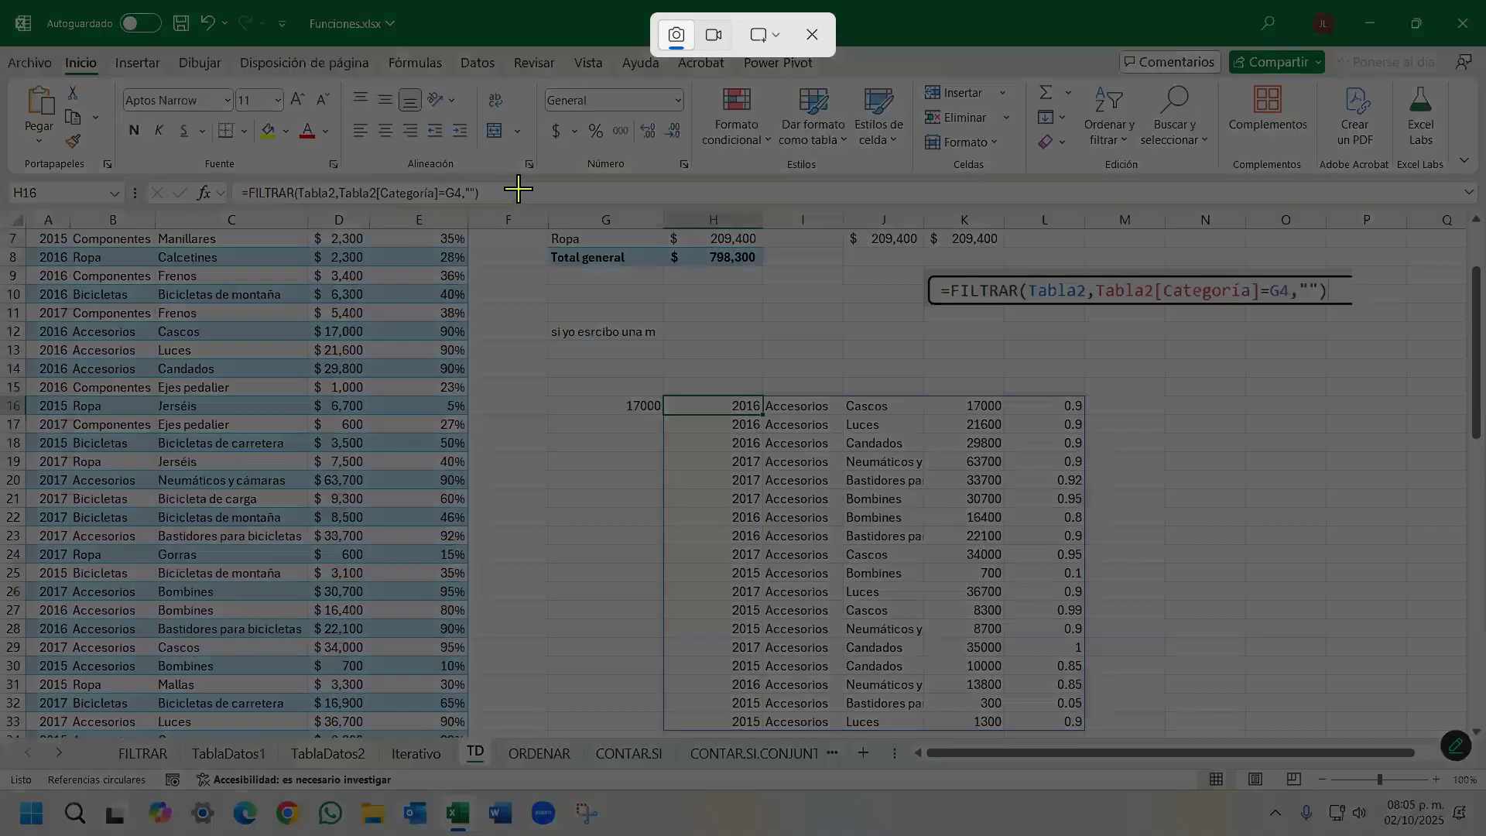
pyautogui.moveTo(577, 379); pyautogui.dragTo(610, 418)
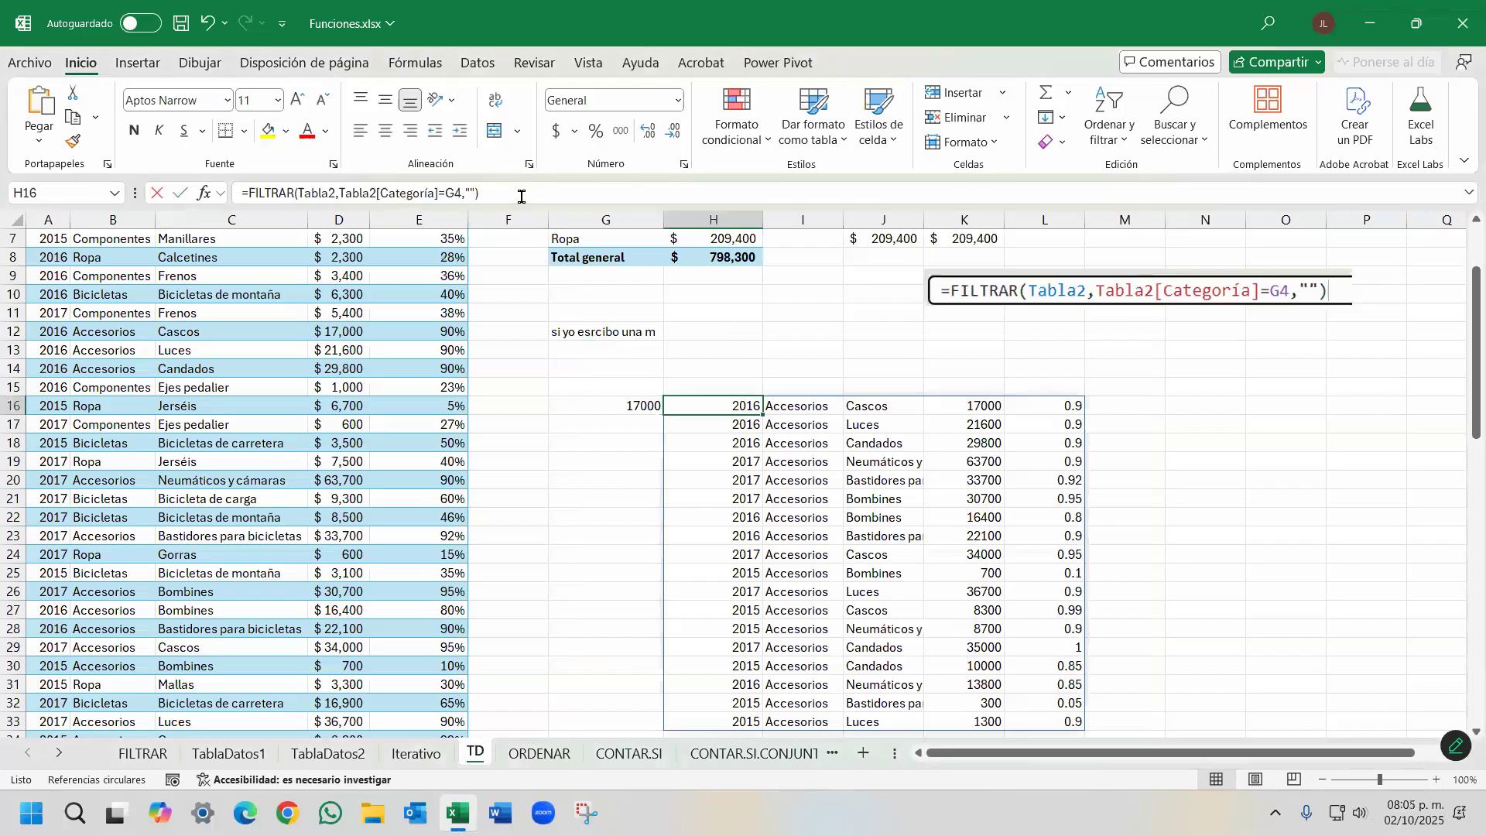
pyautogui.click(521, 197)
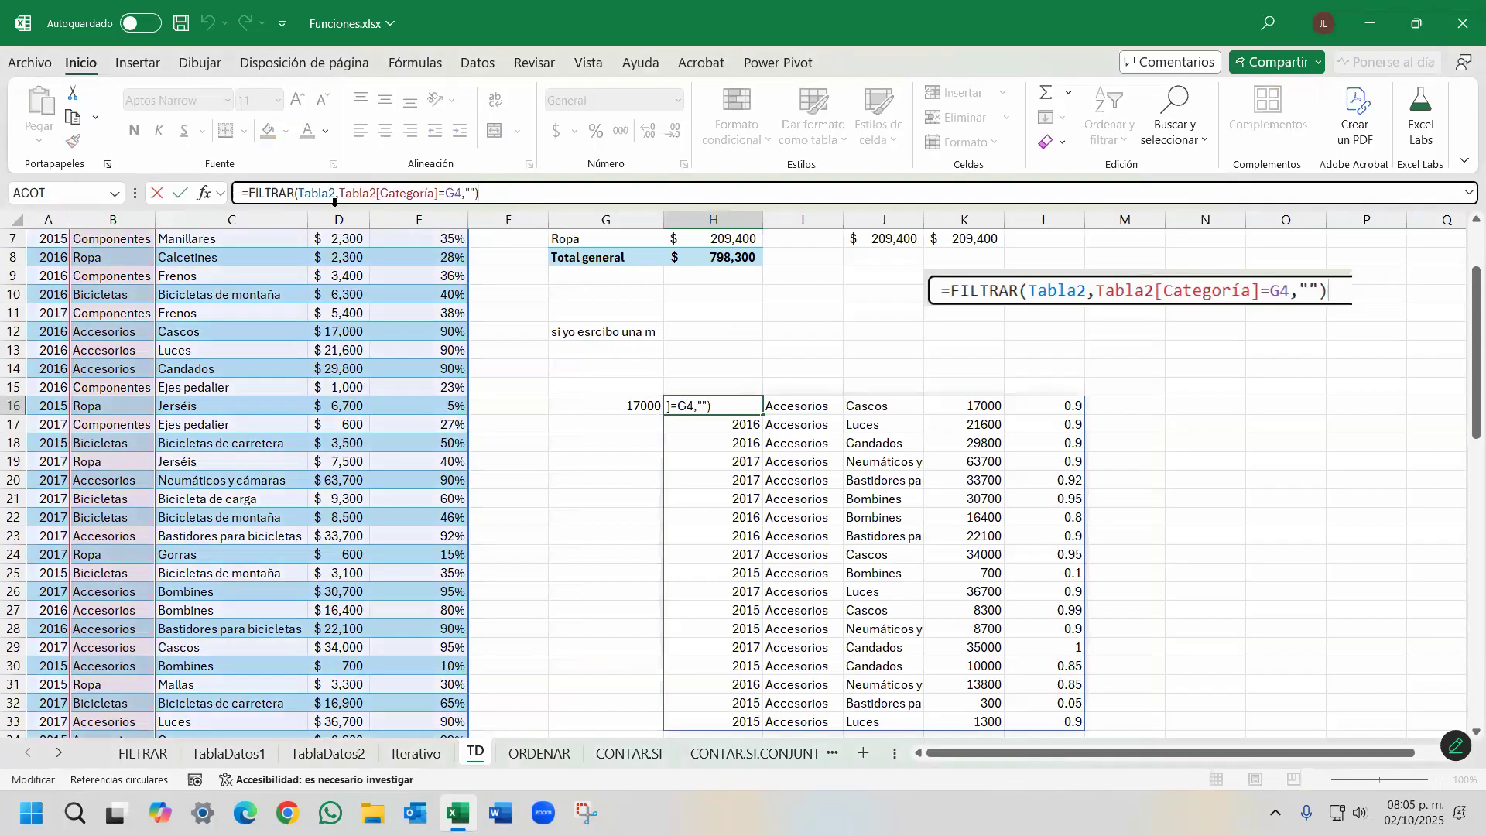
pyautogui.press('super+shift+s')
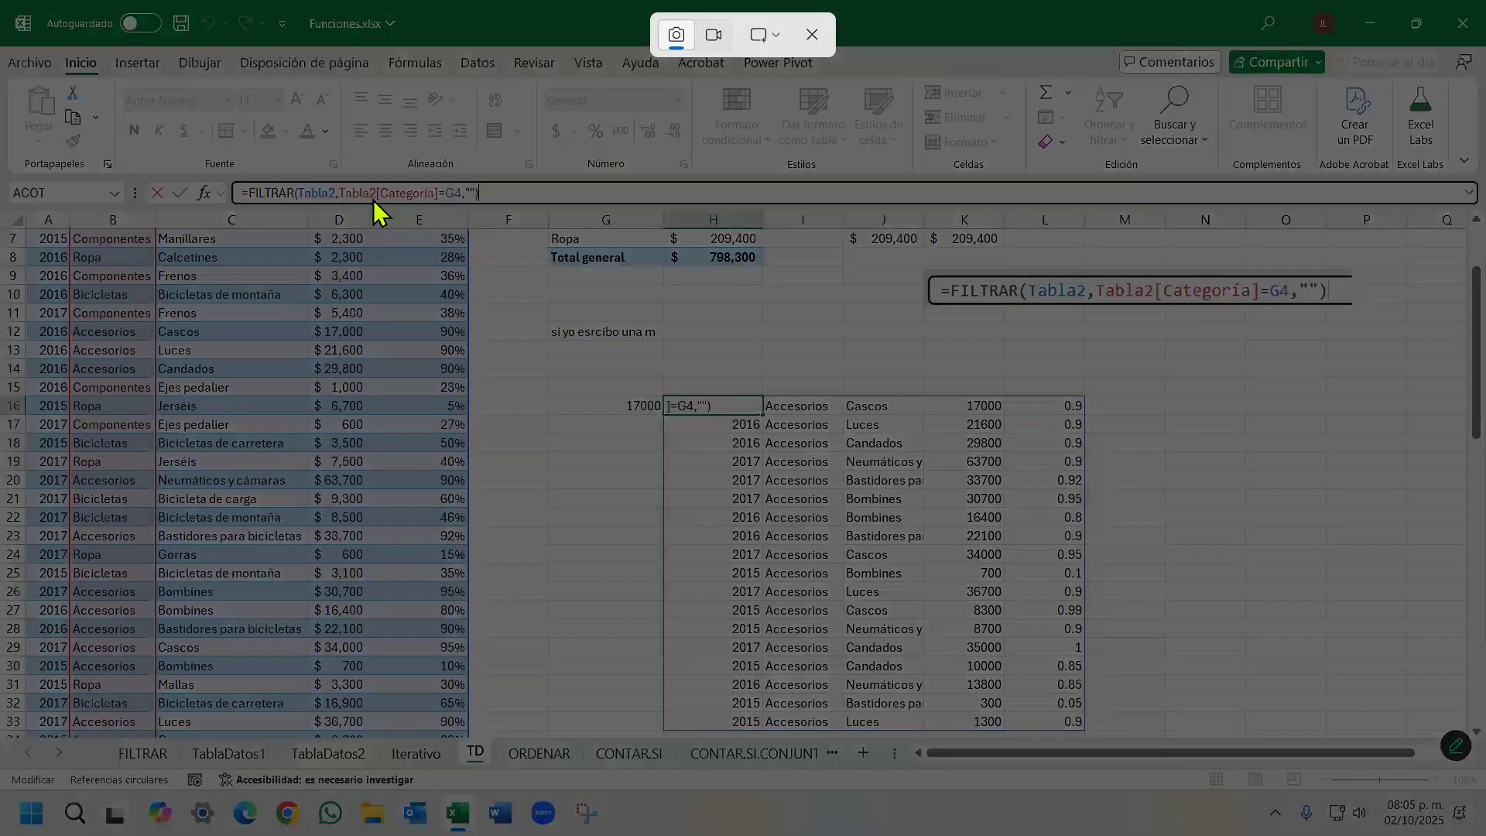
pyautogui.moveTo(230, 178); pyautogui.dragTo(493, 208)
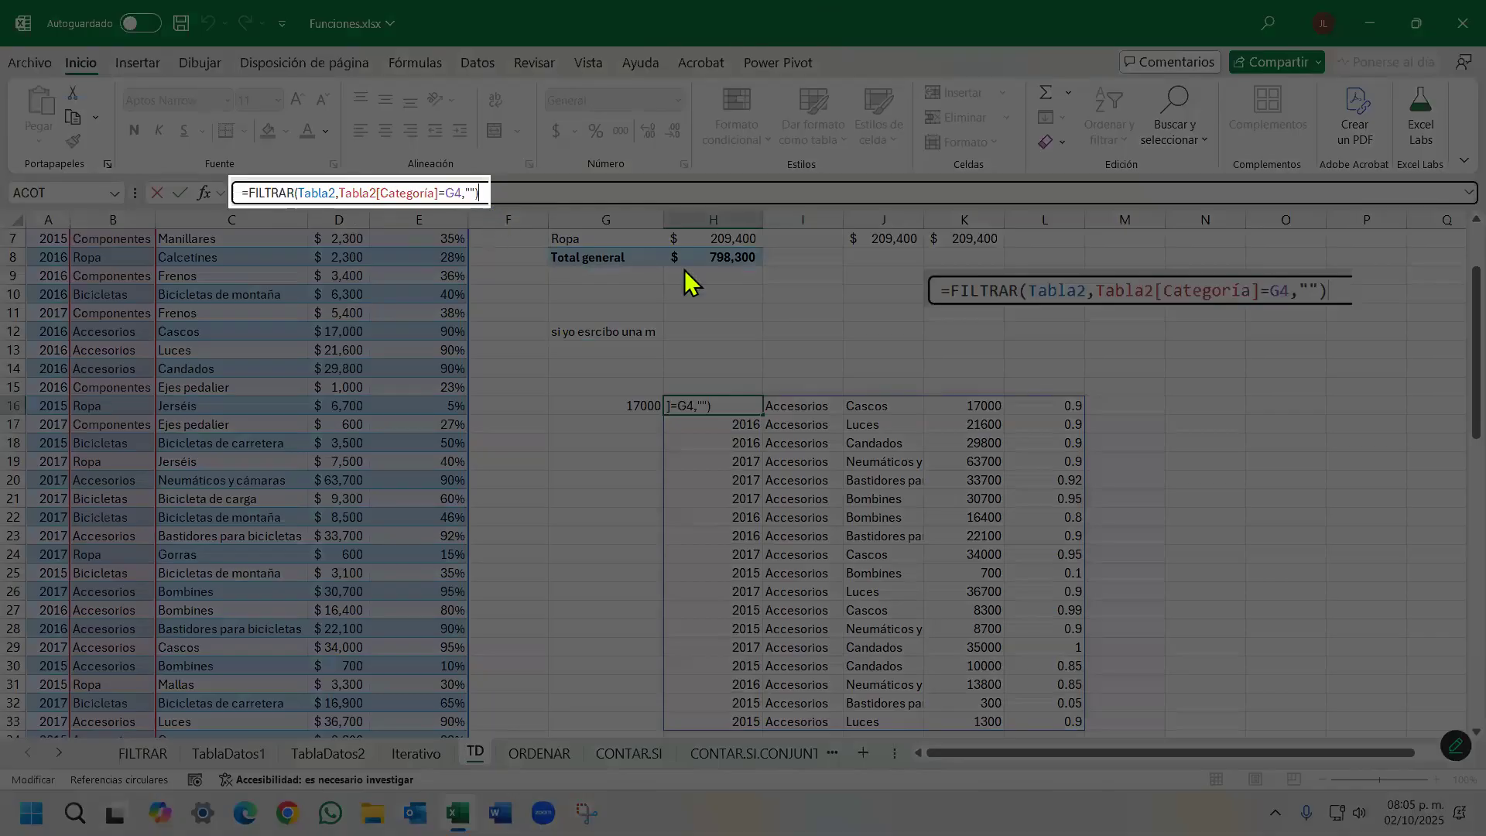
pyautogui.click(984, 333)
pyautogui.hotkey('ctrl', 'v')
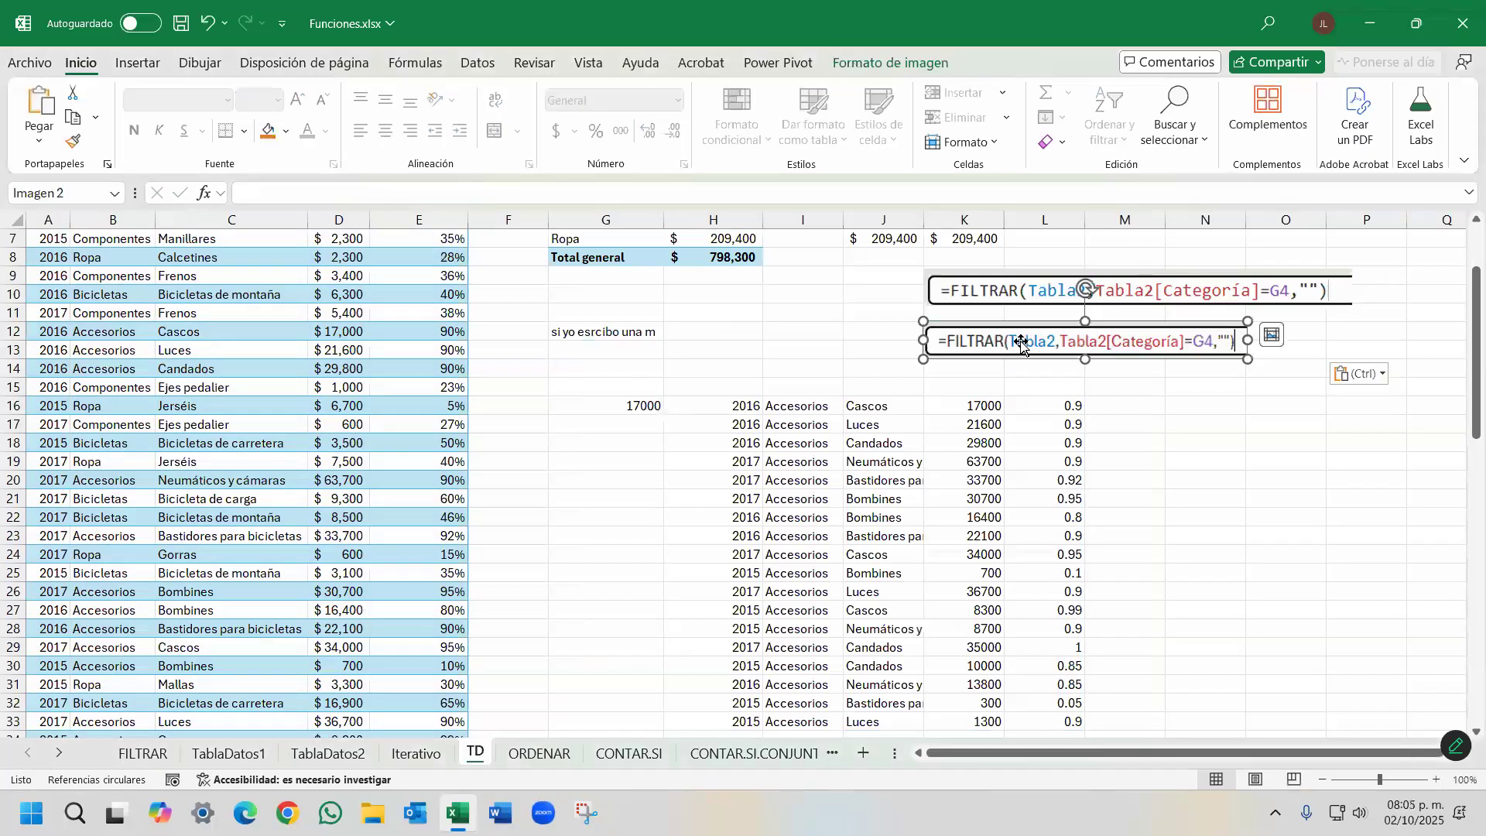
pyautogui.moveTo(1019, 337); pyautogui.dragTo(1025, 335)
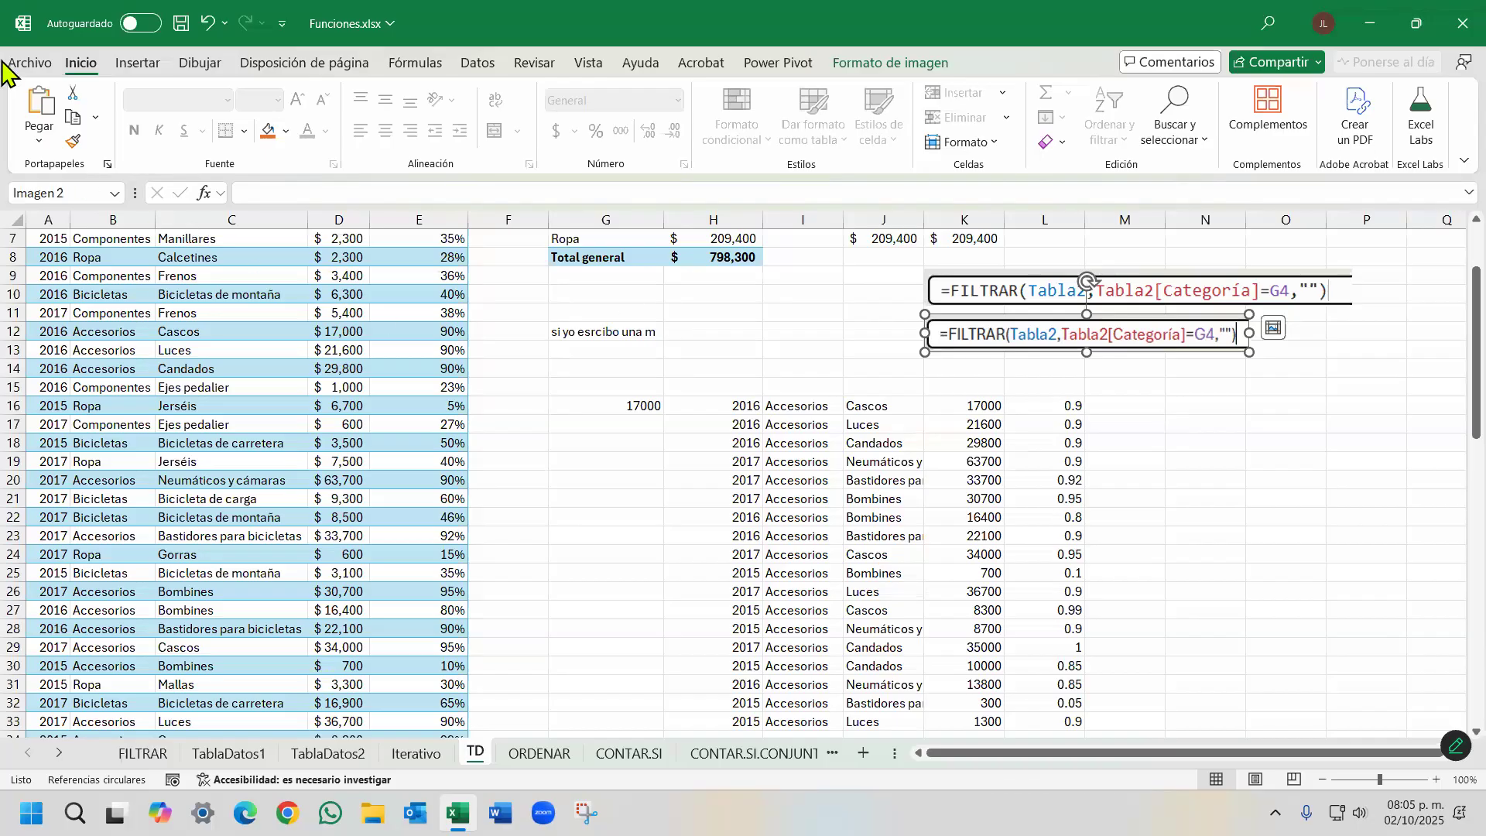
# Check the monospace font setting in the formula options, close them unchanged and nudge the lower formula image slightly to the right.
pyautogui.click(24, 62)
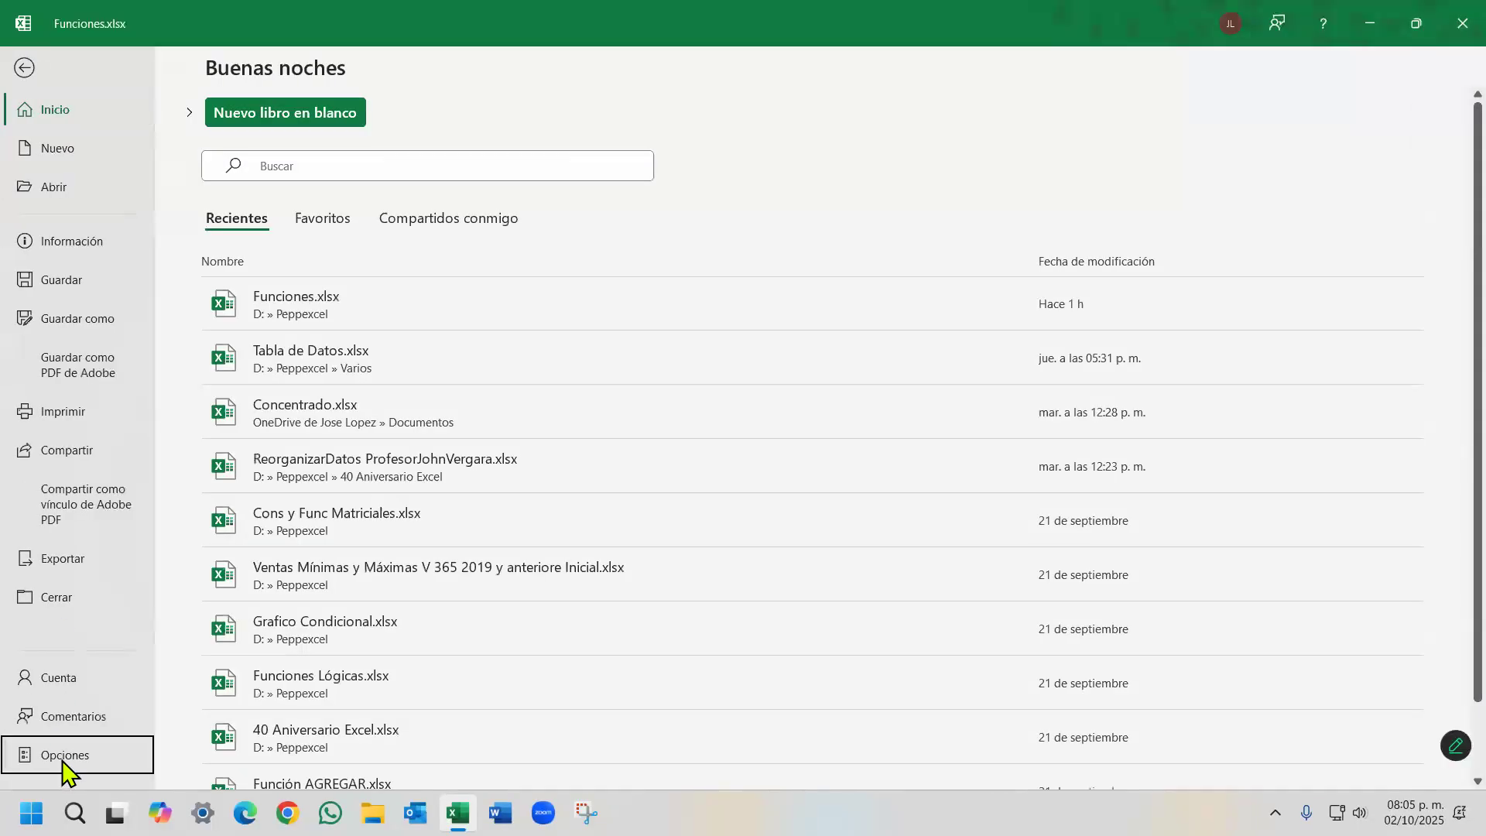
pyautogui.click(17, 758)
pyautogui.click(457, 143)
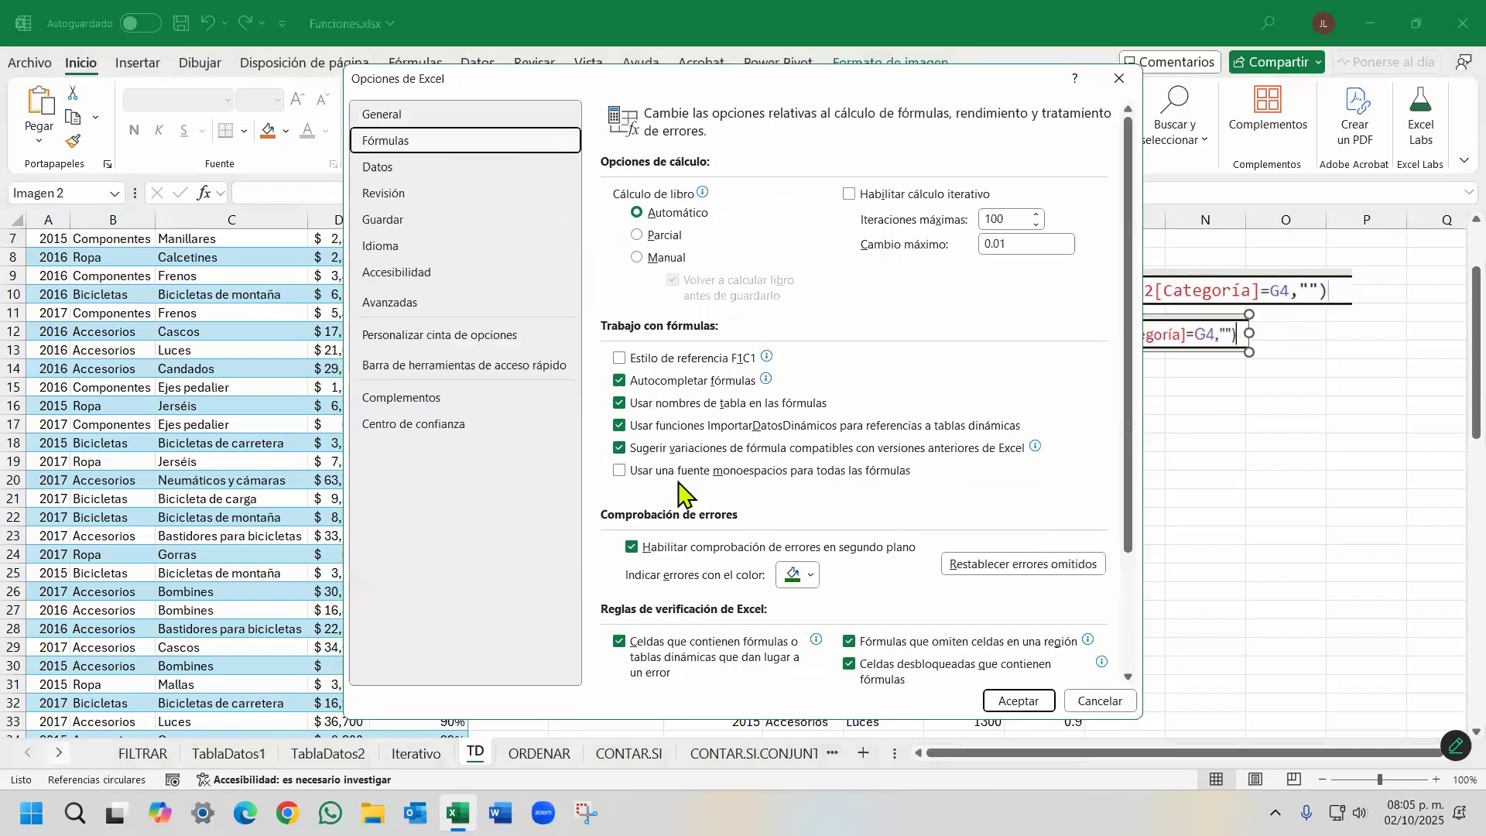
pyautogui.click(1119, 78)
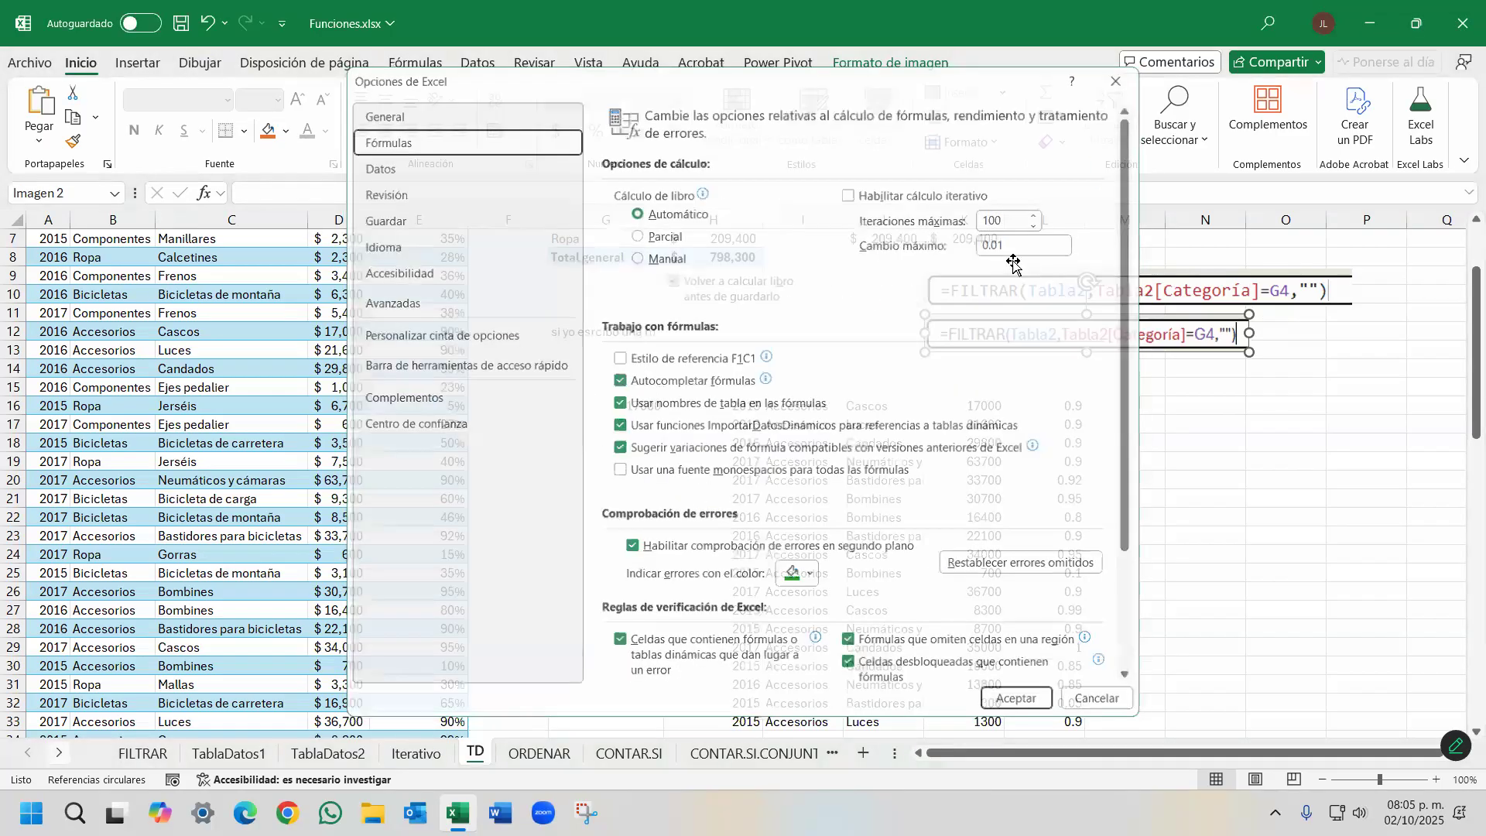
pyautogui.moveTo(1013, 342); pyautogui.dragTo(1015, 340)
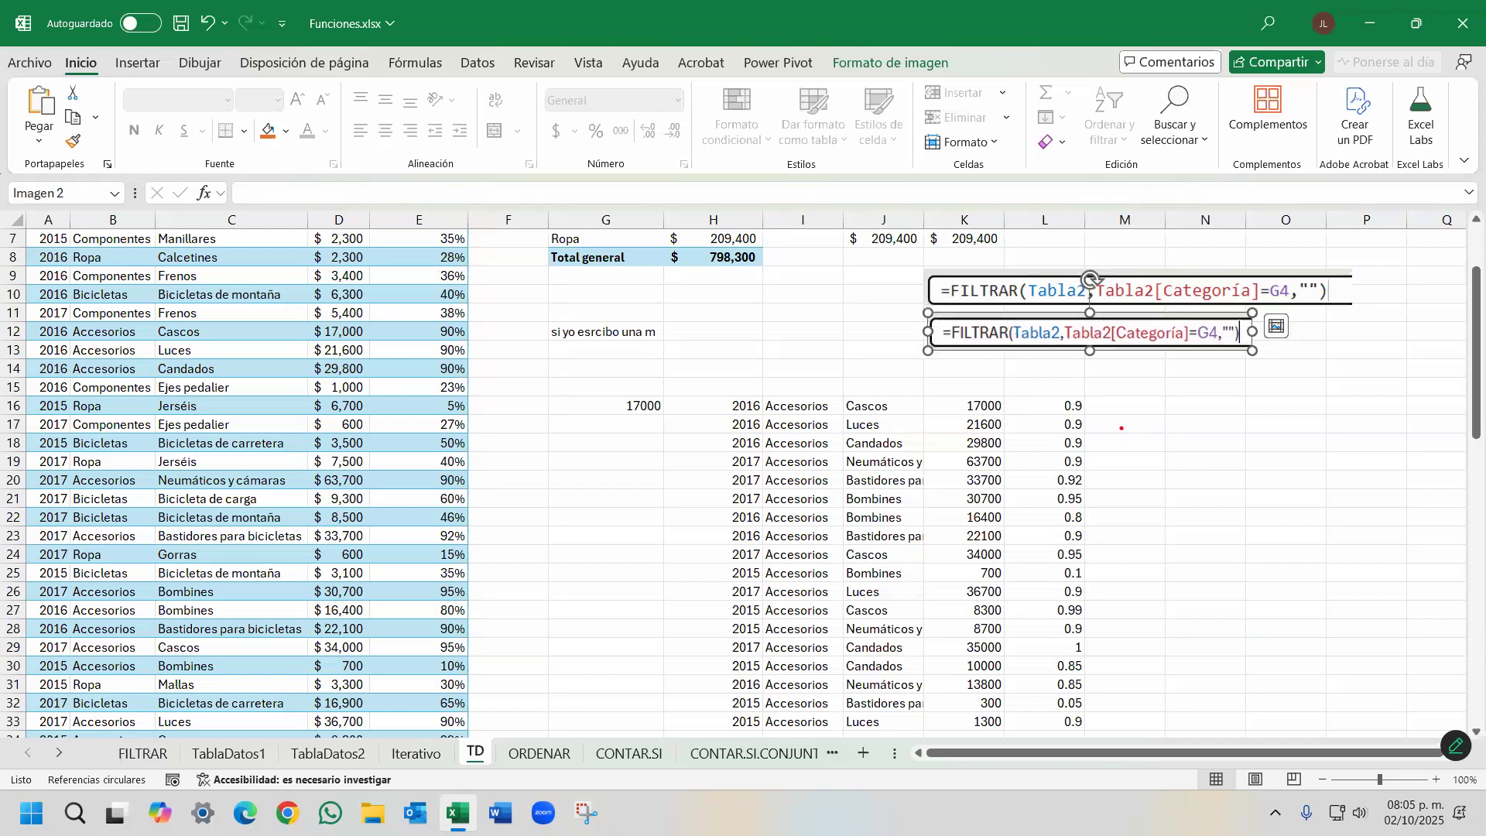
# Mark parts of both formula images with red arrows, frame the lower image with a red rectangle, and clear the annotations.
pyautogui.press('Escape')
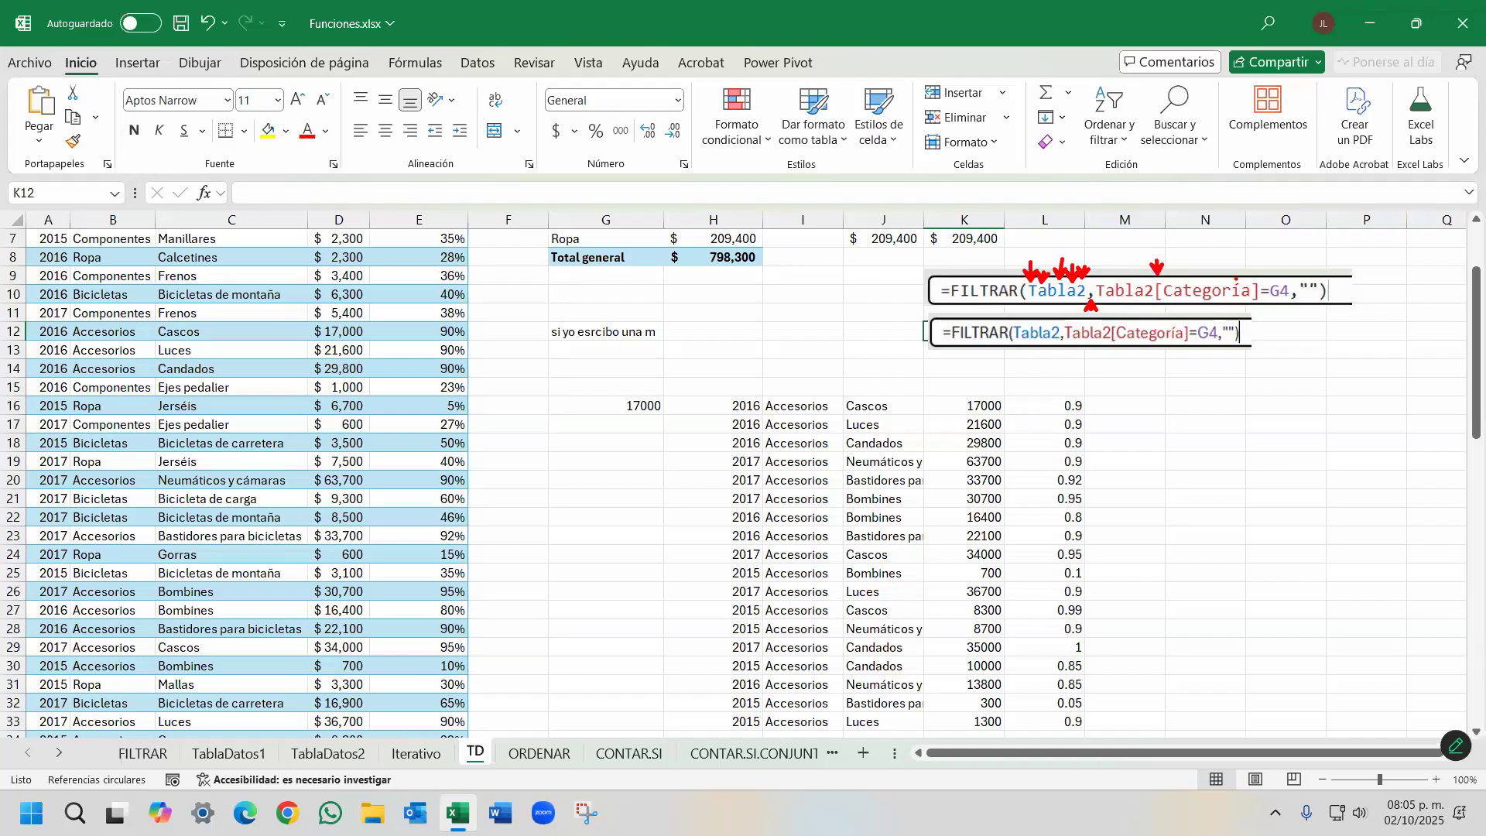
pyautogui.moveTo(1234, 258); pyautogui.dragTo(1234, 276)
pyautogui.moveTo(1041, 343); pyautogui.dragTo(1041, 364)
pyautogui.moveTo(1092, 346); pyautogui.dragTo(1092, 352)
pyautogui.moveTo(1177, 362); pyautogui.dragTo(1182, 355)
pyautogui.moveTo(926, 311)
pyautogui.mouseDown()
pyautogui.moveTo(934, 343)
pyautogui.moveTo(1249, 349)
pyautogui.mouseUp()
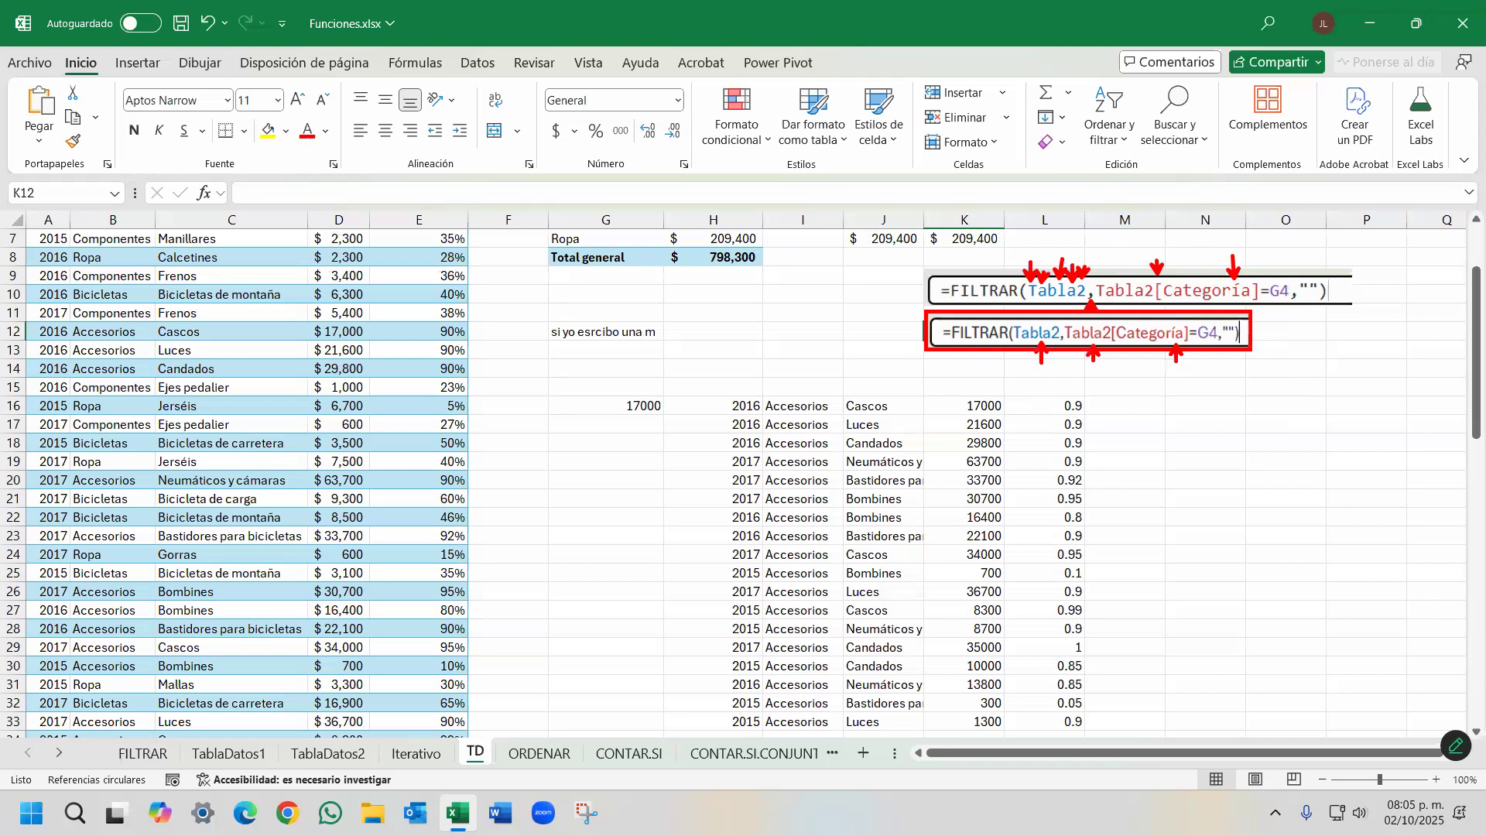
pyautogui.press('Escape')
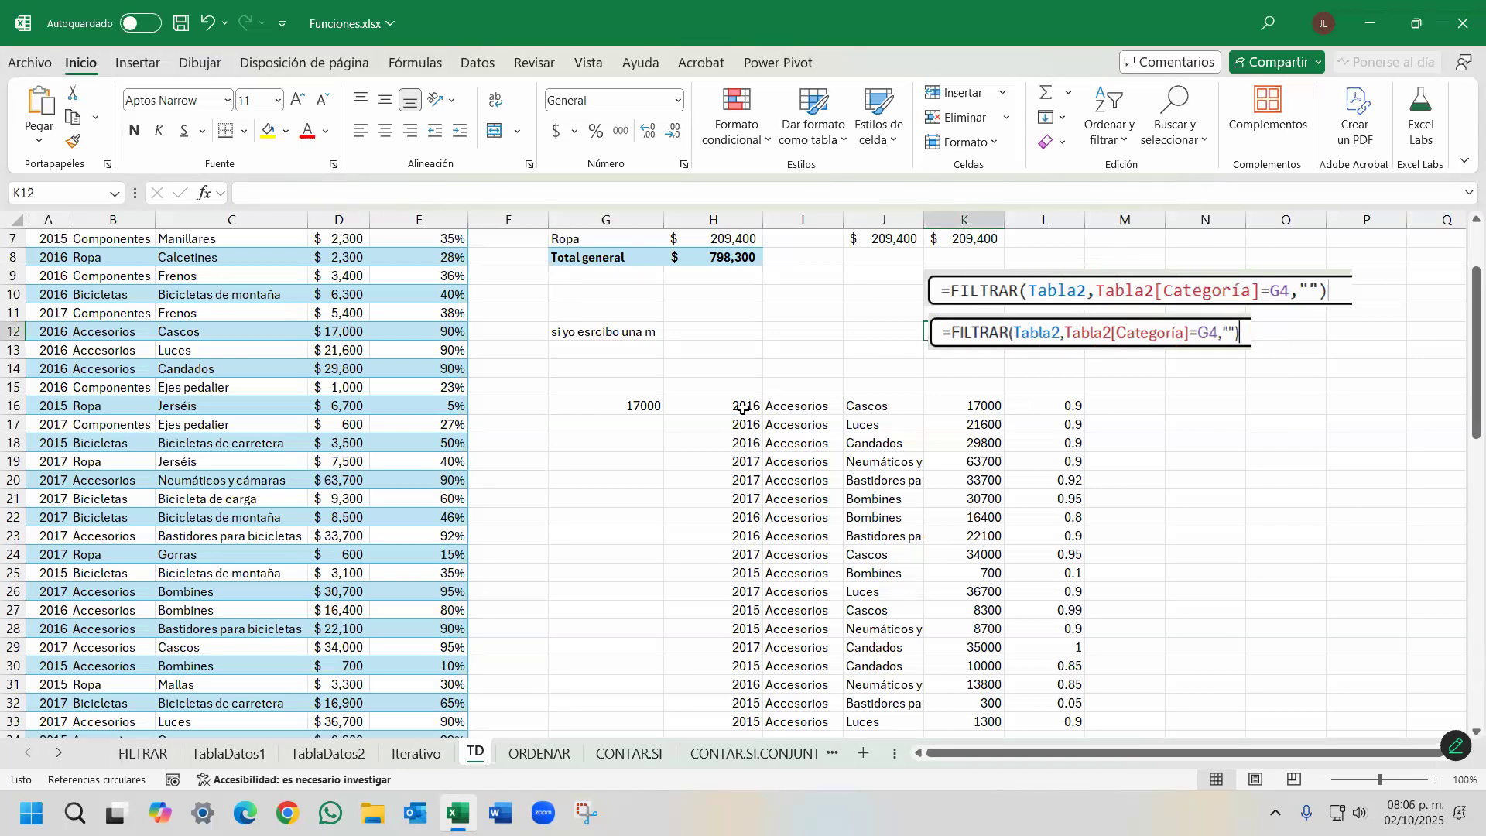
# With H16 selected, review the error checking settings and Excel verification rules in the formula options.
pyautogui.click(739, 406)
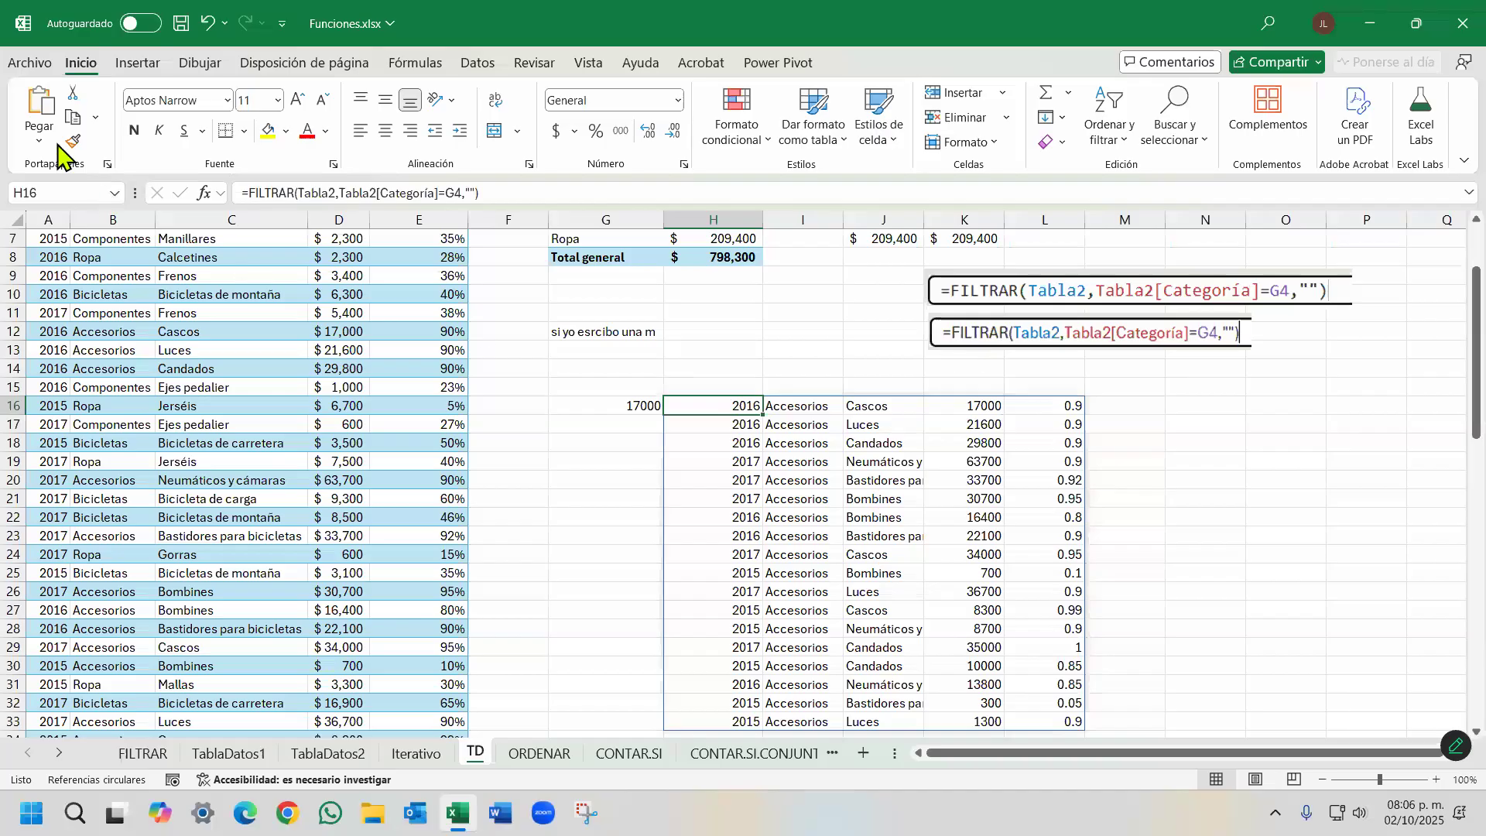
pyautogui.click(34, 68)
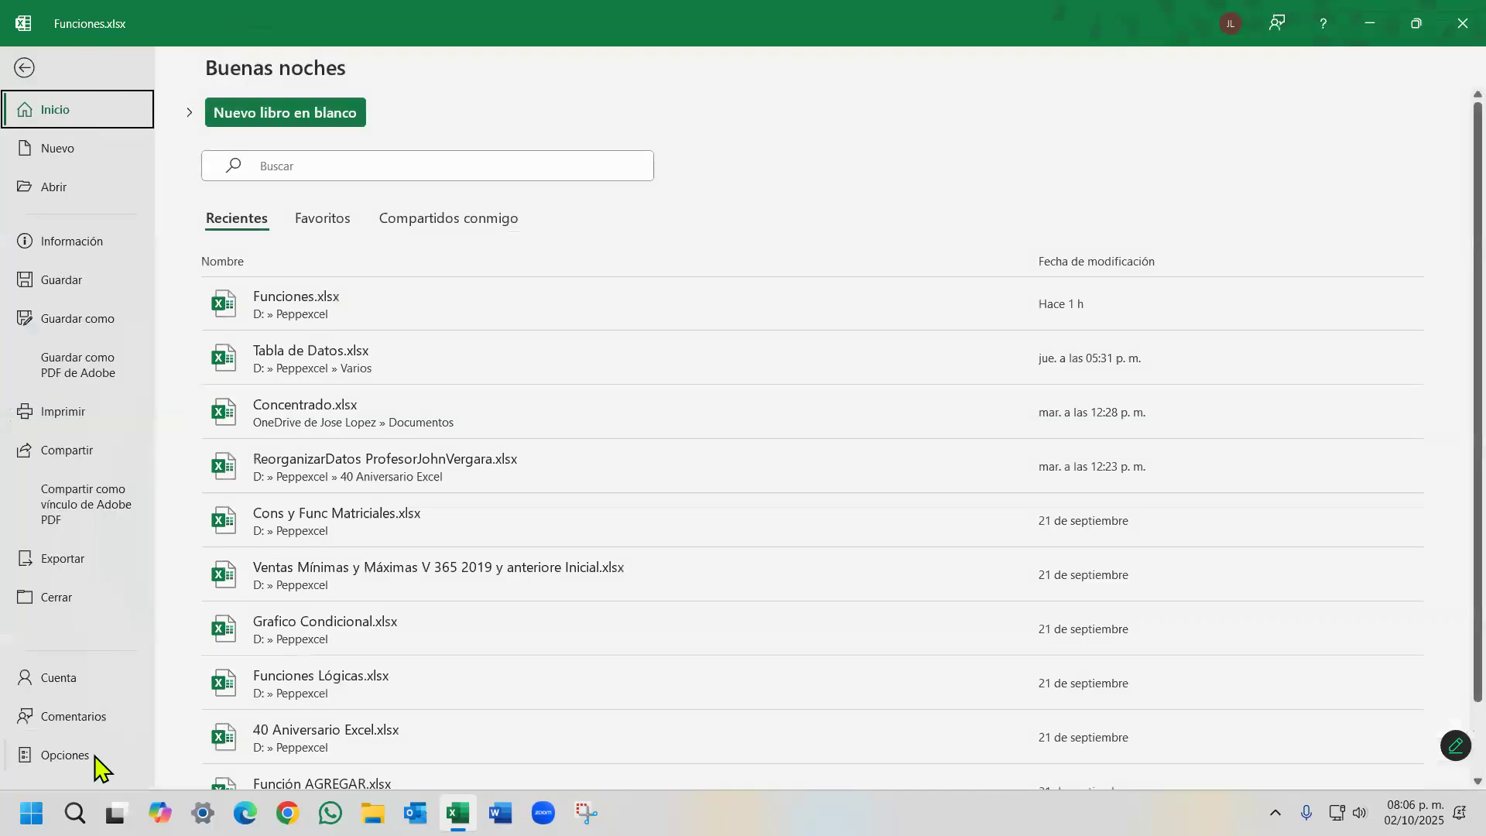
pyautogui.press('Escape')
pyautogui.hotkey('alt', 'a')
pyautogui.press('o')
pyautogui.click(424, 143)
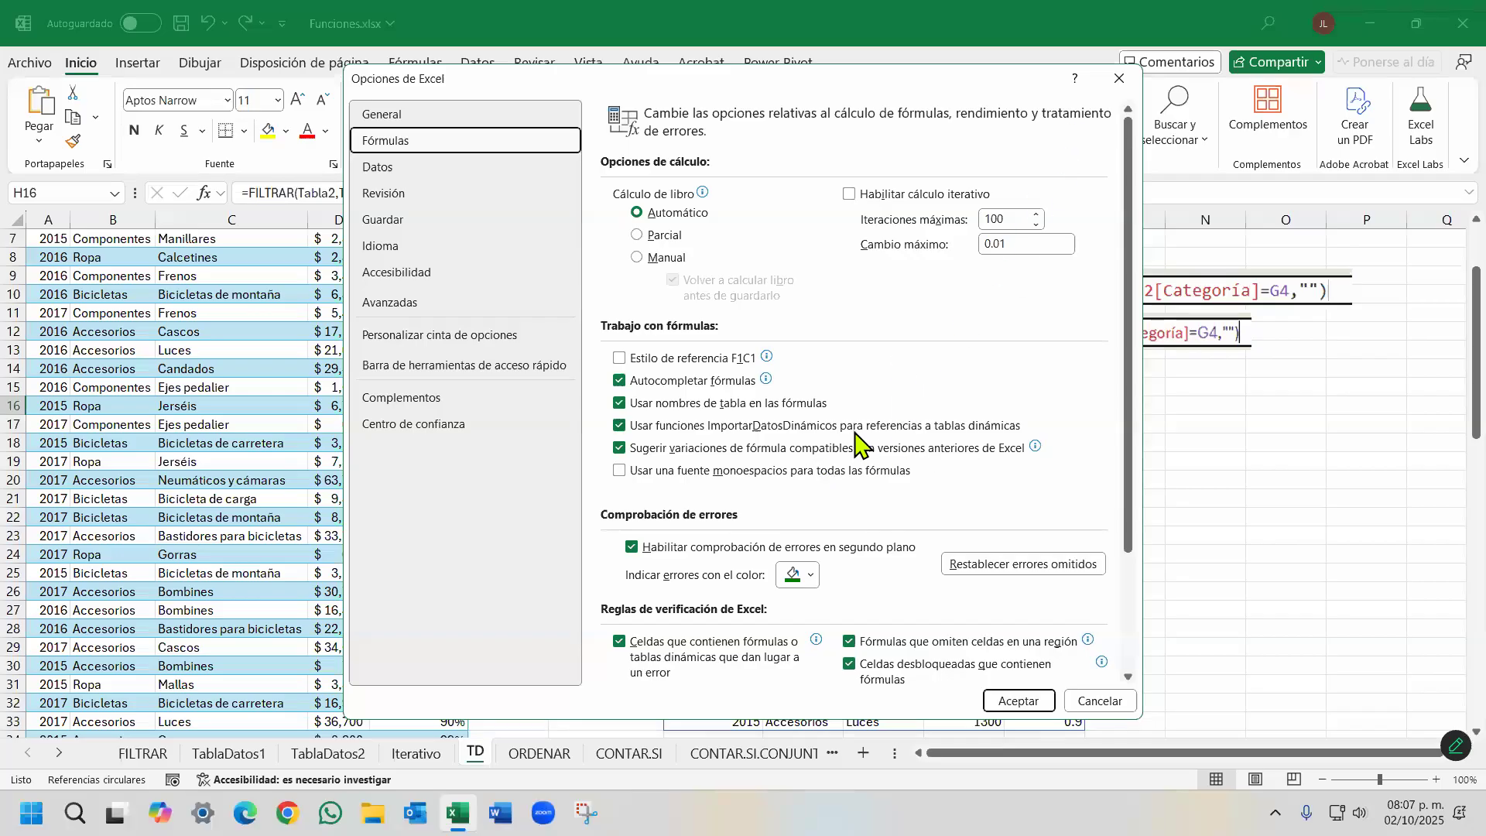
pyautogui.scroll(-3, 864, 436)
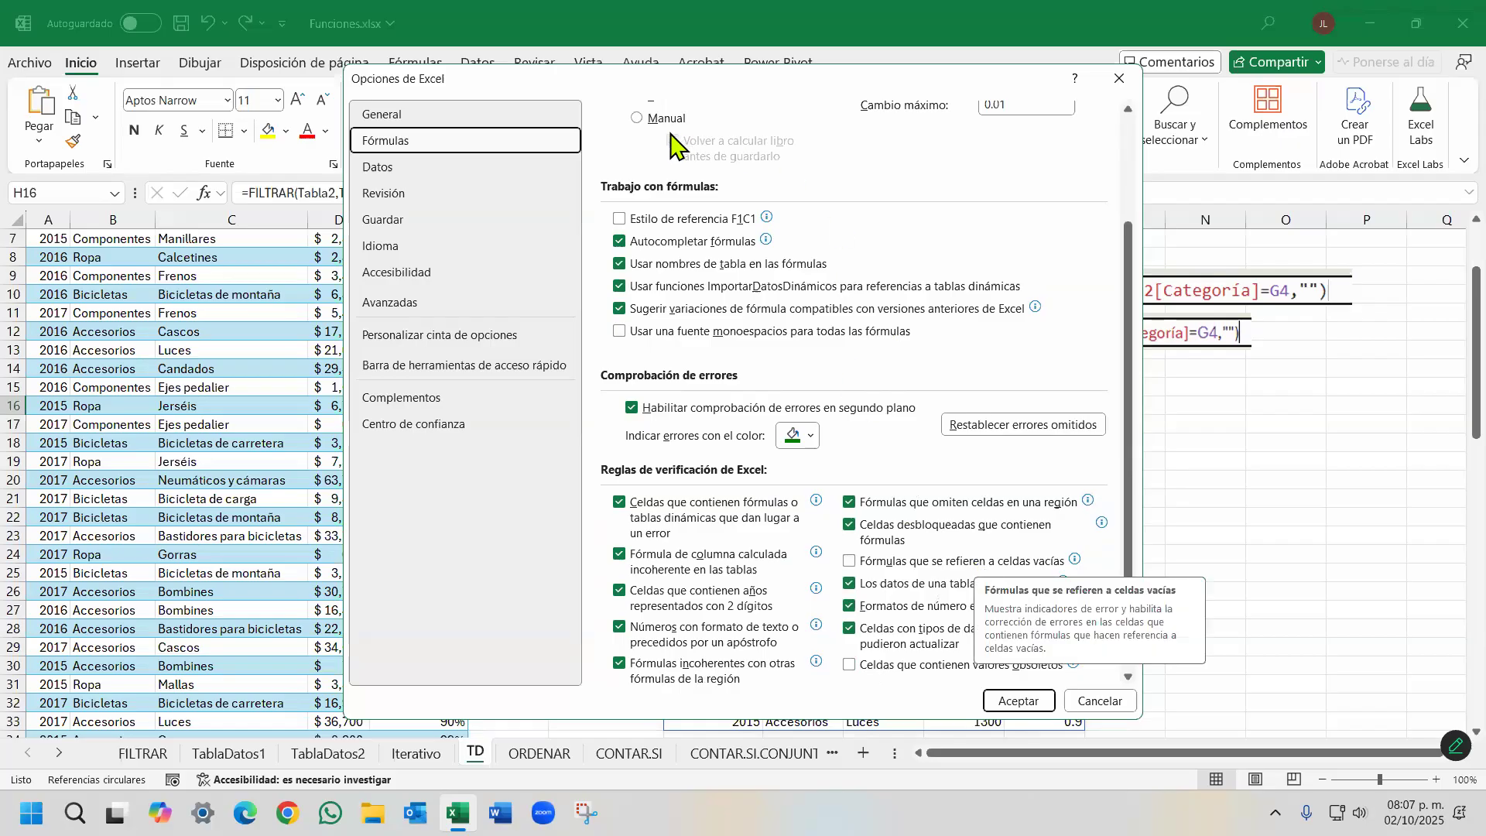
pyautogui.scroll(3, 839, 248)
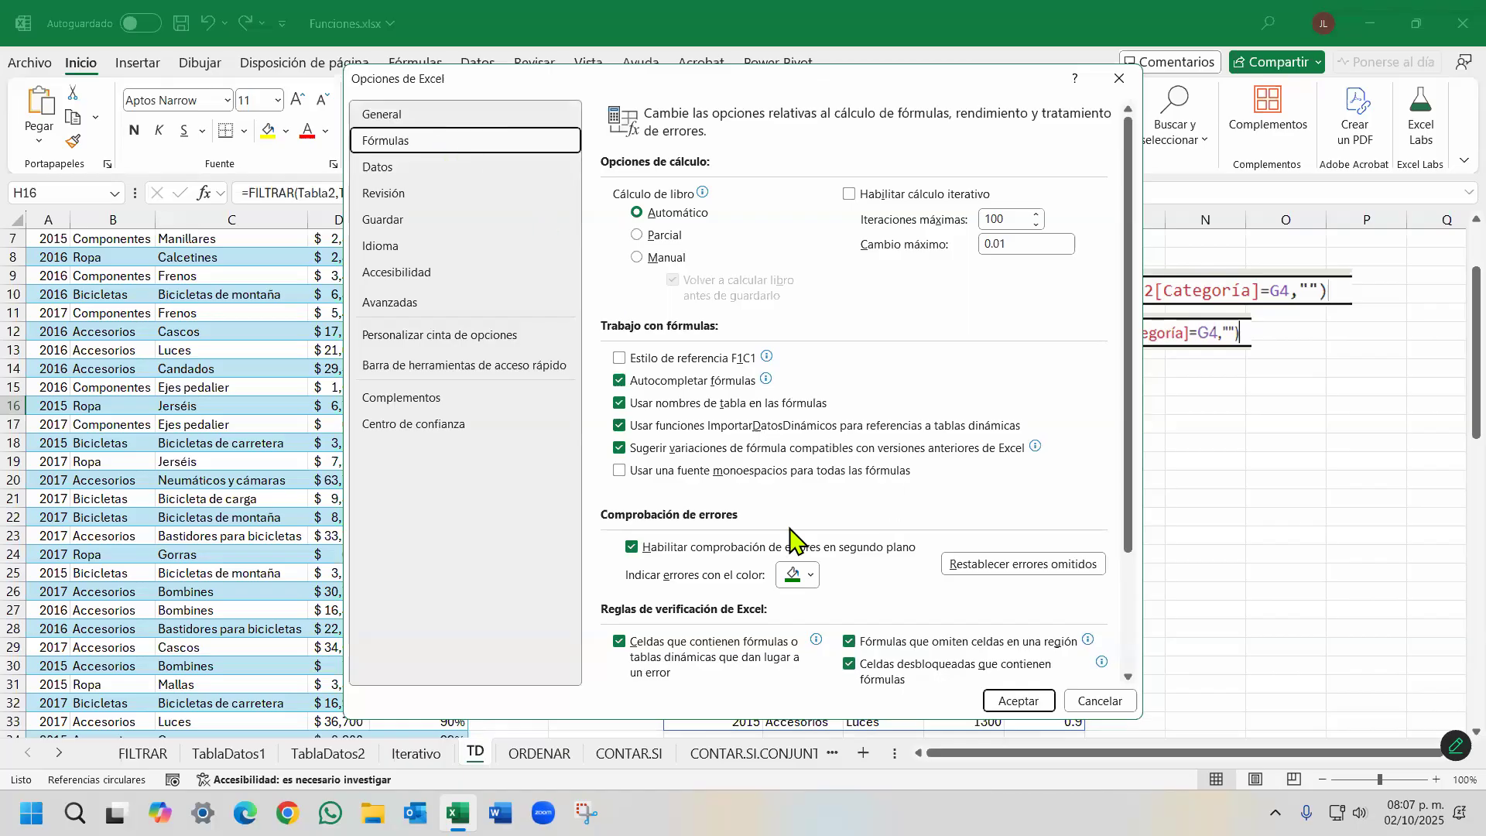
pyautogui.scroll(-1, 774, 534)
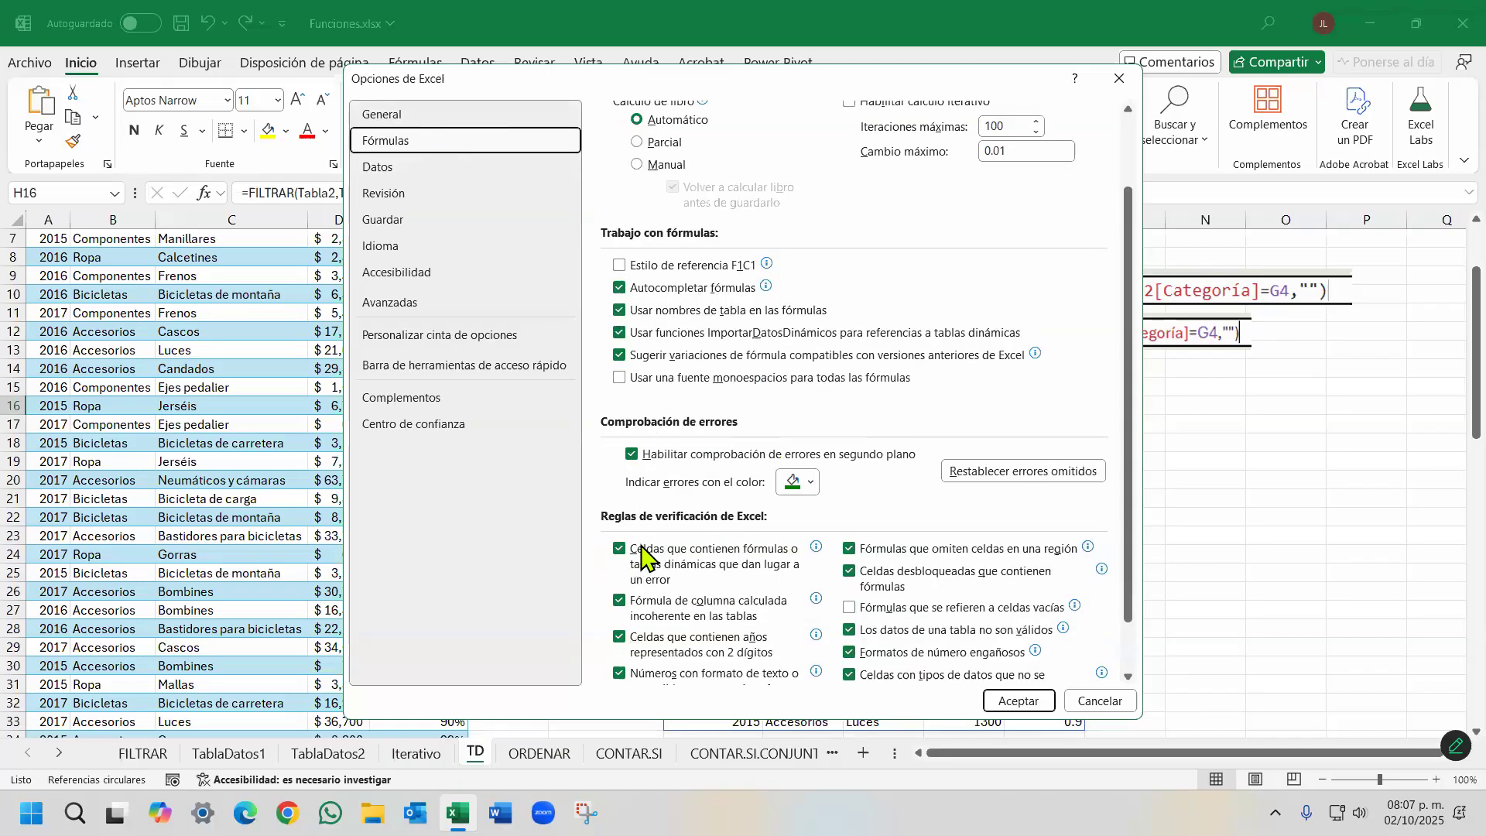